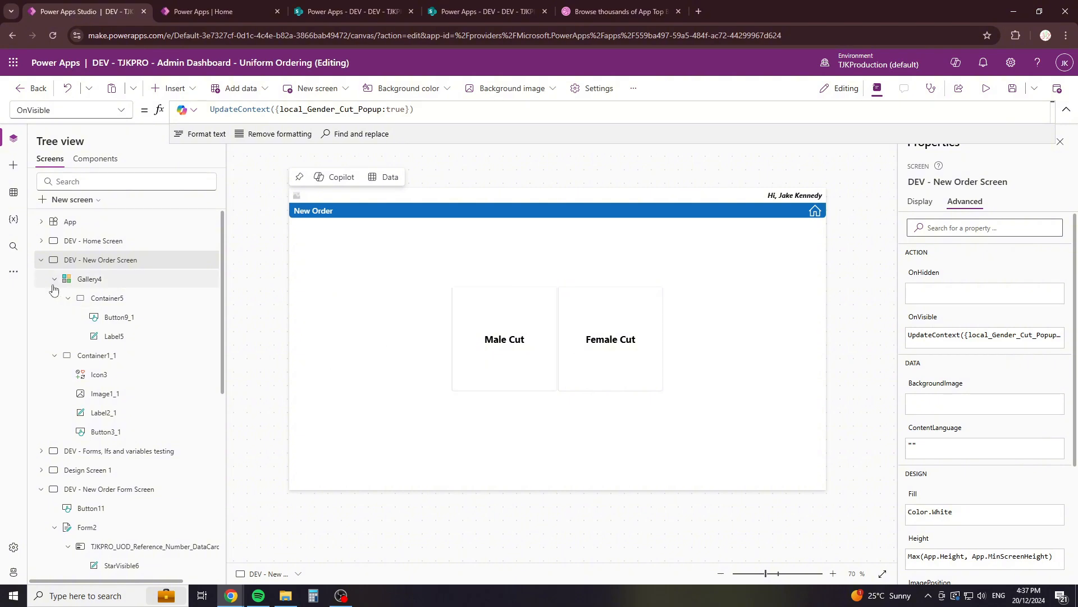
Step: Test the New Order flow by returning to the home screen, reopening New Order and choosing Male Cut
click(41, 260)
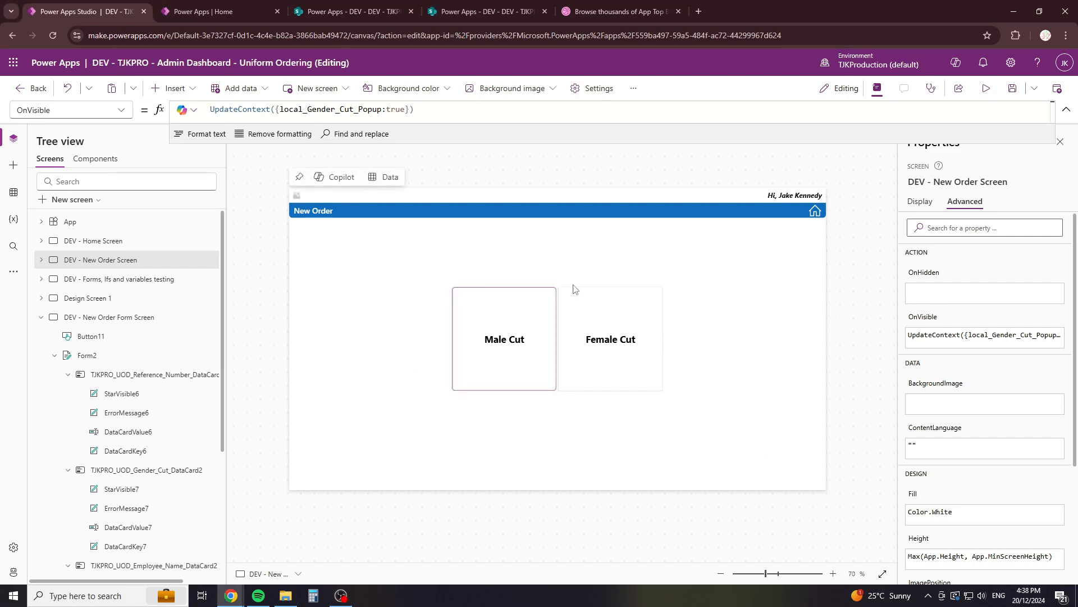
alt+click(815, 211)
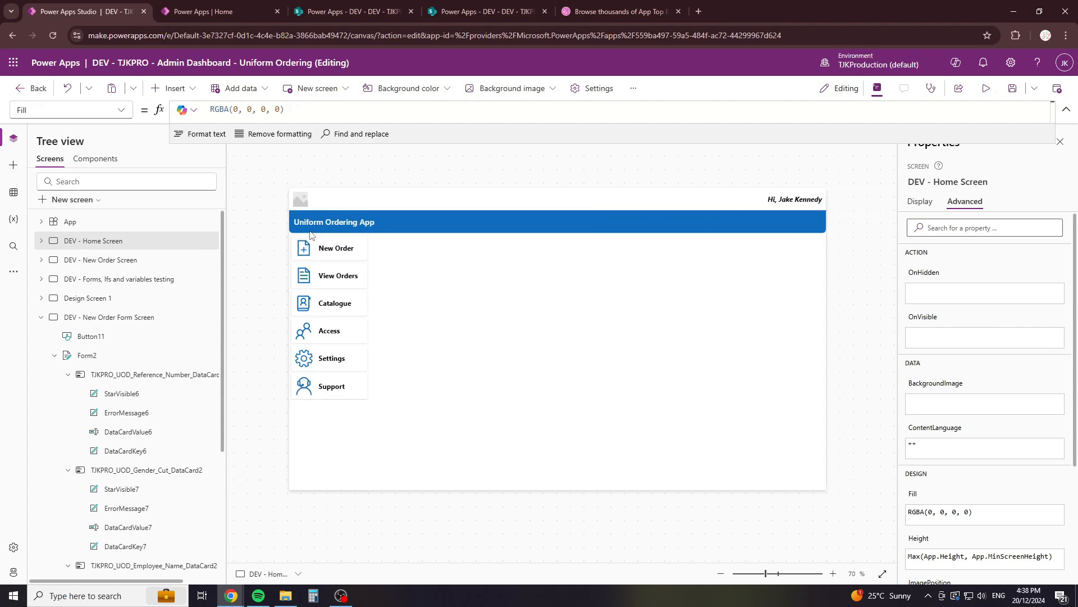
alt+click(336, 251)
alt+click(487, 341)
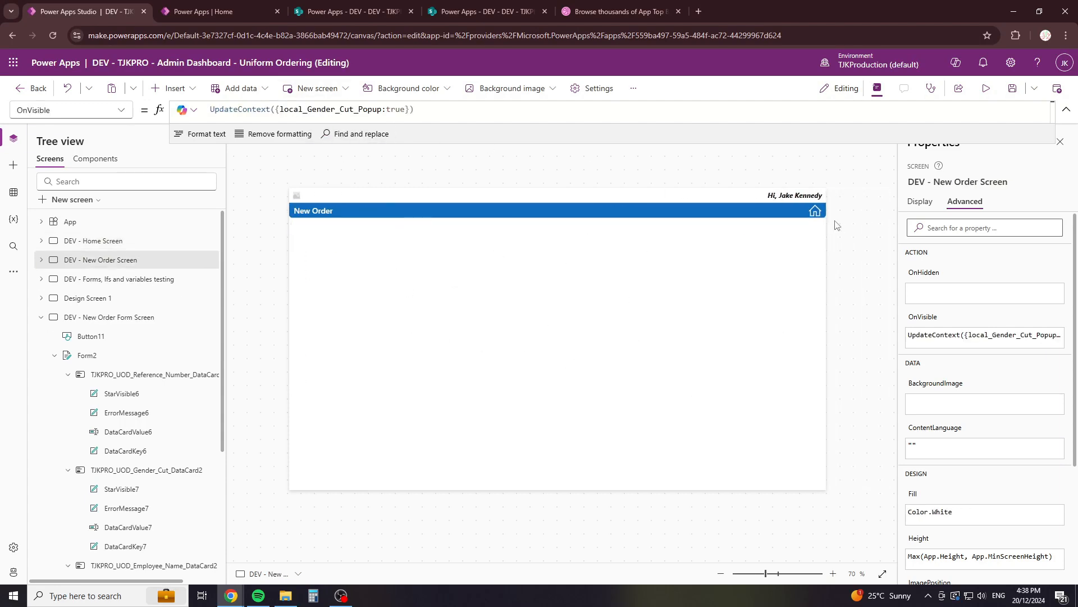
Step: Append ;Set(Global_New_Order_Details,Blank()) to the OnSelect formula of the home icon on the New Order screen
click(813, 212)
click(503, 111)
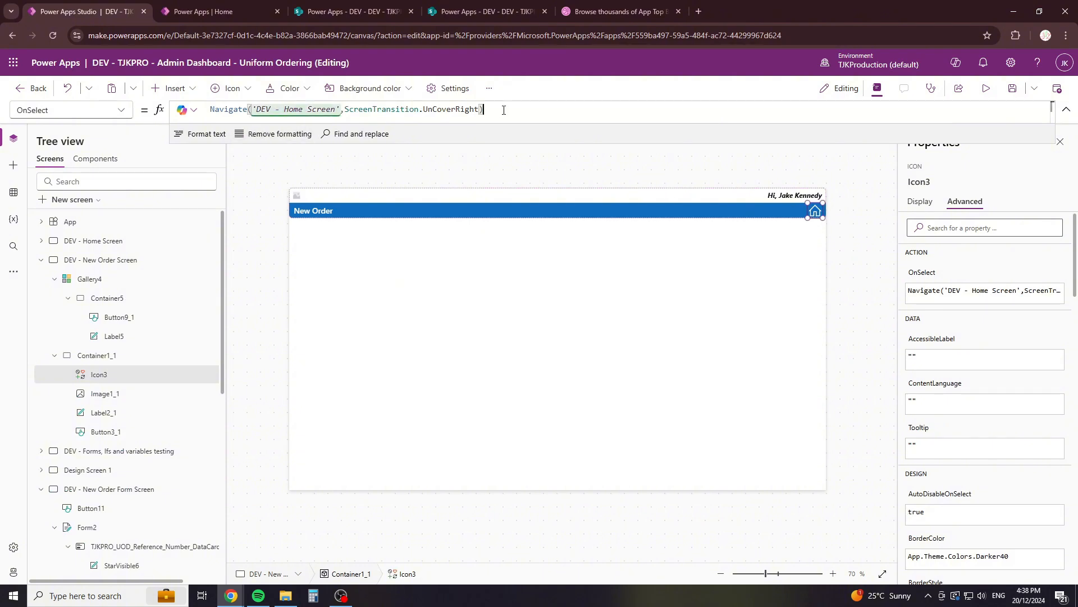
text(;Set(globa)
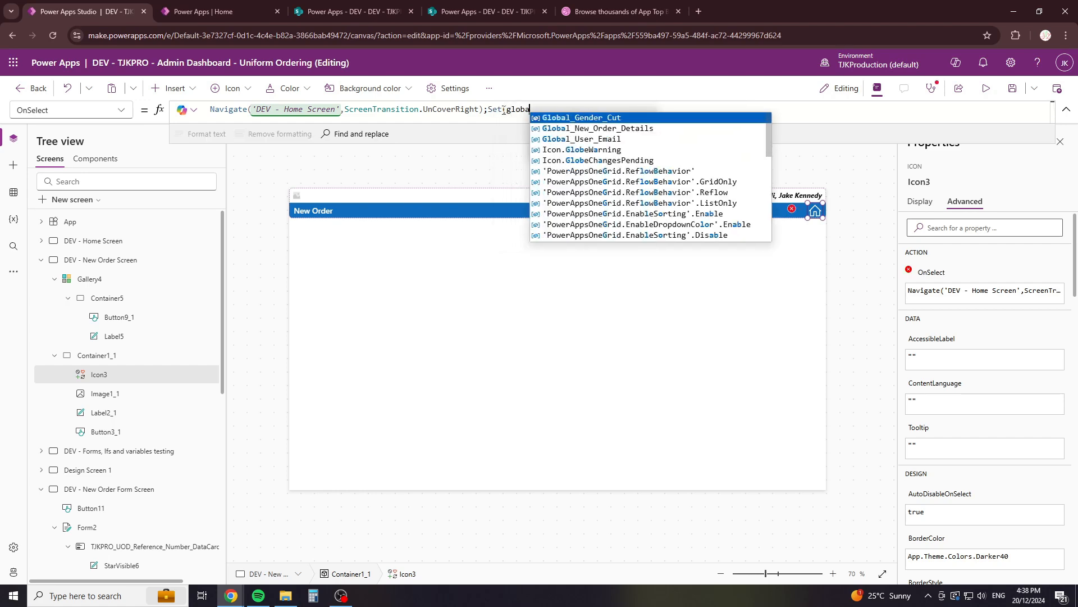
key(Down)
key(Tab)
text(,blan)
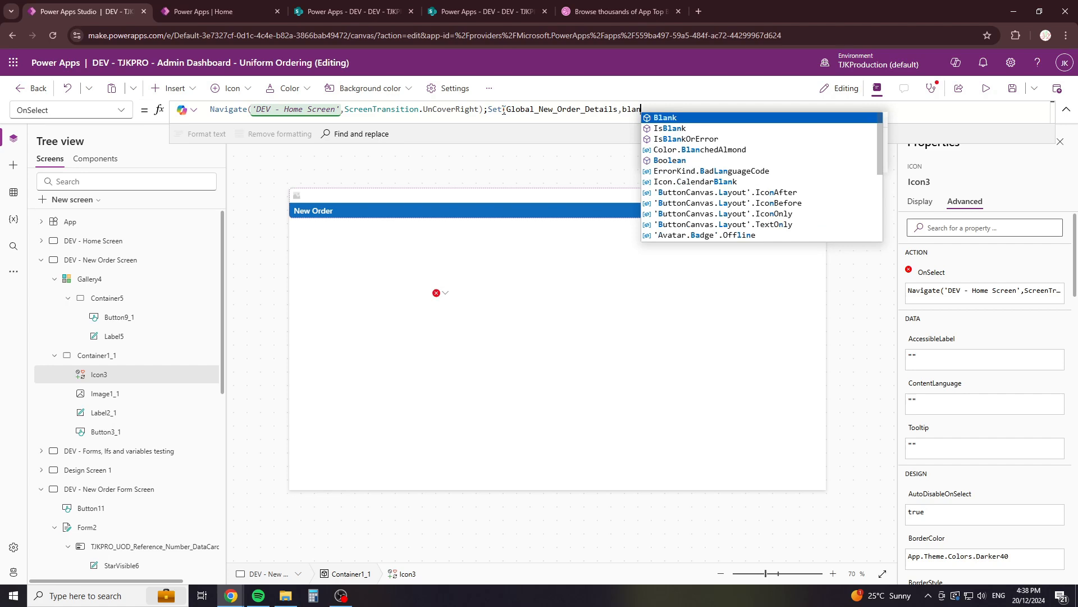
key(Tab)
text(())
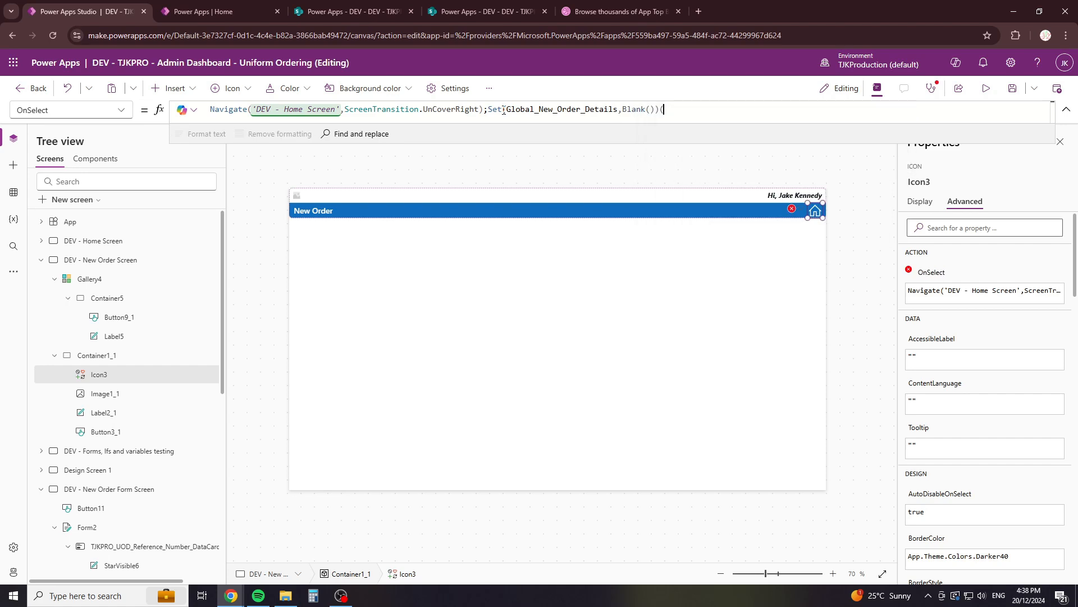
click(736, 323)
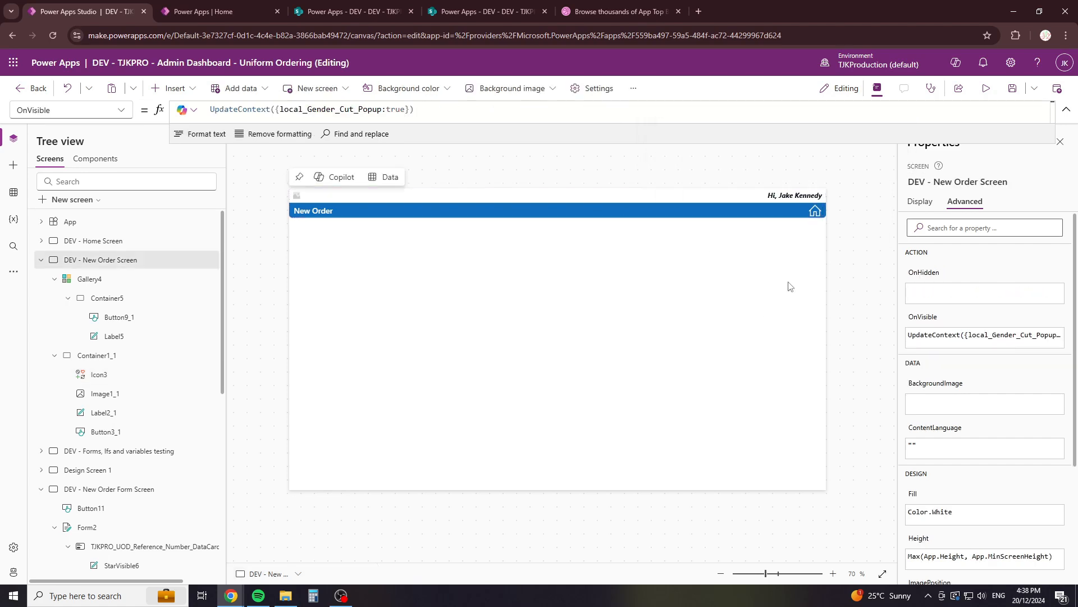
Step: Retest the home icon's reset by going home, reopening New Order and picking the Male Cut card
alt+click(813, 212)
alt+click(322, 253)
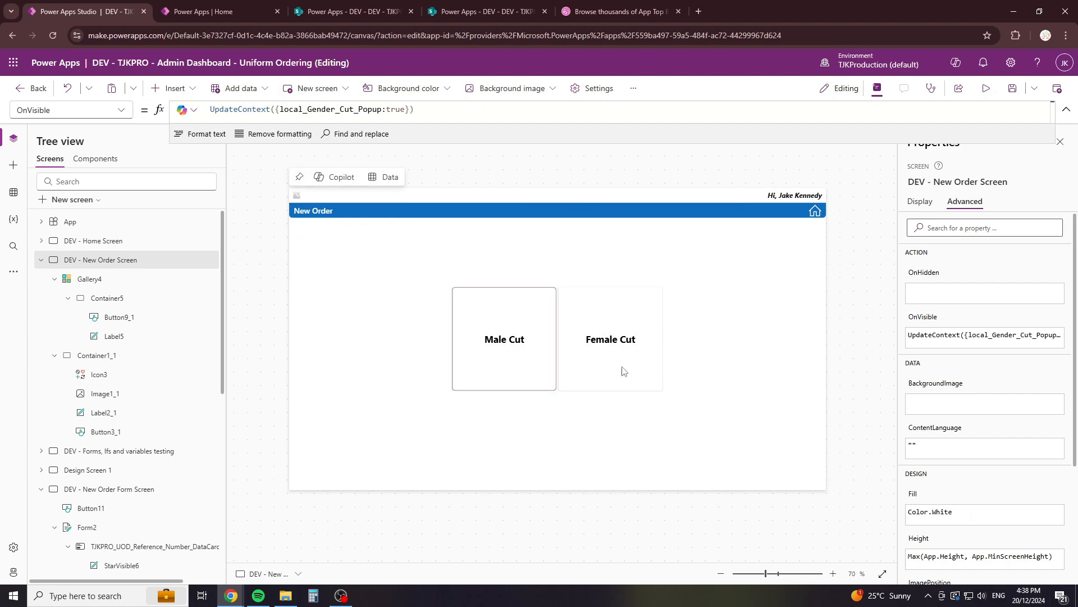
alt+click(534, 363)
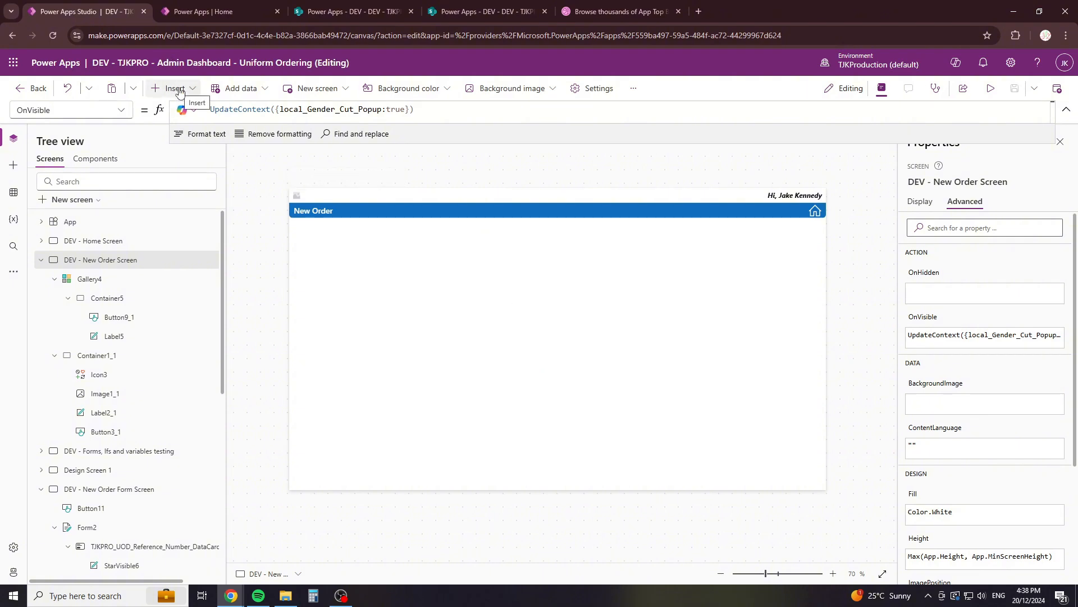
Step: Insert a blank horizontal gallery on the New Order screen
click(180, 90)
text(gall)
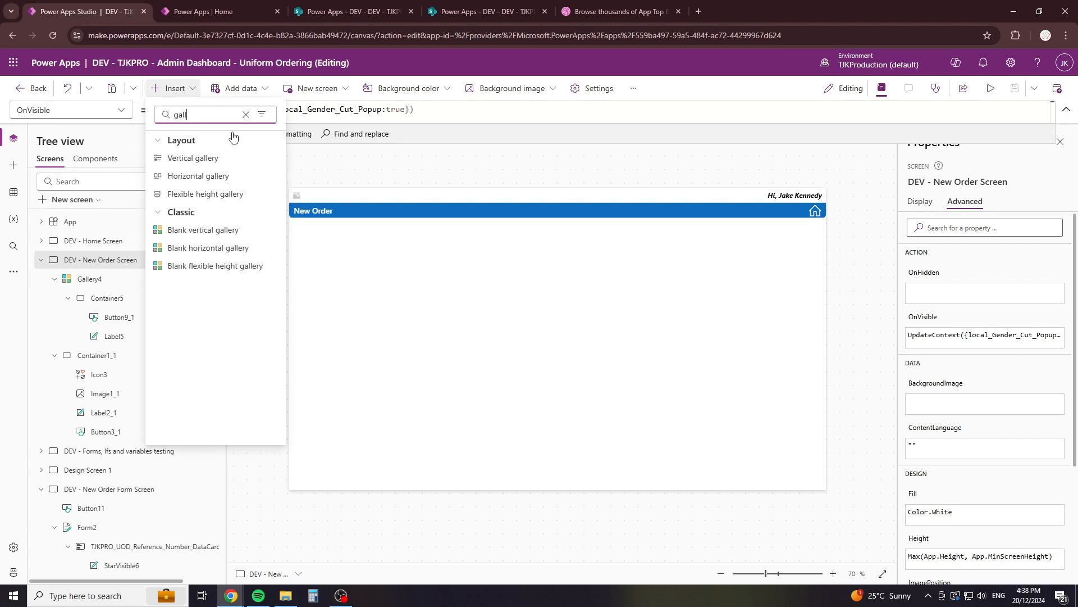
click(221, 248)
Step: Set the horizontal gallery's Items to ["New Order","Annual Allocation","Wear & Tear"]
click(307, 110)
key(ctrl+a)
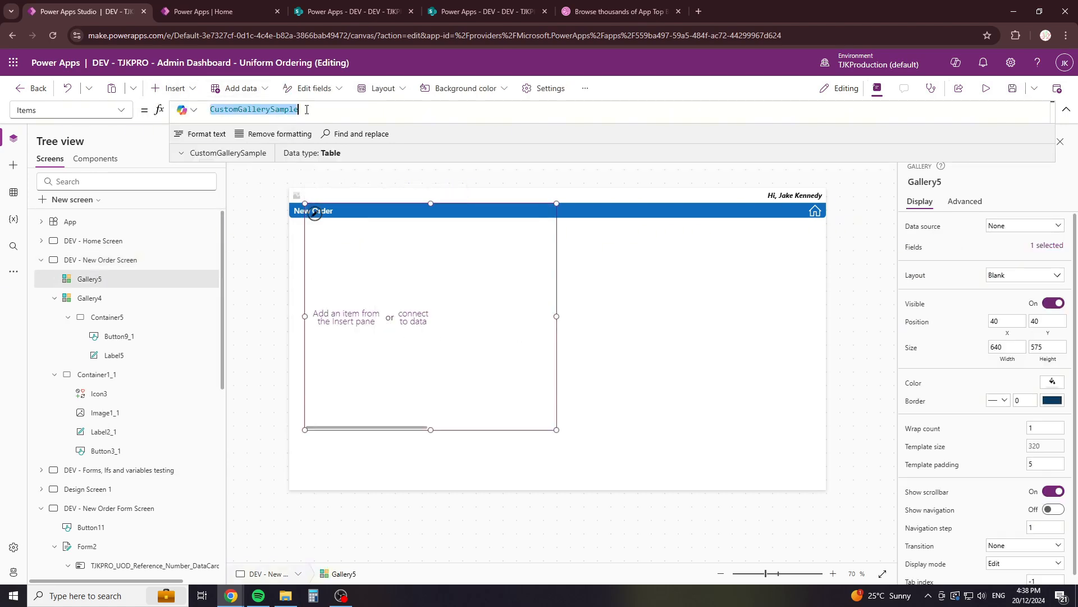
key(BackSpace)
text(["N)
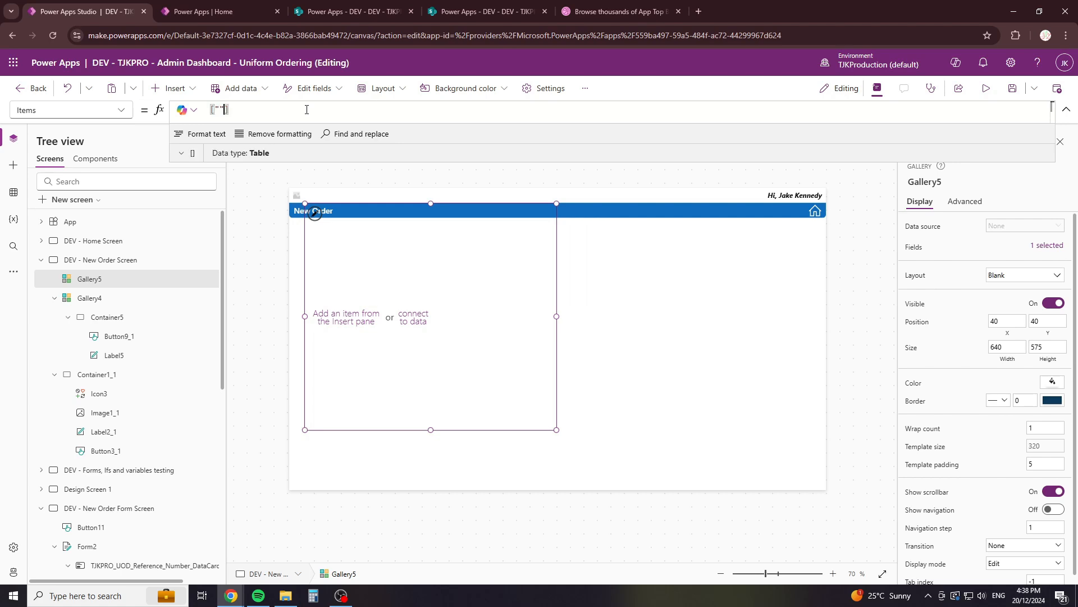
text(ew Order", ")
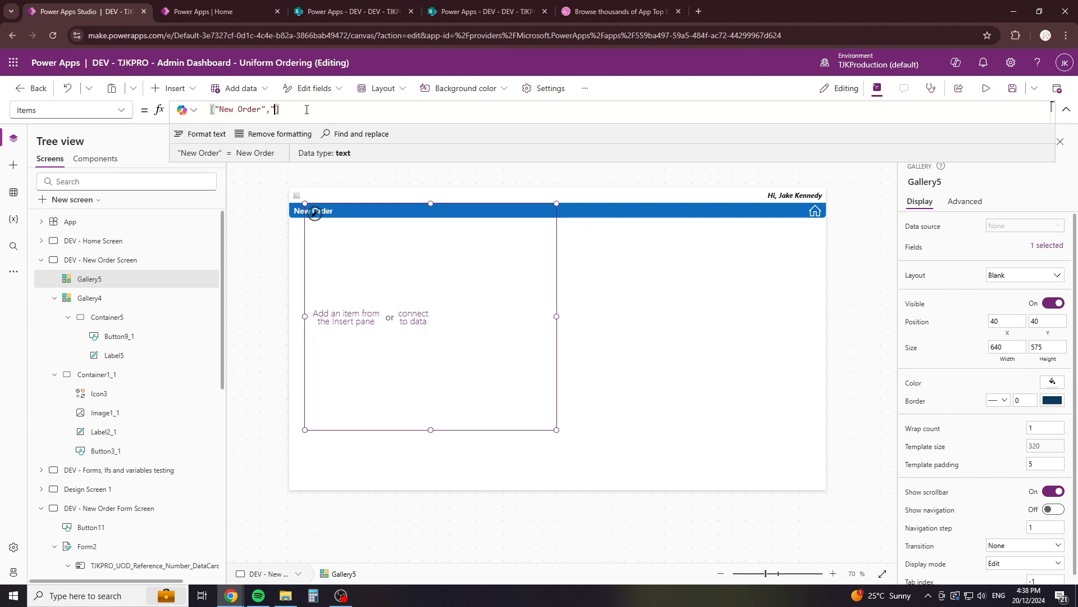
text(Annual Alloca)
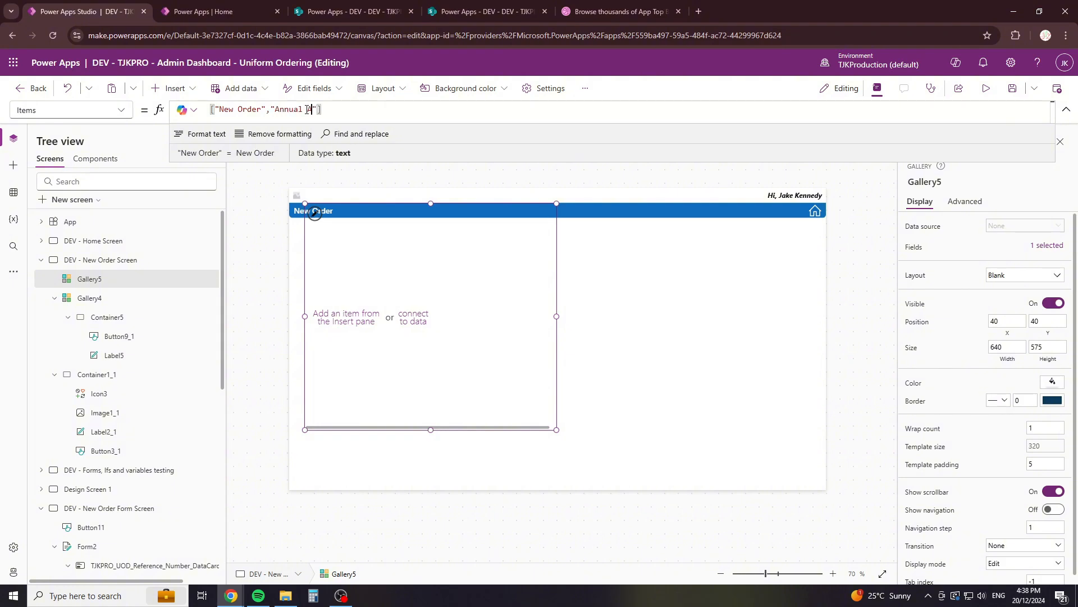
text(tion)
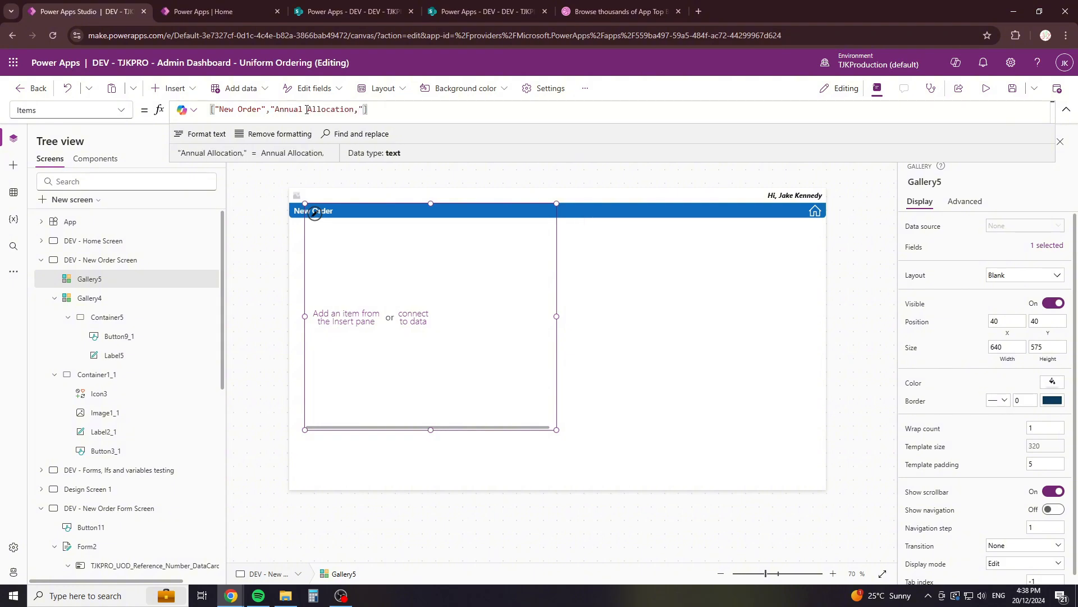
key(Home)
key(Right)
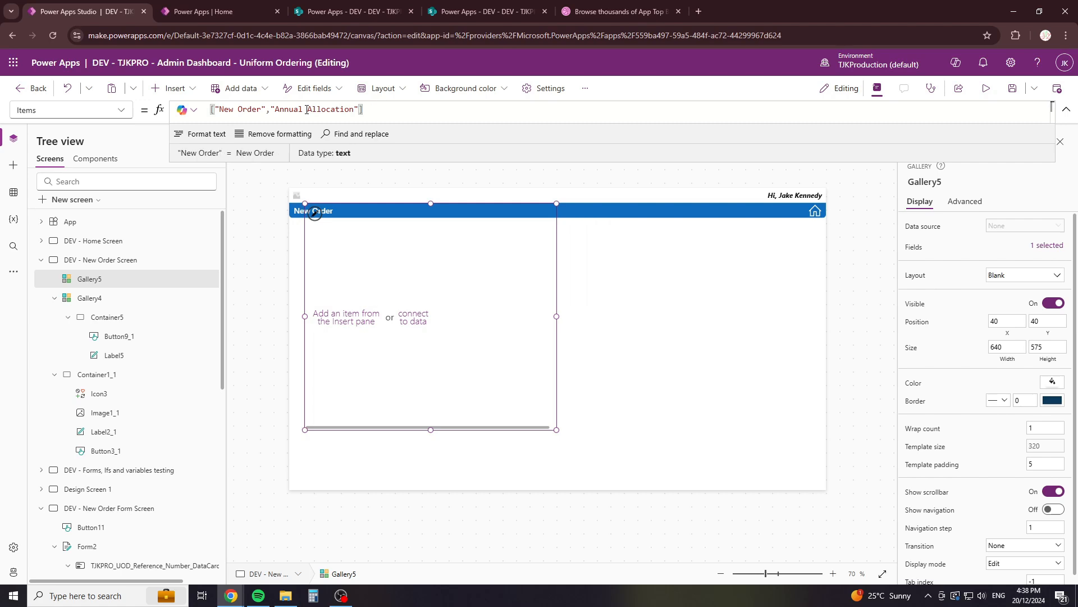
key(Right)
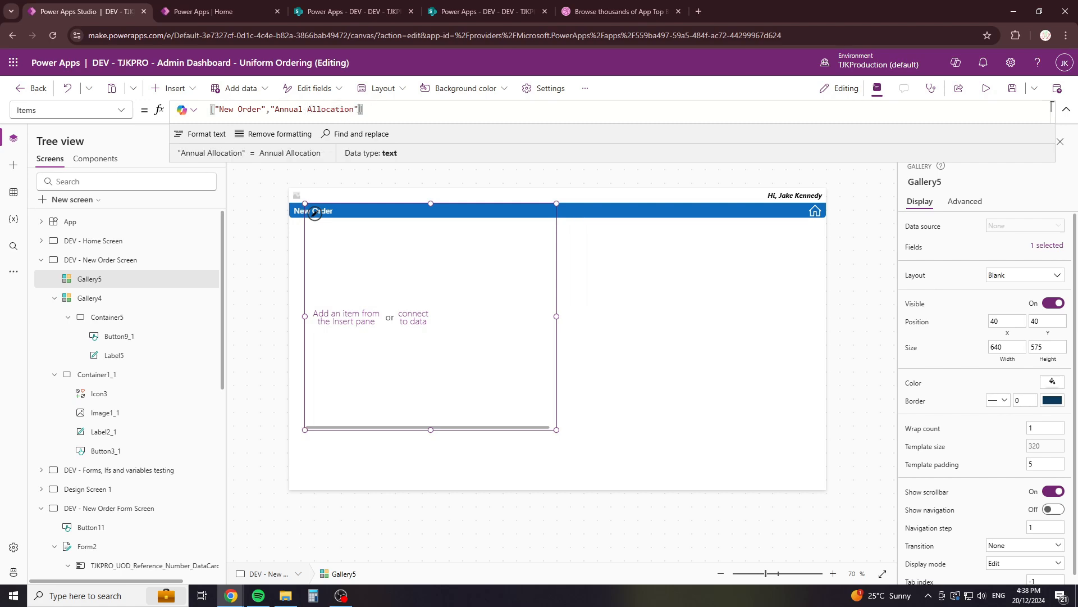
text(,")
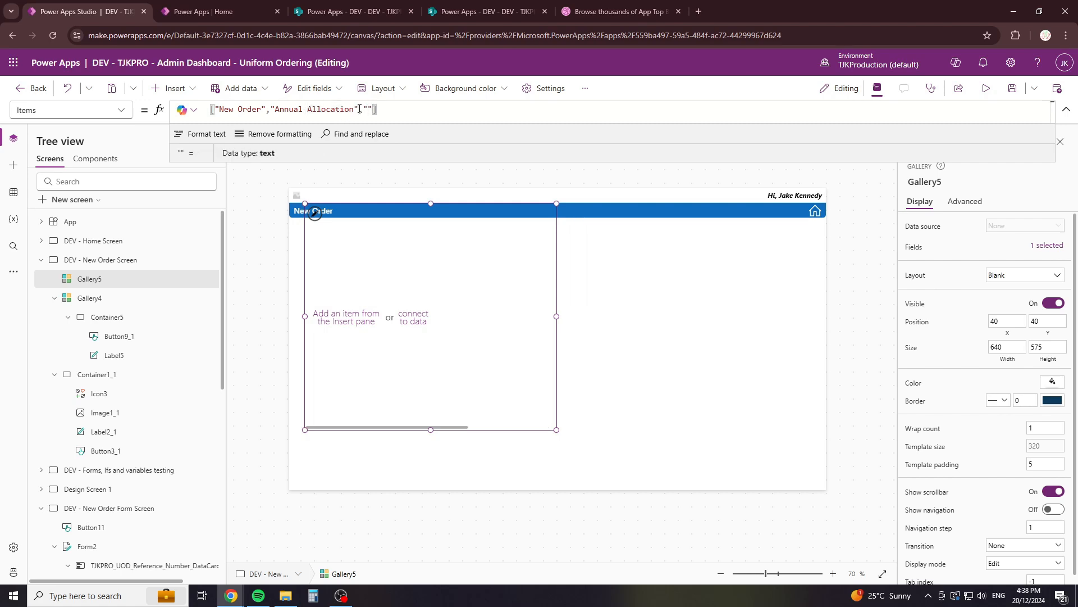
text(Wear &)
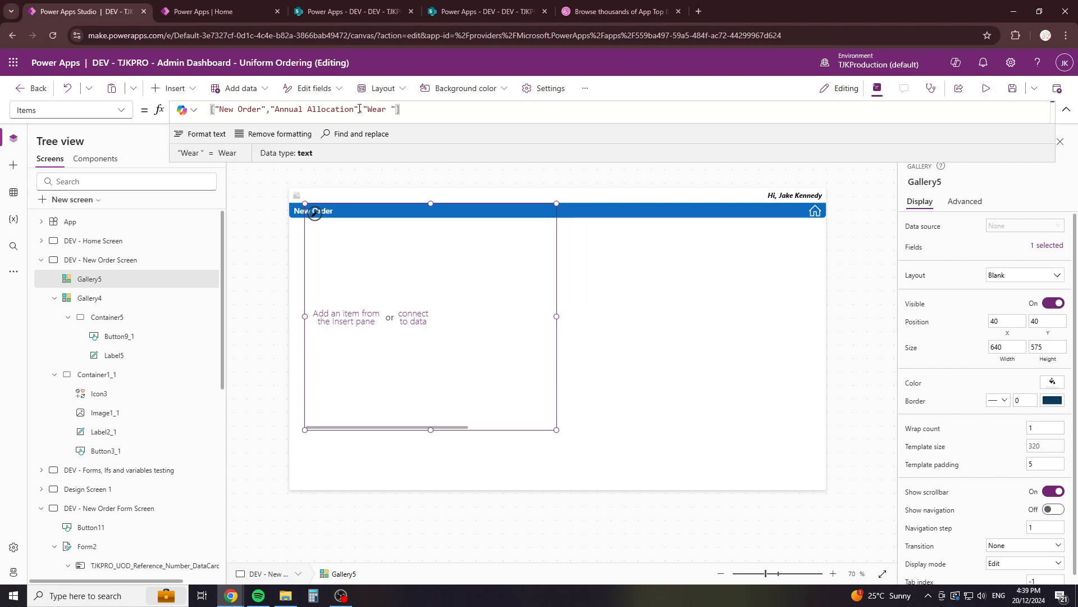
text( Tear)
click(444, 287)
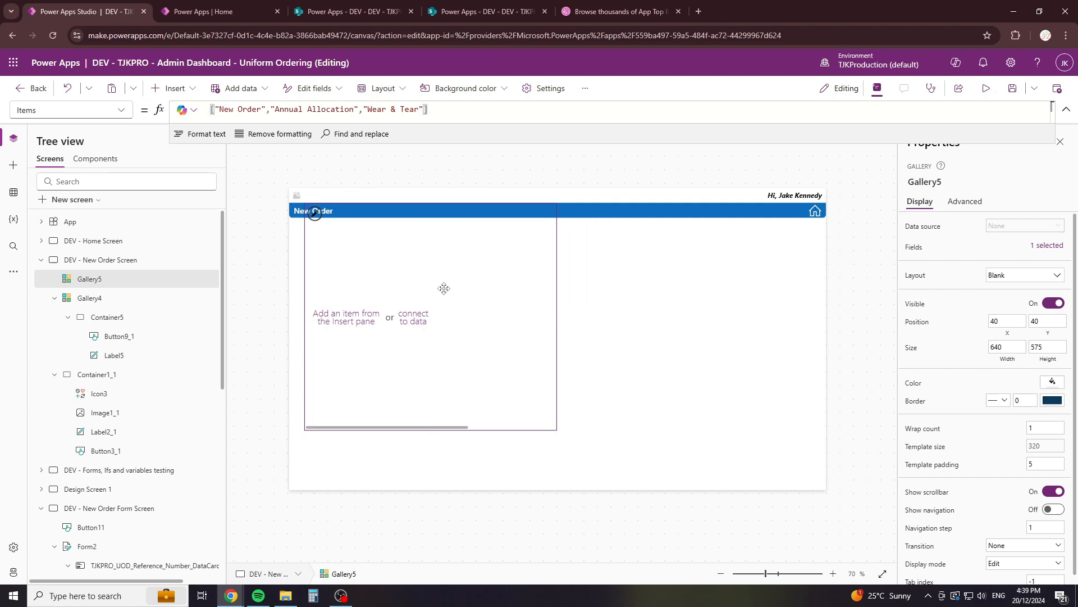
Step: Copy the horizontal gallery's Items formula and delete that gallery from the New Order screen
click(608, 313)
click(362, 333)
click(493, 345)
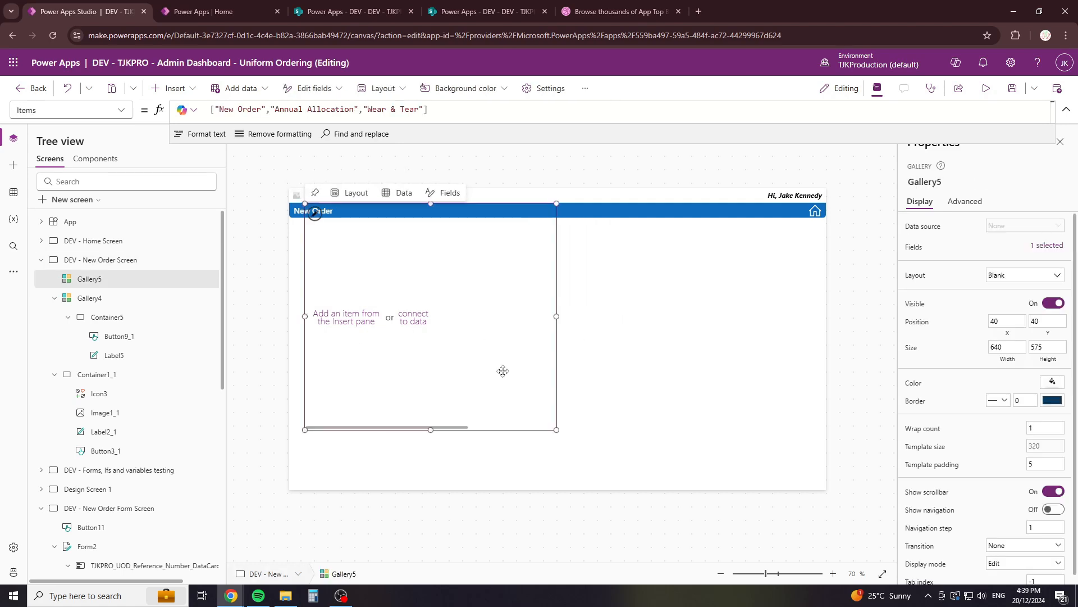
click(437, 112)
key(ctrl+a)
key(ctrl+c)
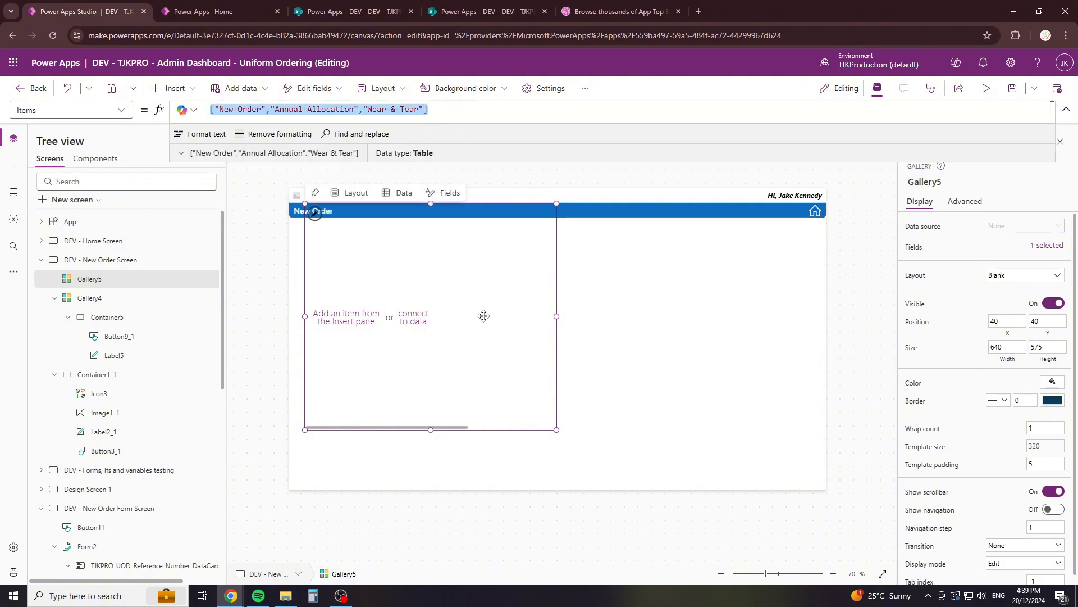
click(484, 315)
key(Delete)
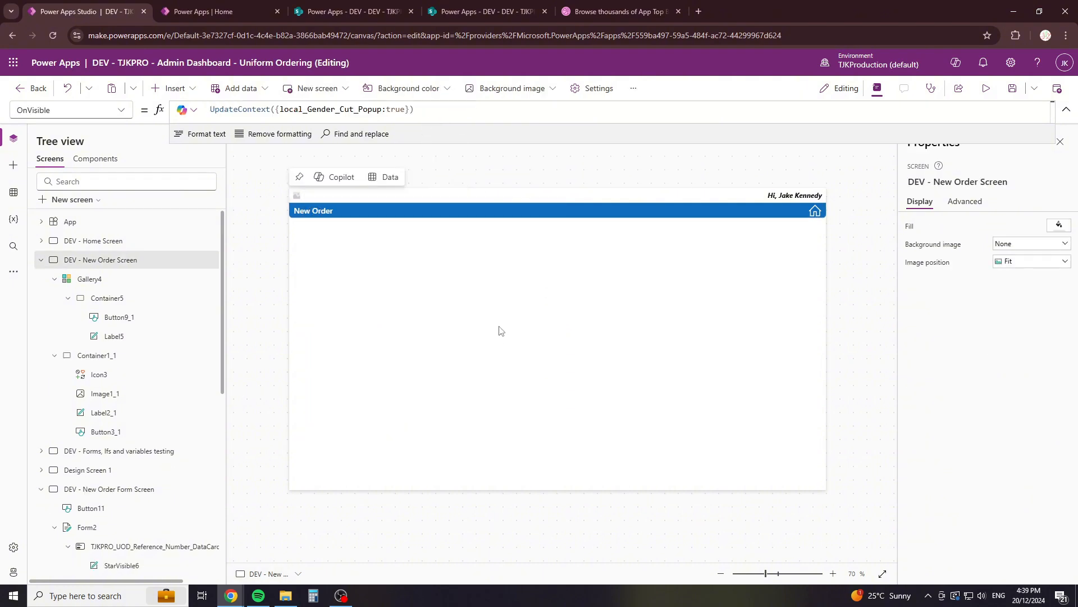
Step: Insert a blank vertical gallery at about X 376, Y 108 and set its Items to the copied ["New Order","Annual Allocation","Wear & Tear"] formula
click(167, 92)
text(ver)
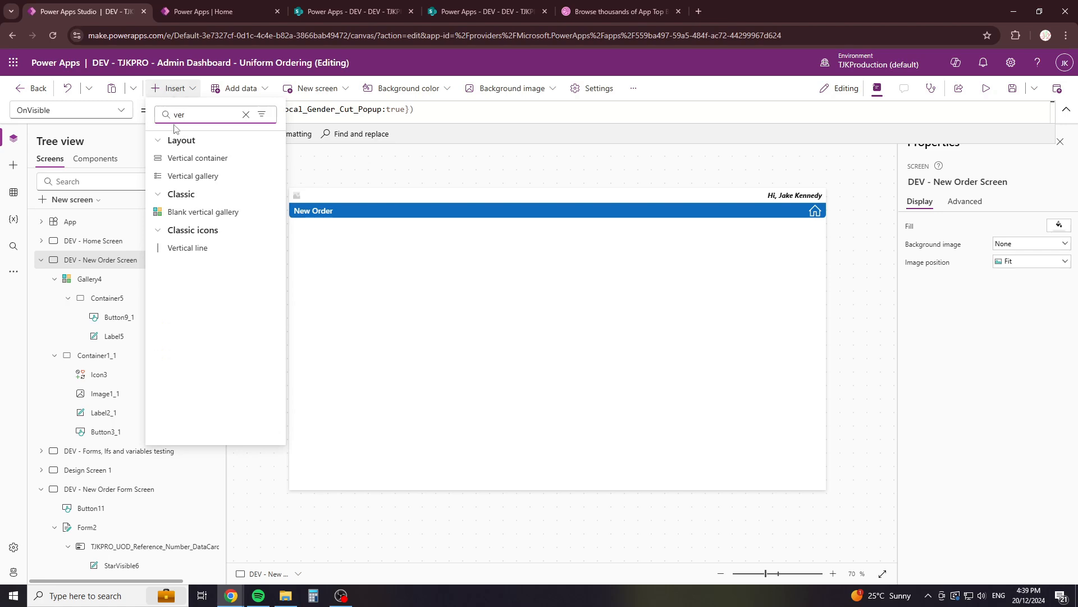
click(234, 213)
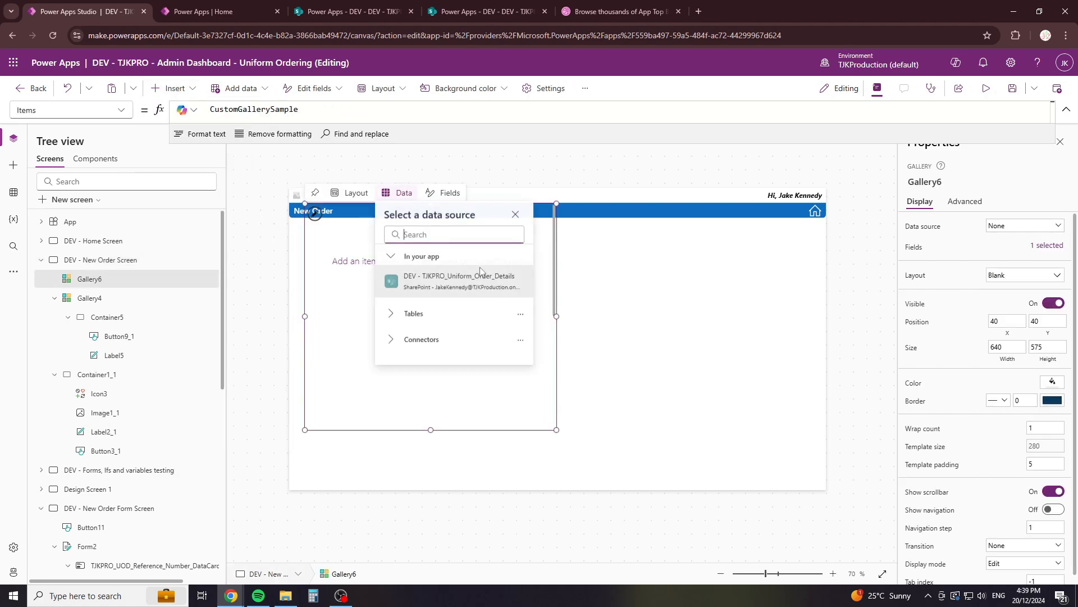
drag(554, 212, 699, 249)
triple_click(330, 115)
key(ctrl+v)
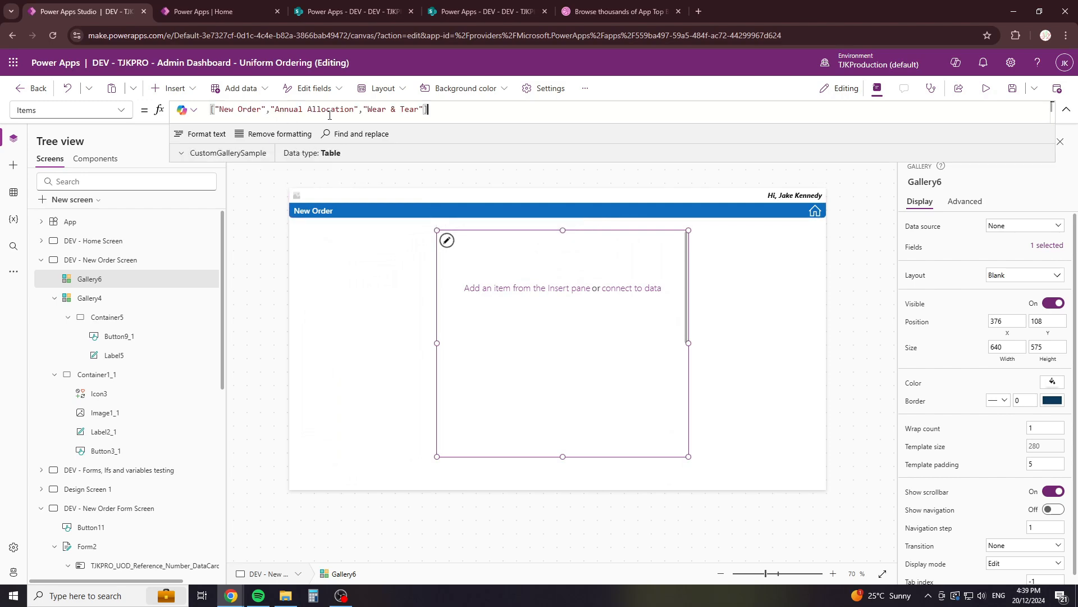
Step: Set the vertical gallery's TemplateSize to Self.Height/3-6
click(71, 110)
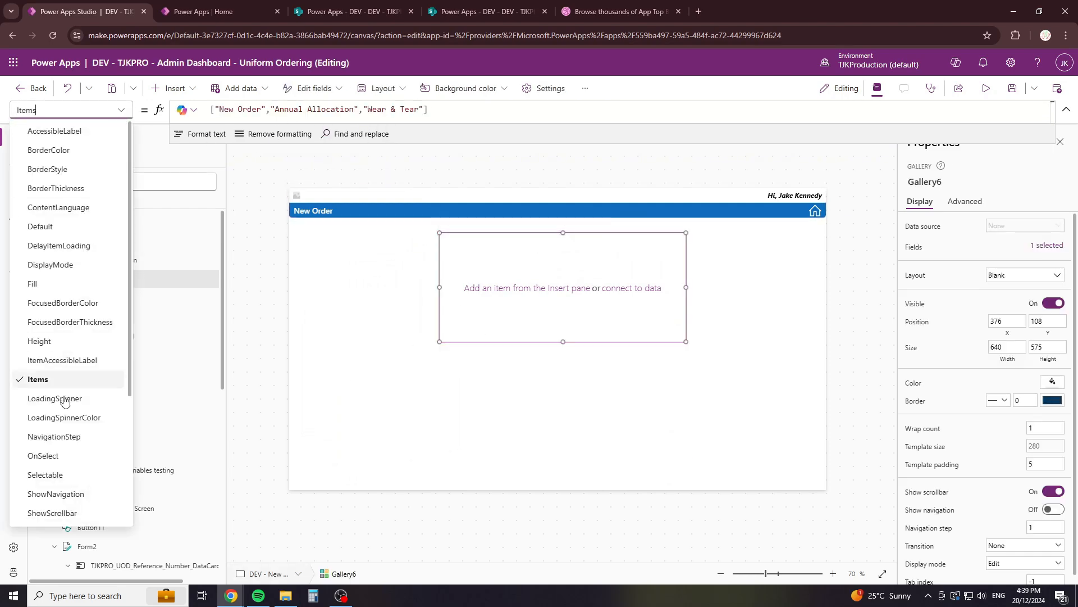
scroll(65, 399, down, 3)
click(72, 400)
triple_click(307, 109)
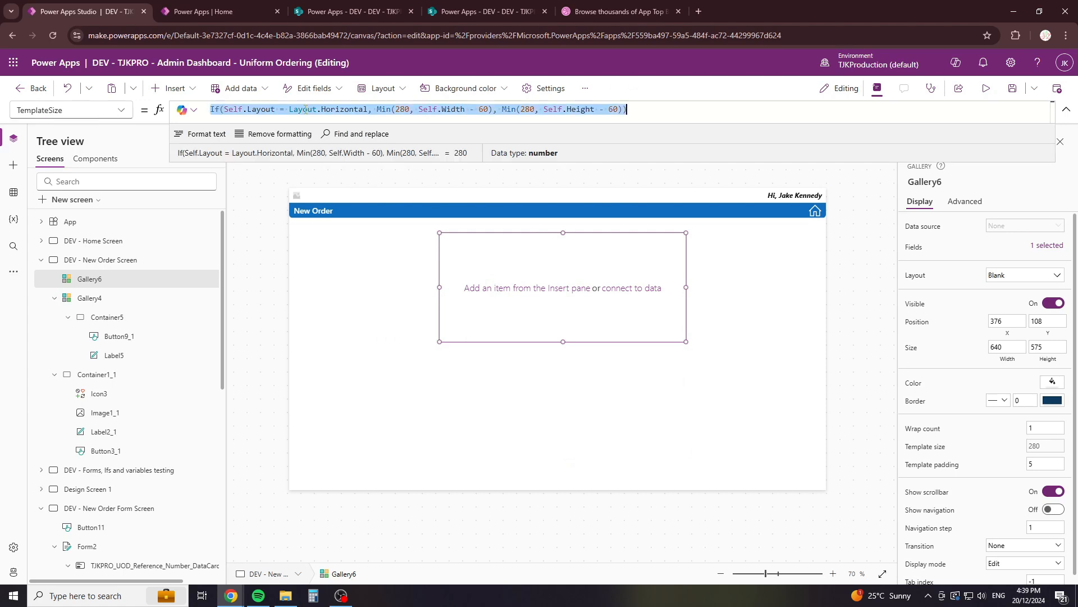
text(Self.)
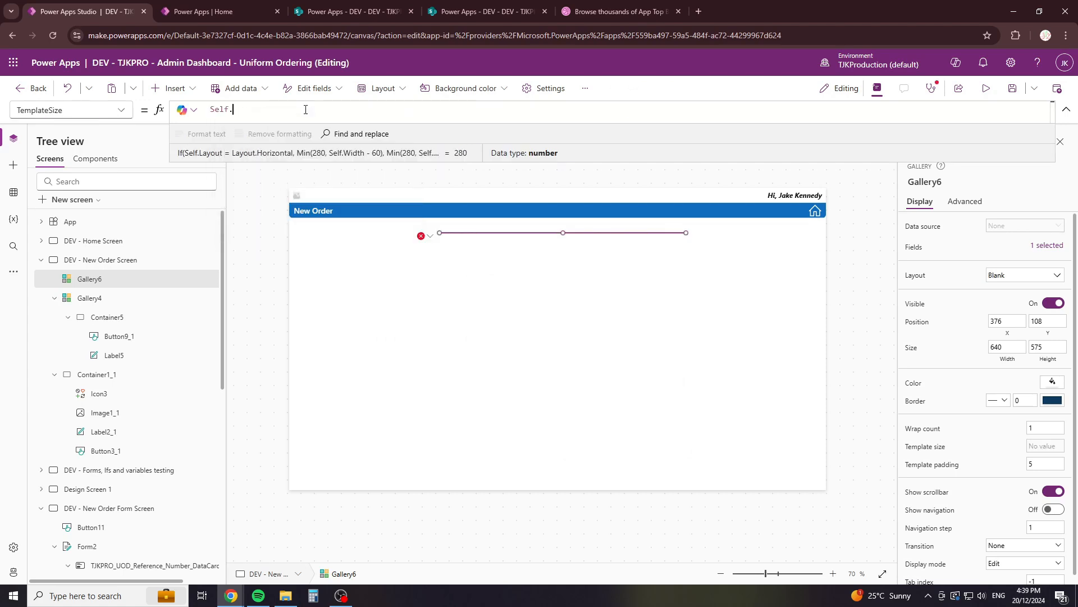
text(Height/2)
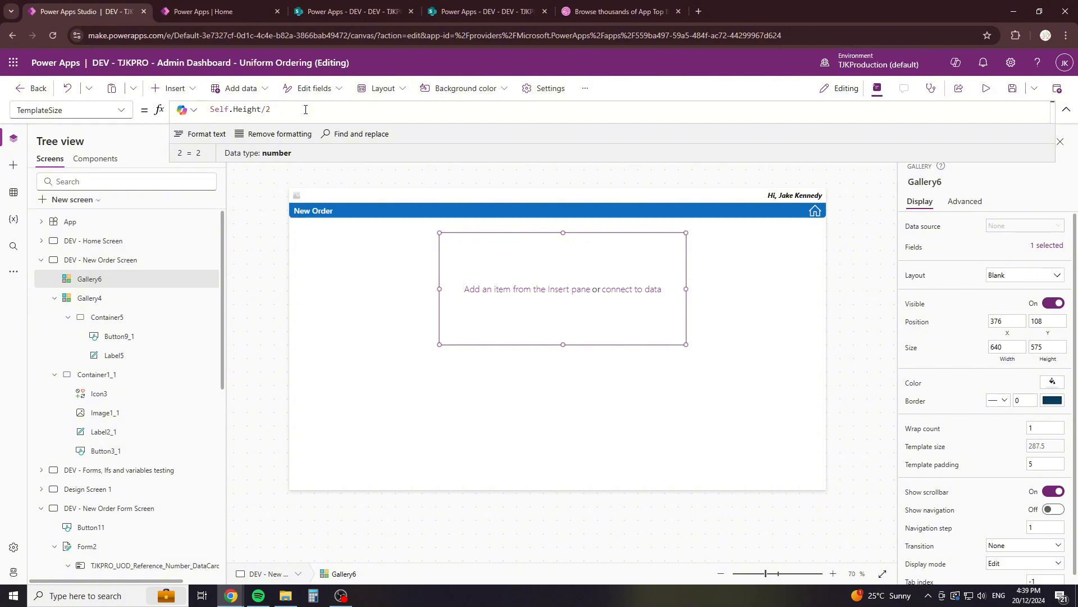
key(BackSpace)
text(3-6)
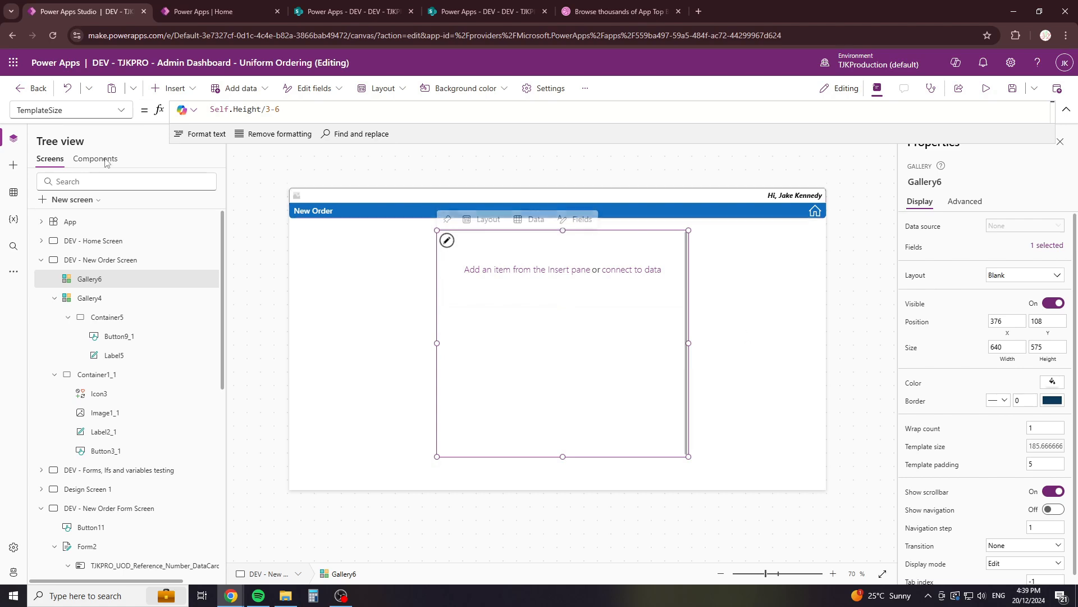
Step: Set the vertical gallery's Width to Parent.Width
click(68, 110)
scroll(78, 450, down, 2)
click(78, 459)
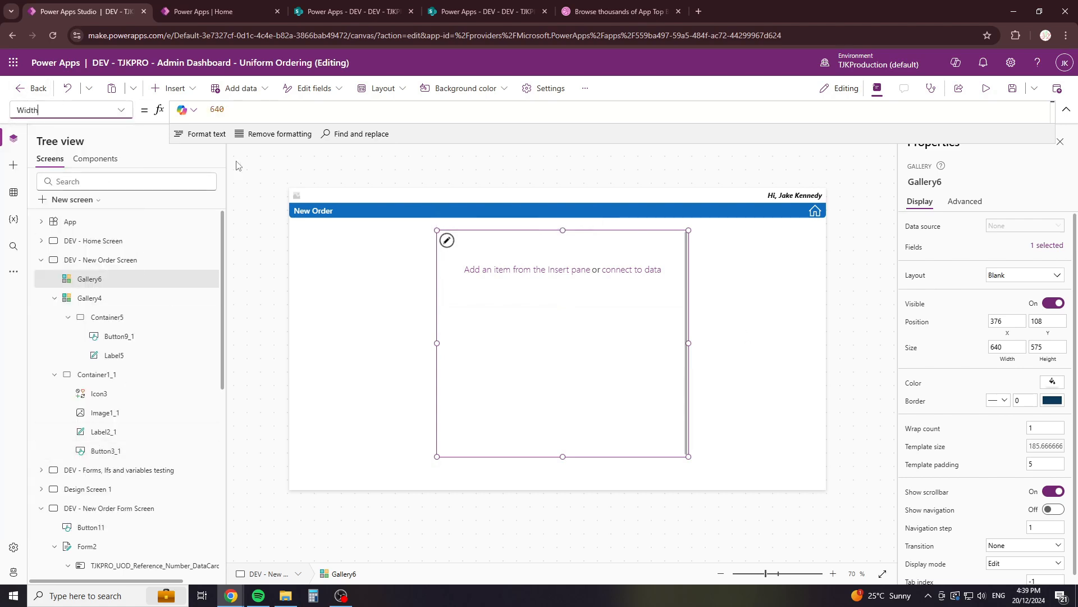
key(ctrl+a)
text(parent.Width)
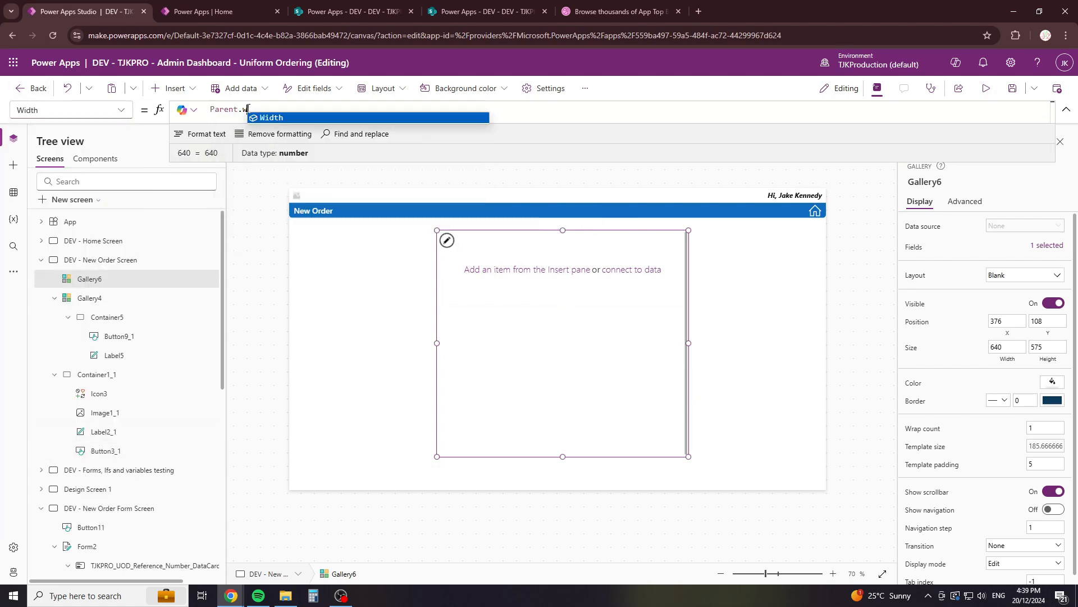
key(Tab)
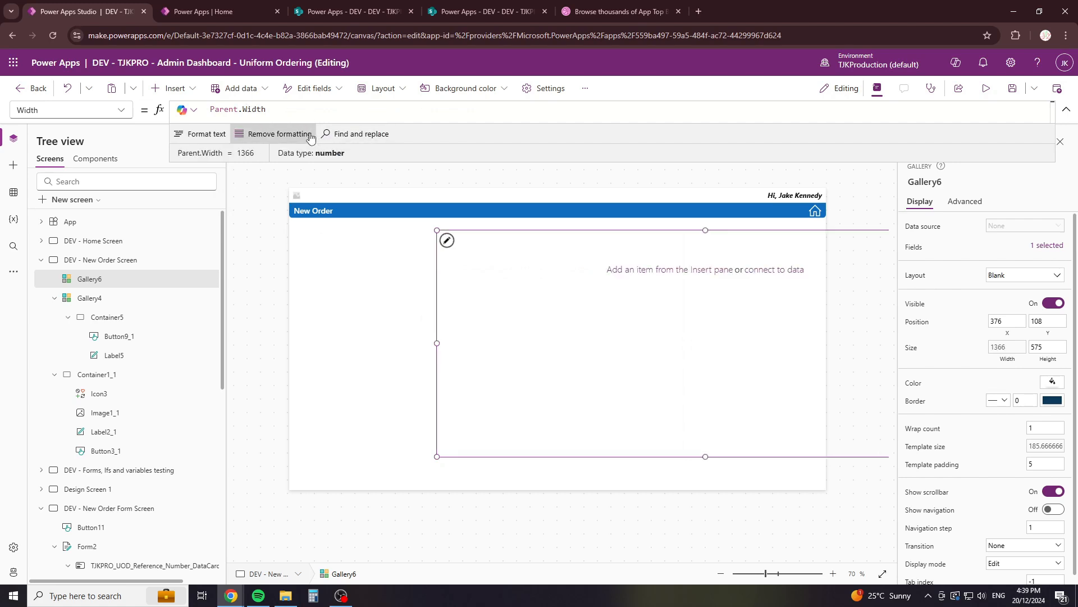
Step: Set the vertical gallery's Width to Parent.Width/10*4
text(/10*)
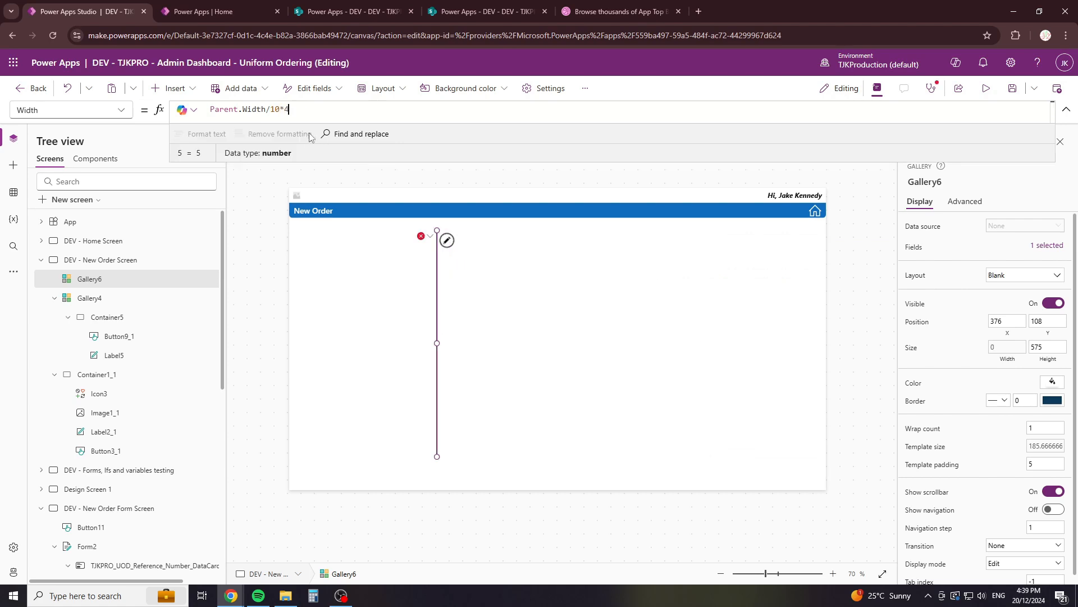
text(4)
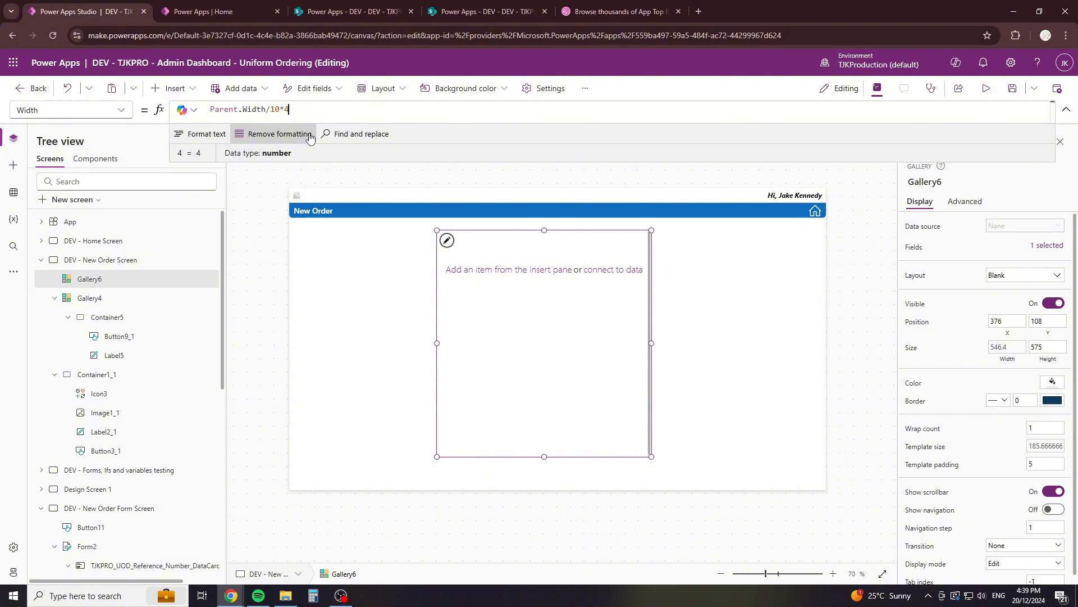
Step: Set the vertical gallery's Height to Parent.Height/10*5
click(120, 110)
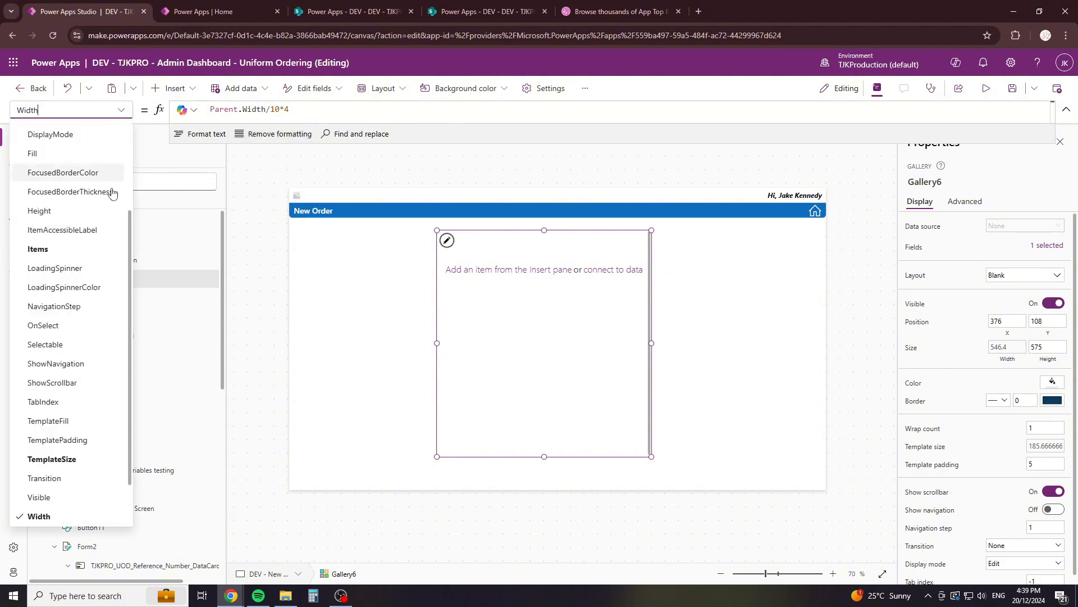
scroll(53, 269, up, 3)
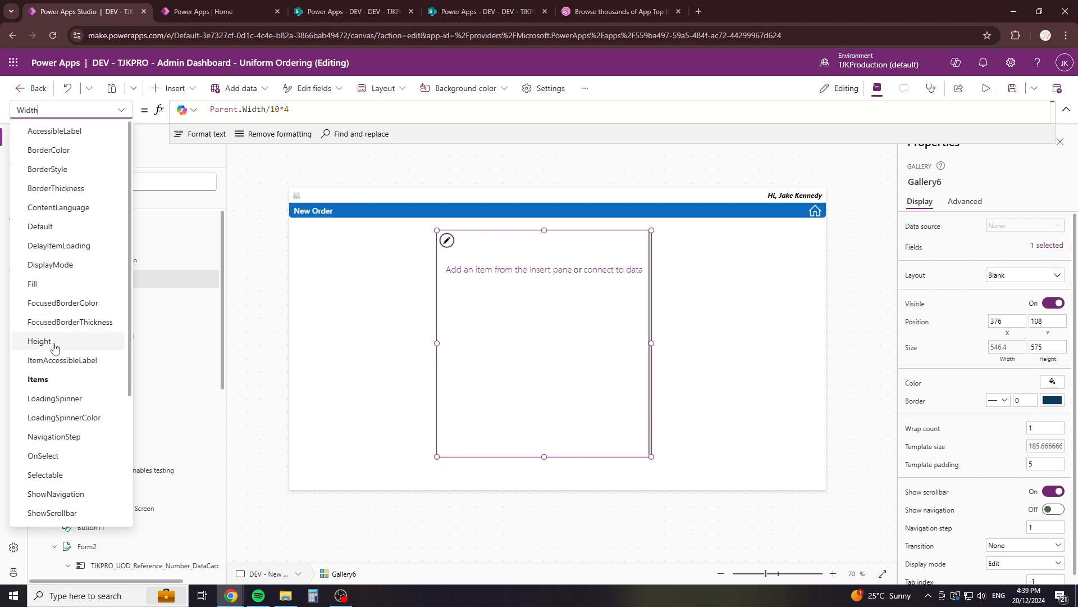
click(45, 343)
click(293, 112)
key(ctrl+a)
text(Parent.Height)
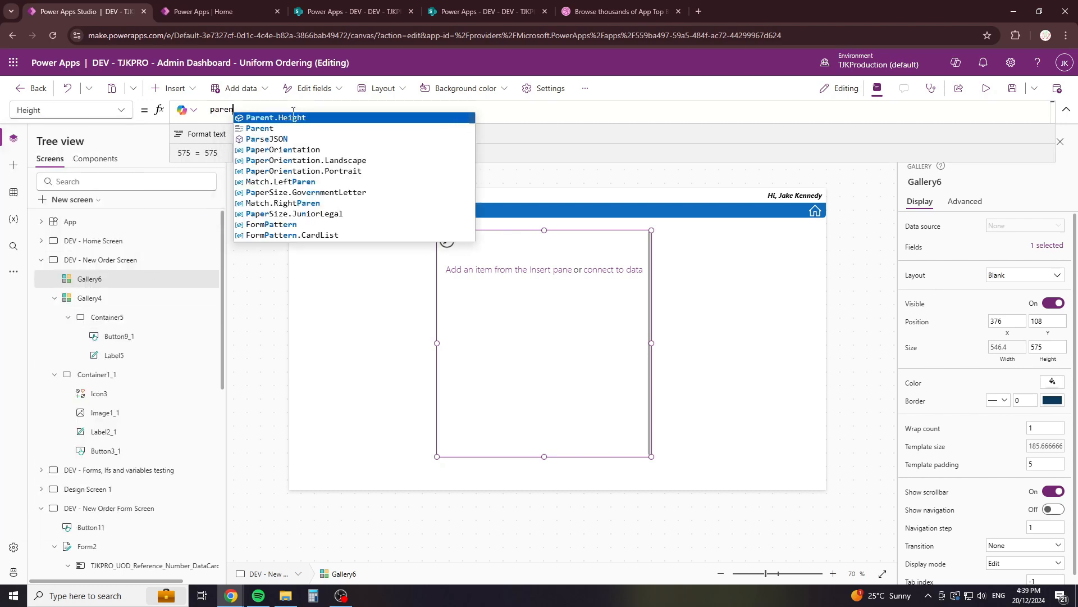
text(/10*3)
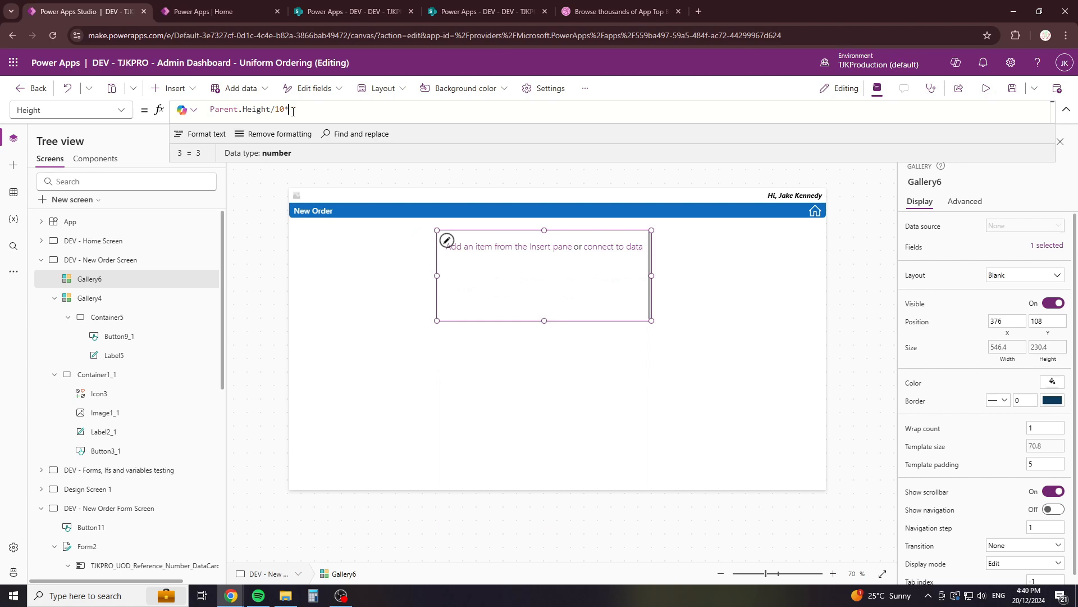
key(BackSpace)
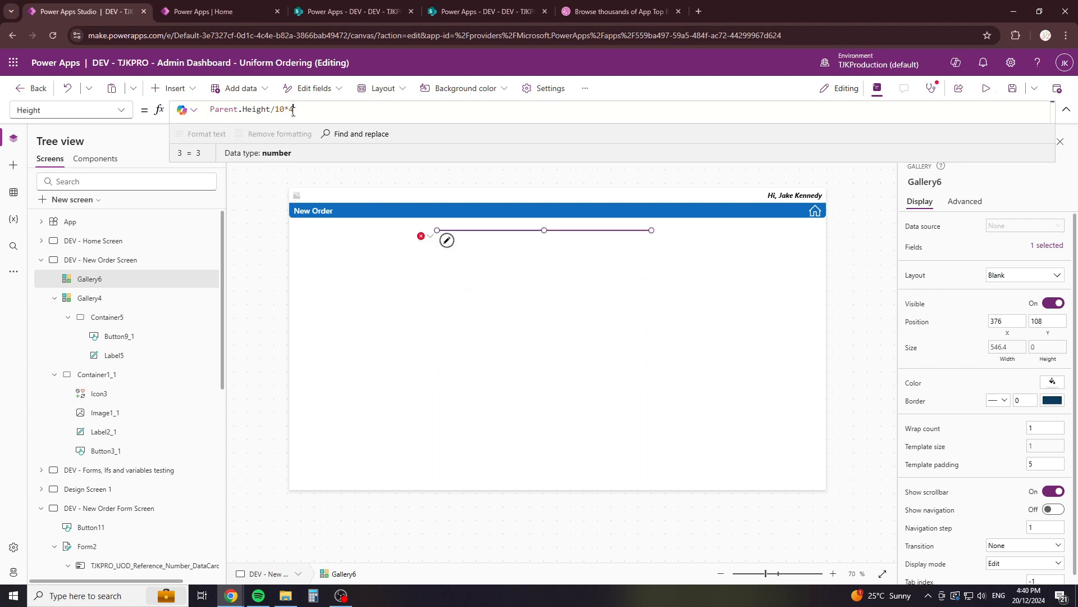
text(4)
key(BackSpace)
text(5)
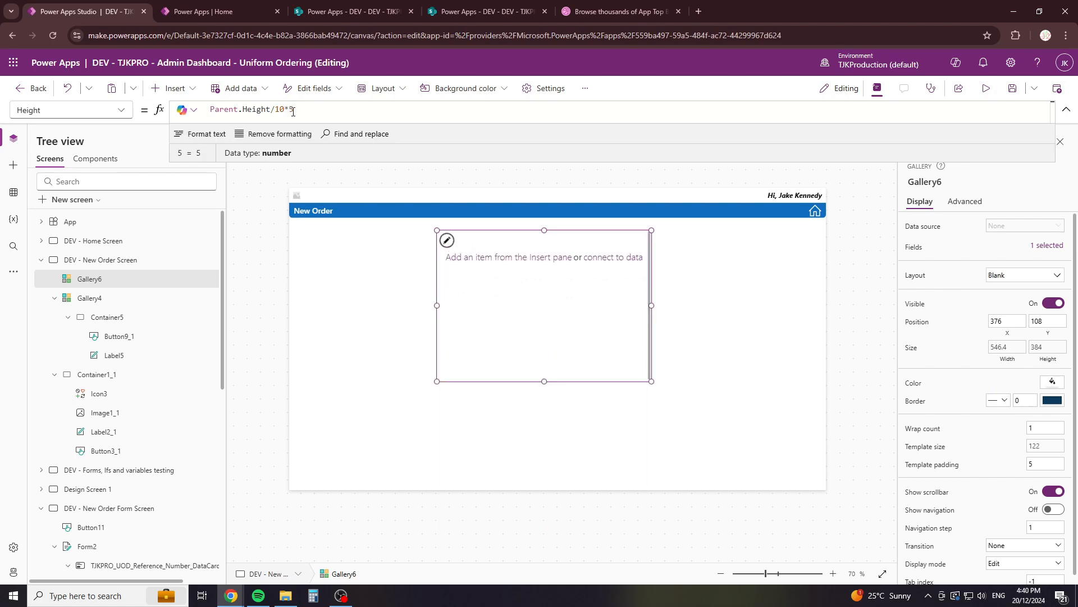
click(630, 289)
click(711, 290)
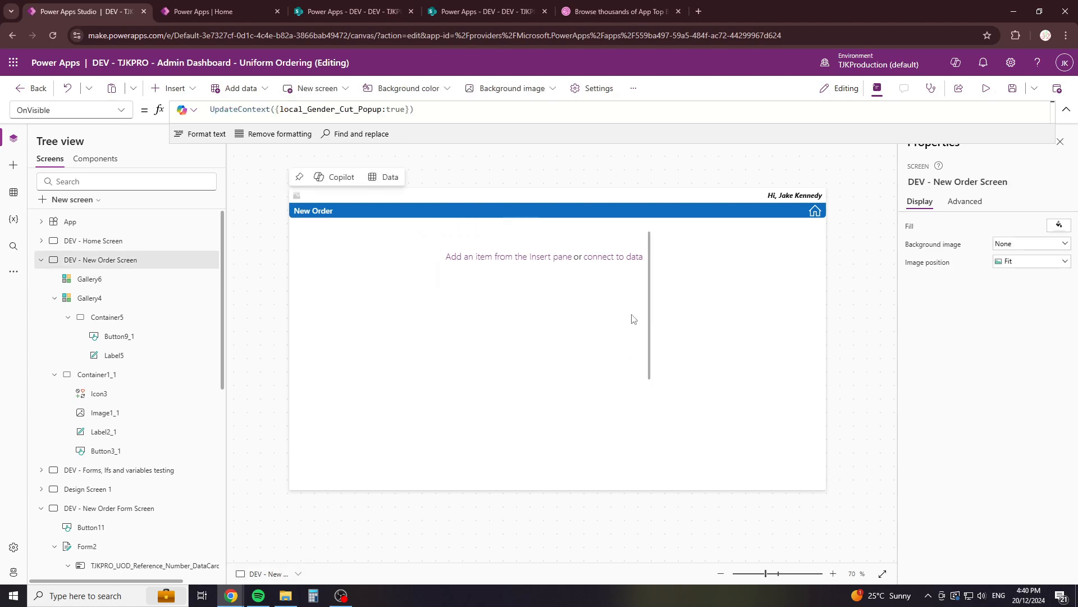
Step: Check the TemplateSize formula of the empty vertical gallery
click(582, 290)
click(120, 110)
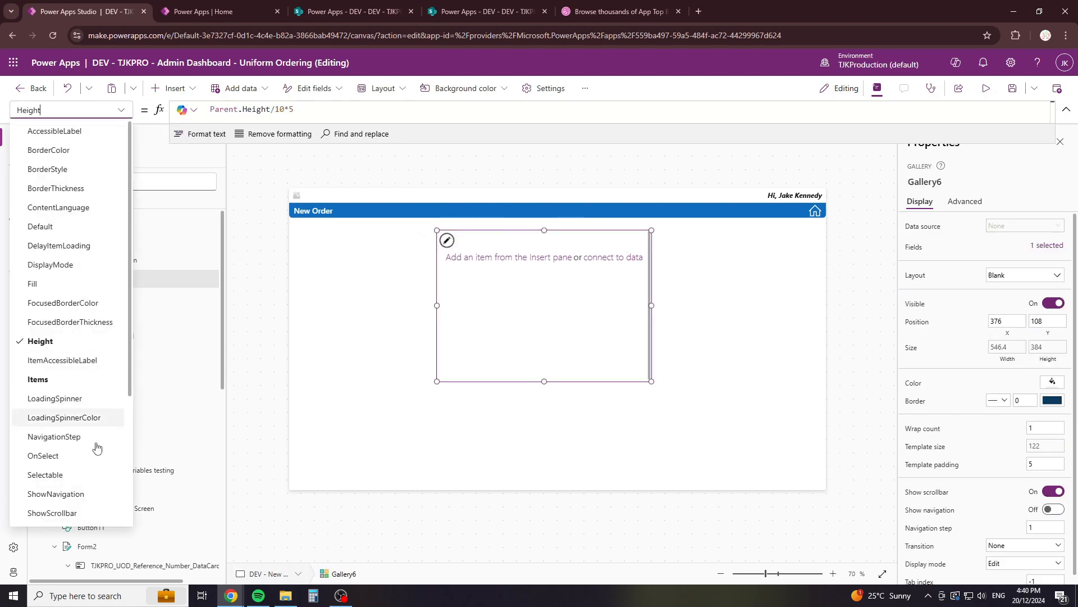
scroll(56, 478, down, 3)
click(52, 400)
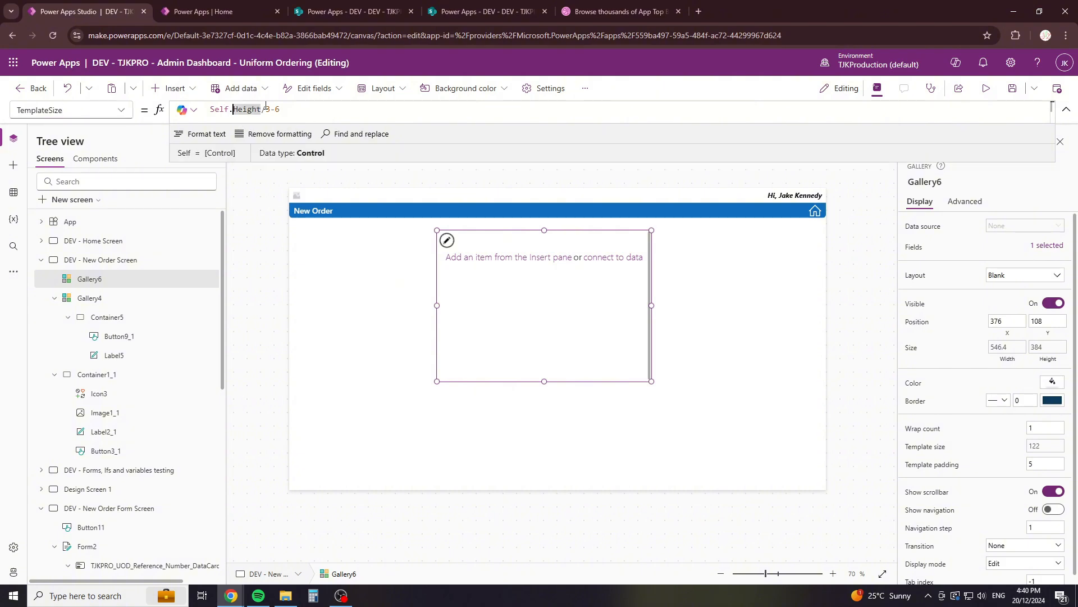
Step: Move the empty vertical gallery to about X 409, Y 220 on the New Order screen
click(533, 257)
click(513, 280)
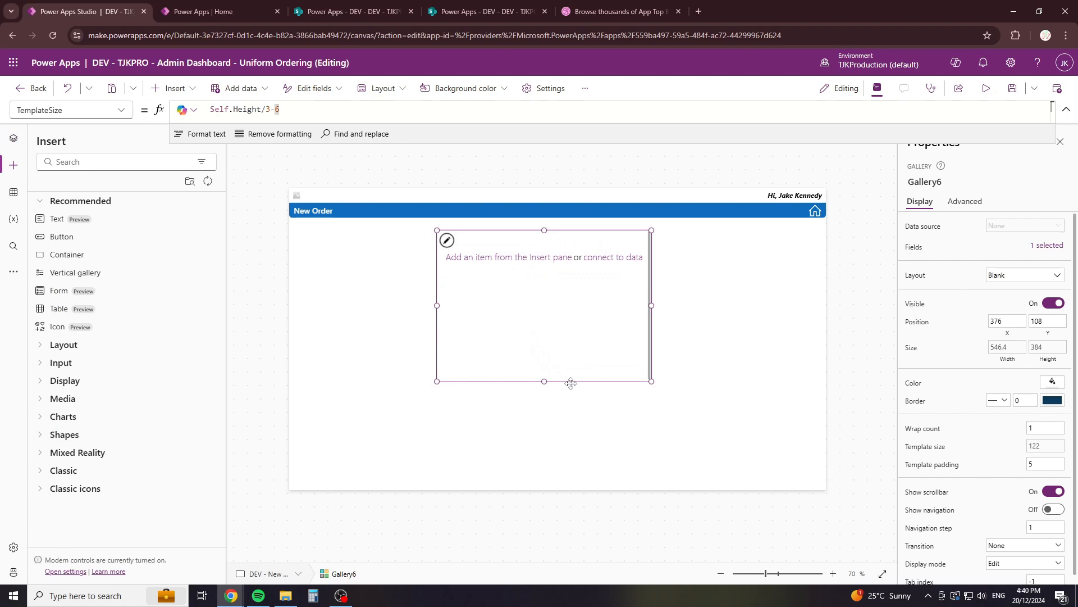
drag(571, 383, 587, 433)
Step: Copy Container5, with its button and label, from Gallery4 on the New Order screen
click(121, 110)
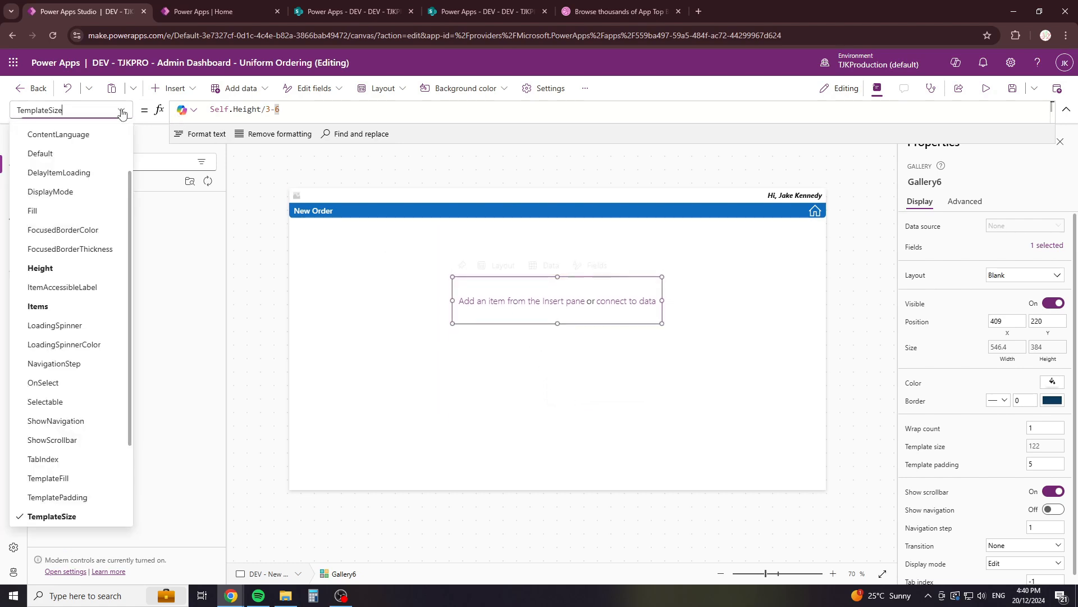
click(259, 258)
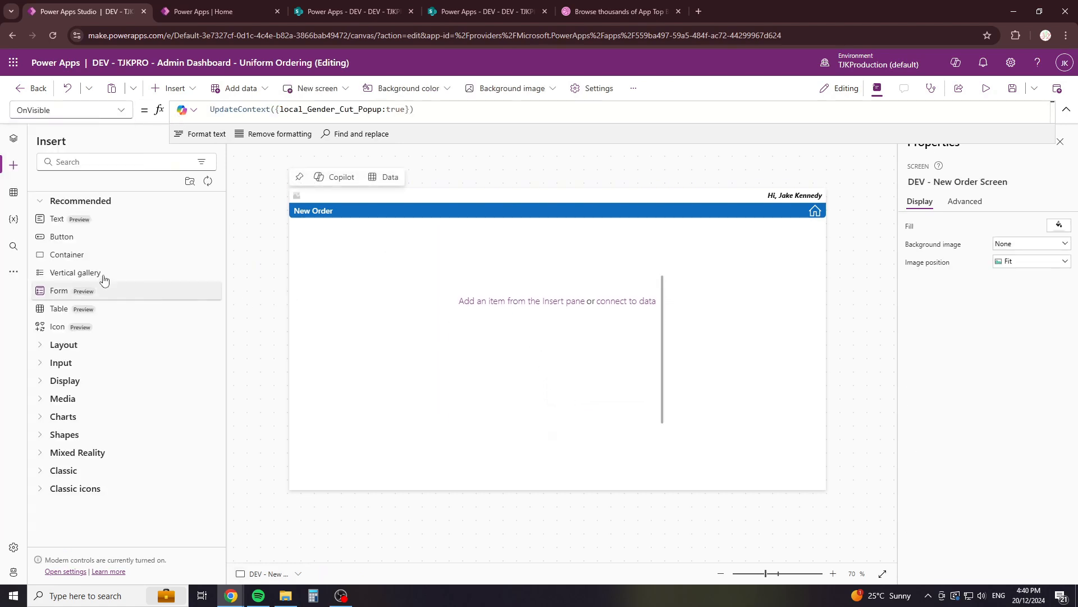
click(13, 138)
click(108, 317)
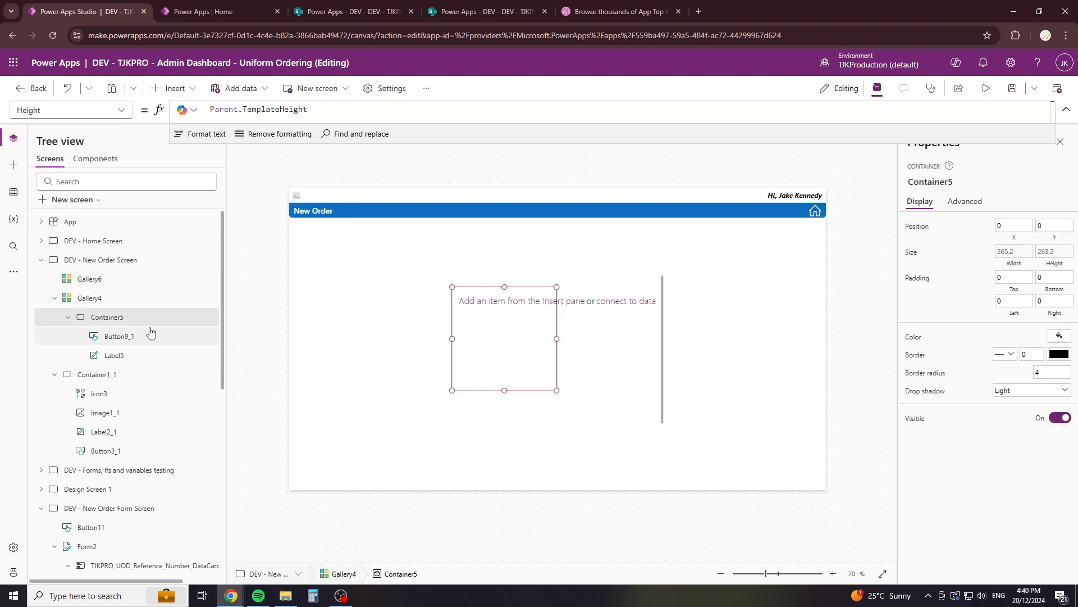
click(620, 357)
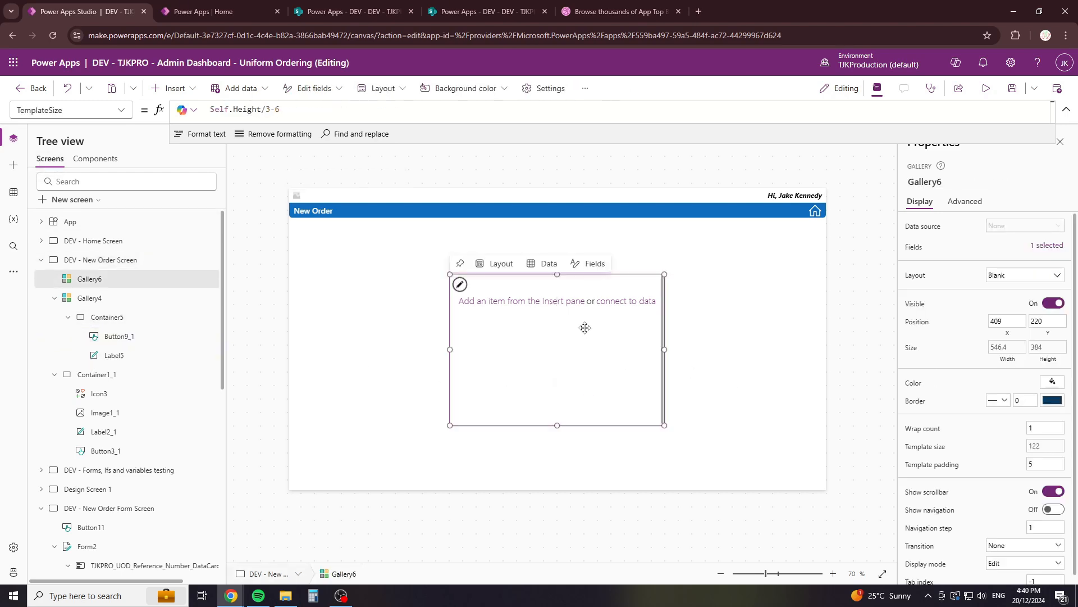
key(ctrl+v)
key(Delete)
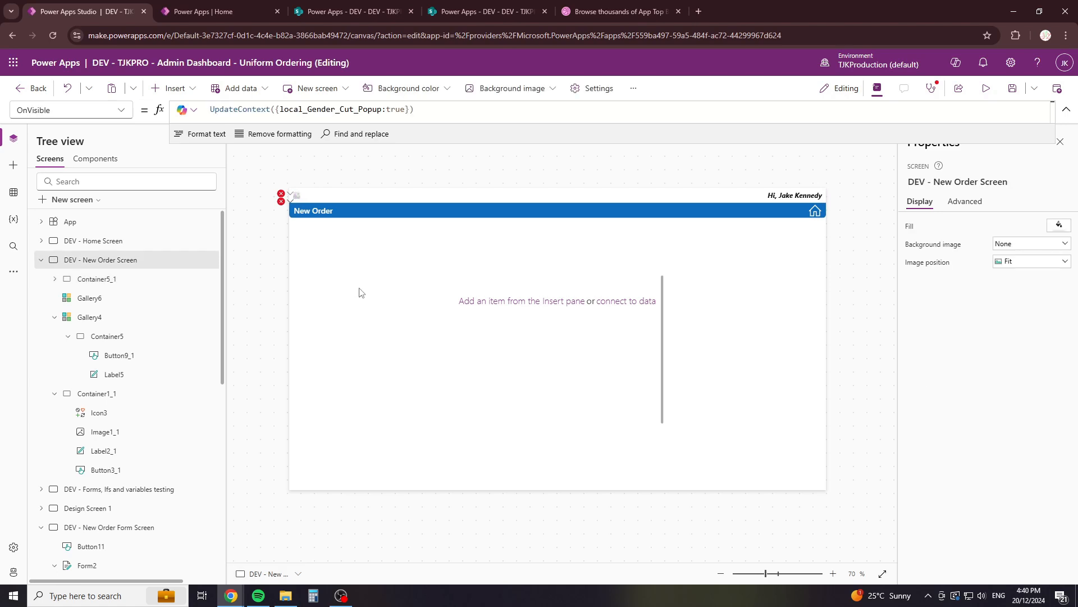
Step: Paste the copied container into the first template cell of the vertical gallery
click(543, 297)
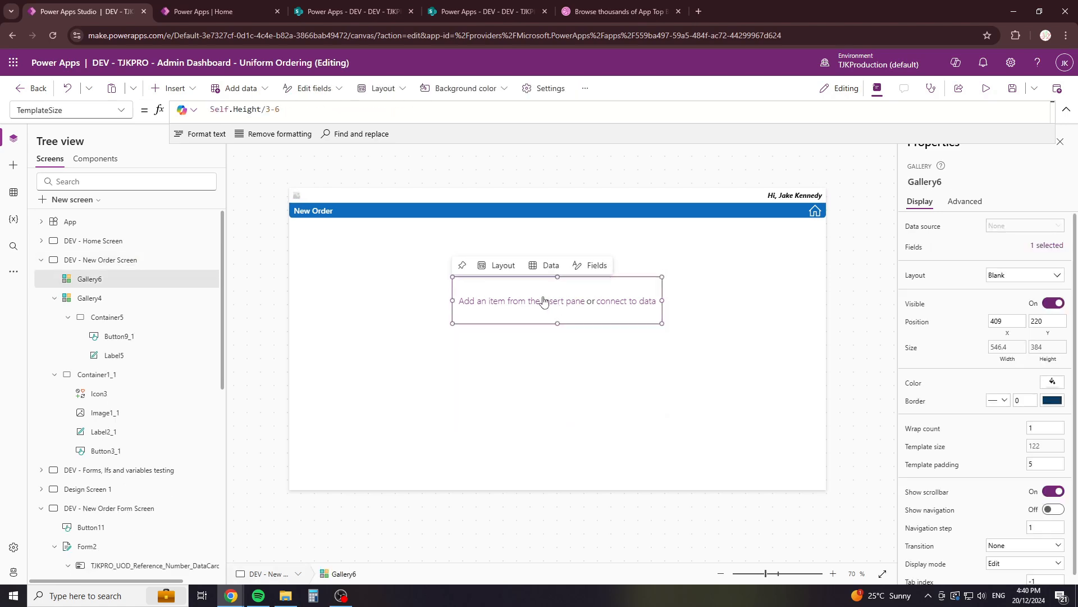
key(ctrl+z)
click(592, 339)
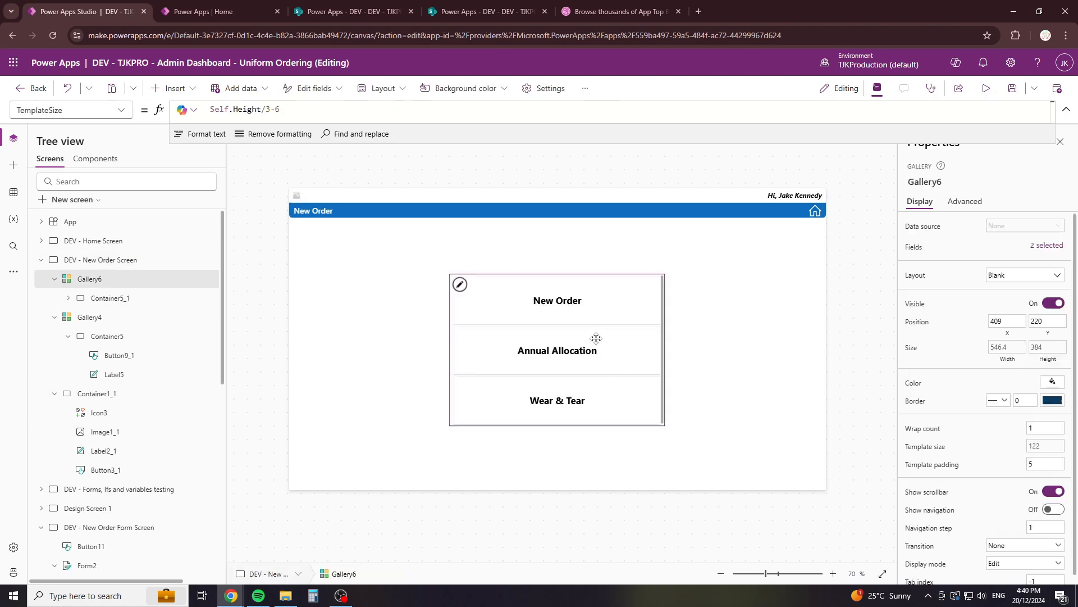
Step: Set the vertical gallery's TemplateSize to Self.Height/3-7
click(668, 298)
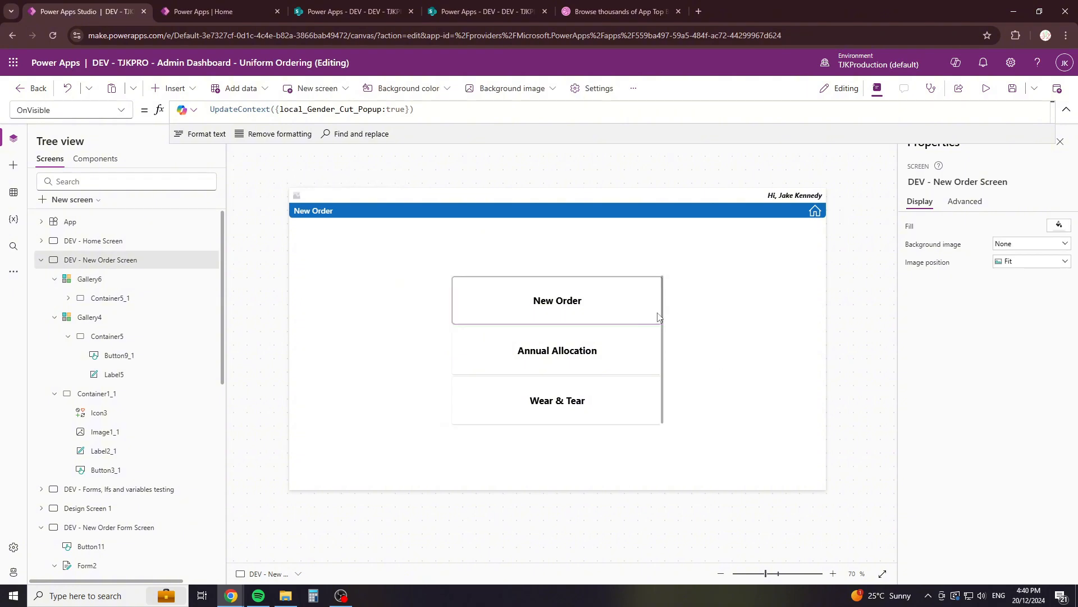
click(650, 366)
double_click(290, 109)
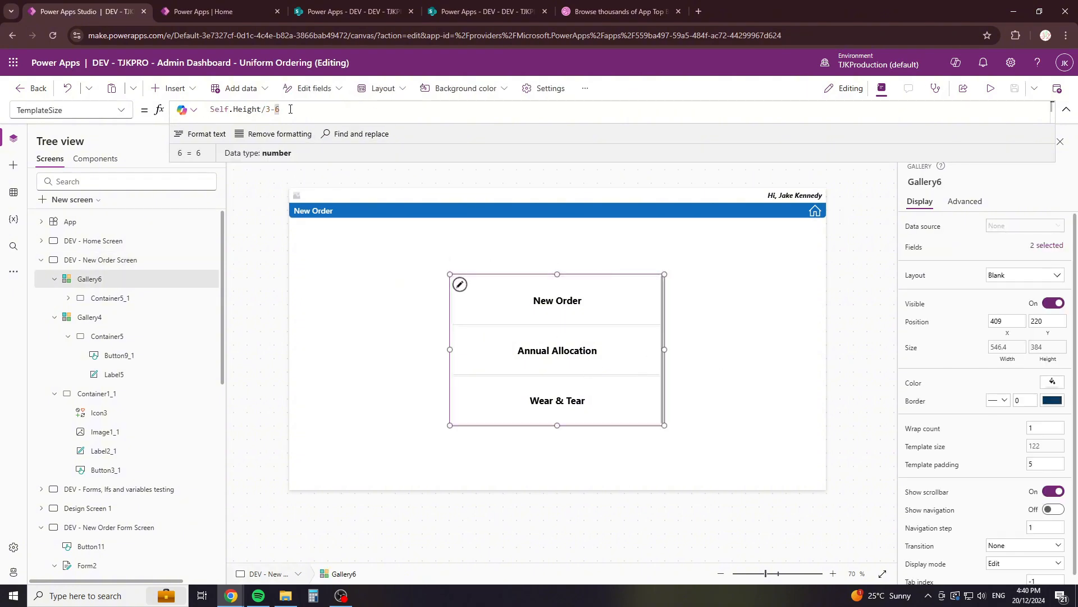
text(8)
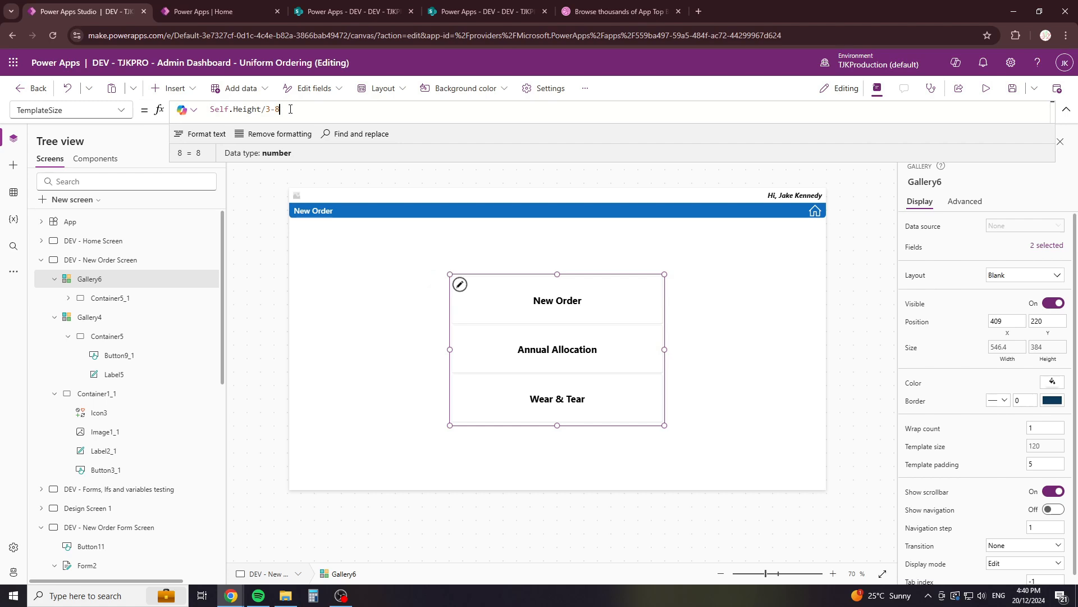
key(BackSpace)
text(7)
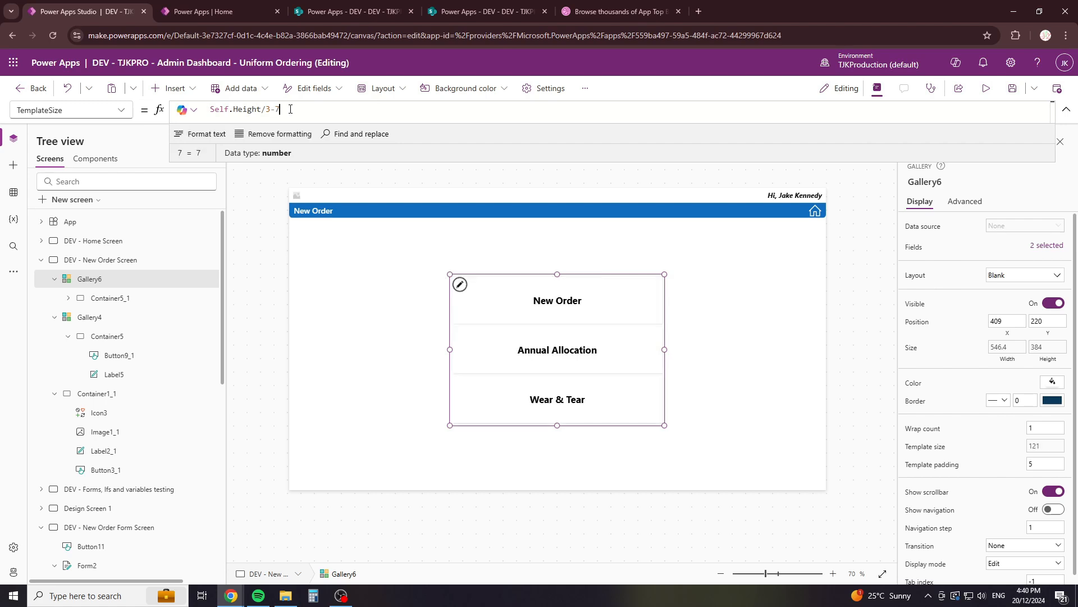
click(728, 329)
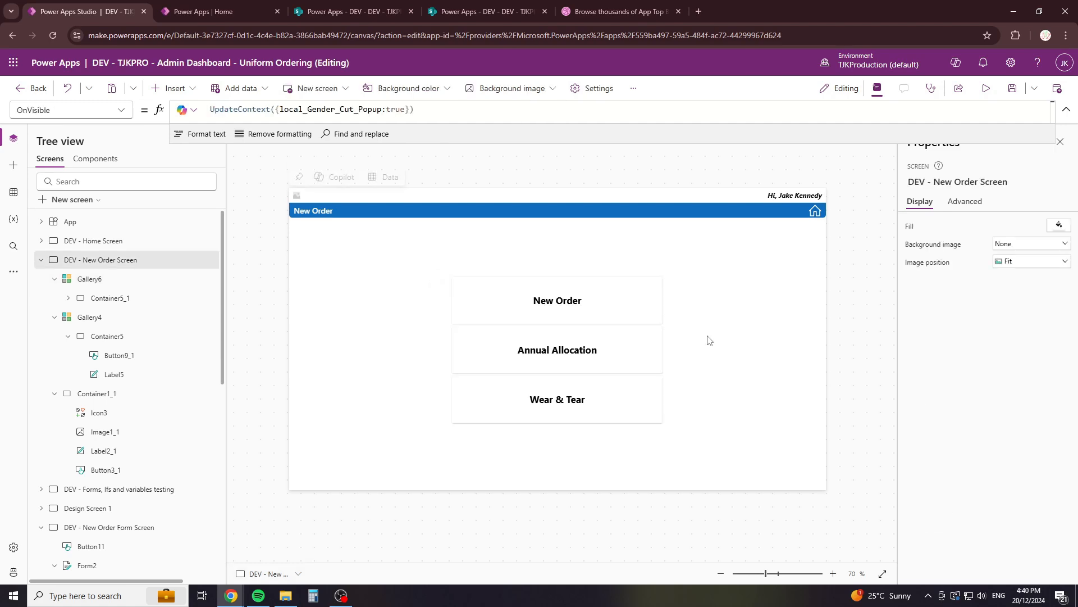
Step: Clear the whole OnSelect formula of the button inside the vertical gallery's container
click(611, 312)
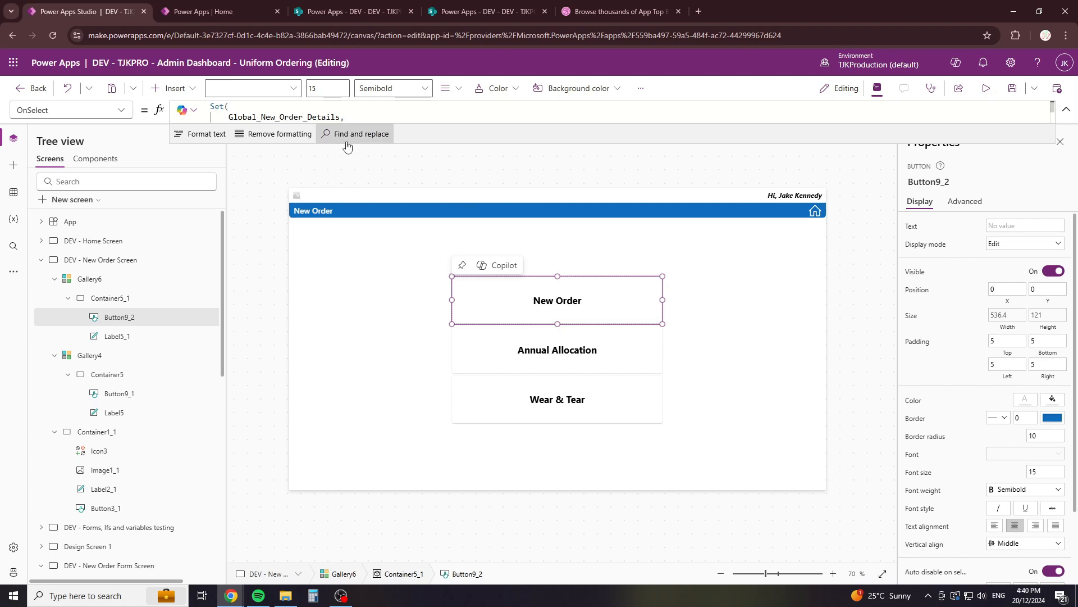
drag(344, 145, 341, 192)
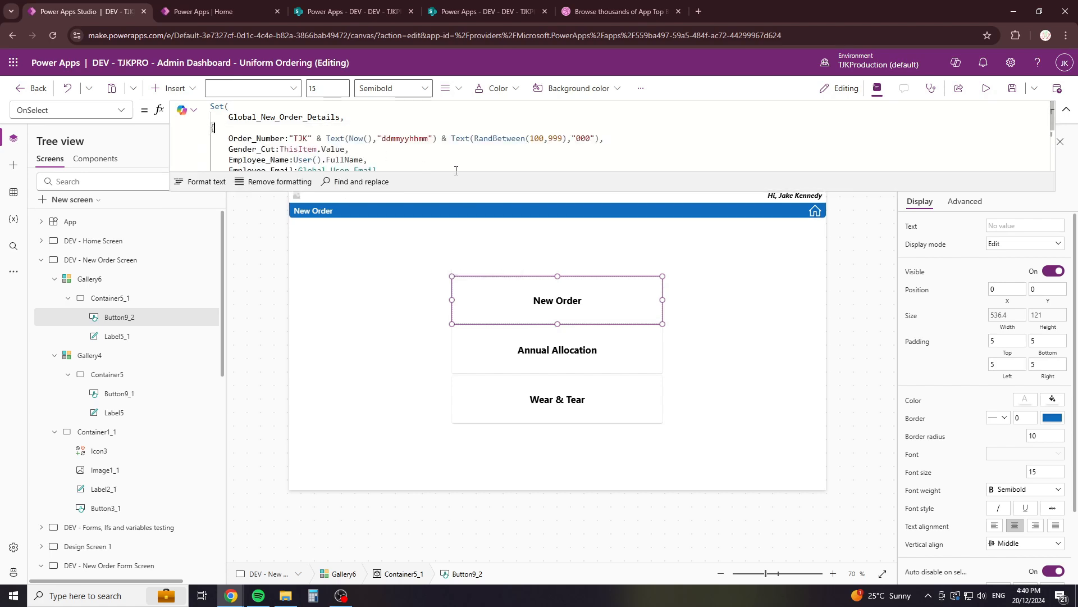
click(380, 147)
key(ctrl+a)
key(BackSpace)
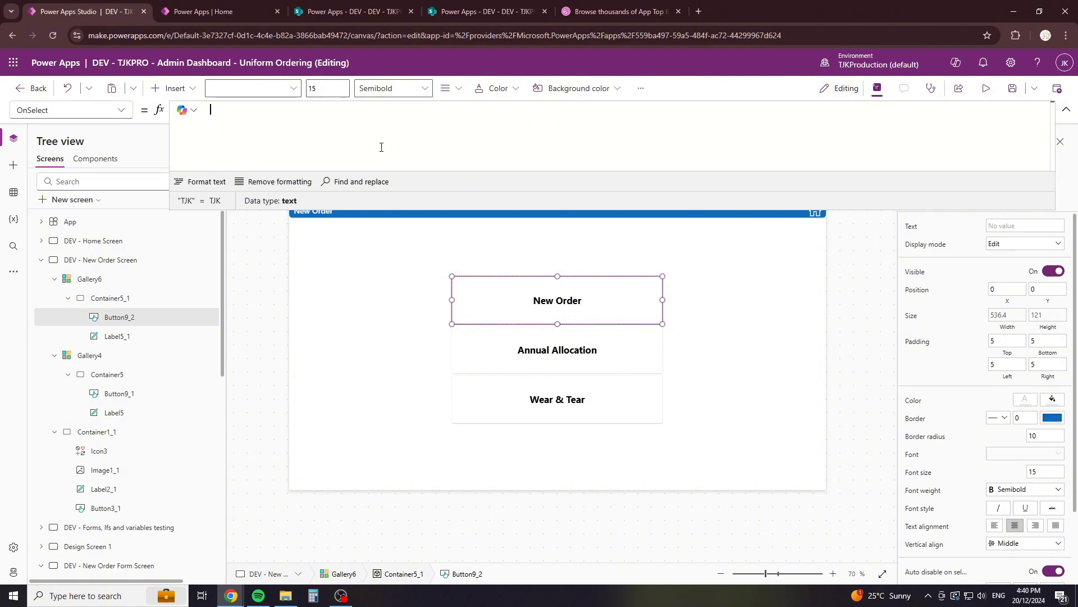
click(397, 277)
Step: Centre the vertical gallery horizontally by setting its X to Parent.Width/2-(Self.Width/2)
click(594, 354)
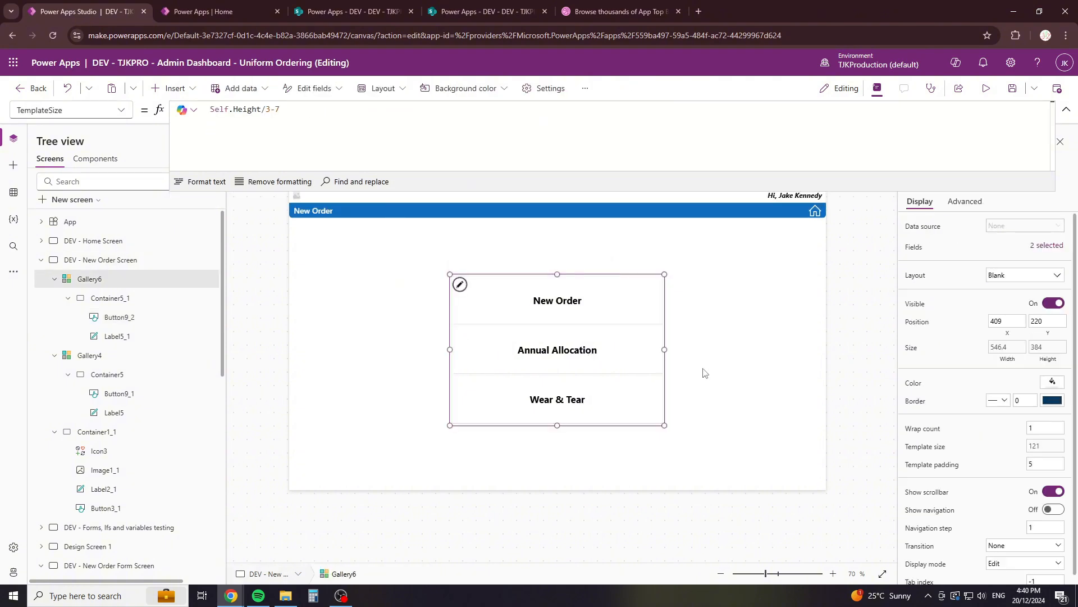
click(732, 334)
click(649, 355)
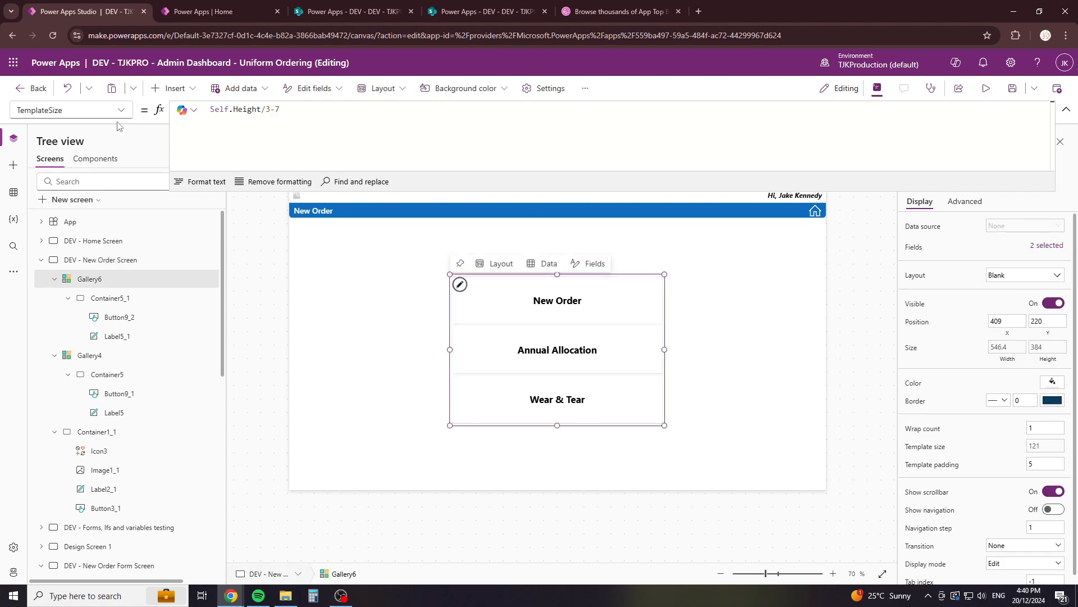
click(70, 110)
scroll(73, 365, down, 3)
click(51, 498)
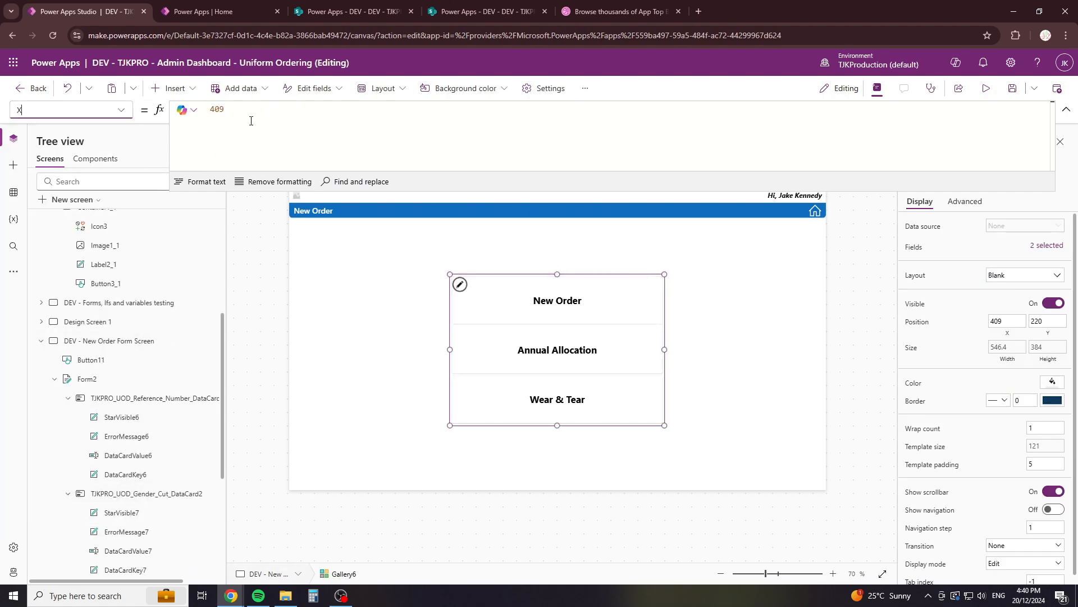
click(253, 120)
key(ctrl+a)
text(parent.)
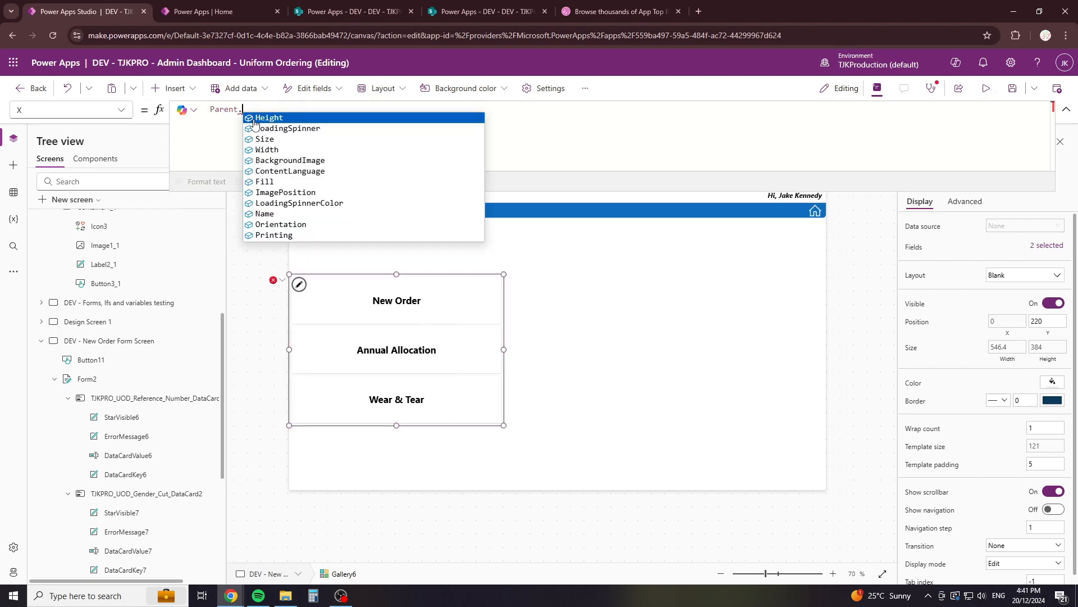
text(Width/2)
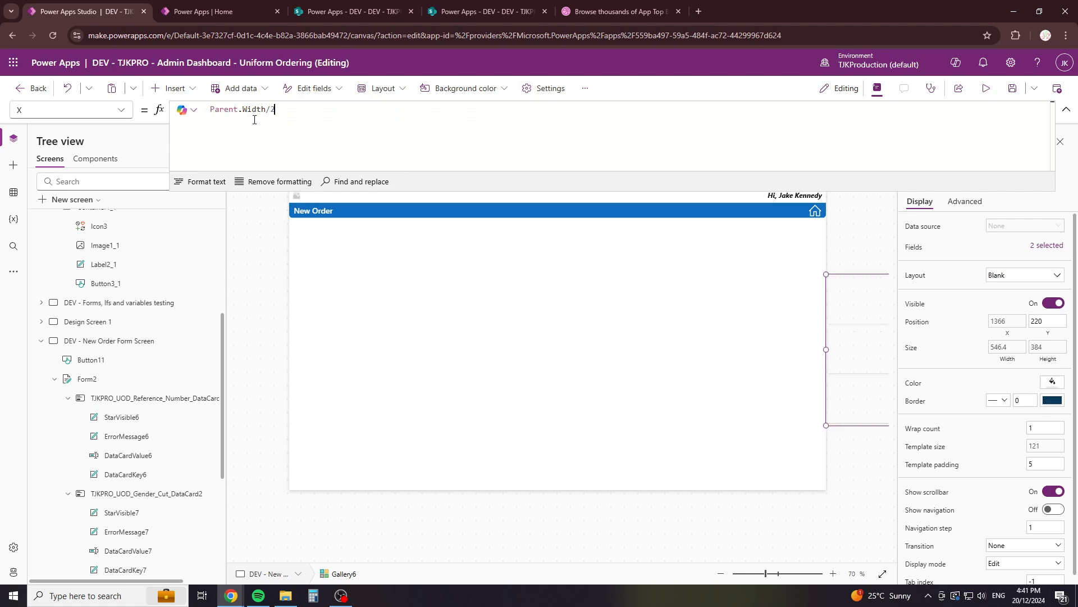
text(-(Self.W)
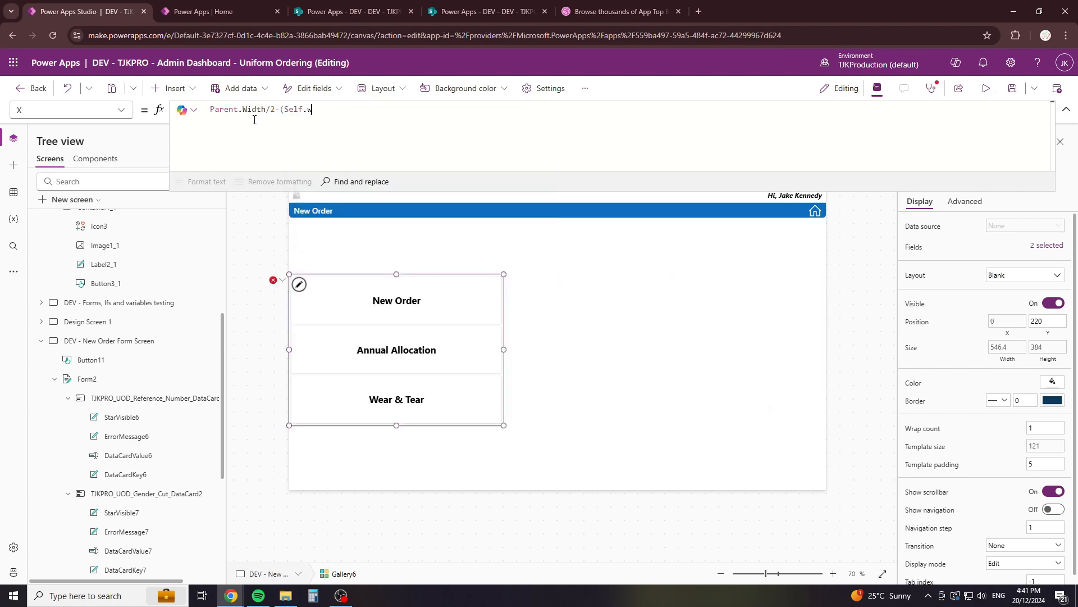
text(idth/2))
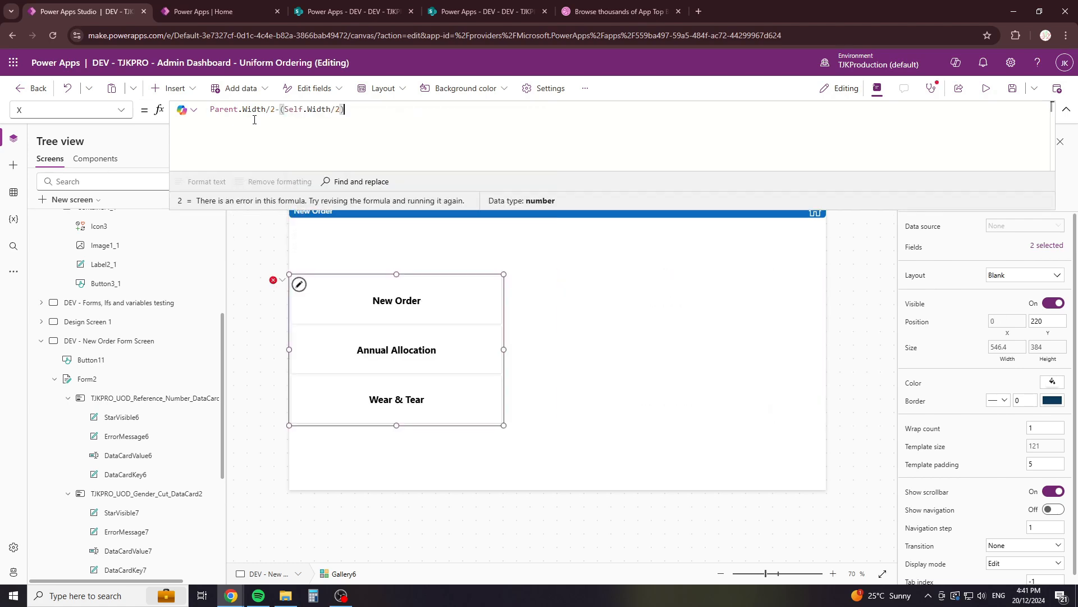
click(122, 114)
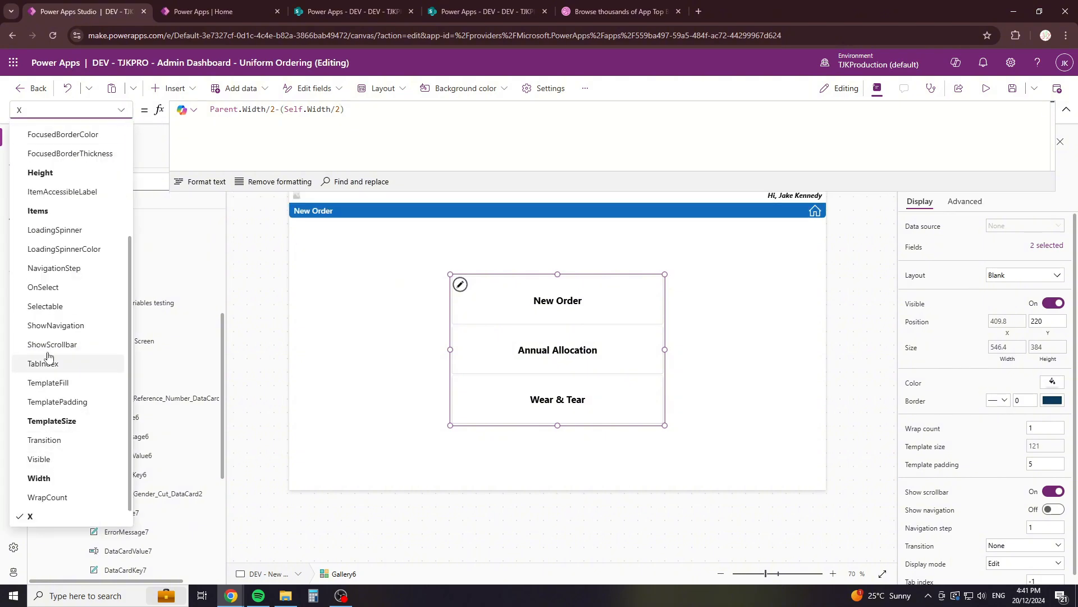
Step: Centre the vertical gallery vertically by setting its Y to Parent.Height/2-(Self.Height/2)
click(50, 176)
triple_click(301, 115)
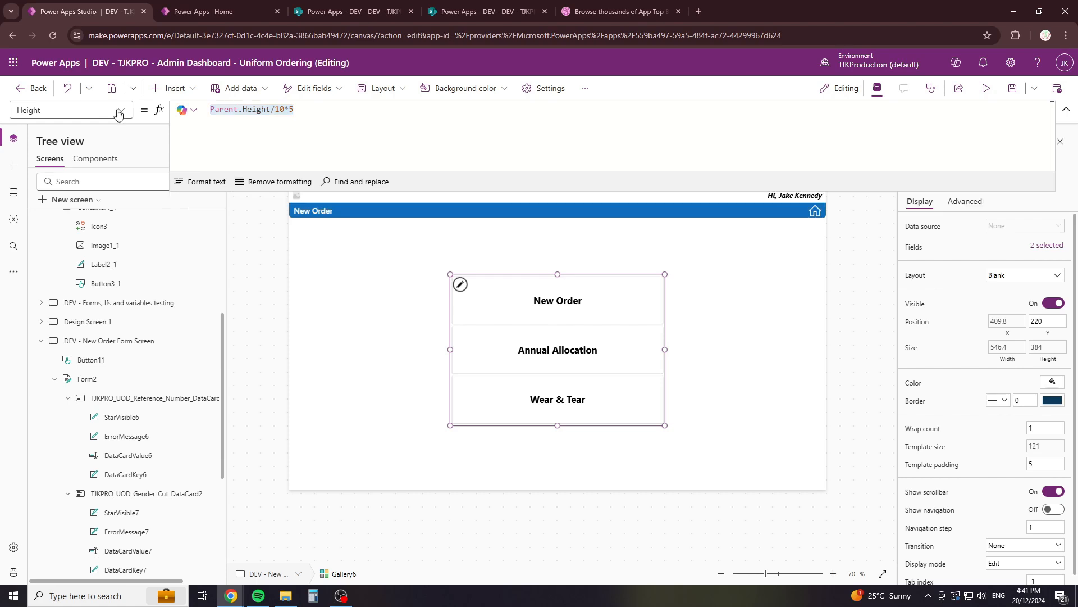
click(121, 110)
scroll(79, 450, down, 3)
click(79, 510)
click(304, 115)
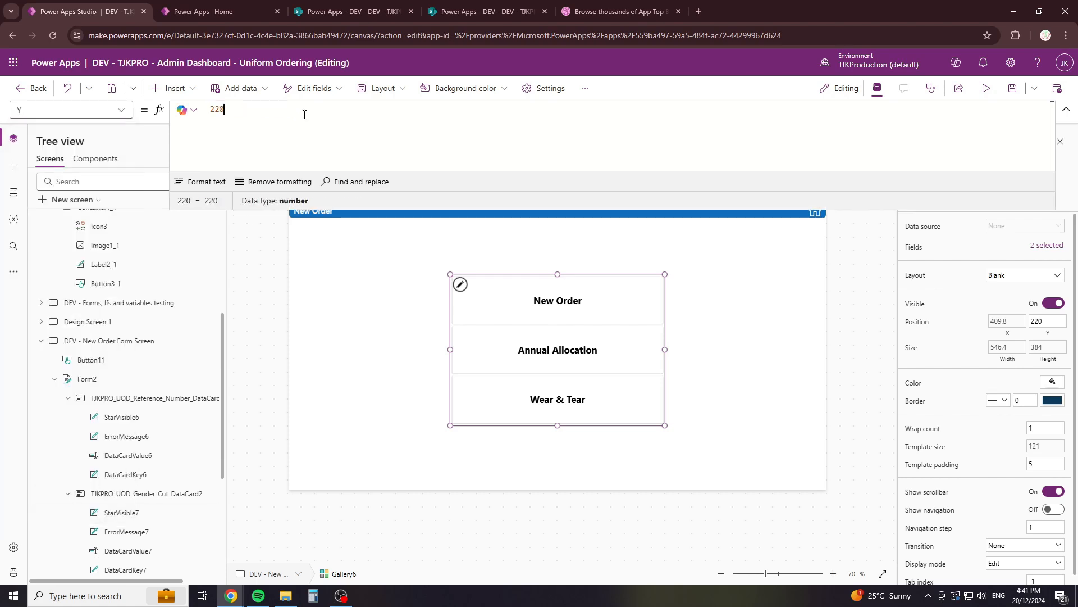
text(parn)
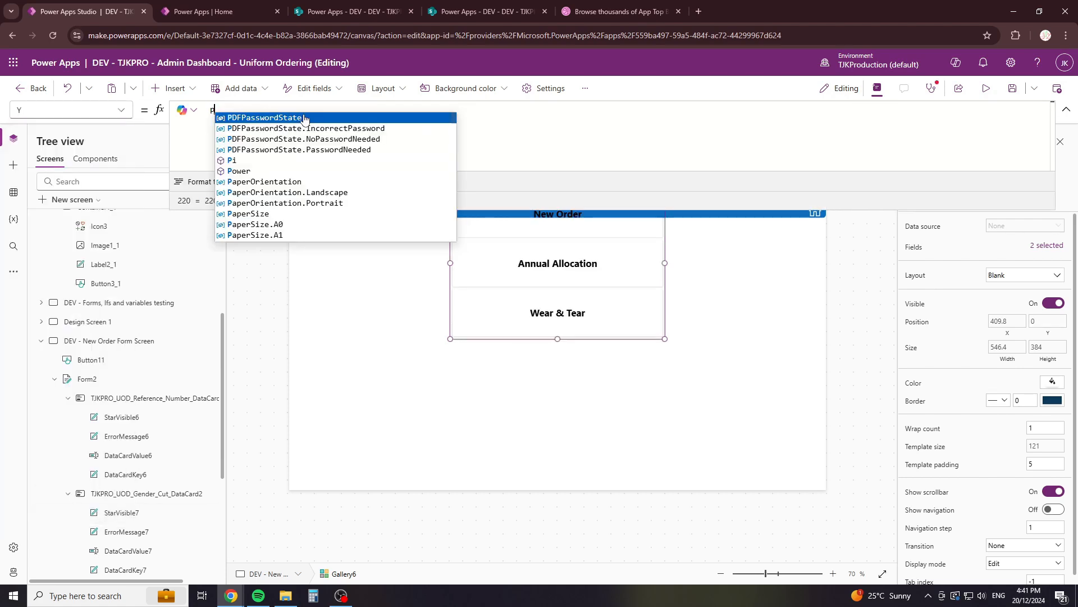
key(Tab)
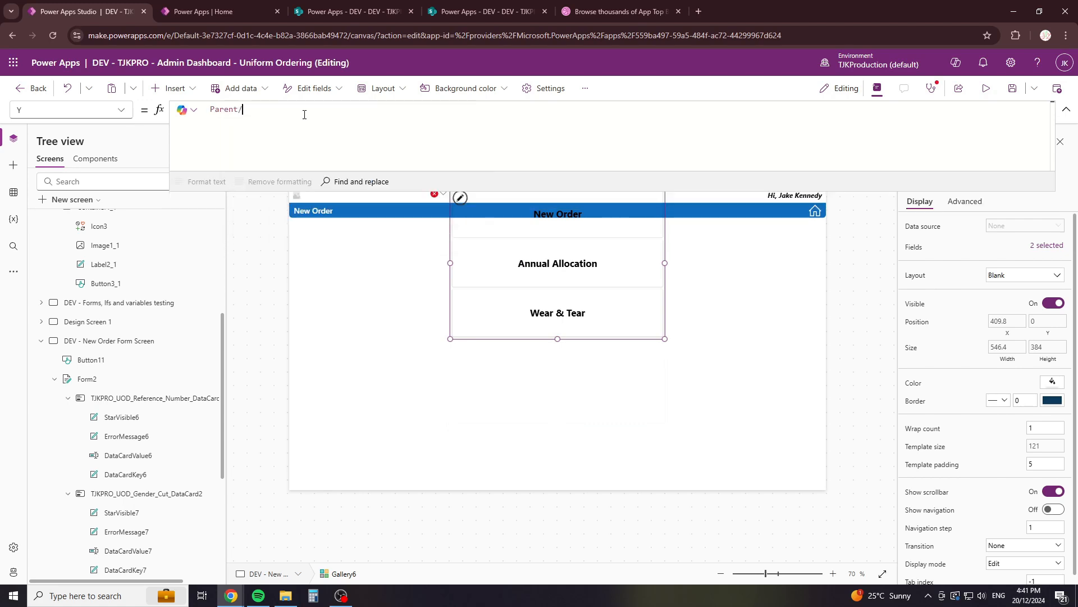
text(/ehj)
key(BackSpace)
key(BackSpace)
key(BackSpace)
key(BackSpace)
text(.h)
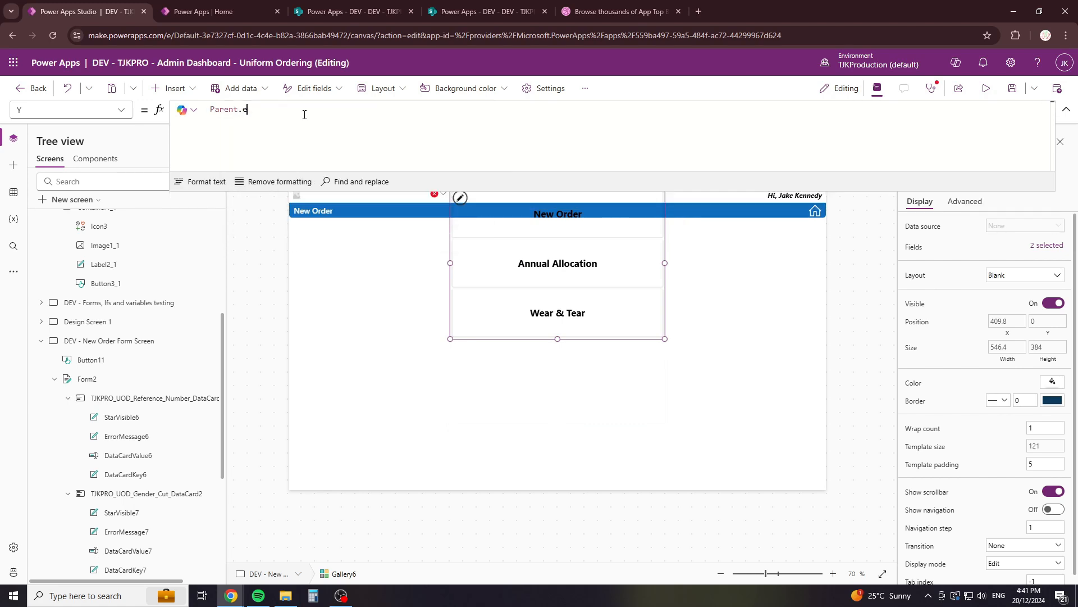
click(304, 118)
text(/2)
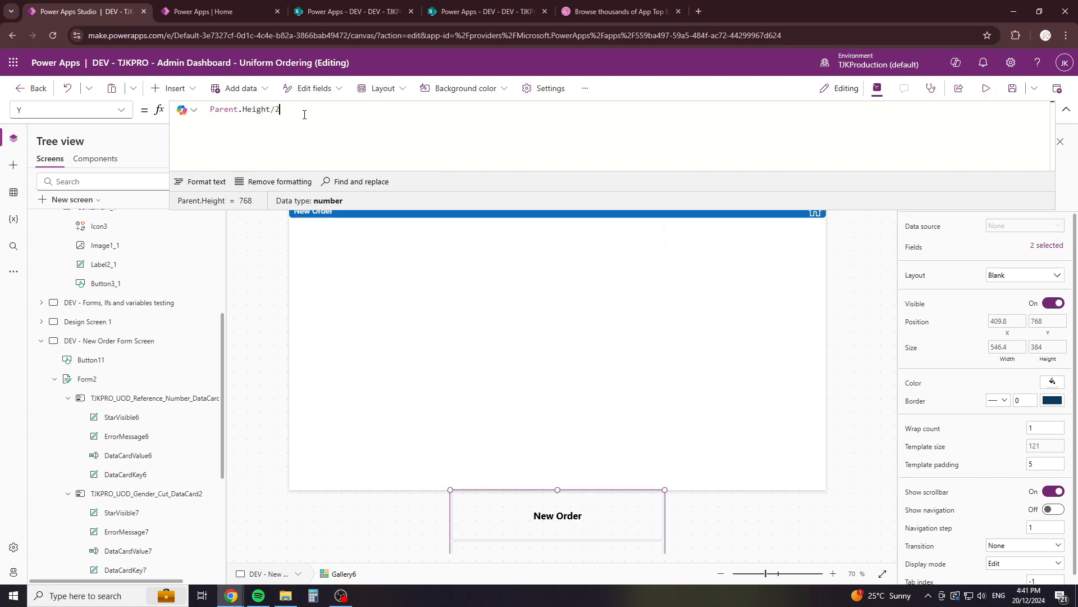
text(-(Self.he)
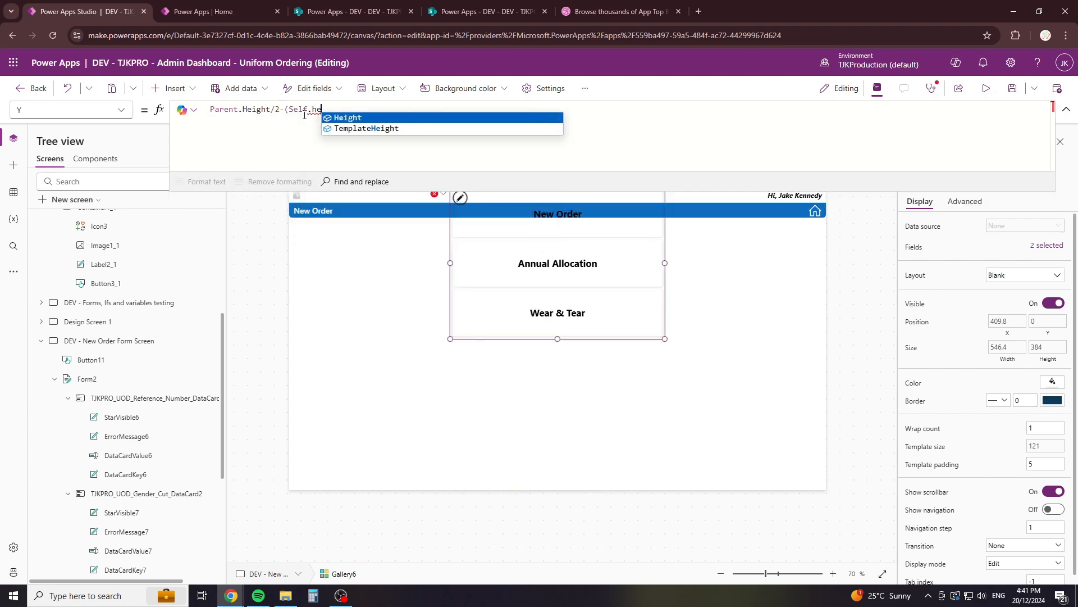
key(Tab)
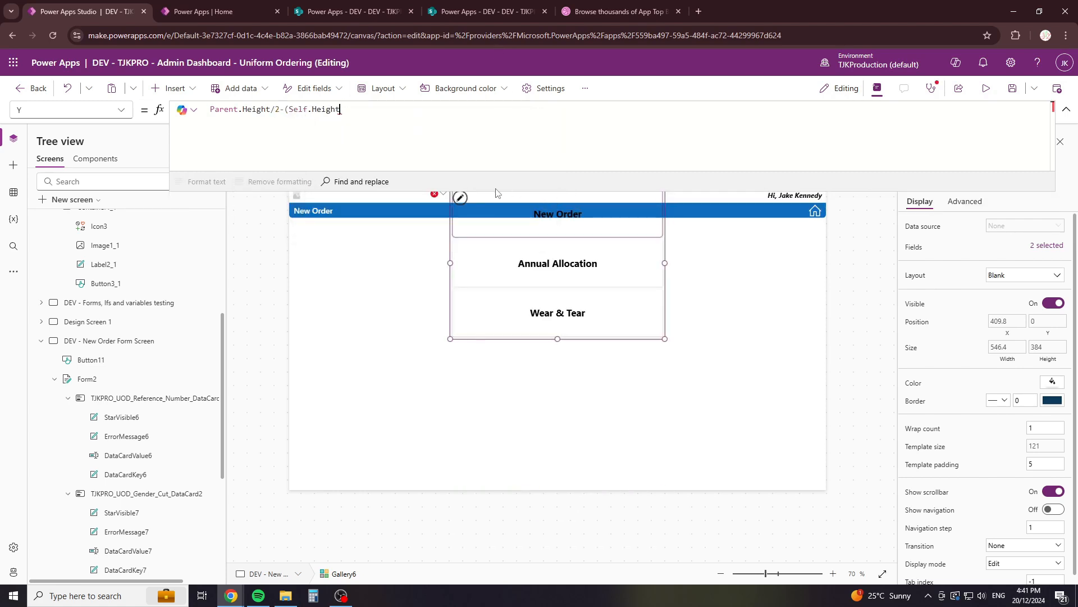
text(/2))
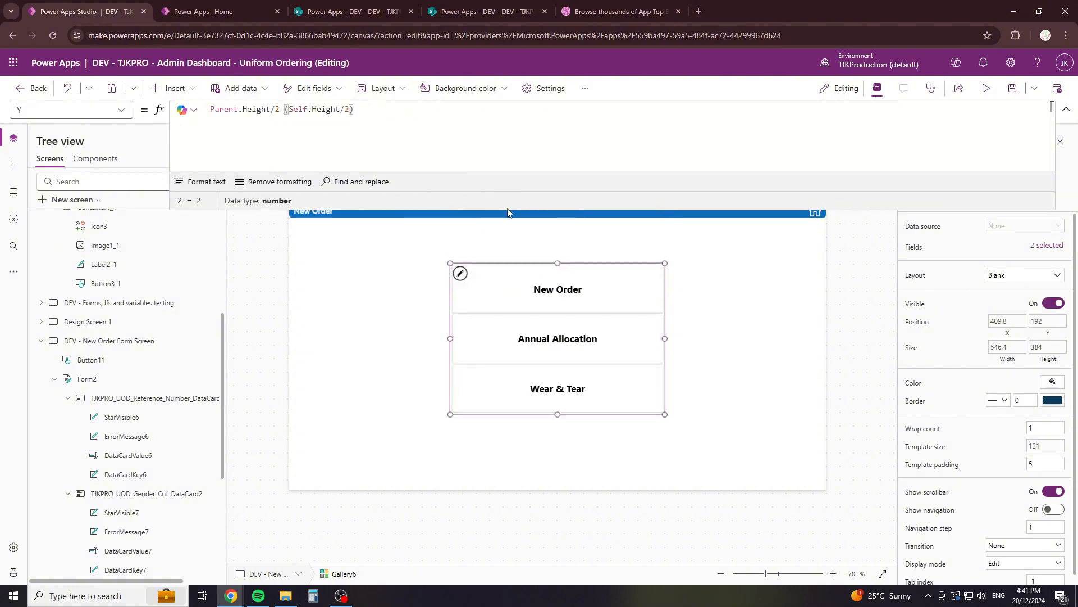
click(638, 304)
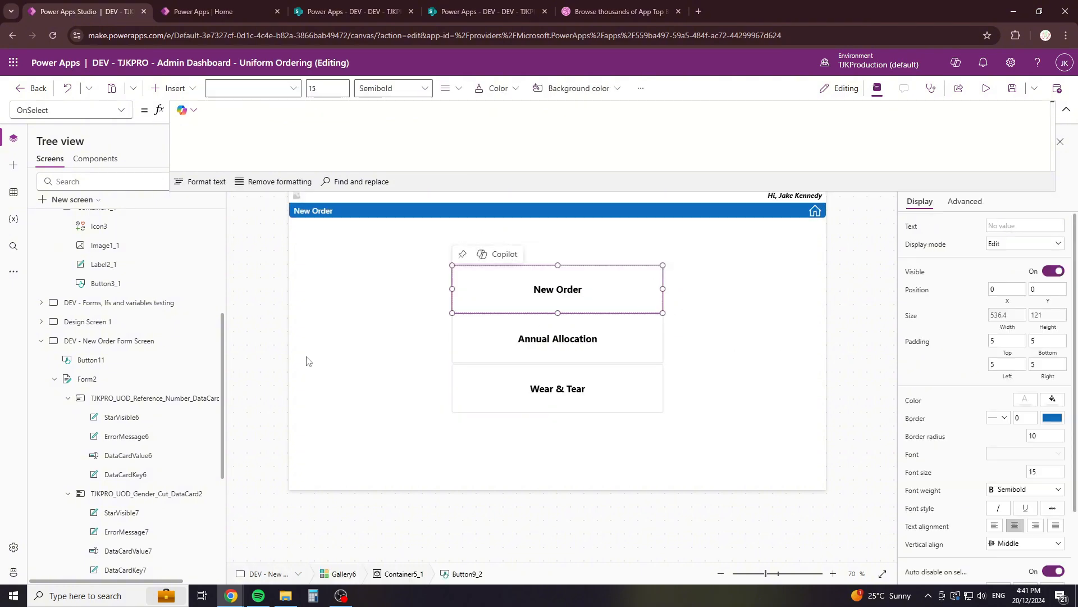
click(452, 240)
click(578, 192)
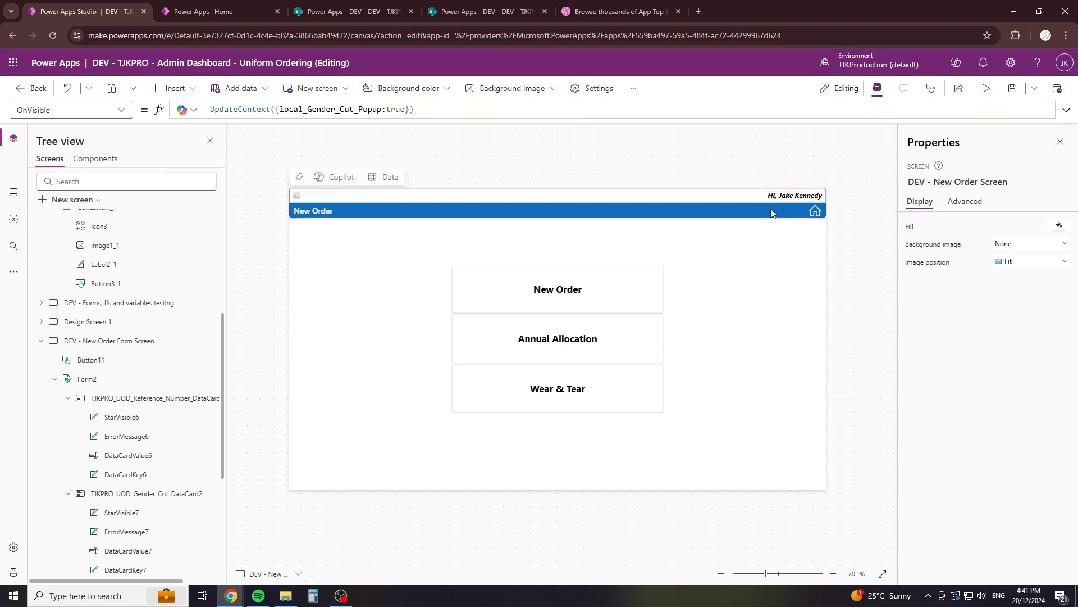
click(567, 300)
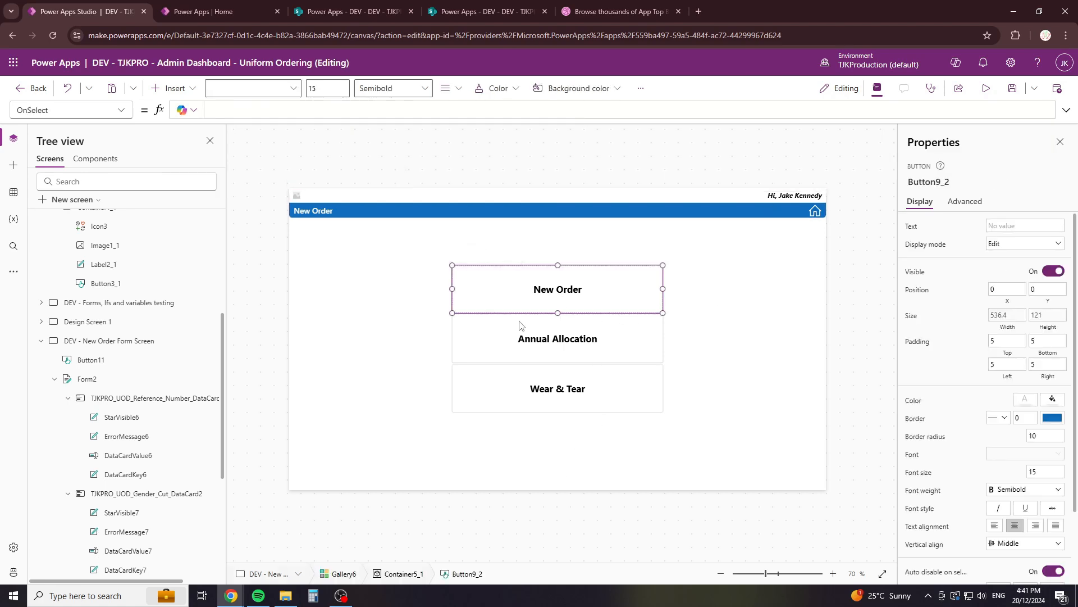
click(522, 385)
click(516, 287)
click(298, 117)
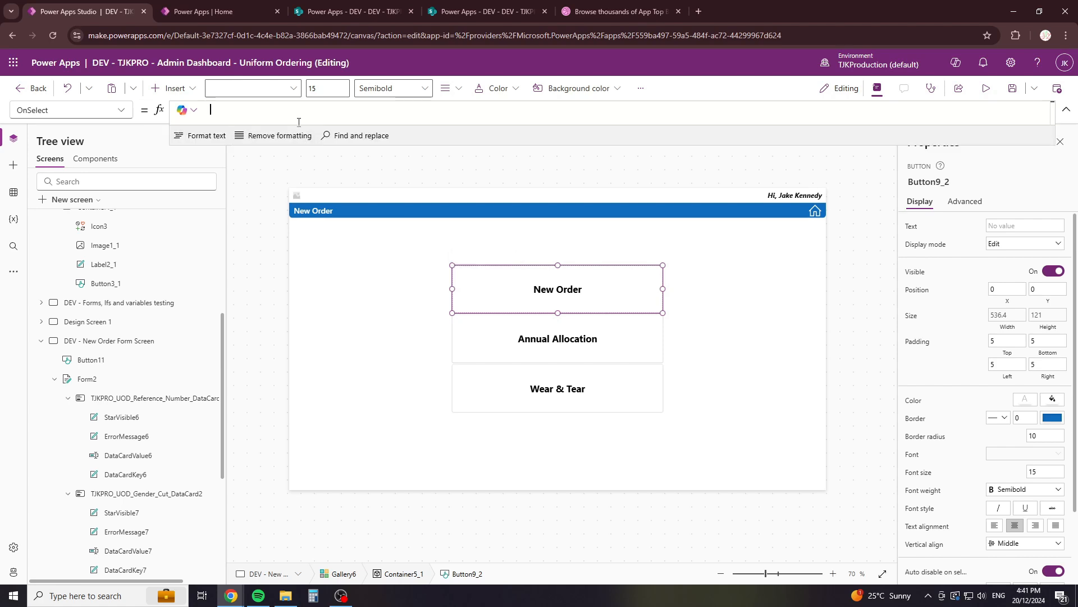
text(patch)
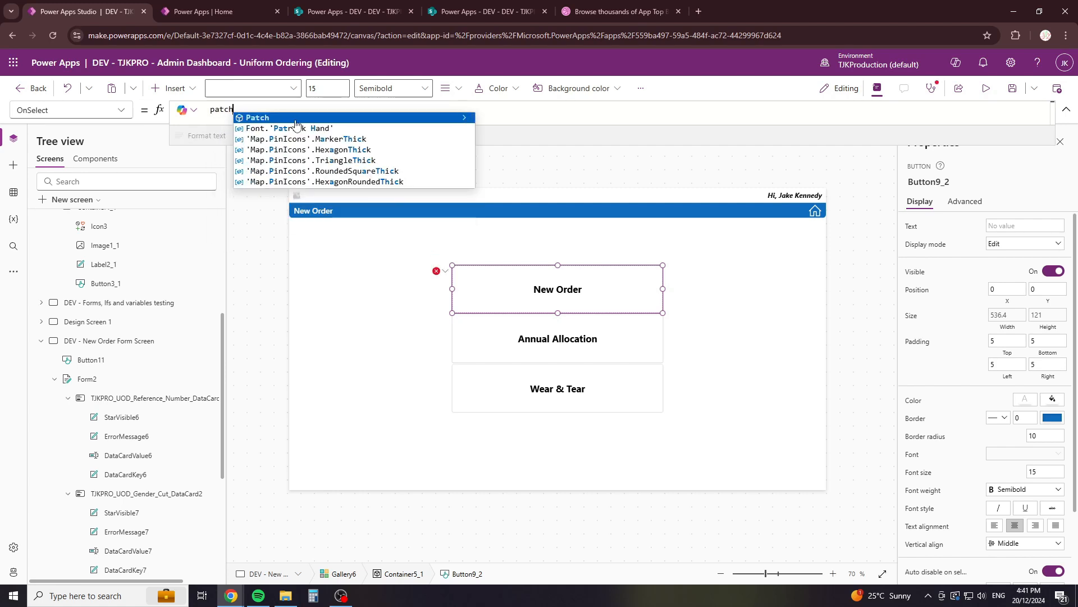
click(295, 118)
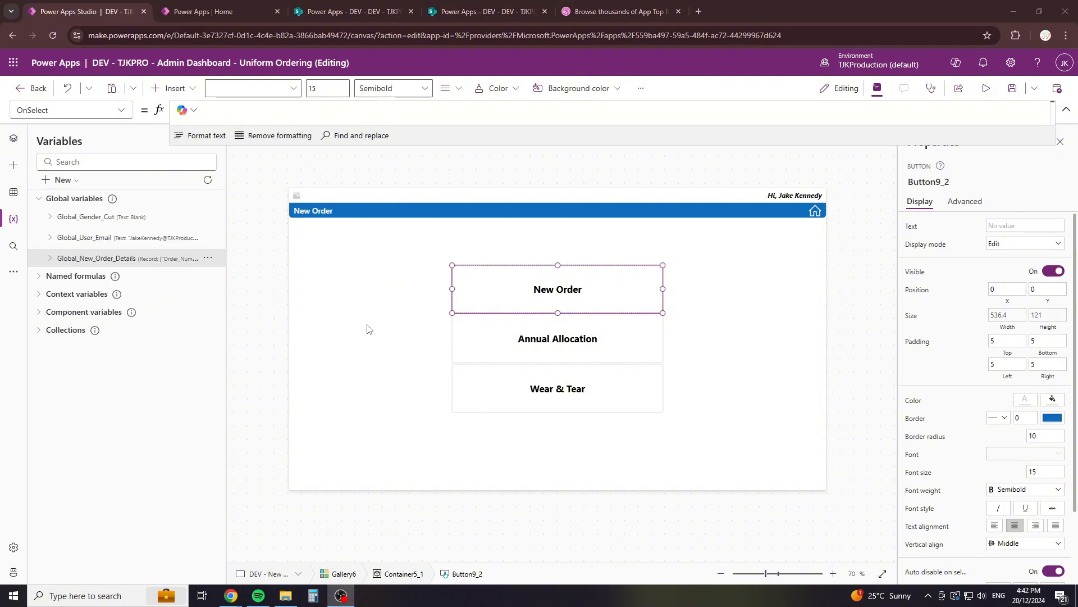
Step: Copy the Set(Global_New_Order_Details, ...) formula from the OnSelect of Button9_1 in Gallery4 into the OnSelect of Button9_2 in the vertical gallery
click(14, 139)
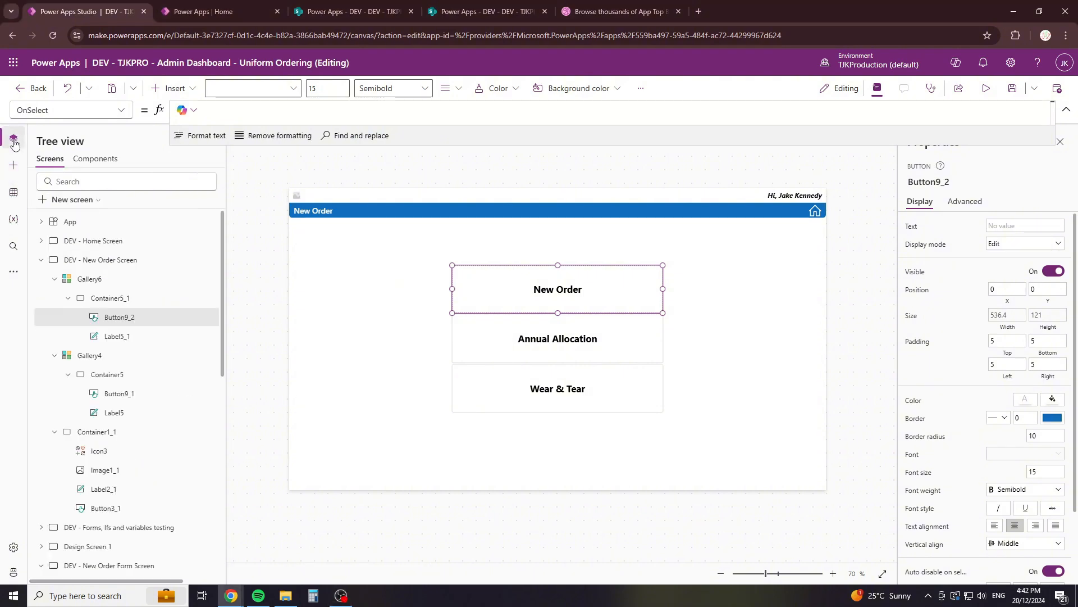
click(99, 299)
click(100, 375)
click(128, 396)
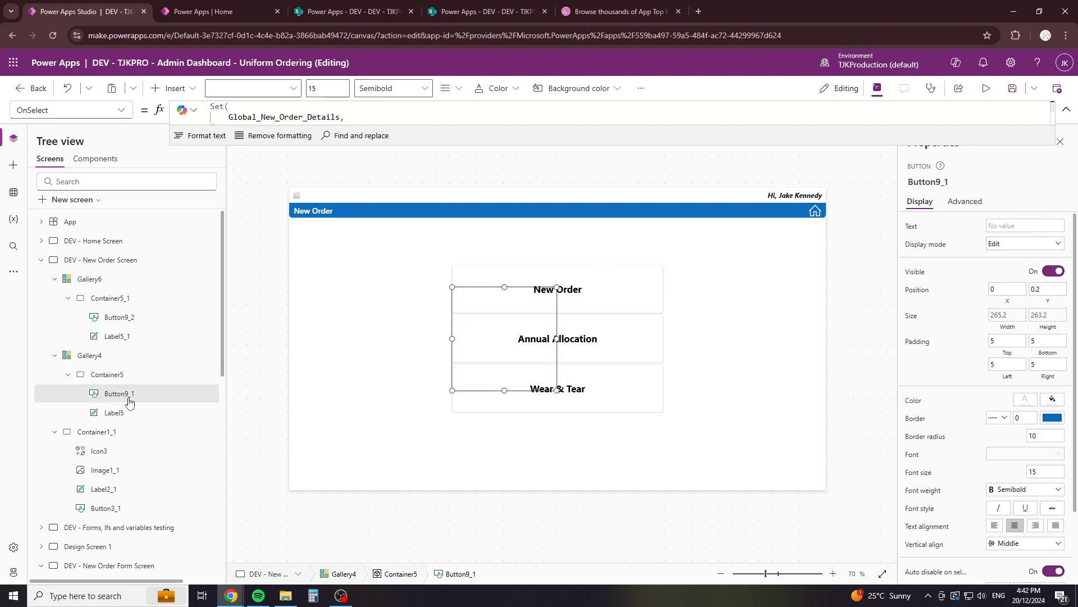
click(357, 350)
click(574, 306)
click(247, 113)
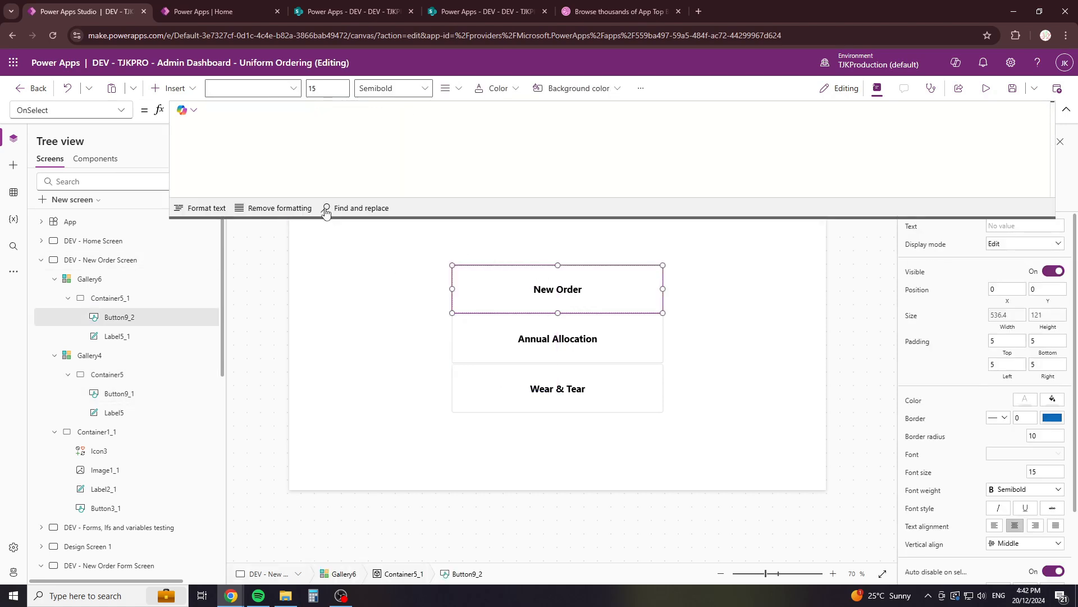
text(Set(     Global_New_Order_Details, {     Order_Number:"TJK" & Text(Now(),"ddmmyyhhmm") & Text(RandBetween(100,999),"000"),     Gender_Cut:ThisItem.Value,     Employee_Name:User().FullName,     Employee_Email:Global_User_Email } );)
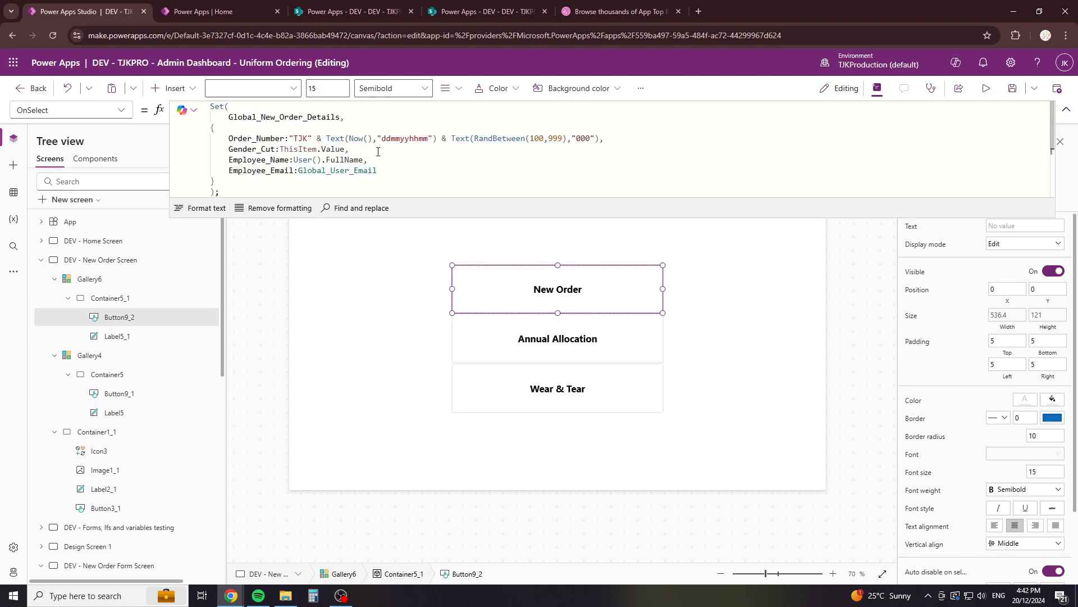
Step: Replace the Order_Number value in Button9_2's OnSelect record with Global_New_Order_Details.Order_Number
click(254, 151)
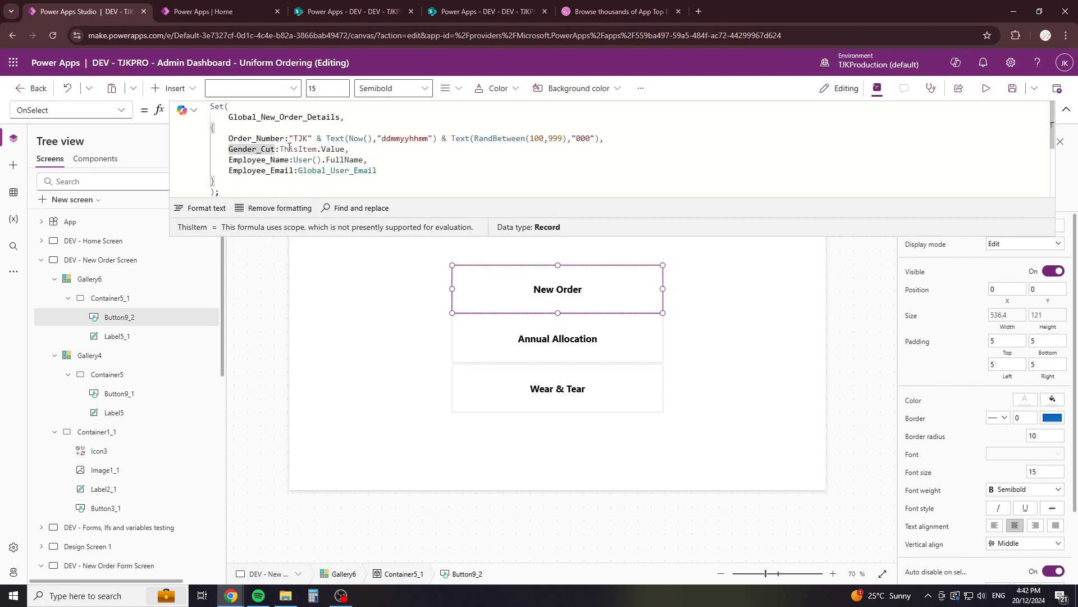
drag(291, 138, 583, 138)
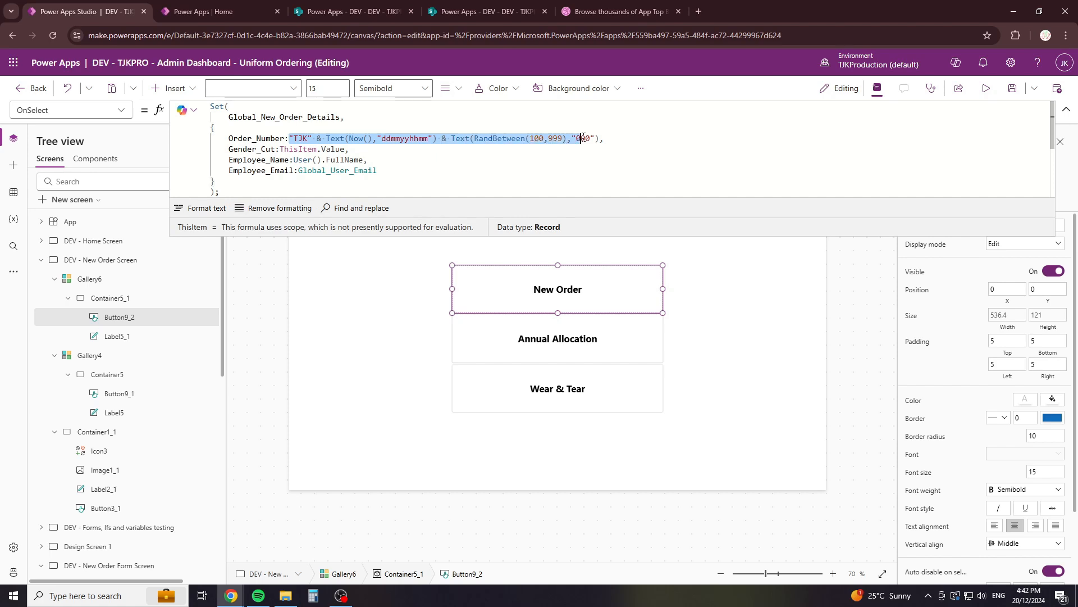
key(BackSpace)
text(Gl)
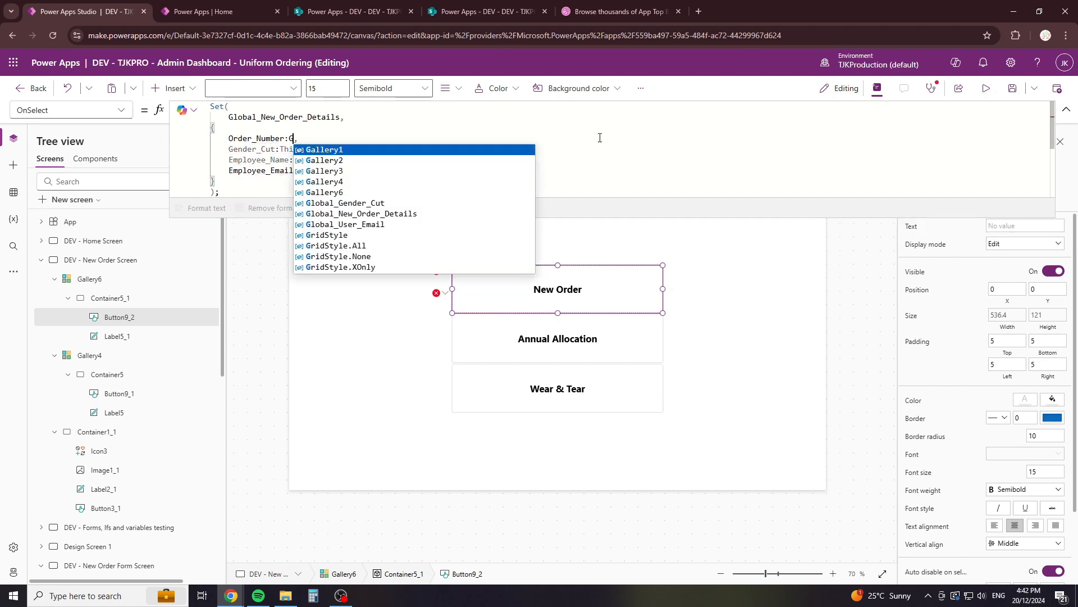
text(obal_New_Order_Details.)
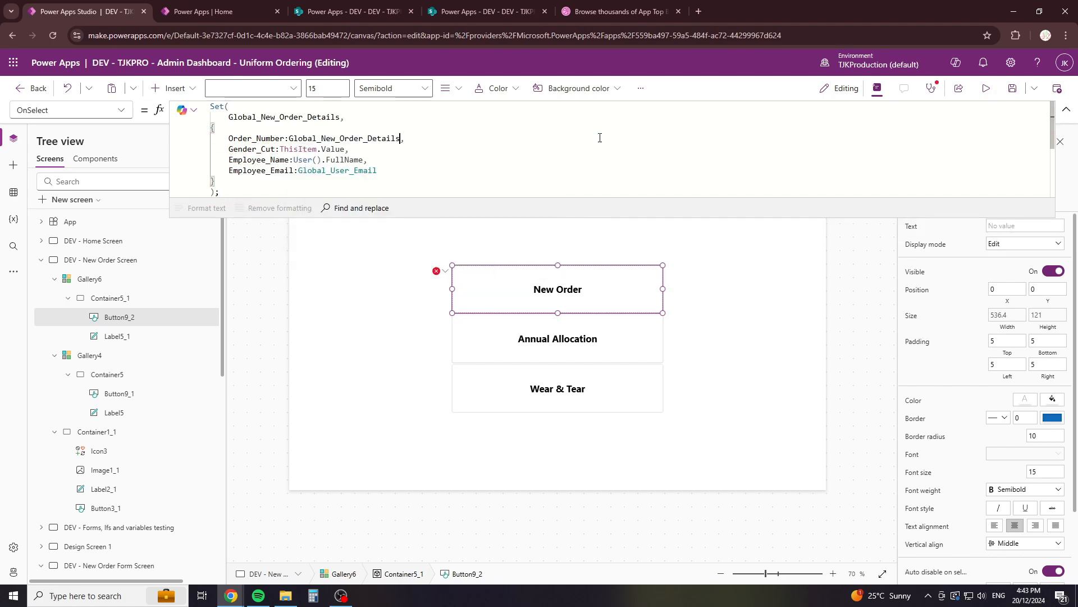
key(Down)
key(Down)
key(Down)
key(Tab)
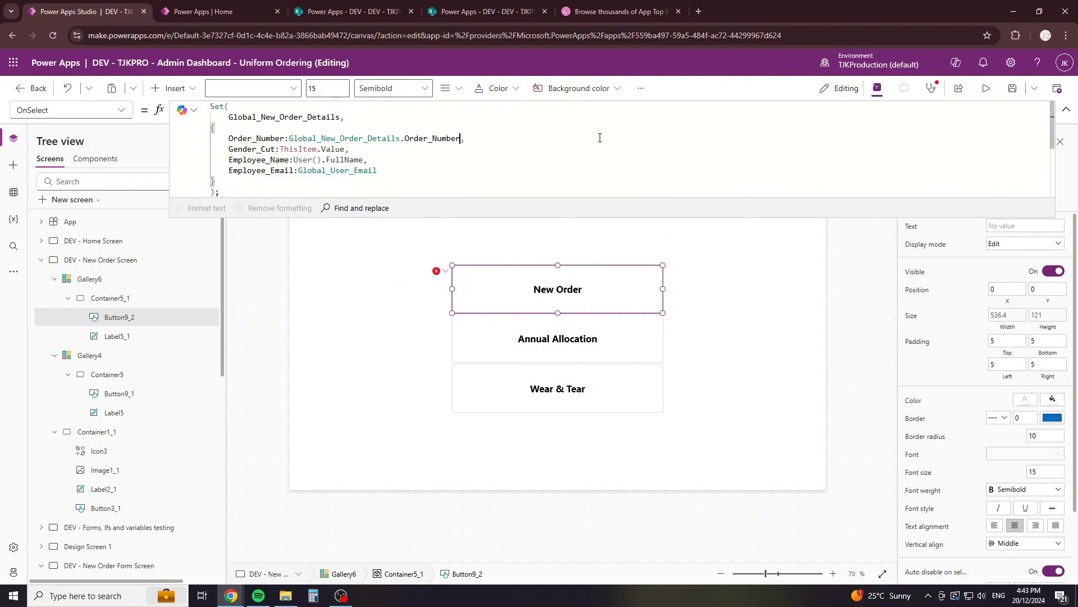
Step: Copy the Global_New_Order_Details reference and set the record's Gender_Cut value to Global_New_Order_Details.Gender_Cut
drag(290, 140, 404, 139)
key(ctrl+c)
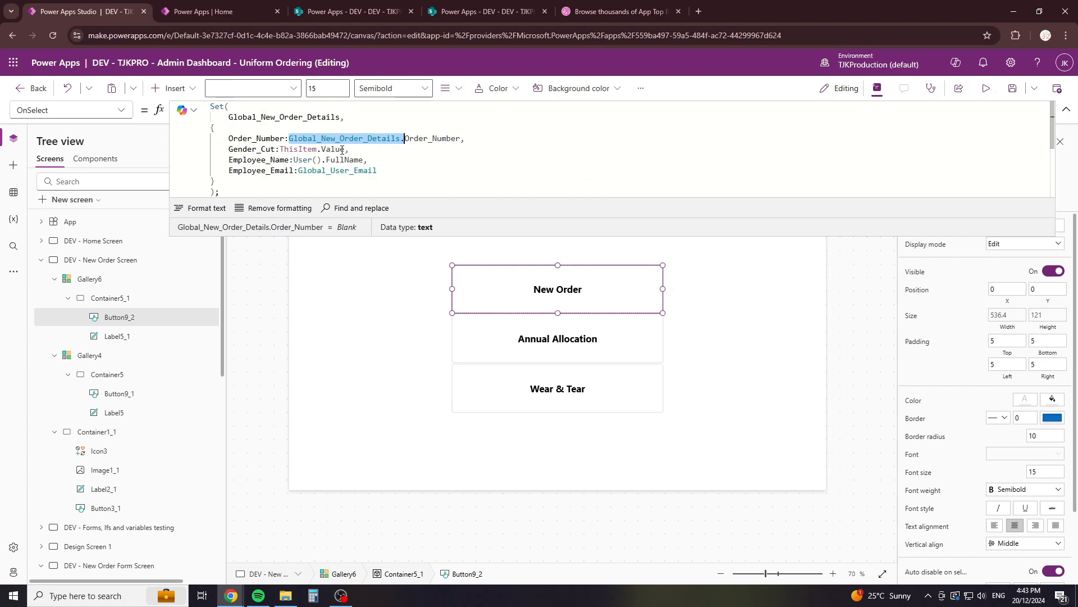
click(340, 149)
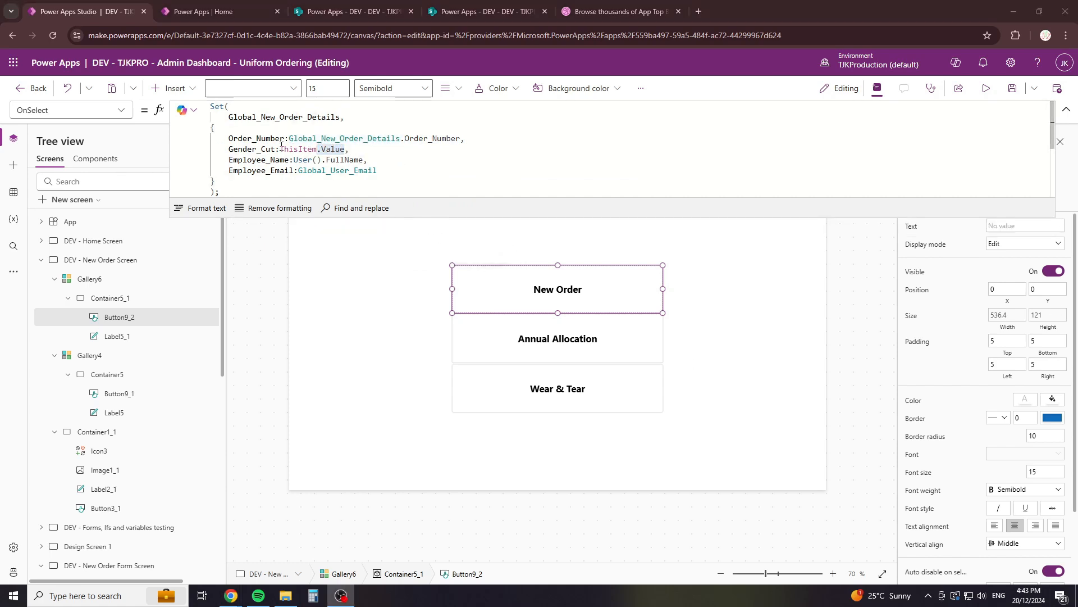
drag(280, 149, 340, 149)
key(ctrl+v)
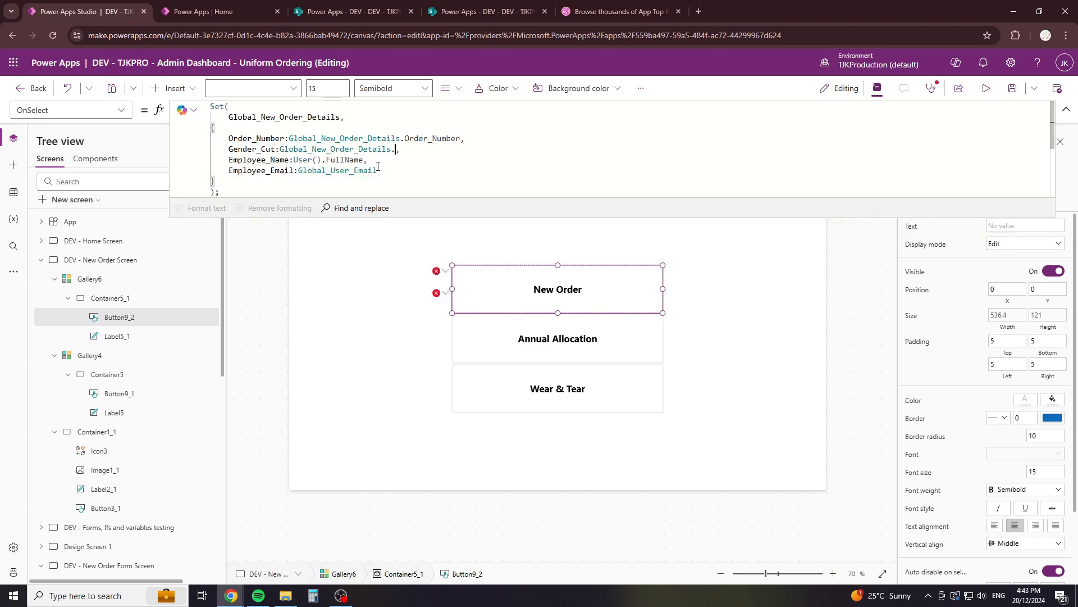
text(.Gender_Cut)
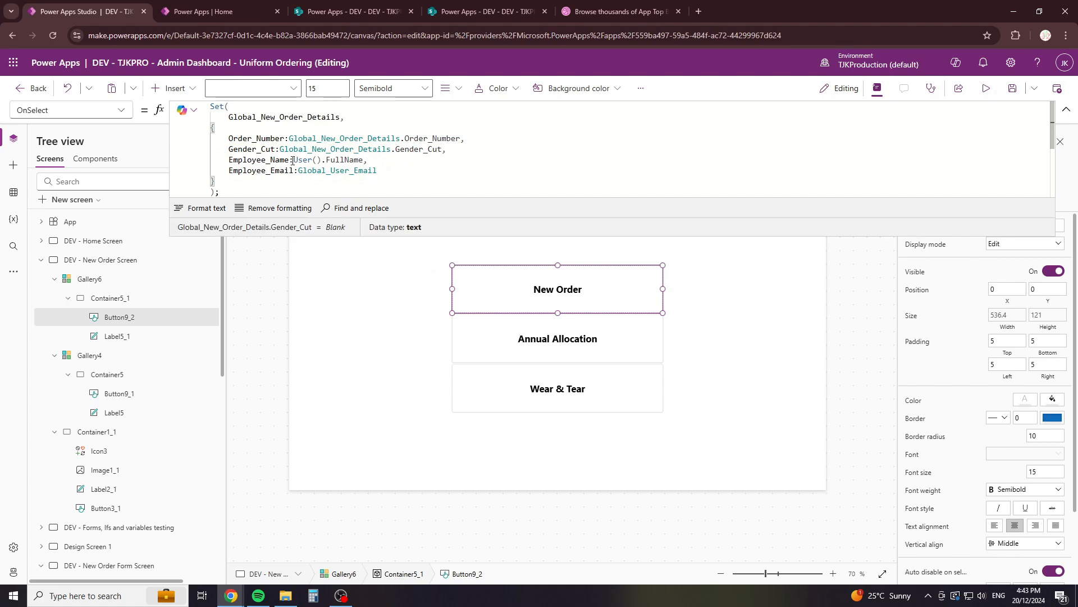
Step: Set the Employee_Name value in the record to Global_New_Order_Details.Employee_Name
drag(312, 161, 369, 160)
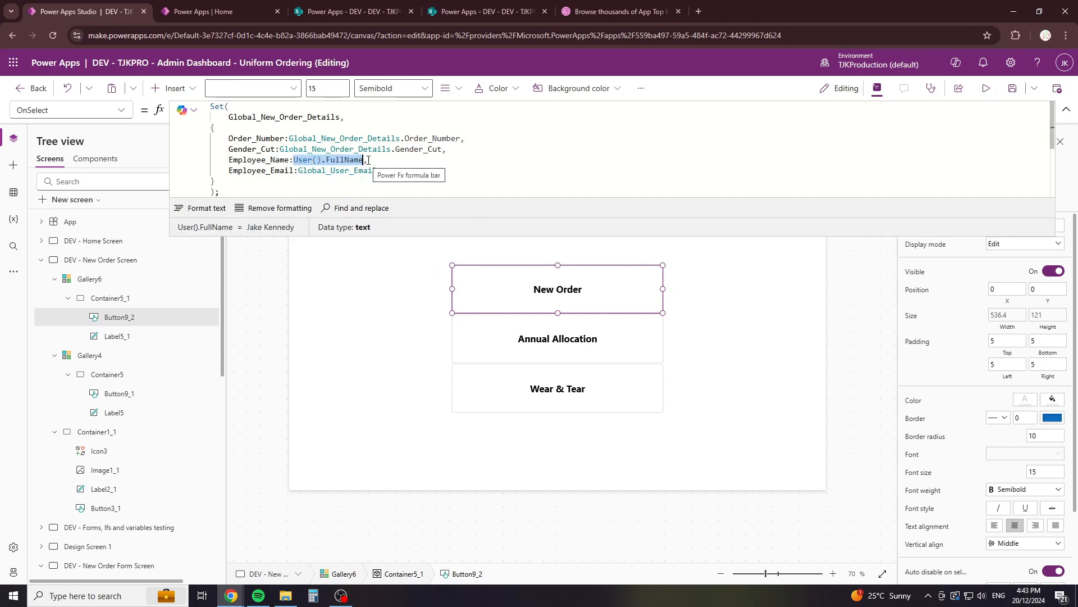
key(ctrl+v)
text(.)
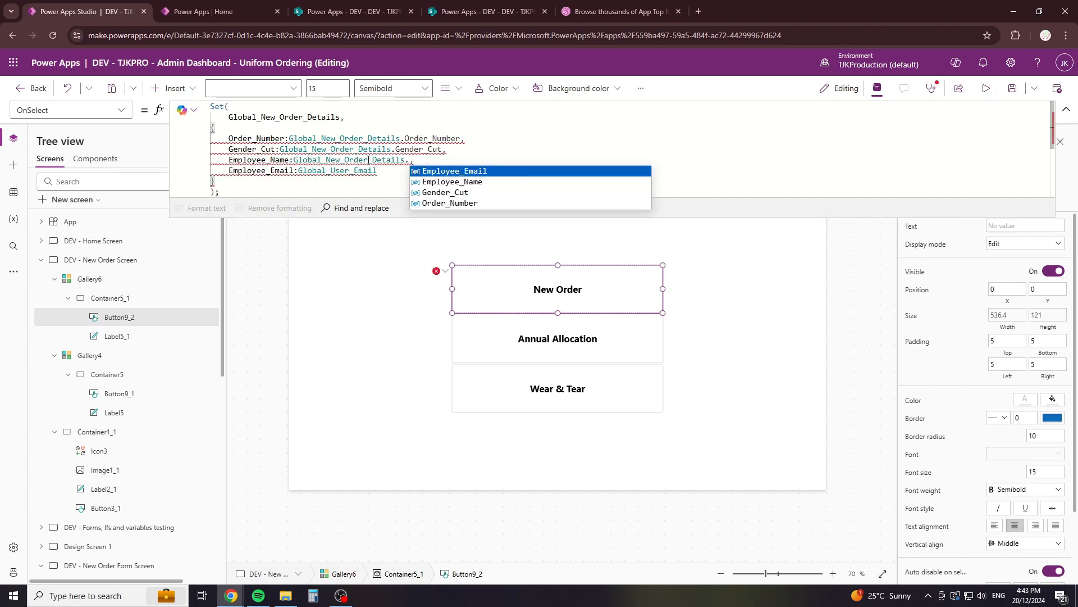
key(Down)
key(Tab)
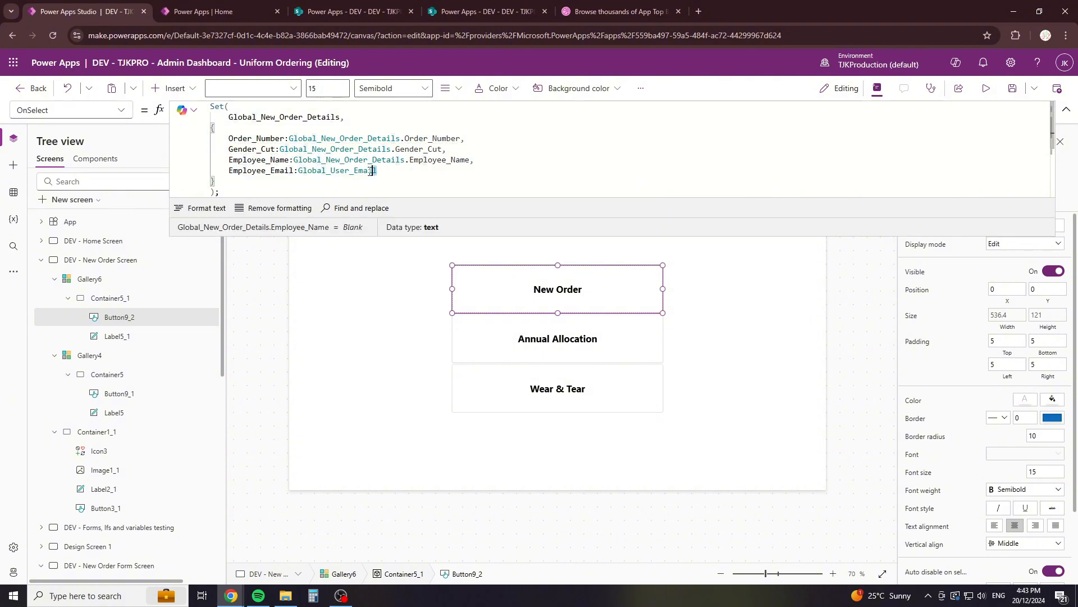
Step: Set the Employee_Email value in the record to Global_New_Order_Details.Employee_Email
drag(371, 171, 303, 174)
key(ctrl+v)
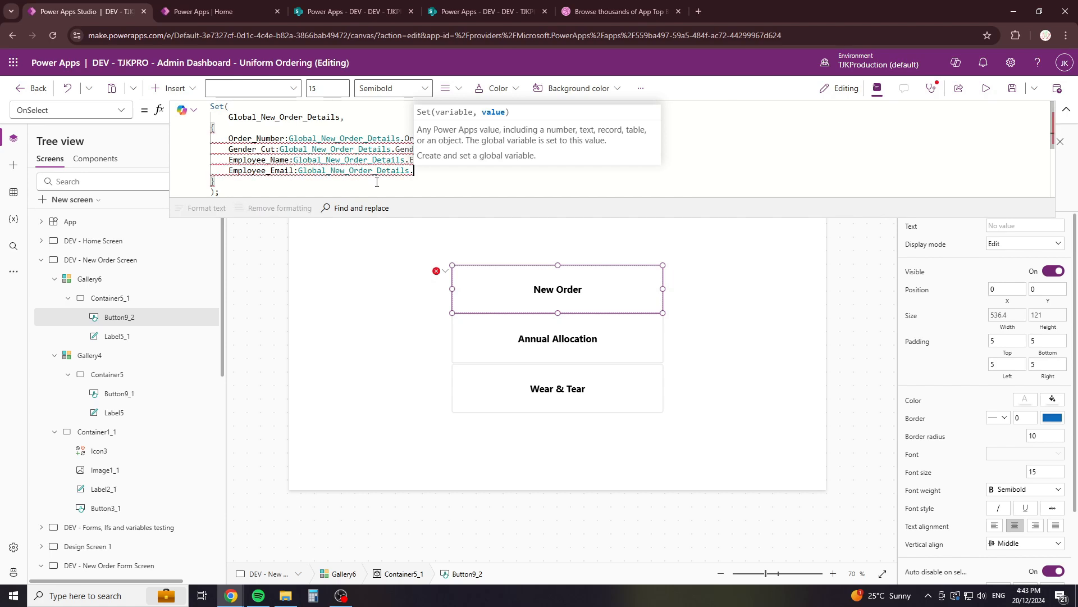
text(.em)
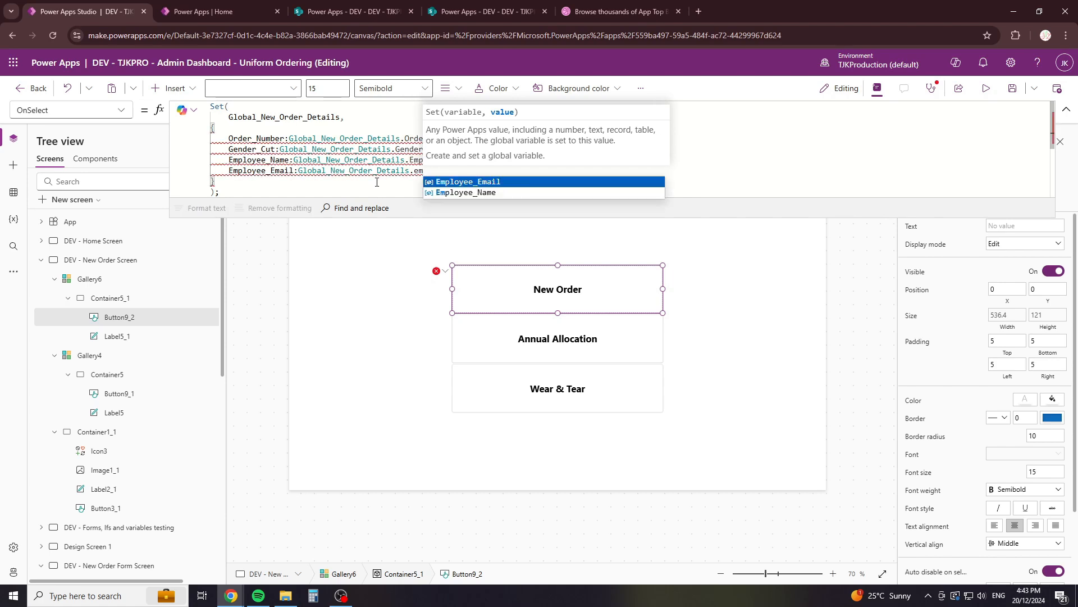
key(Tab)
Step: Add an Order_Type field with the value ThisItem.Value to the Global_New_Order_Details record after Employee_Email
text(,)
key(Return)
text(Order_)
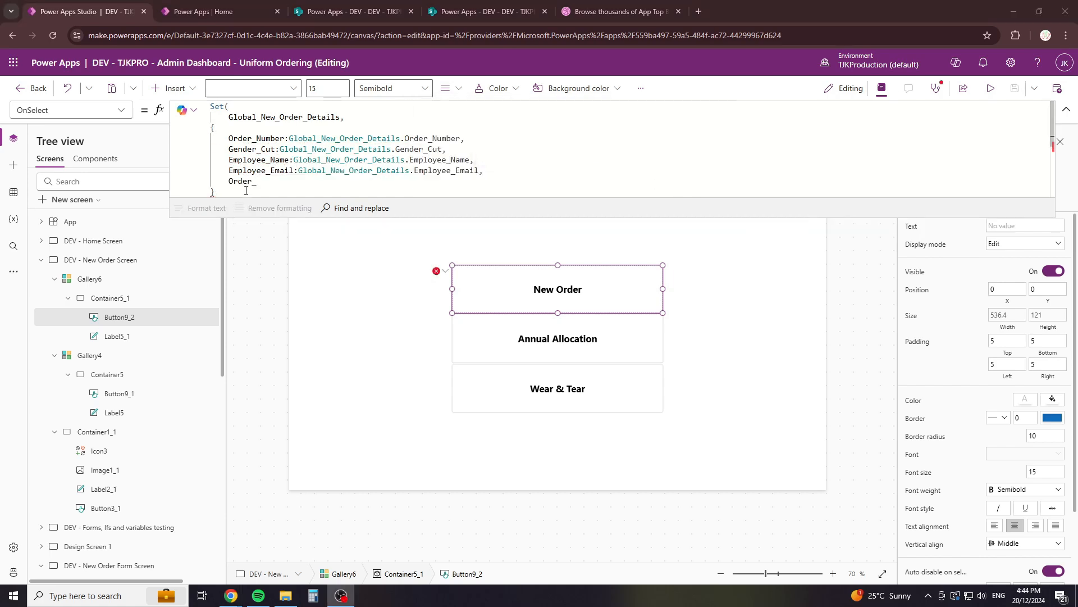
click(278, 186)
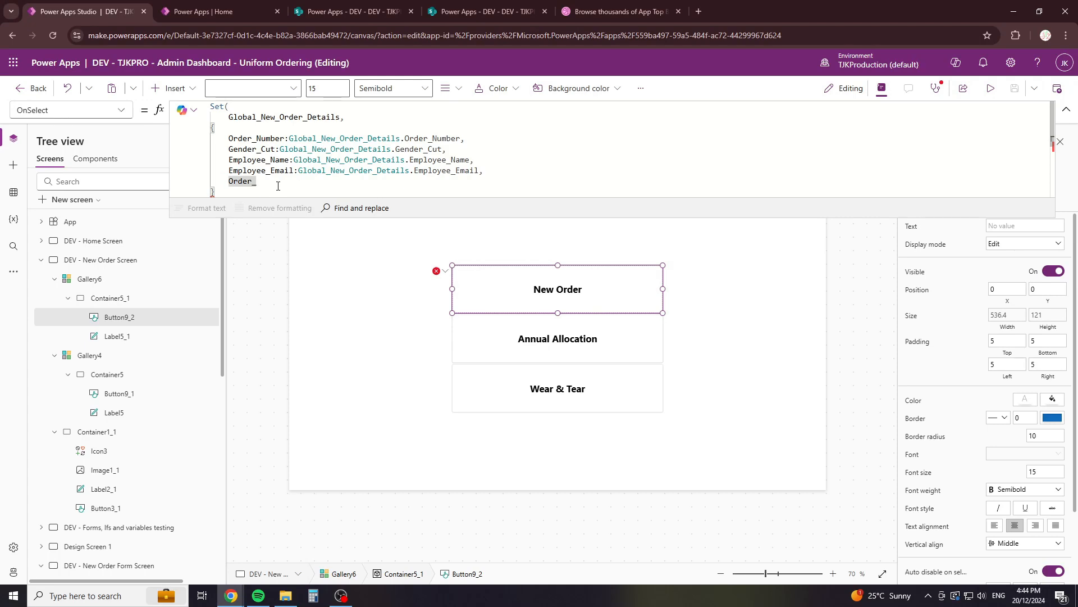
text(Type:)
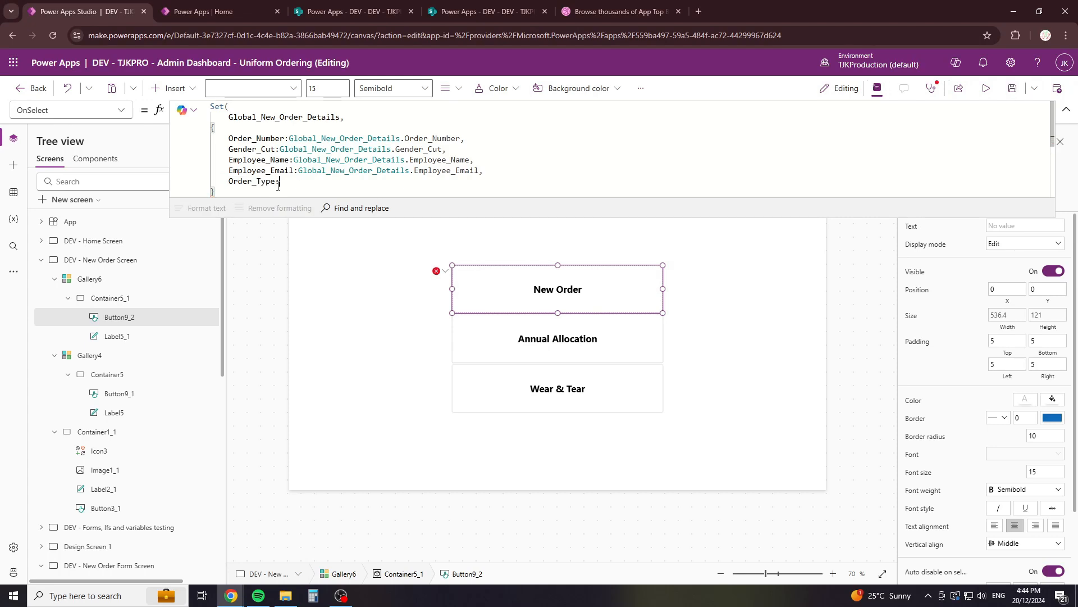
text(this)
key(Down)
key(Tab)
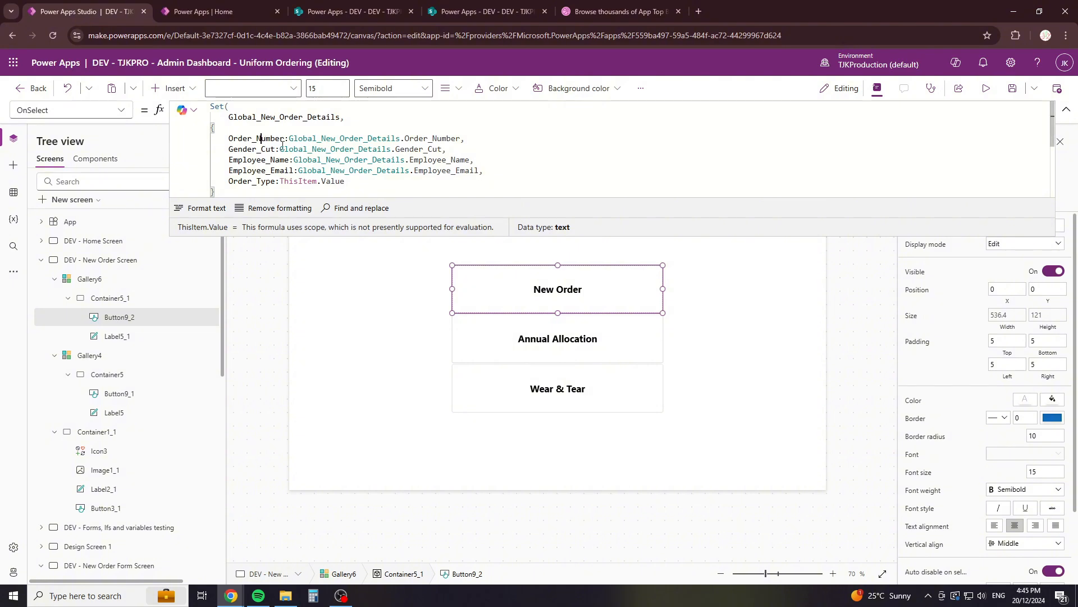
key(Down)
key(Down)
key(Down)
key(Down)
key(End)
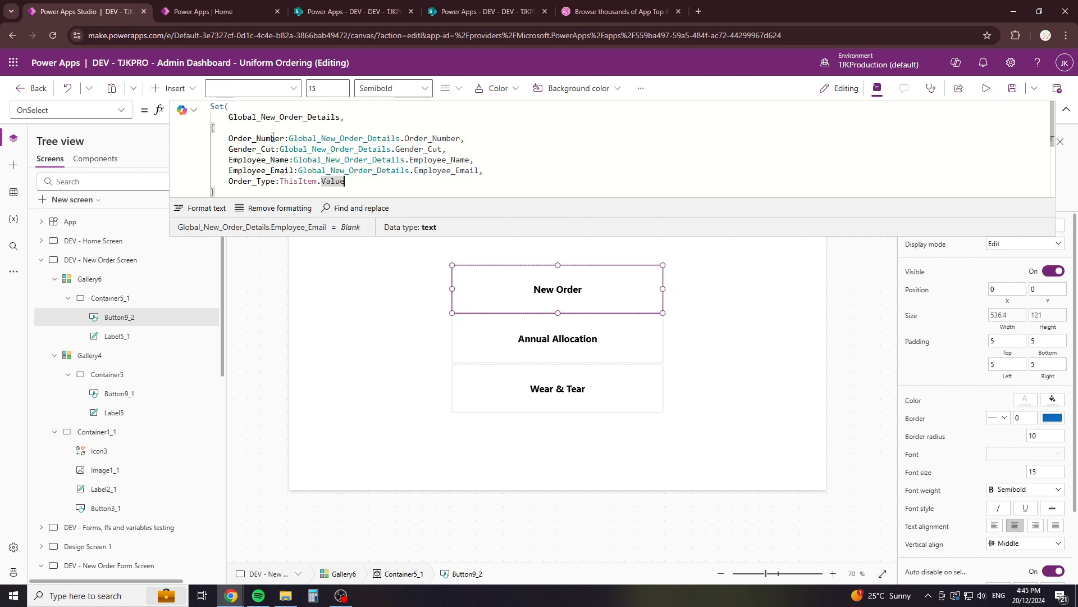
drag(229, 138, 276, 181)
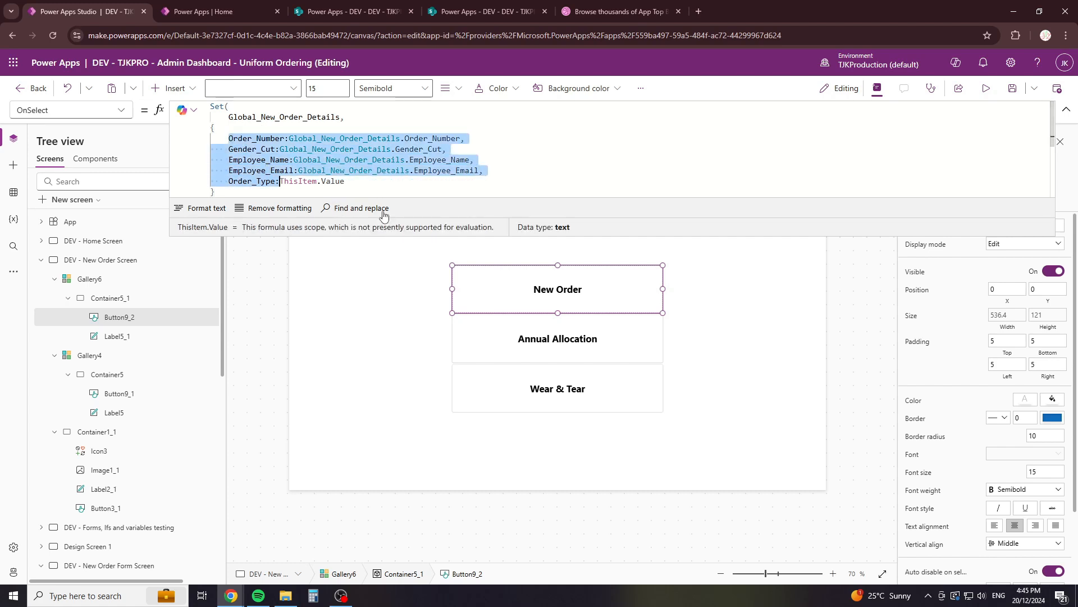
click(380, 181)
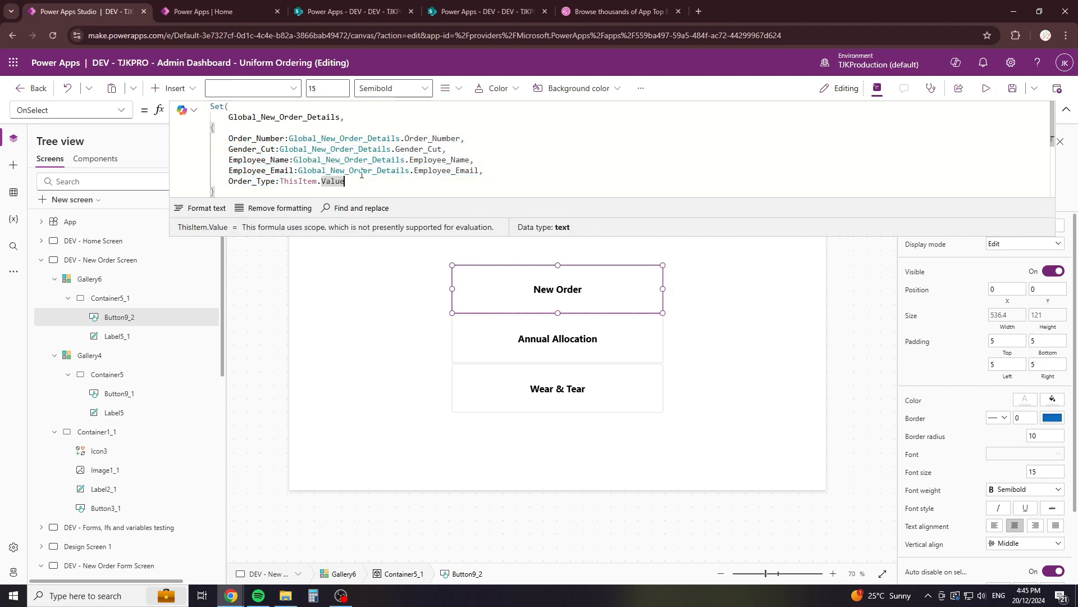
Step: Change the context variable set to false in the UpdateContext call to local_Order_Type_Popup
scroll(393, 163, down, 3)
scroll(239, 133, up, 1)
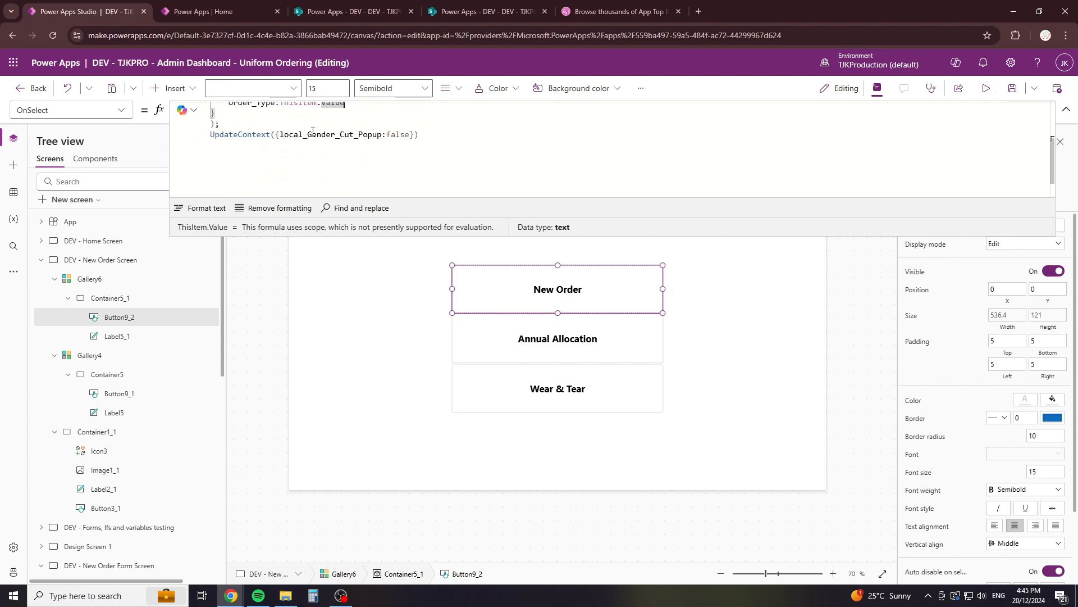
drag(307, 135, 382, 133)
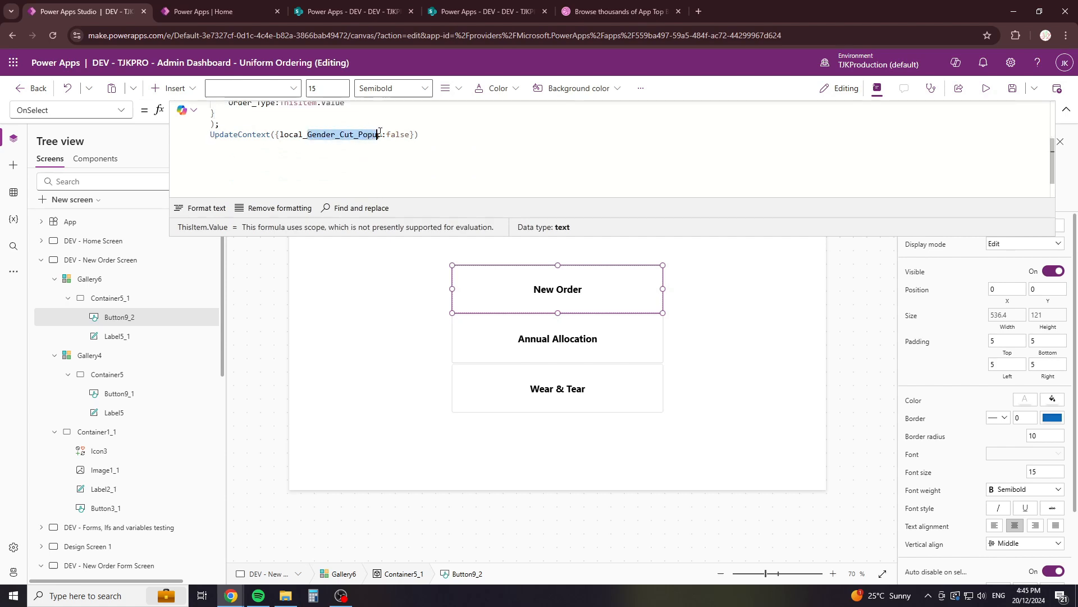
key(BackSpace)
text(Order)
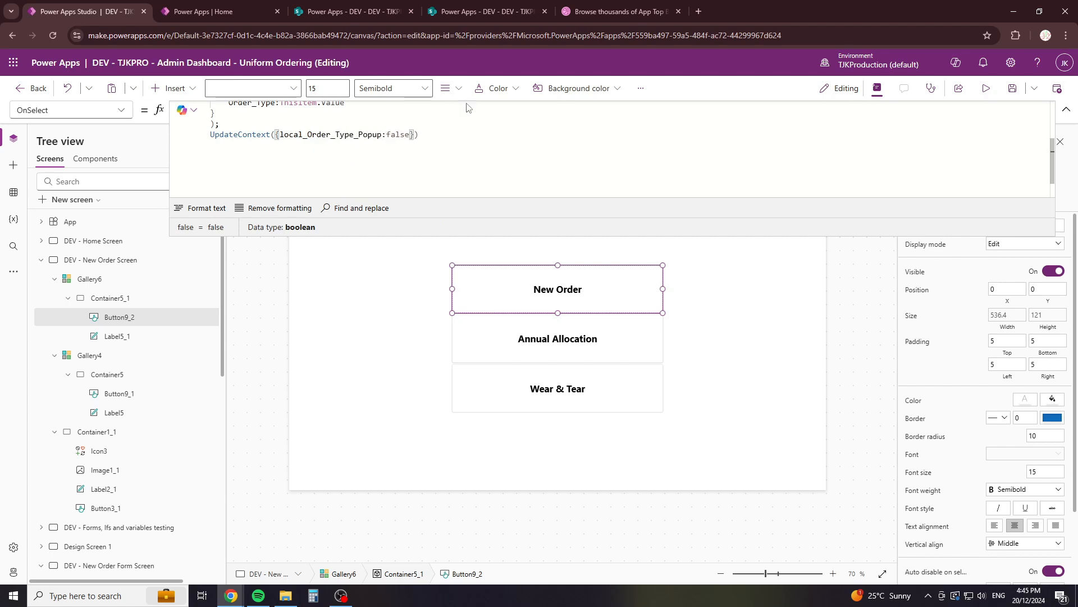
drag(677, 236, 629, 120)
Step: Set Button9_2's Visible property to If(local_Gender_Cut_Popup=false,true,false)
click(121, 110)
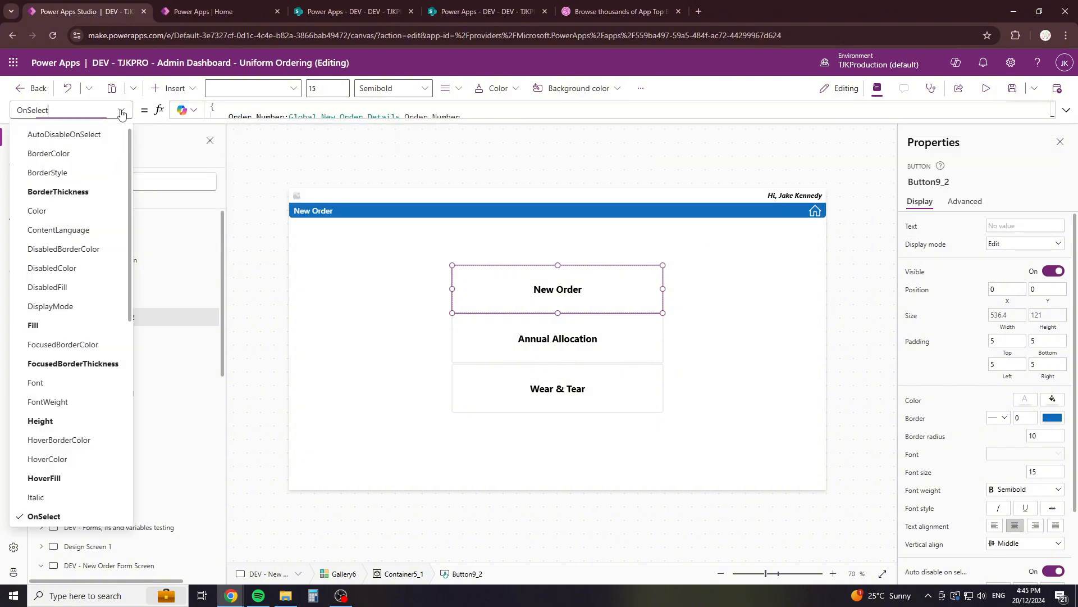
scroll(50, 393, down, 8)
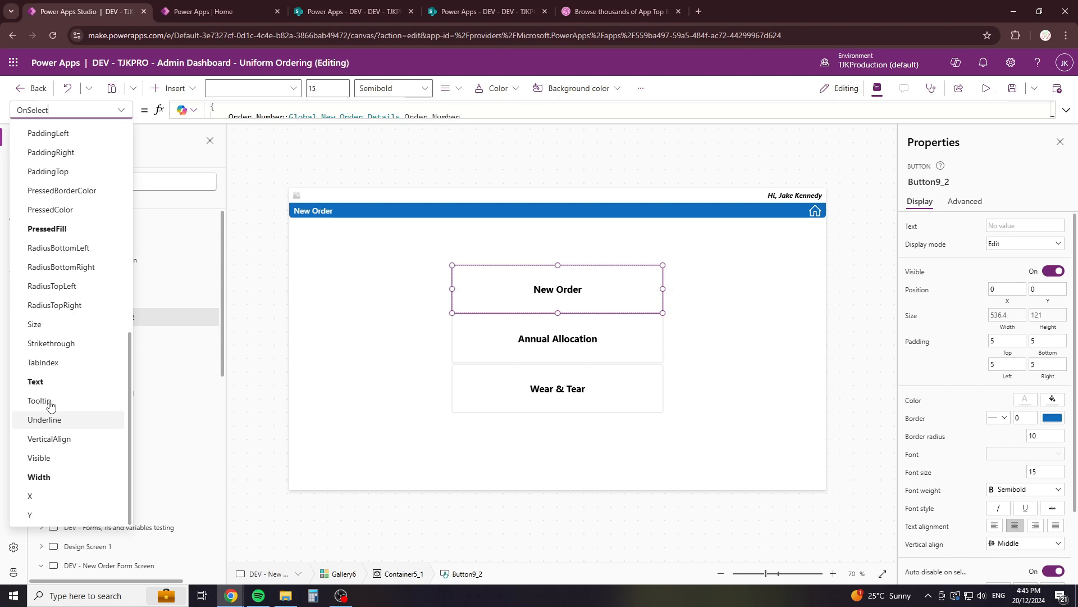
click(39, 458)
click(244, 119)
double_click(244, 117)
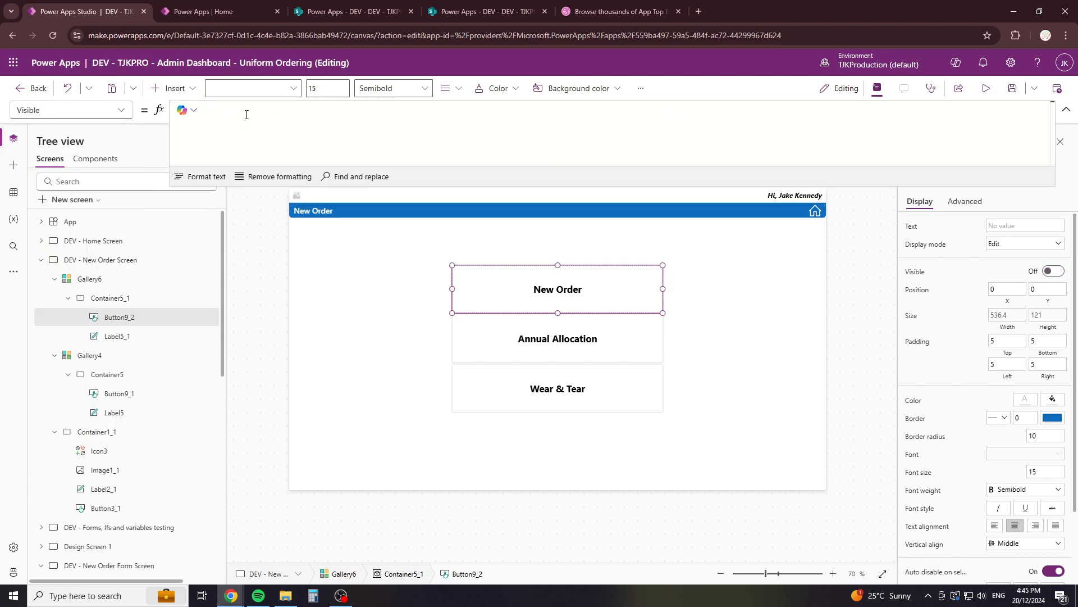
text(if()
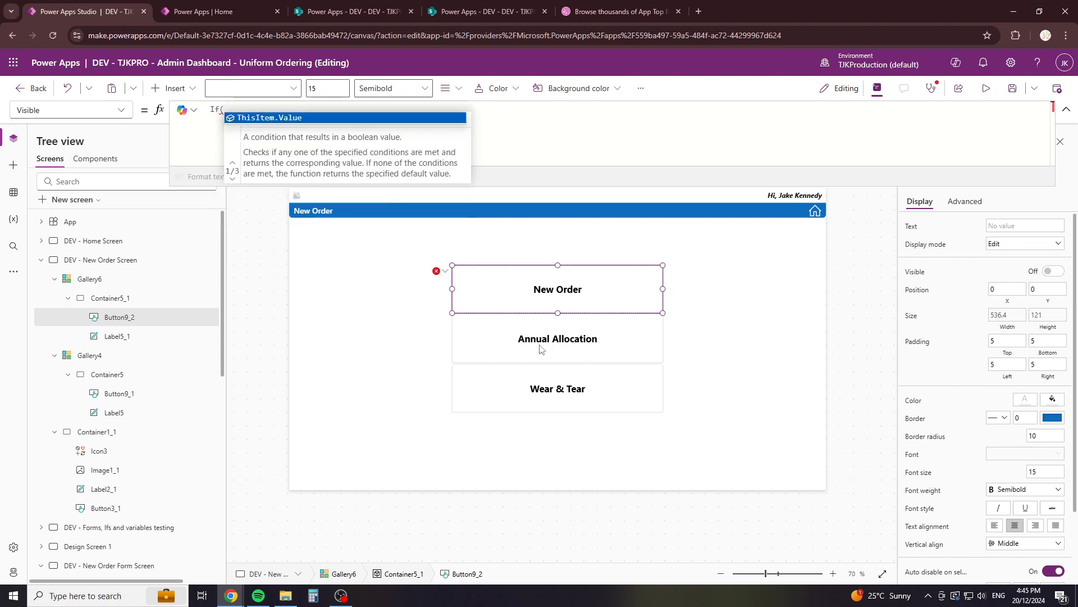
text(local)
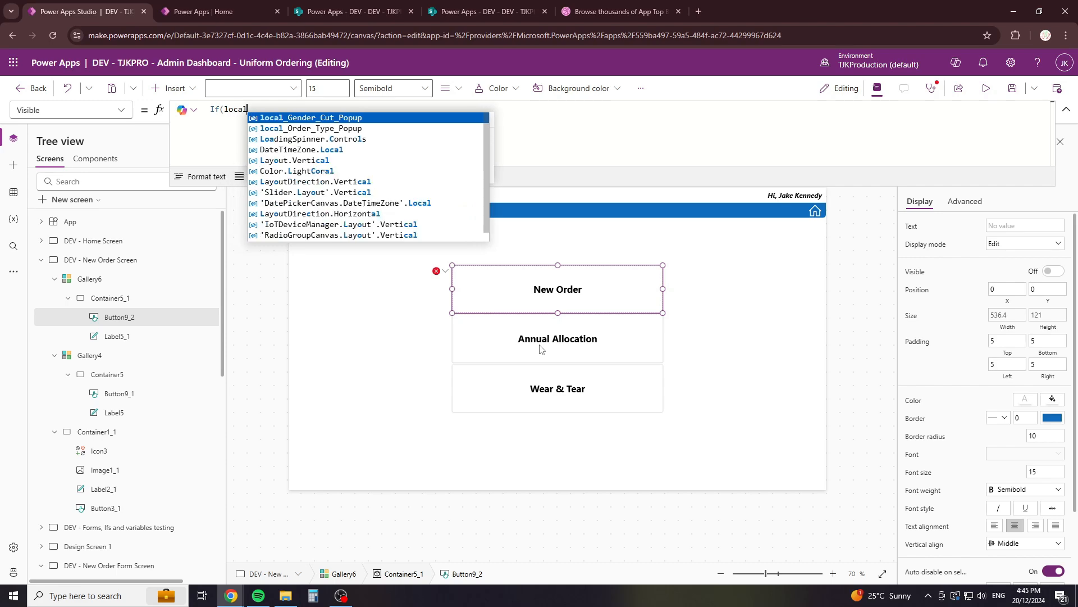
text(_Gender_Cut_Popup=)
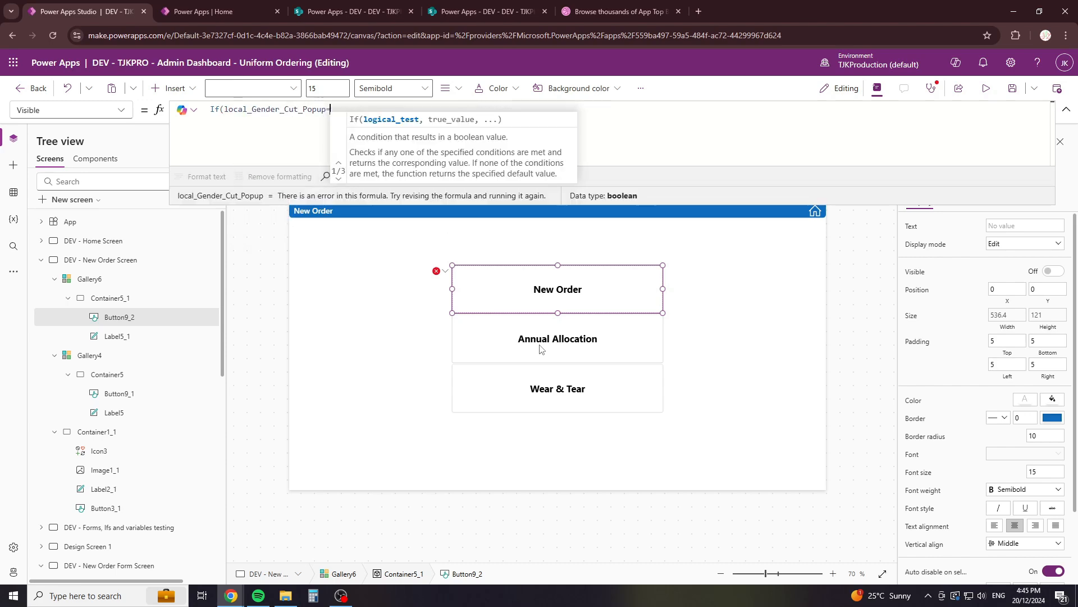
text(false,true,false))
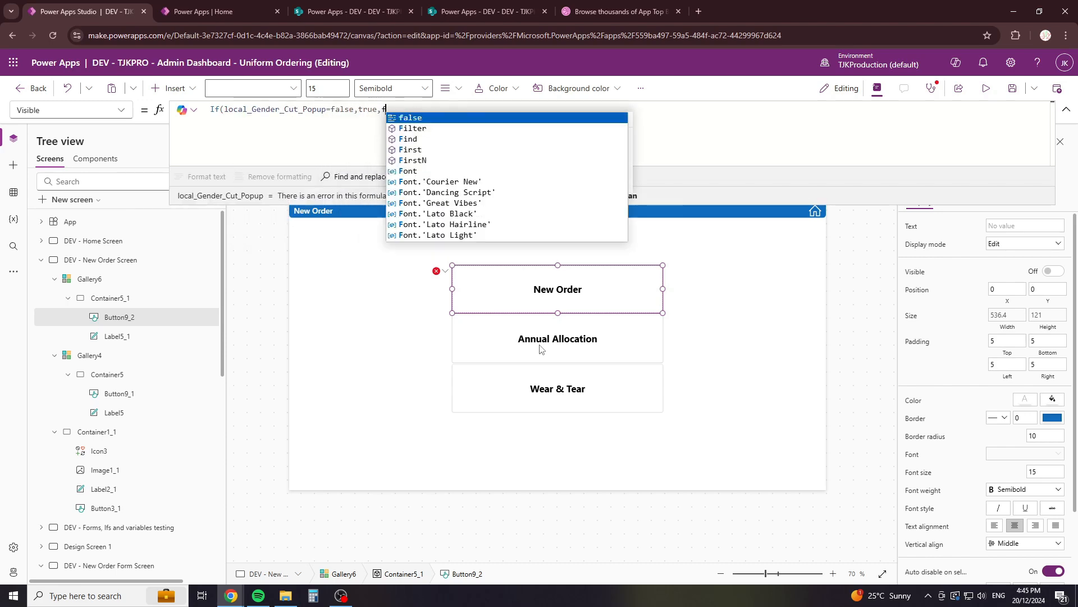
Step: Extend the Visible formula's condition with And local_Order_Type_Popup=true after local_Gender_Cut_Popup=false
key(Left)
key(Left)
key(Left)
key(Left)
key(Left)
key(Left)
key(Left)
key(Left)
key(Left)
key(Left)
key(Left)
key(Left)
key(Left)
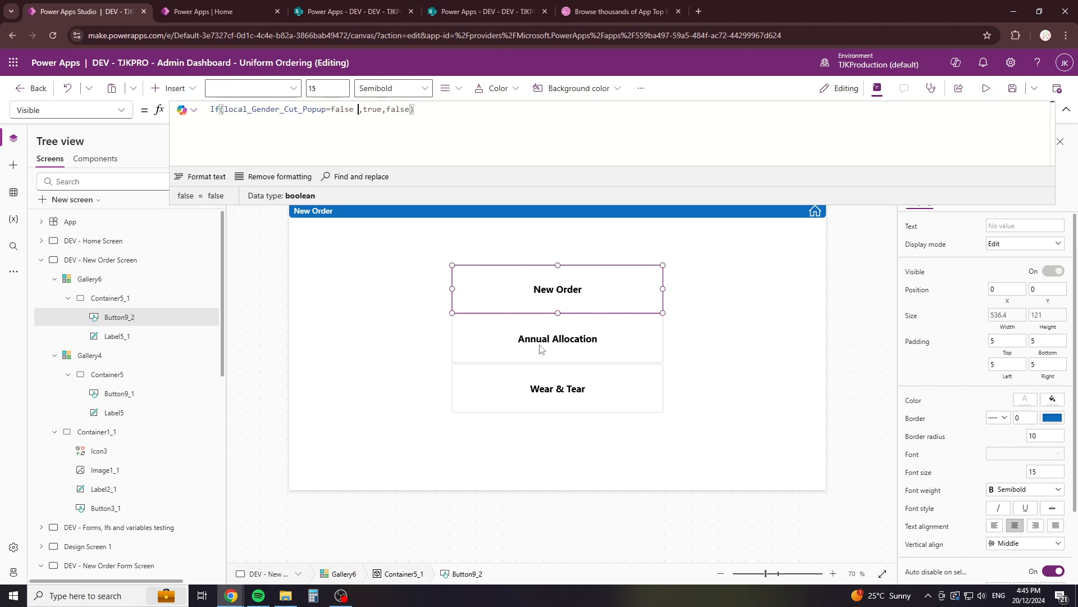
text(And)
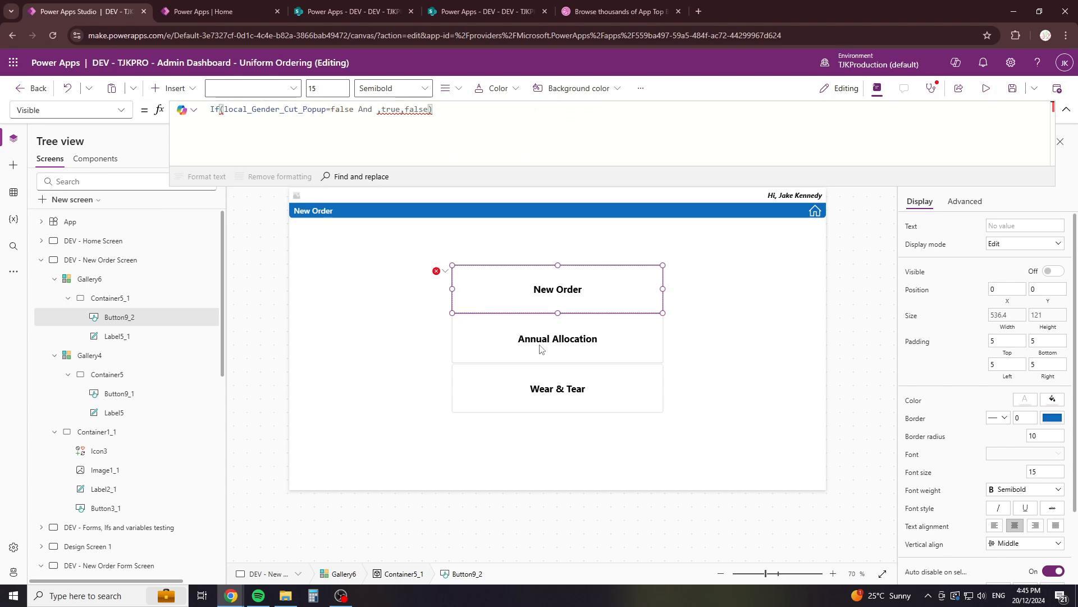
text( loc)
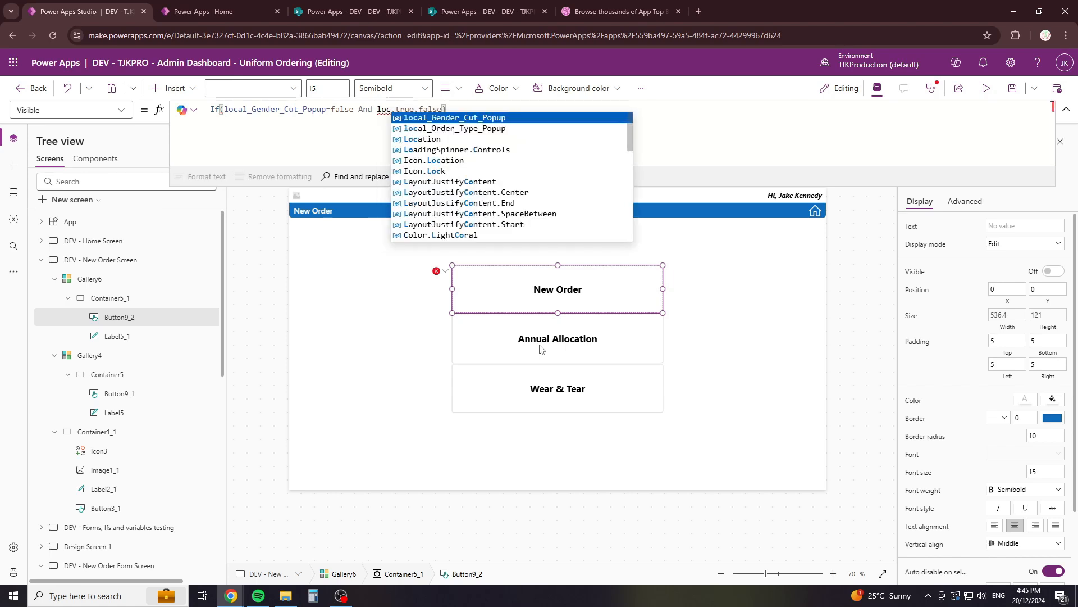
key(Down)
key(Return)
text(rue)
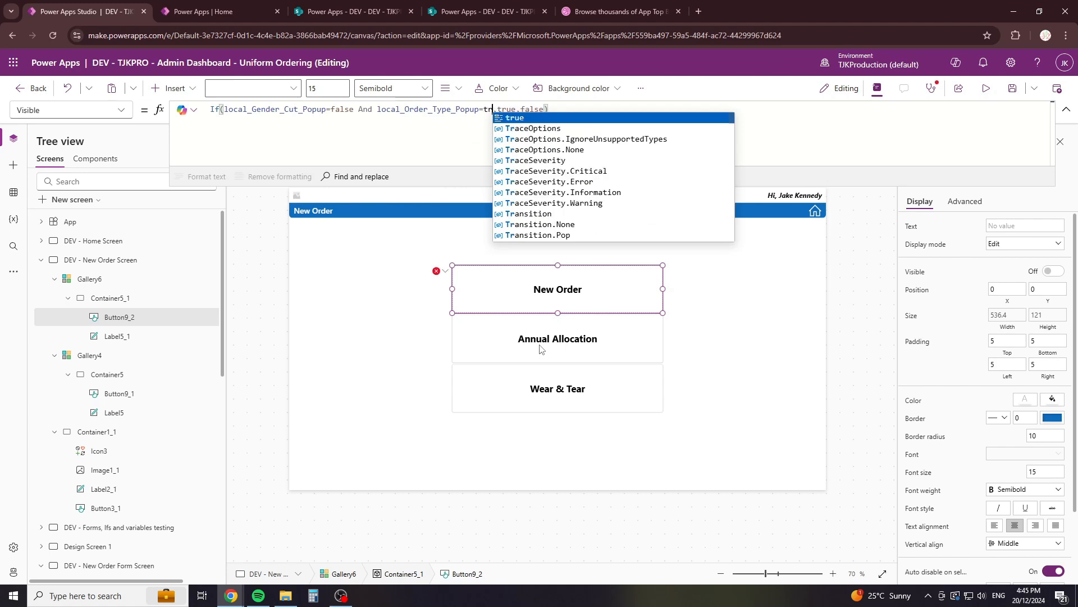
Step: Examine Gallery6's Visible, Transition and Items formulas and its advanced properties
click(565, 339)
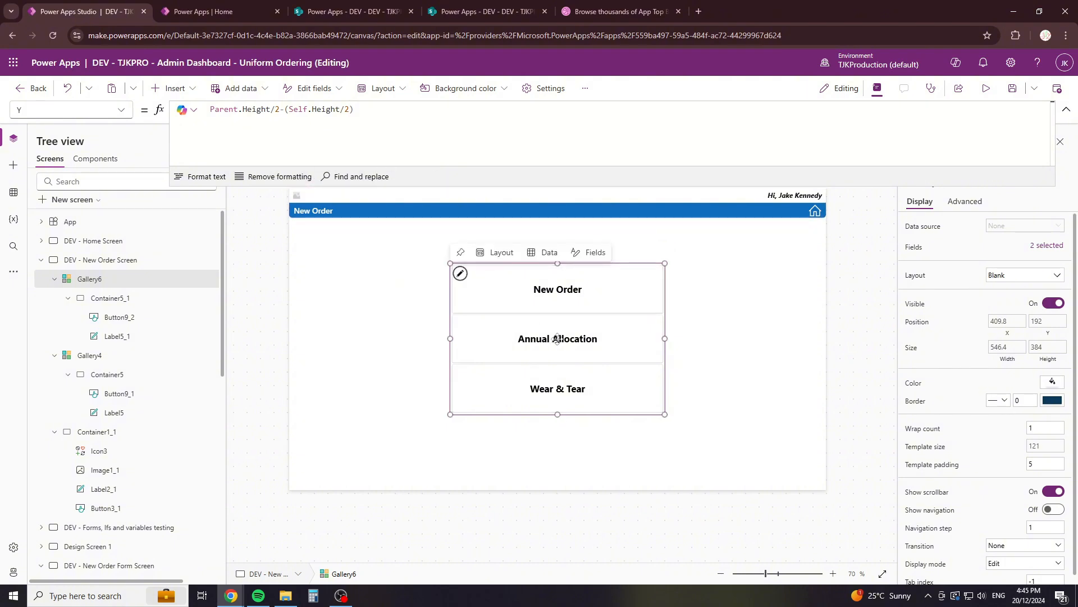
click(122, 110)
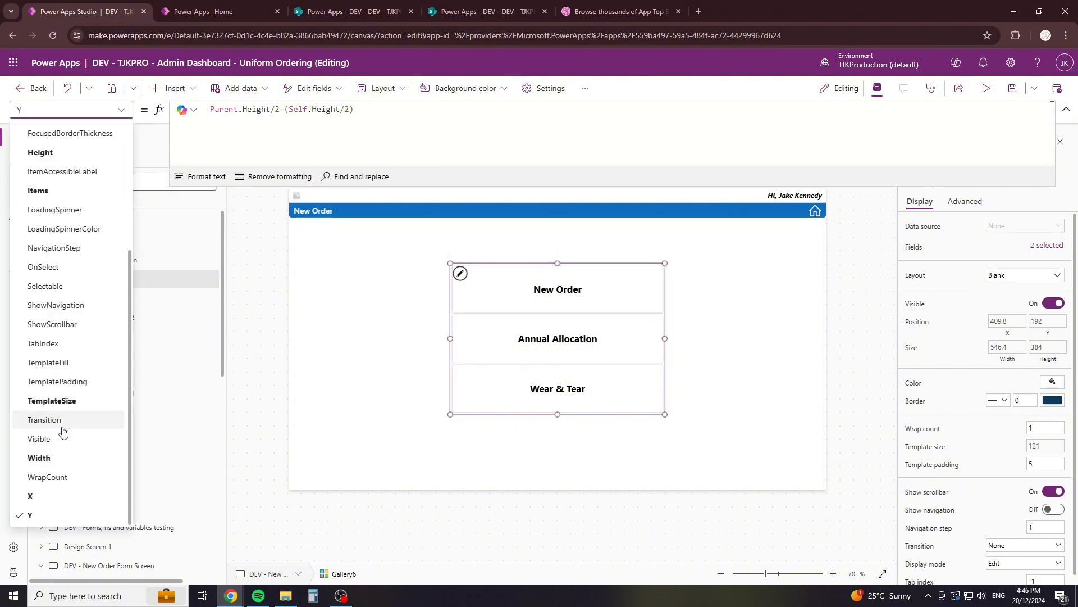
click(76, 423)
click(129, 112)
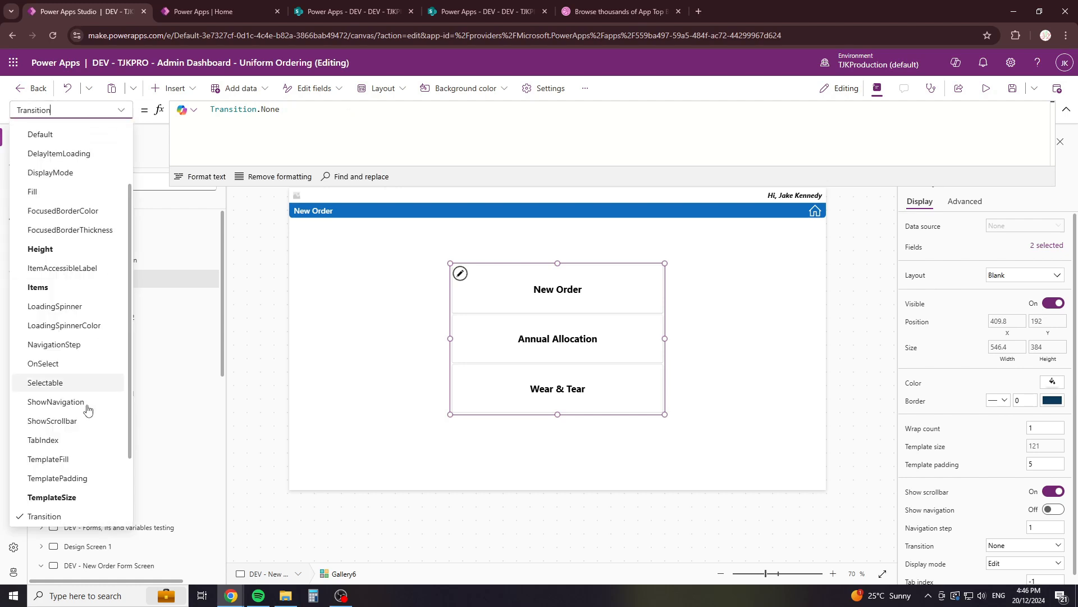
scroll(88, 487, down, 2)
click(57, 444)
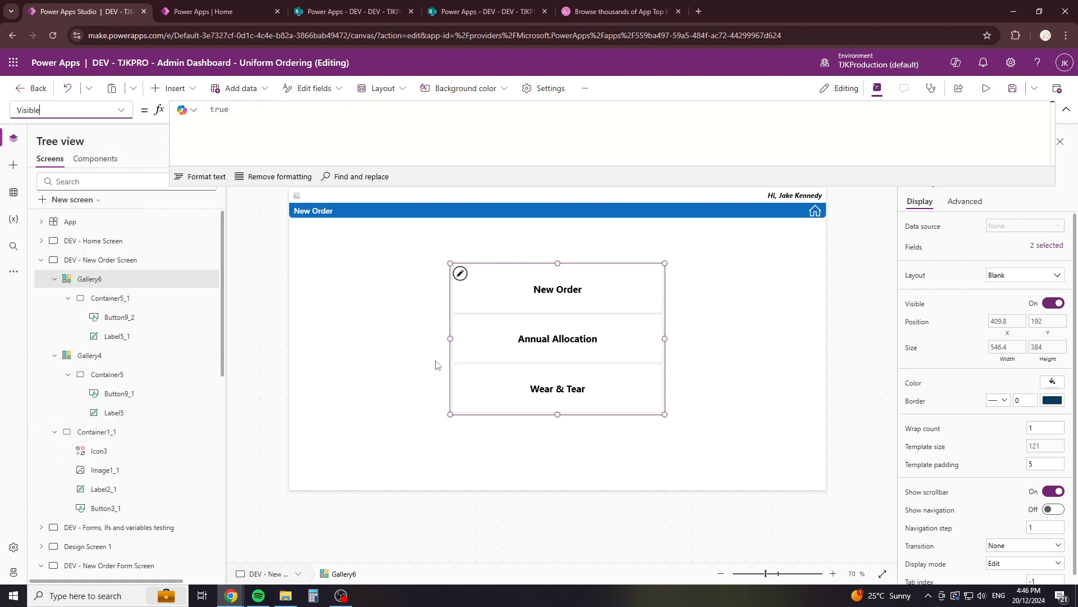
click(508, 349)
click(563, 294)
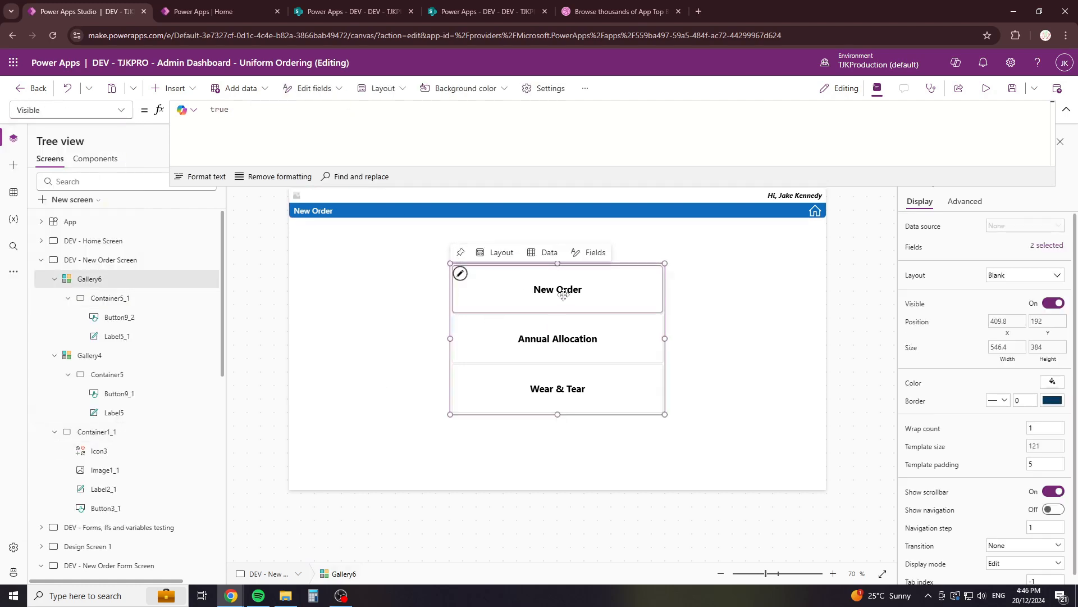
click(121, 110)
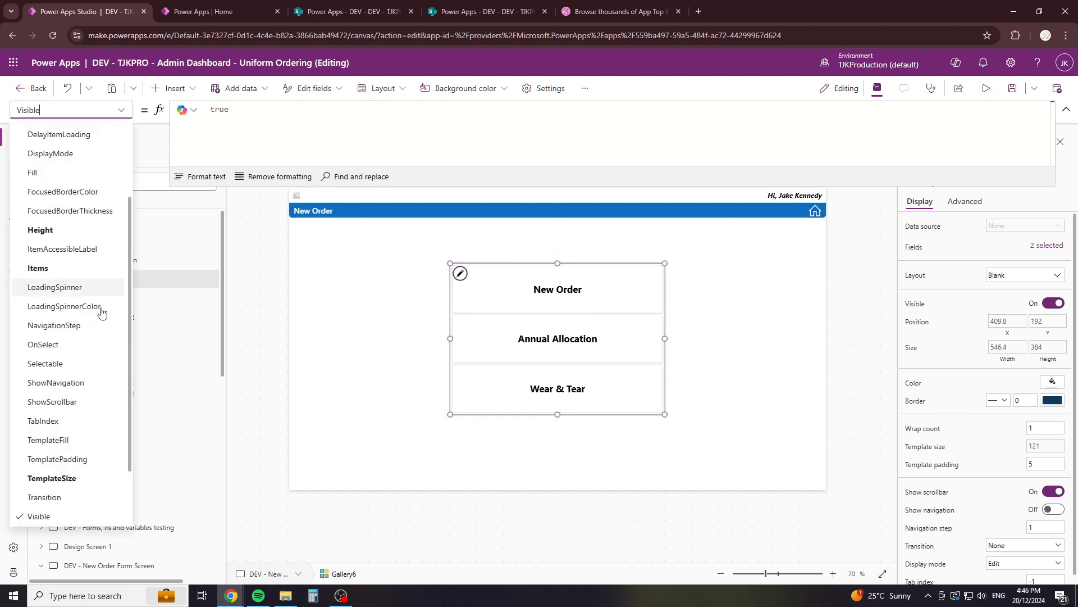
click(40, 268)
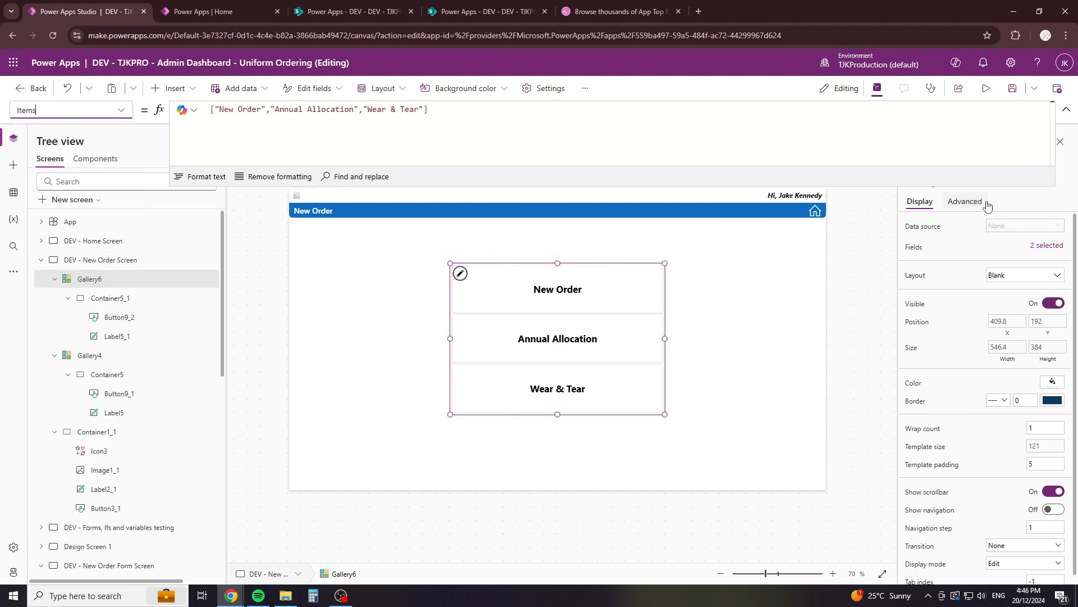
click(970, 203)
scroll(999, 353, down, 5)
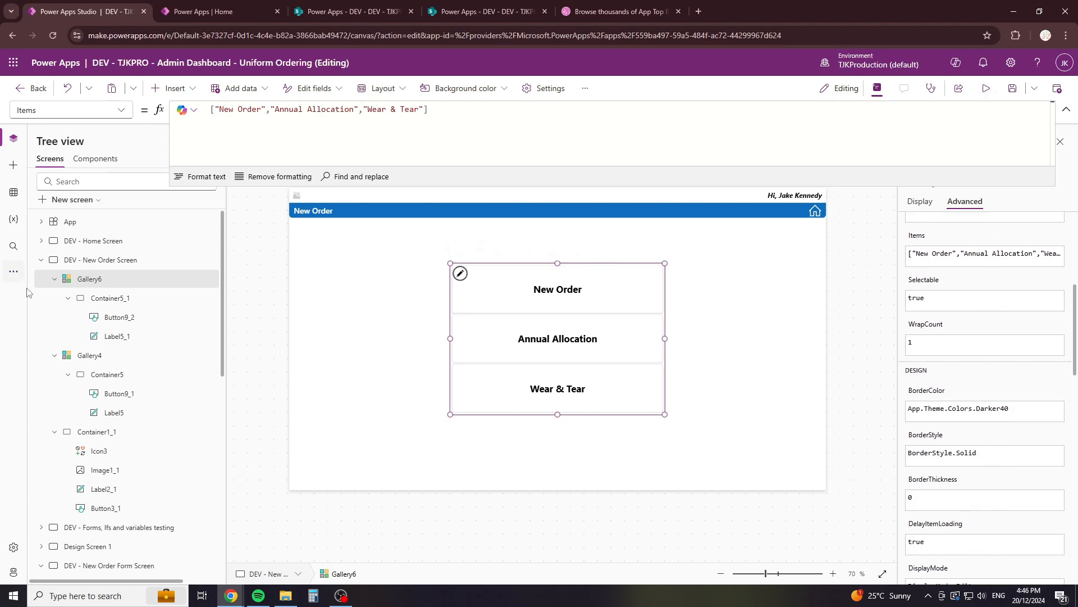
Step: Examine the properties of Gallery6, its Container5_1 and its item label in the New Order screen
click(108, 307)
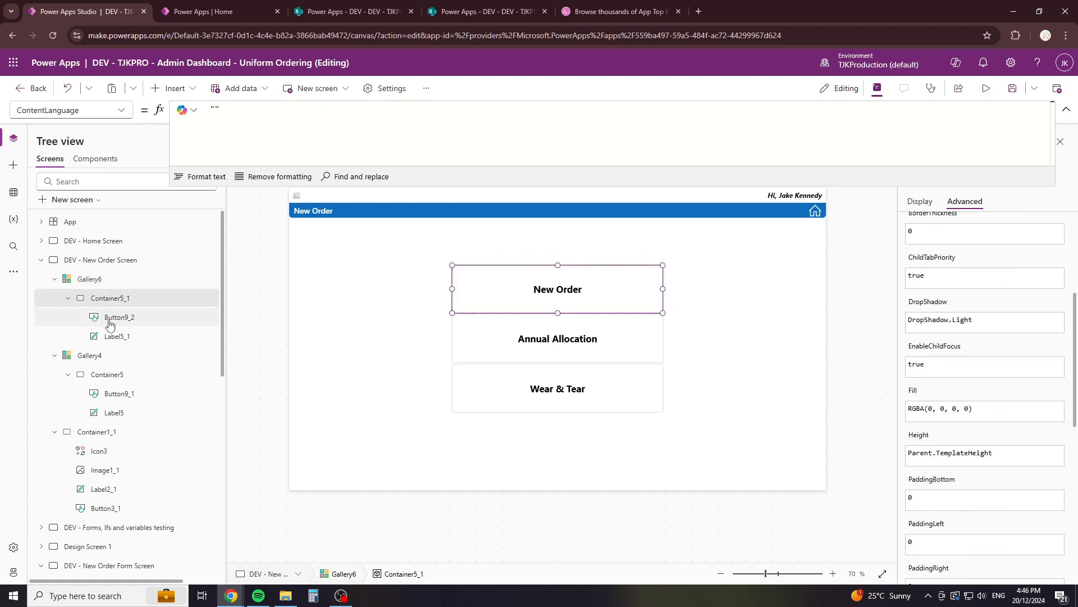
click(528, 287)
click(119, 110)
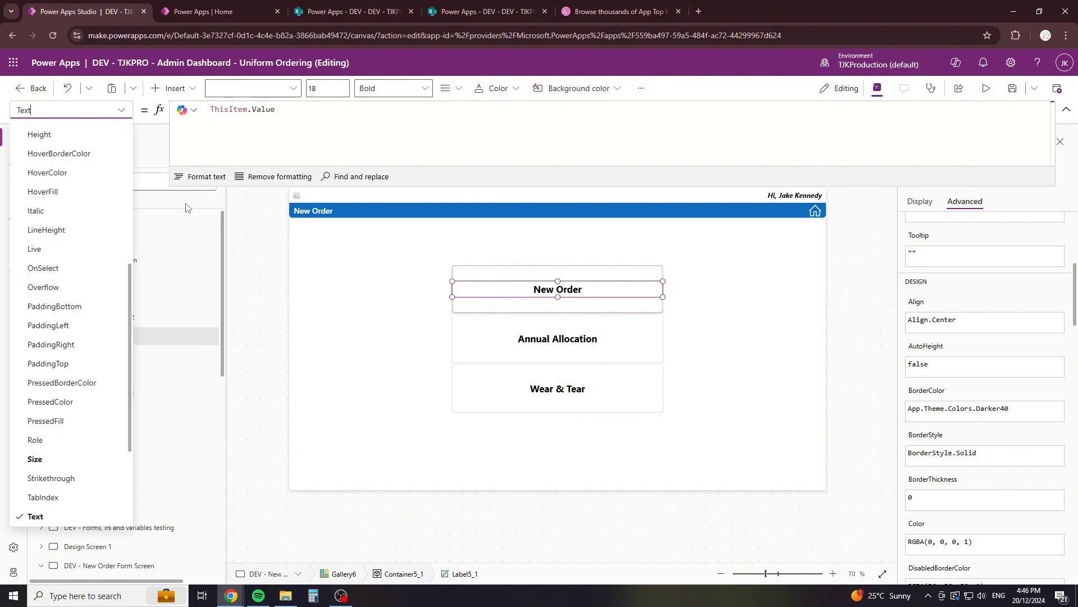
click(337, 256)
click(469, 293)
click(481, 307)
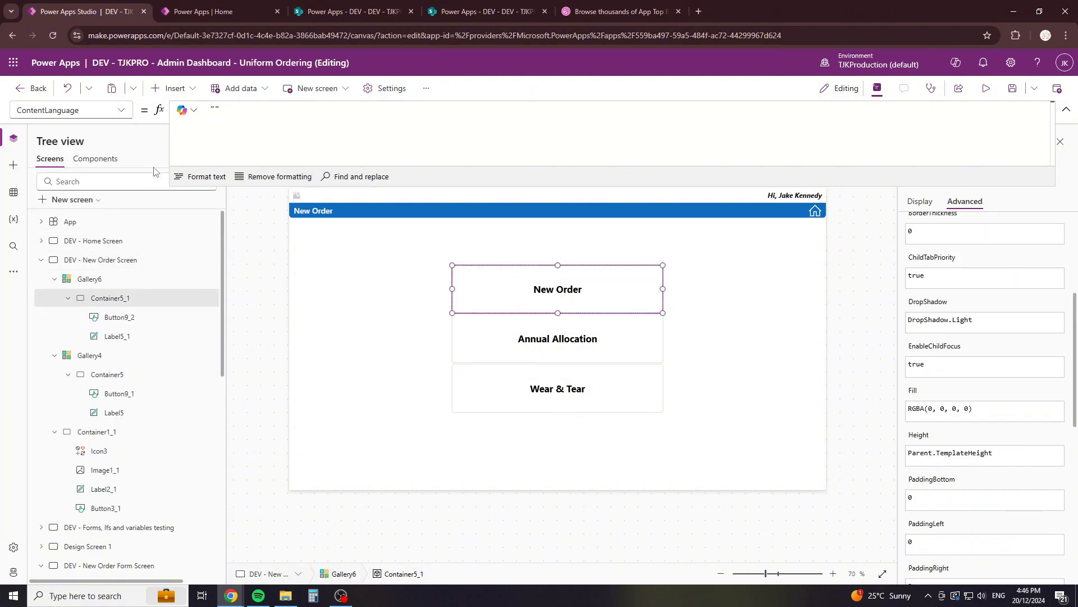
click(125, 113)
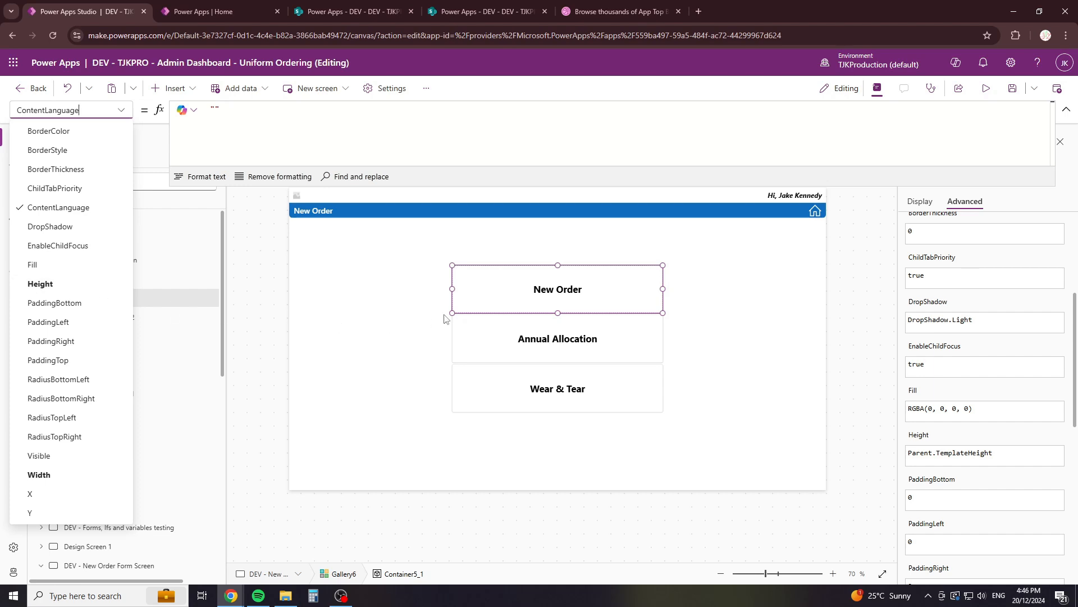
click(395, 327)
click(110, 297)
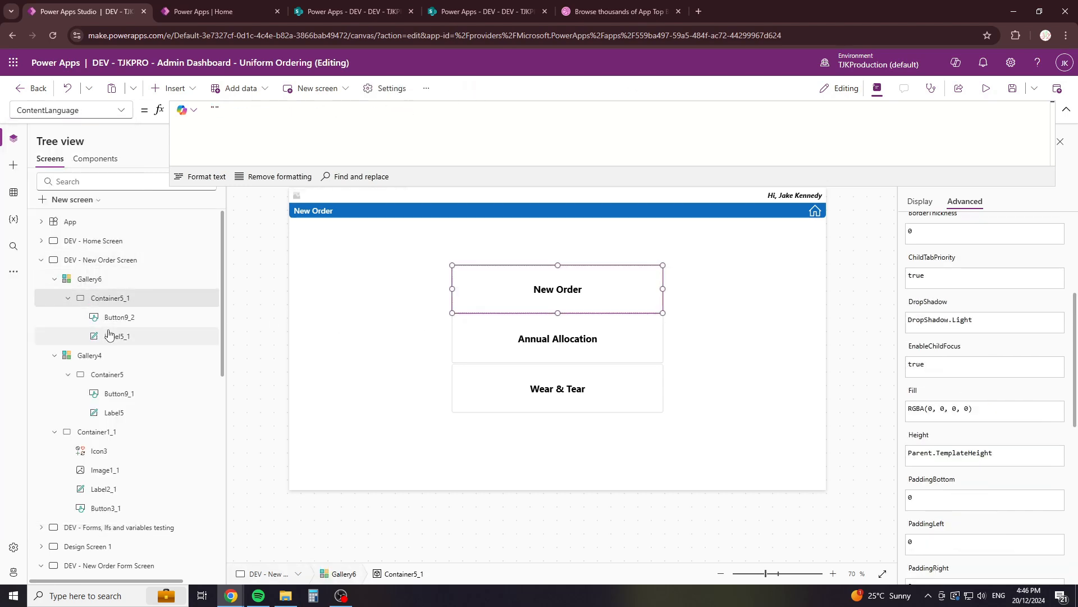
click(110, 336)
click(106, 298)
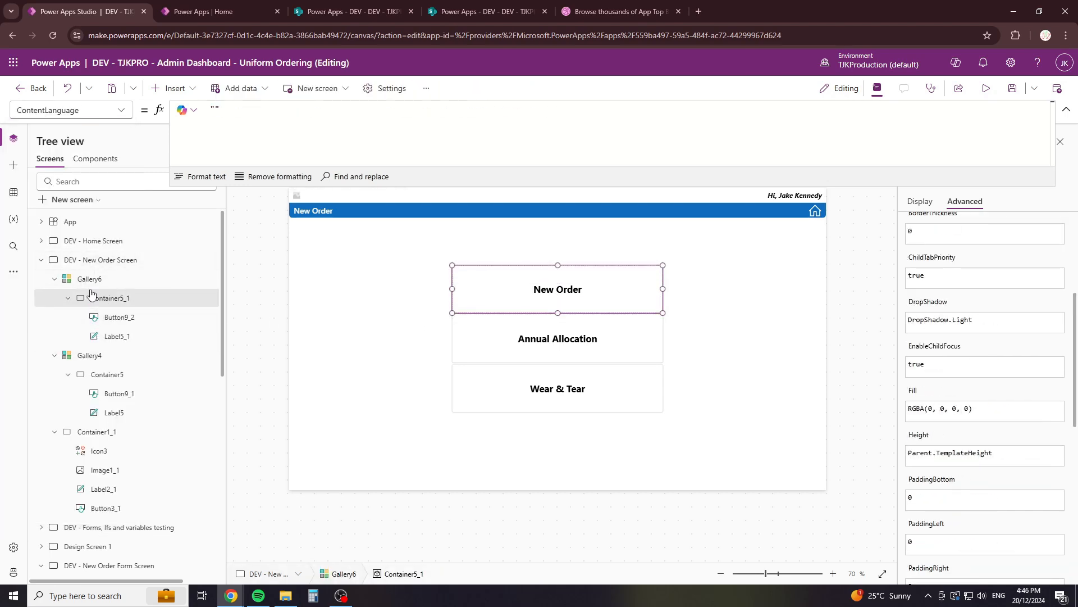
click(185, 283)
click(501, 294)
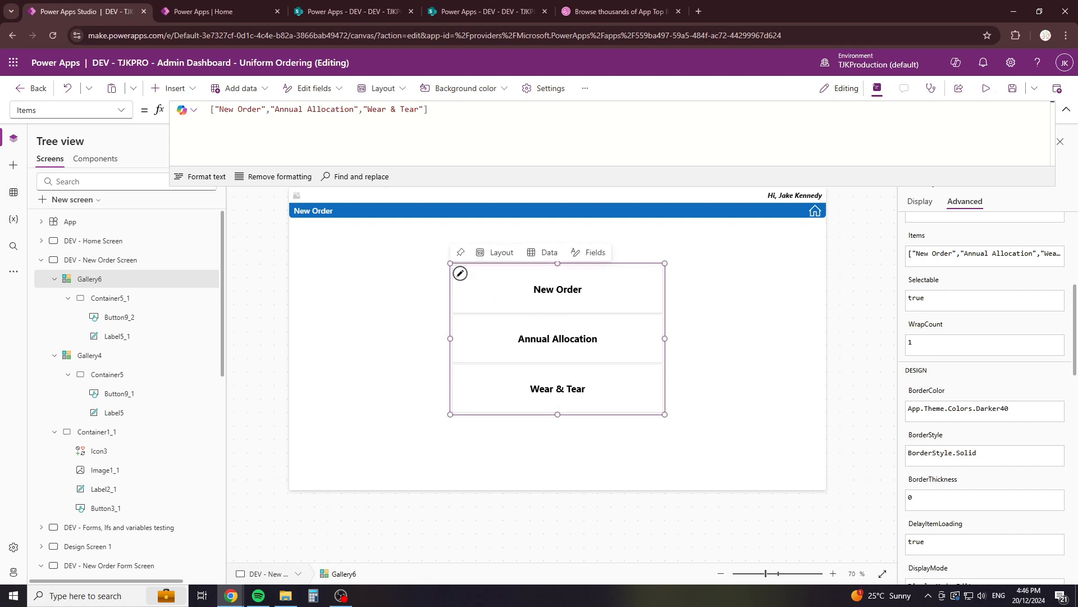
click(547, 282)
click(478, 335)
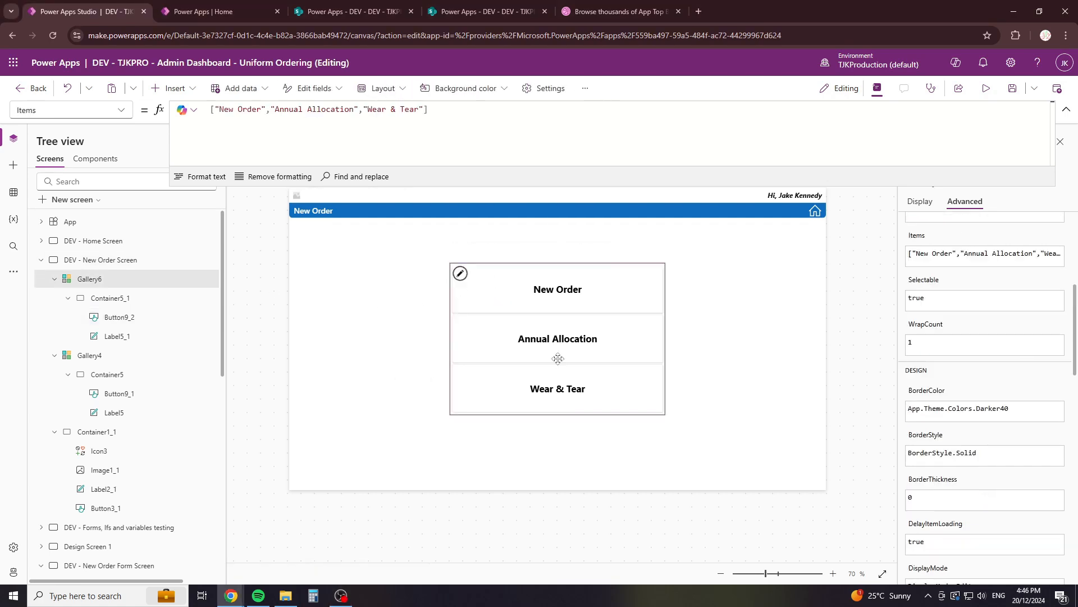
Step: Set Gallery6's Visible property to If(local_Gender_Cut_Popup=false And local_Order_Type_Popup=true,true,false)
click(120, 111)
scroll(67, 337, down, 5)
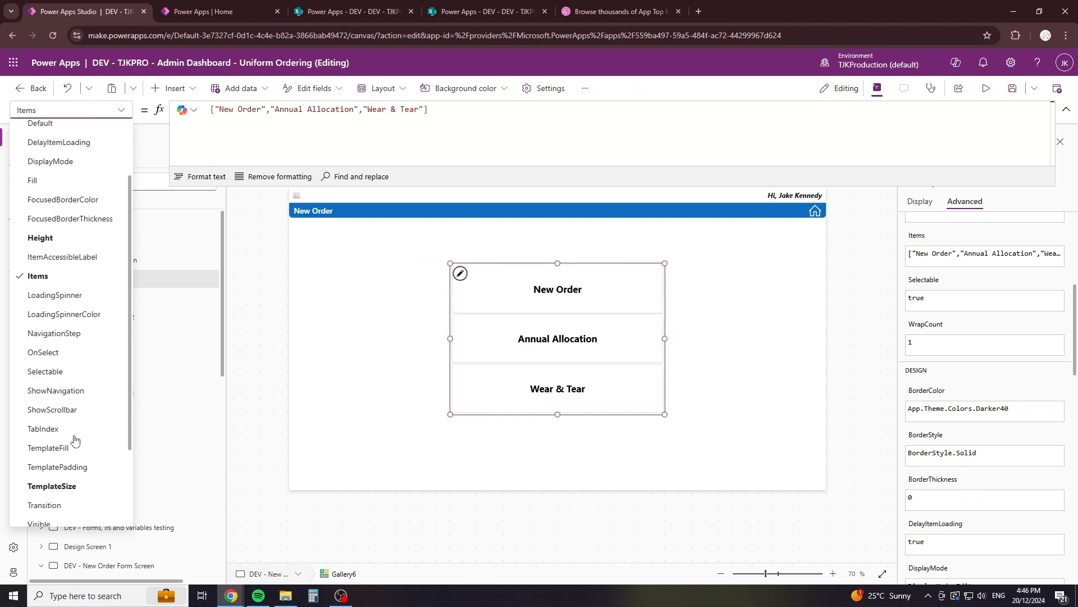
click(57, 437)
click(261, 124)
key(ctrl+a)
text(If(local_Gender_Cut_Popup=false And local_Order_Type_Popup=true,true,false))
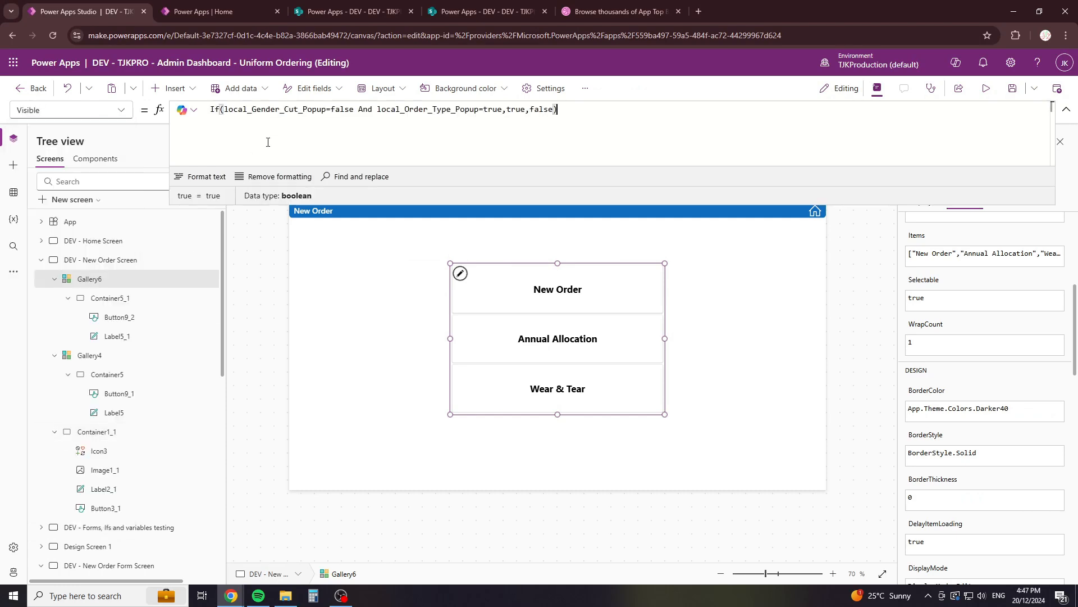
click(346, 332)
Step: Test the order flow by going to the home screen, reopening New Order and choosing Male Cut
alt+click(815, 211)
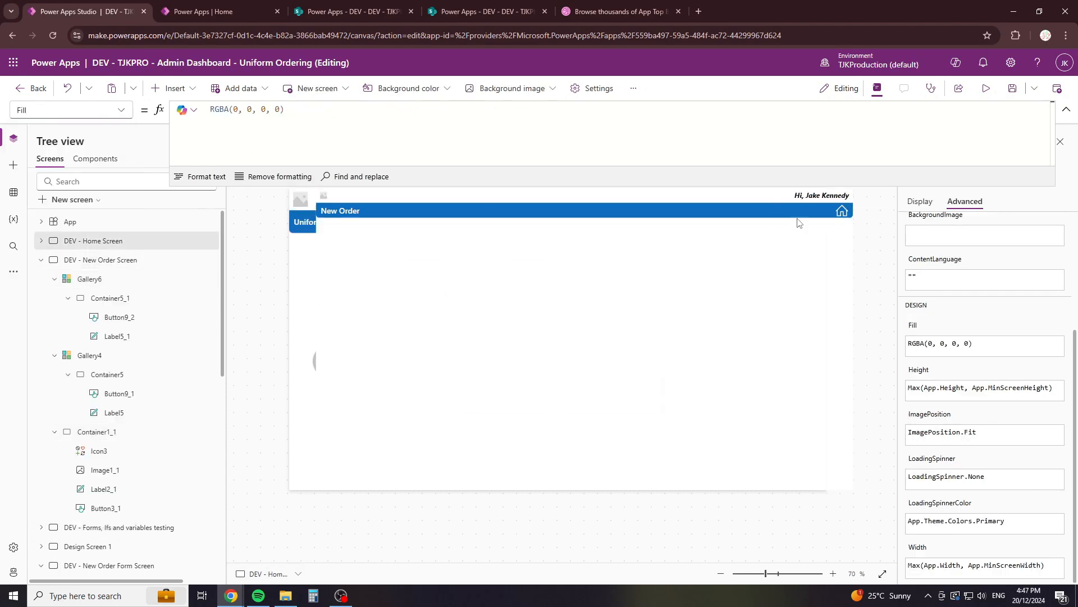
alt+click(337, 250)
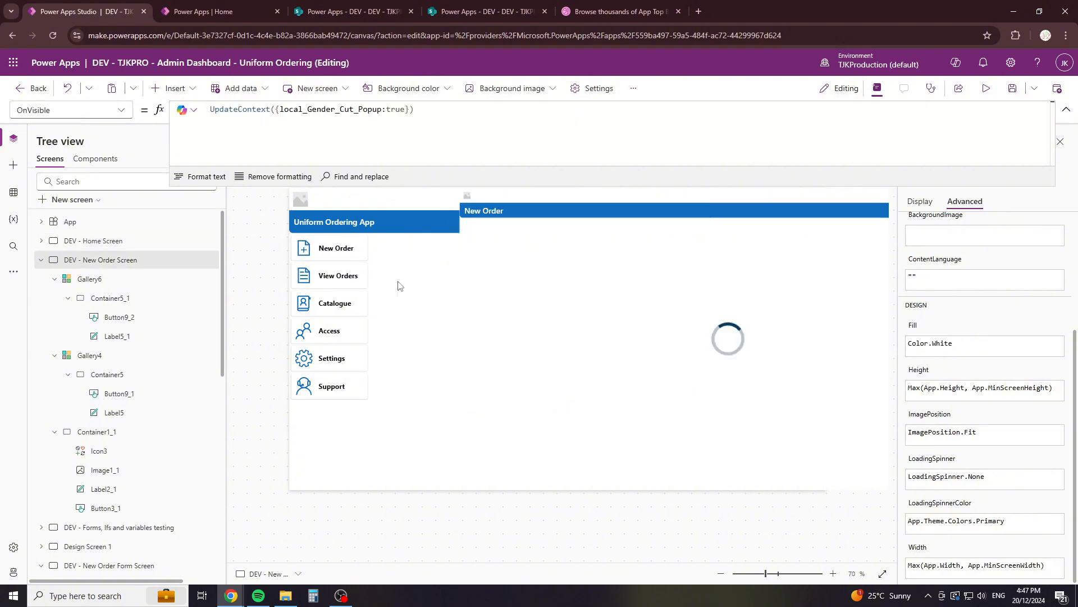
alt+click(497, 343)
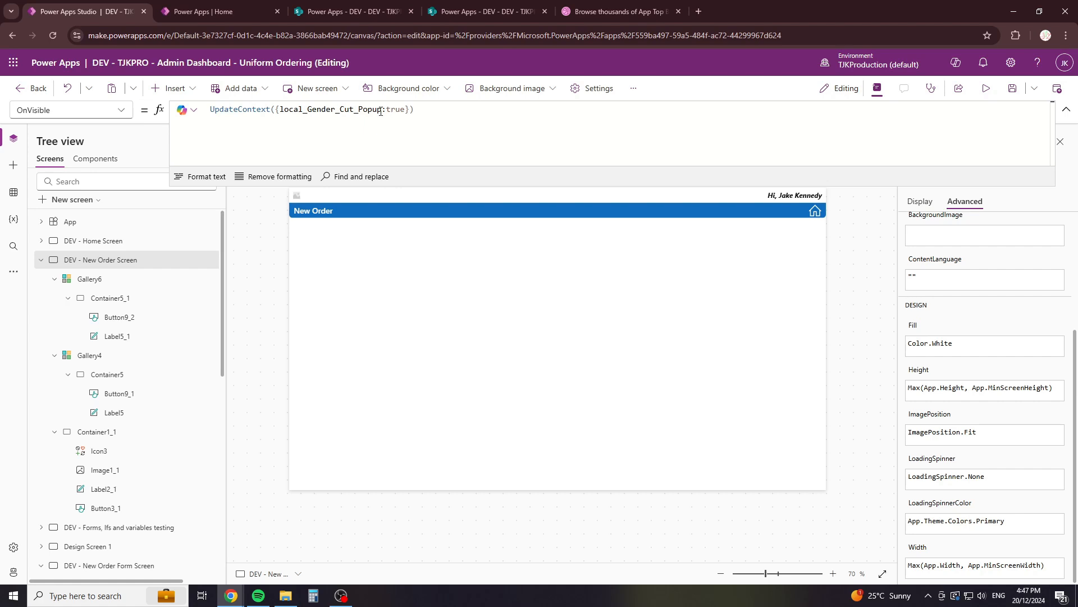
Step: Reopen New Order from the home screen and append UpdateContext({local_Order_Type_Popup:true}); to the Male Cut button's OnSelect formula
alt+click(810, 212)
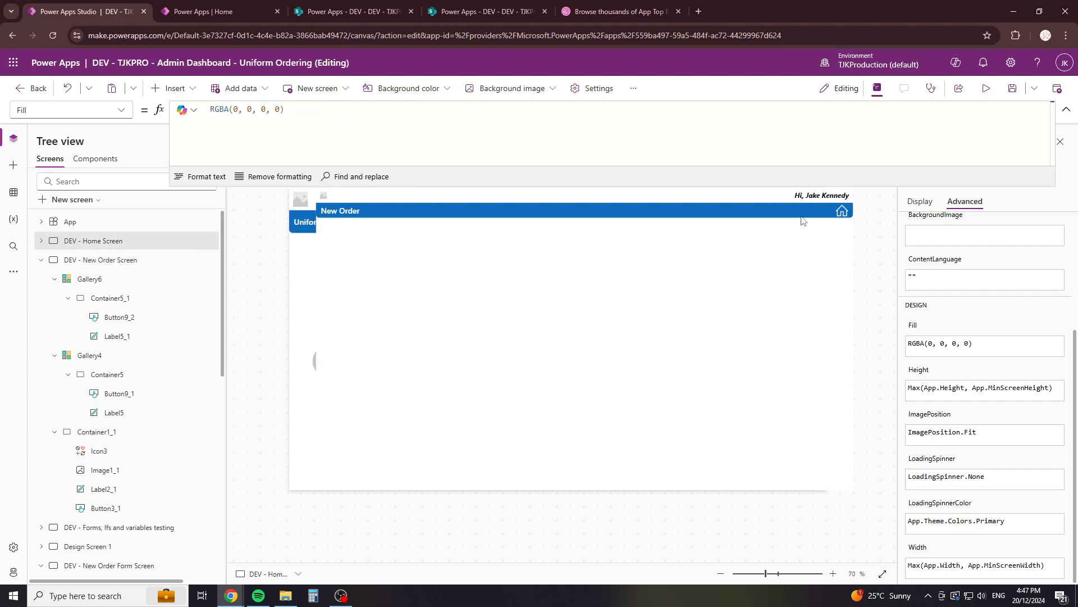
alt+click(346, 250)
click(495, 340)
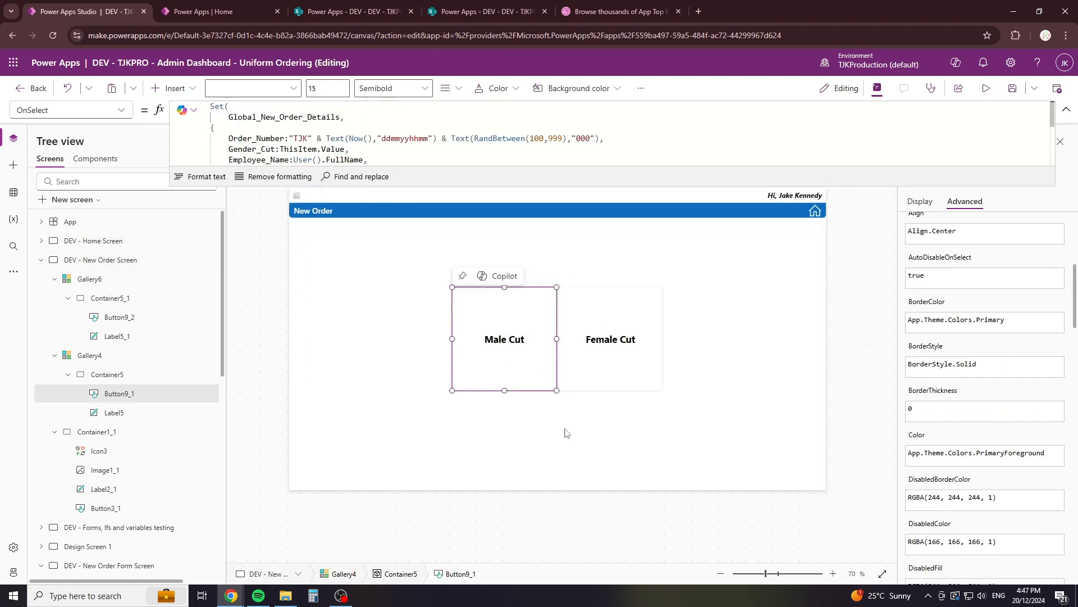
scroll(379, 138, down, 5)
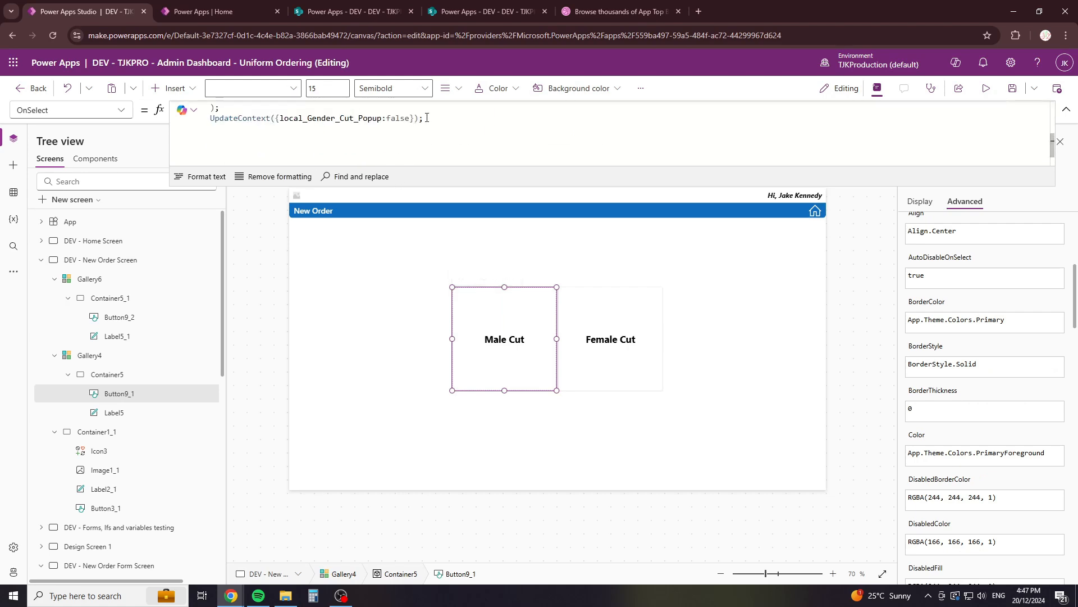
key(Return)
text(UpdateContext(l)
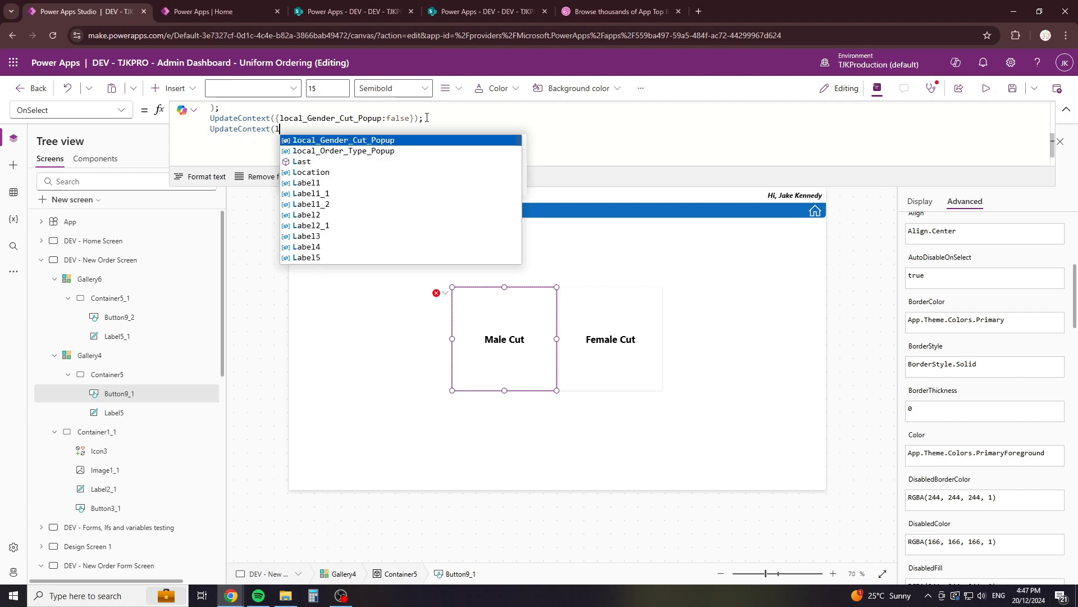
key(Down)
key(Tab)
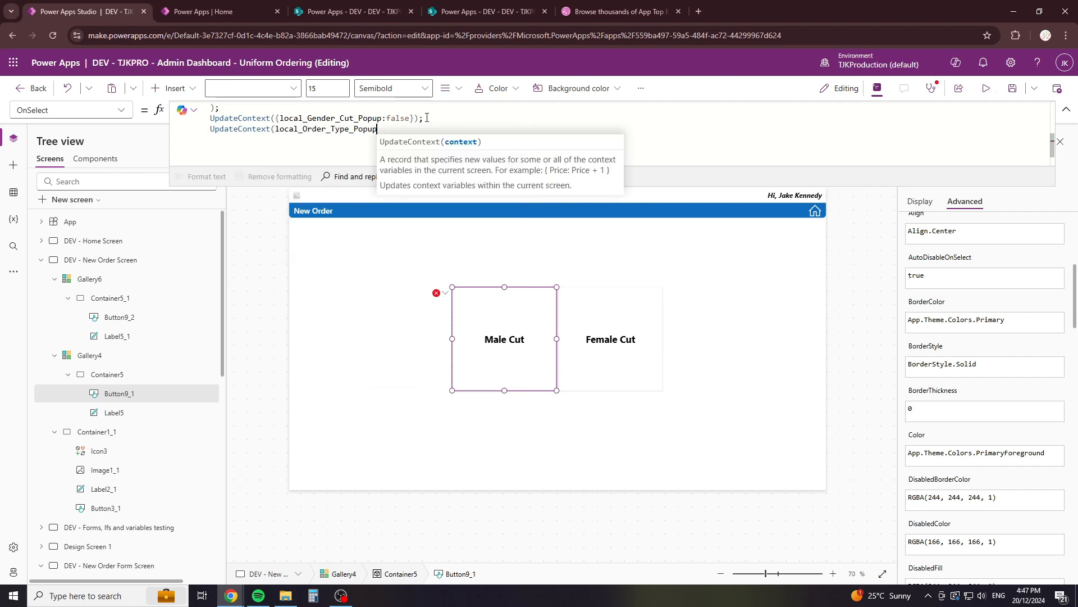
text(:true()
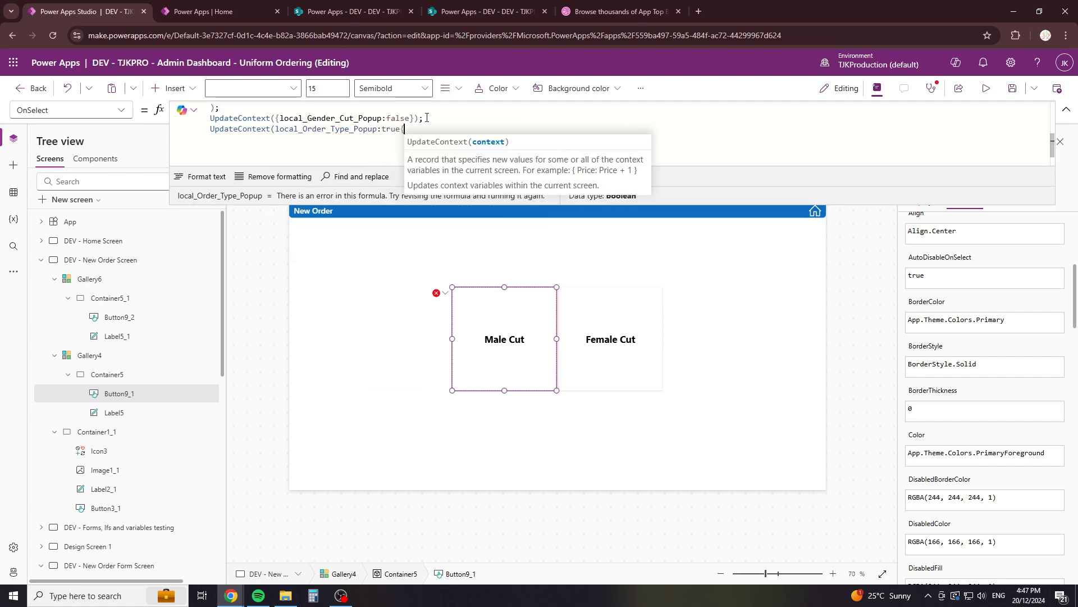
text())
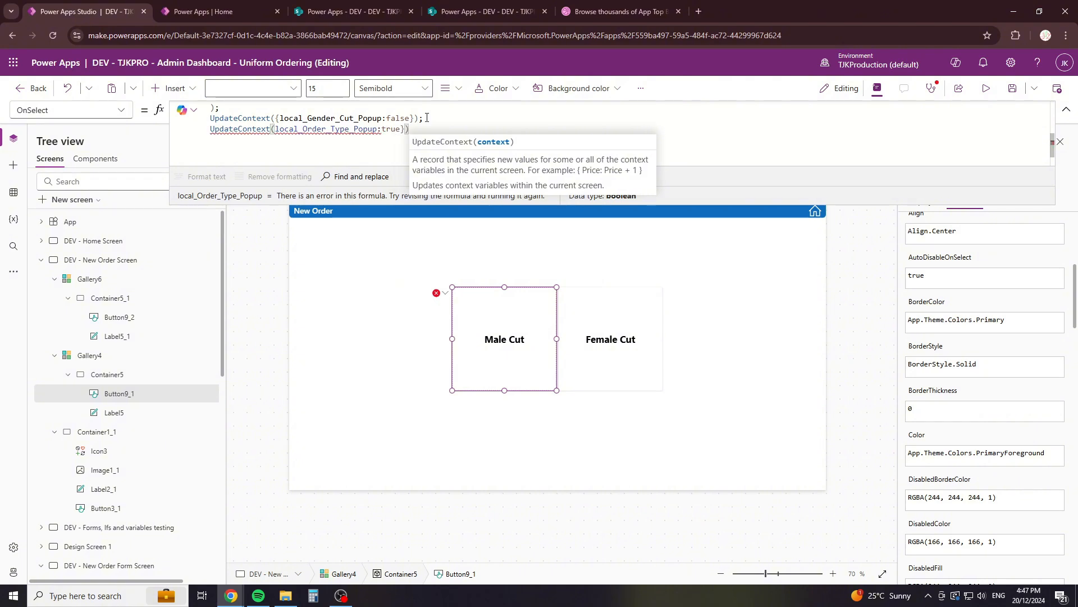
text(;)
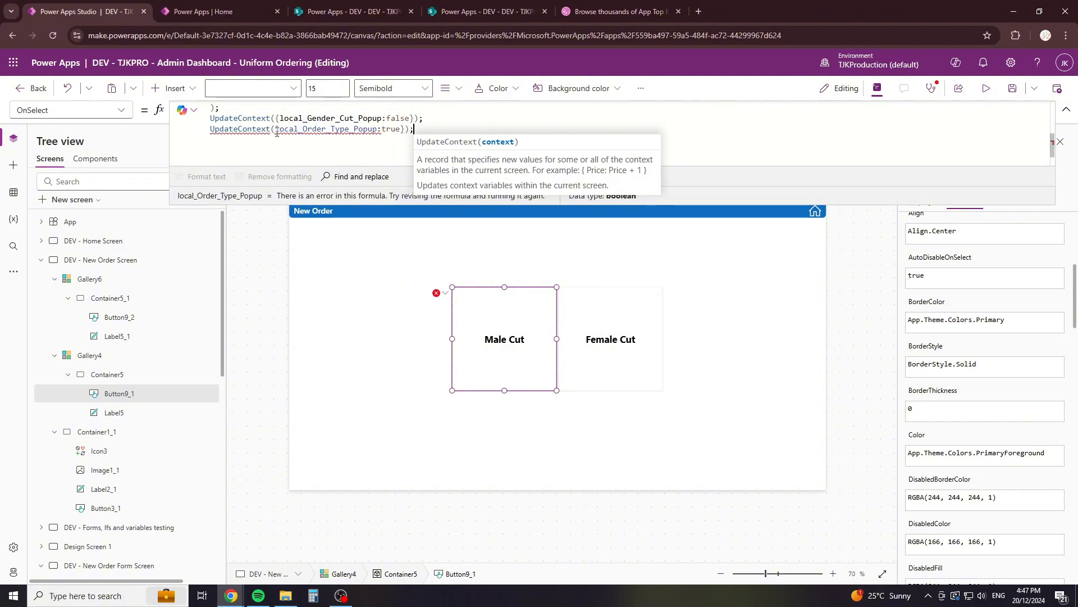
click(276, 130)
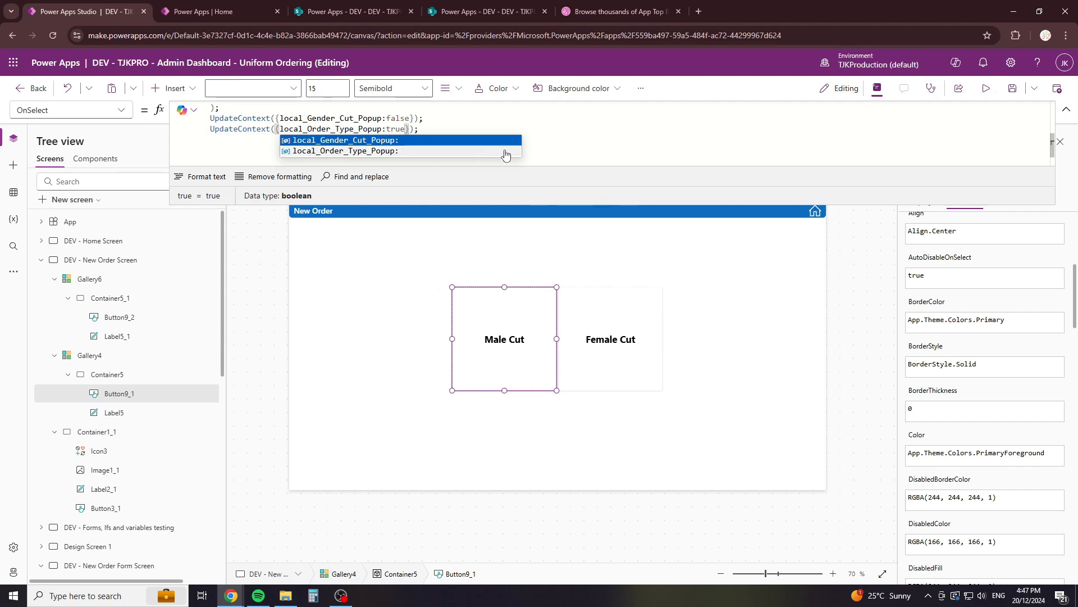
text({)
Step: Preview the app and run the New Order flow twice, choosing Male Cut and an order type and returning home between runs
click(986, 88)
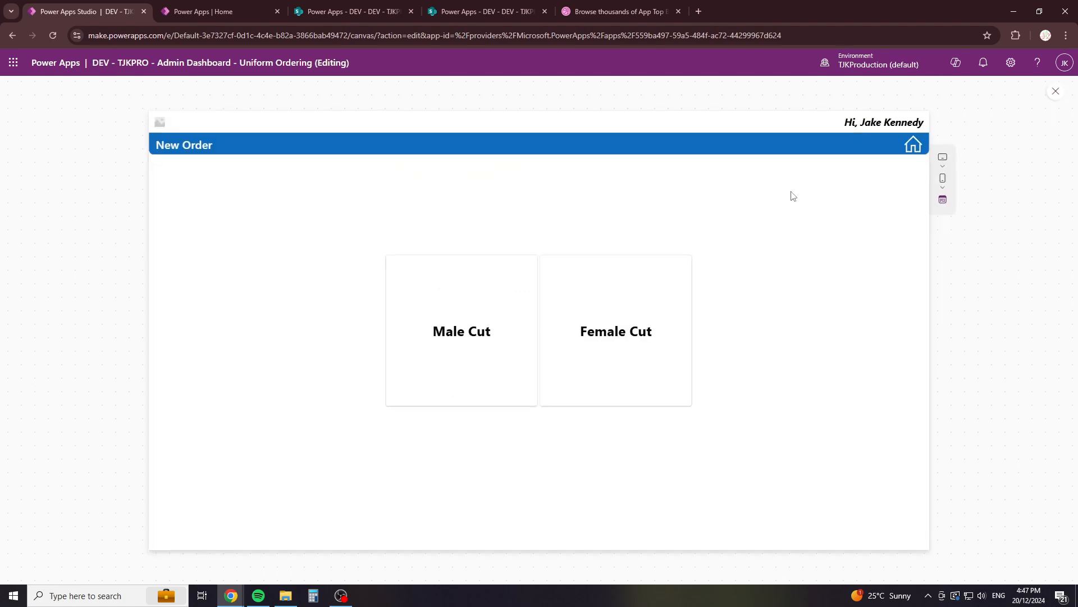
click(502, 333)
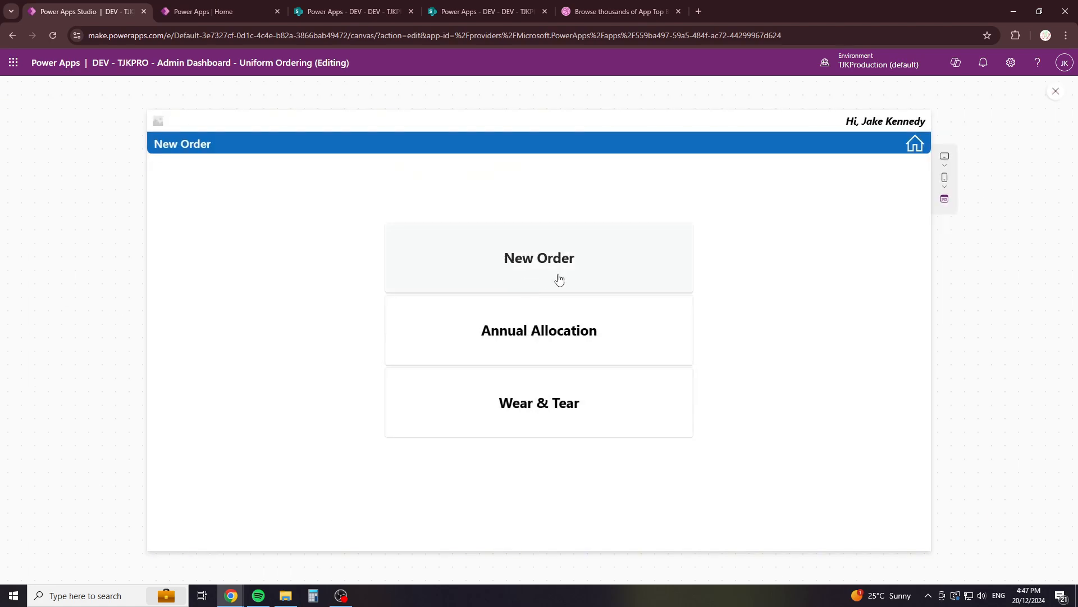
click(650, 286)
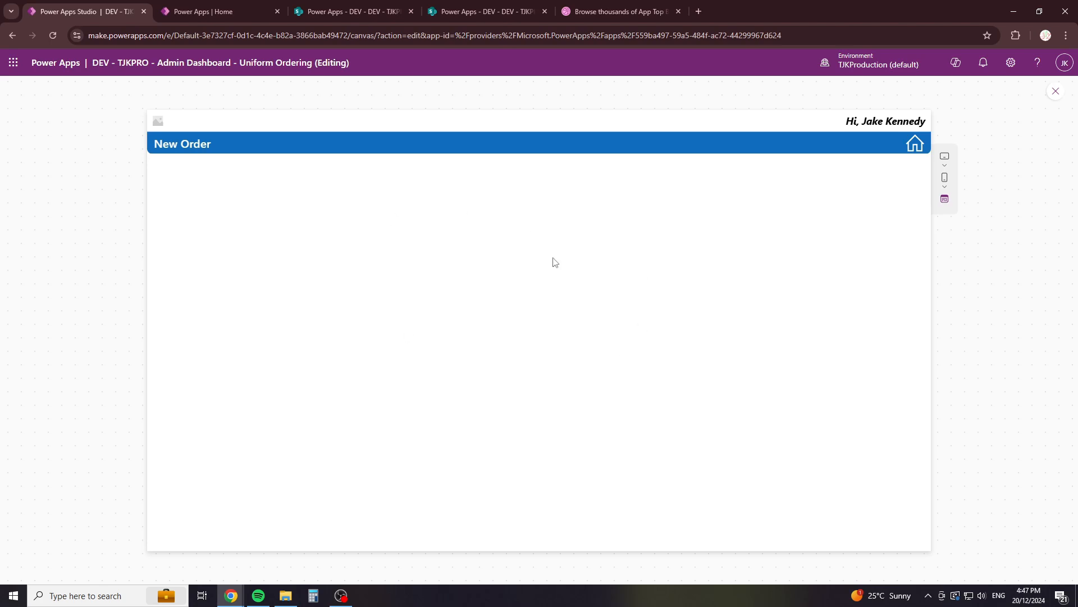
click(916, 149)
click(233, 201)
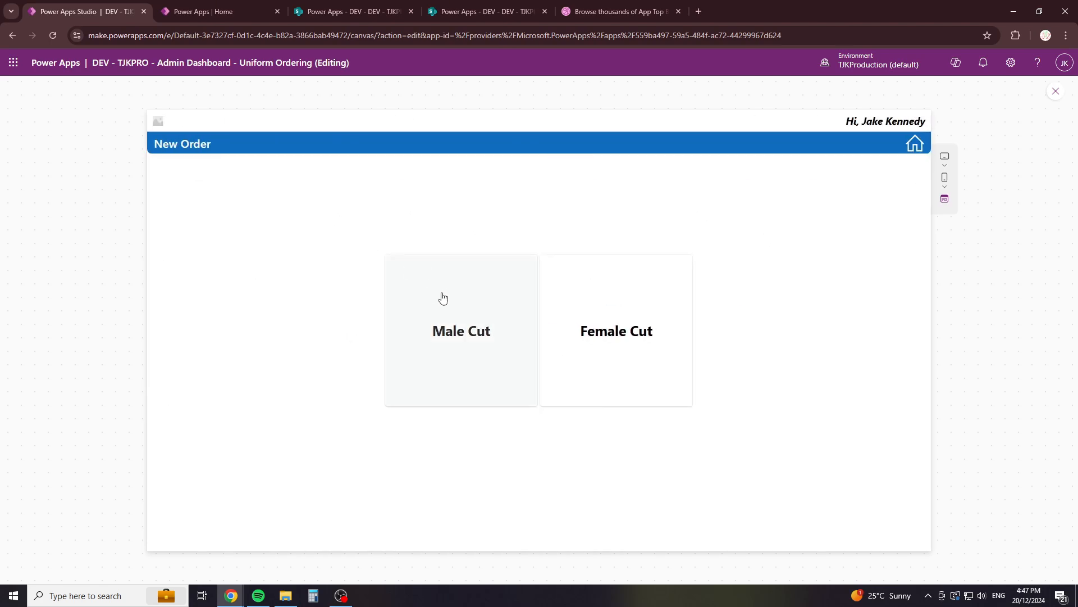
click(450, 300)
click(546, 303)
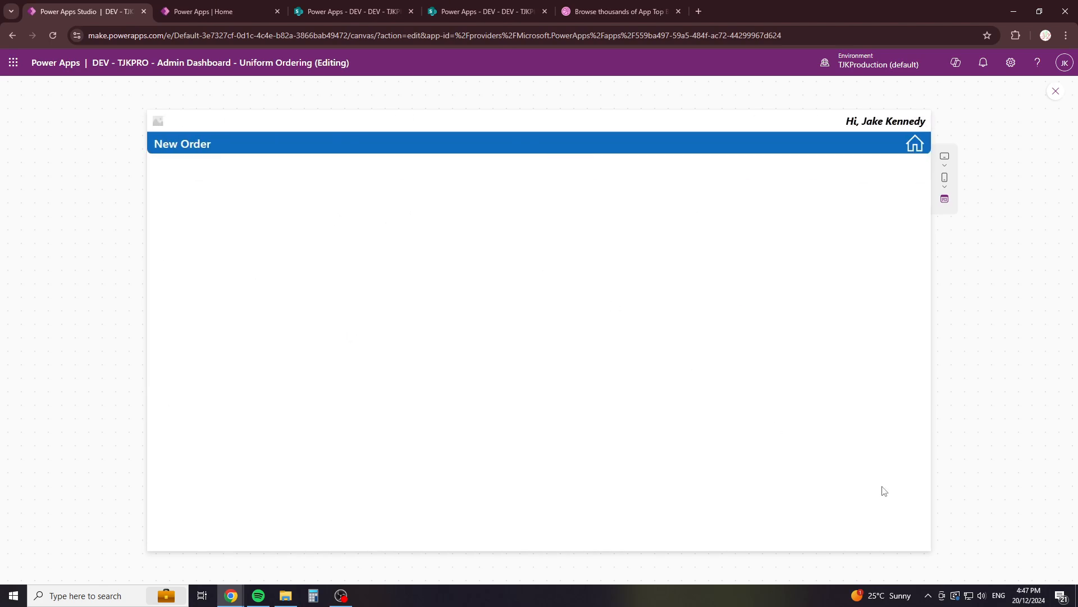
click(1056, 93)
Step: Insert a container on the New Order screen and move it below the header toward the middle
click(666, 365)
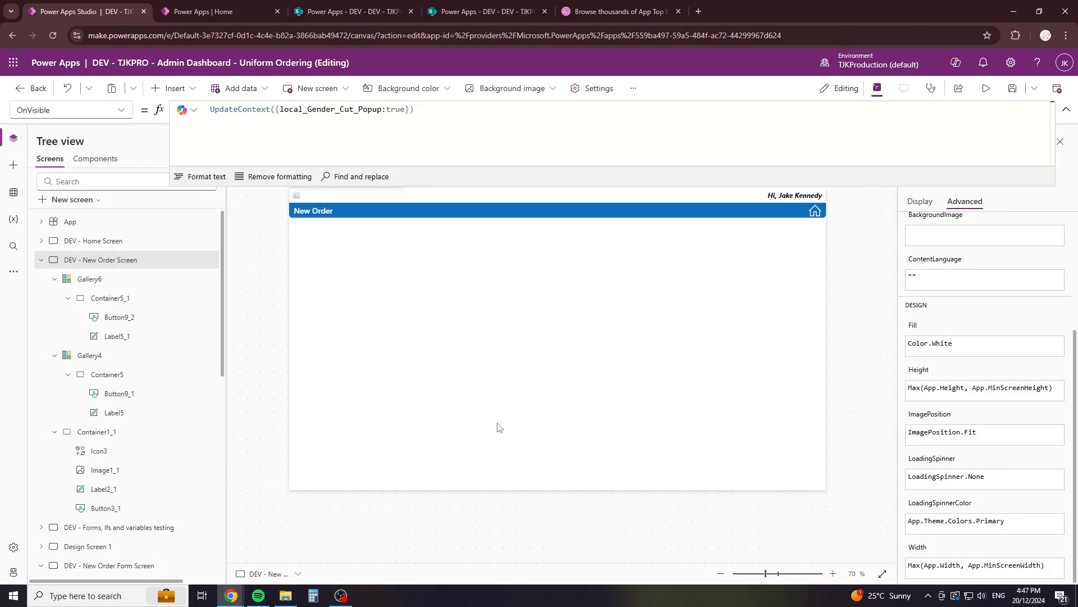
click(175, 88)
text(con)
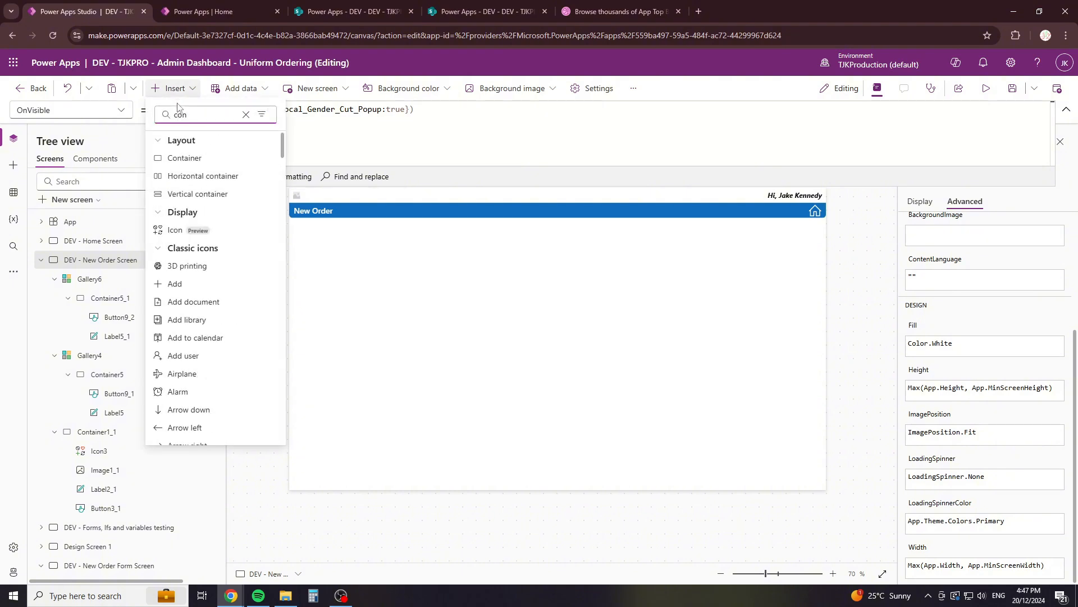
click(184, 158)
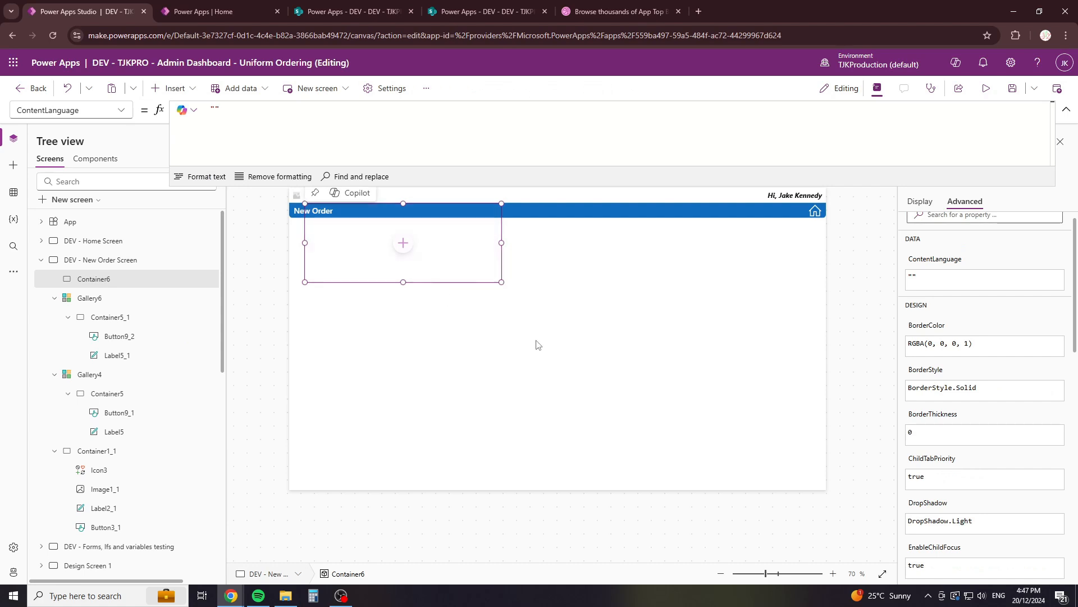
drag(494, 276, 578, 334)
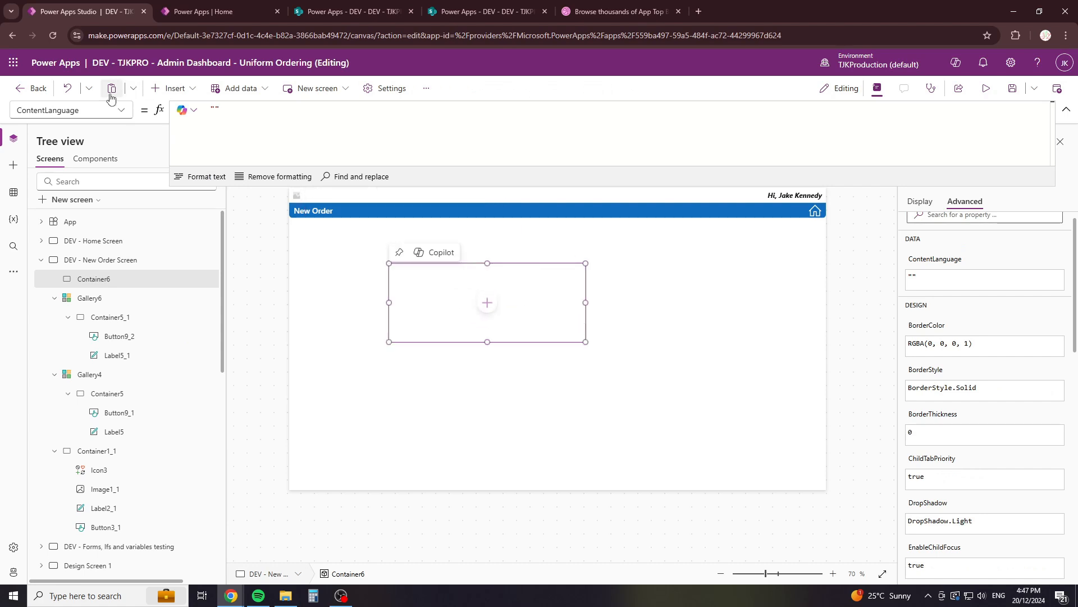
Step: Set the new container's Width property to Parent.Width/10*4
click(120, 111)
click(45, 475)
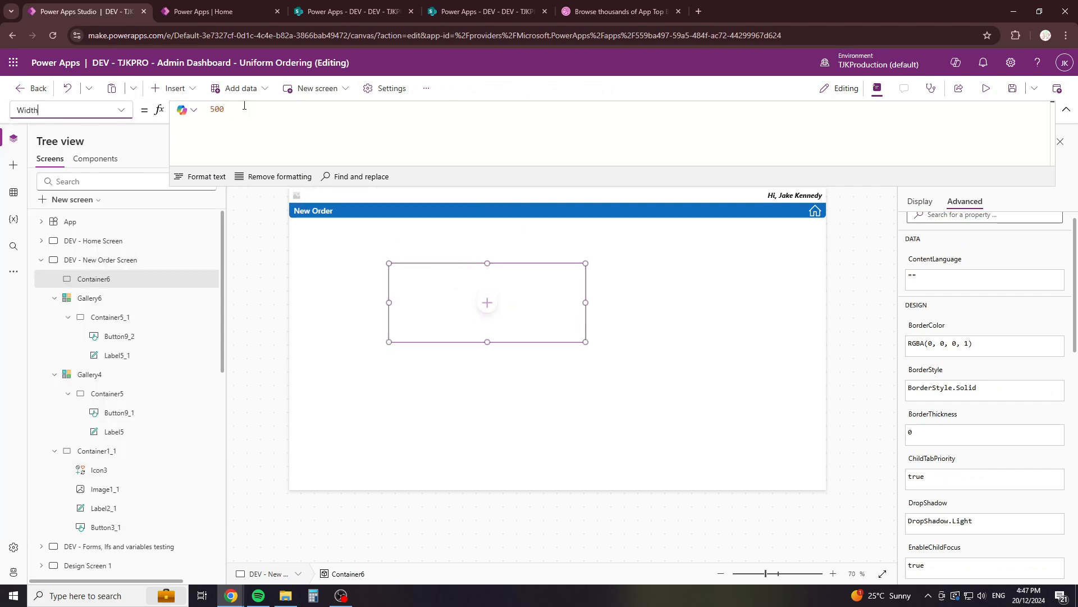
text(Parent.Width)
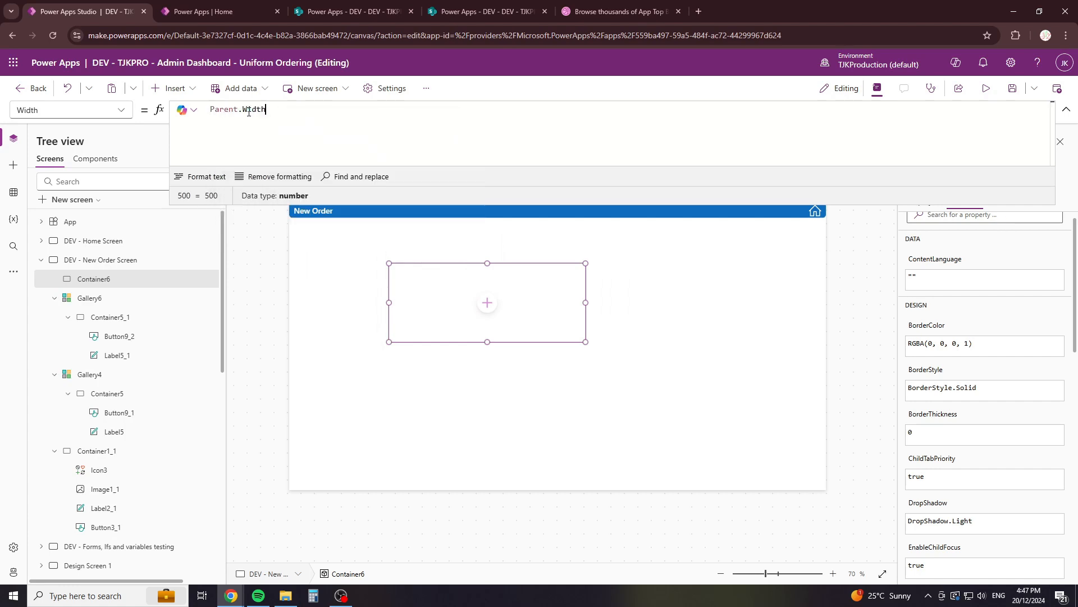
text(/10*5)
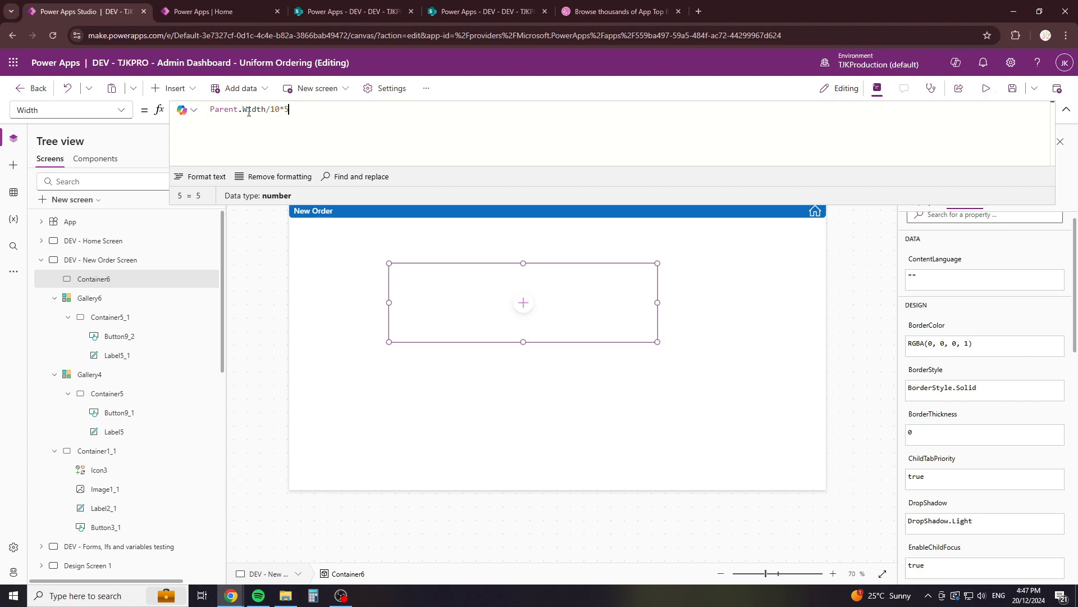
key(BackSpace)
text(4)
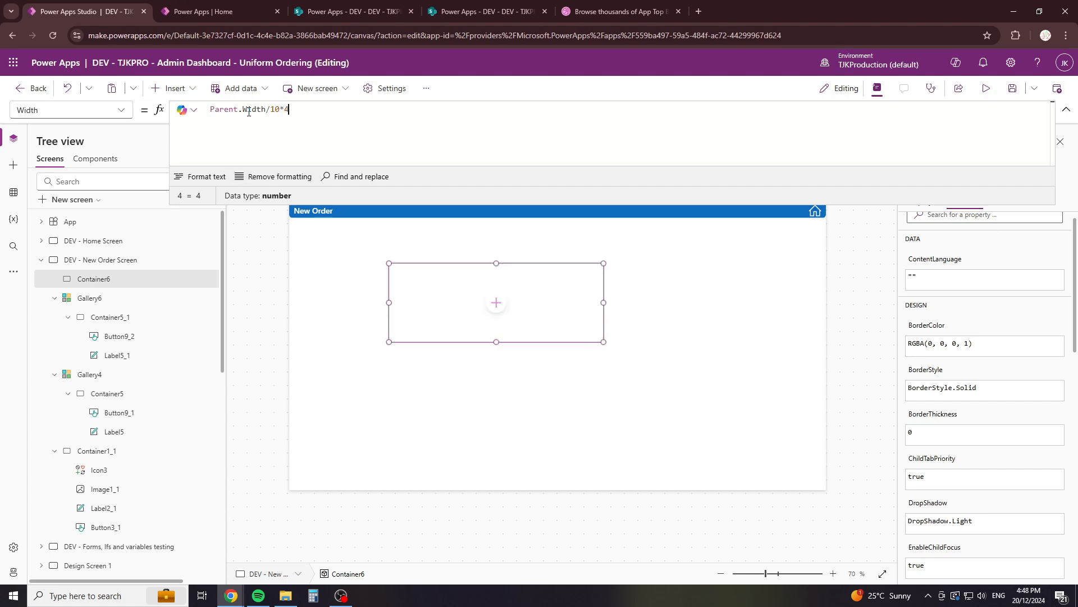
Step: Set the new container's Height property to Parent.Height/10*6.5
click(118, 114)
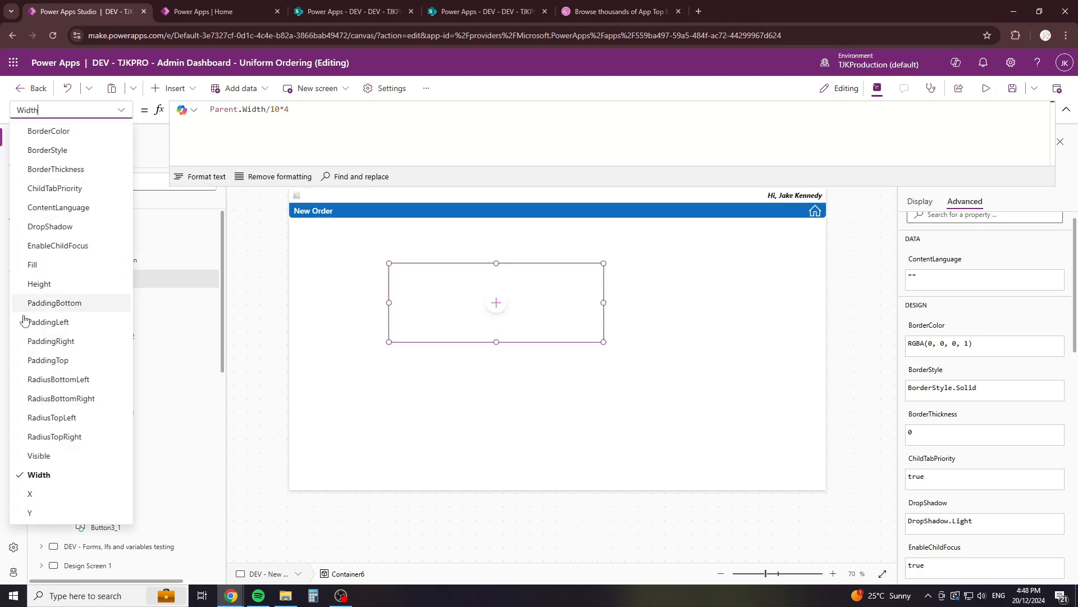
click(33, 282)
text(Parent.Height/1)
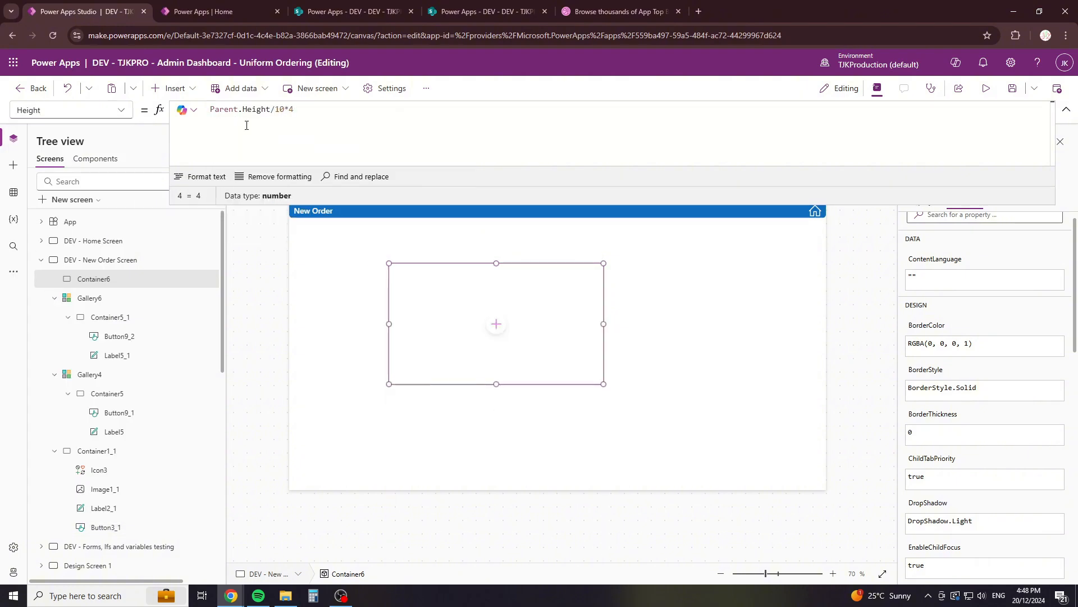
text(6)
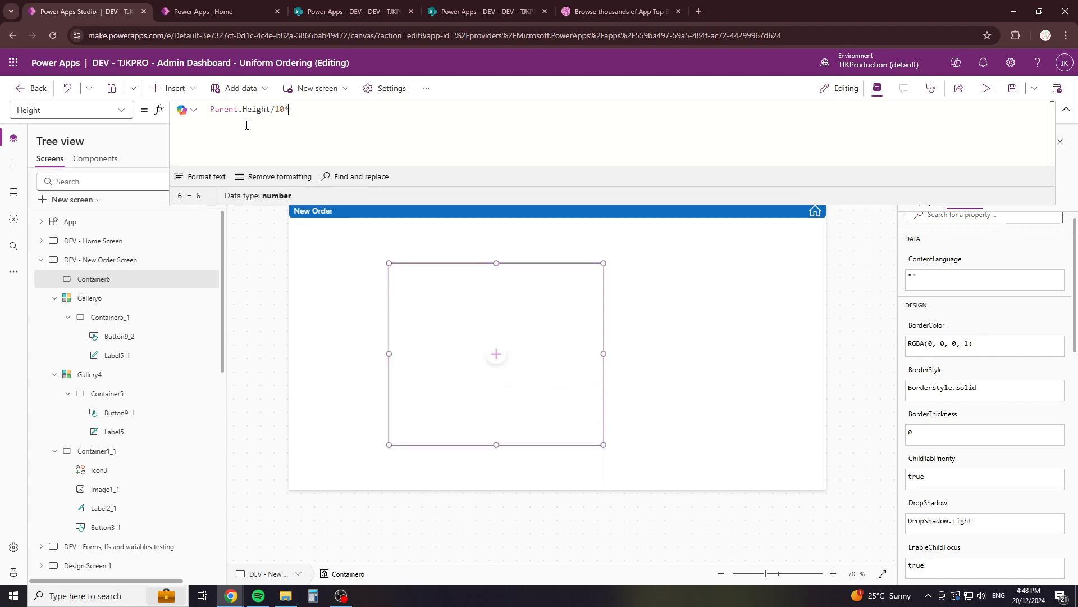
text(6.5)
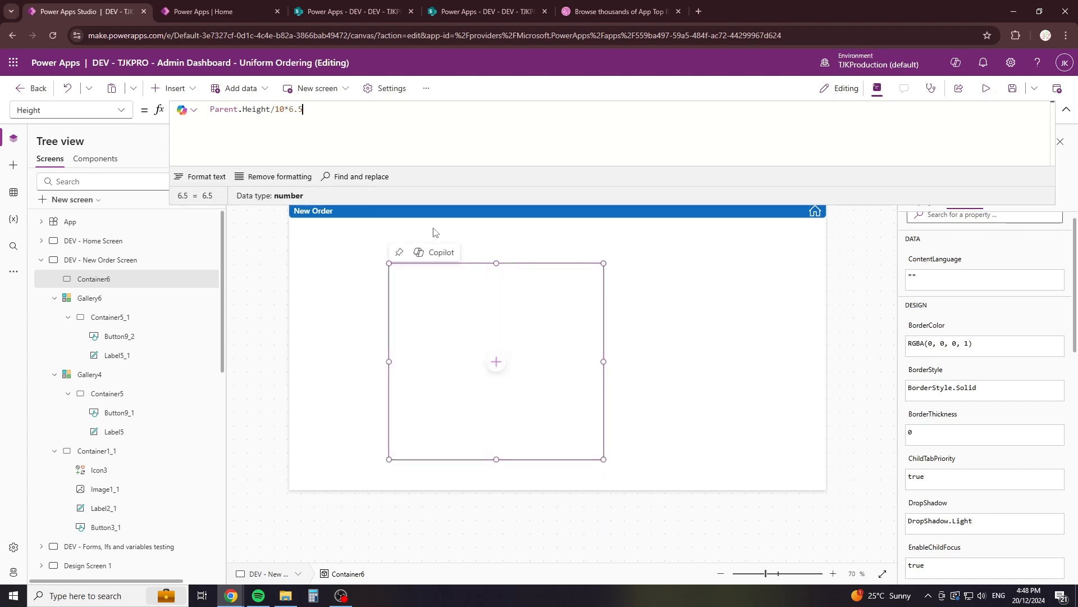
Step: Centre the container horizontally by setting its X property to Parent.Width/2-(Self.Width/2)
click(120, 110)
click(50, 495)
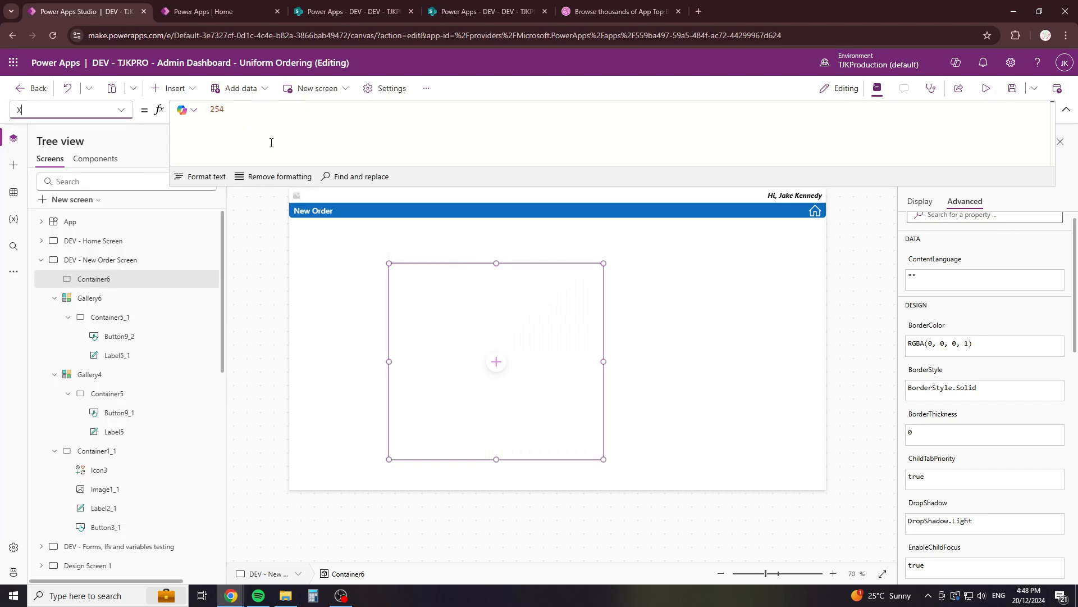
click(276, 114)
key(ctrl+a)
text(parent.Width/)
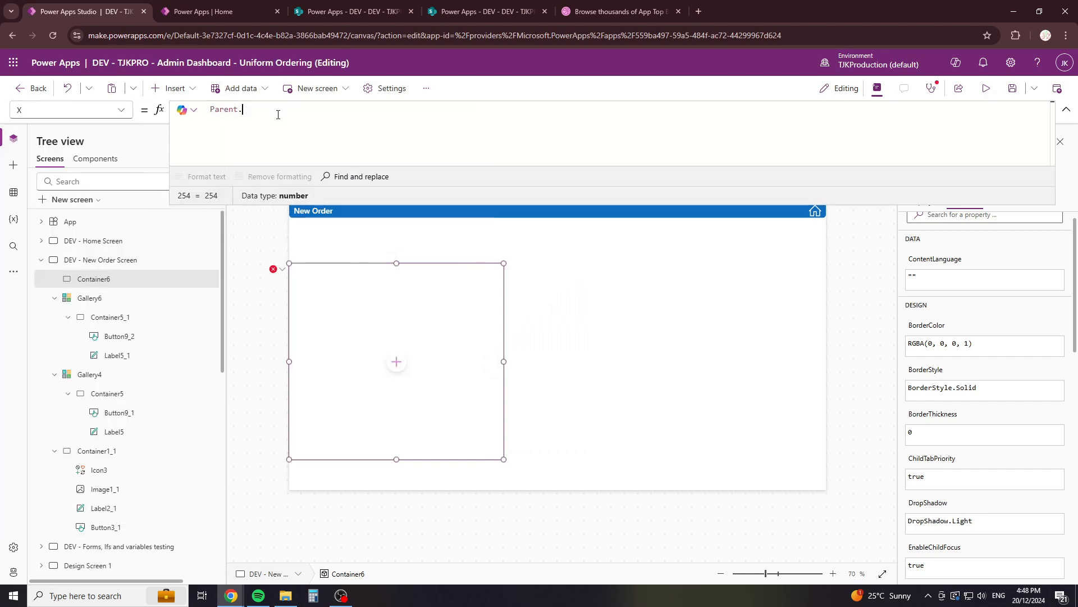
text(1)
key(BackSpace)
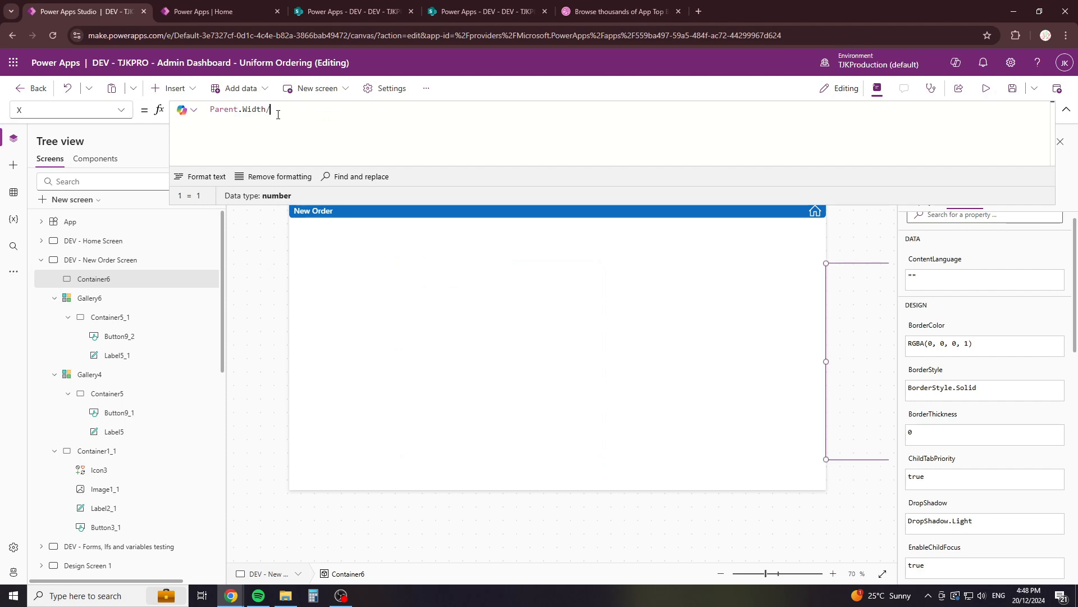
text(2-(self)
text(.Width)
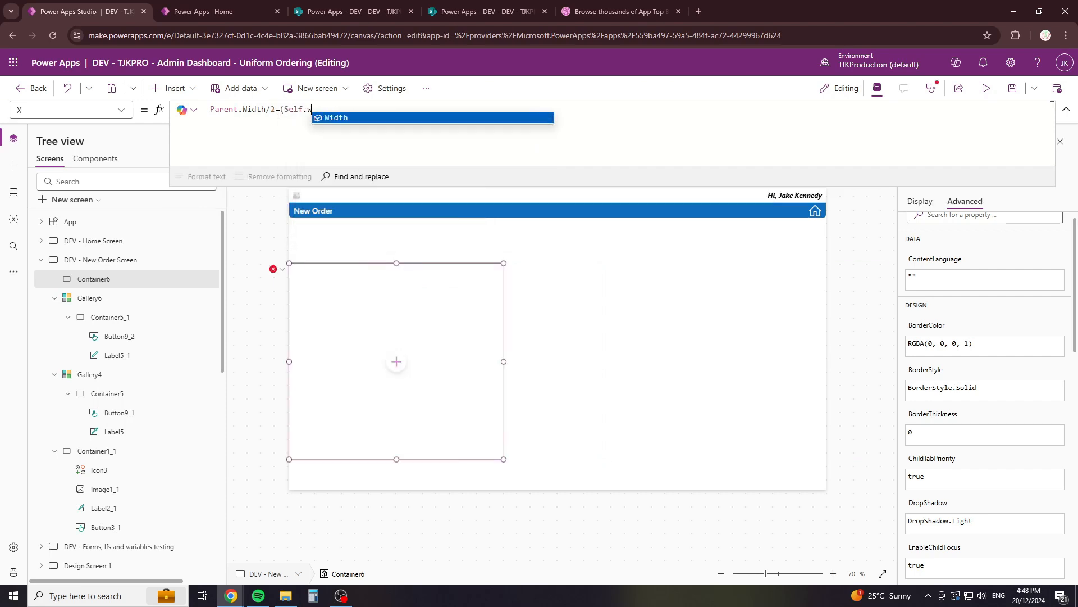
text(/2))
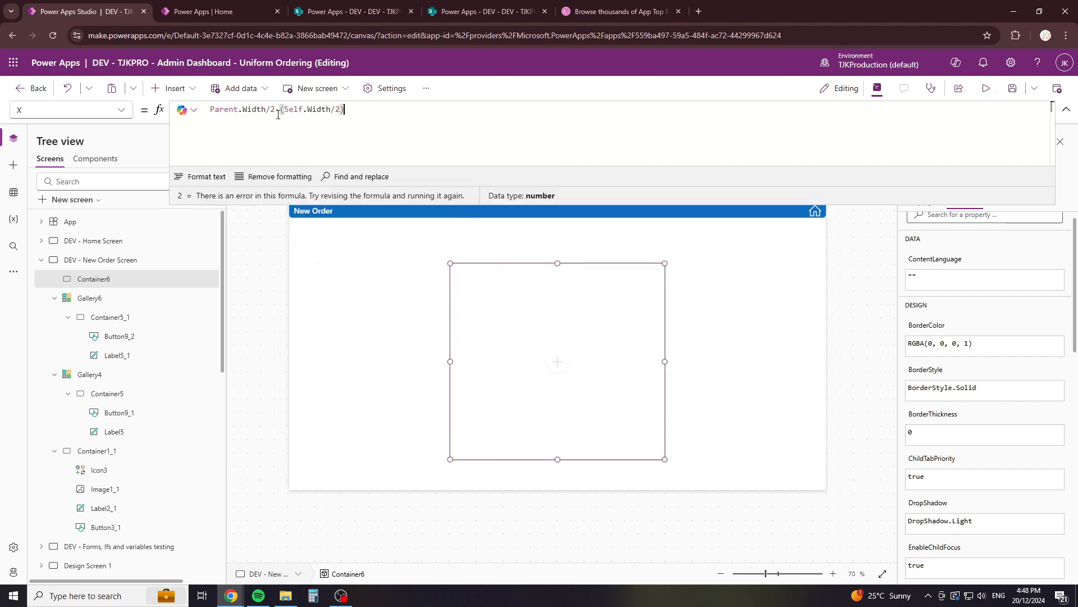
Step: Centre the container vertically by setting its Y property to Parent.Height/2-(Self.Height/2)
click(67, 111)
click(56, 510)
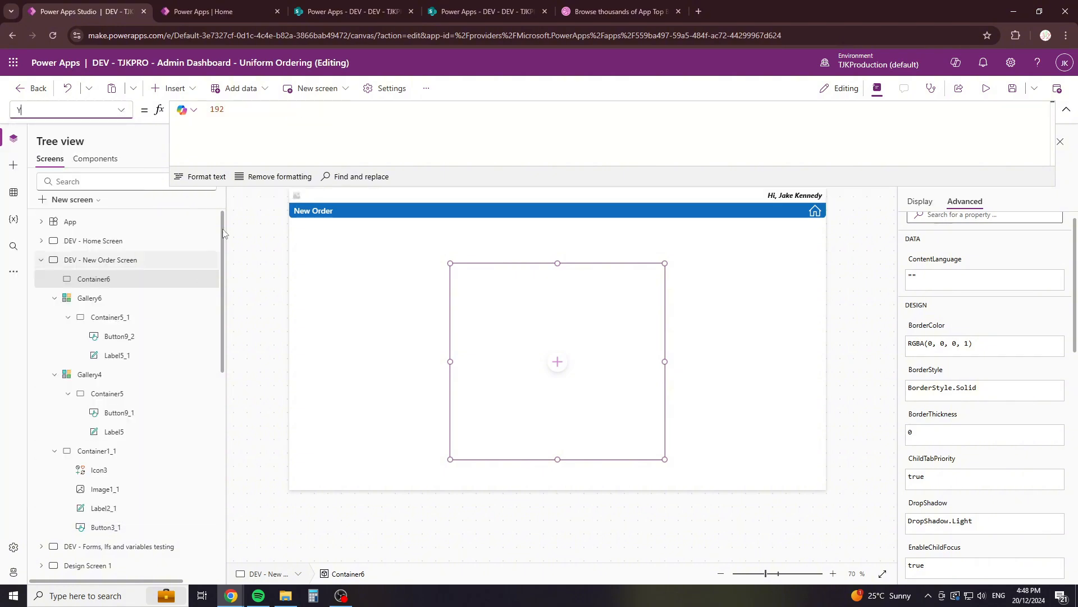
key(ctrl+a)
text(parent)
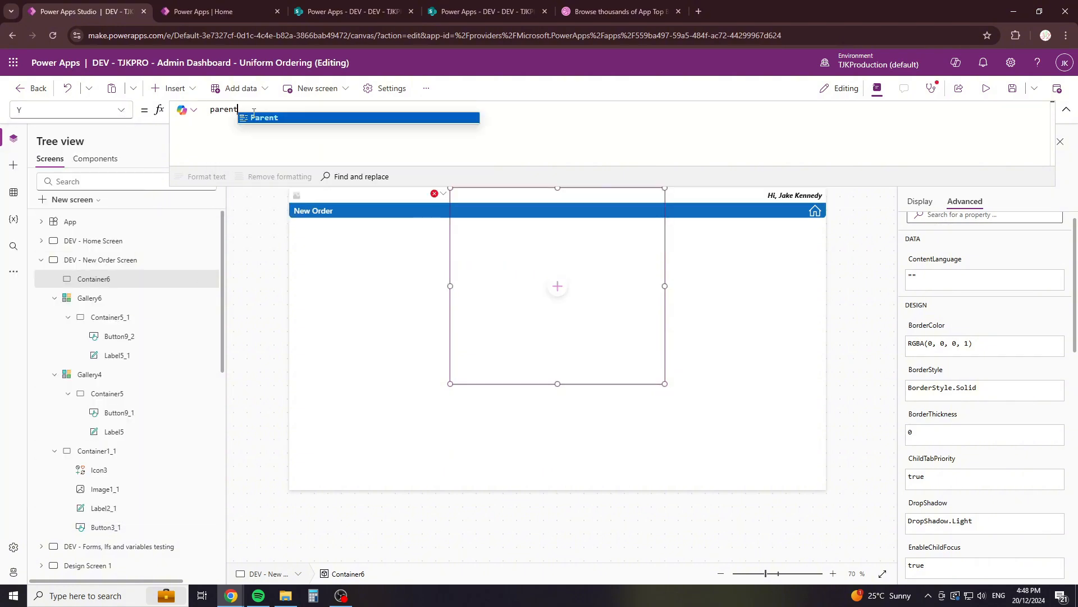
key(Tab)
text(.w)
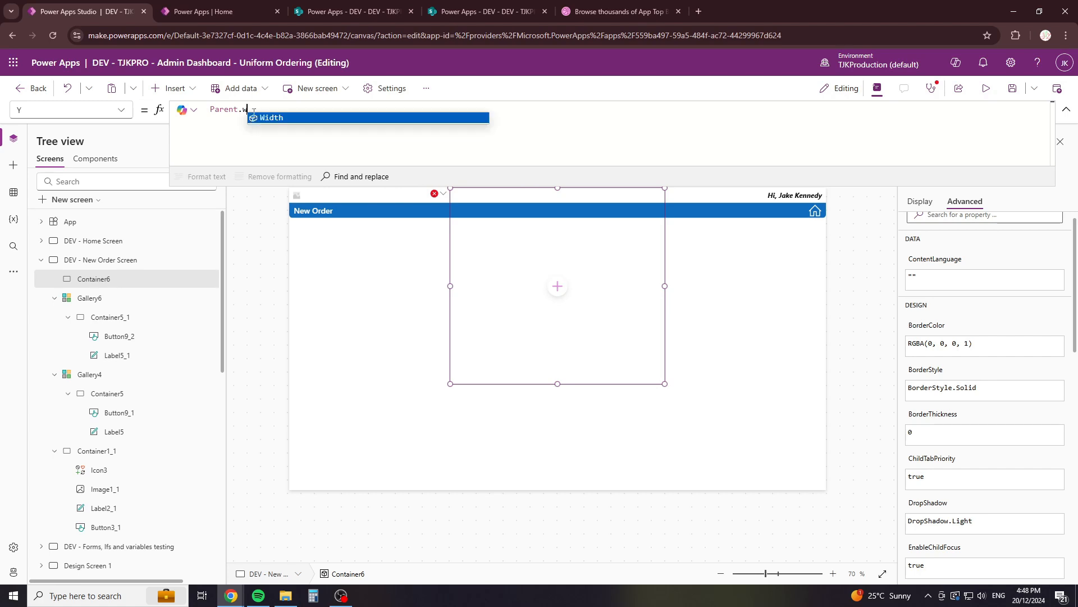
key(Tab)
text(/2-)
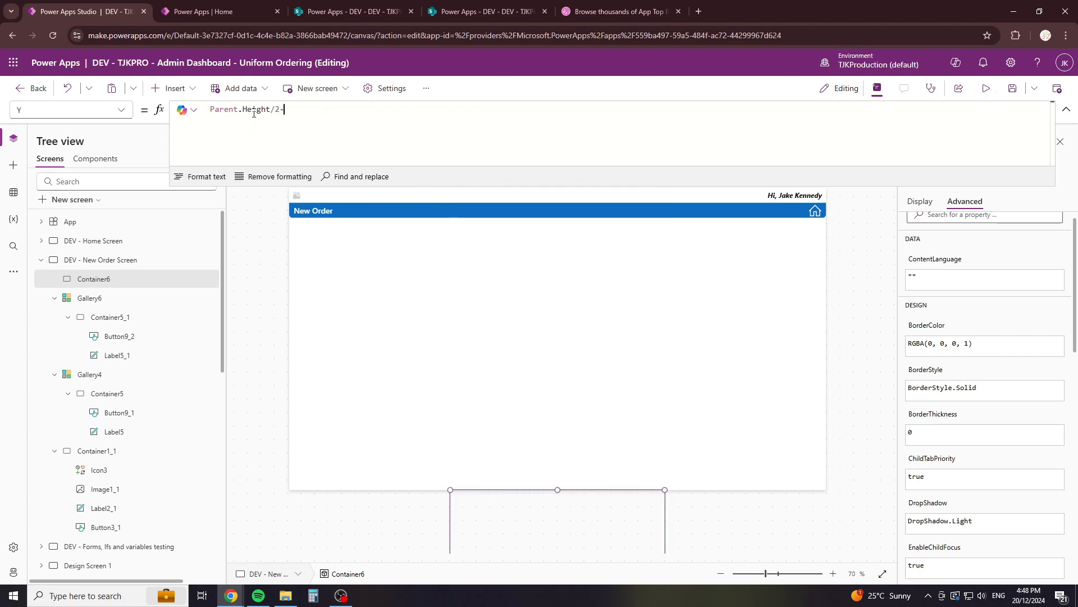
text((Self.he)
key(Tab)
text(/)
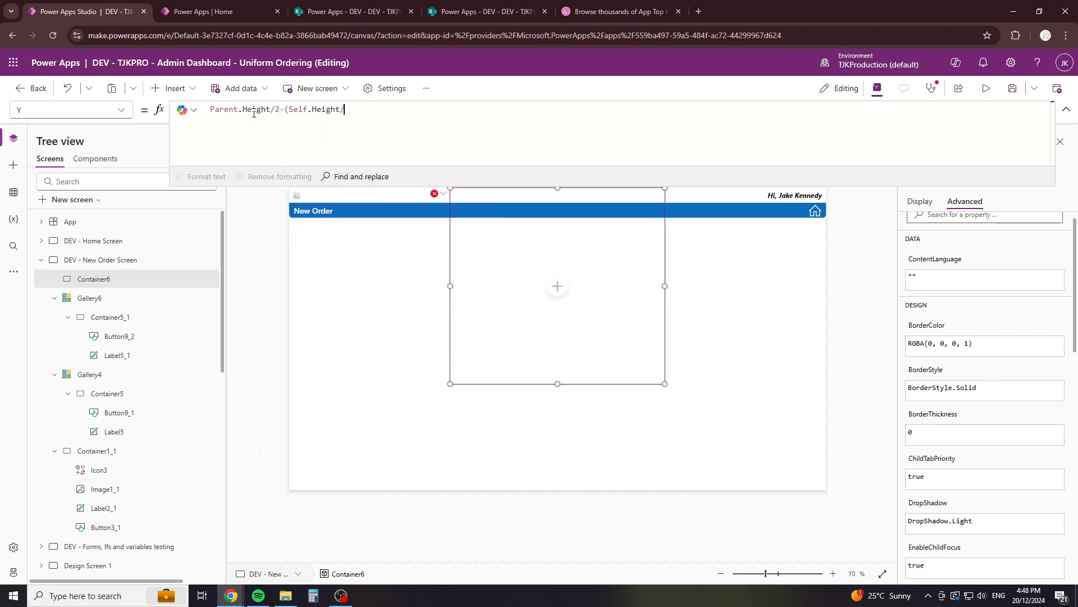
text(2))
click(695, 296)
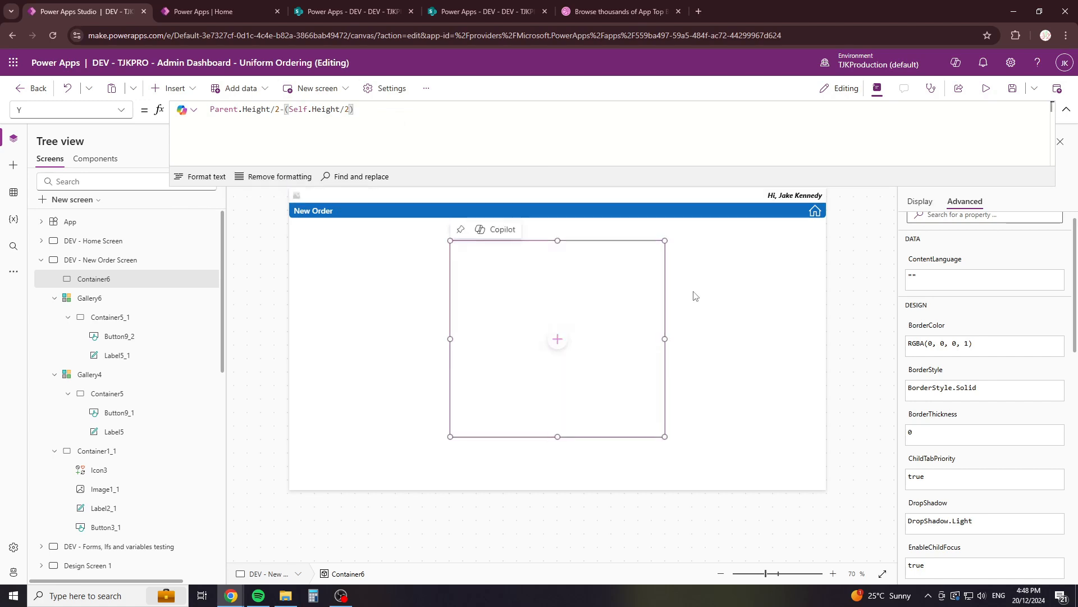
Step: Give the centred container a Regular drop shadow and a border radius of 10
click(616, 302)
click(753, 314)
click(926, 203)
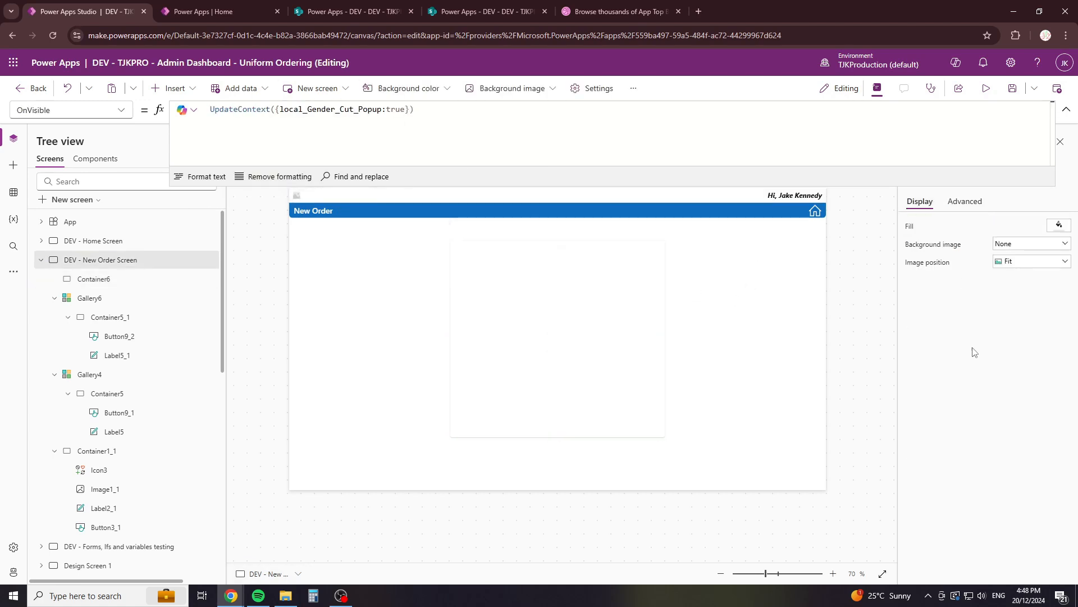
click(621, 332)
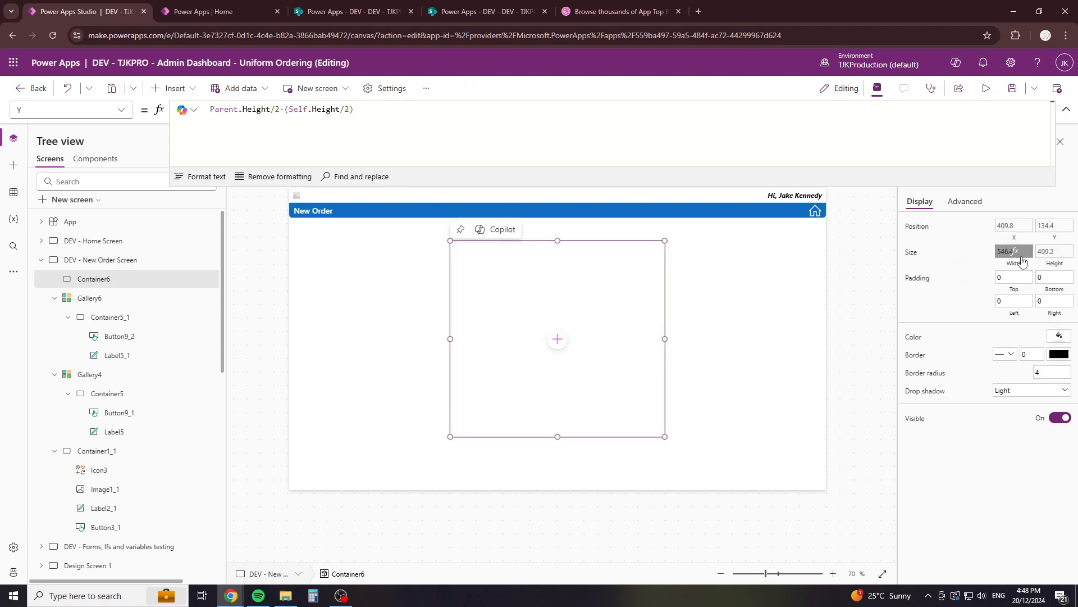
click(1030, 391)
click(1016, 444)
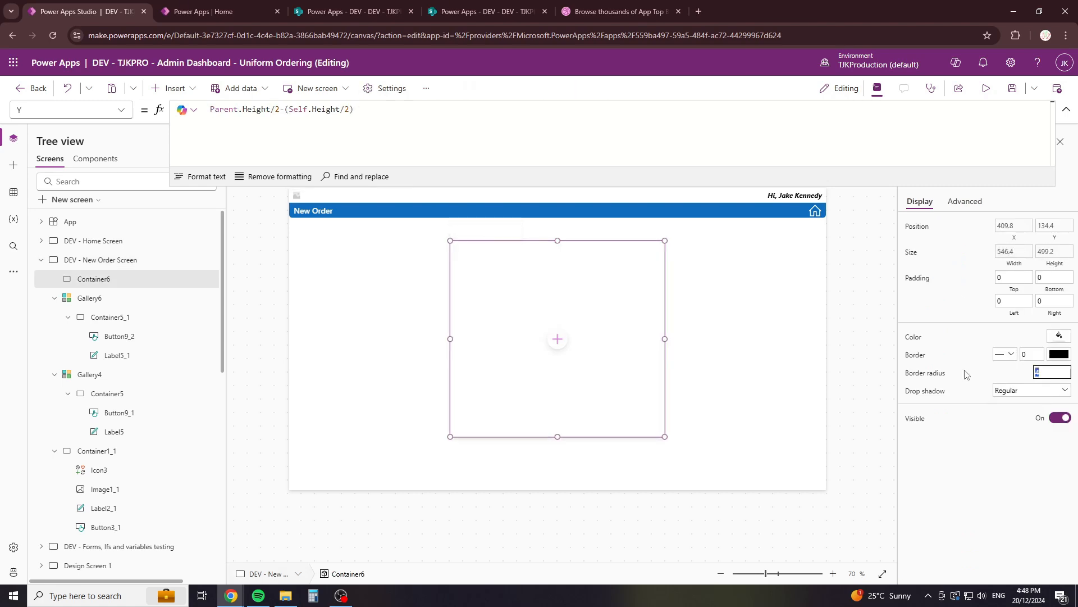
text(10)
click(742, 319)
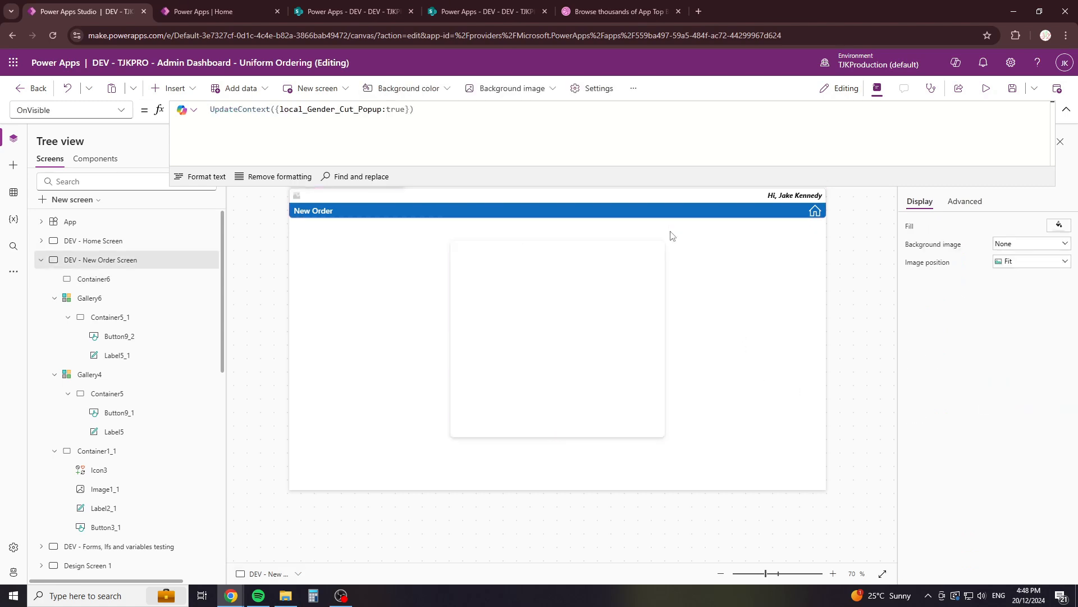
Step: Insert a classic button inside the centred container
click(480, 400)
click(189, 95)
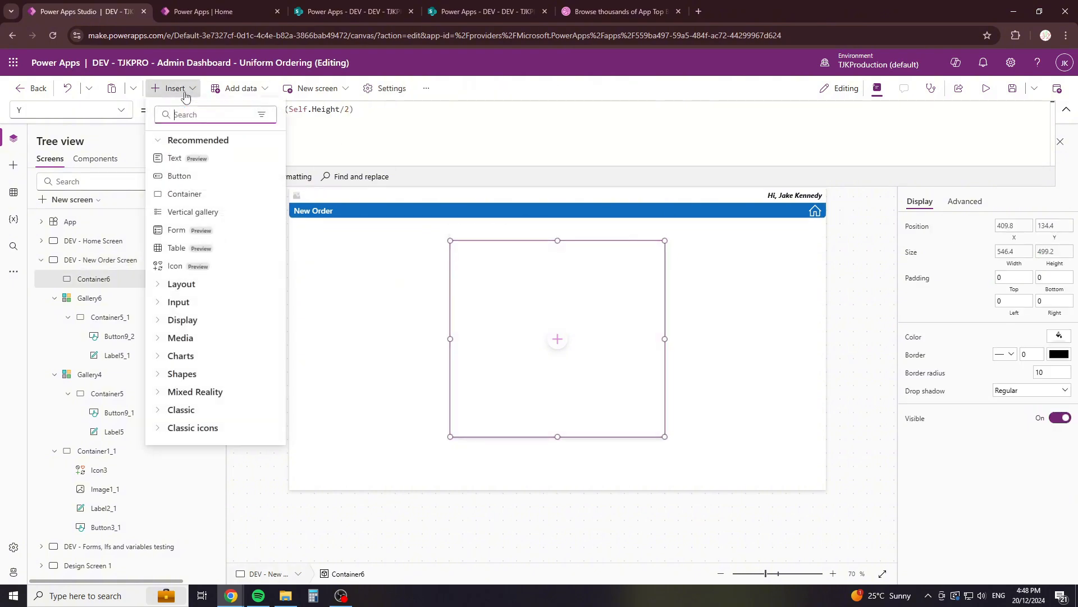
text(butotn)
key(BackSpace)
key(BackSpace)
key(BackSpace)
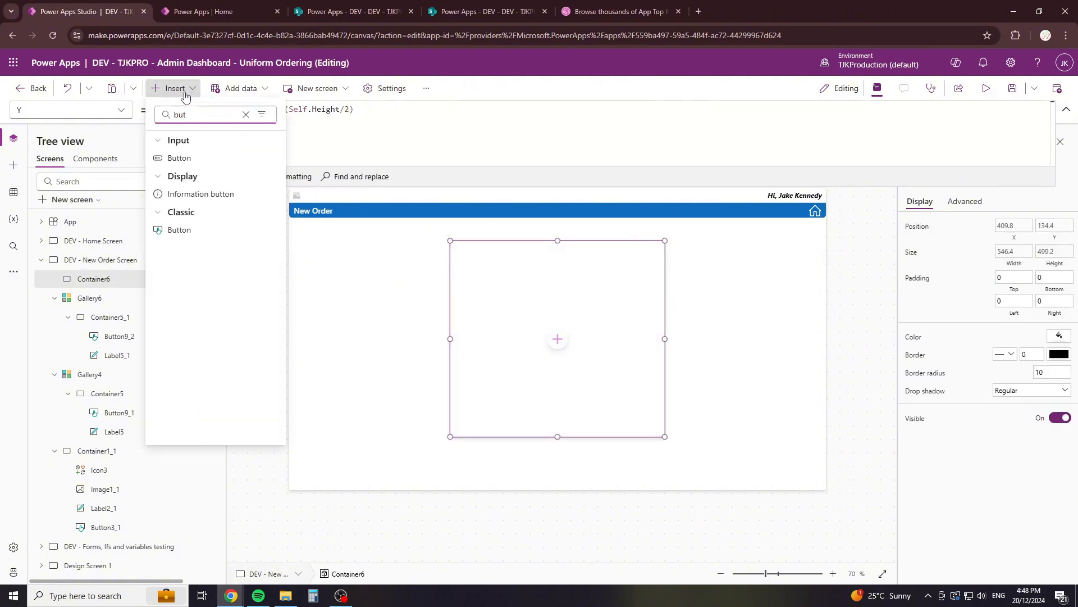
click(184, 230)
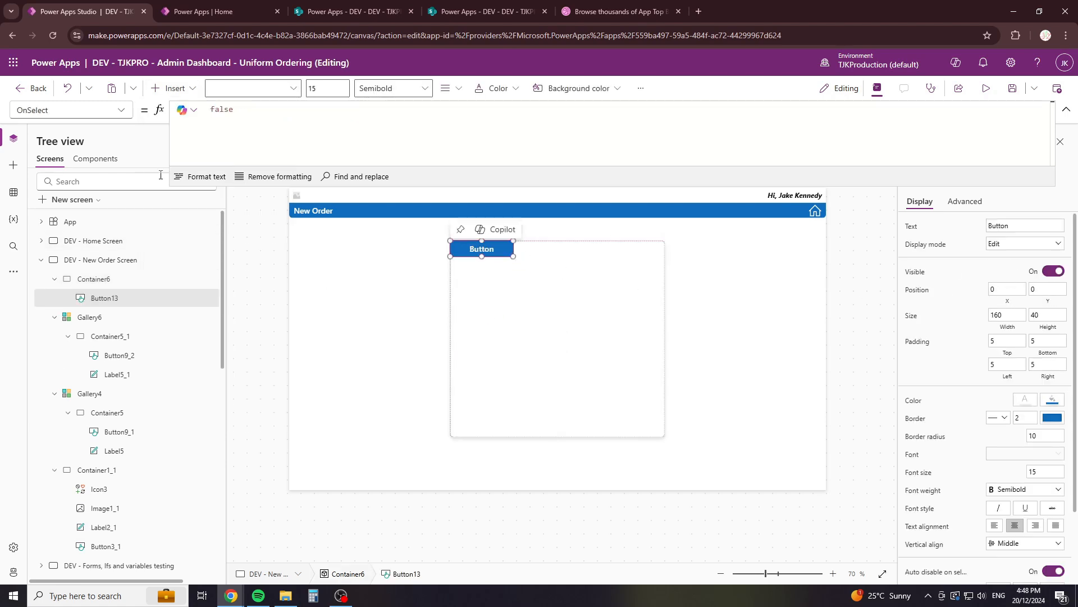
Step: Make the new button span the container by setting its Width property to Parent.Width
click(67, 110)
scroll(73, 461, down, 8)
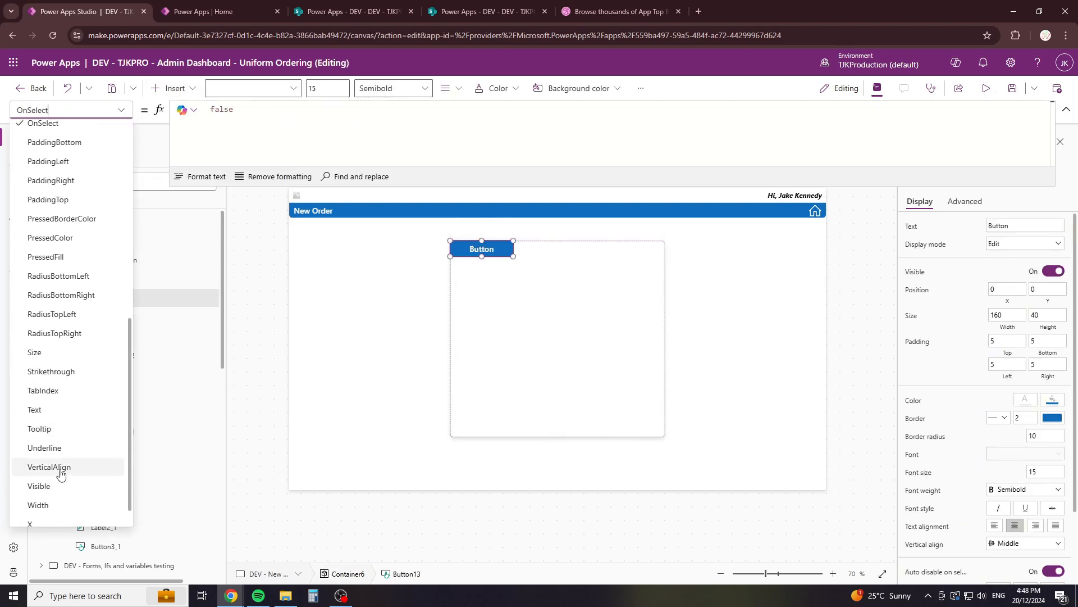
click(39, 505)
click(249, 113)
key(ctrl+a)
text(pa)
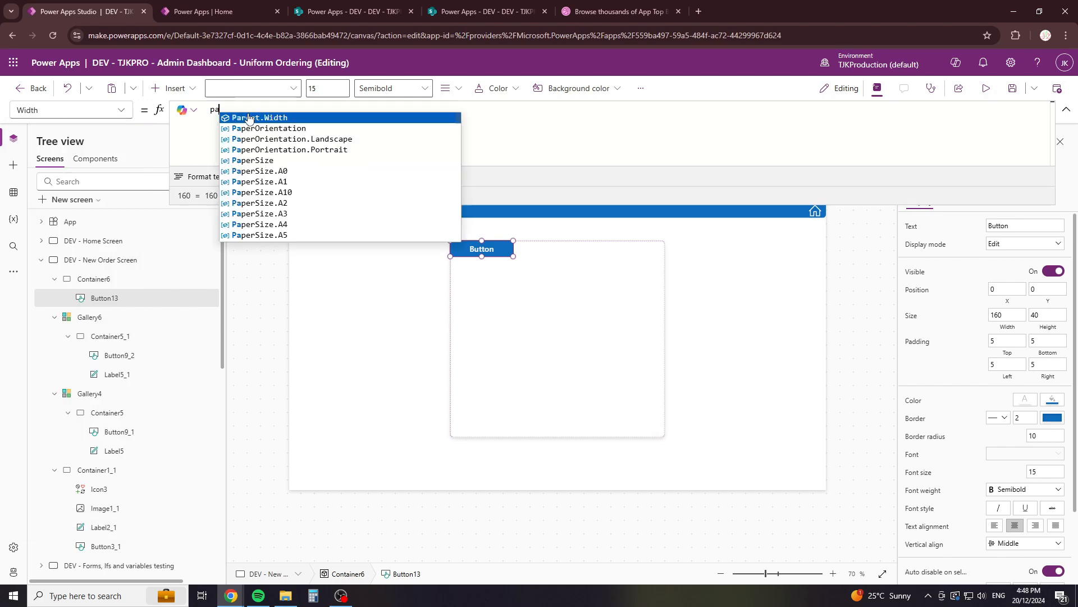
click(249, 117)
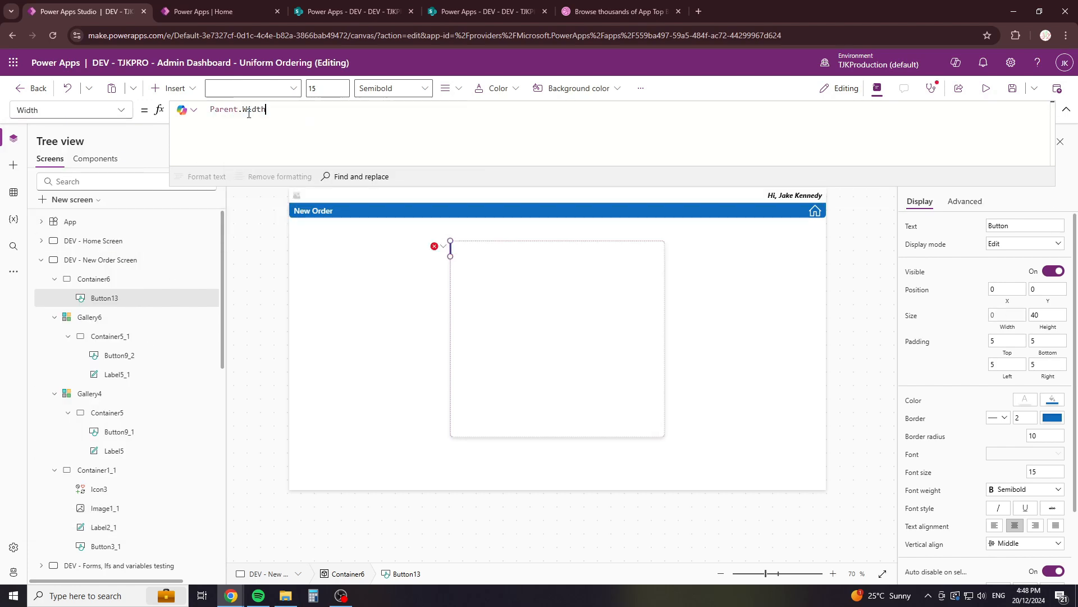
Step: Set the container button's display mode to View, its border radius to 0 and its font size to 18
click(1005, 244)
click(1000, 285)
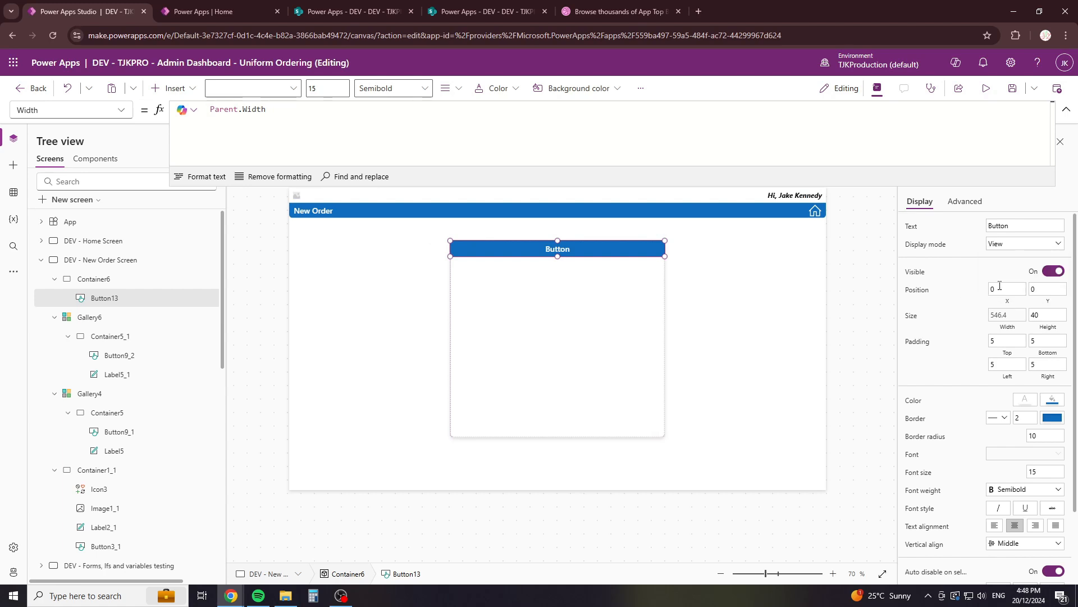
key(alt)
scroll(1011, 494, down, 2)
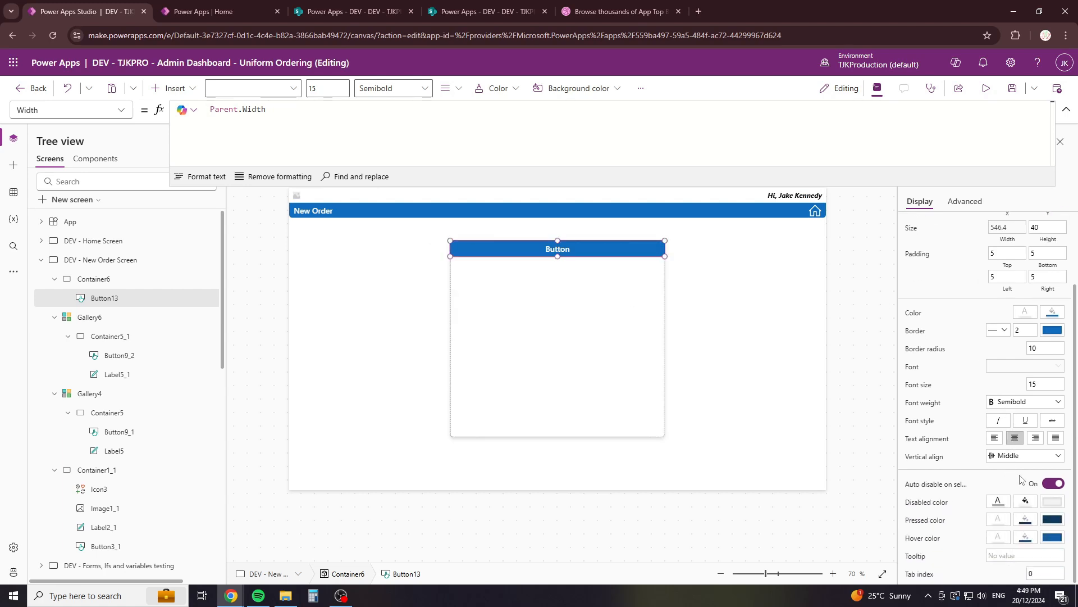
click(1042, 350)
text(18)
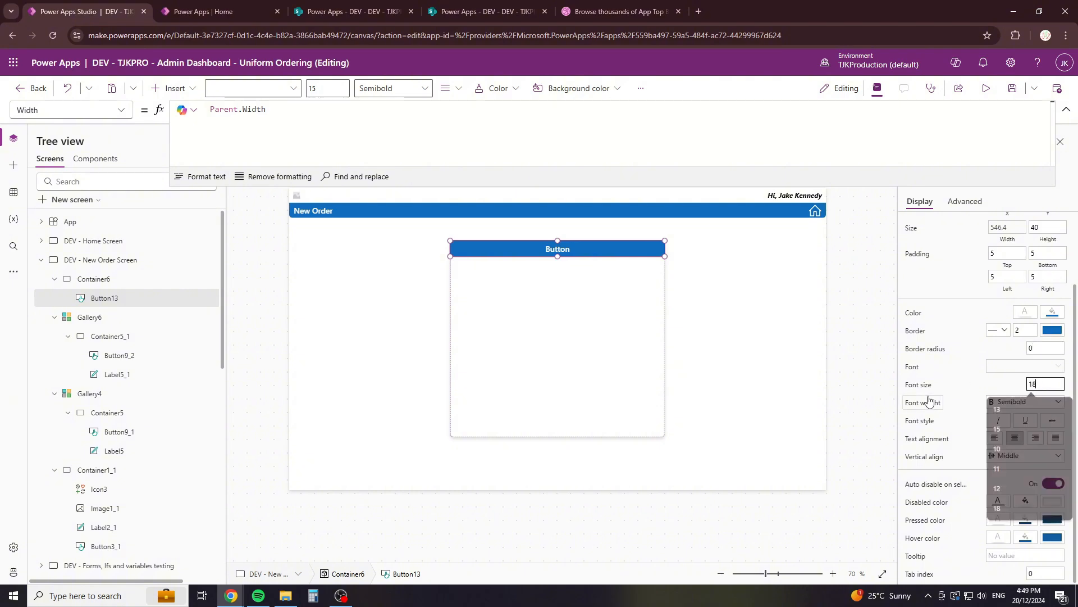
Step: Make the container button's text bold and change it to Location
scroll(998, 227, up, 3)
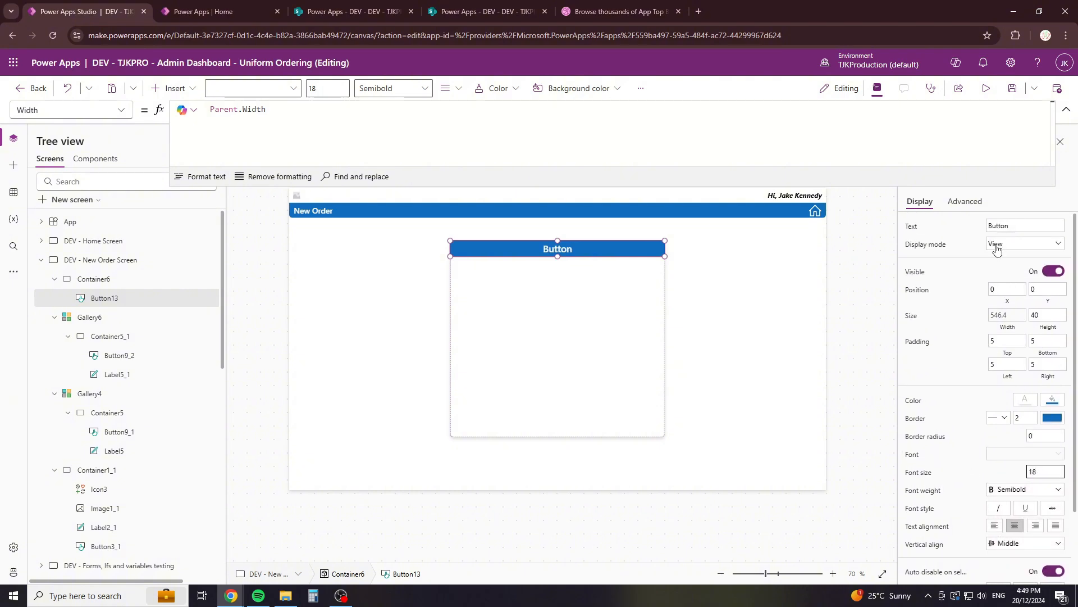
scroll(1017, 378, down, 2)
click(1022, 399)
click(1006, 419)
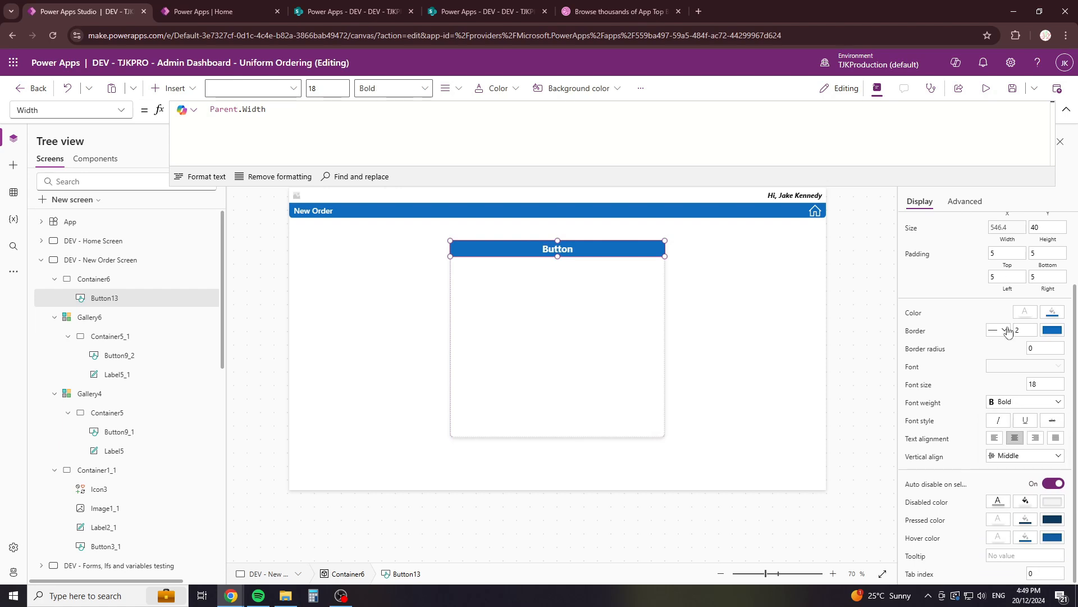
scroll(992, 237, up, 2)
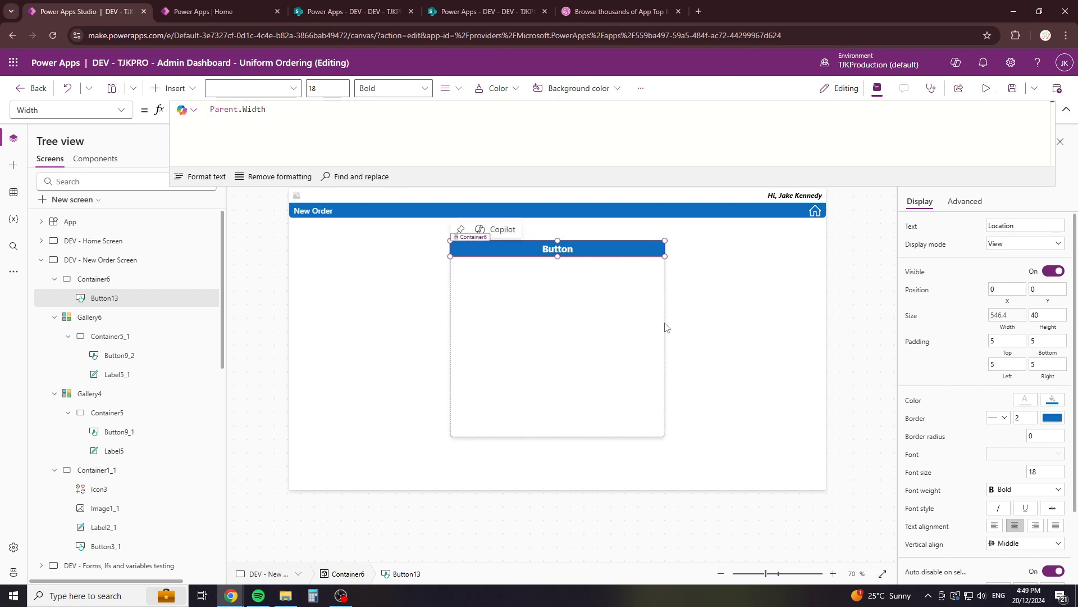
Step: Insert a blank gallery inside the container with the Location header
click(484, 299)
click(187, 93)
text(g)
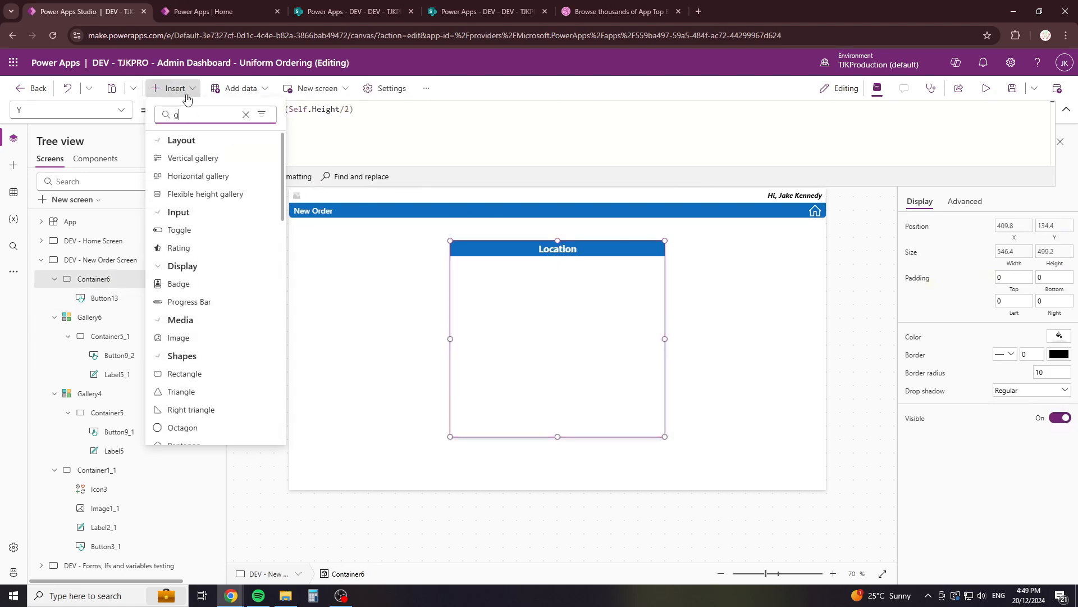
text(al)
click(211, 247)
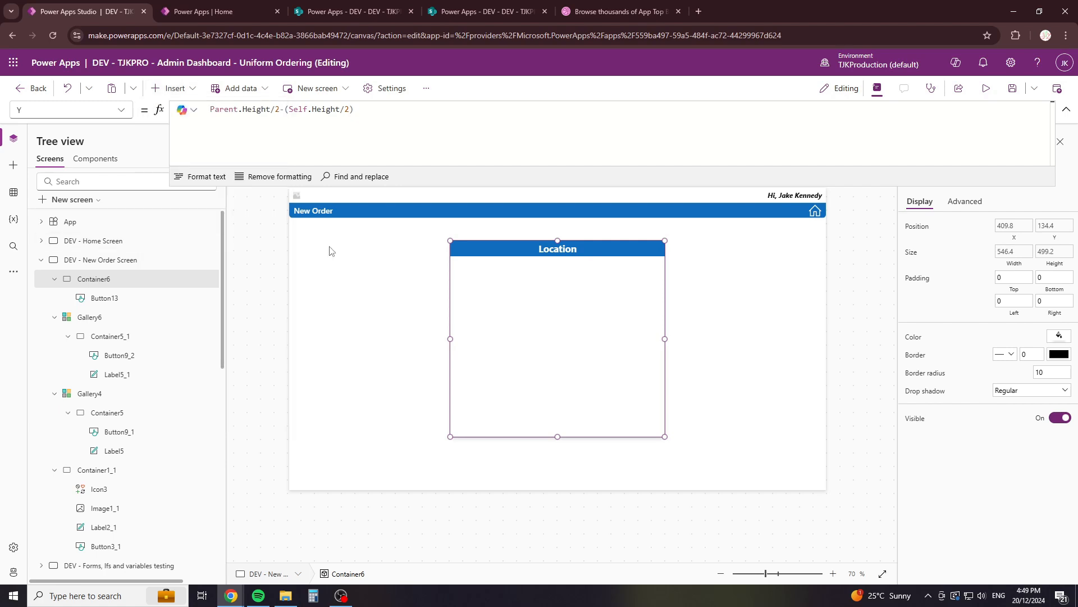
click(121, 111)
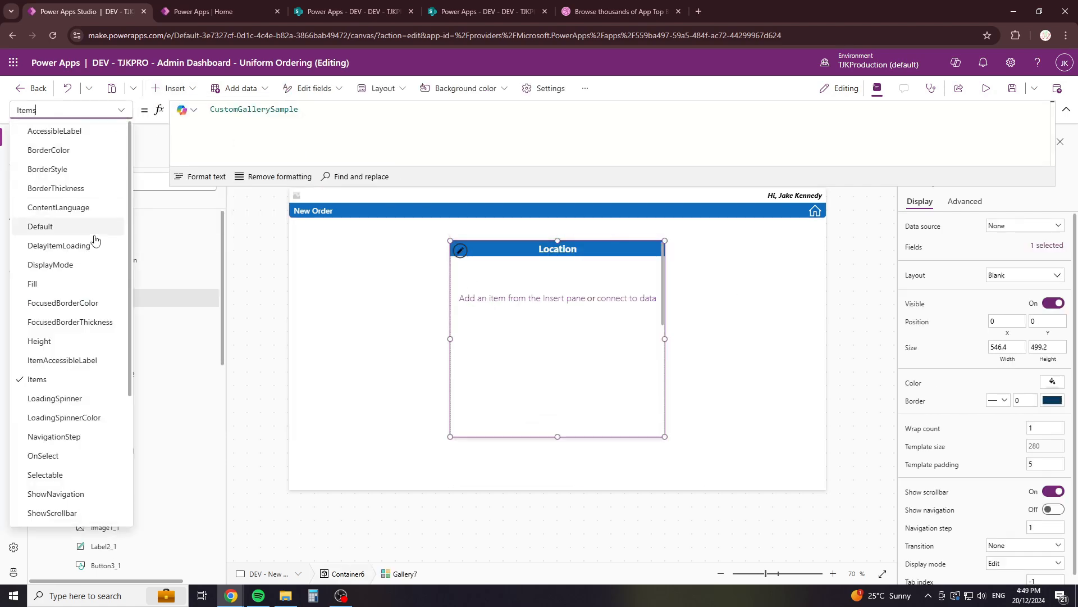
click(612, 261)
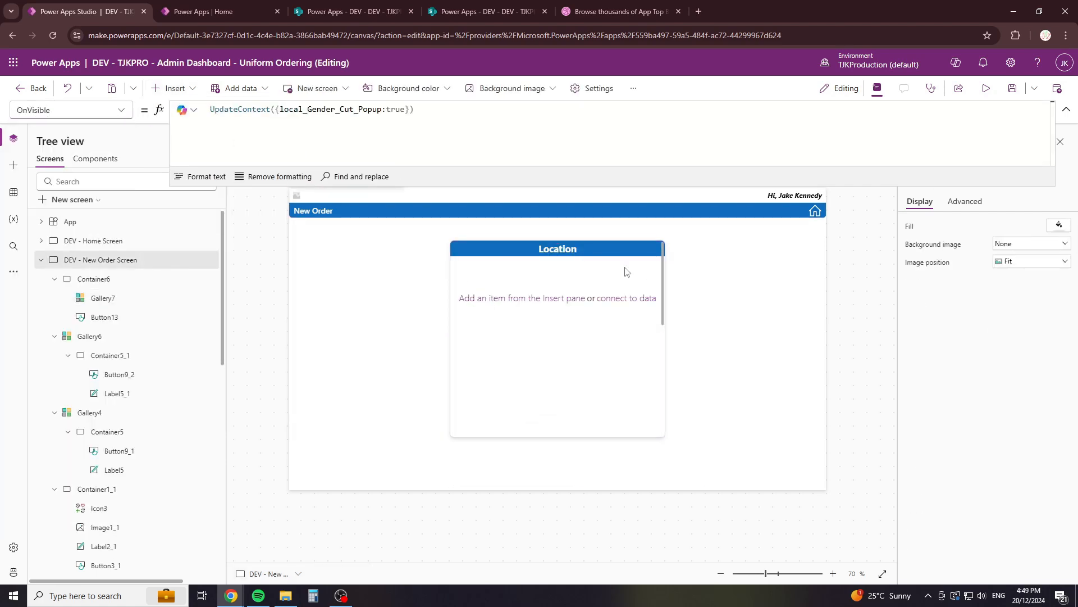
Step: Lower the top edge of the Location gallery to Y 194, leaving it 304 high and uncovering the header
click(601, 264)
click(487, 370)
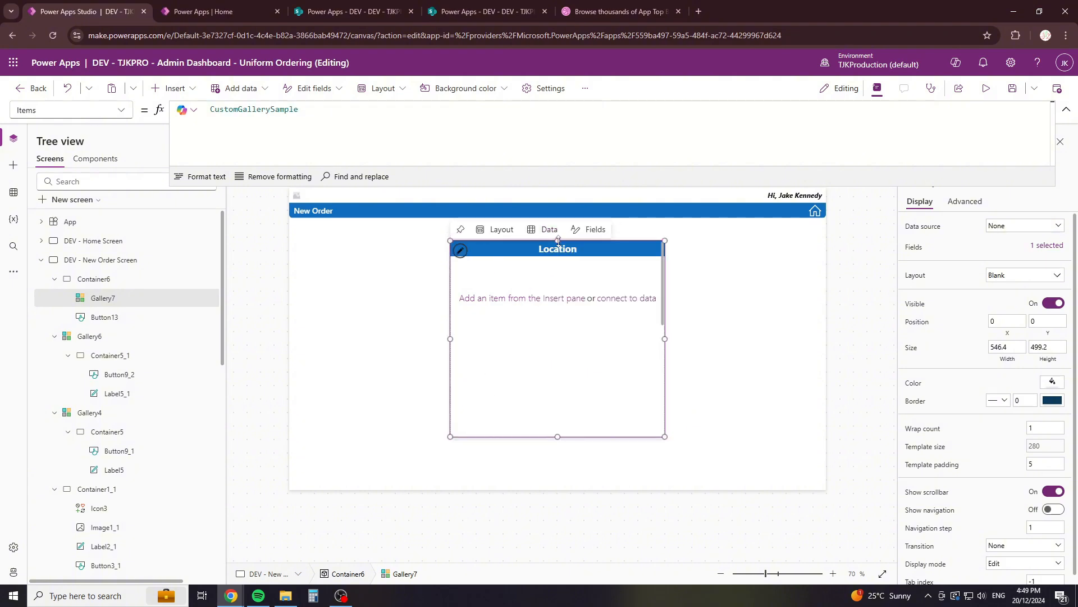
Step: Set the Location header button's Height property to Parent.Height/10*0.8
click(614, 247)
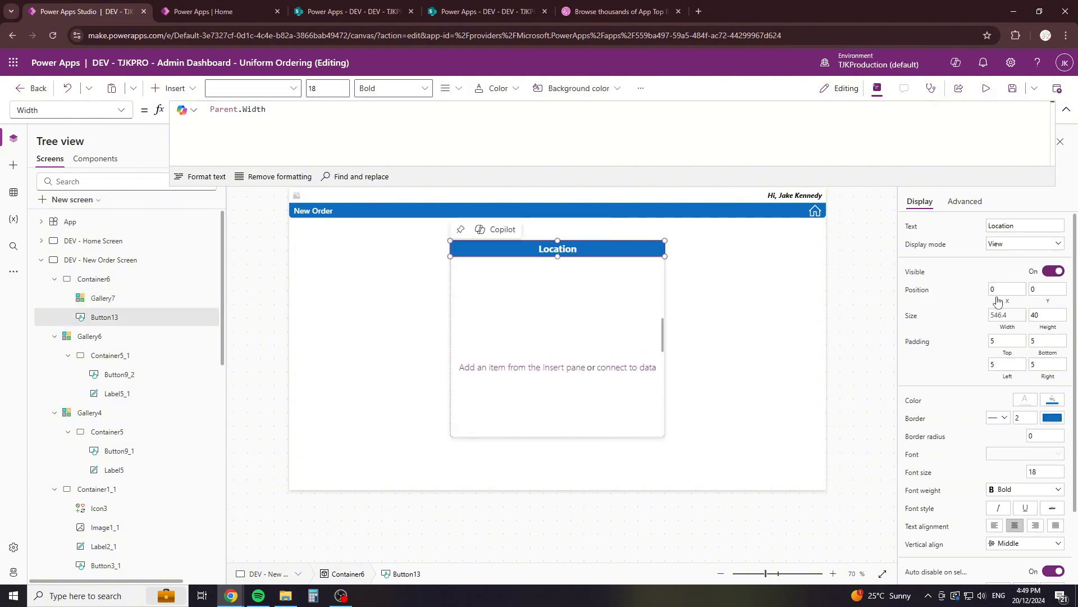
click(119, 110)
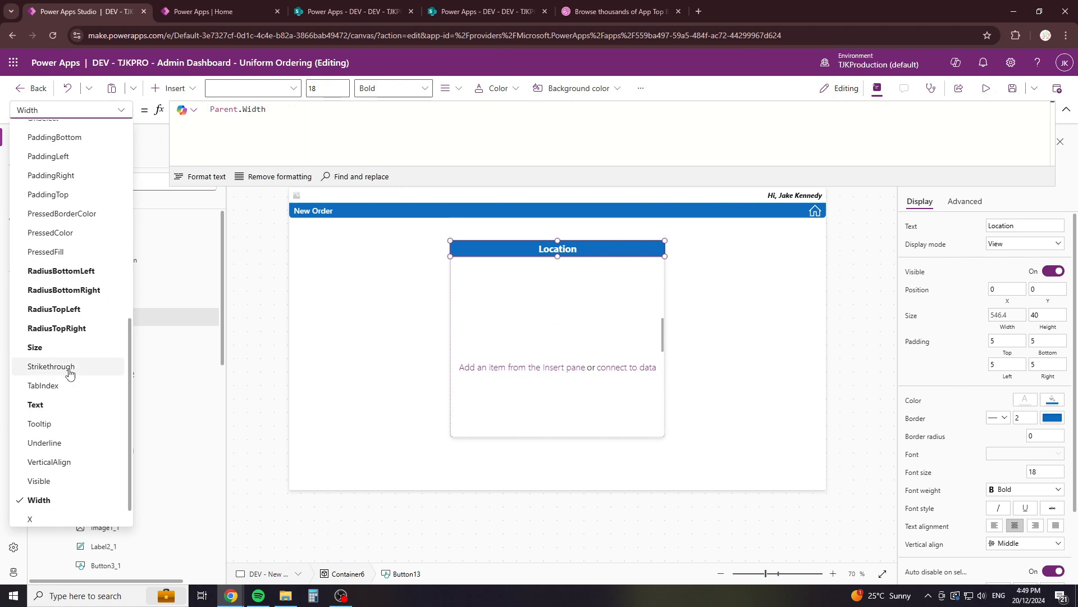
scroll(51, 193, up, 6)
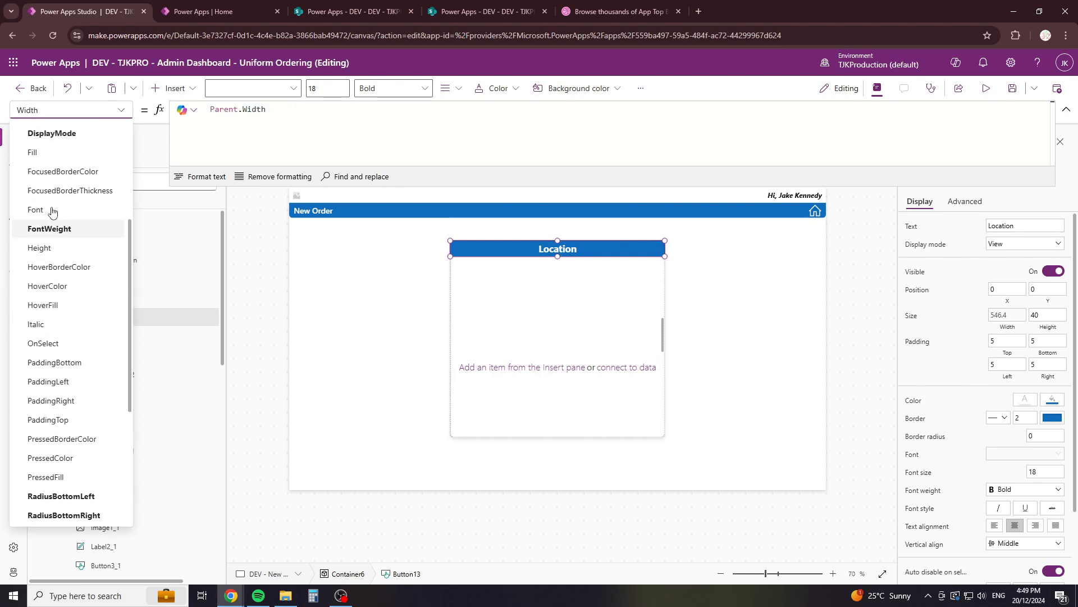
click(49, 282)
click(262, 128)
key(BackSpace)
key(BackSpace)
text(Parent.Height/)
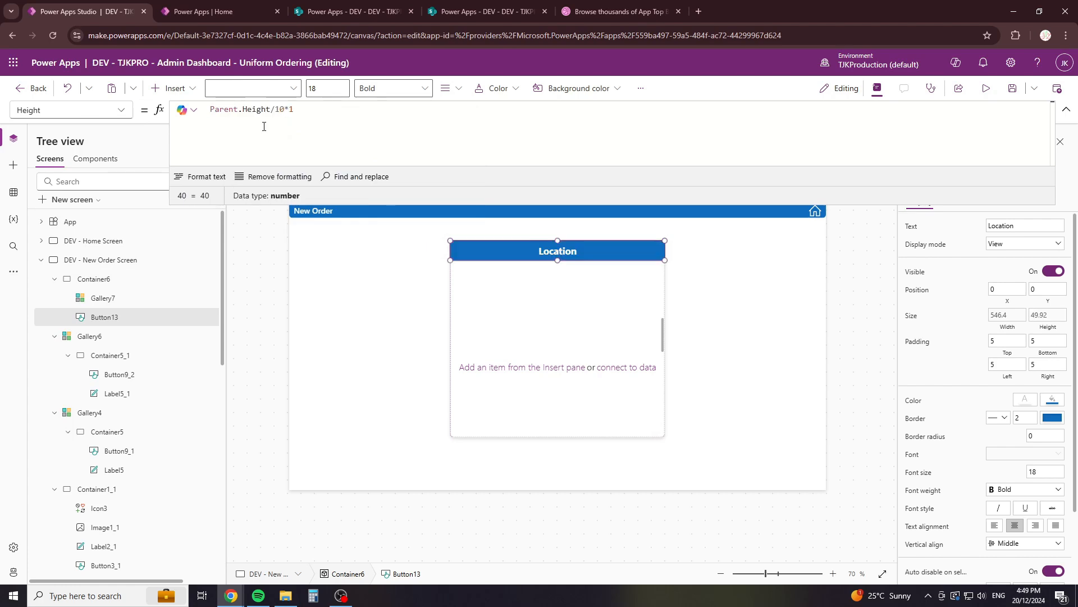
text(10*0.)
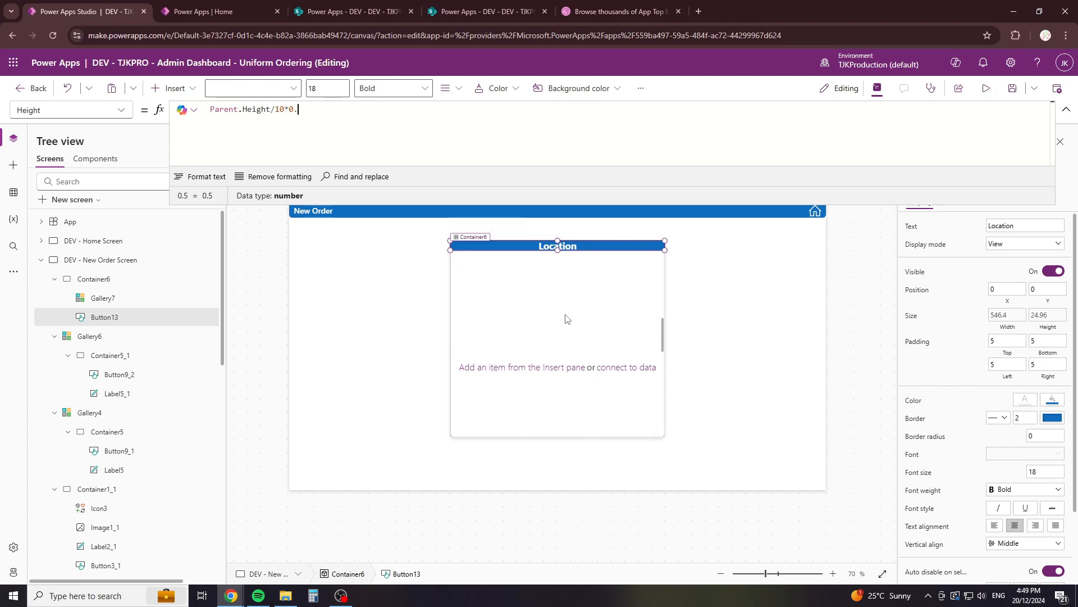
text(8)
Step: Set the Location gallery's Height property to Parent.Height/10*6
click(549, 416)
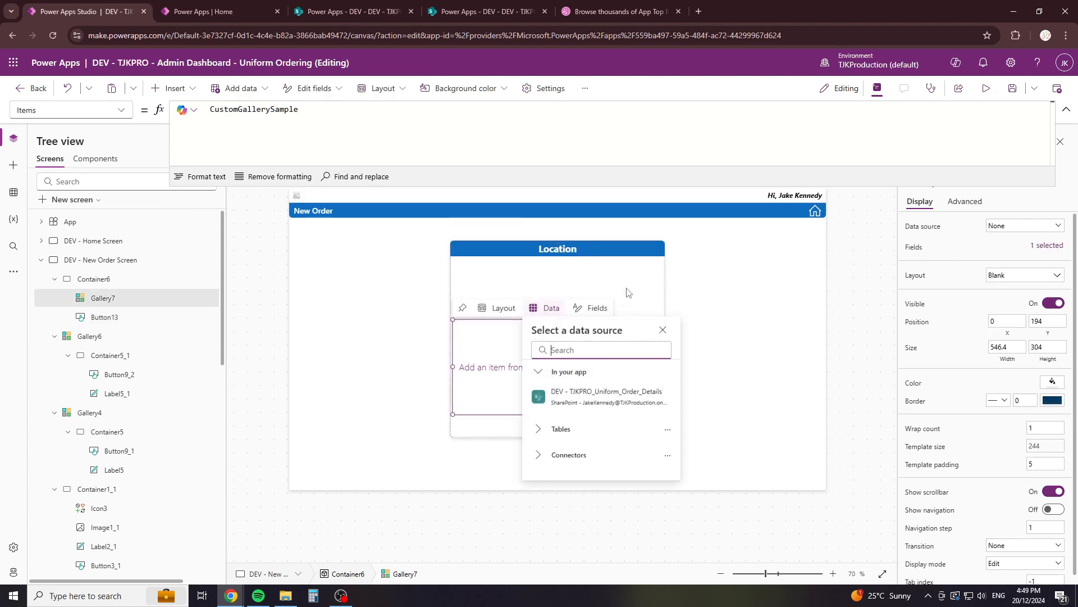
click(121, 110)
scroll(64, 235, down, 2)
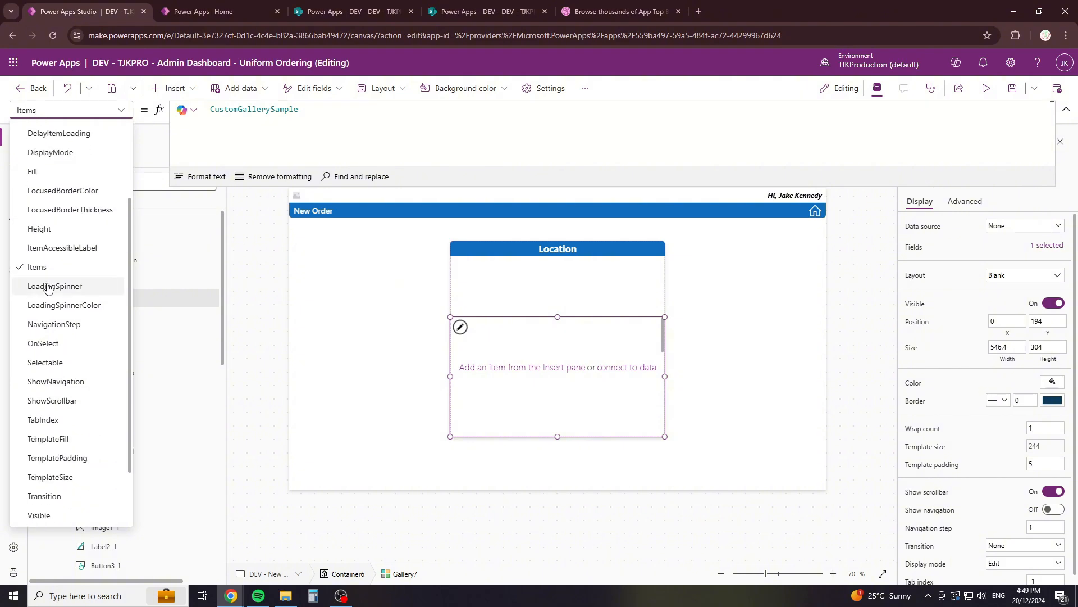
click(62, 230)
click(268, 122)
text(Parent.Height/10*5)
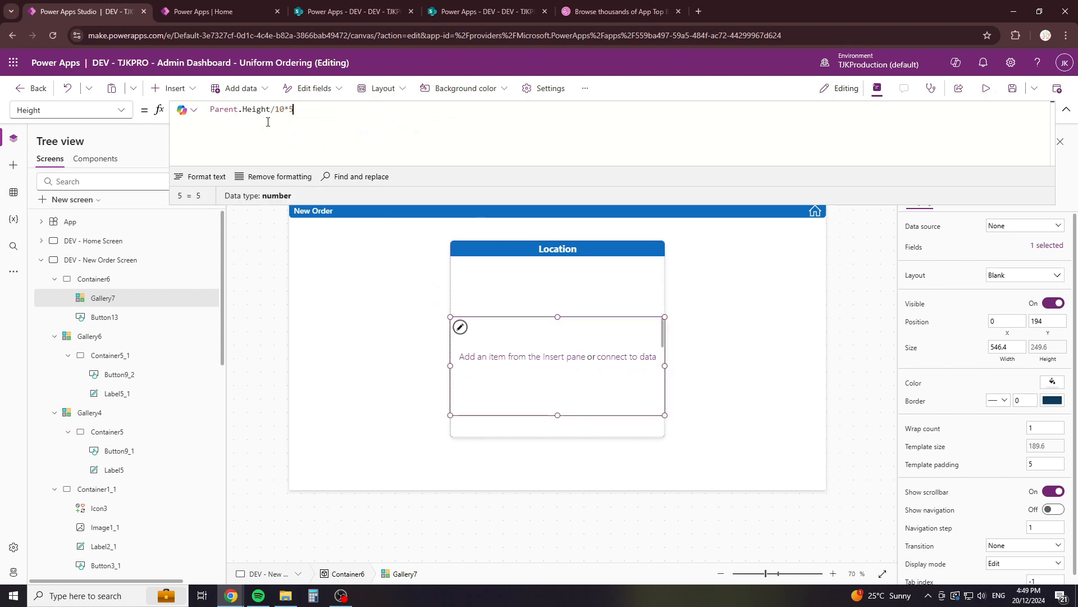
key(BackSpace)
text(6)
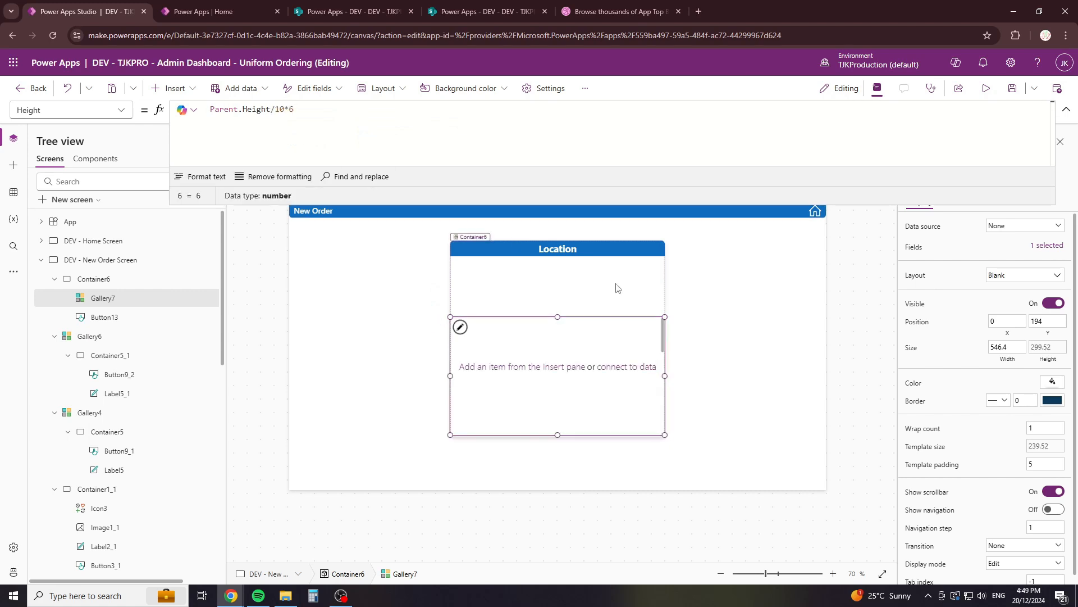
Step: Move the gallery directly beneath the Location header at Y 39 and change its Height formula to Parent.Height/10*8
drag(614, 318, 611, 253)
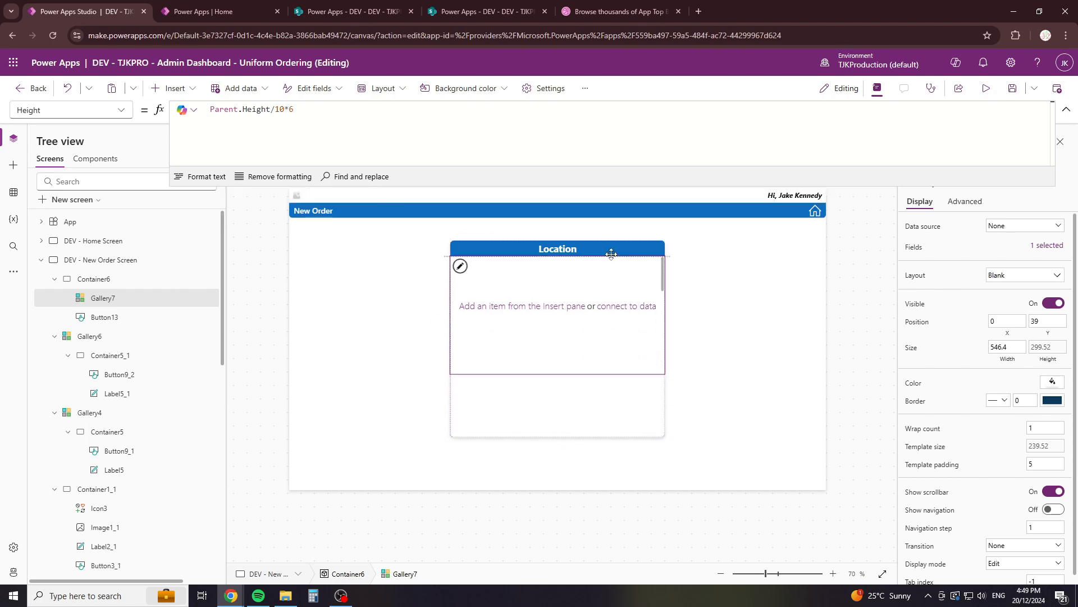
click(320, 111)
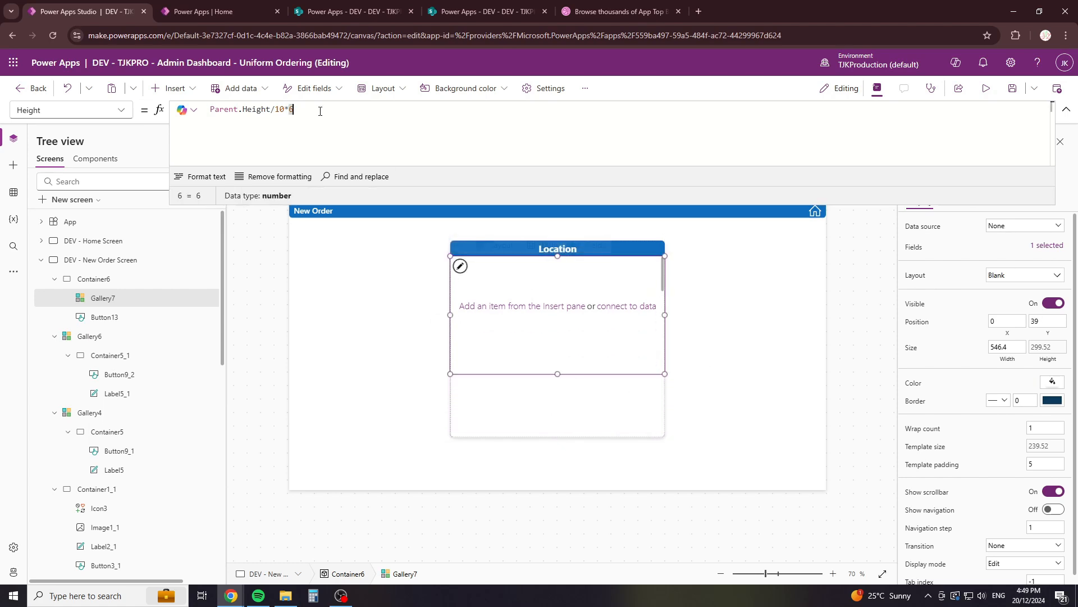
text(7)
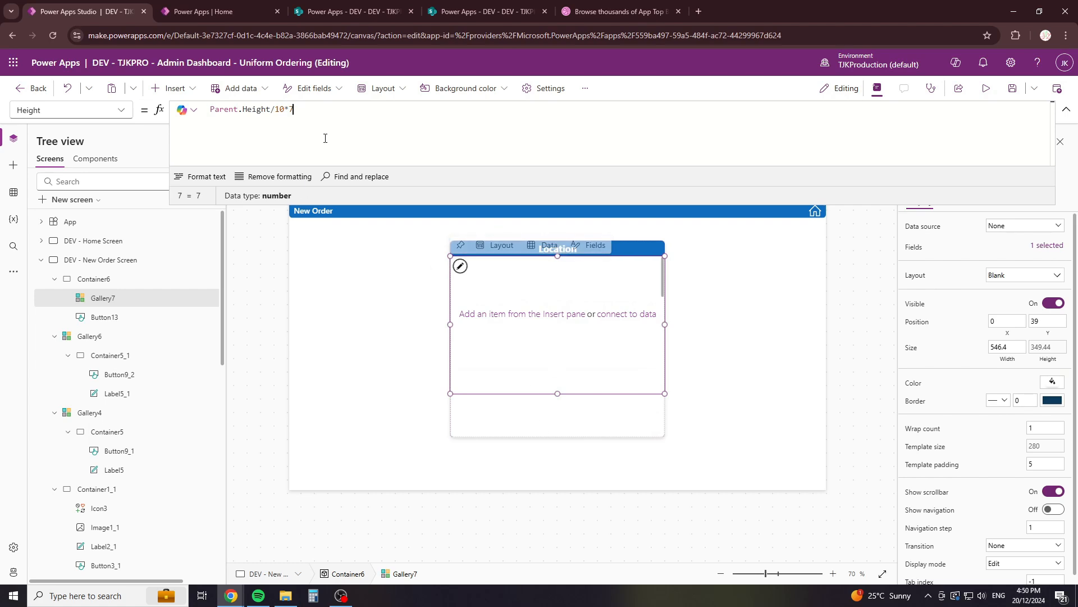
text(.)
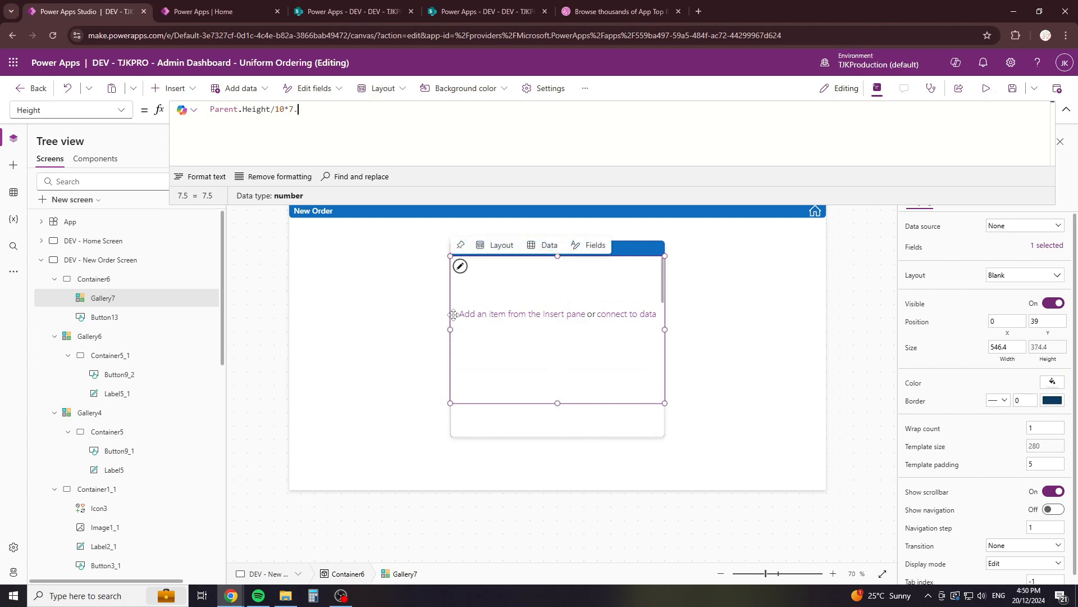
text(58)
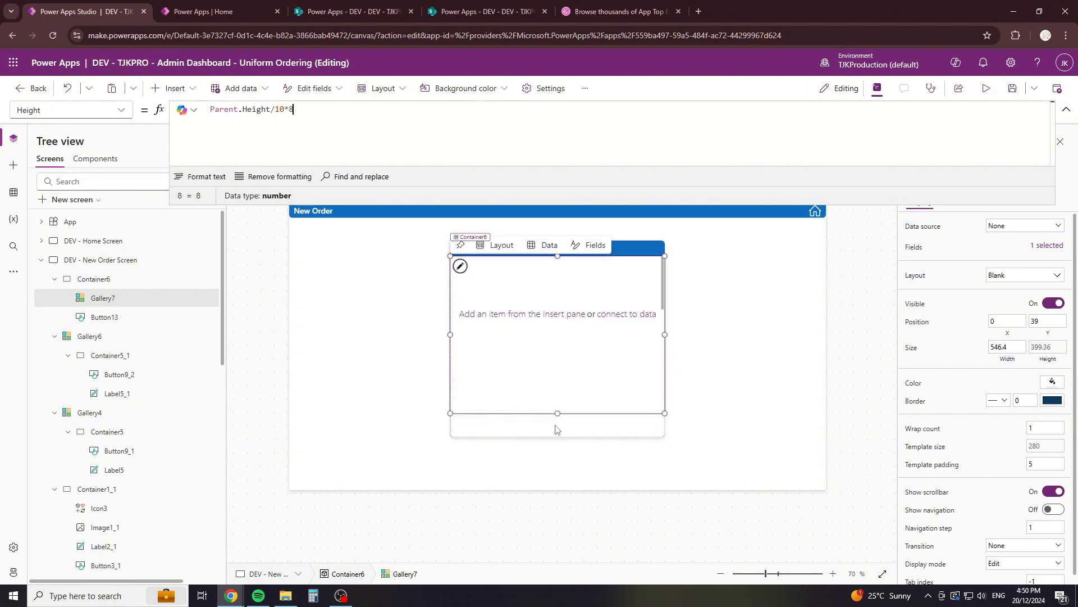
click(794, 416)
Step: Replace the Location gallery's TemplateSize formula with Self.Height/7
click(598, 338)
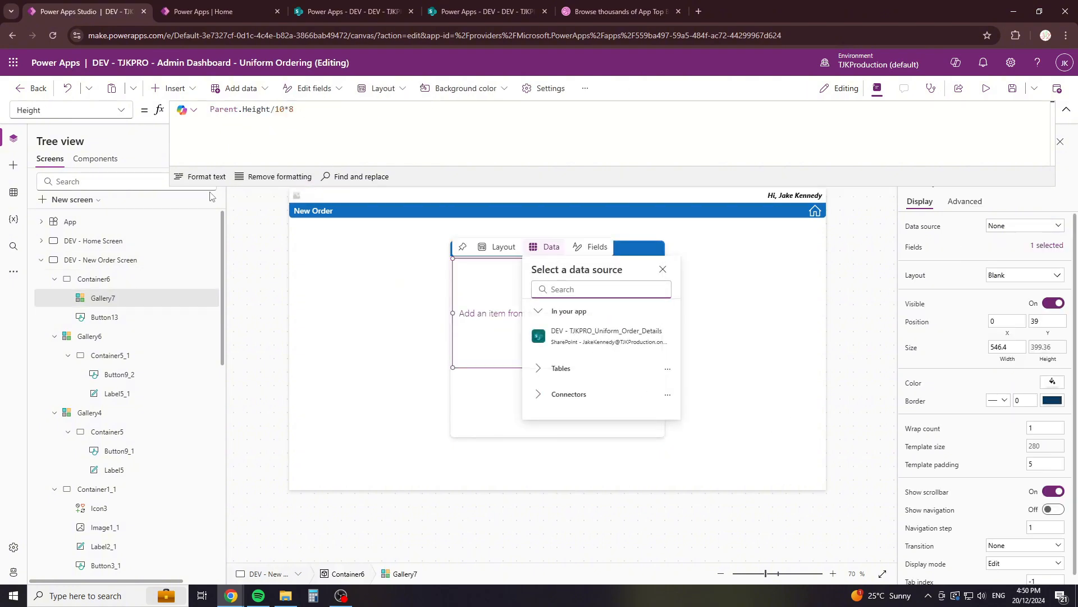
click(126, 110)
scroll(96, 386, down, 4)
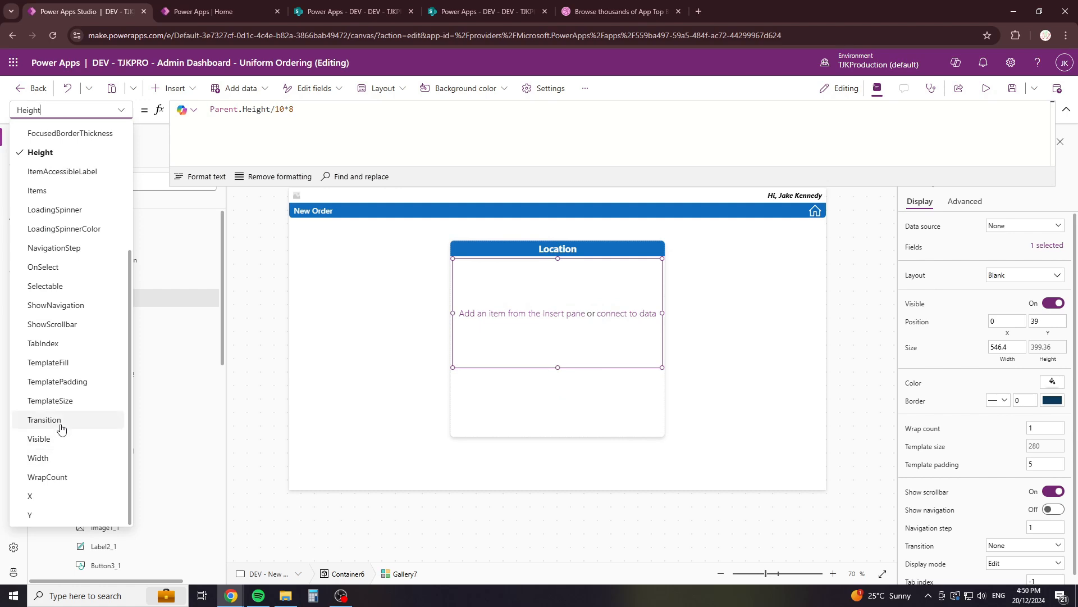
click(66, 404)
click(262, 118)
key(ctrl+a)
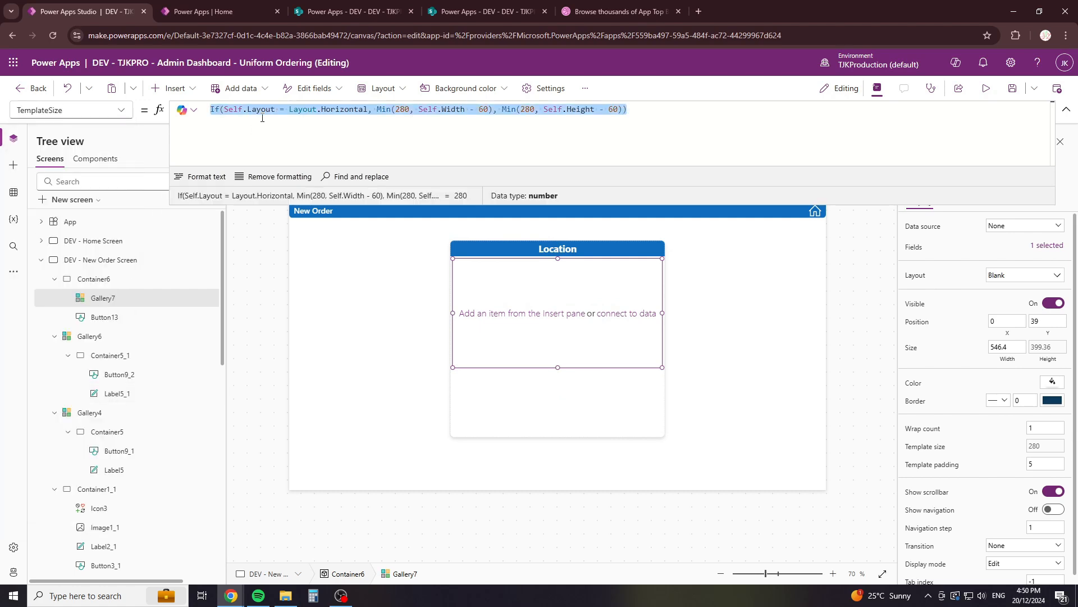
text(Self.Height)
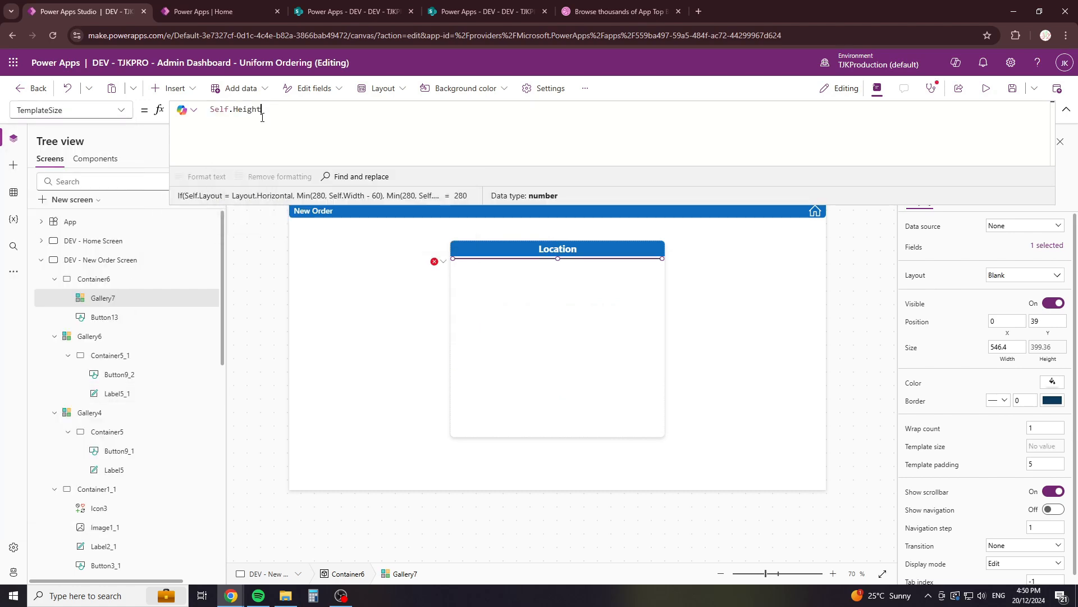
text(/)
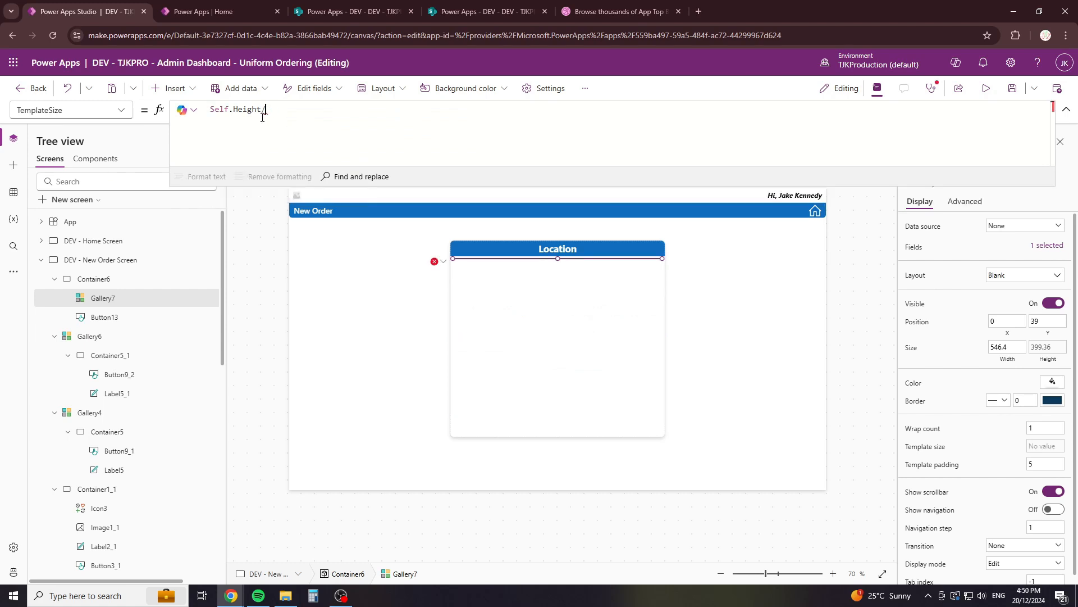
text(108)
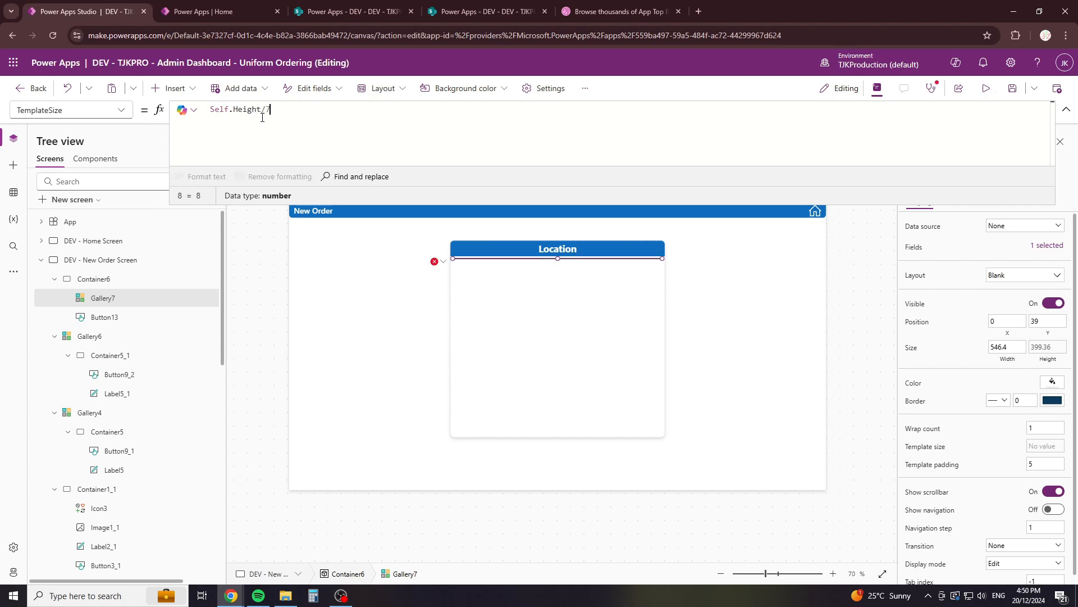
text(7)
click(746, 272)
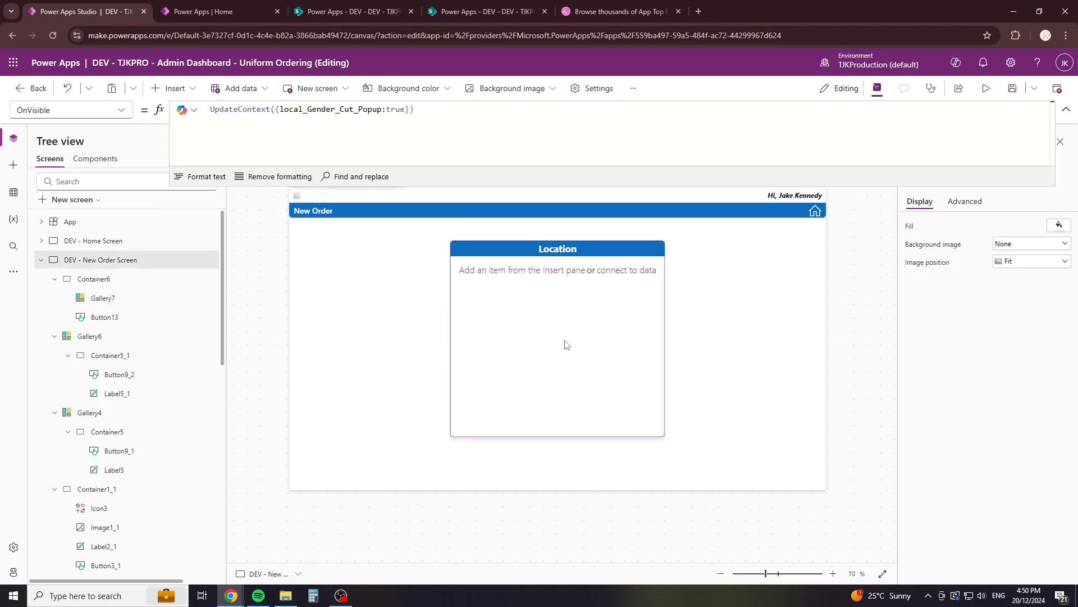
Step: Insert a text control into the Location gallery's template
click(565, 342)
click(488, 270)
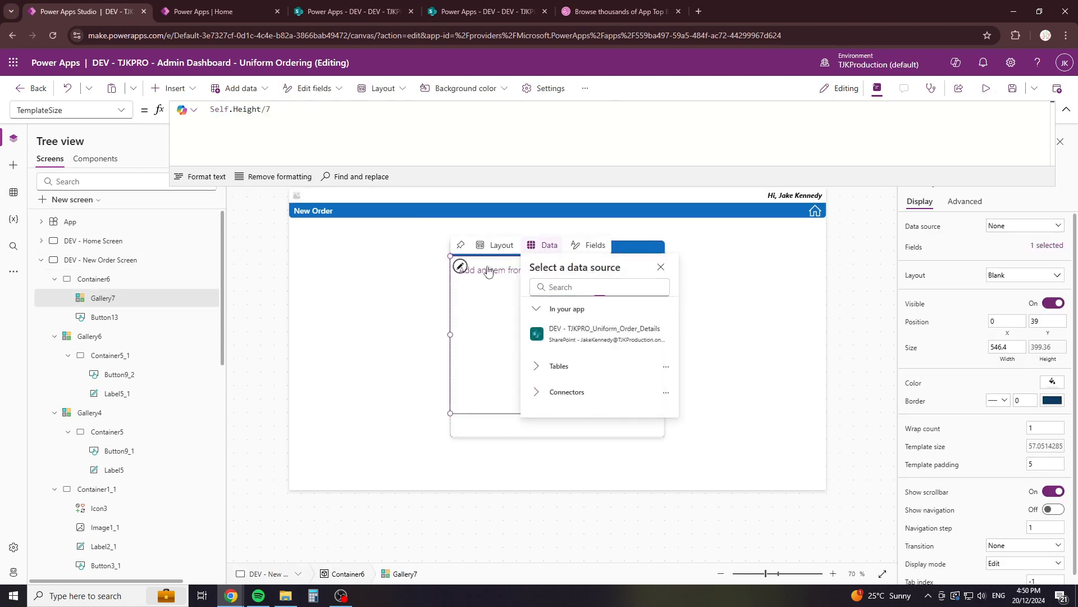
click(122, 111)
click(221, 226)
click(221, 224)
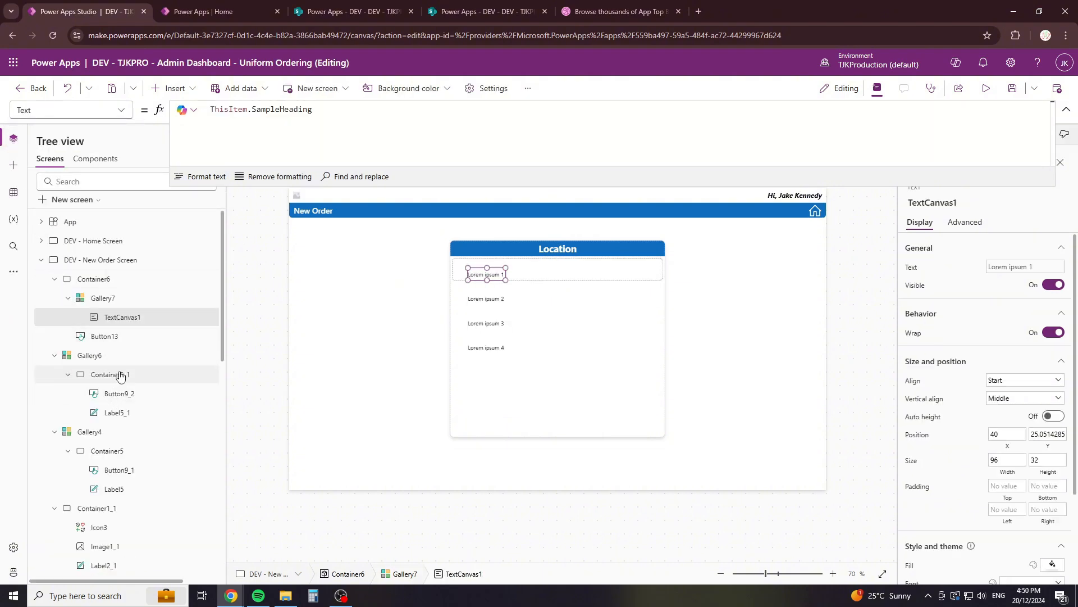
Step: Replace the text control in the Location gallery with a copy of Container5_1 from Gallery6
click(113, 374)
click(141, 317)
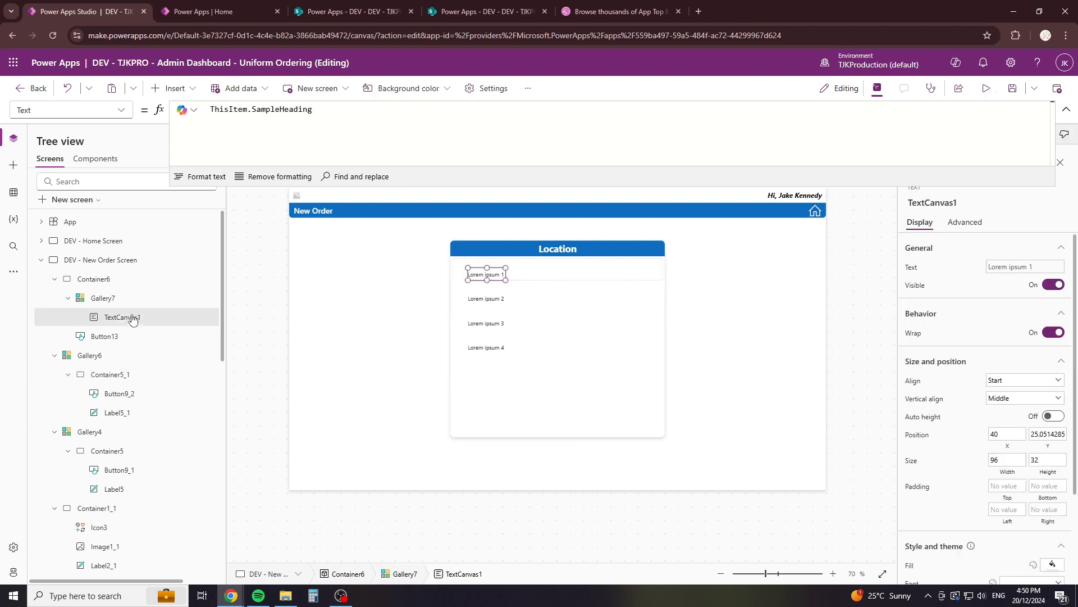
key(Delete)
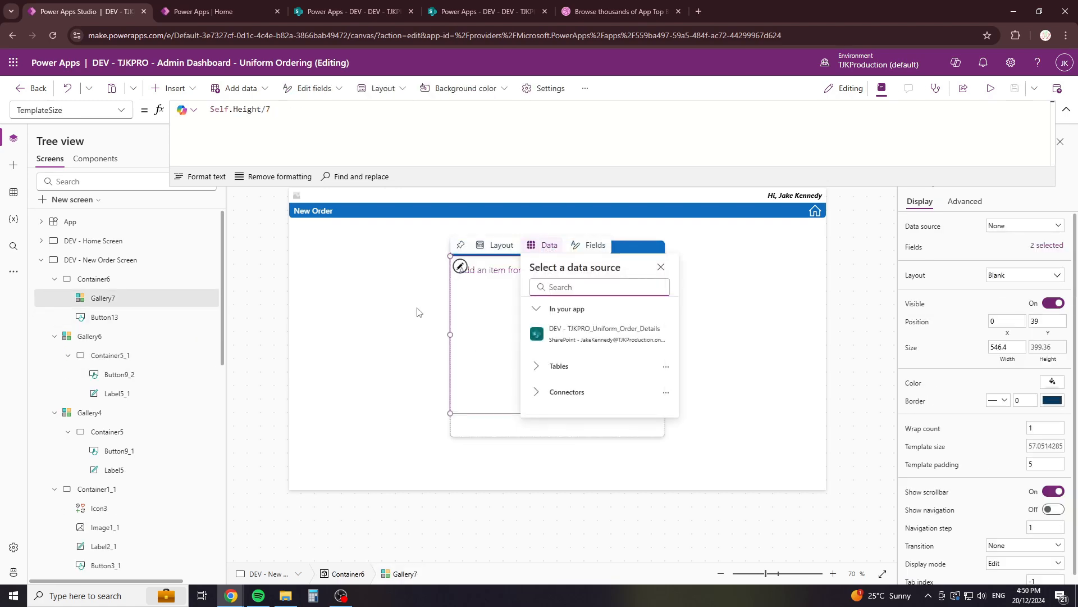
click(487, 279)
key(ctrl+v)
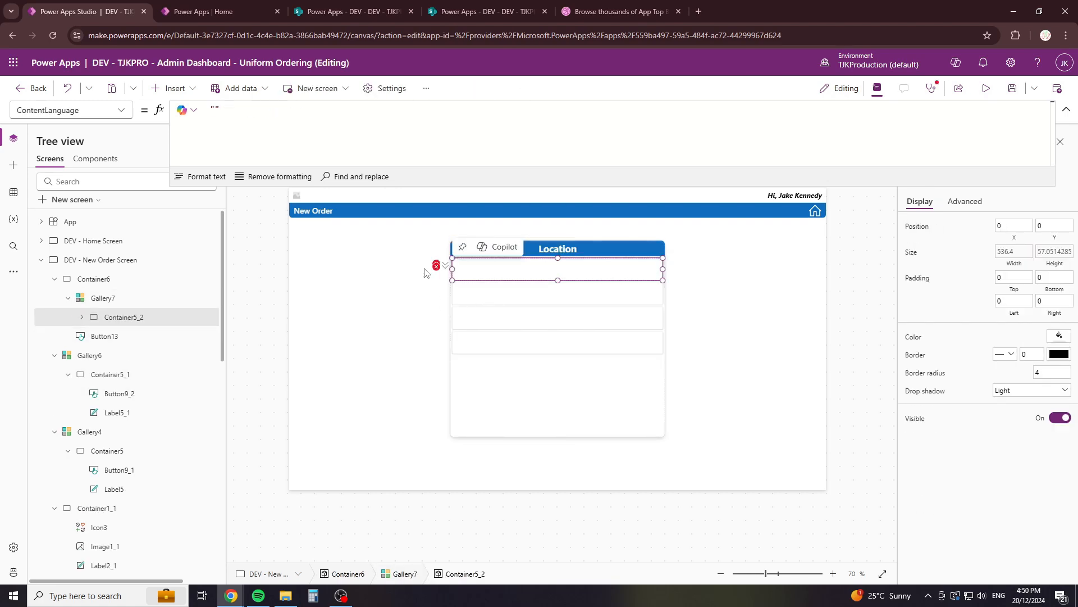
click(533, 413)
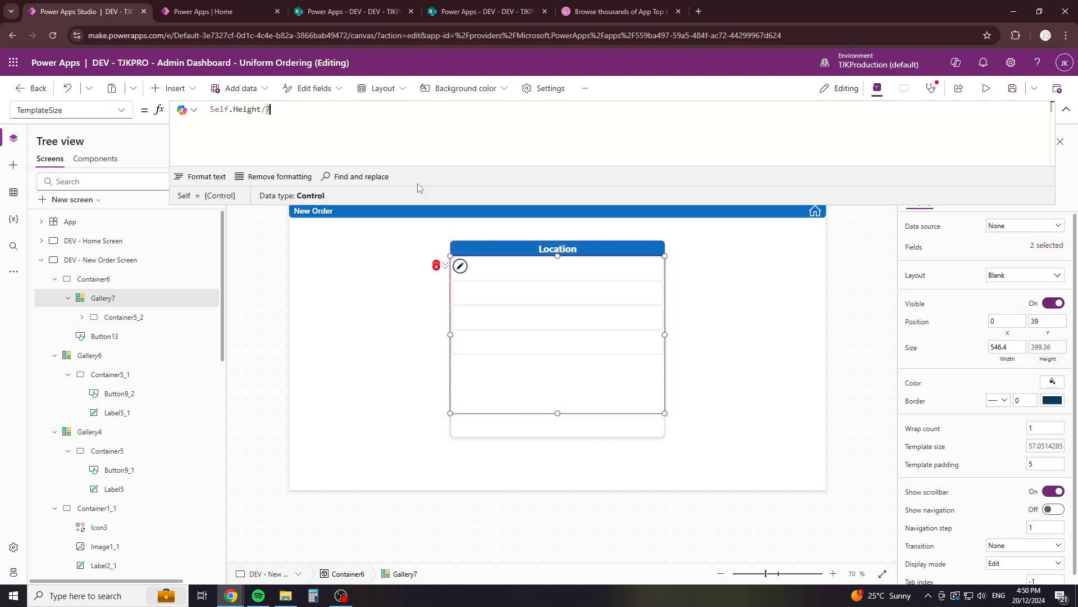
Step: Add the SharePoint list DEV - TJKPRO_Site_Location from the Power Apps - DEV site as a data source
click(16, 220)
click(14, 192)
click(65, 180)
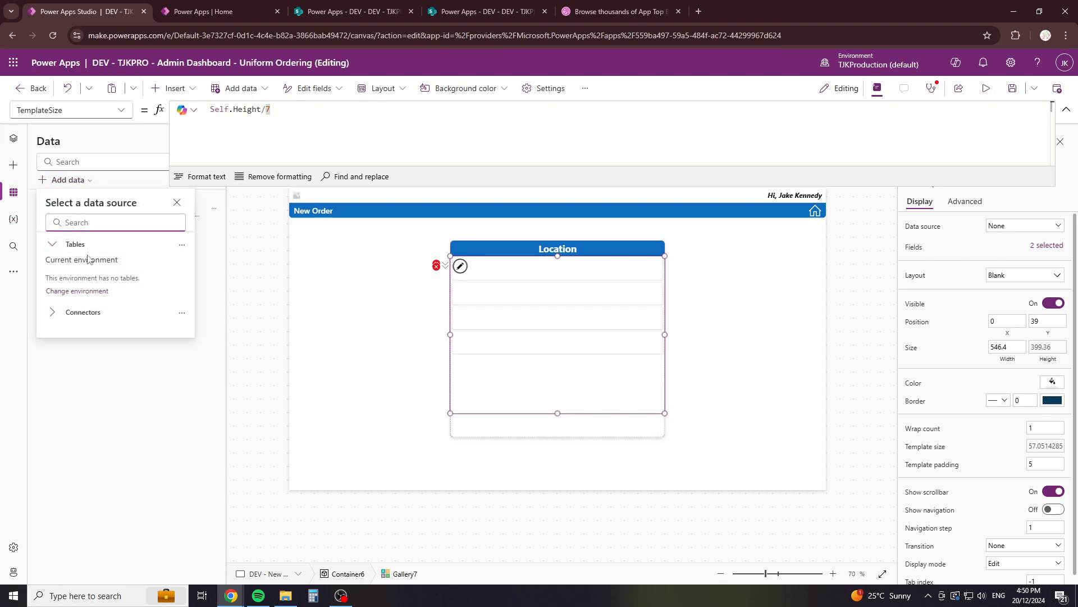
text(sharepoint)
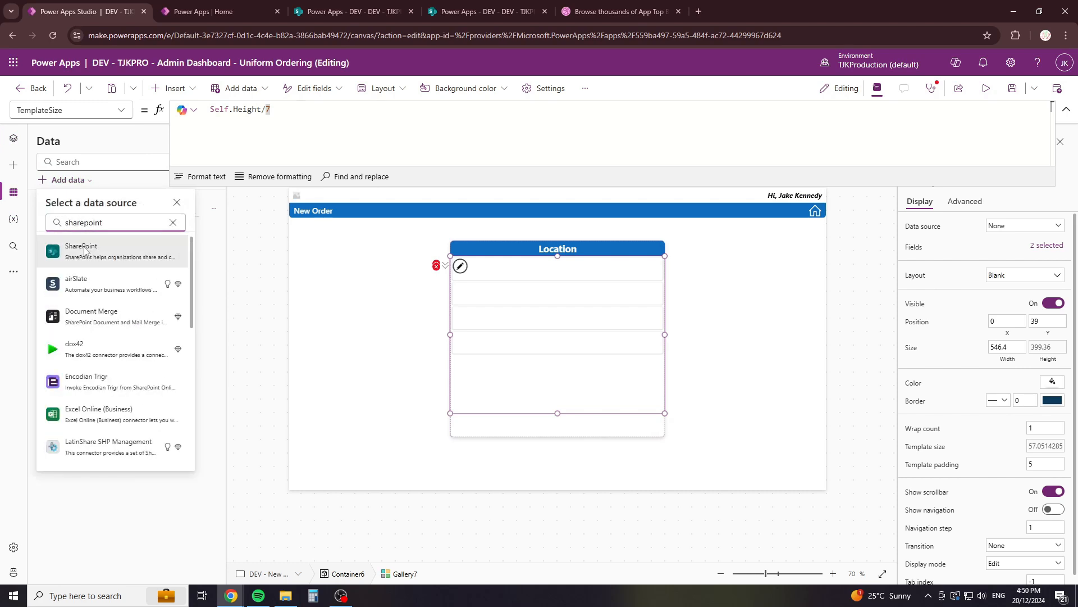
click(81, 247)
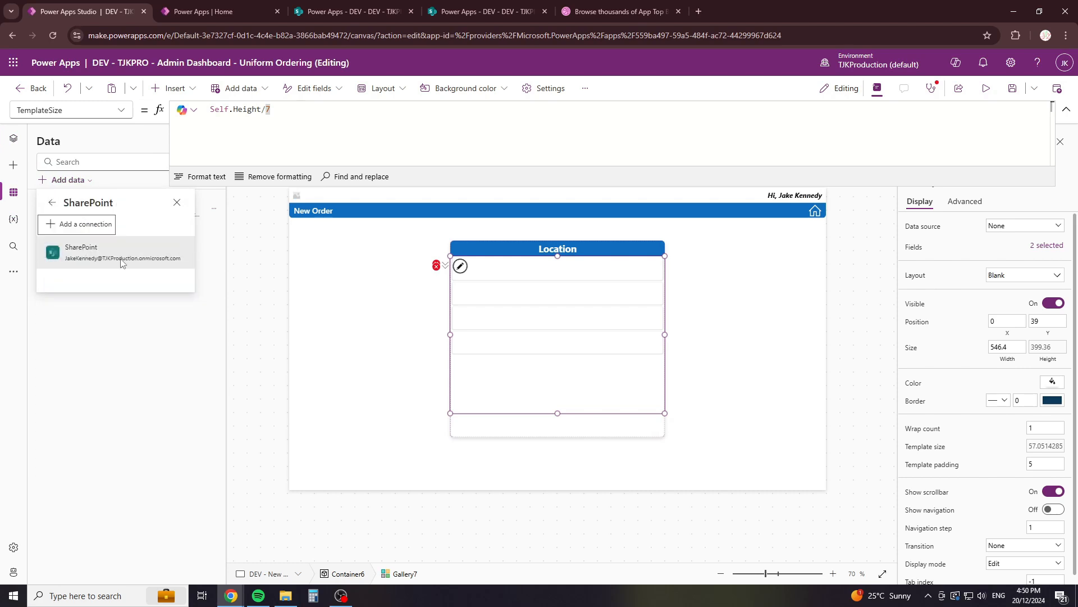
click(84, 248)
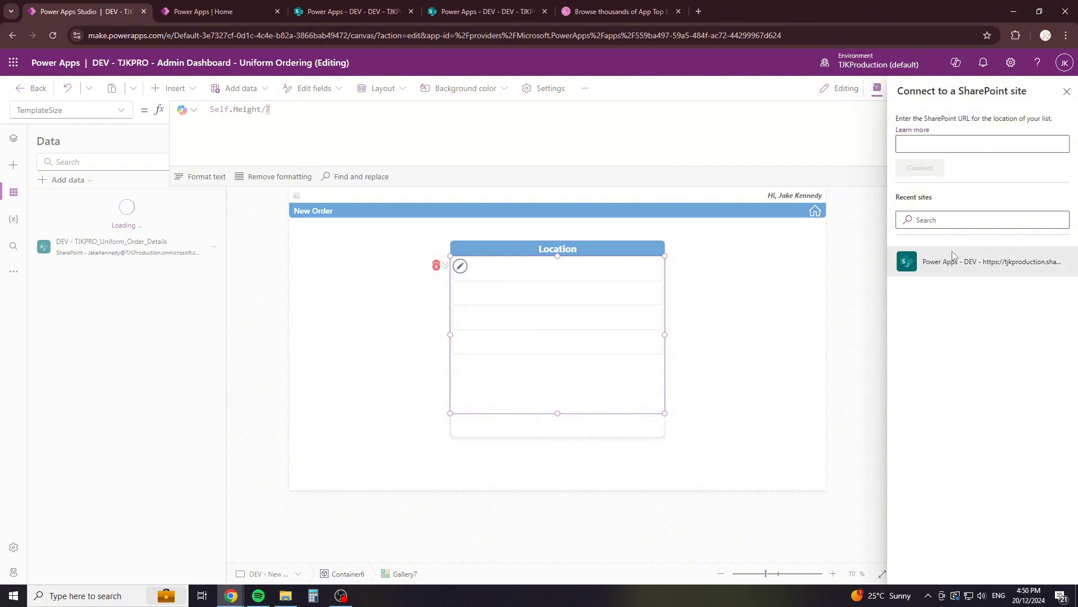
click(951, 261)
click(963, 147)
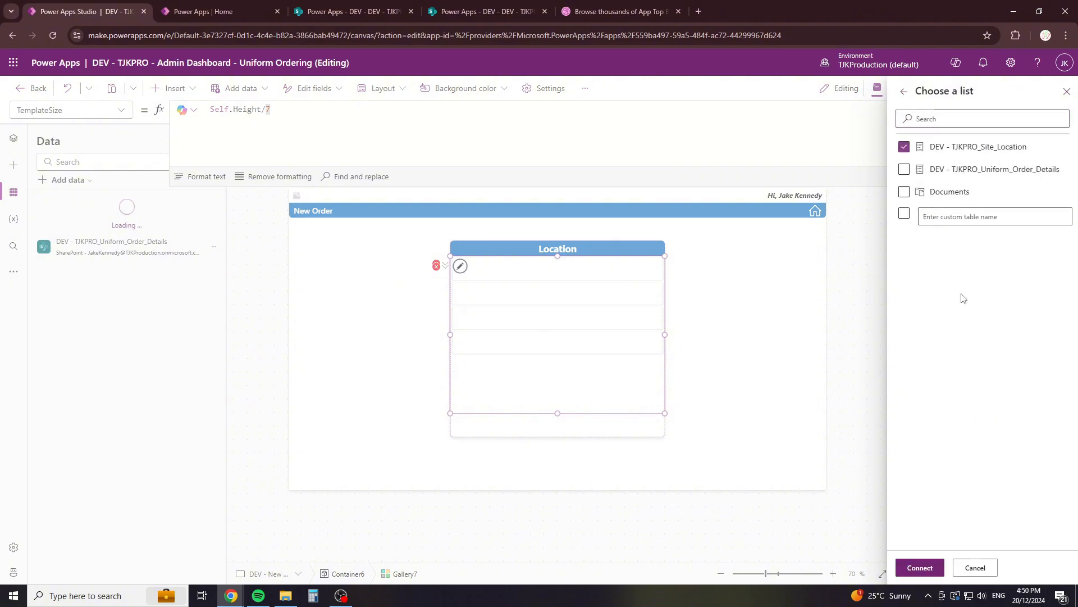
click(921, 568)
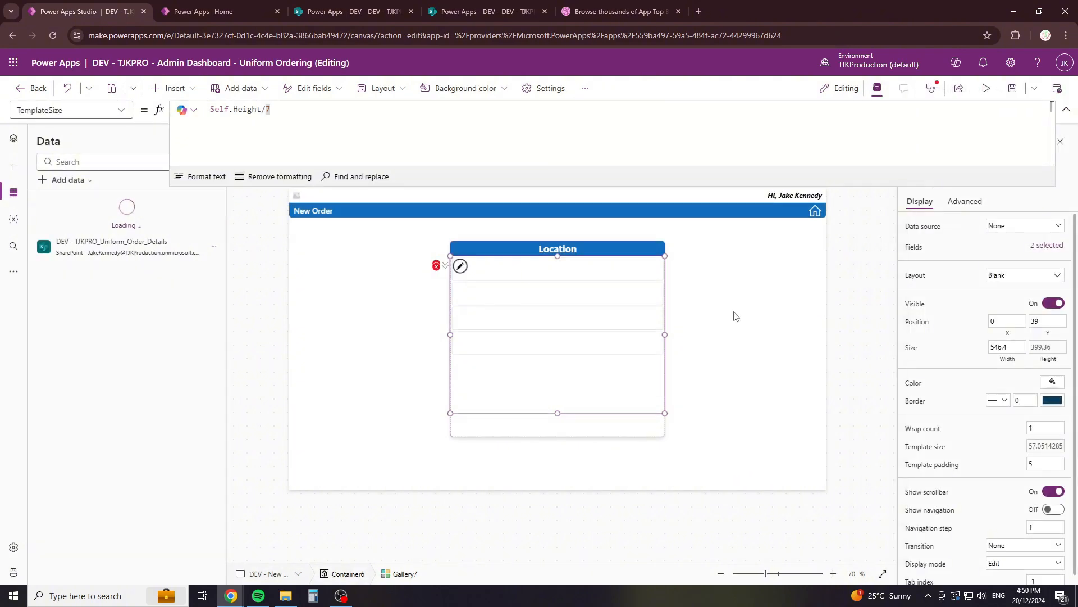
click(779, 341)
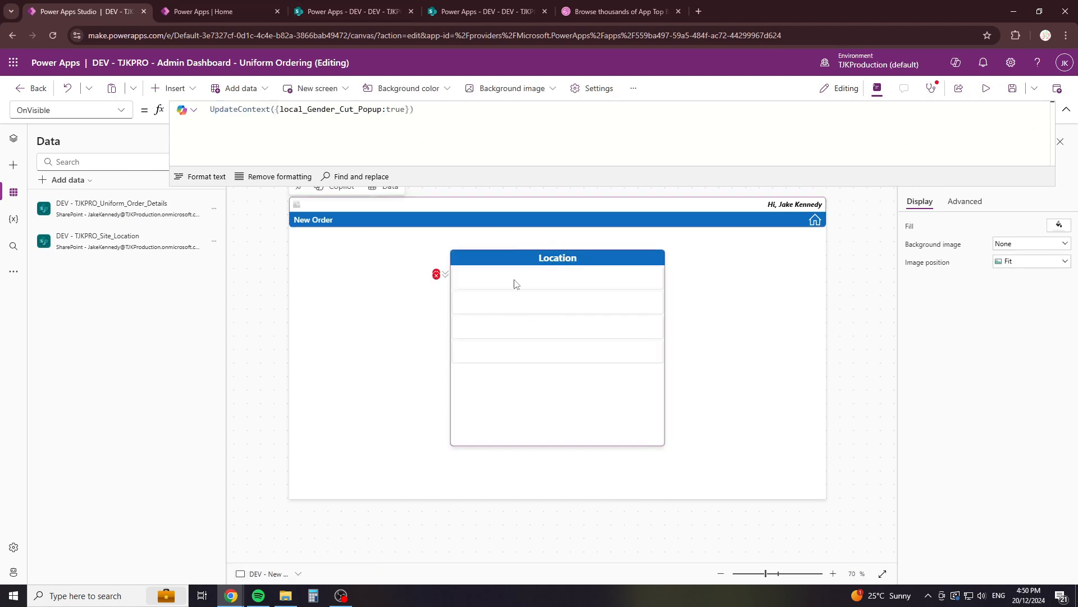
Step: Set the Location gallery's data source to the DEV - TJKPRO_Site_Location list
click(578, 406)
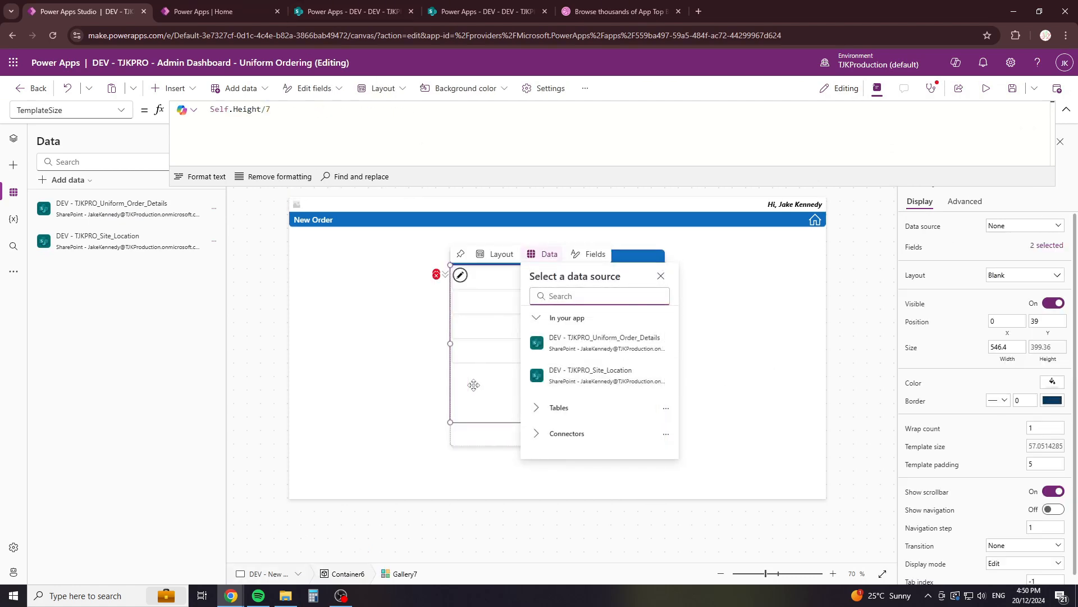
click(593, 375)
click(764, 351)
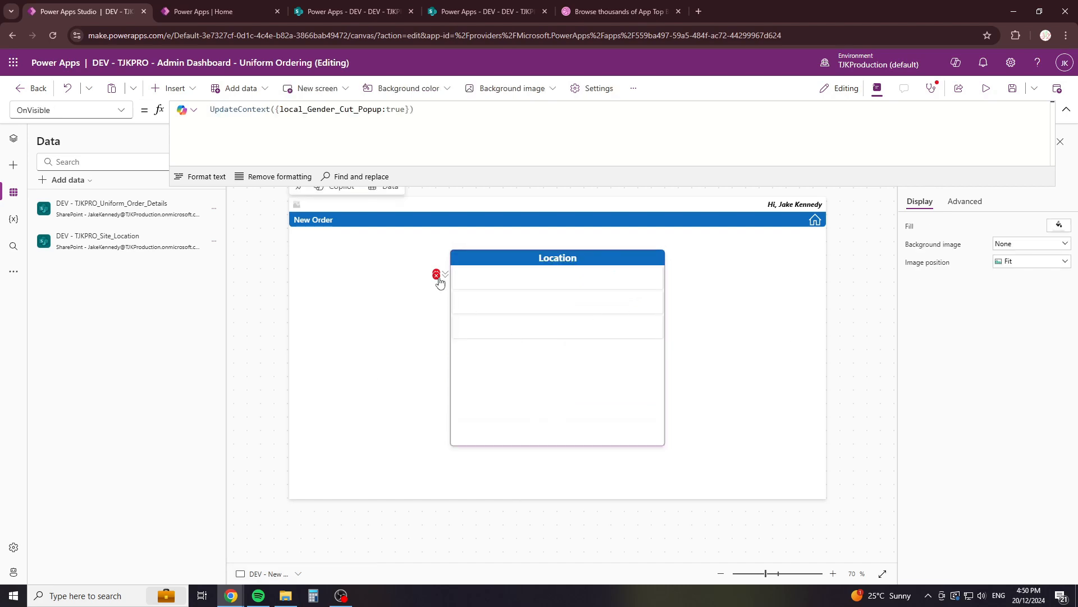
Step: Examine the OnSelect formula of Button9_3 inside the Location gallery
click(479, 285)
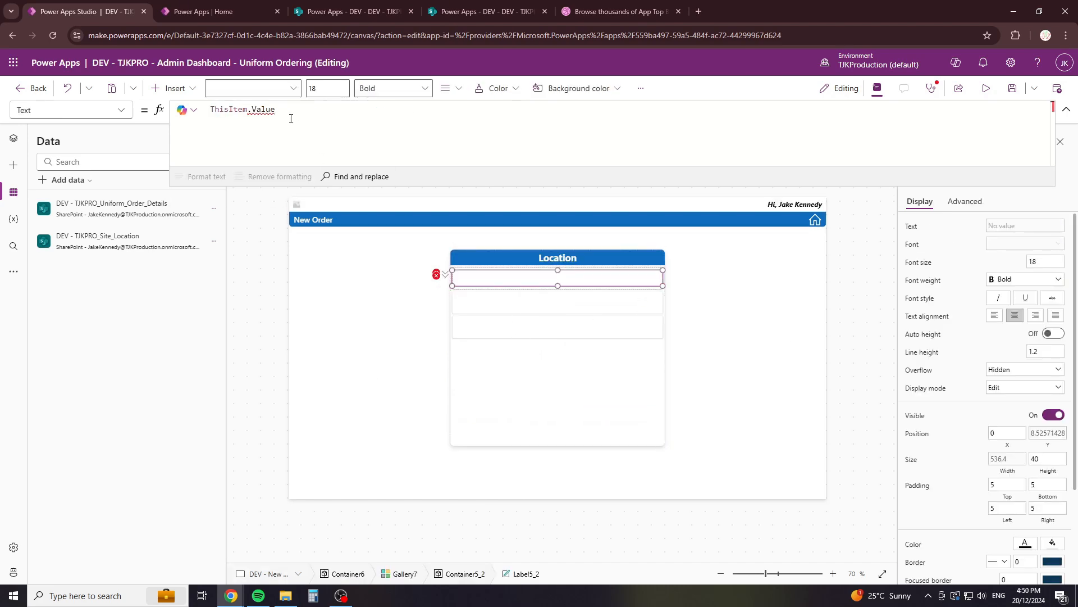
click(13, 141)
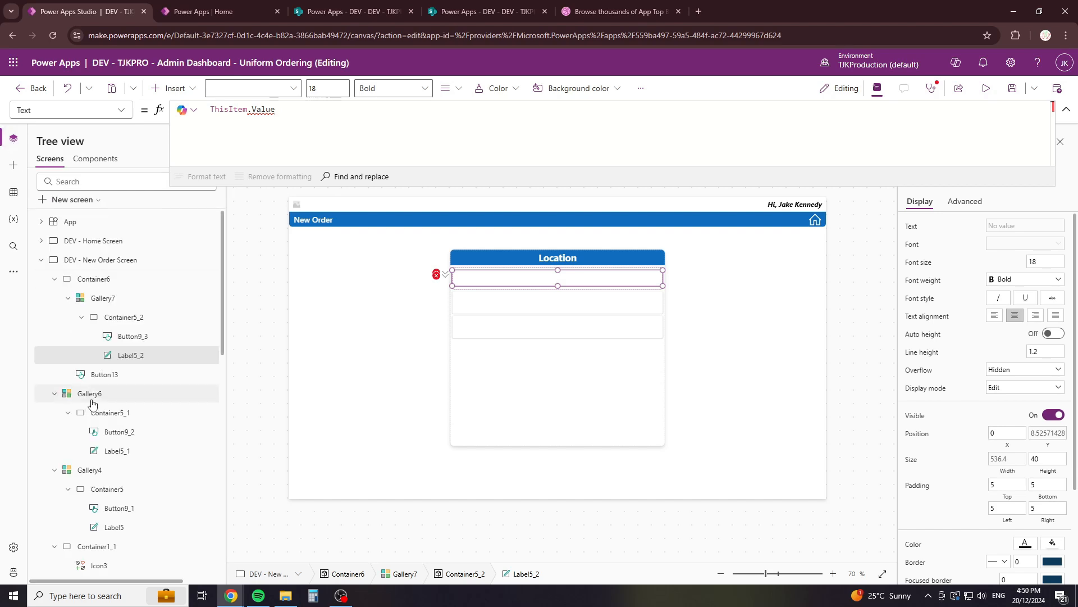
click(135, 336)
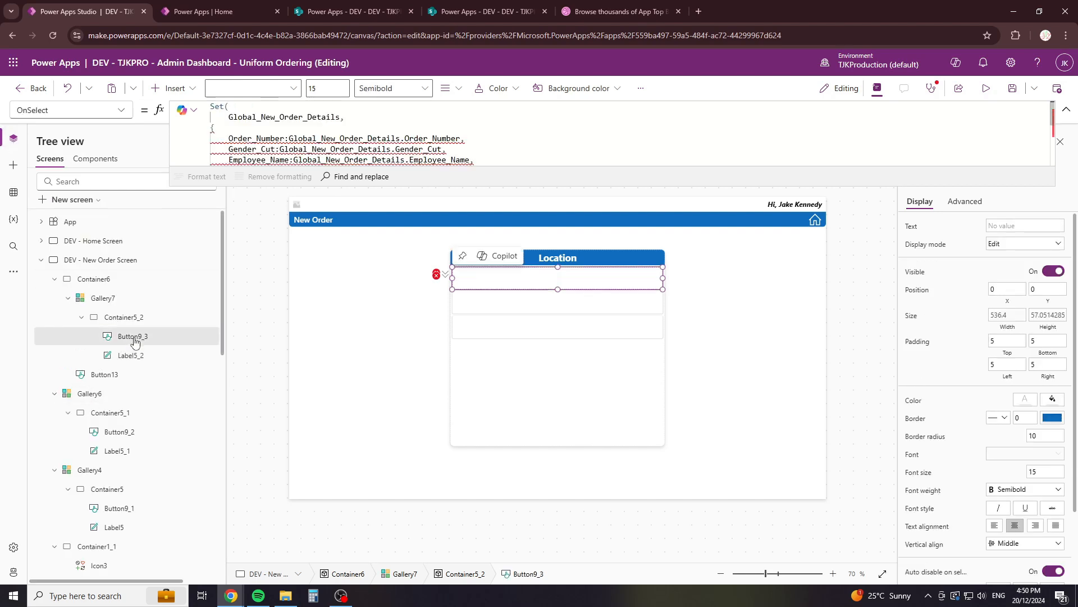
click(311, 140)
key(ctrl+a)
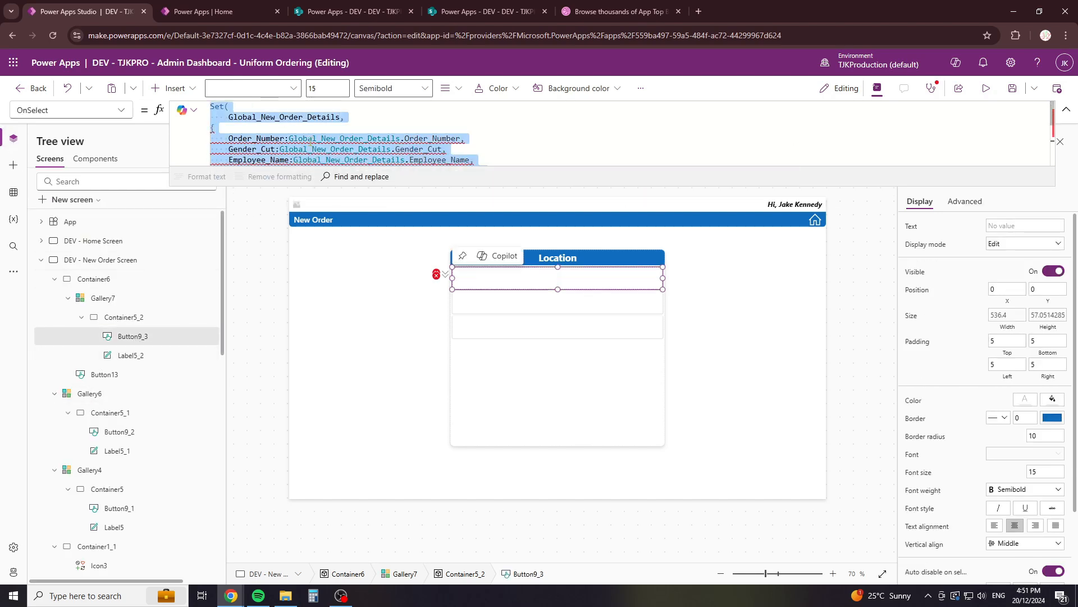
click(311, 140)
scroll(309, 135, down, 2)
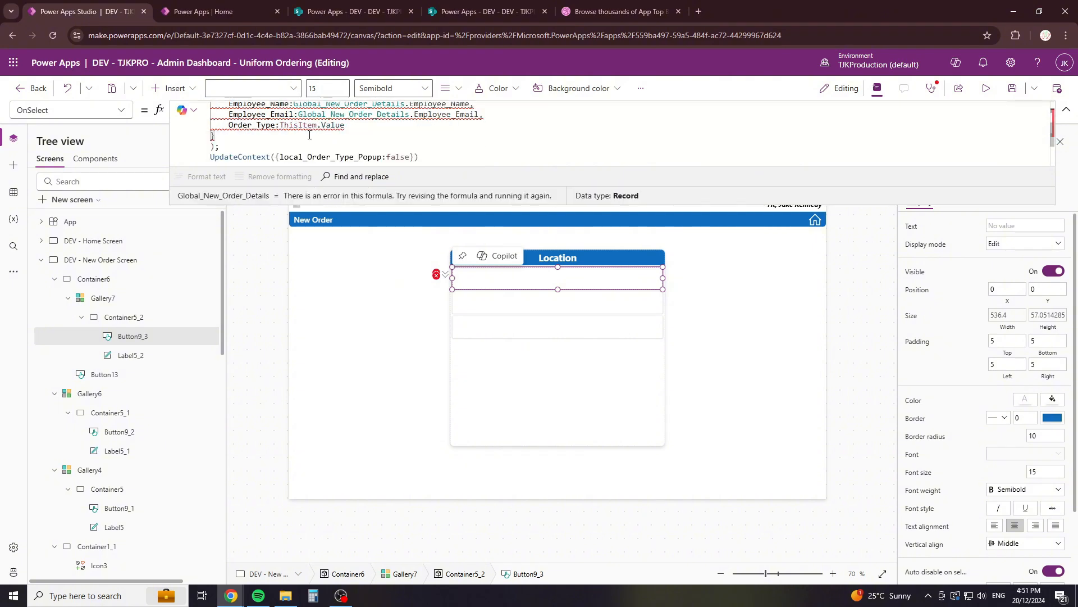
Step: Set the Text formula of Label5_2 in the Location gallery to ThisItem.TJKPRO_SL_Location_Name
click(137, 355)
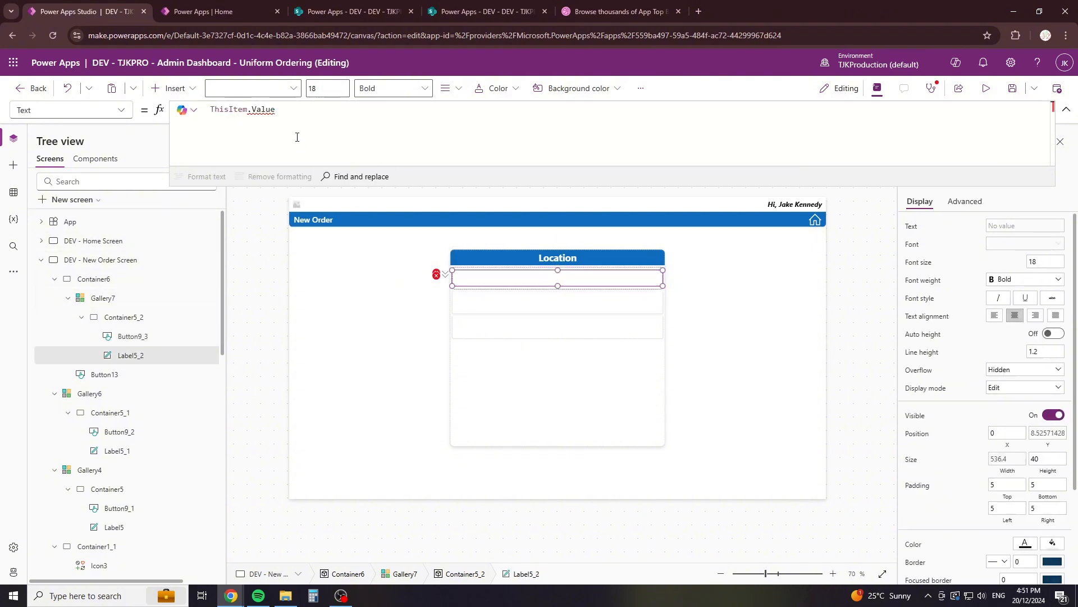
drag(275, 109, 260, 110)
key(BackSpace)
text(.lo)
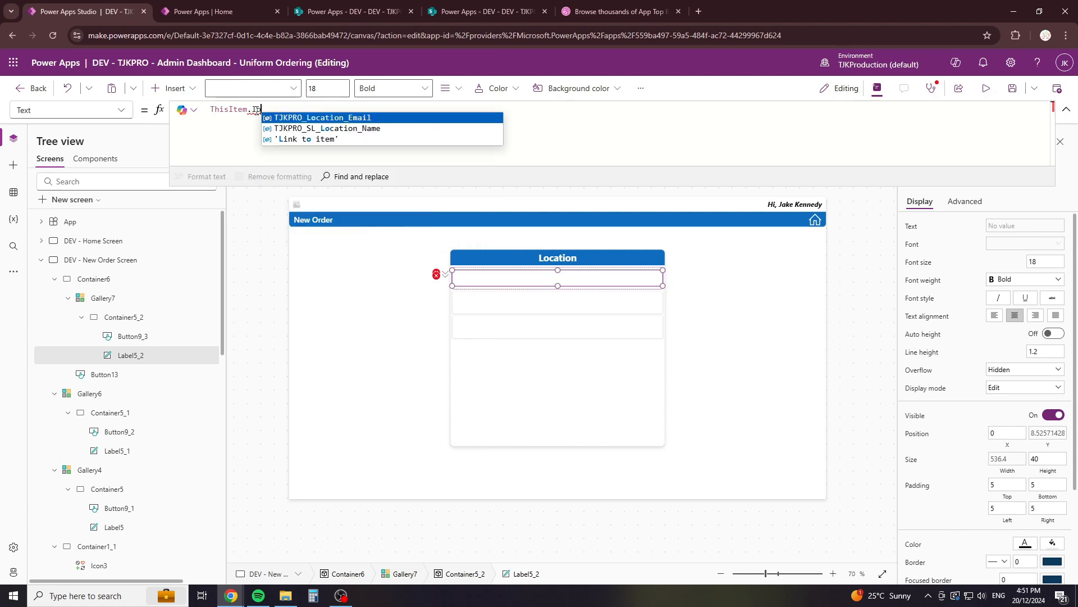
key(Down)
key(Return)
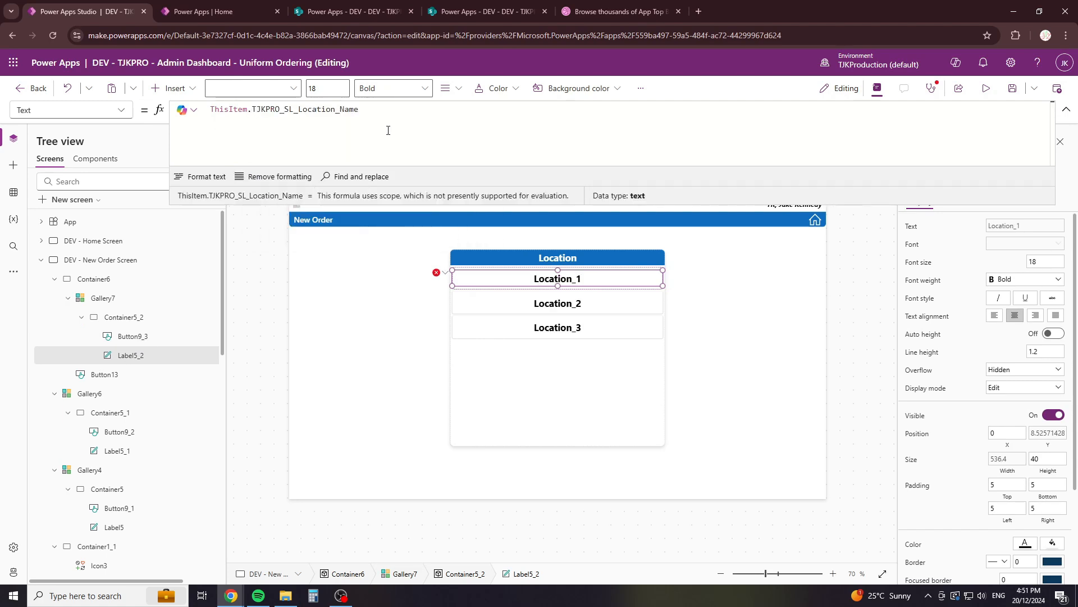
click(744, 277)
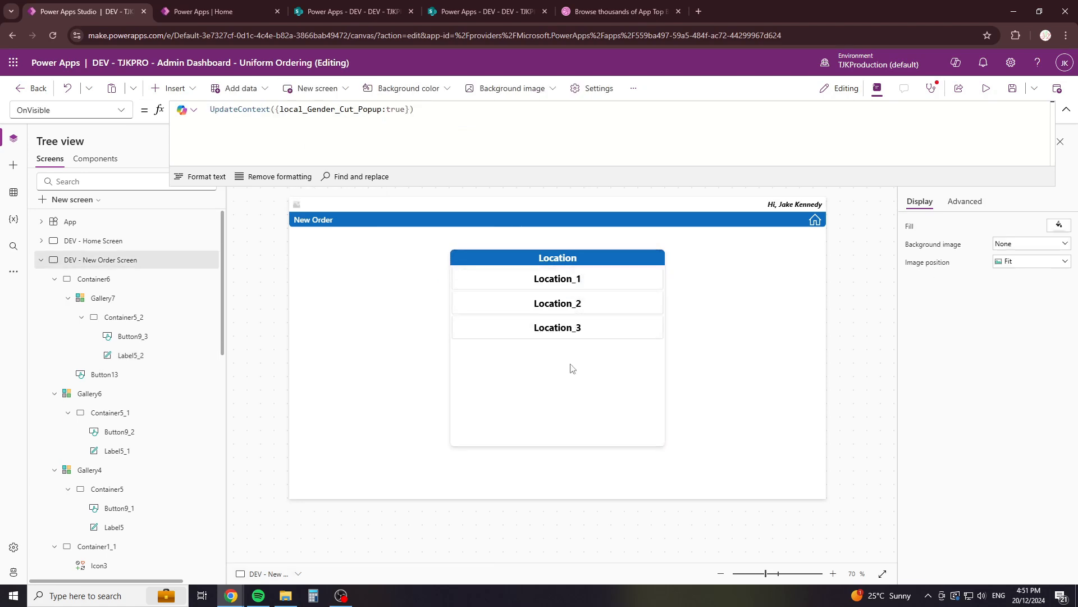
Step: Trace the Location gallery's error to Button9_3's OnSelect formula and inspect its Order_Number entry in an enlarged formula view
click(437, 272)
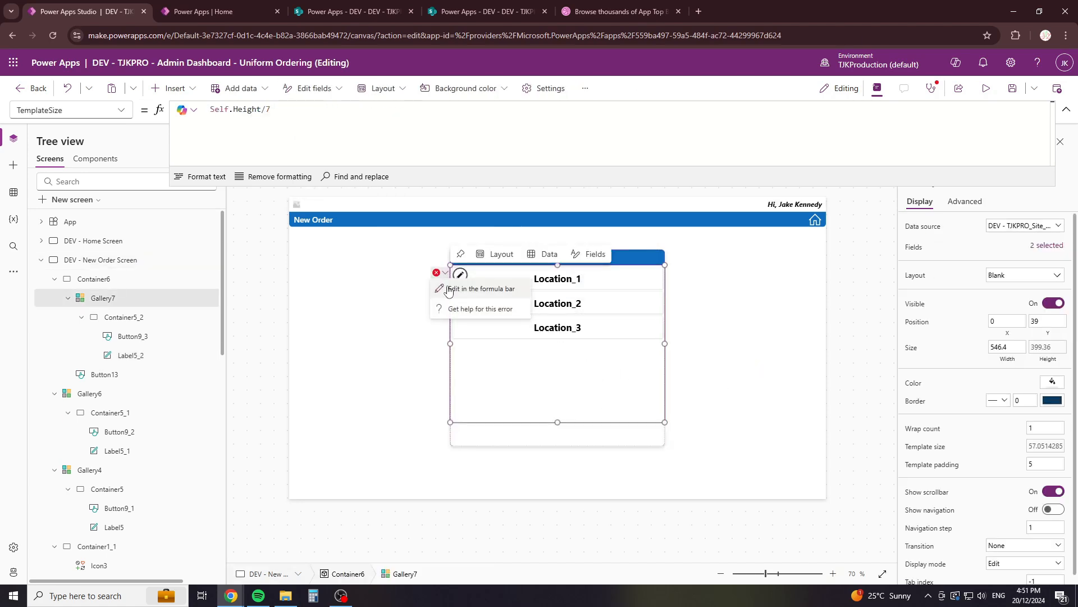
click(441, 286)
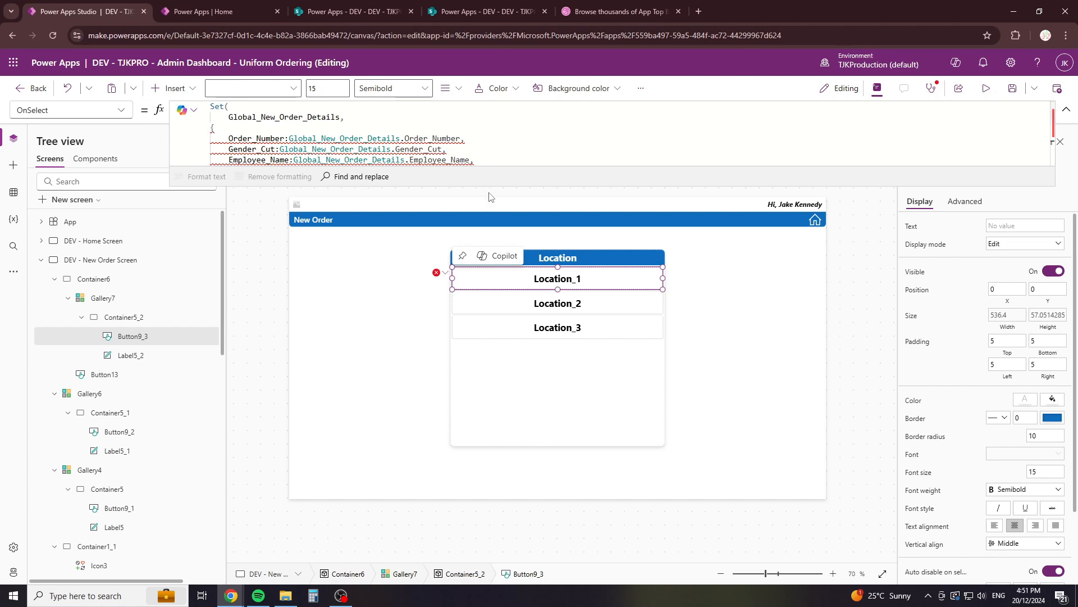
drag(489, 196, 474, 235)
click(349, 159)
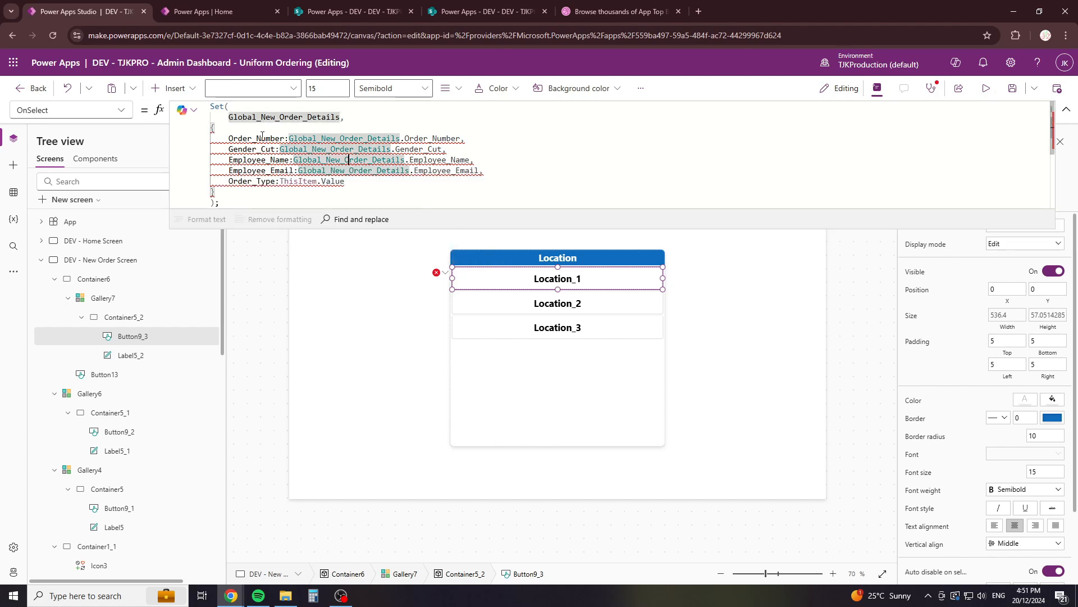
click(262, 138)
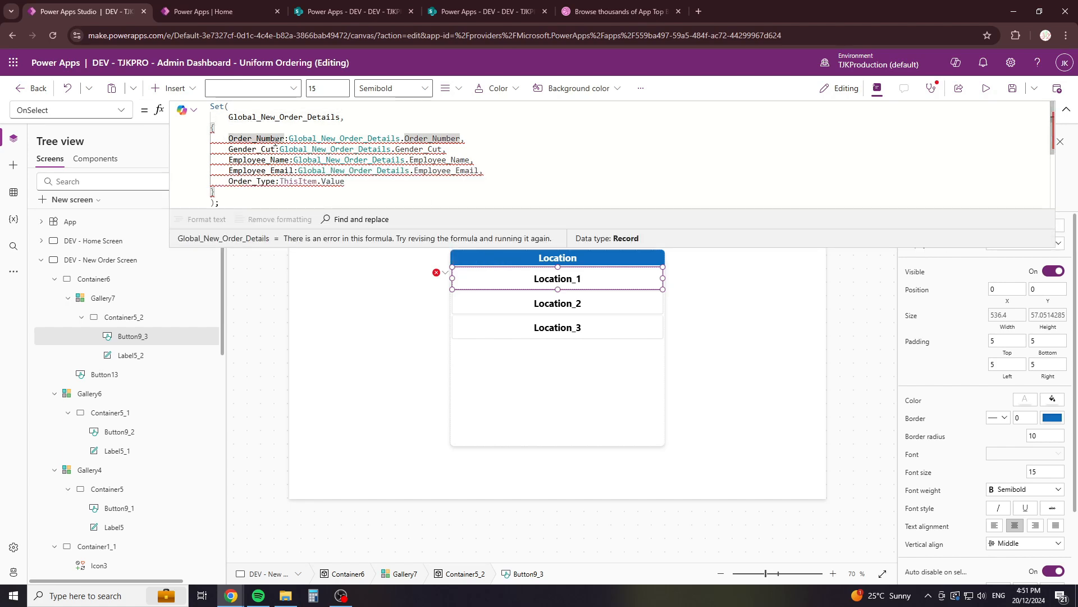
mouse_move(336, 139)
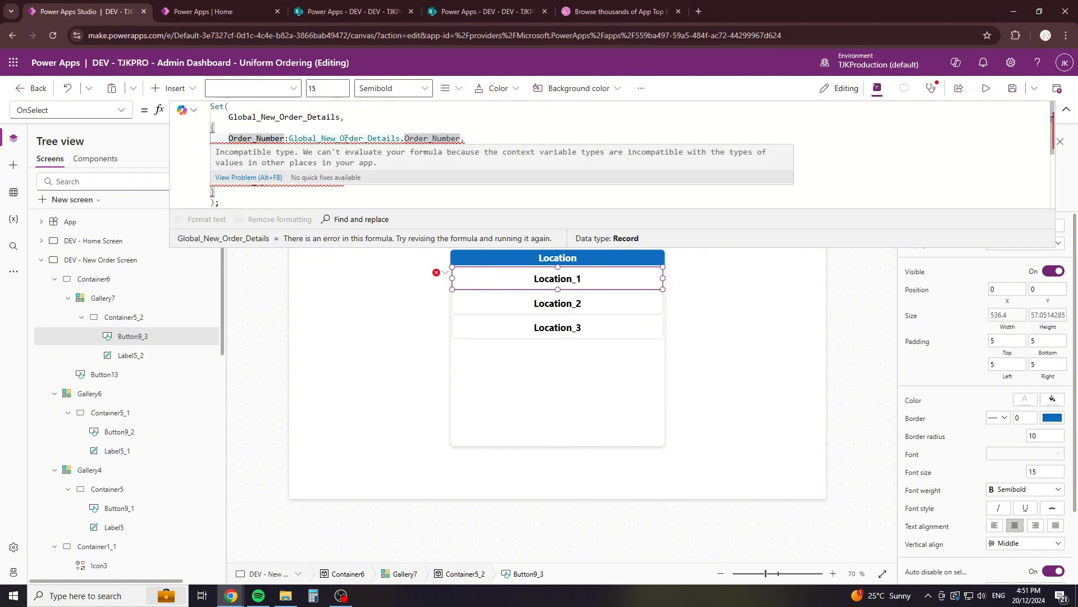
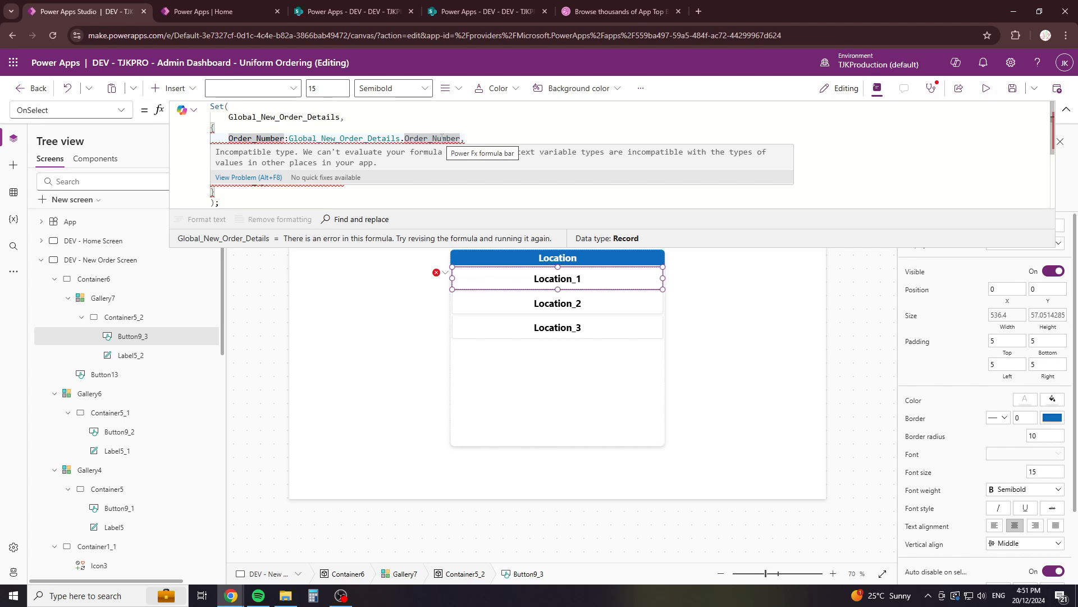
click(461, 138)
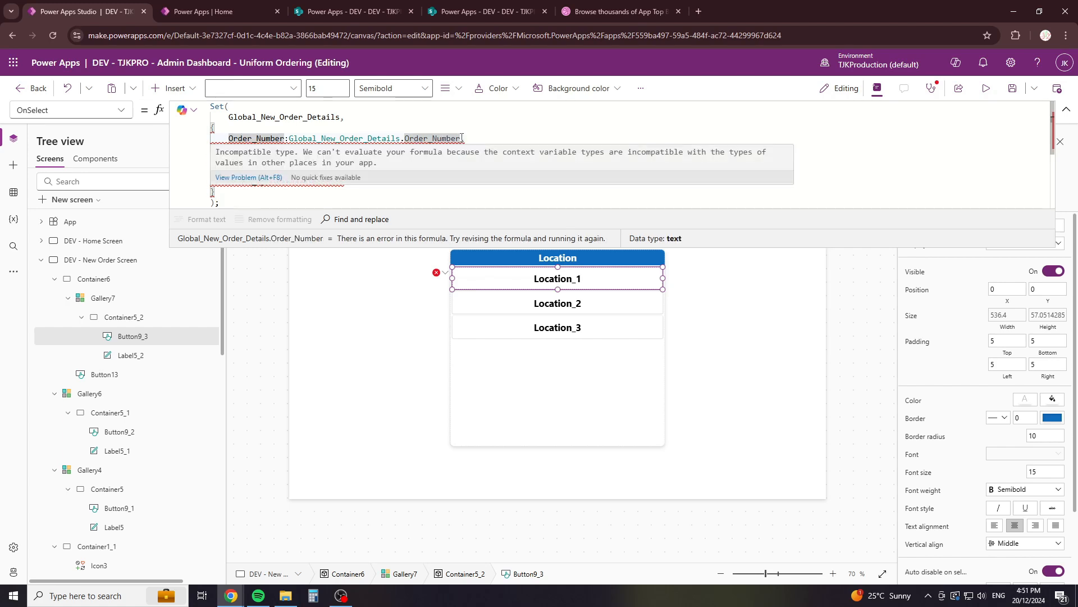
click(382, 199)
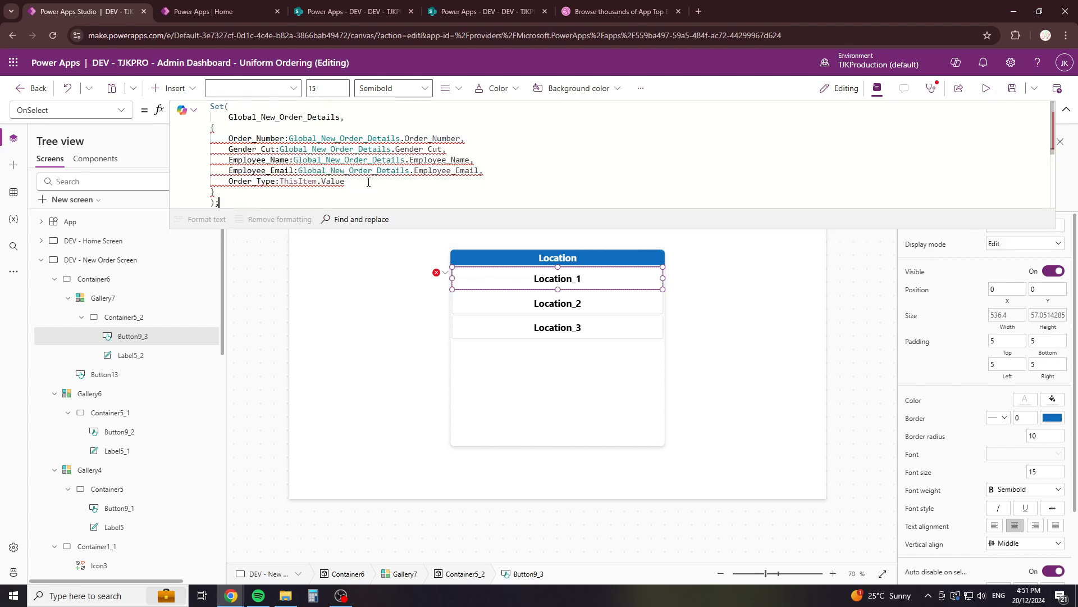
Step: Change Order_Type in Button9_3's OnSelect formula to Global_New_Order_Details.Order_Type
drag(344, 181, 288, 181)
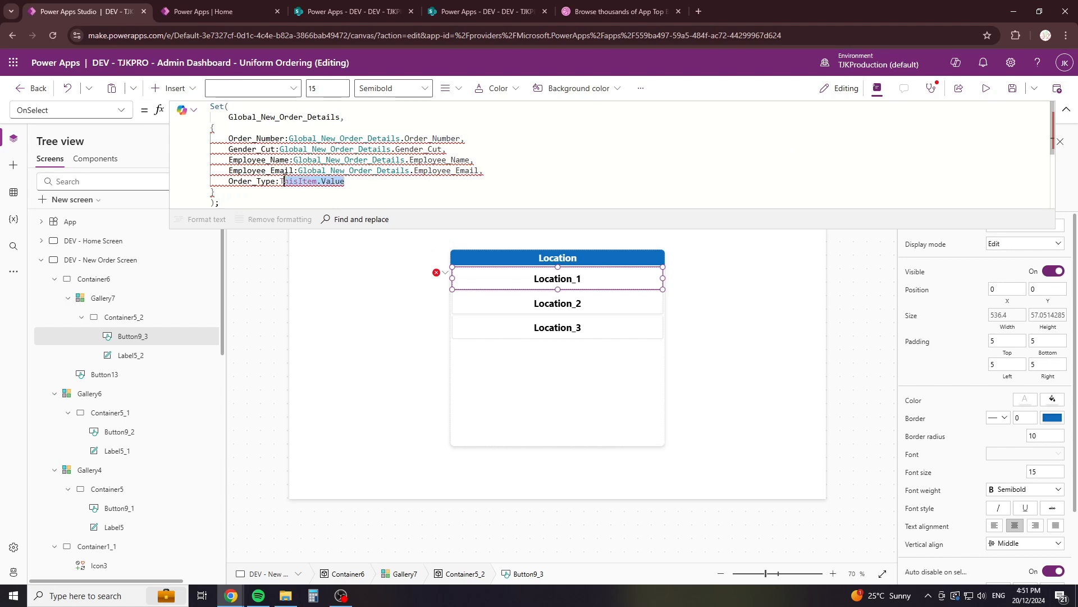
text(glo)
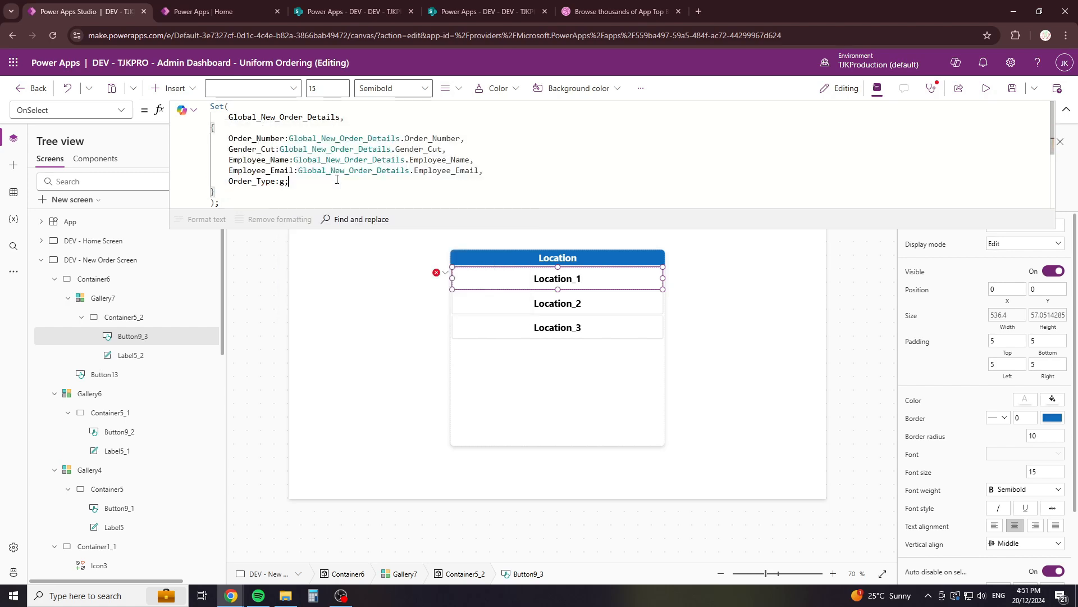
key(Down)
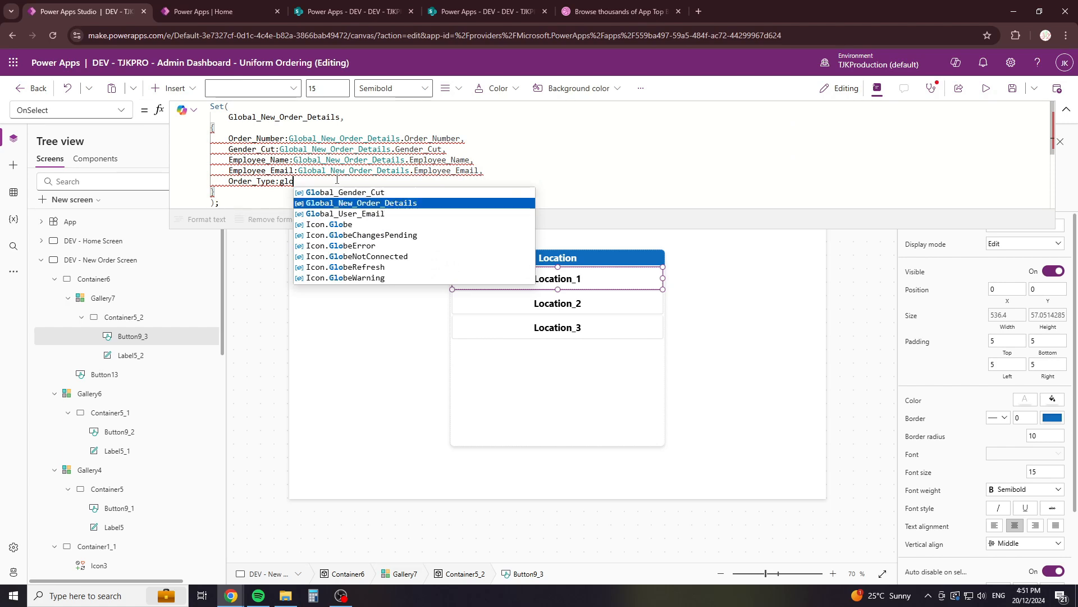
key(Tab)
text(.)
key(Down)
key(Down)
key(Down)
key(Down)
key(Tab)
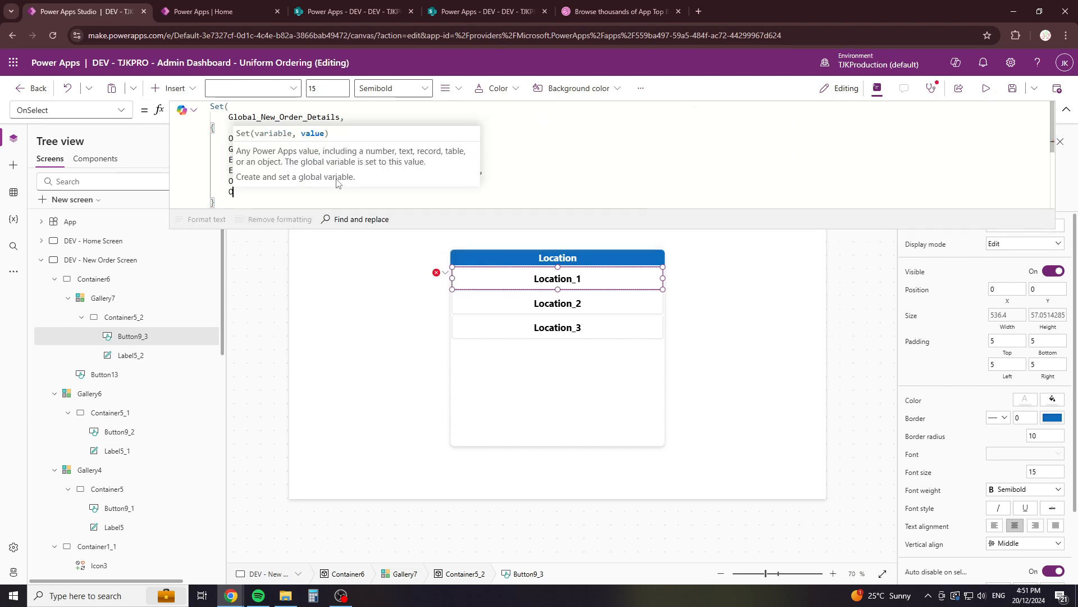
Step: Add the field Location:ThisItem.TJKPRO_SL_Location_Name after Order_Type in the Global_New_Order_Details record
key(BackSpace)
key(BackSpace)
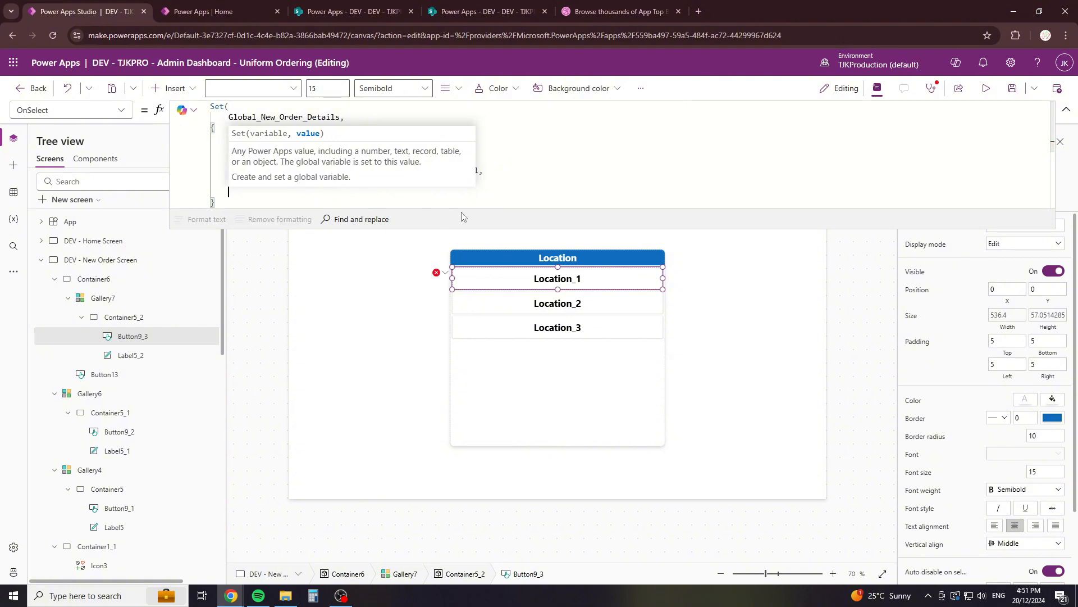
text(Location)
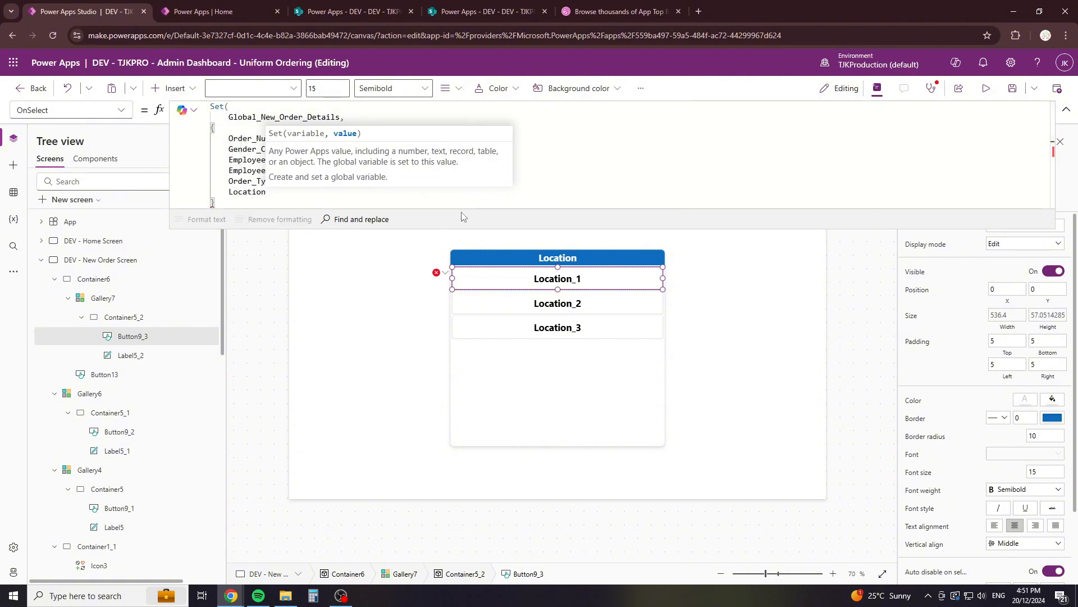
text(:)
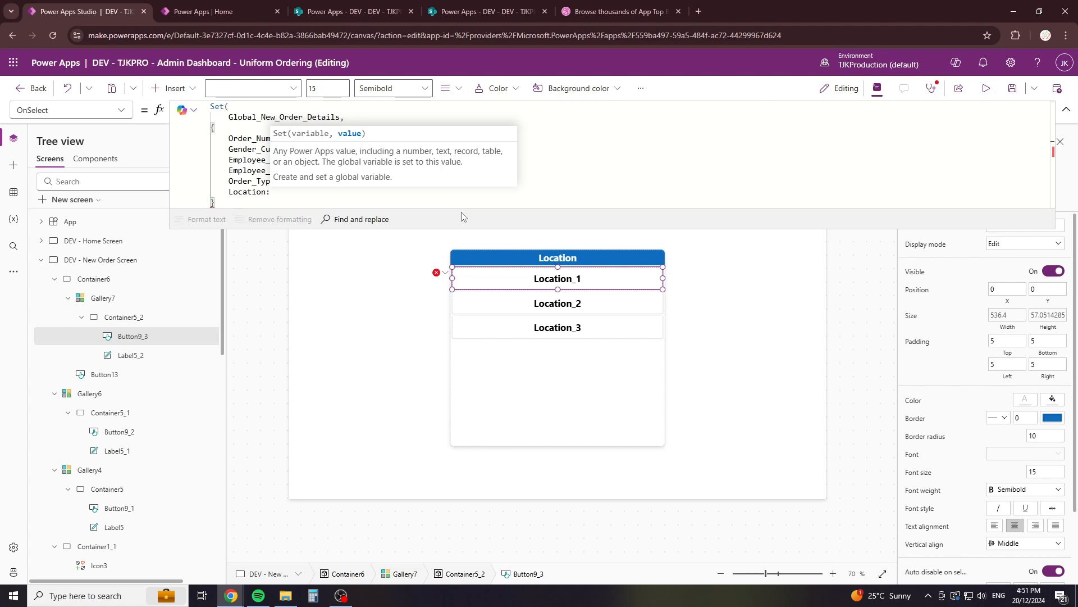
text(ThisItem.lo)
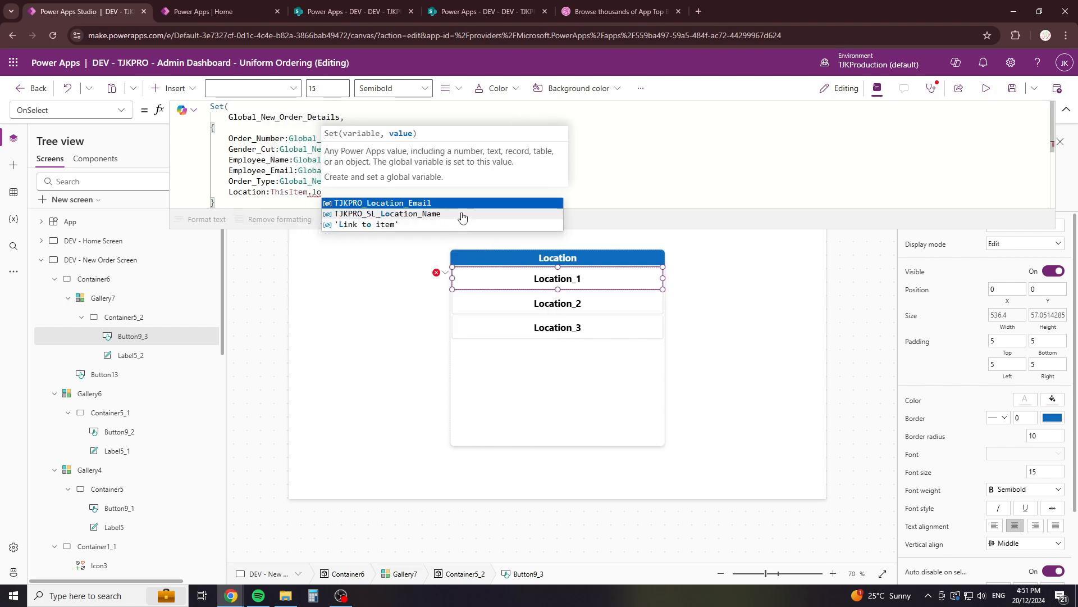
click(461, 217)
Step: Change the variable in the UpdateContext call of Button9_3's OnSelect formula to local_Location_Popup, keeping the value false
scroll(337, 181, down, 3)
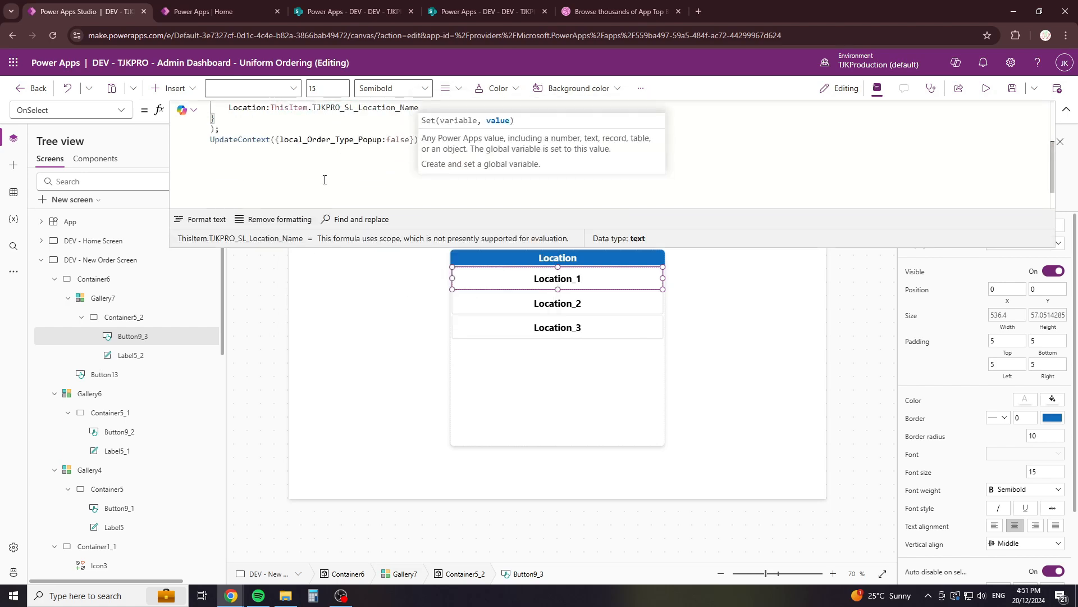
scroll(325, 177, up, 1)
click(331, 171)
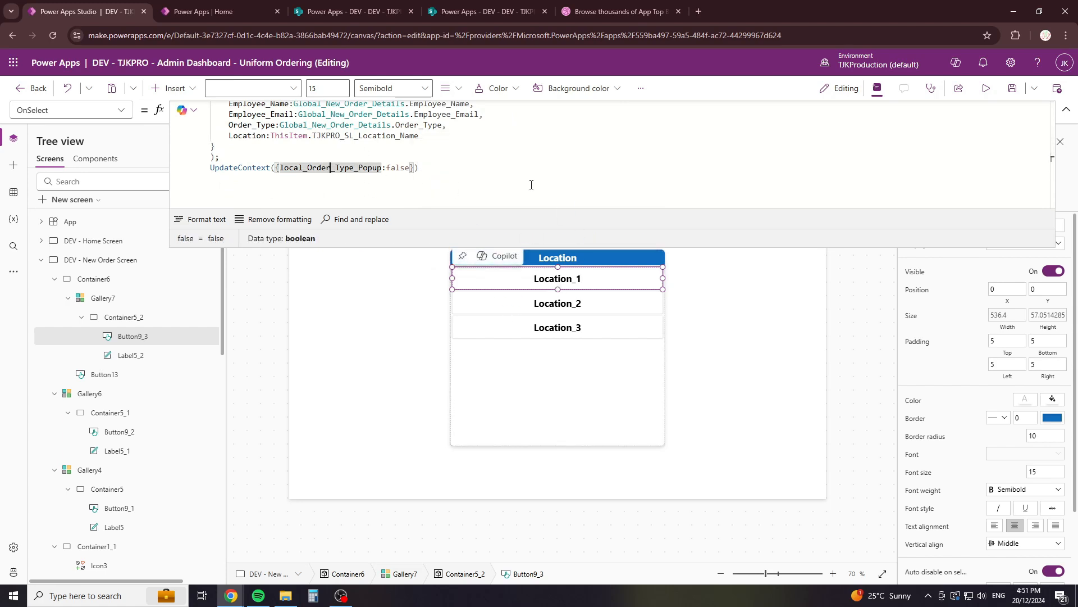
click(299, 175)
drag(307, 167, 378, 166)
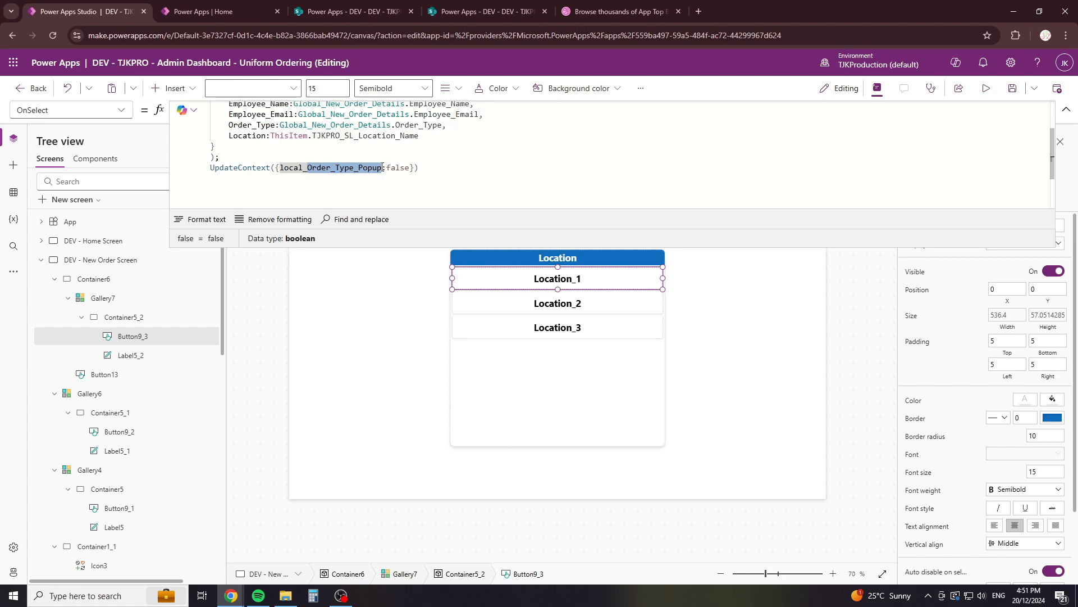
text(Location)
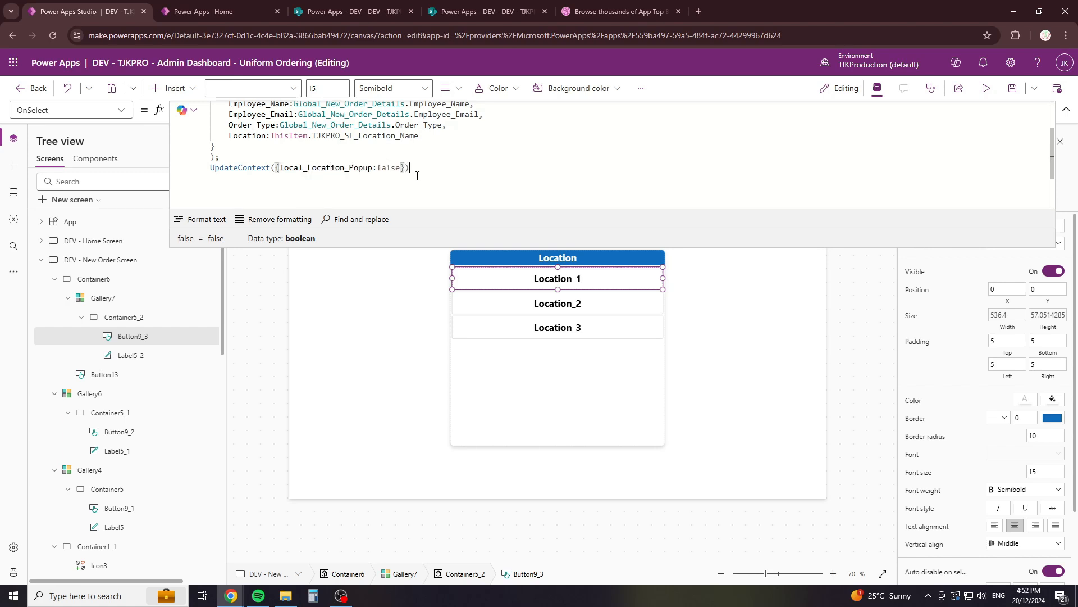
Step: Select Container6, the container of the Location popup
click(679, 431)
click(638, 439)
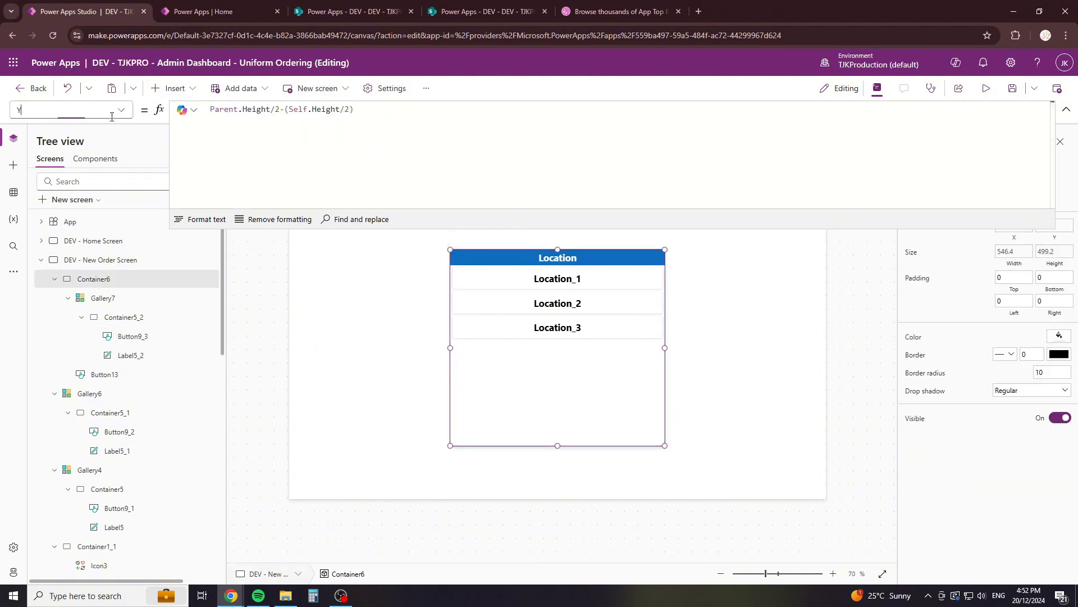
Step: Set the Location popup container's Visible property to local_Location_Popup
click(79, 455)
click(276, 134)
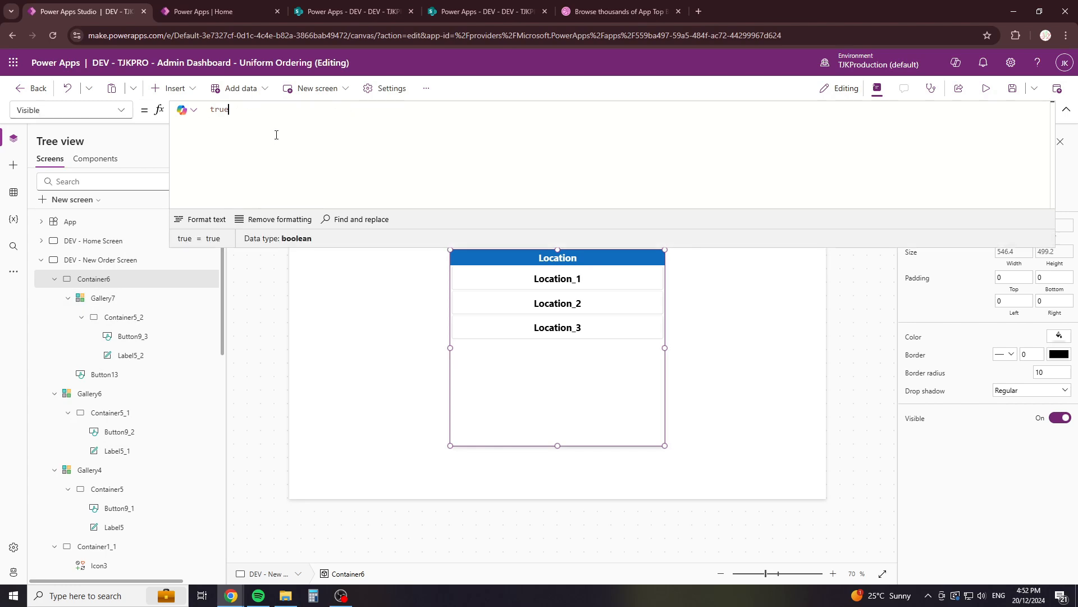
text(if)
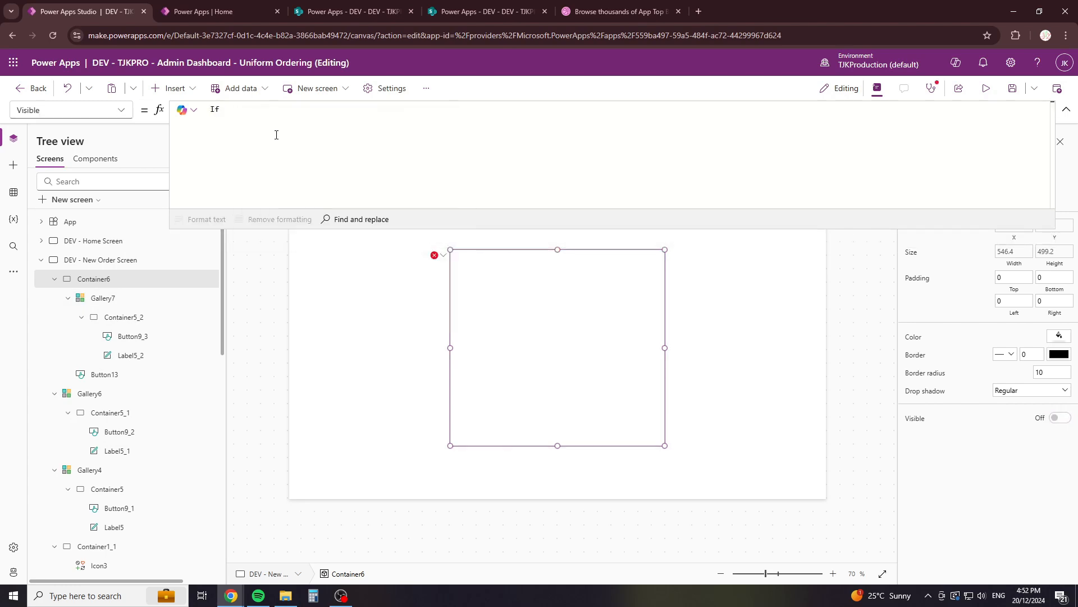
key(BackSpace)
text(loca)
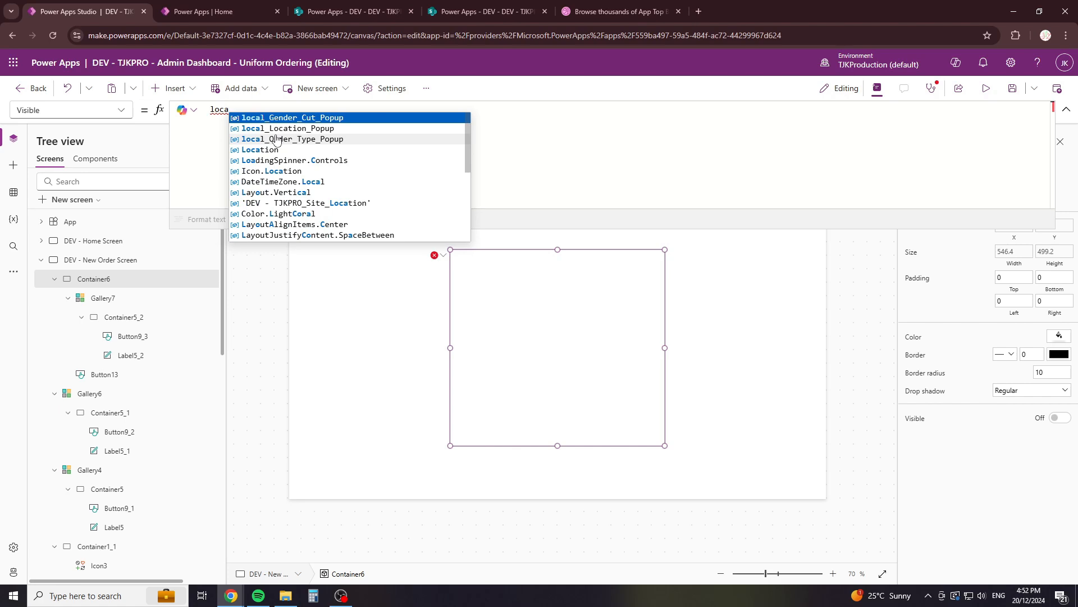
click(279, 130)
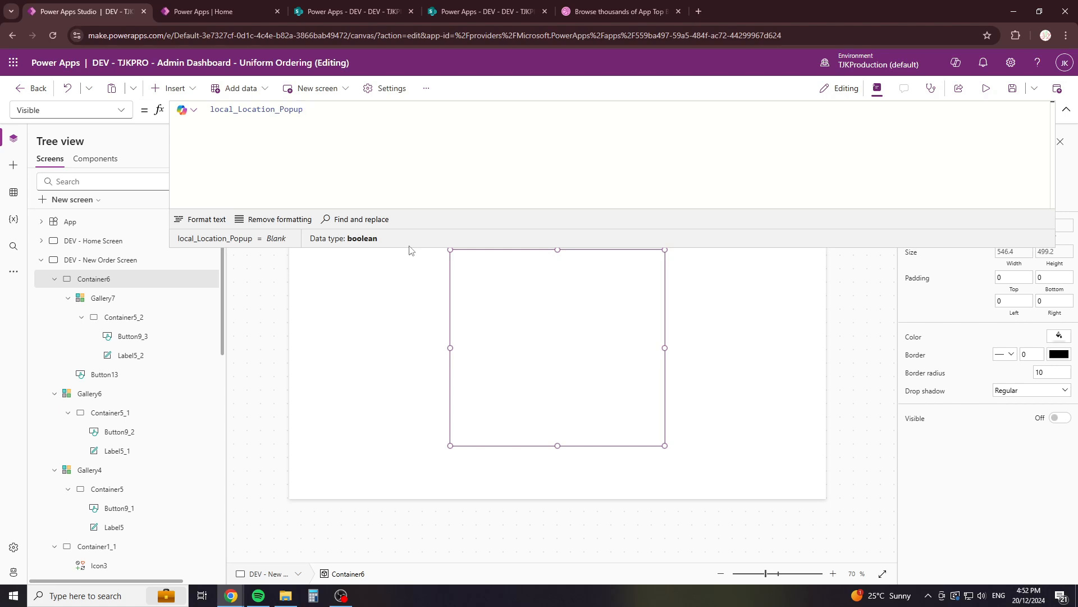
drag(410, 247, 424, 127)
Step: Test the app from the home screen into a new order, up to the order type choices
click(700, 185)
alt+click(822, 221)
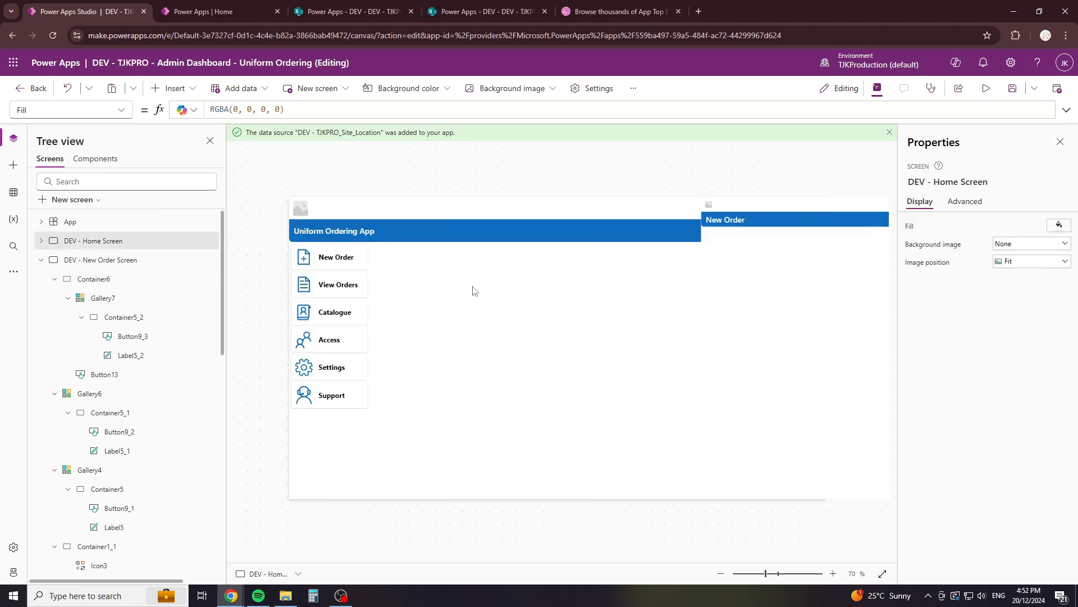
alt+click(361, 267)
alt+click(472, 334)
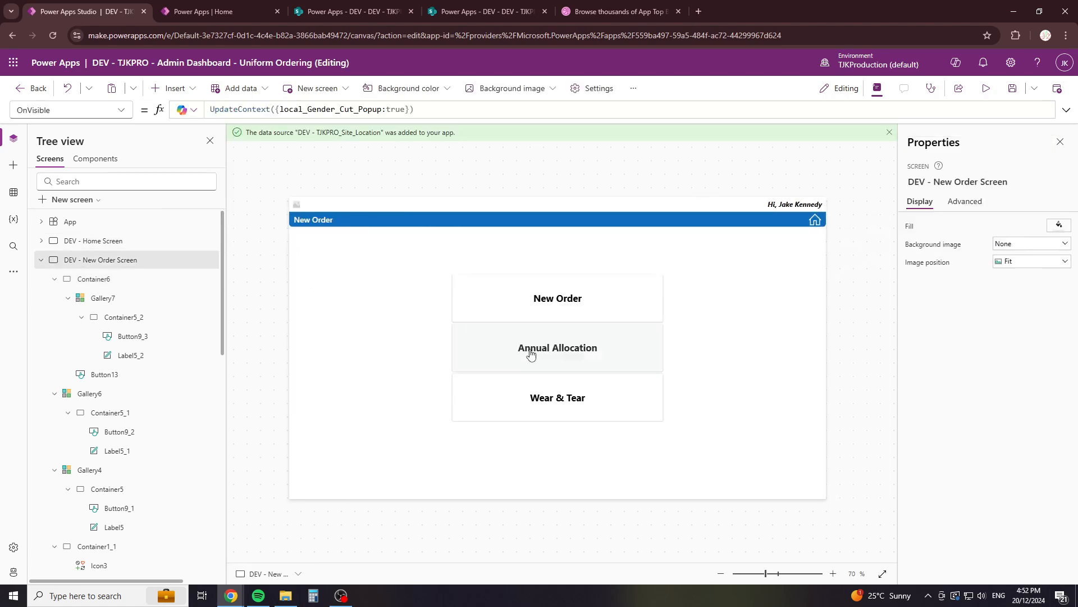
Step: Append UpdateContext({local_Location_Popup:true}); to the OnSelect formula of the order type gallery's button
click(594, 303)
mouse_move(446, 118)
mouse_down()
mouse_move(441, 369)
mouse_move(436, 134)
mouse_up()
click(123, 113)
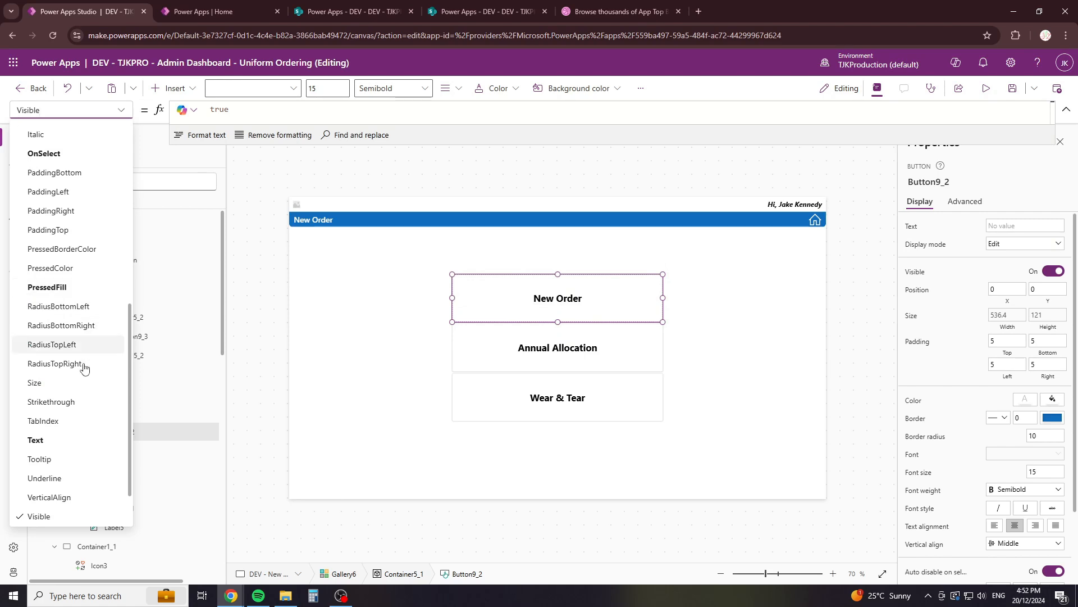
click(44, 154)
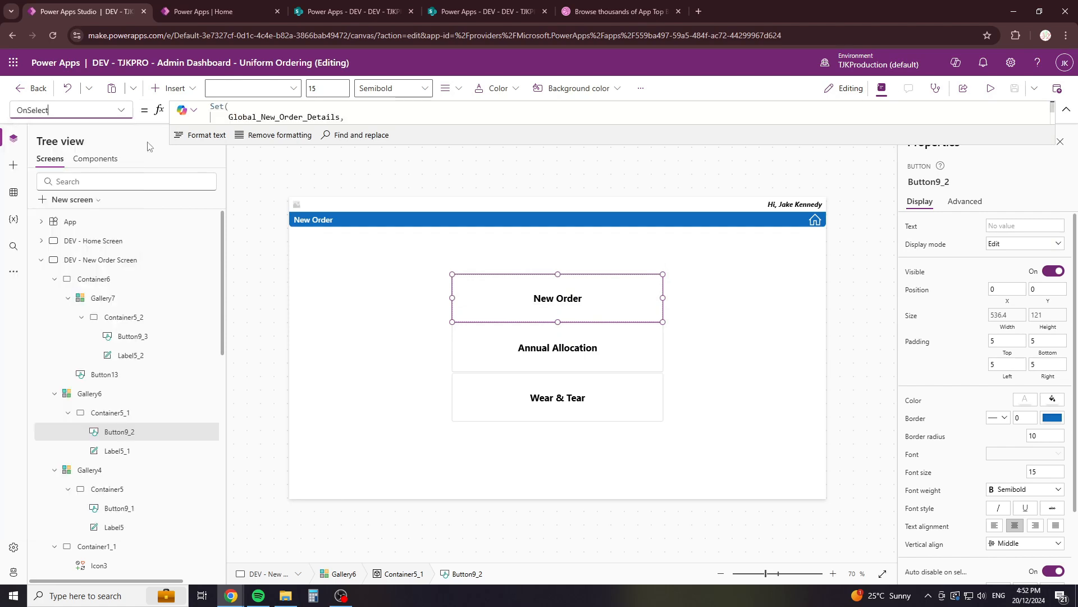
drag(323, 146, 321, 481)
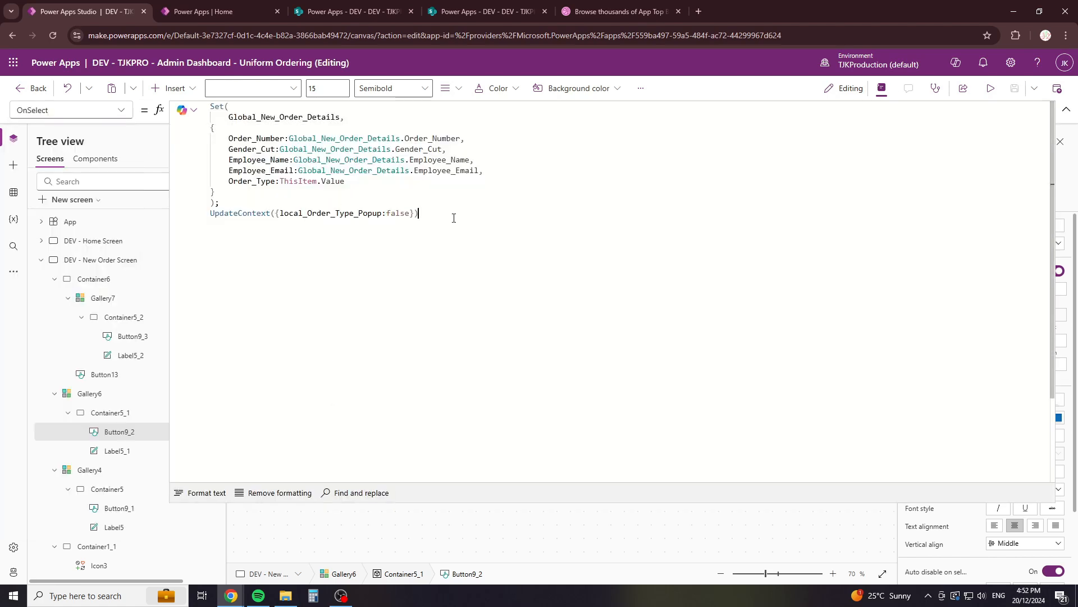
text(Upd)
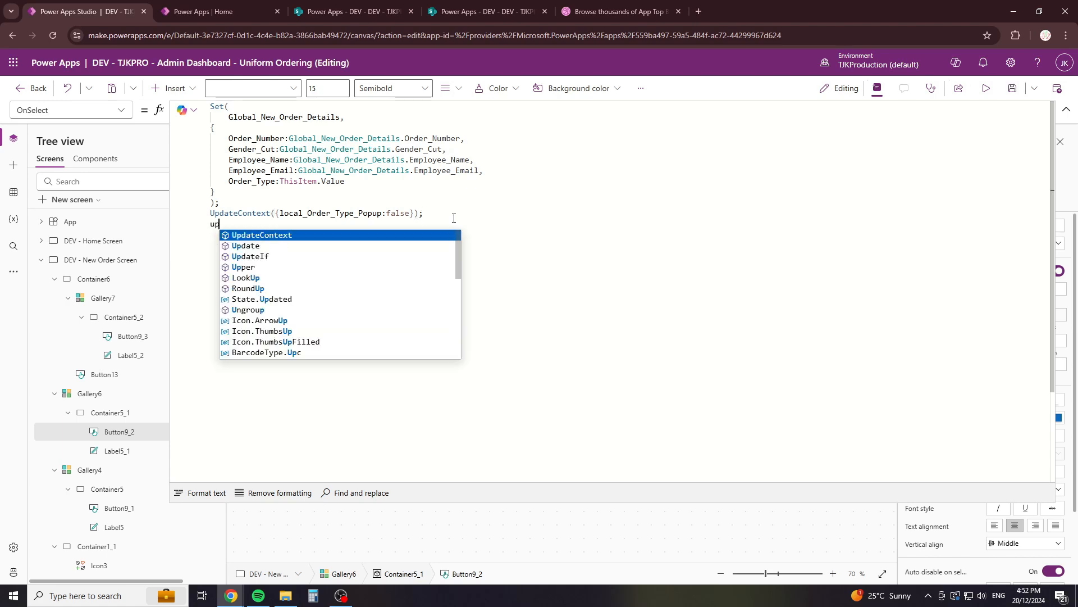
key(Tab)
text(()
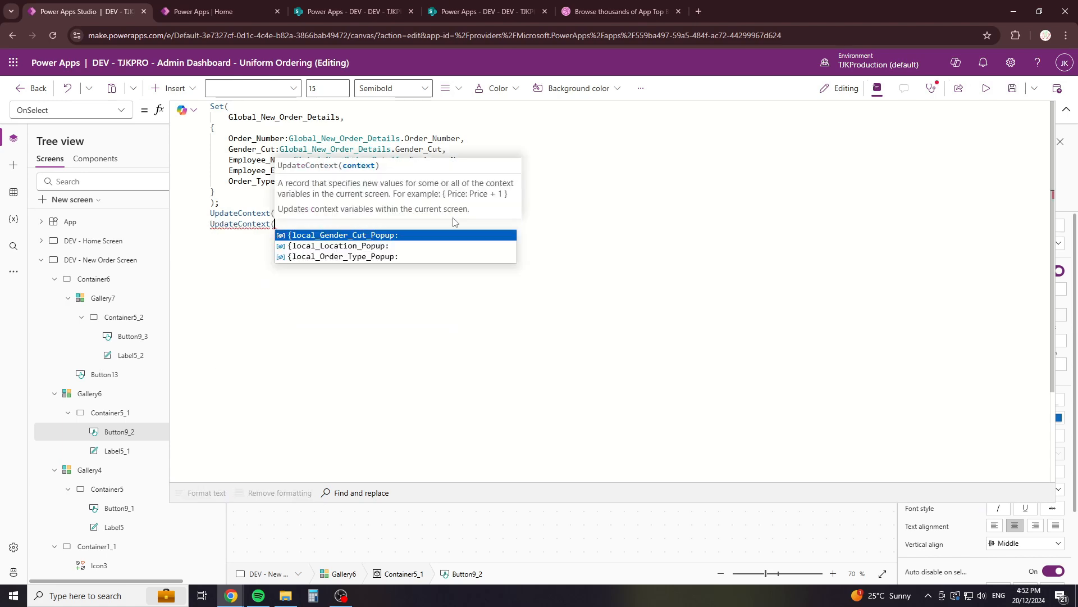
key(Down)
key(Tab)
text(true)
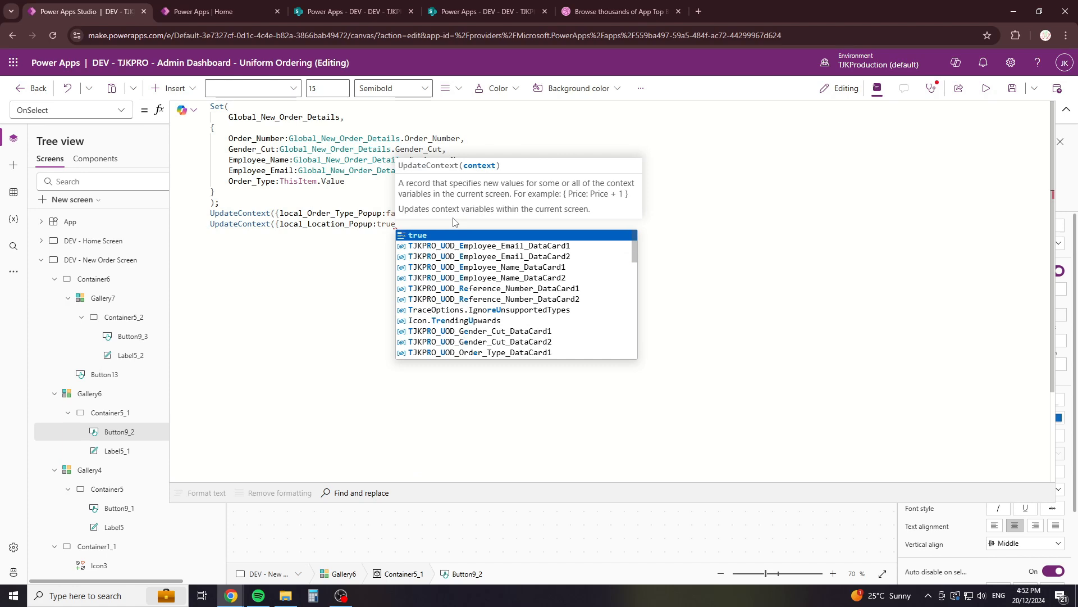
text(});)
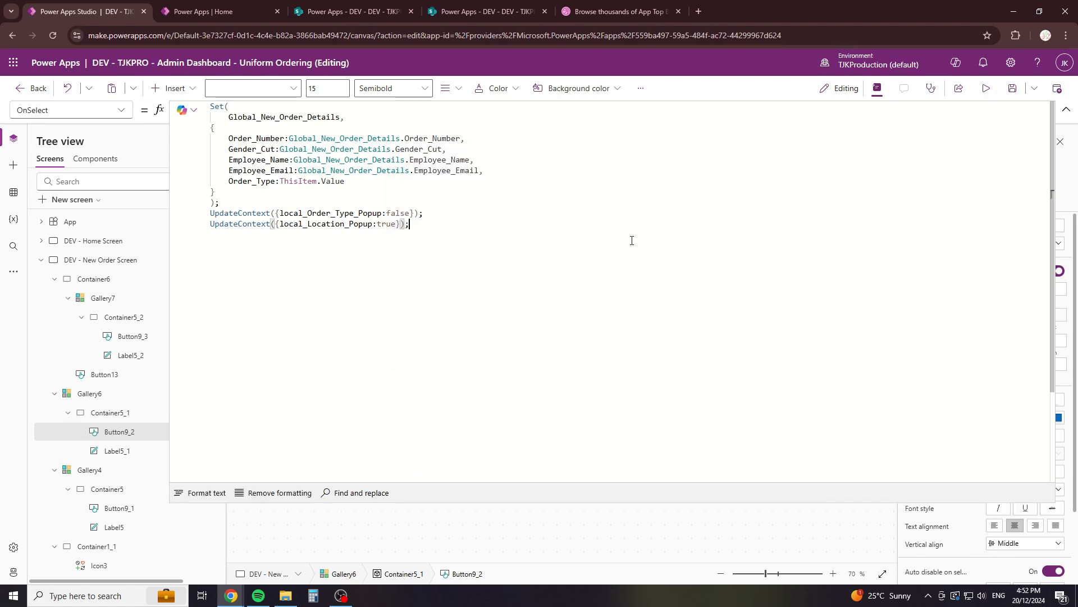
drag(576, 502, 564, 117)
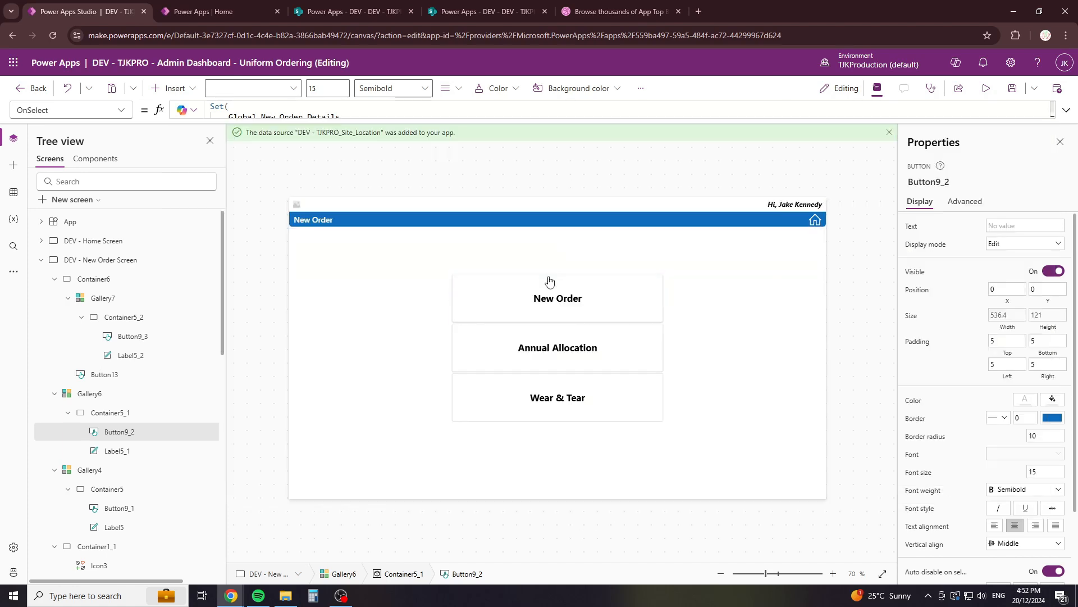
Step: Test the New Order choice, review the Location_1 button's OnSelect formula, and test choosing Location_1
alt+click(612, 301)
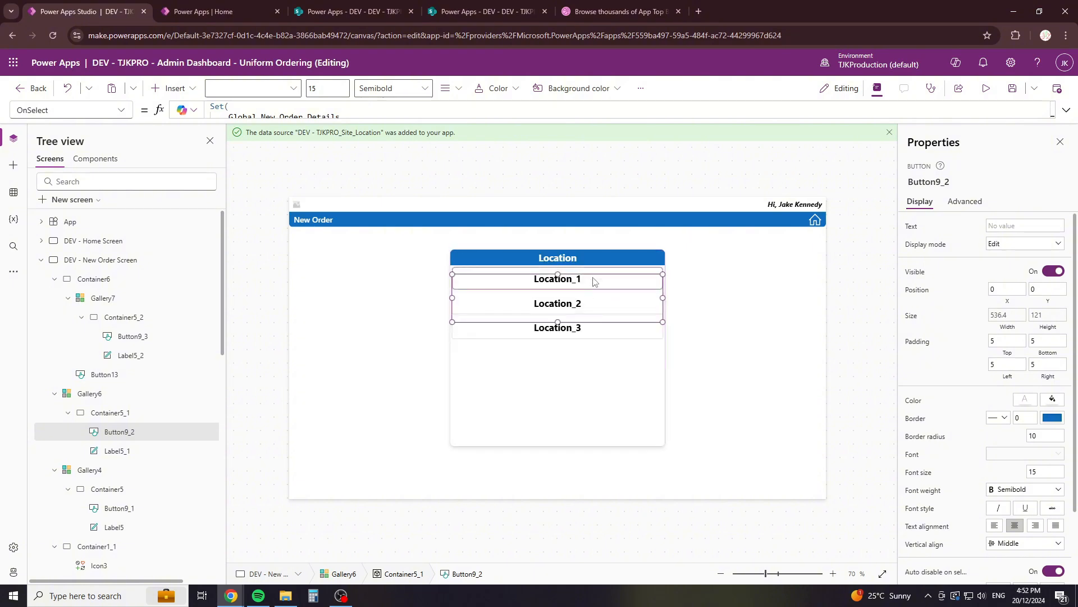
click(626, 281)
click(330, 117)
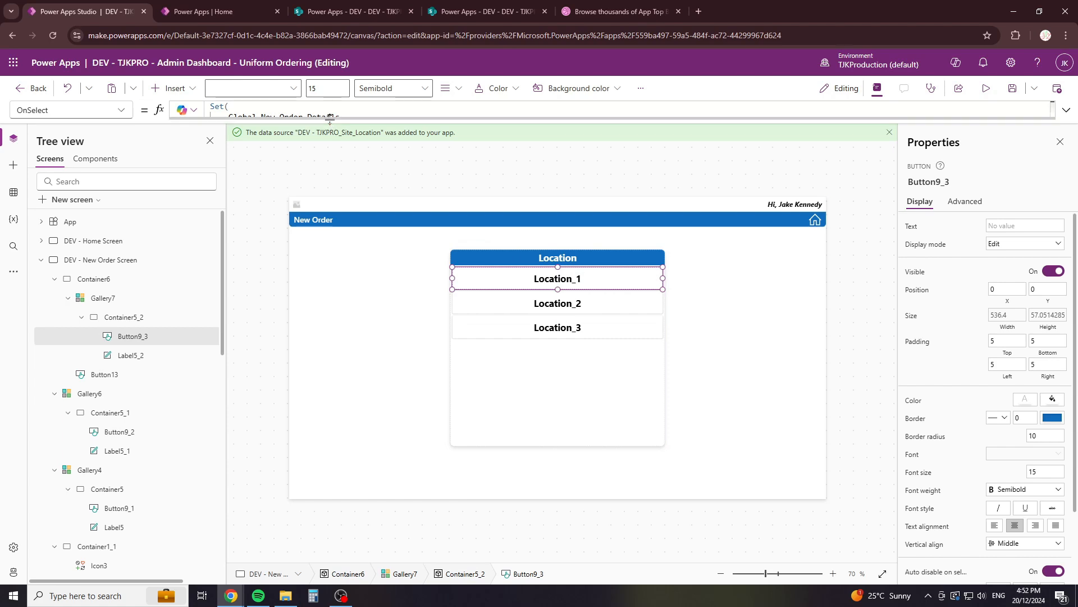
drag(436, 377, 448, 94)
alt+click(555, 283)
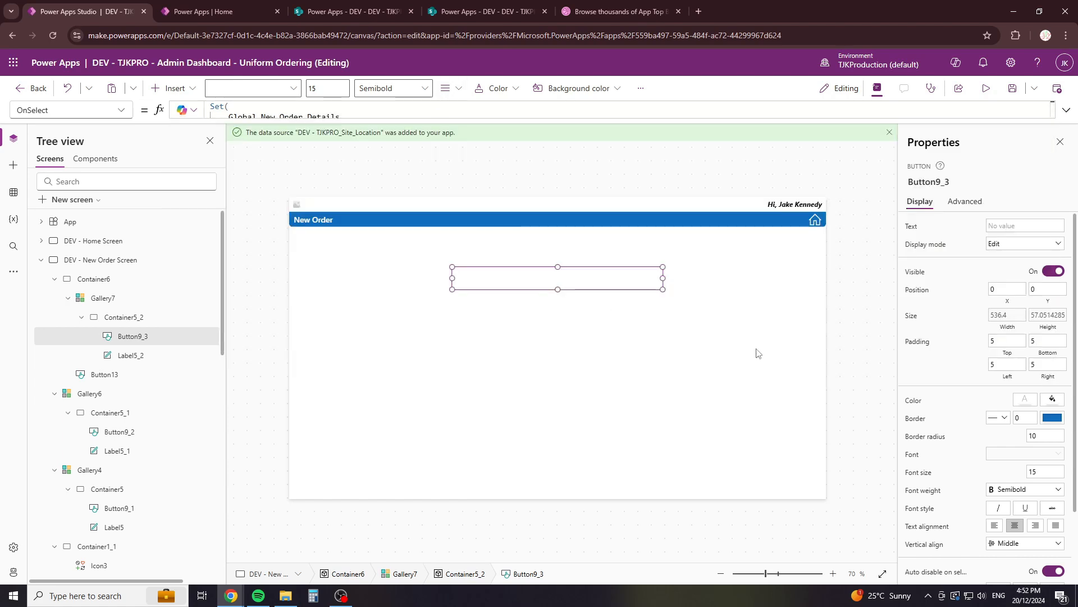
Step: Return to the app's home screen and start a new order again
click(348, 319)
alt+click(815, 219)
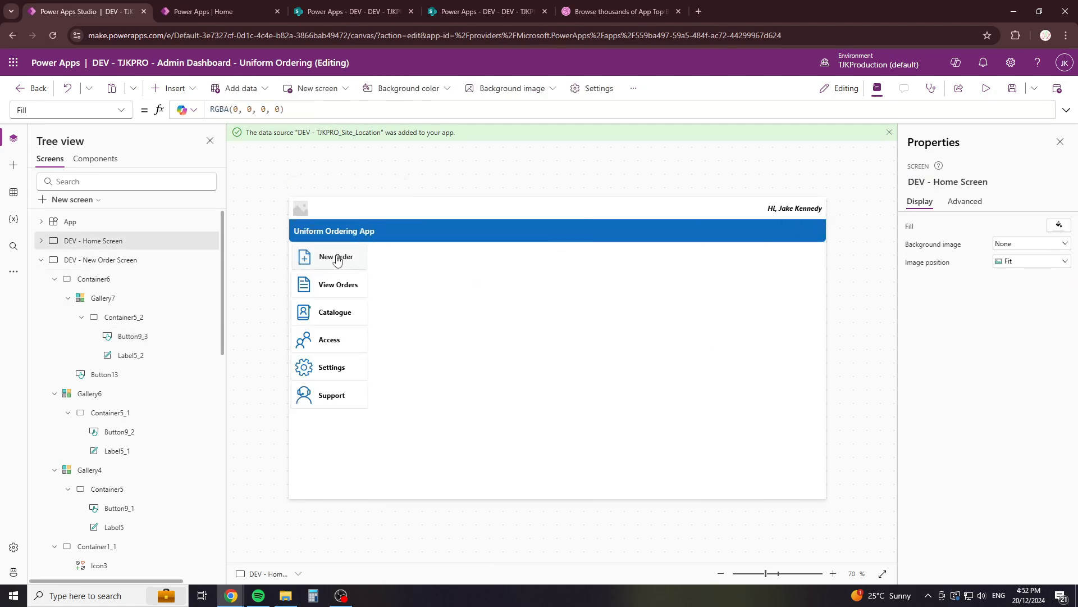
alt+click(336, 257)
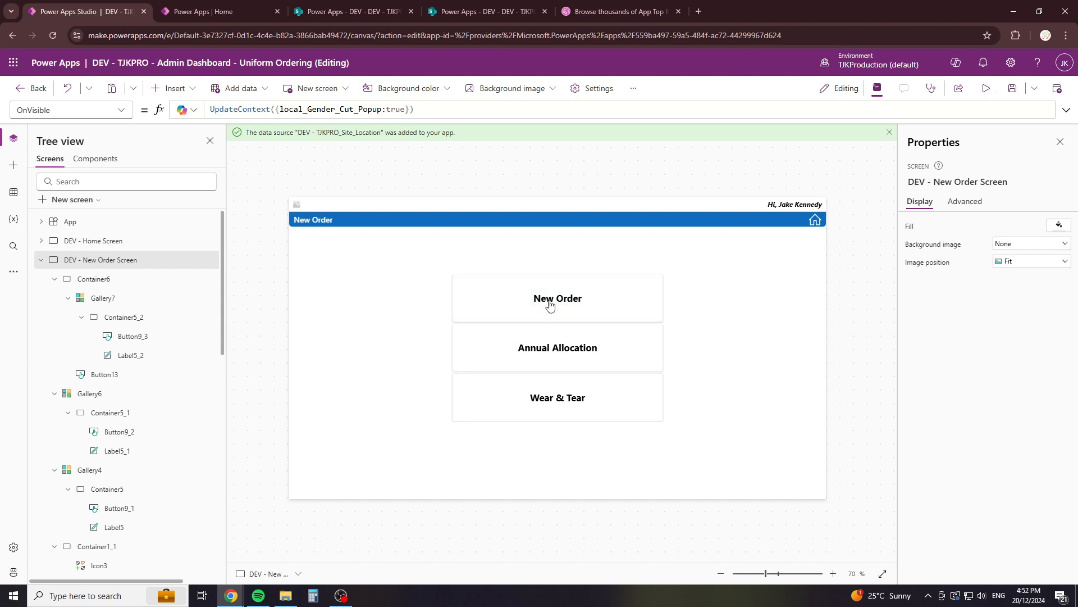
Step: Set the location gallery's height to Parent.Height/10*7 and move it down to a Y position of about 106
click(567, 375)
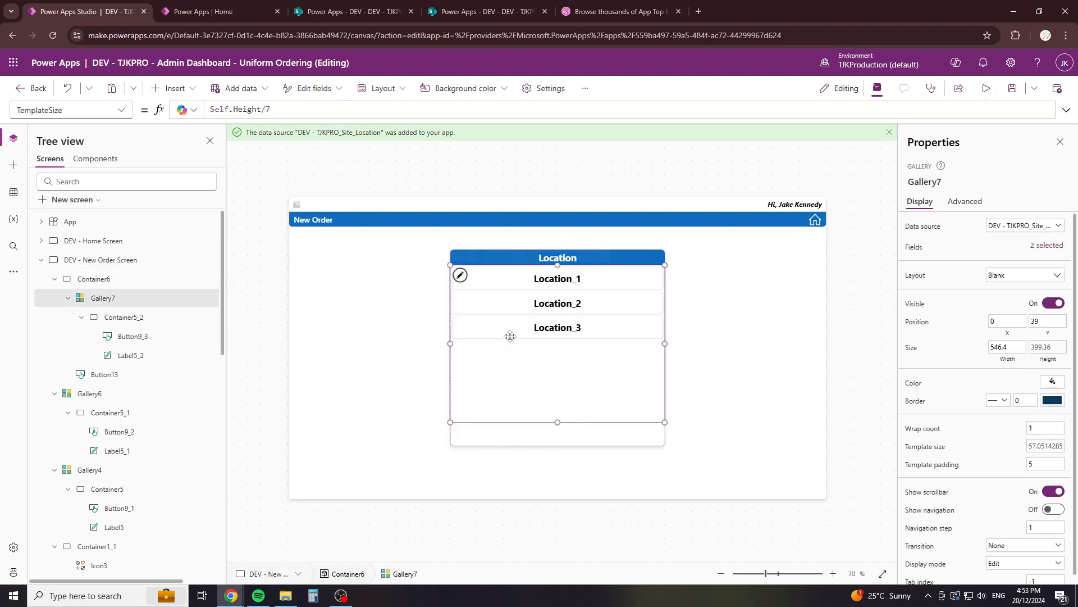
click(1043, 350)
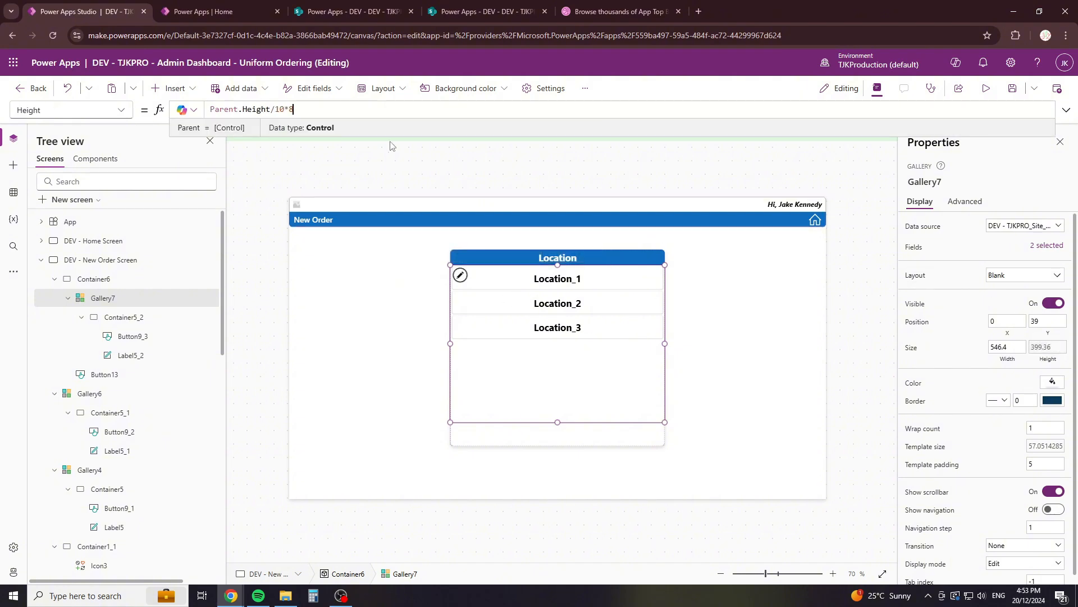
click(327, 114)
key(BackSpace)
text(7)
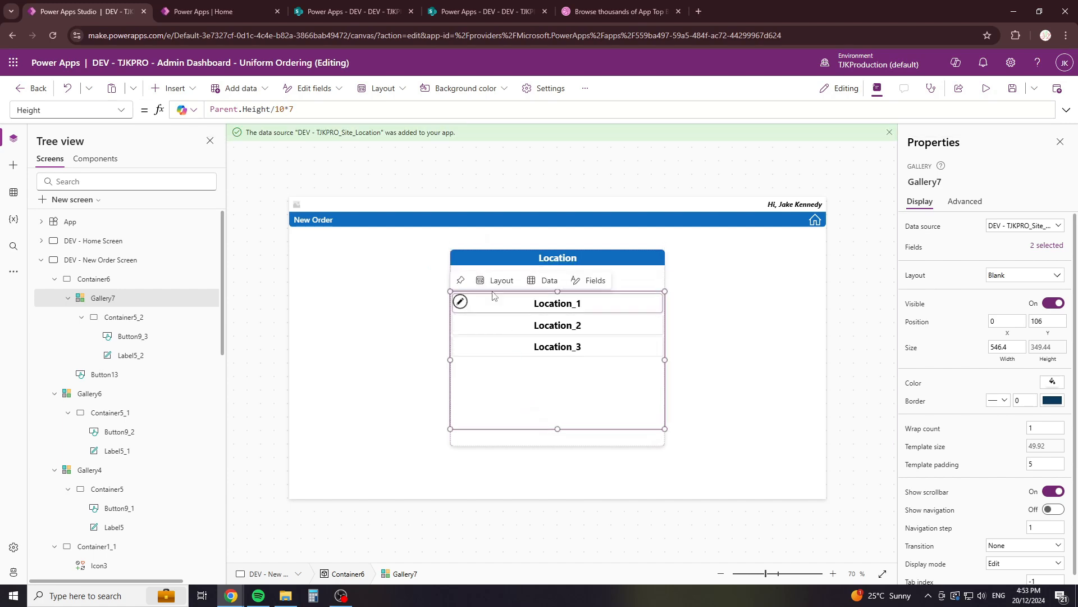
Step: Insert a classic text input into the Location container and place it above the gallery at about X 25, Y 52
click(647, 284)
click(166, 90)
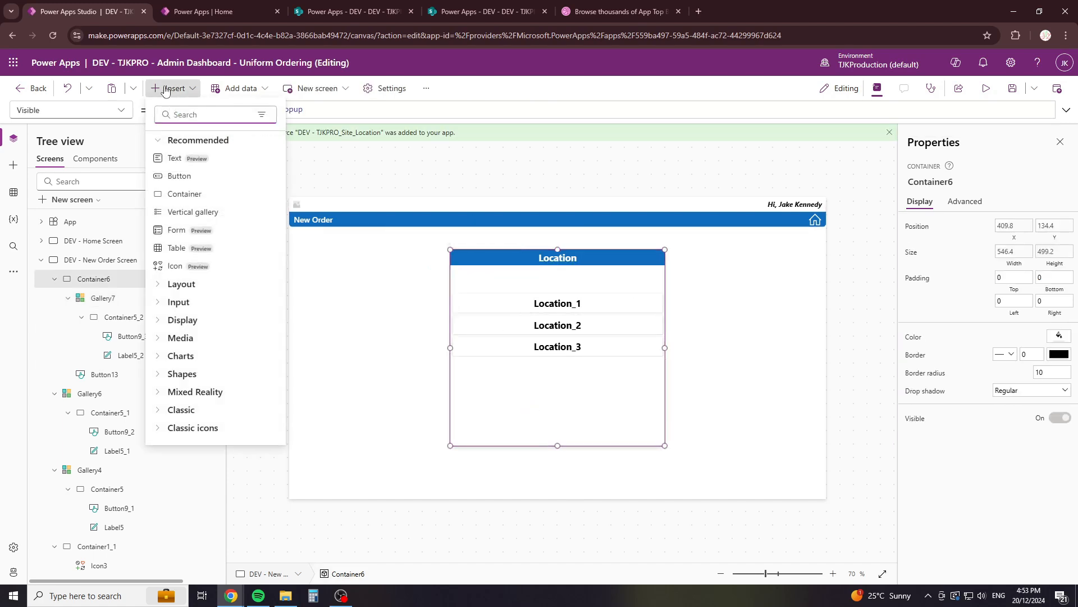
text(input)
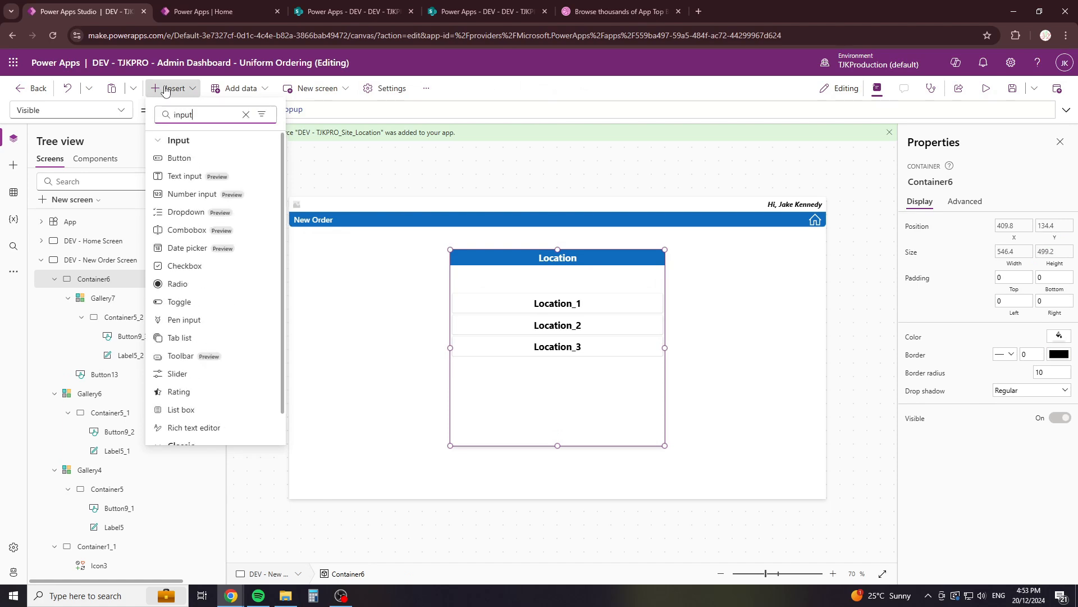
scroll(211, 314, down, 1)
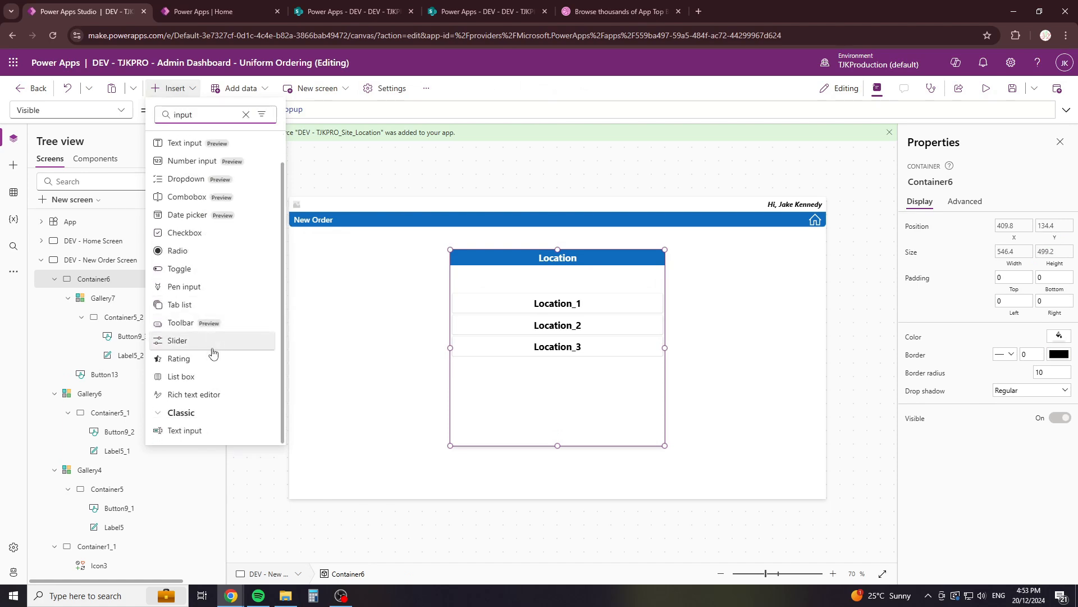
click(191, 436)
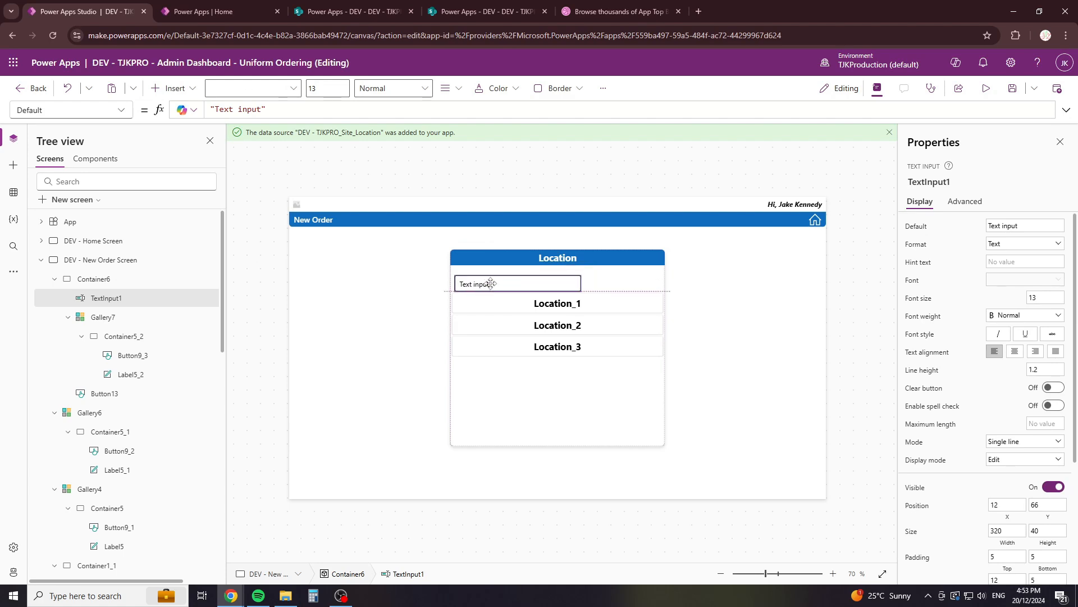
mouse_move(491, 278)
mouse_down()
mouse_move(507, 278)
mouse_move(496, 278)
mouse_up()
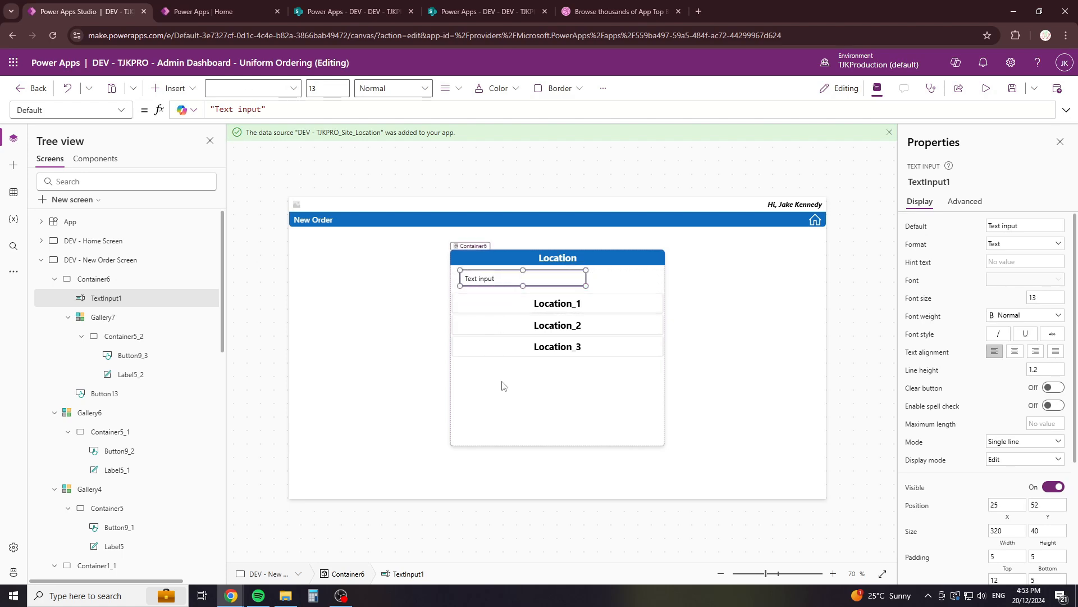
Step: Clear the text input's default value and set its hint text to "Seach for Location"
click(585, 366)
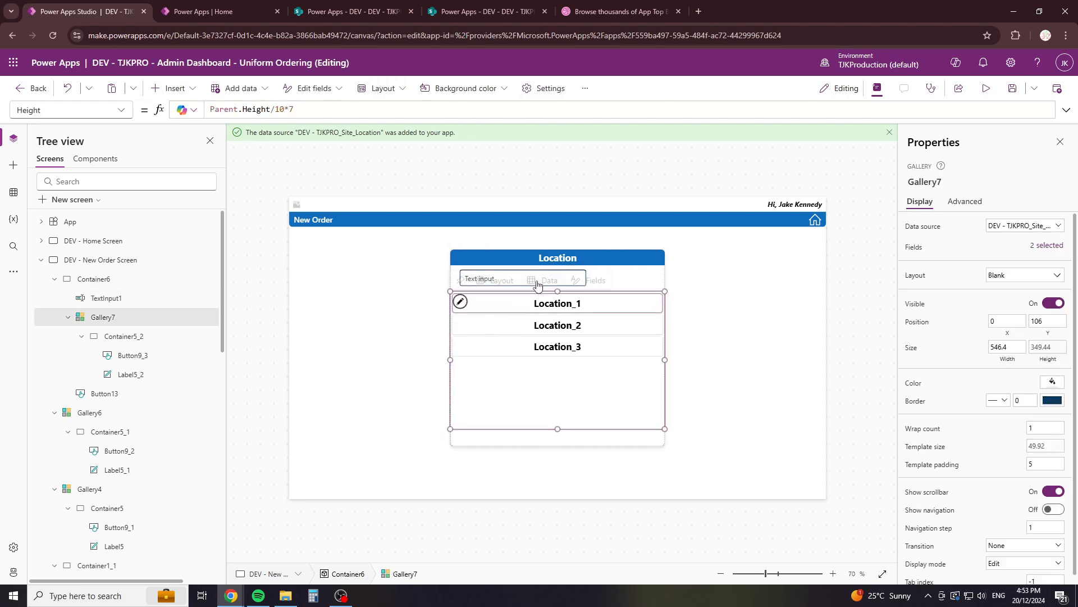
click(787, 278)
click(576, 278)
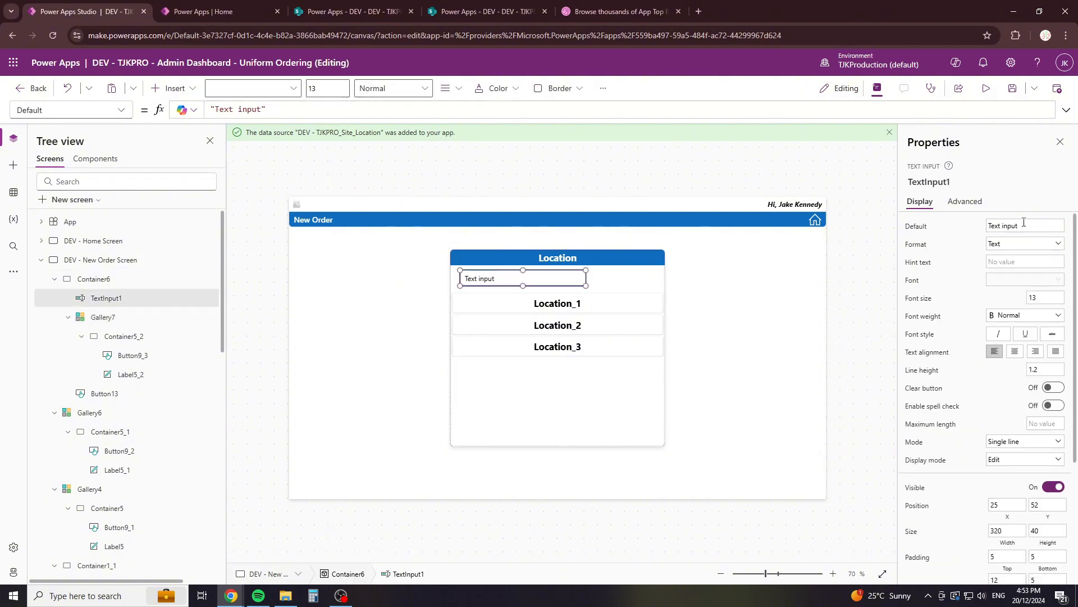
click(1042, 226)
drag(1042, 226, 978, 227)
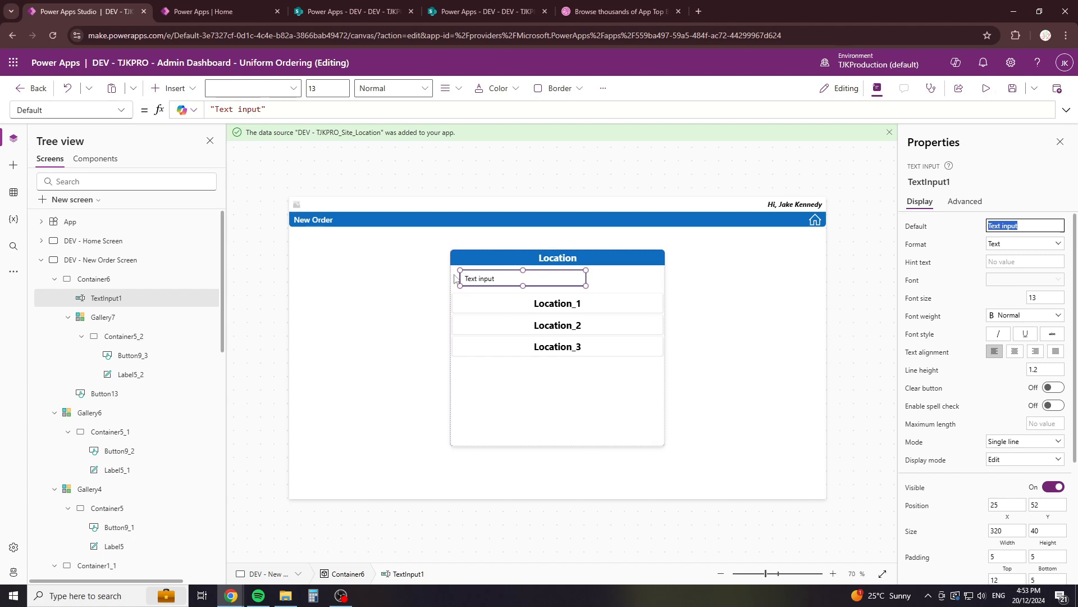
key(BackSpace)
click(1032, 262)
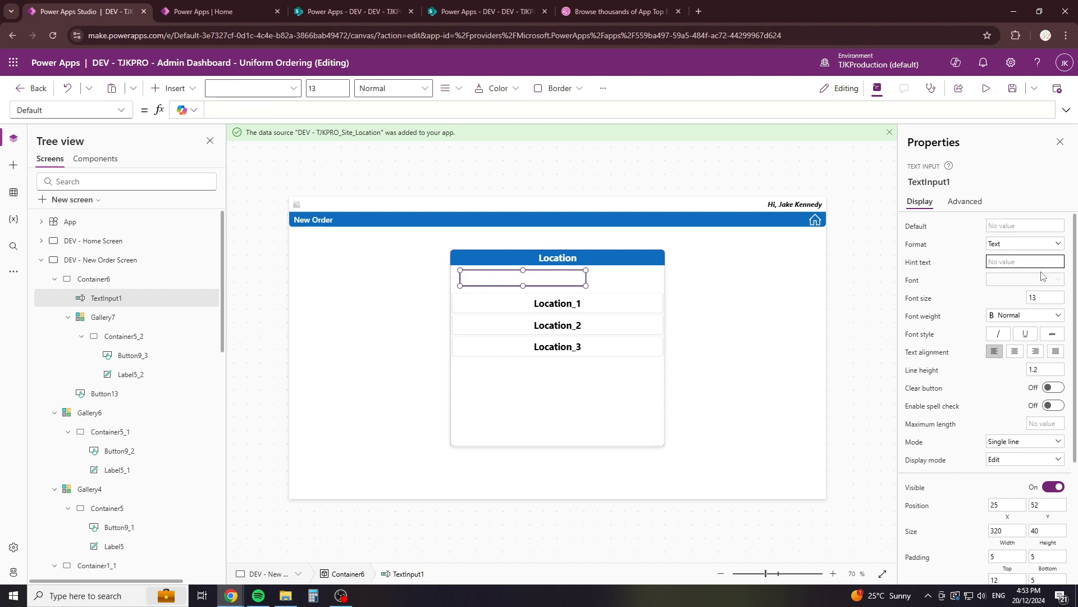
text(Seach for Location)
click(573, 371)
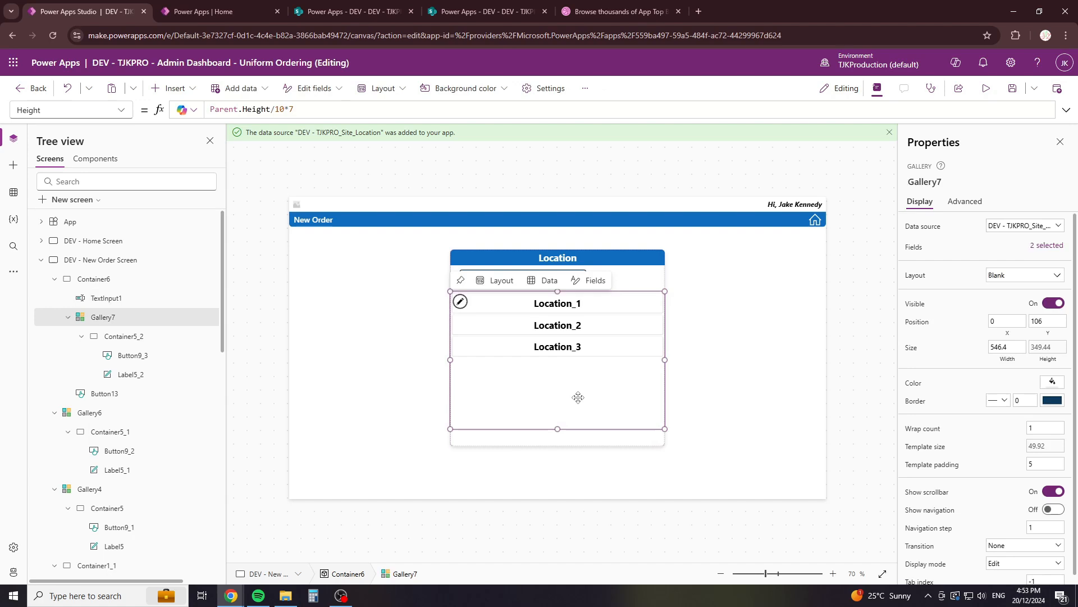
click(782, 383)
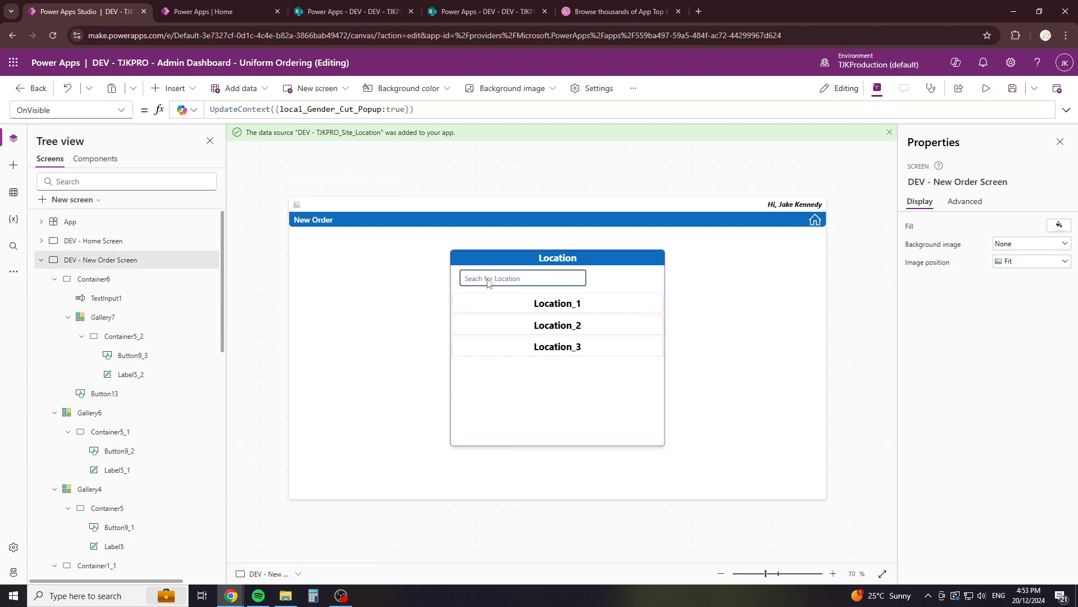
Step: Replace the location gallery's Items formula with the start of a Filter function using 'DEV - TJKPRO_Site_Location' as its source
click(602, 378)
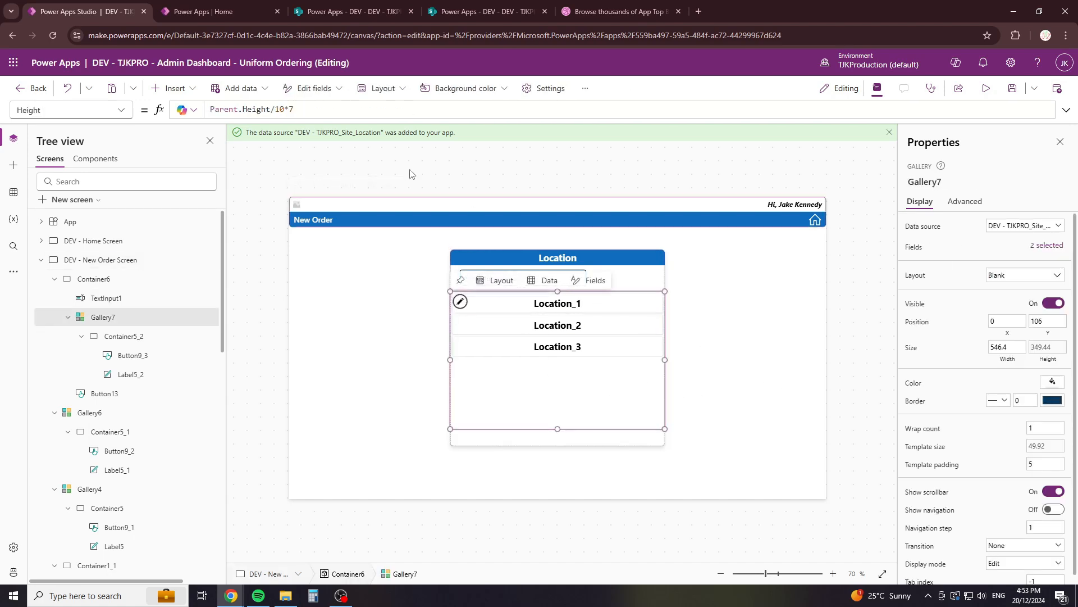
click(121, 110)
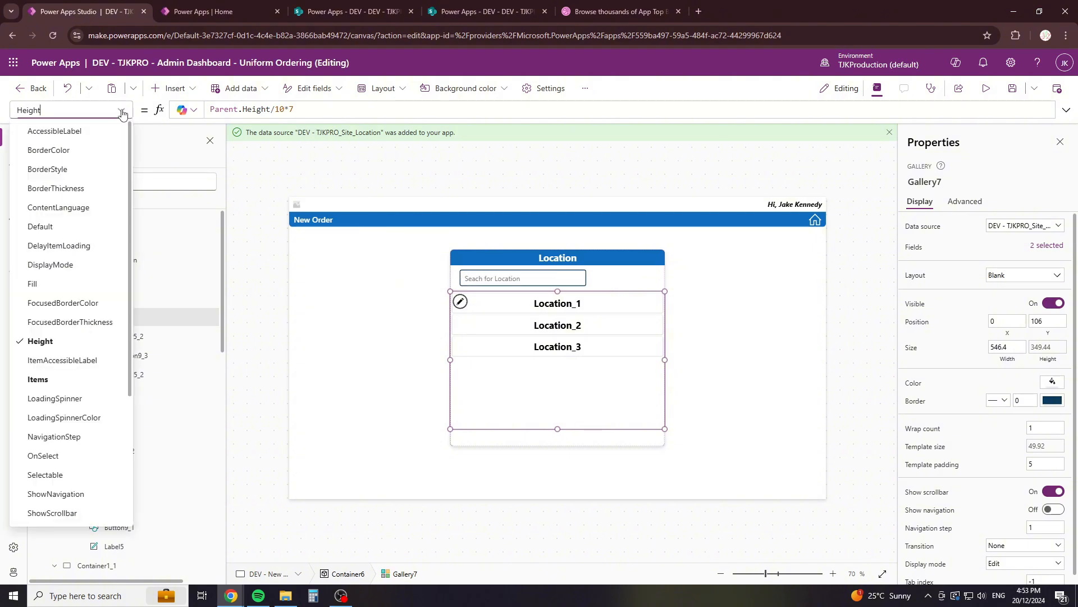
click(65, 378)
click(292, 109)
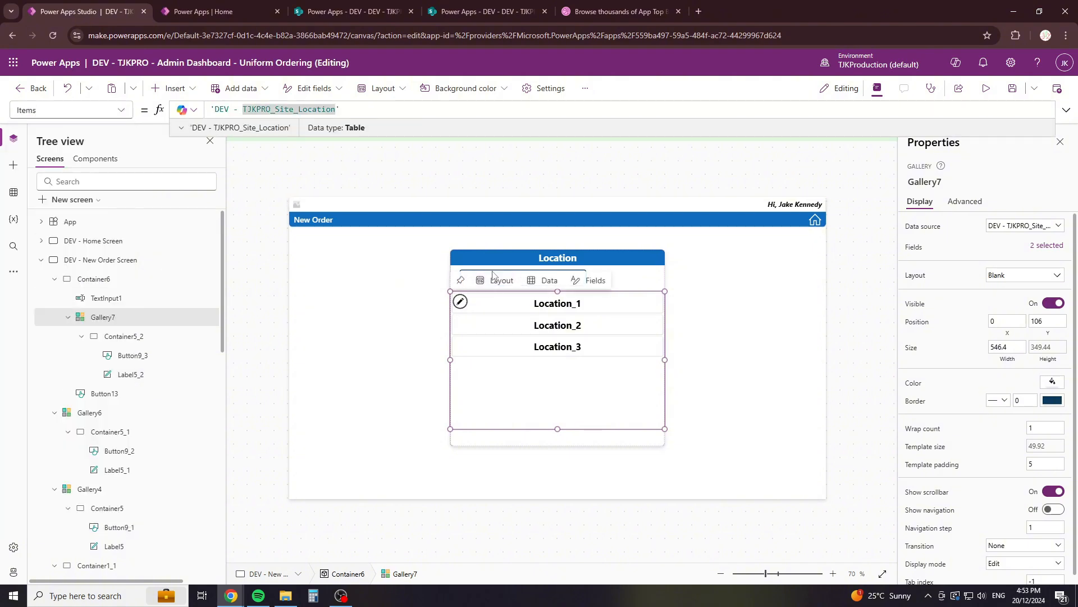
key(ctrl+a)
key(ctrl+c)
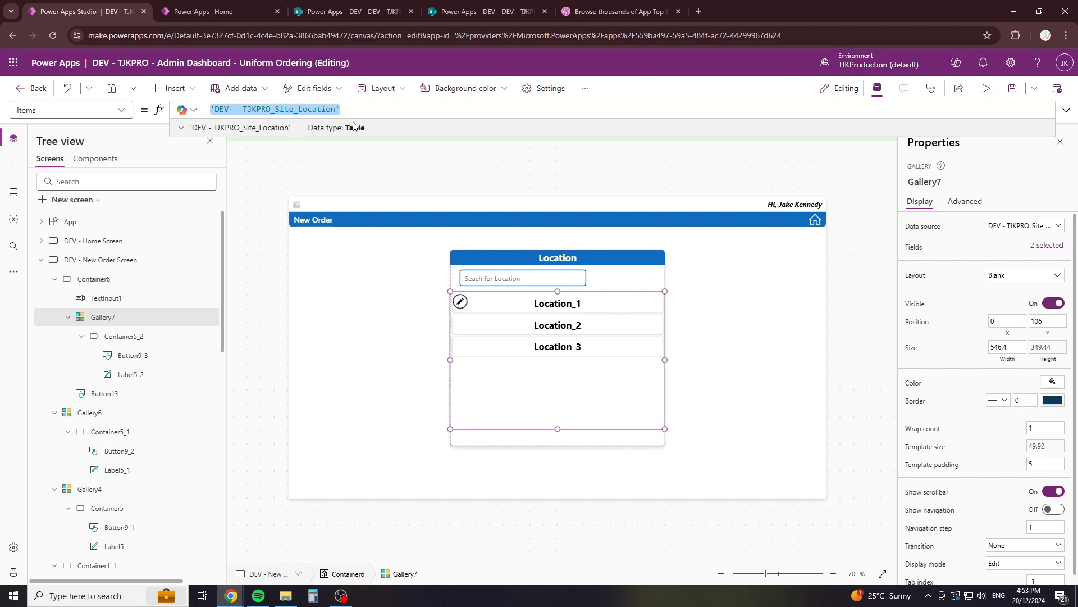
key(BackSpace)
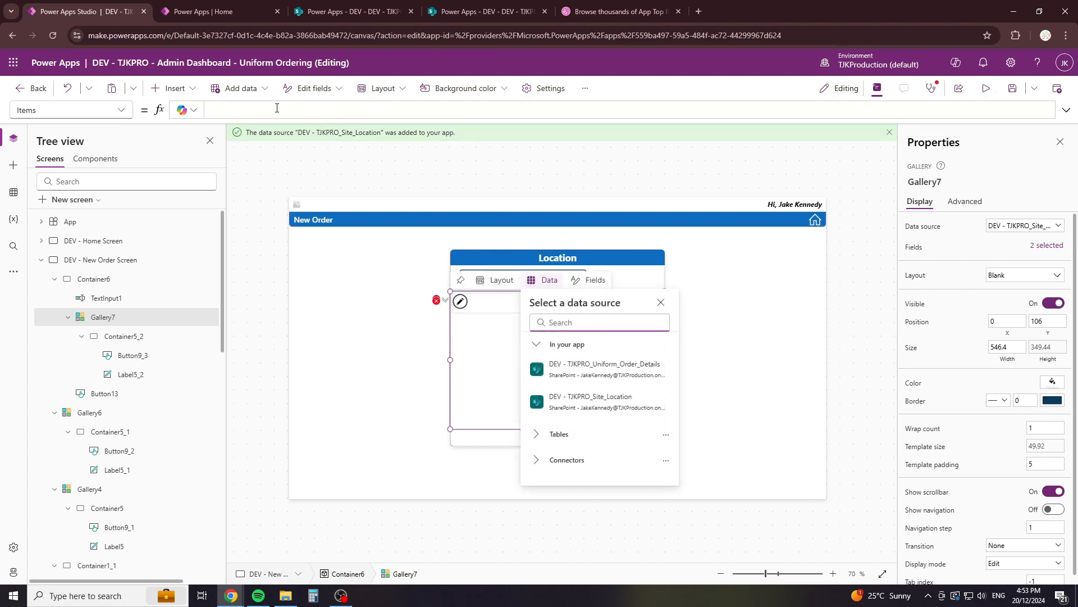
text(filte)
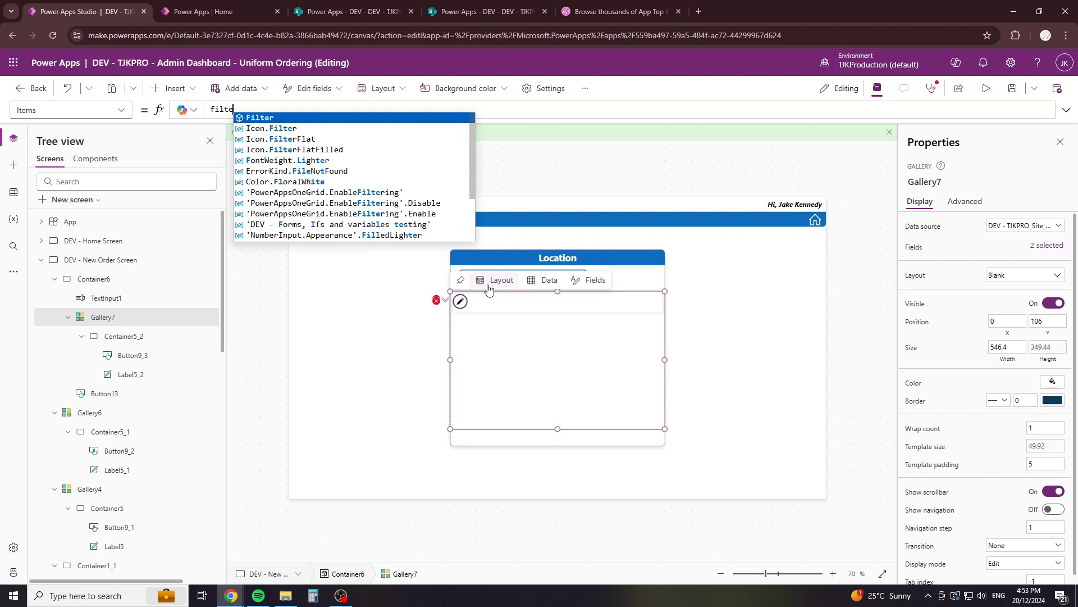
key(Tab)
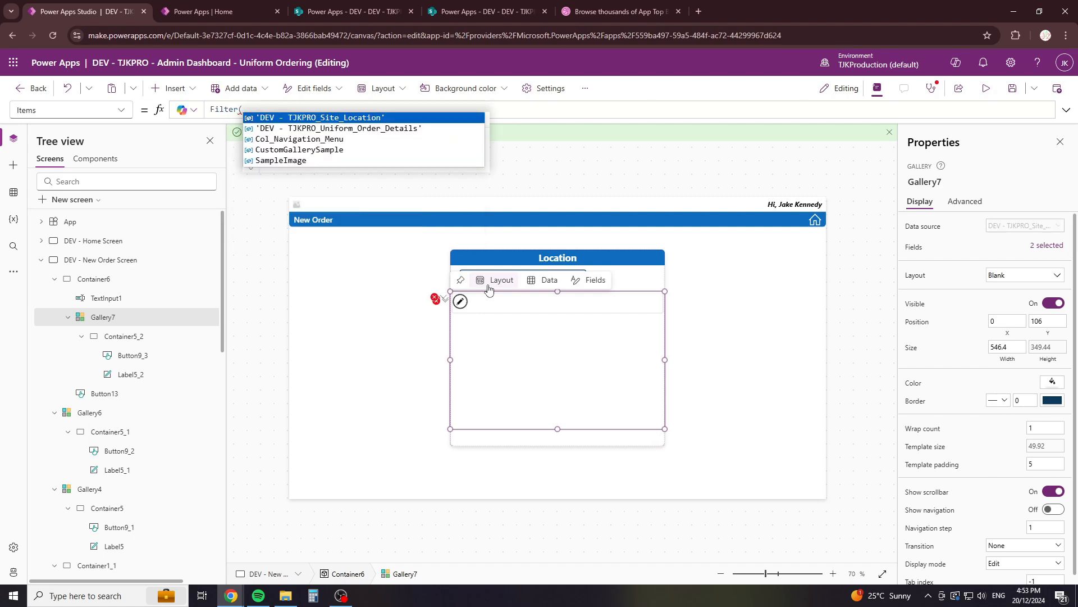
key(Tab)
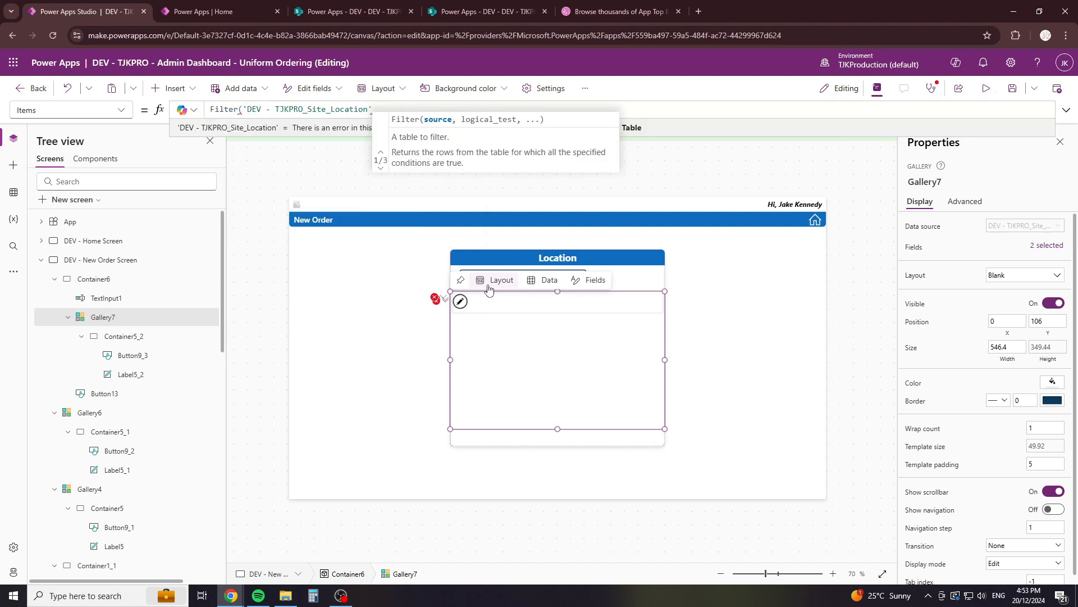
text(,)
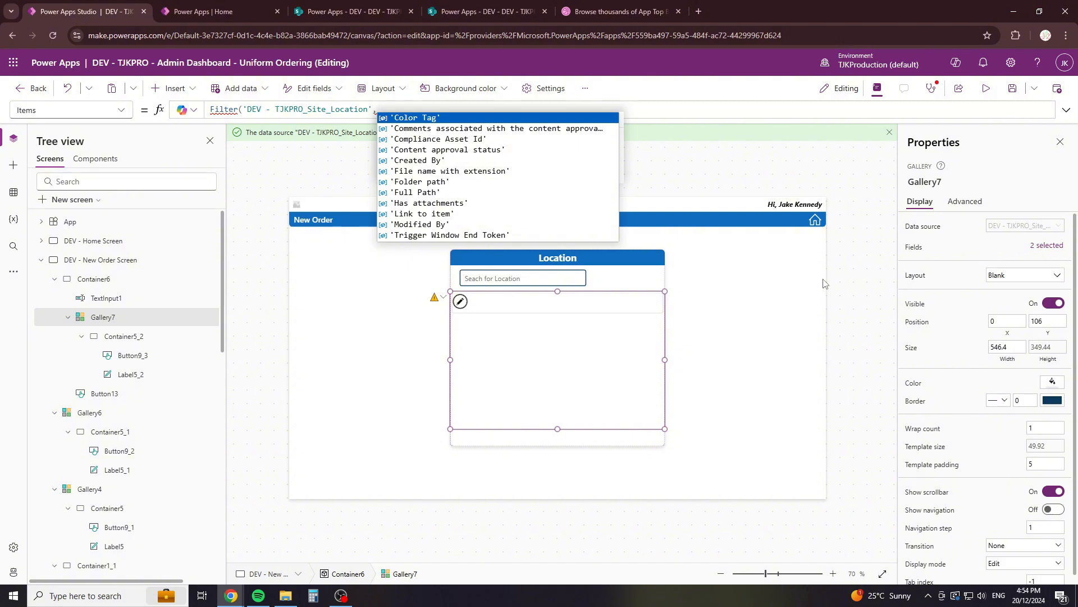
text(starts)
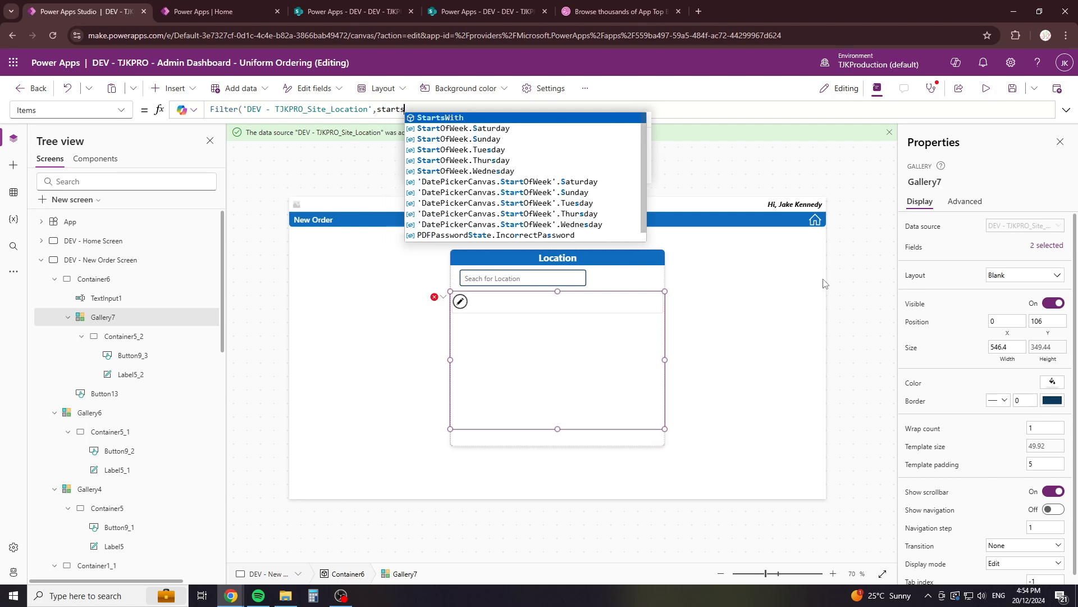
text(w)
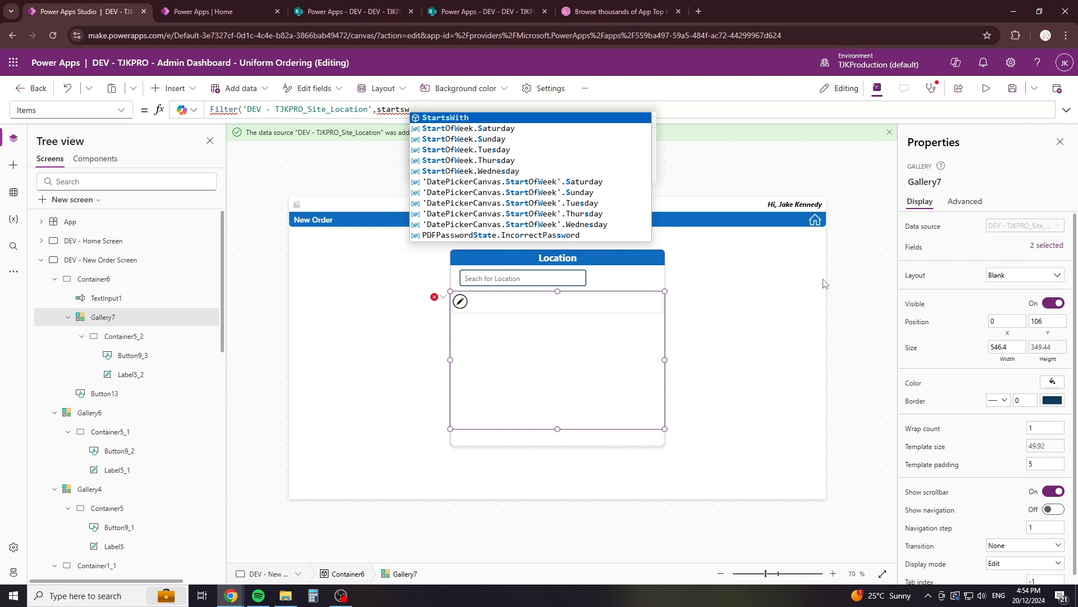
key(BackSpace)
key(BackSpace)
key(BackSpace)
key(BackSpace)
key(BackSpace)
key(BackSpace)
key(BackSpace)
key(ctrl+v)
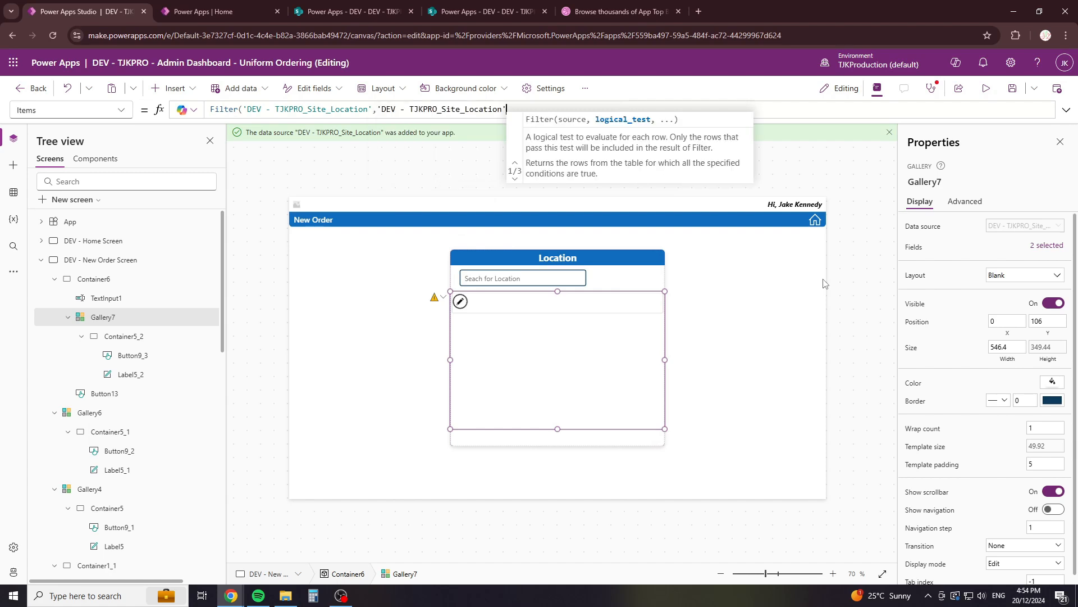
key(ctrl+z)
Step: Complete the gallery's Filter with the condition TextInput1.Text in TJKPRO_SL_Location_Name
text(textinpu)
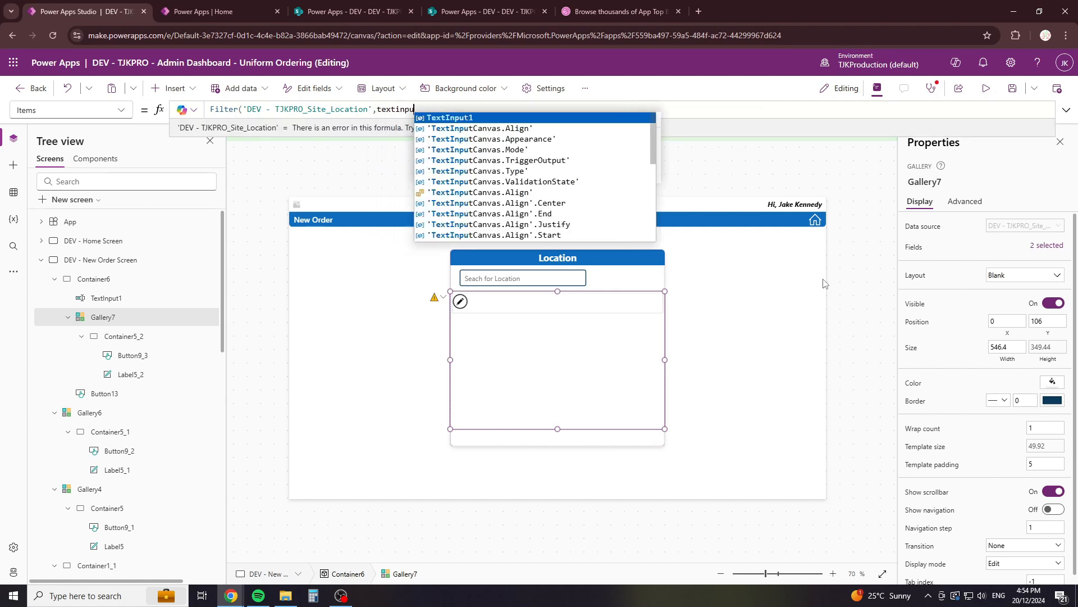
key(Tab)
text(.Text)
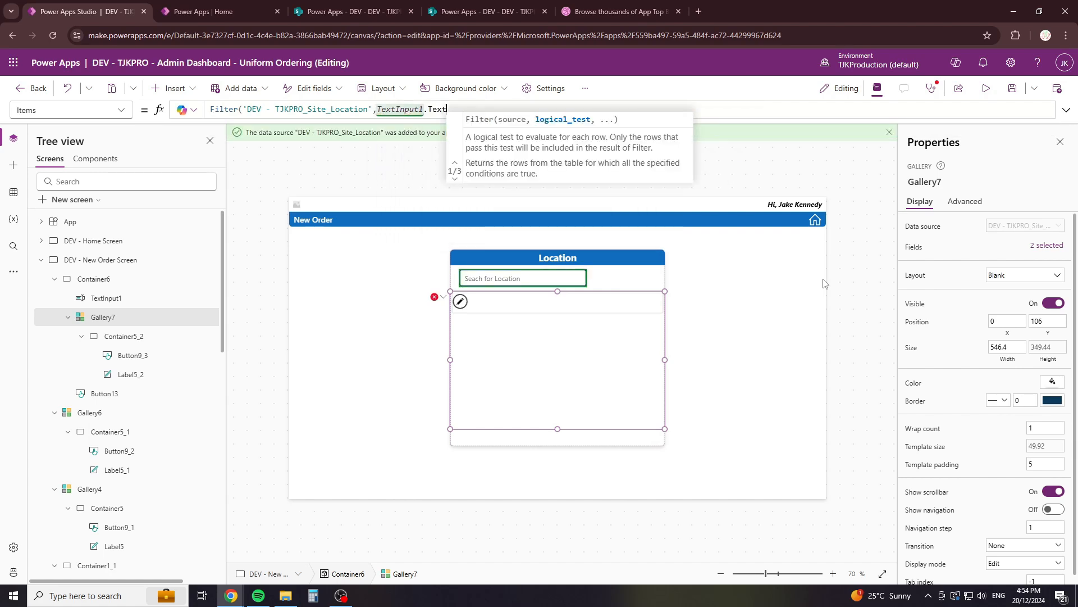
text( in)
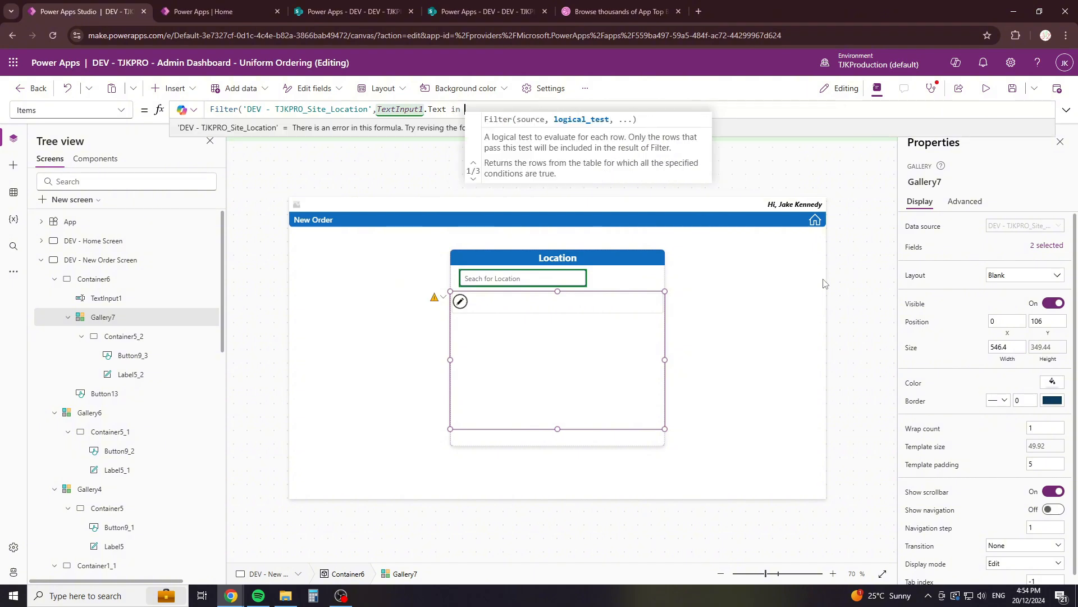
text( location)
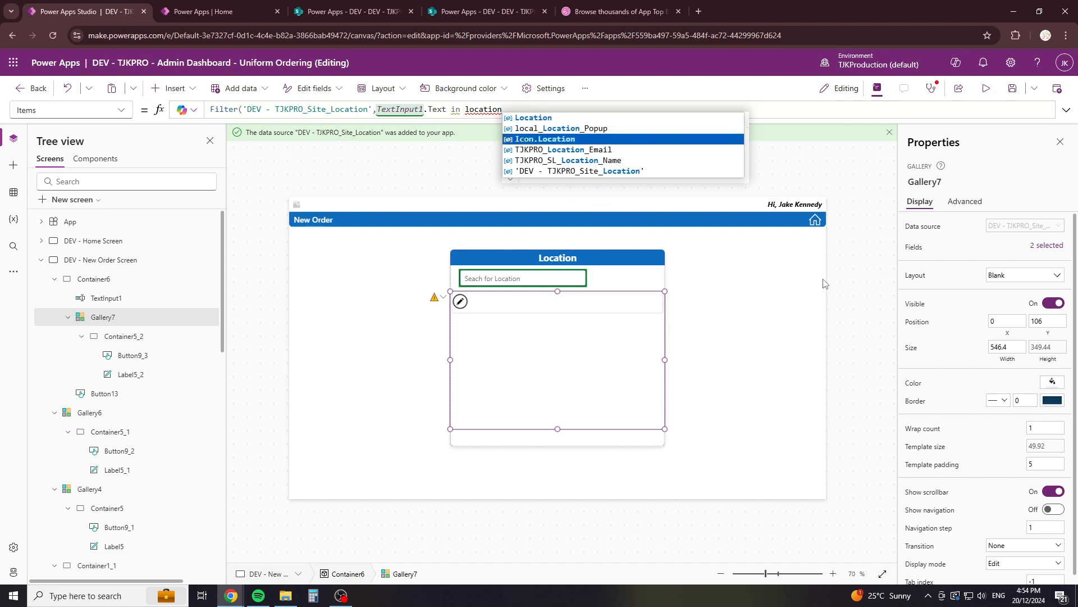
key(Down)
key(Down)
key(Tab)
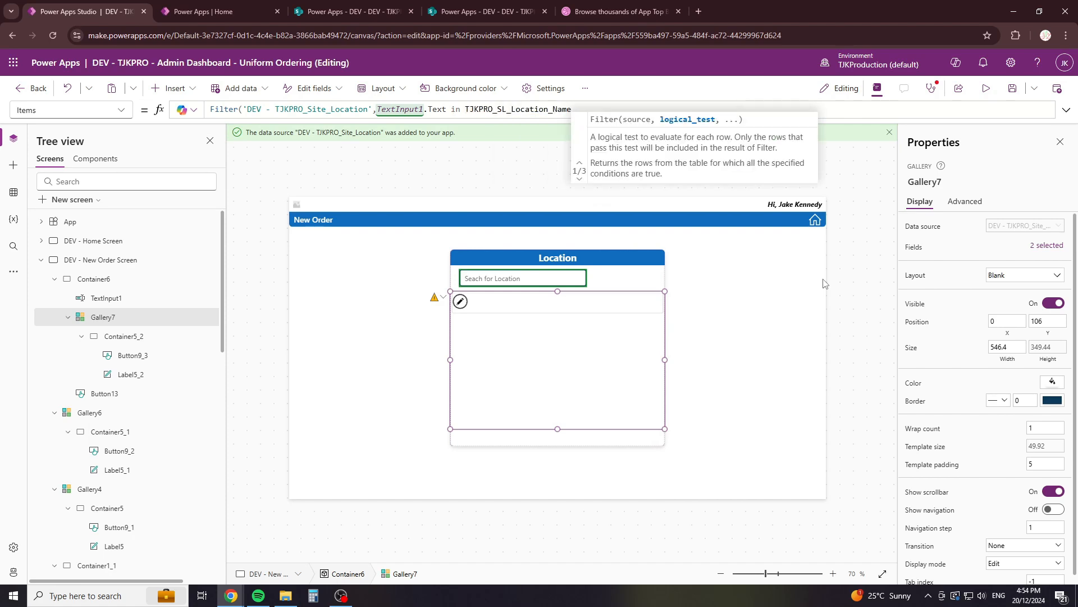
text())
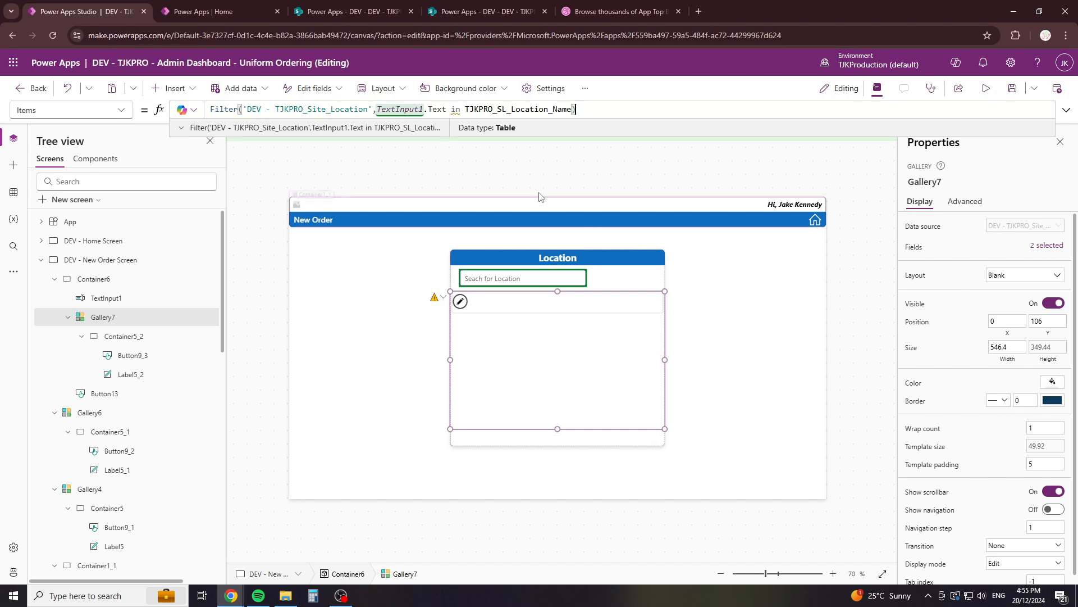
click(456, 110)
click(524, 110)
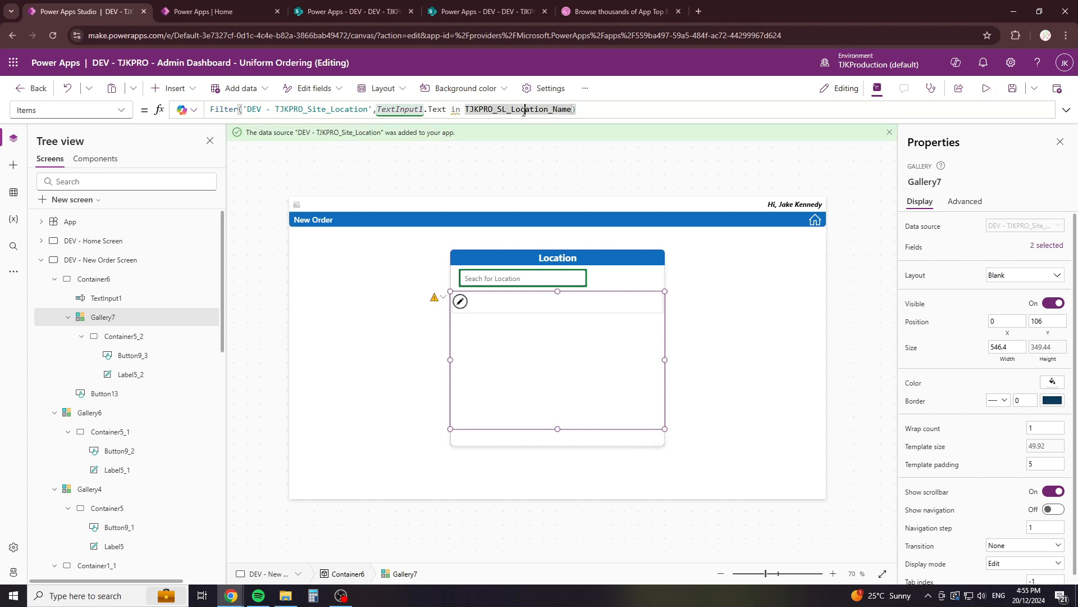
click(443, 109)
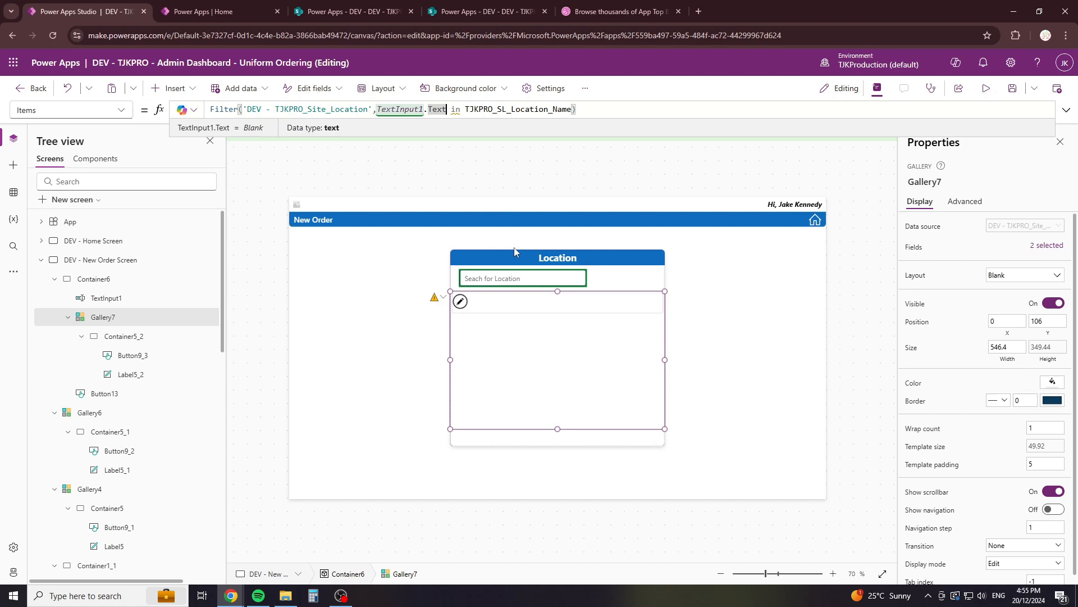
click(764, 322)
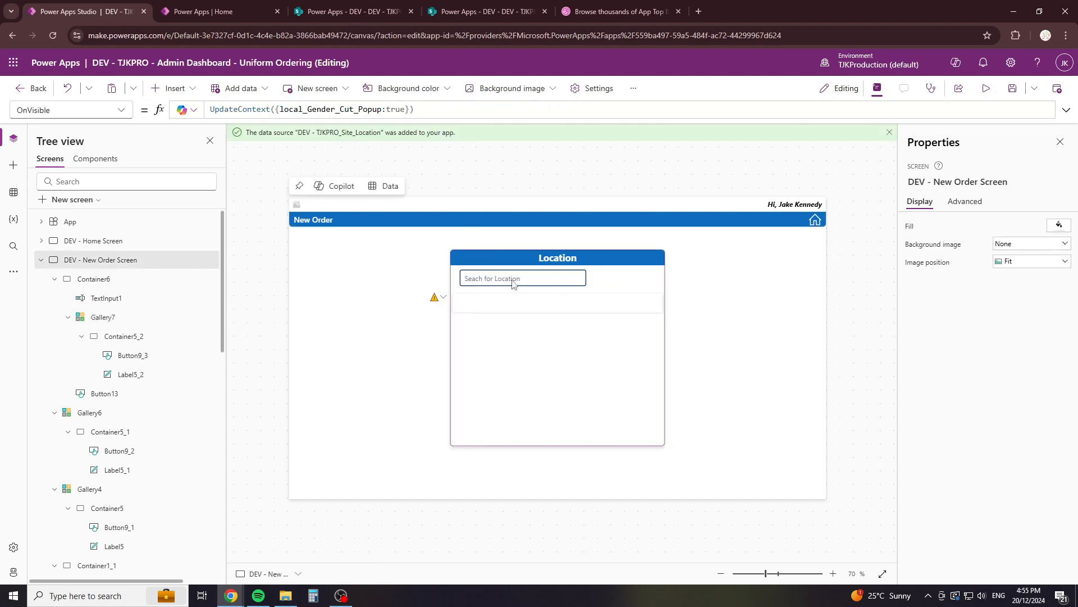
Step: Add an IsBlank check on the search input's text before the gallery's existing filter condition, joined with Or
click(554, 351)
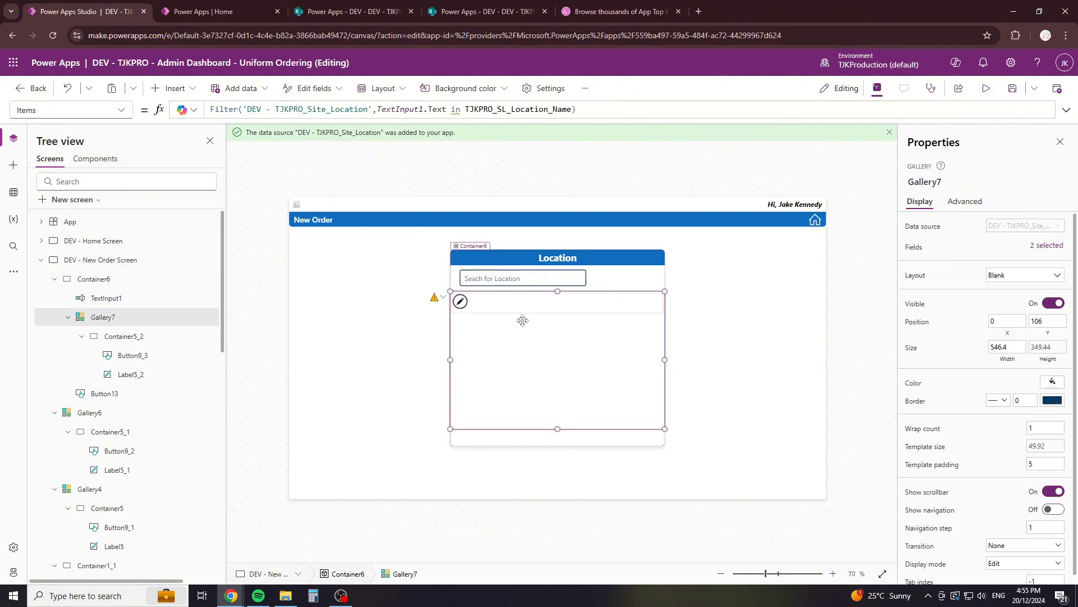
click(374, 109)
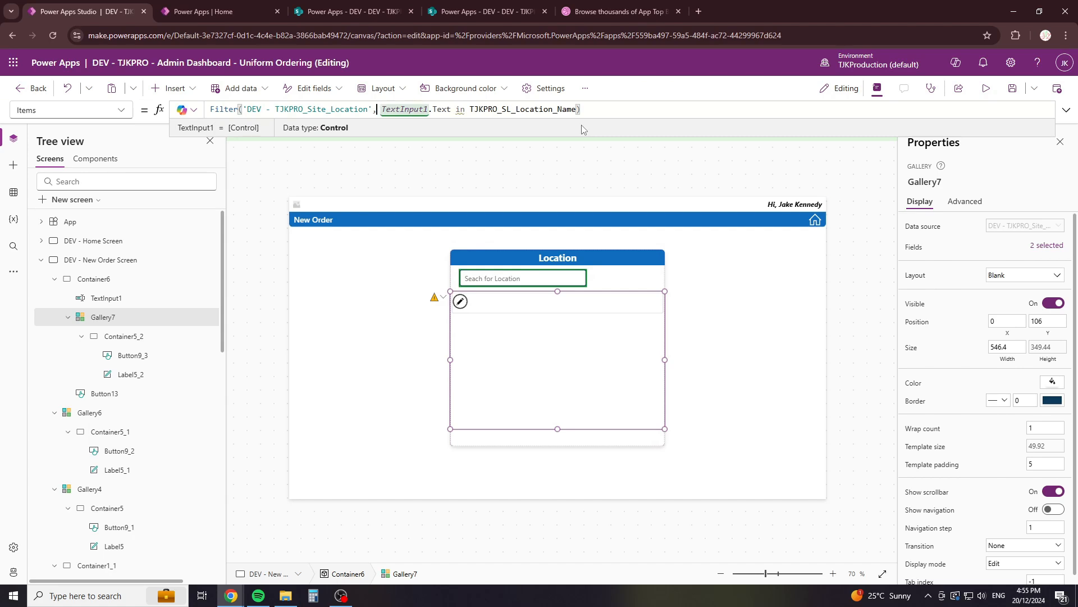
text(IsBlank)
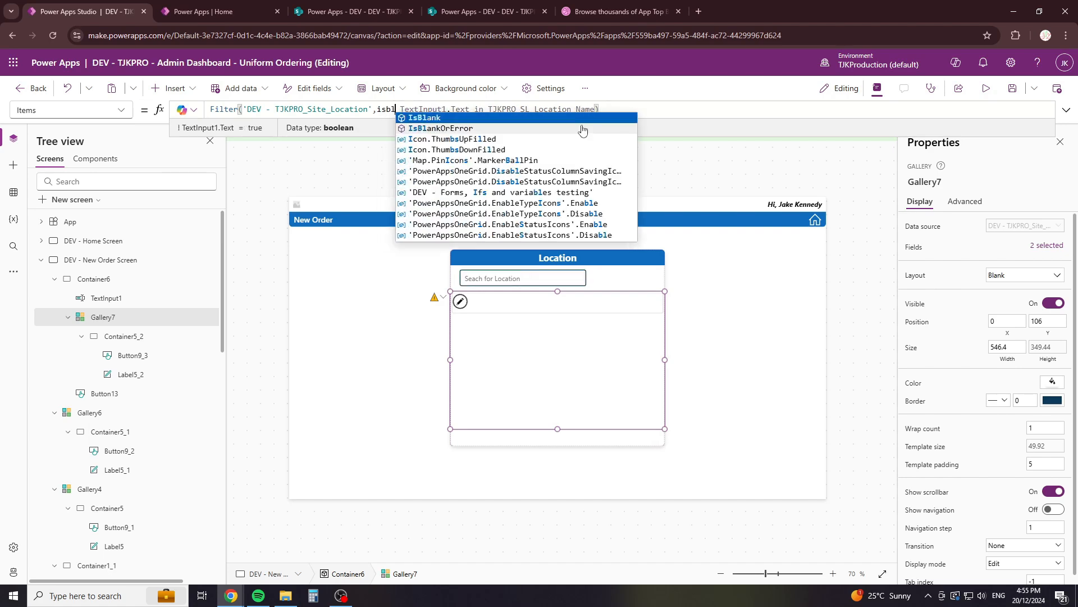
text((textin)
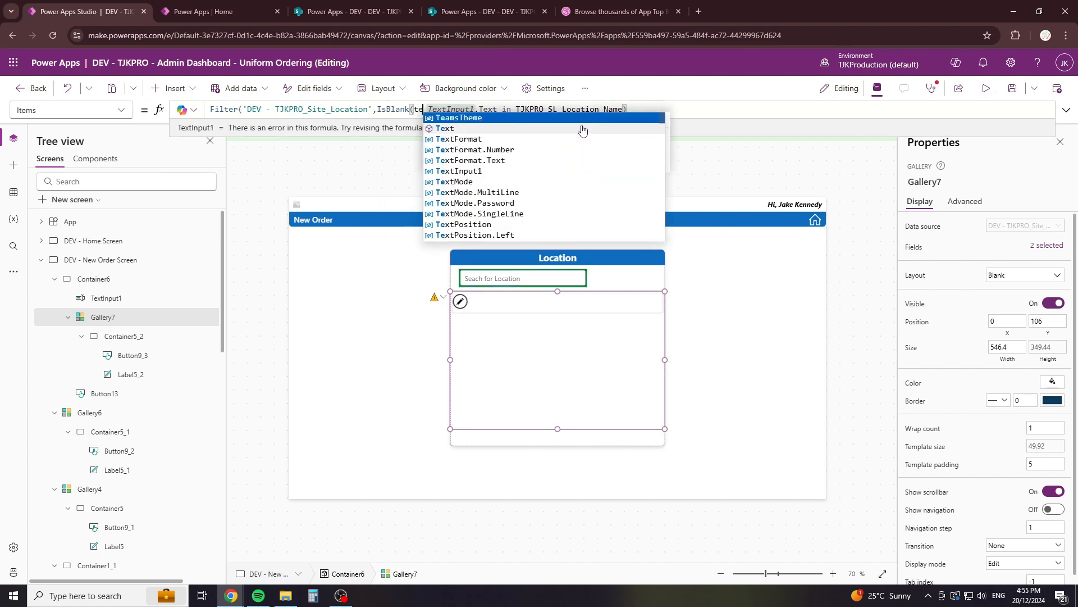
text(pu1.te)
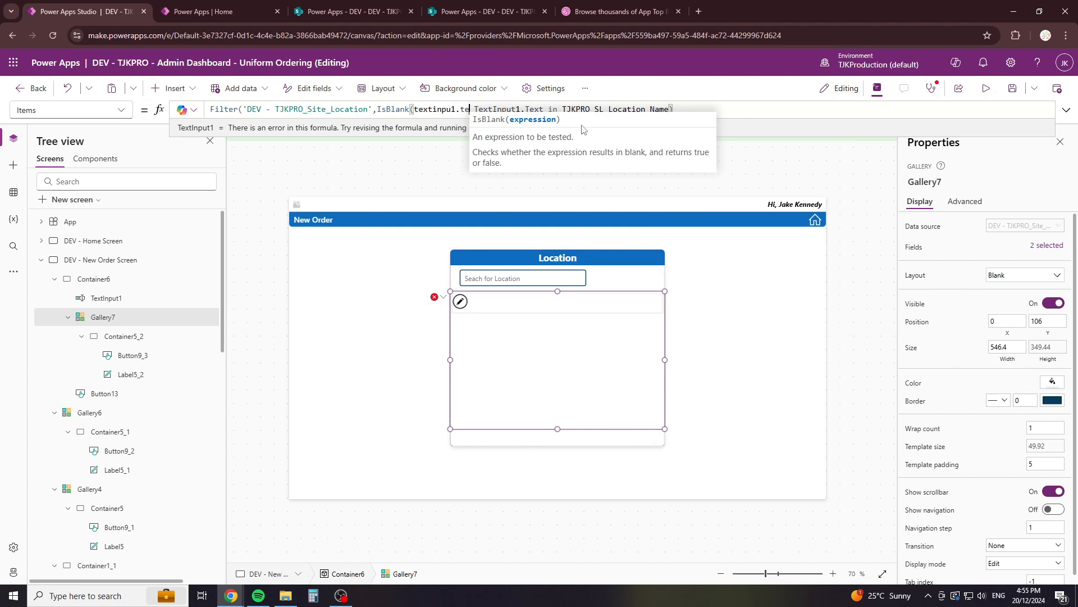
text(xt) )
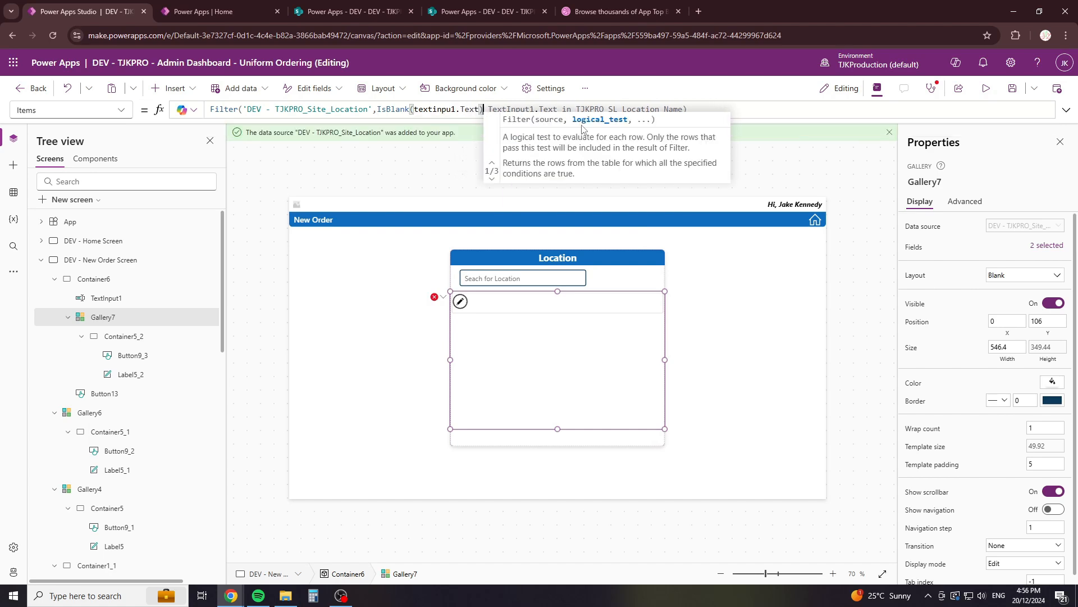
text(Or)
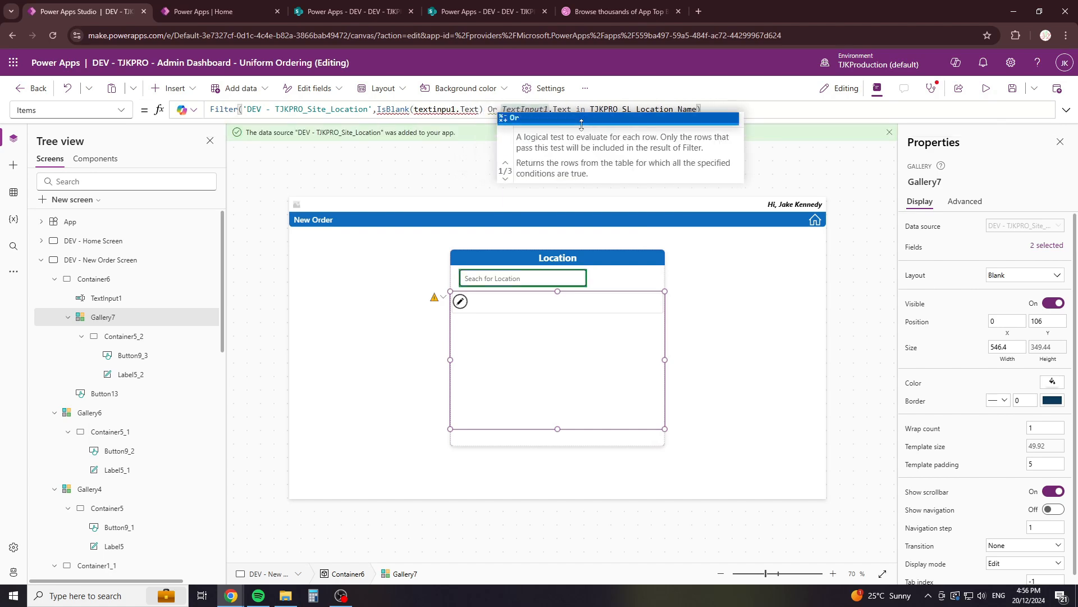
Step: Correct the misspelled control name in the gallery's filter so the blank check reads IsBlank(TextInput1.Text)
click(451, 109)
key(BackSpace)
text(T)
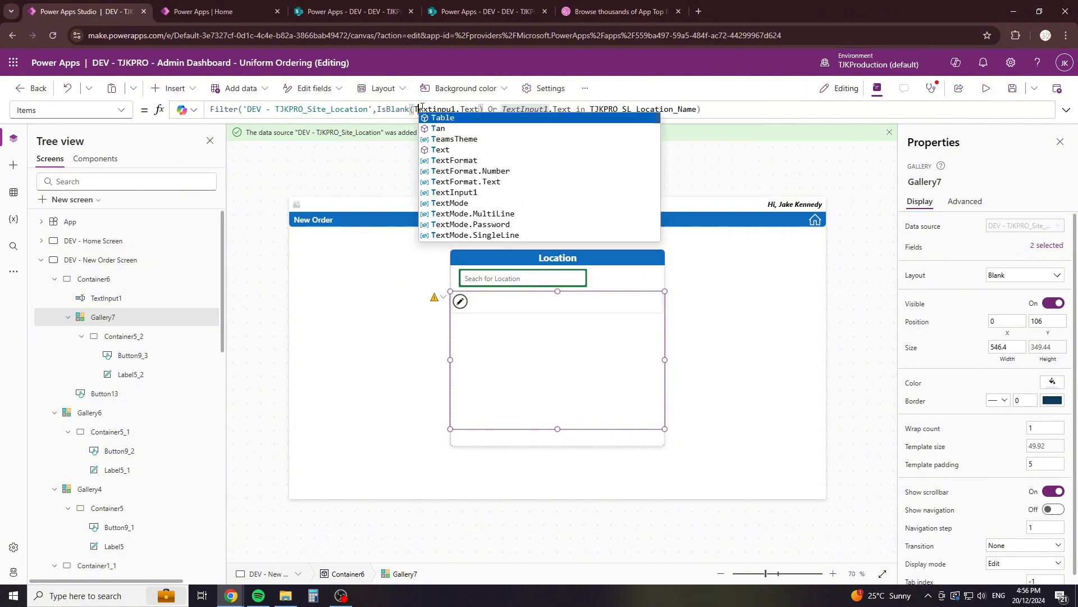
click(405, 111)
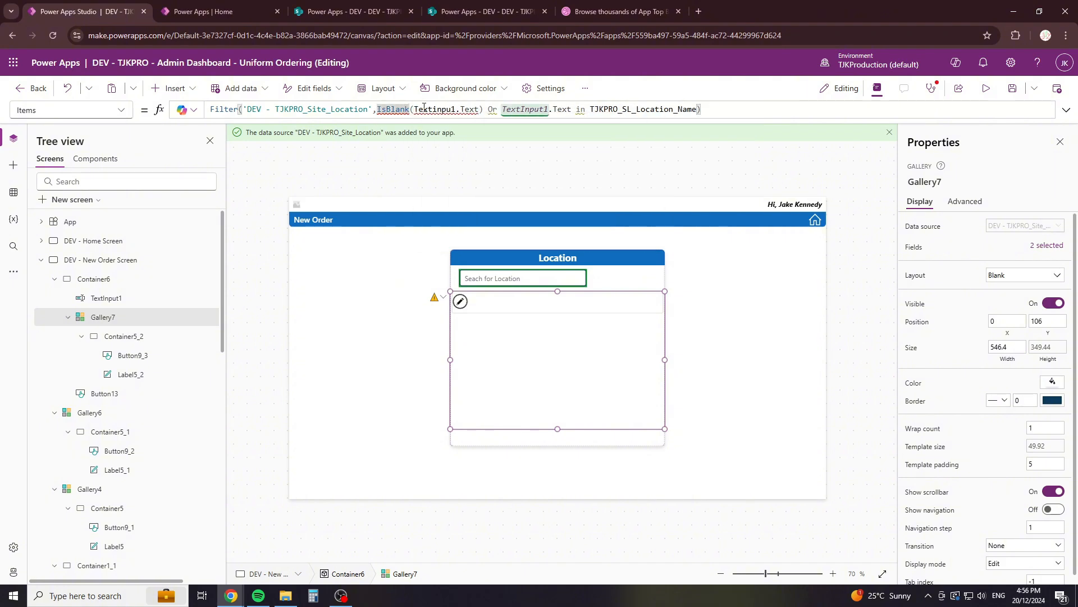
click(484, 110)
click(411, 110)
drag(484, 109, 377, 110)
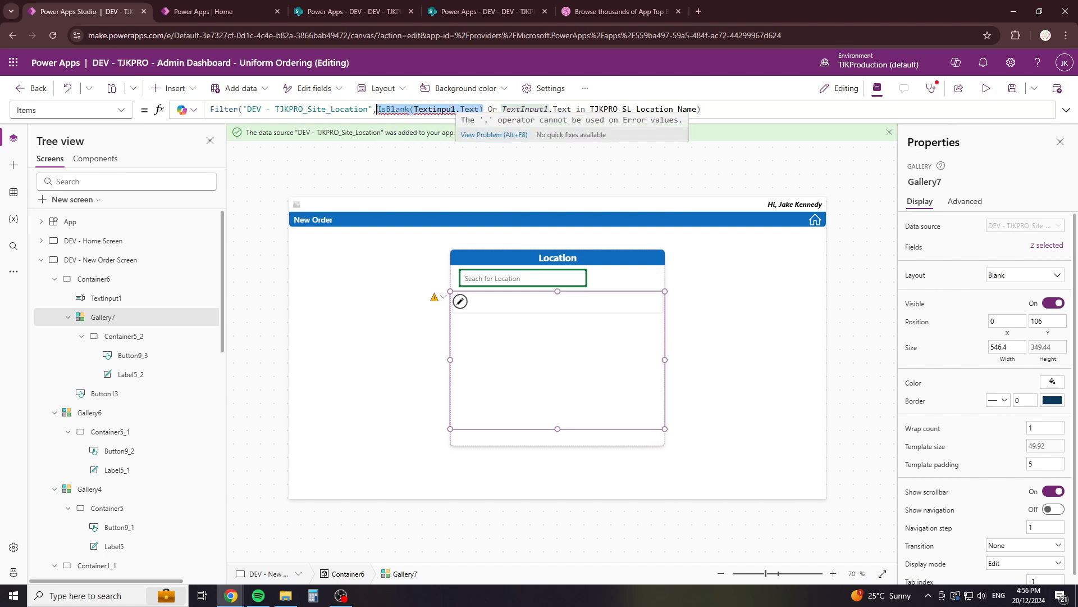
text(IsBlank(te)
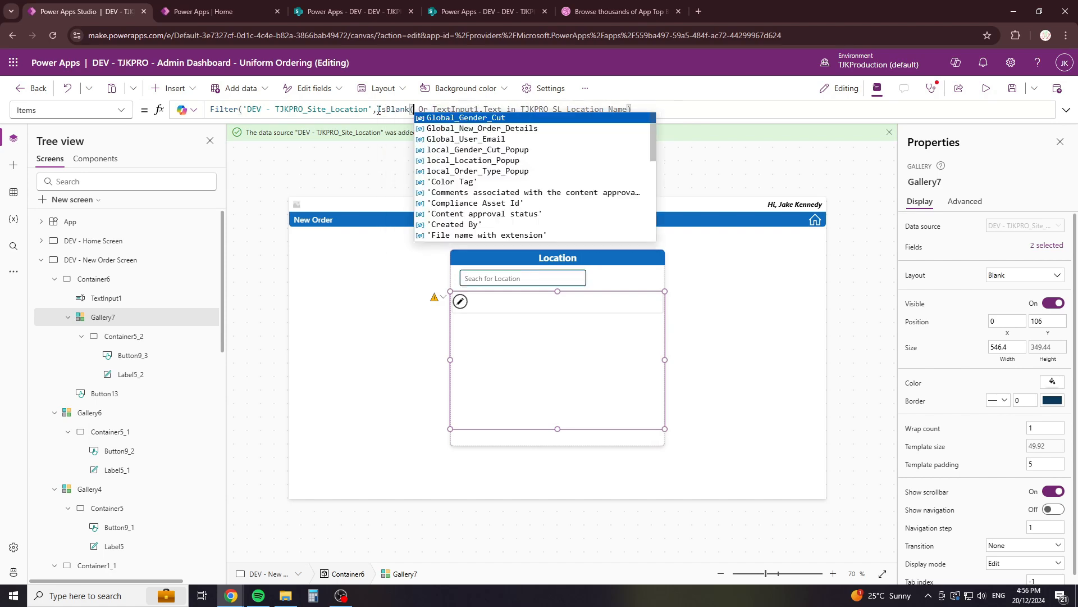
text(xtinpu1)
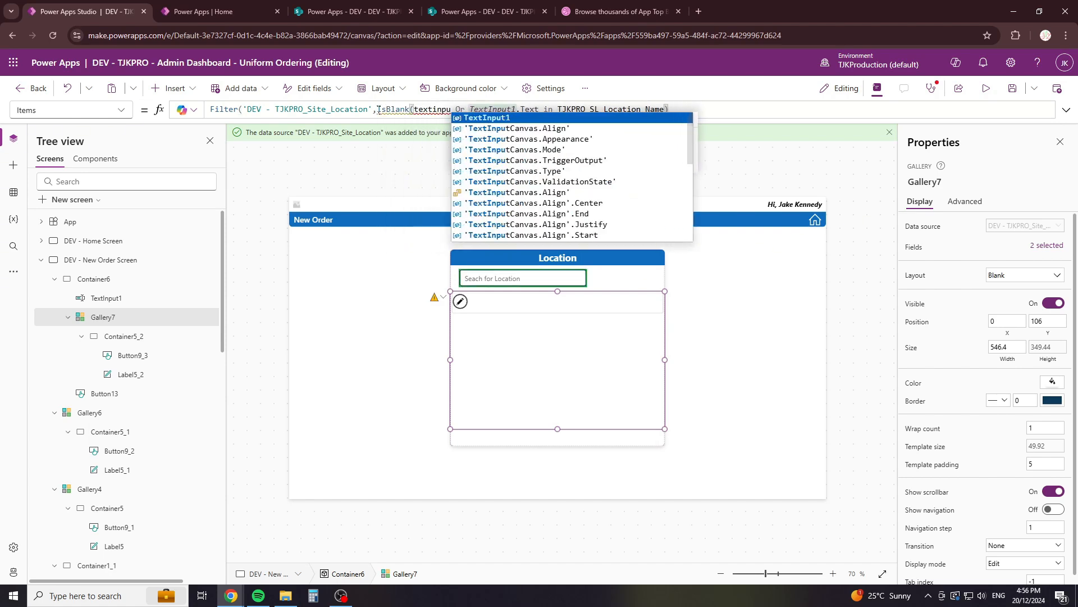
text(.T)
text(ext))
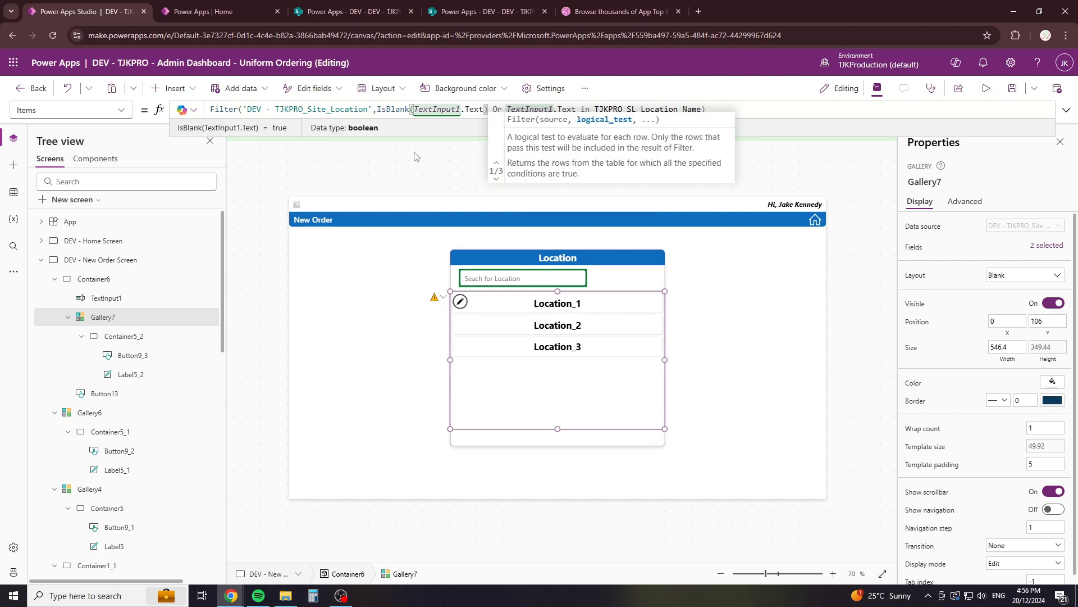
click(432, 182)
click(549, 373)
click(382, 109)
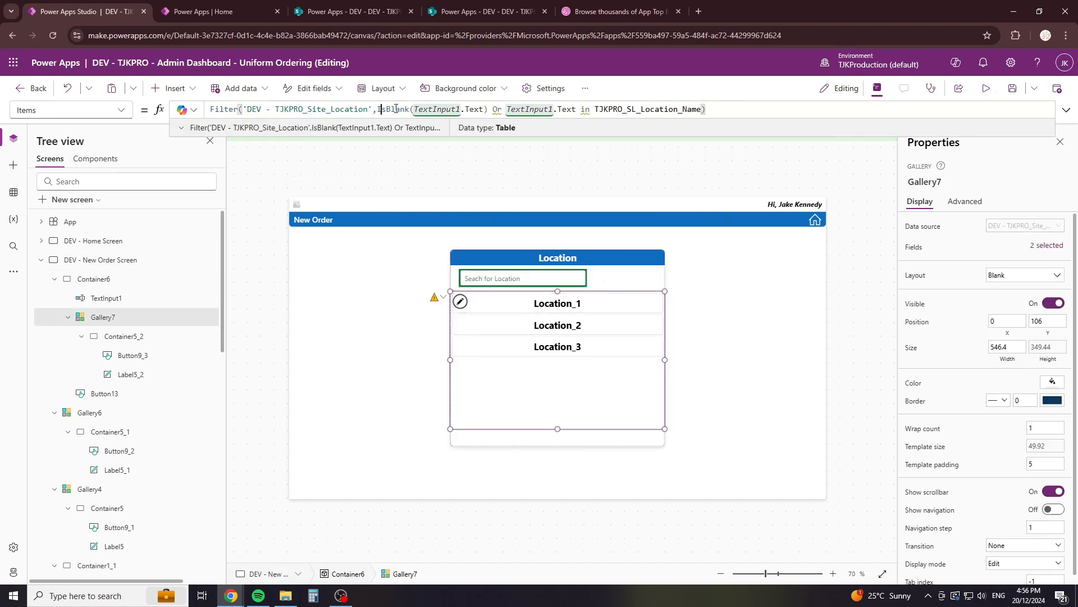
Step: Review the gallery's Filter formula, examining the data source, the IsBlank(TextInput1.Text) check and the location name condition
drag(379, 109, 680, 109)
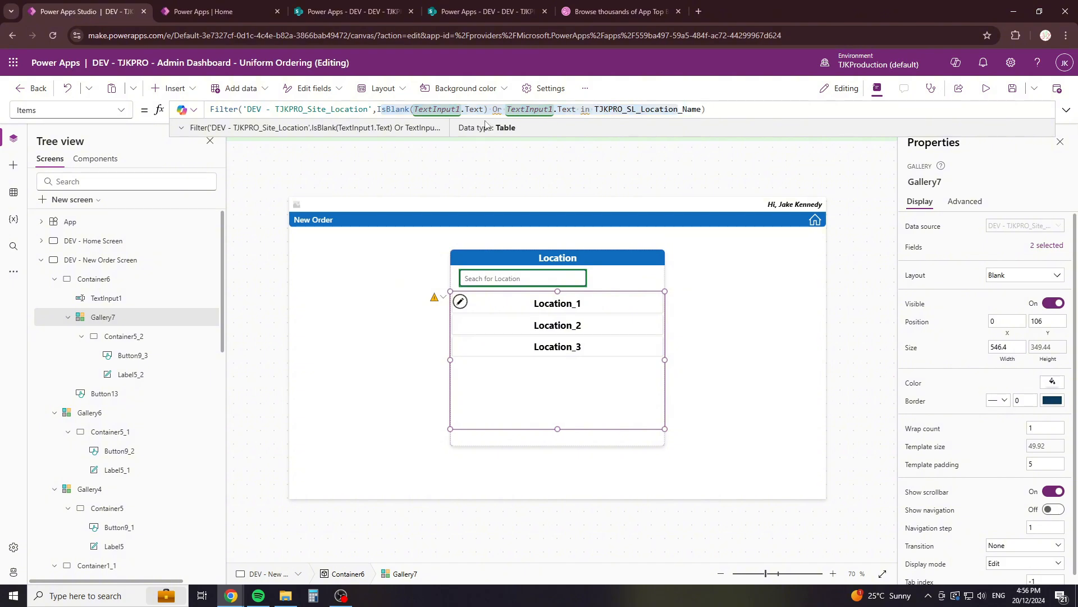
drag(243, 109, 699, 108)
drag(377, 109, 488, 107)
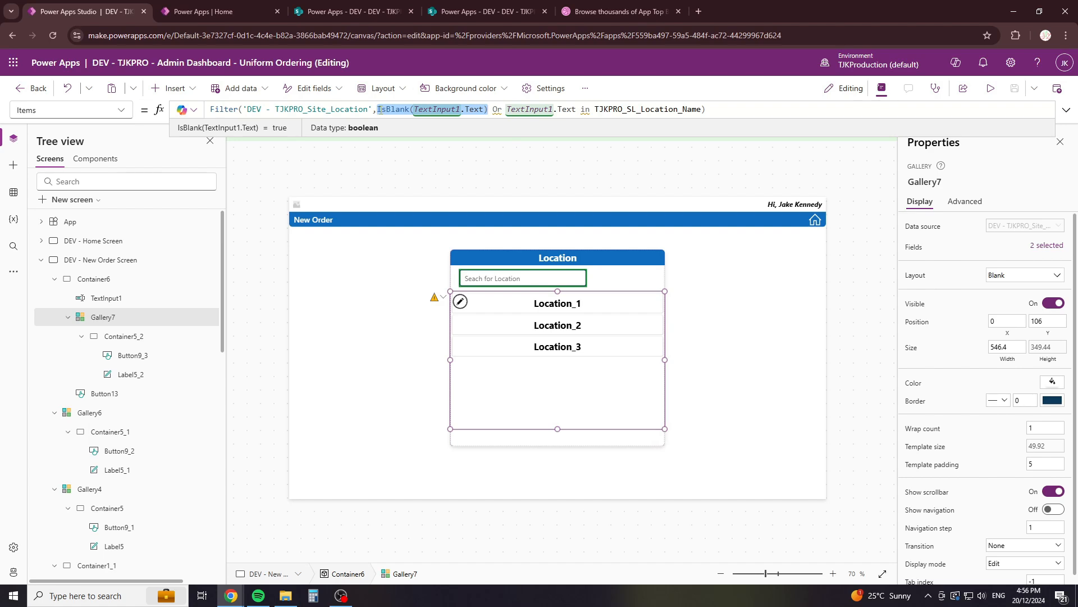
drag(503, 109, 706, 109)
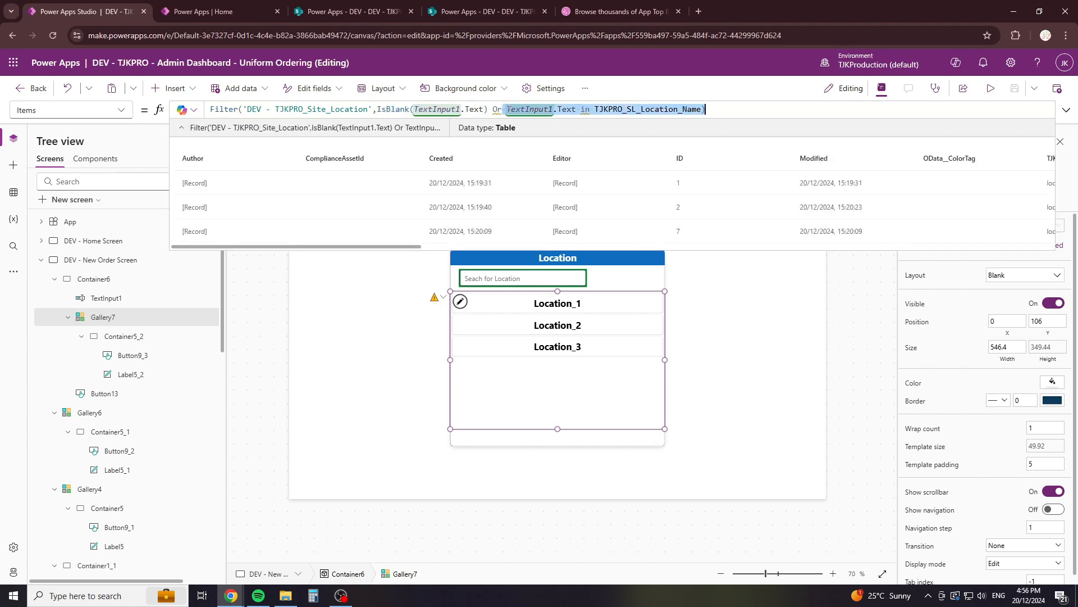
click(380, 114)
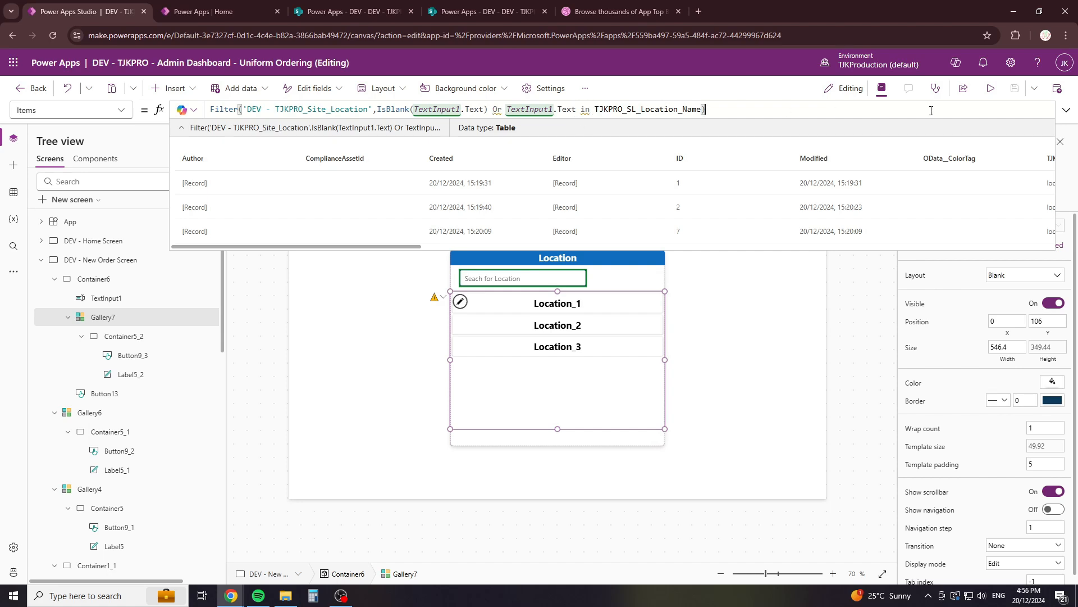
Step: Preview the app and test the location search with "location", 1, 2, 3 and an empty box, ending the preview
click(991, 89)
click(432, 231)
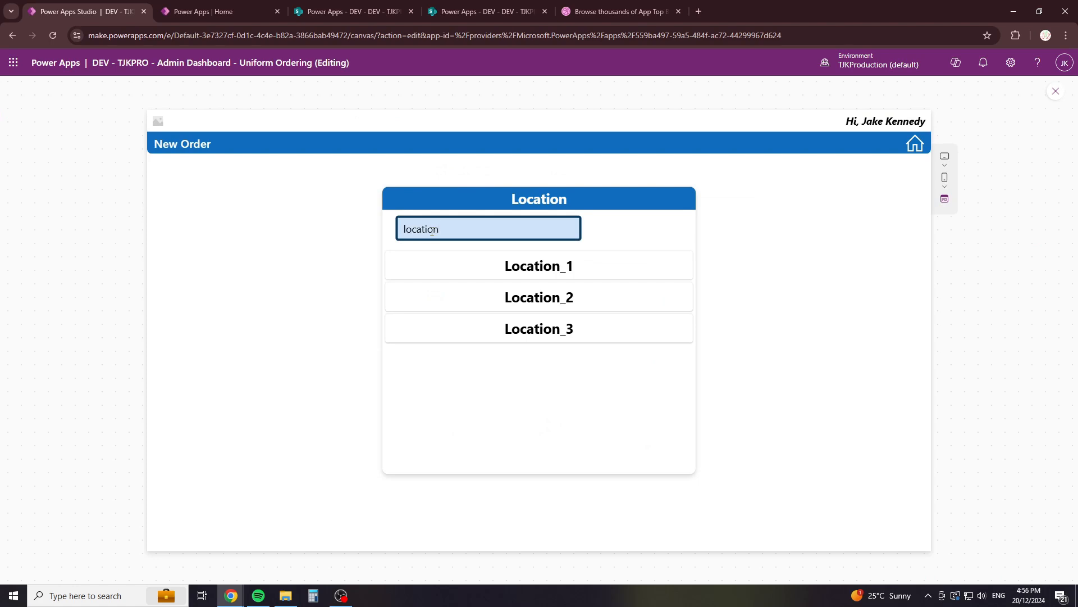
text(1)
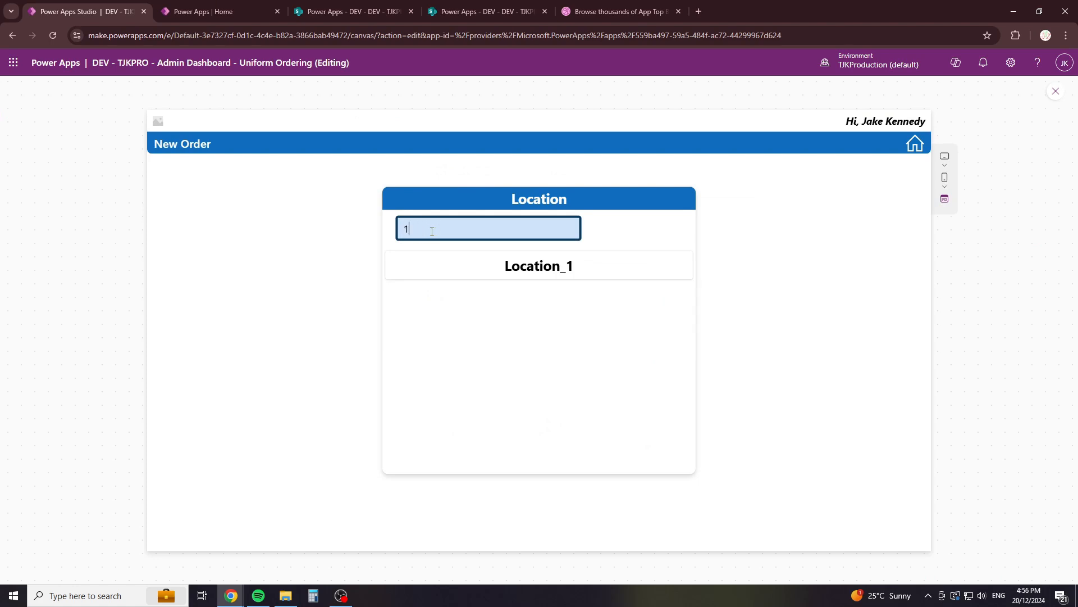
key(BackSpace)
text(2)
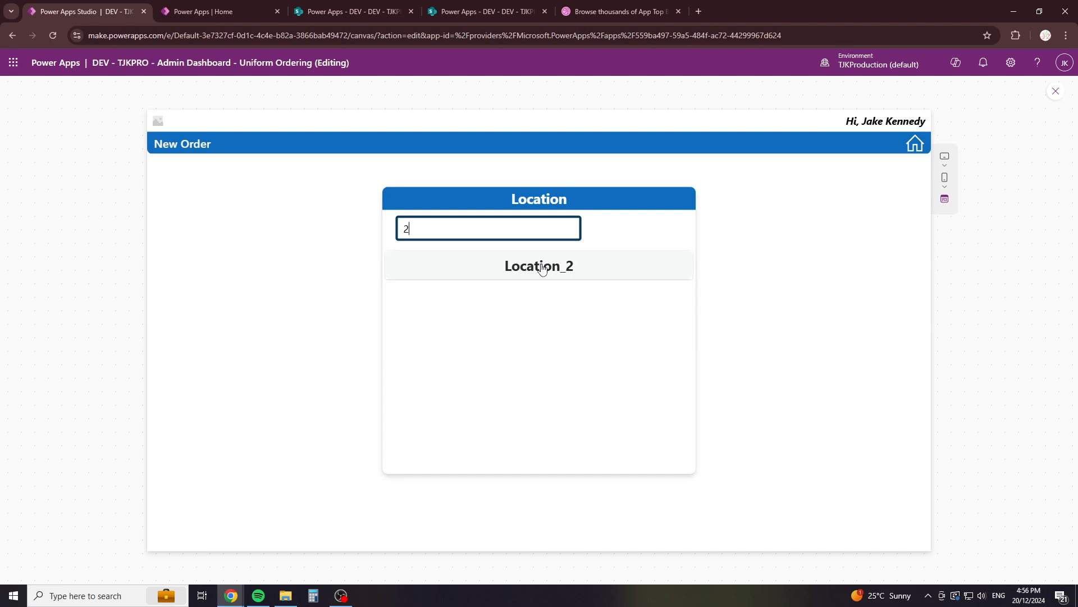
key(BackSpace)
text(3)
key(BackSpace)
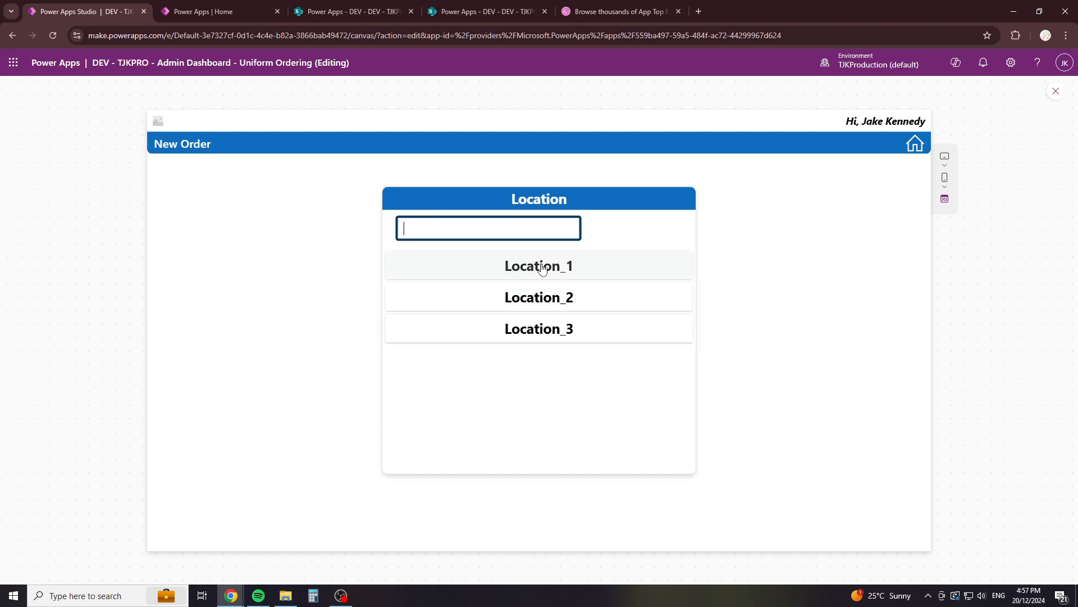
click(1053, 92)
Step: Replace the search input's hover fill with the transparent color RGBA(0, 0, 0, 0)
click(665, 366)
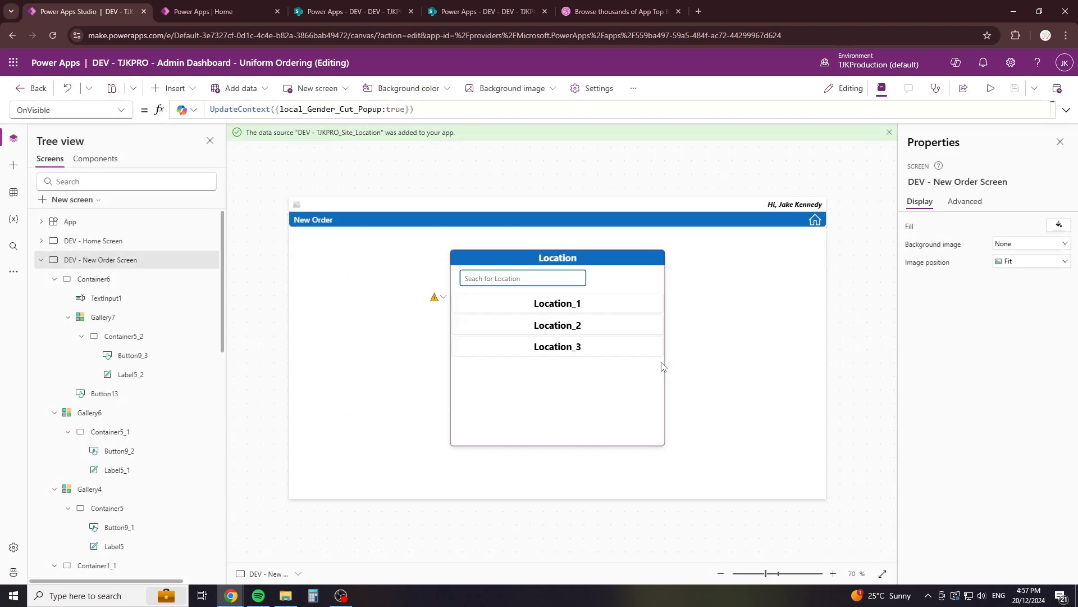
click(570, 279)
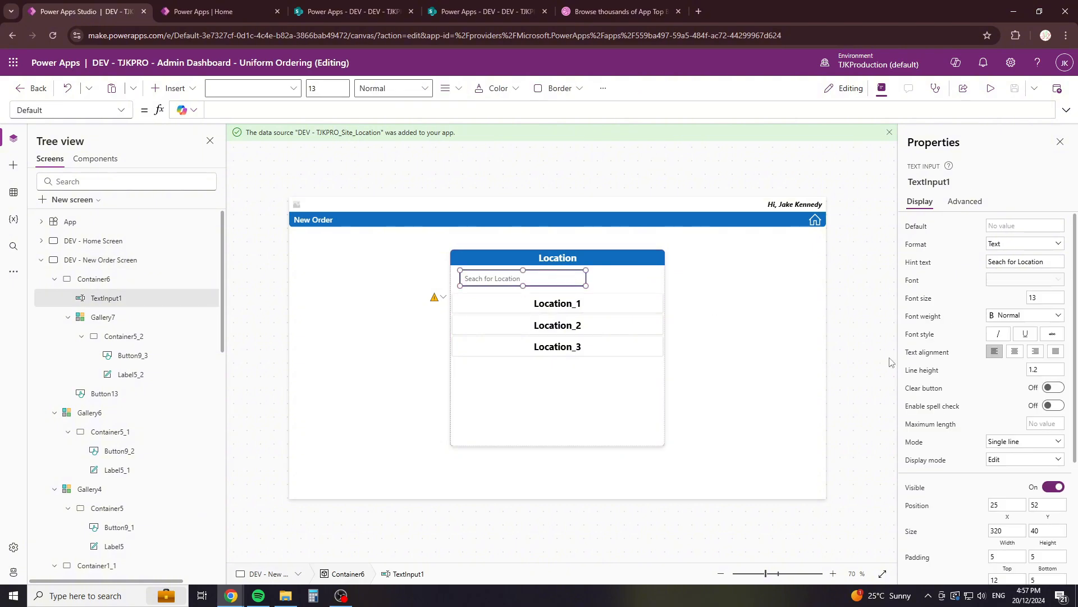
scroll(977, 469, down, 3)
click(1016, 522)
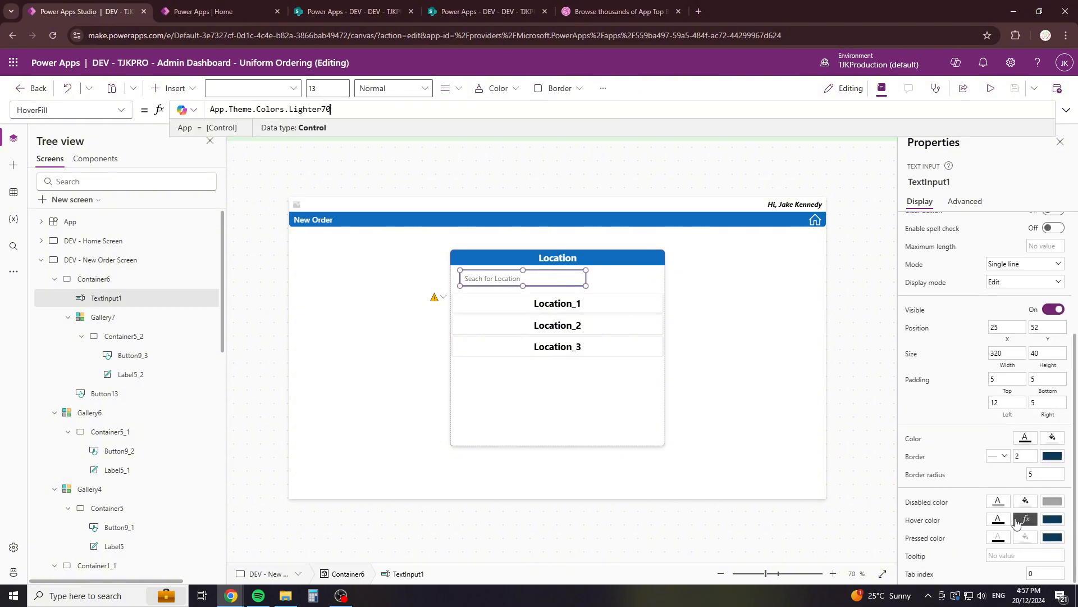
key(BackSpace)
click(1024, 521)
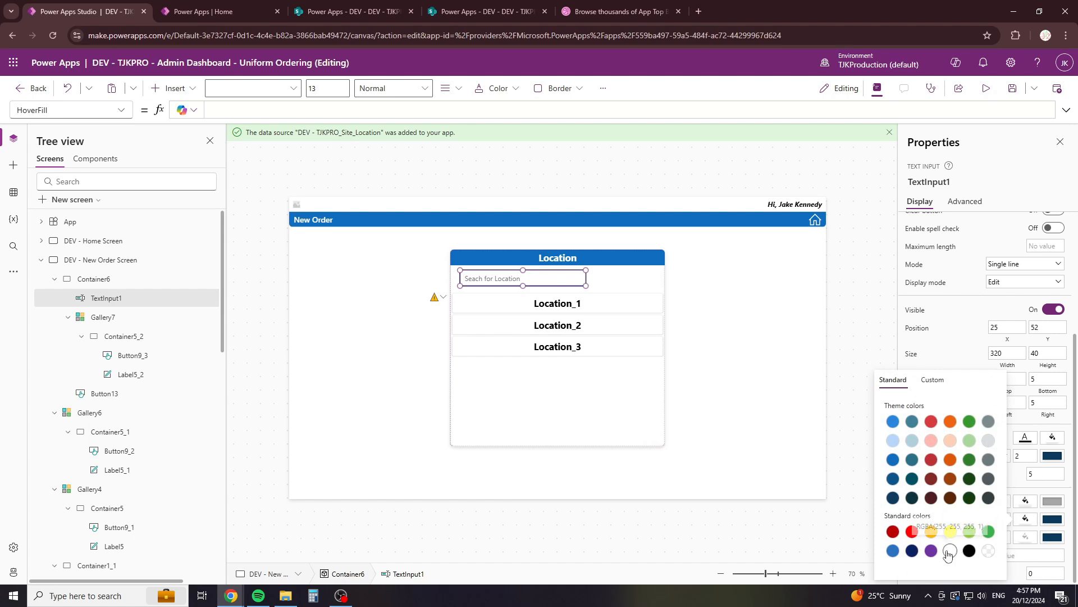
click(990, 551)
click(990, 552)
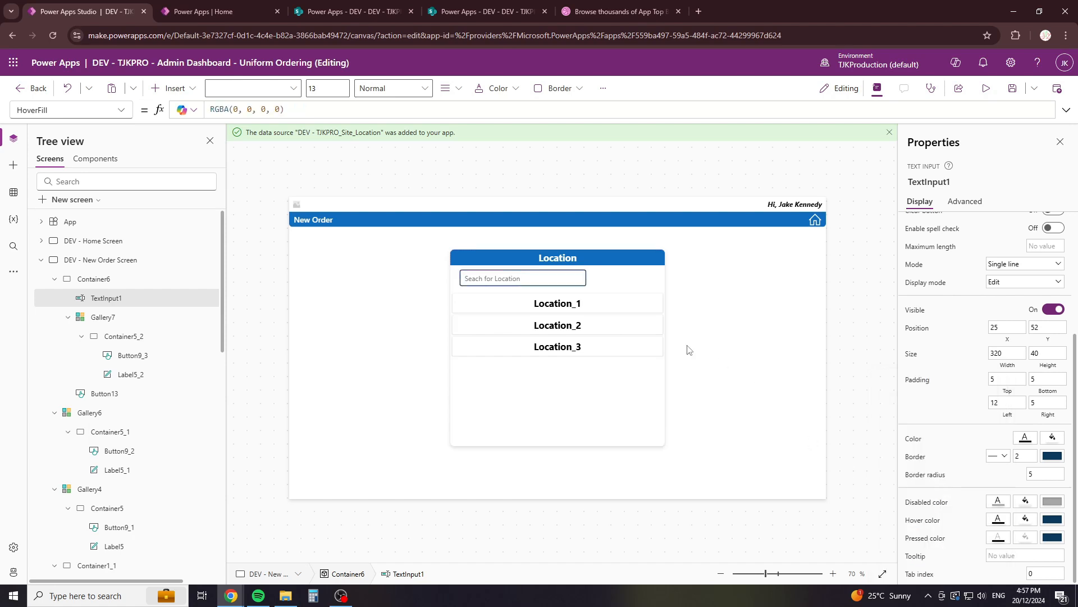
Step: Set the search input's FocusedBorderThickness to 2
click(523, 279)
click(965, 201)
scroll(948, 408, down, 5)
scroll(948, 409, down, 7)
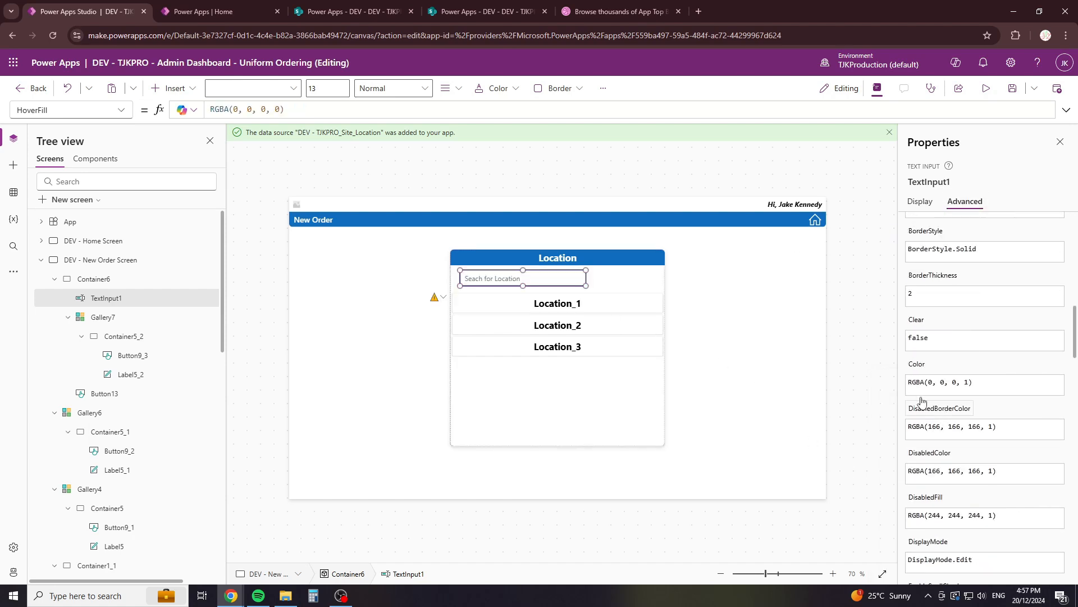
scroll(933, 426, down, 1)
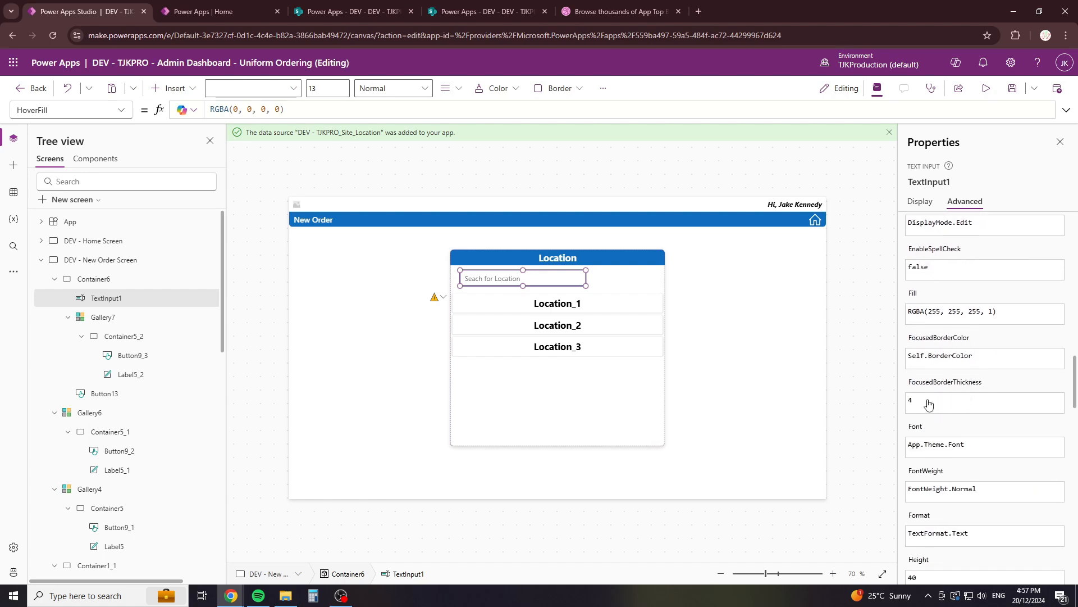
double_click(932, 400)
text(2)
click(781, 368)
Step: Move the search input to X 13 and try widths of 400, 500 and 450
click(562, 278)
drag(568, 275, 563, 275)
click(921, 201)
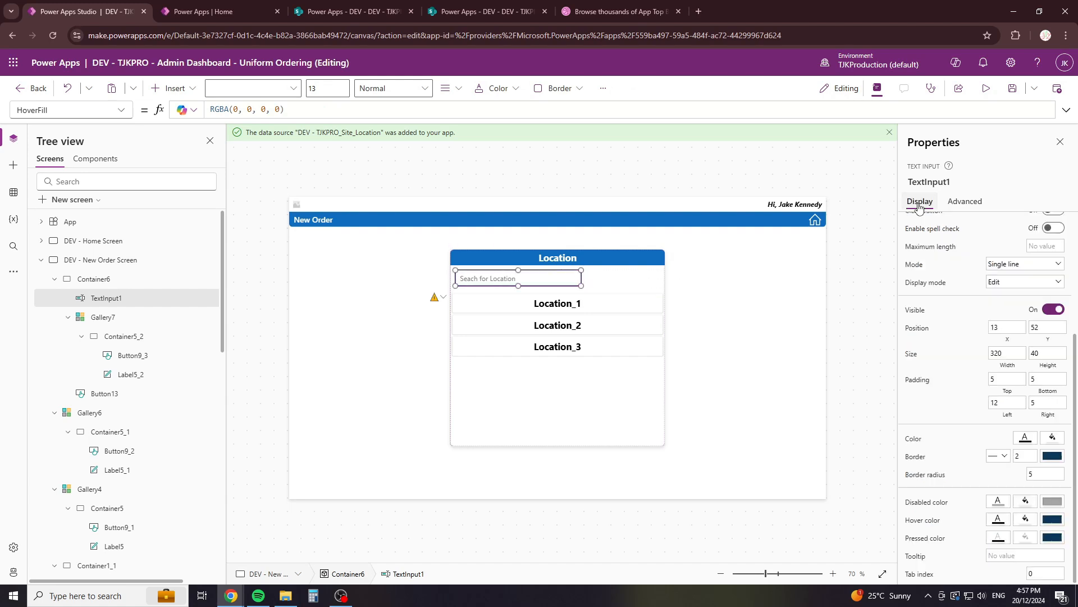
text(400)
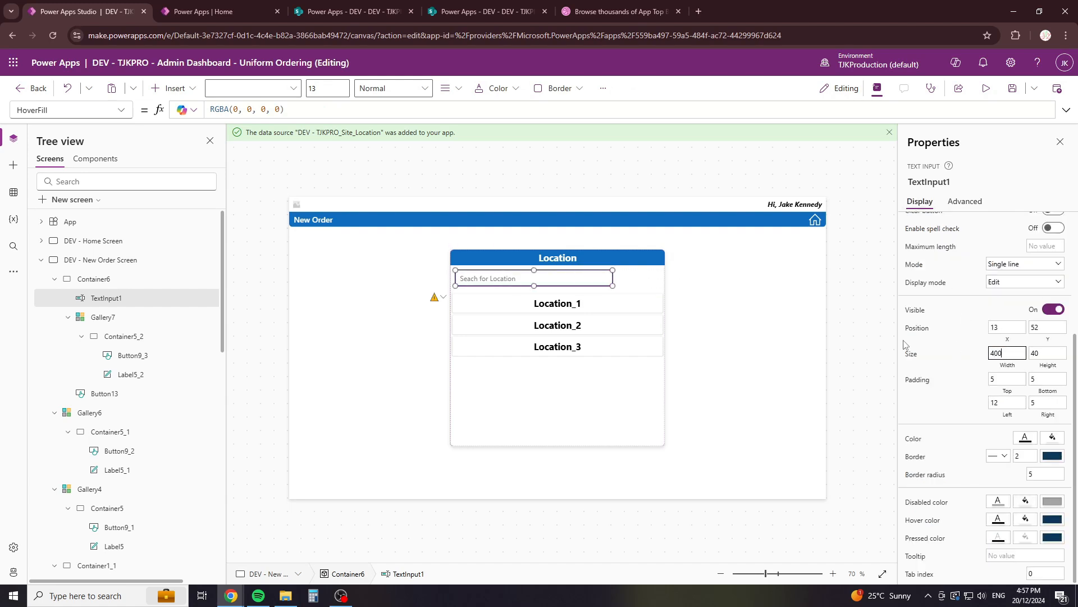
text(500)
text(450)
Step: Shift the search input to X 48 in the popup and set its width to 500
click(602, 276)
click(611, 278)
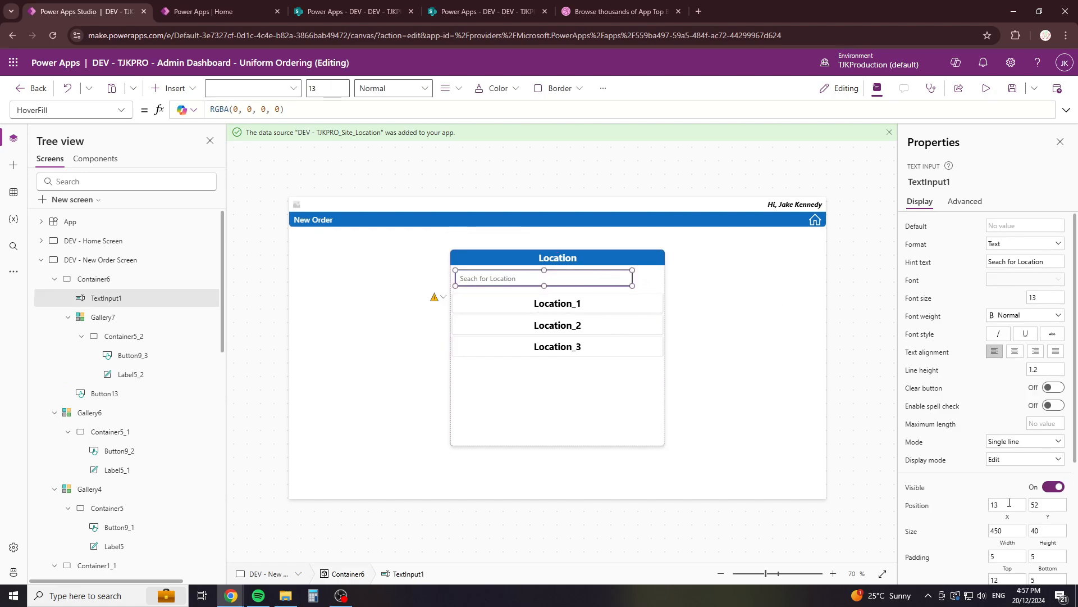
drag(584, 278, 598, 278)
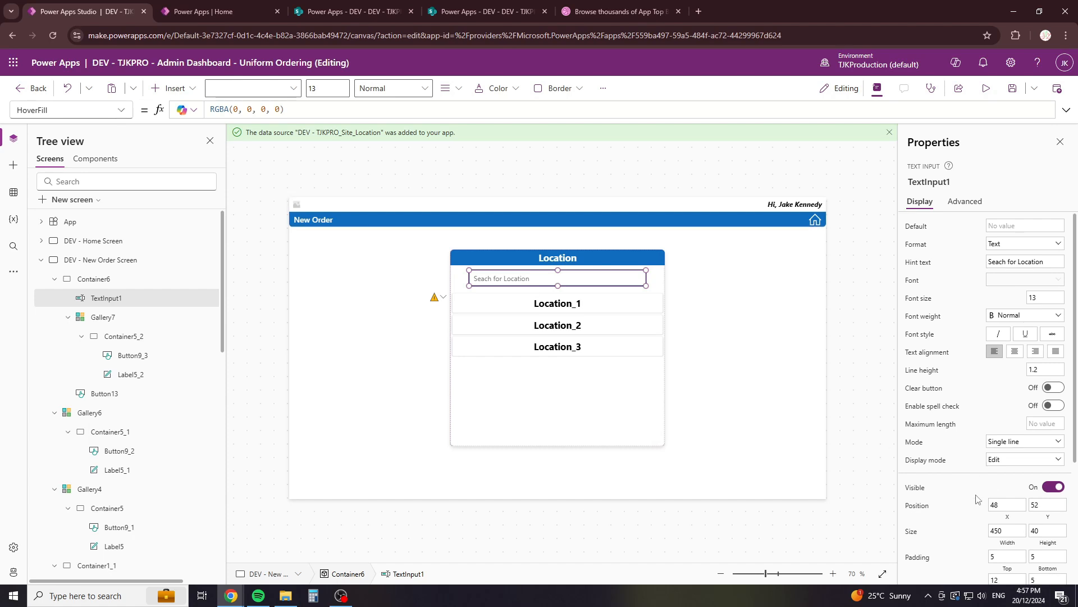
click(999, 530)
text(500)
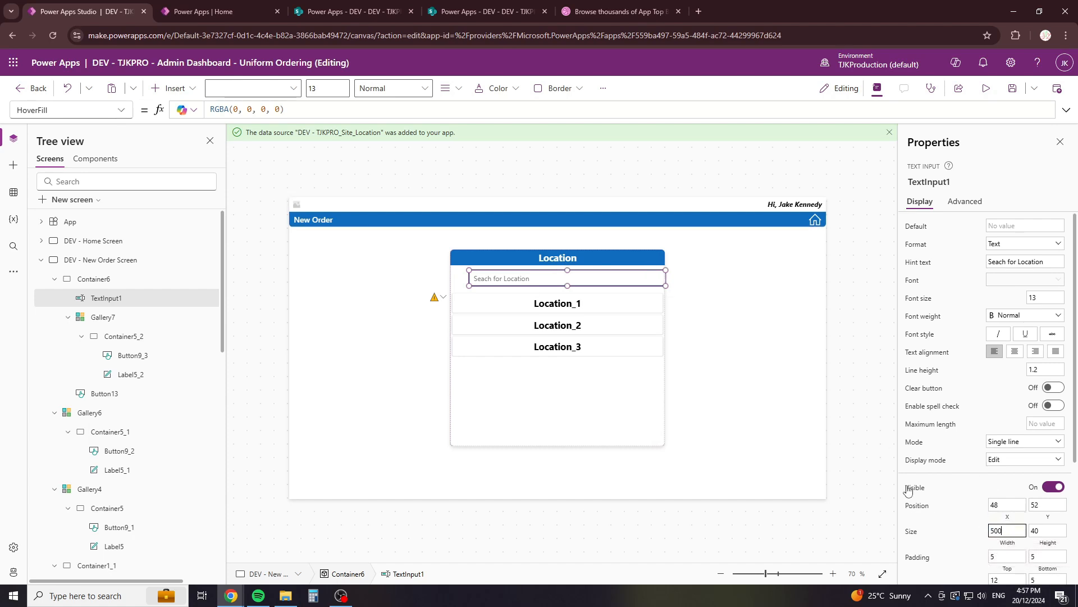
Step: Center the search input horizontally in its container with the X formula Parent.Width/2-(Self.Width/2)
click(101, 110)
scroll(56, 393, down, 9)
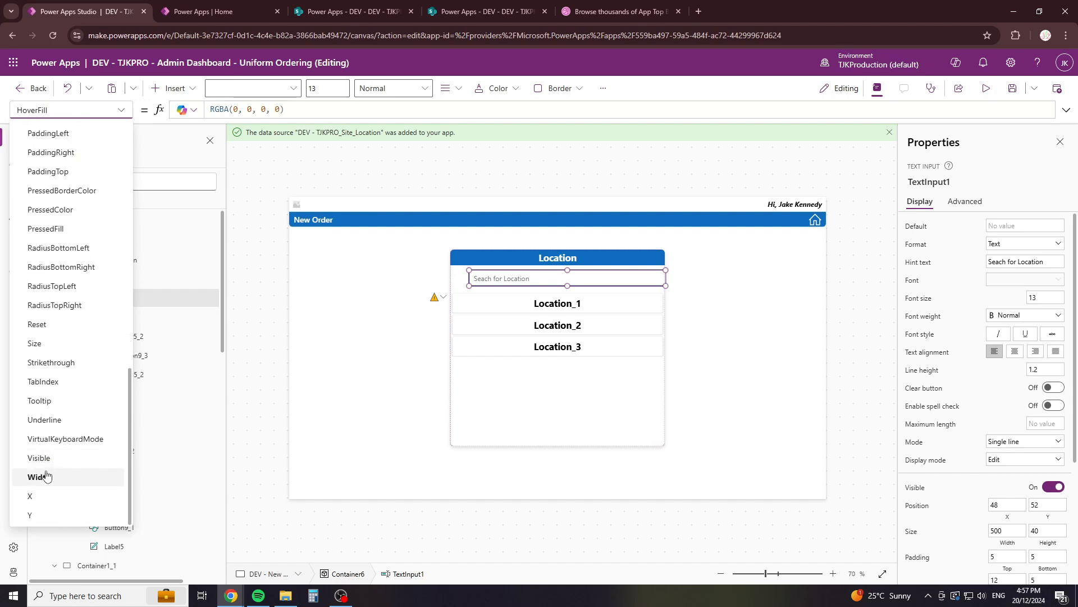
click(40, 496)
click(252, 111)
text(P)
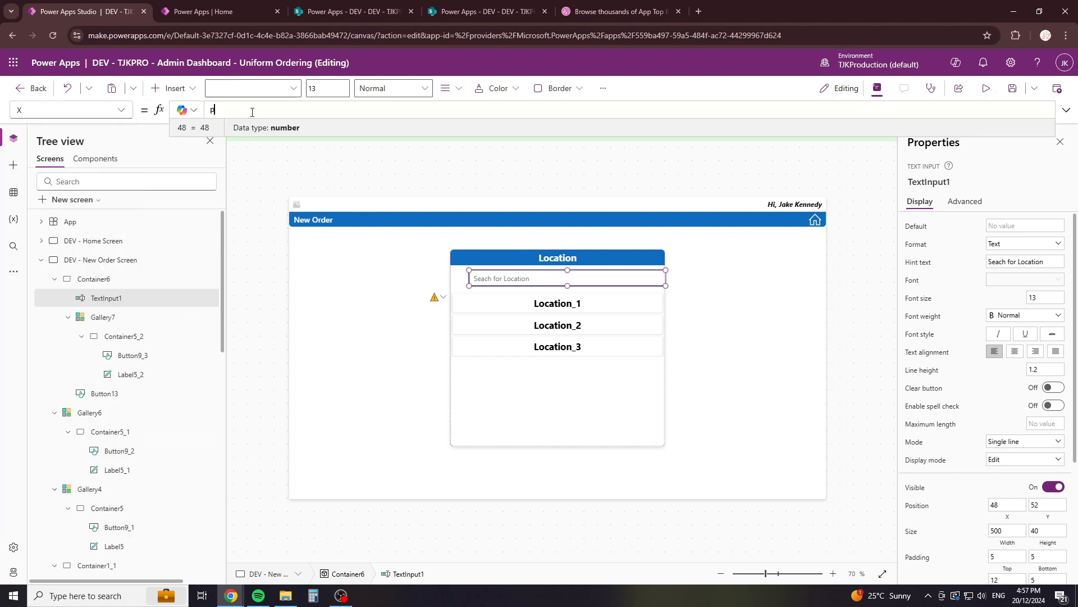
text(arent.)
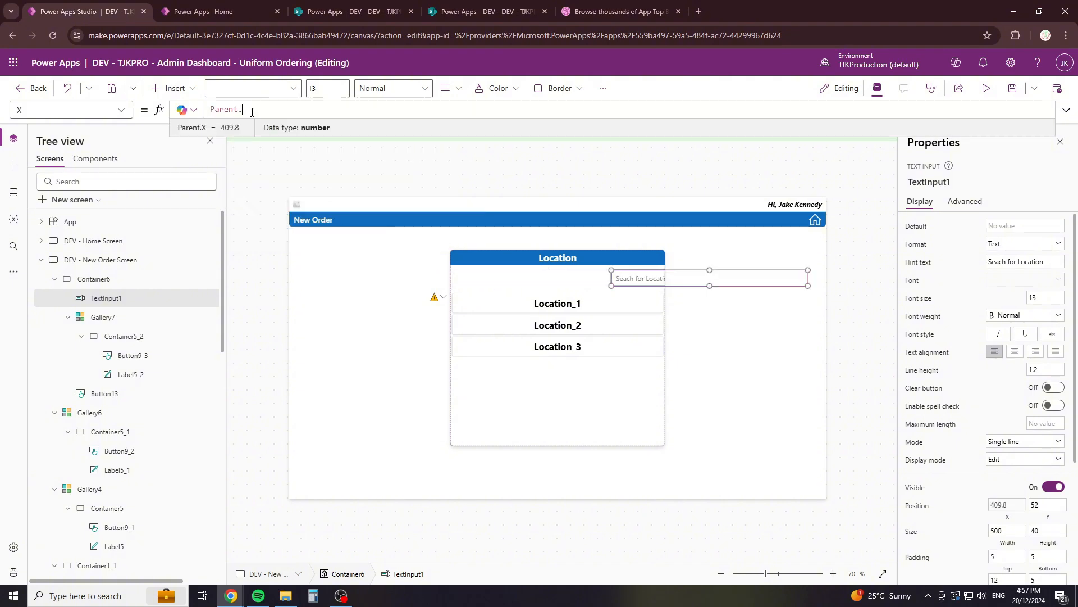
text(Width/2-)
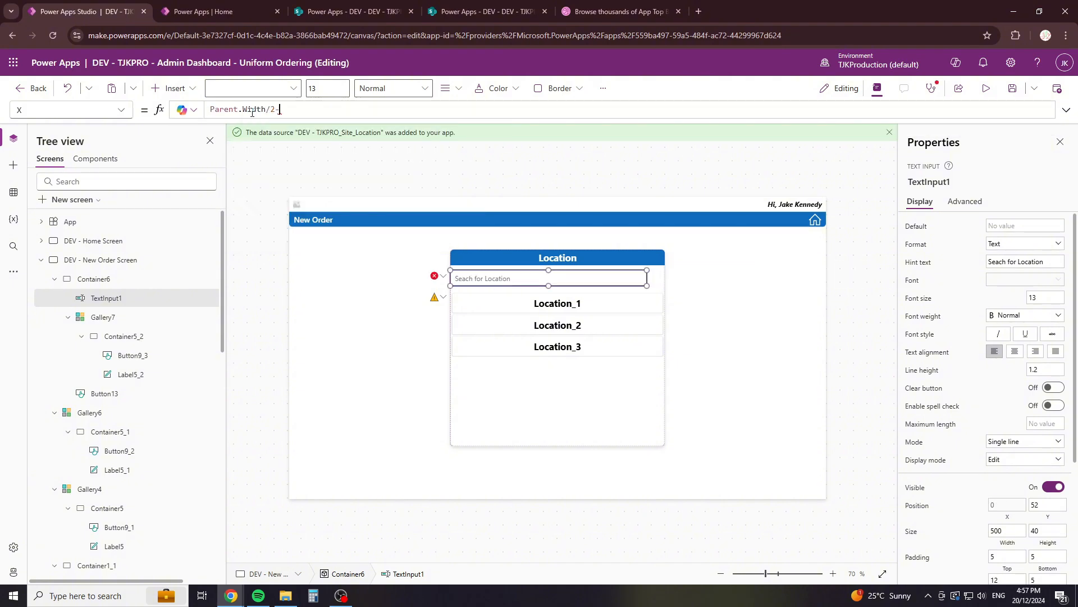
text((Self.Width/2))
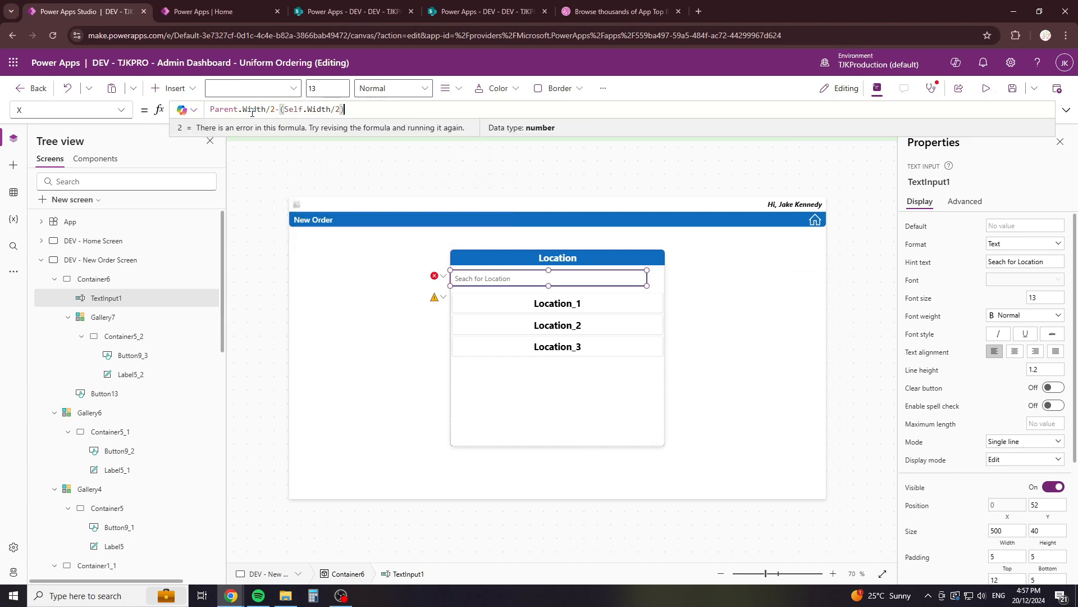
click(185, 92)
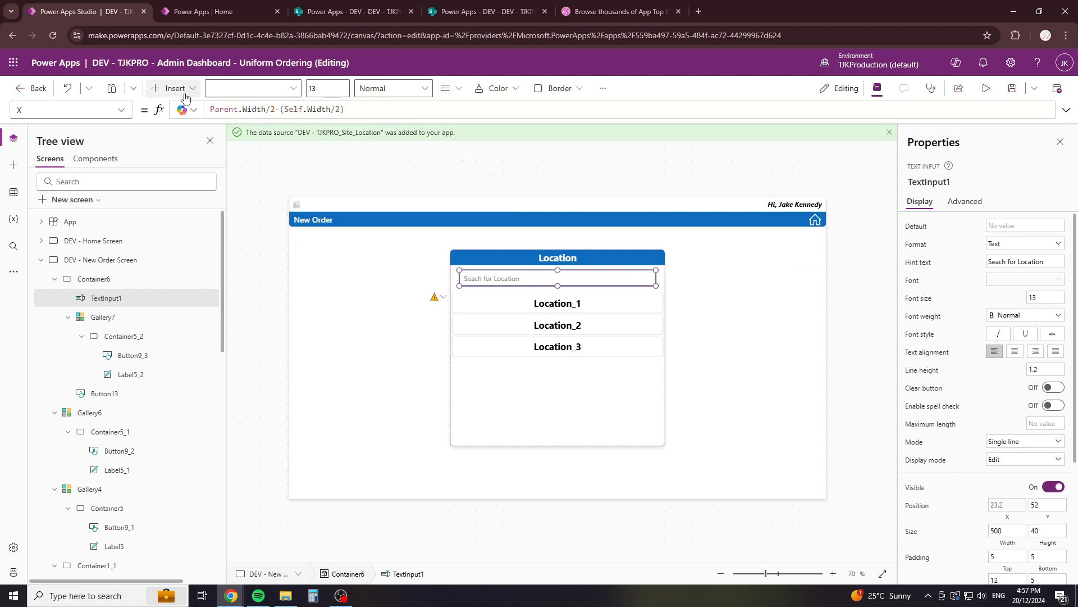
text(icon)
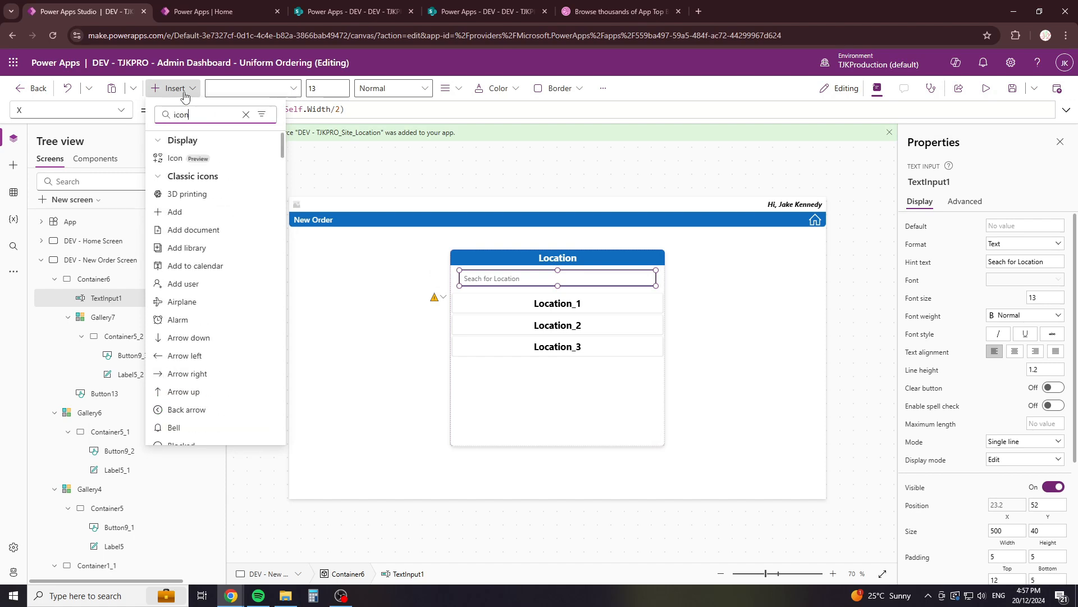
click(104, 103)
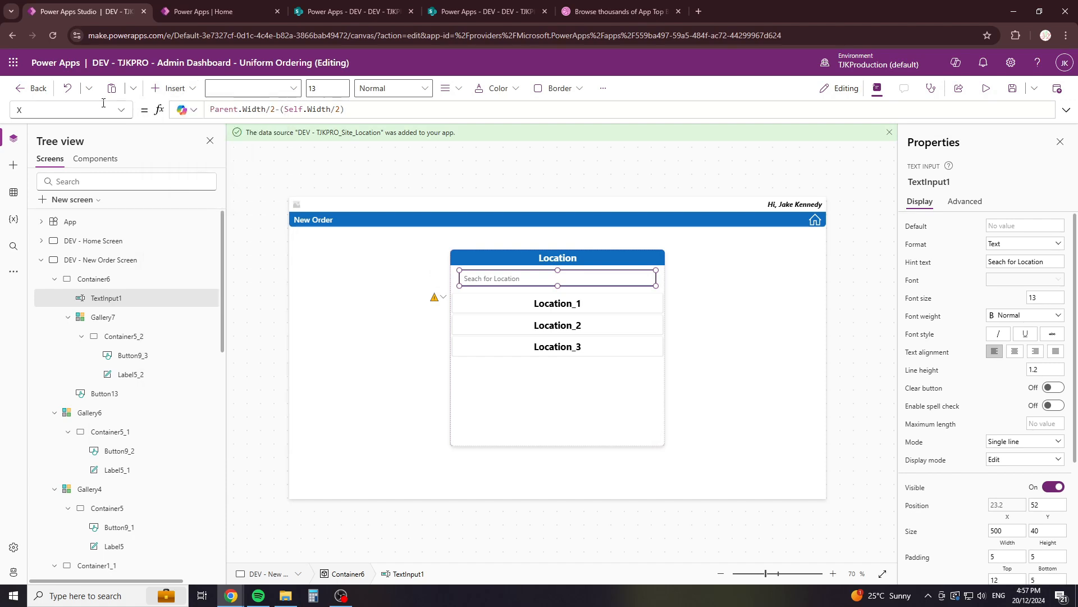
Step: Insert a Cancel (badge) icon and place it over the right end of the search input
click(187, 91)
text(ca)
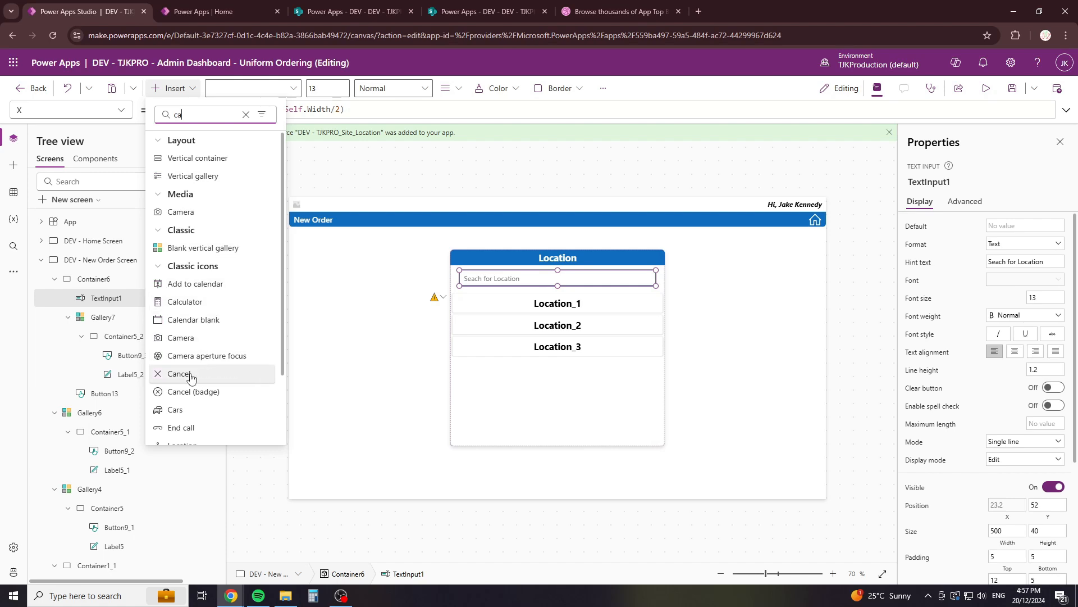
click(191, 391)
drag(492, 277, 643, 276)
click(575, 280)
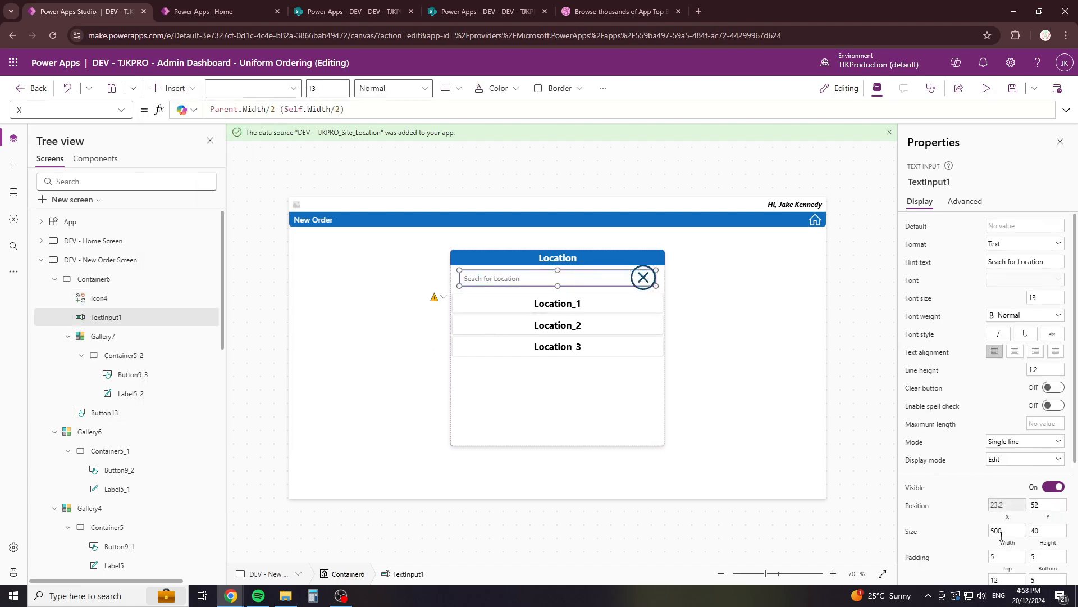
click(730, 301)
Step: Set the cancel icon's width and height to 40
click(645, 281)
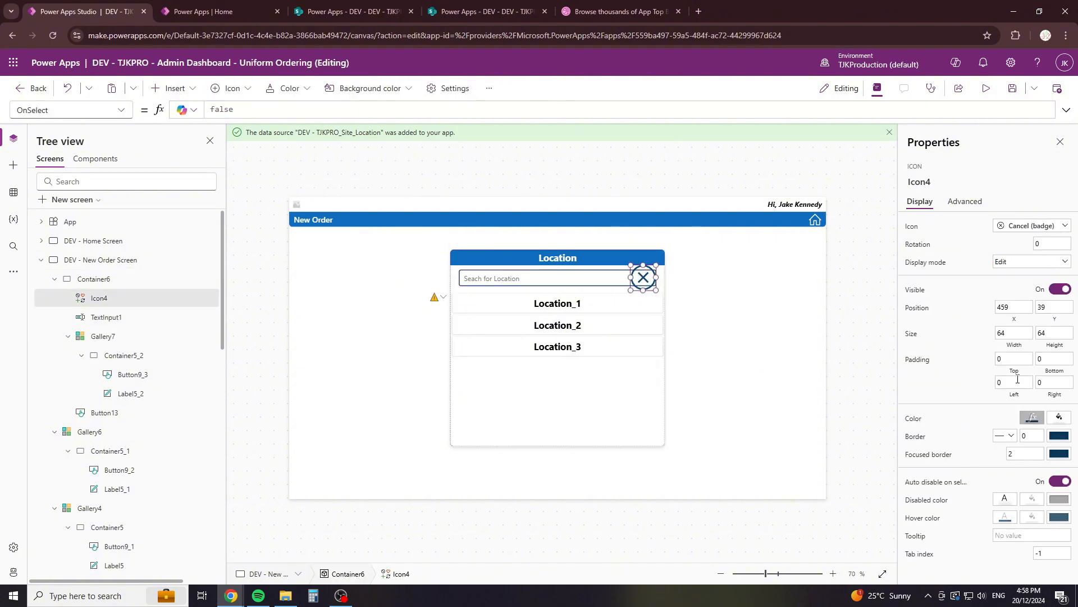
click(998, 332)
text(40)
key(Tab)
text(40)
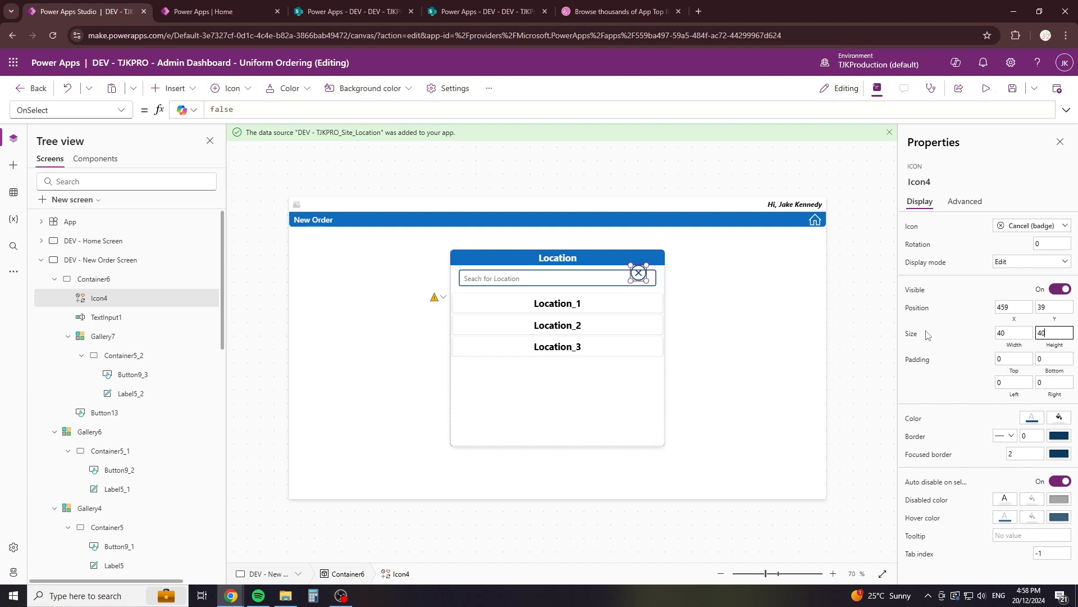
Step: Set the cancel icon's padding to 2 on all four sides
key(Tab)
text(2)
key(Tab)
text(2)
key(Tab)
text(2)
key(Tab)
Step: Align the cancel icon with the right end of the search input at X 483, Y 52
click(747, 303)
click(640, 273)
drag(639, 273, 648, 279)
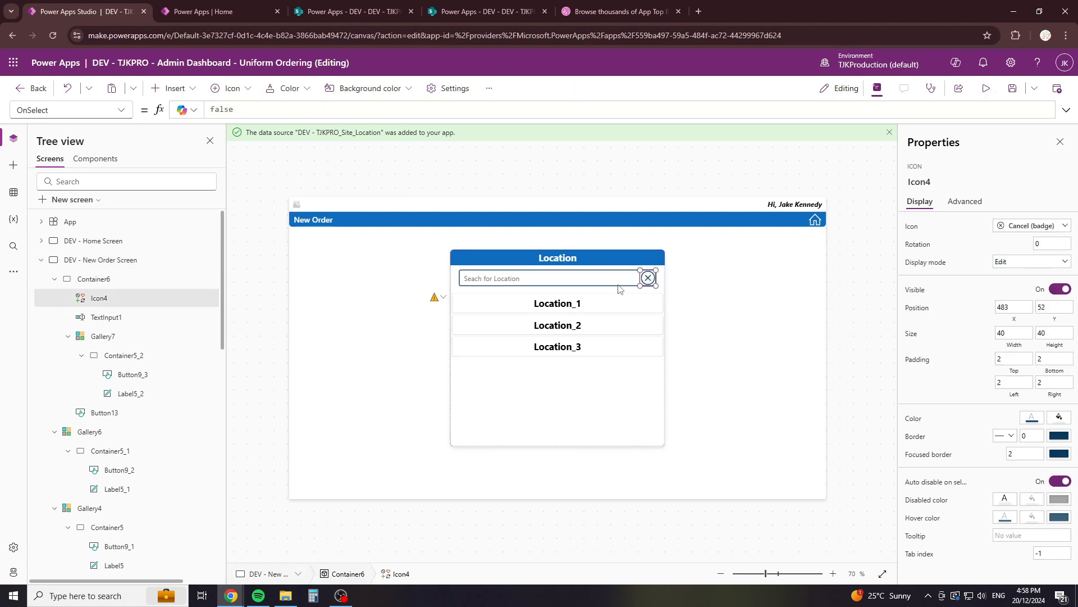
Step: Preview the app and fill the location search input with a long run of d's to test its overlap with the cancel icon
click(579, 275)
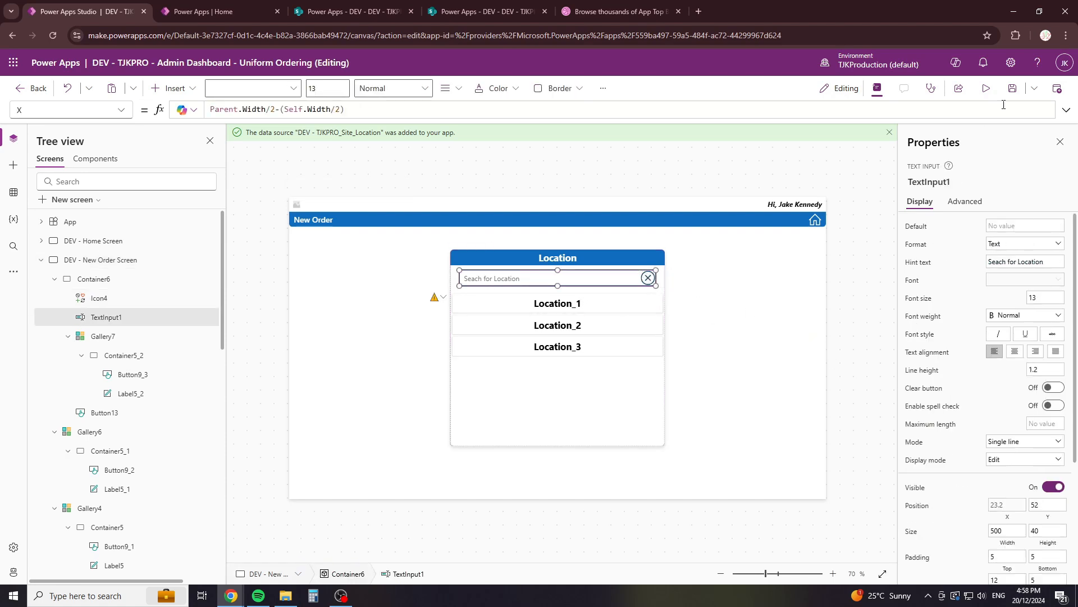
click(986, 88)
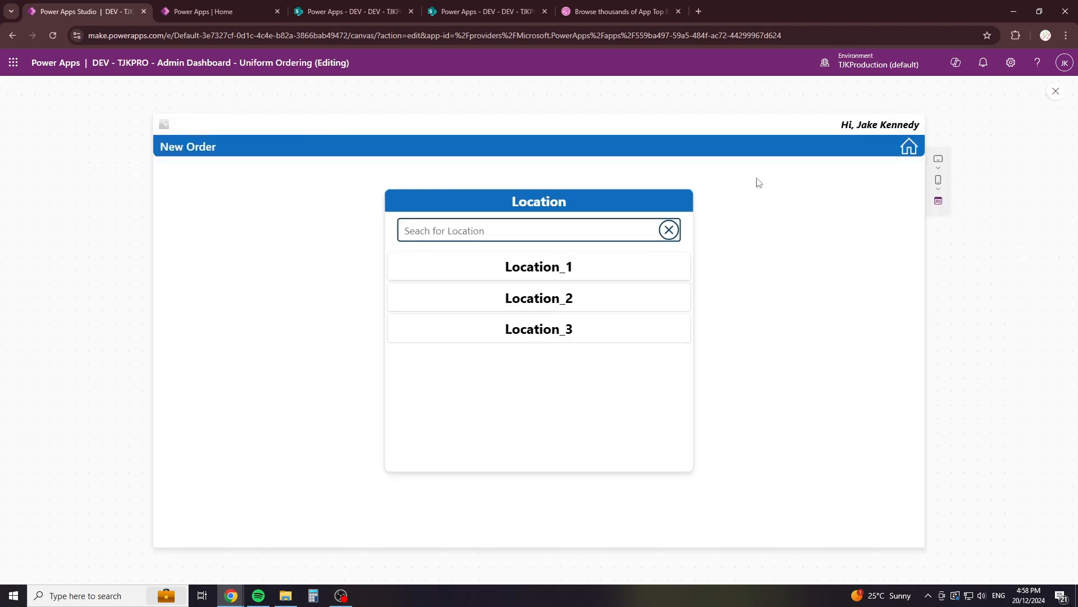
click(541, 234)
text(dddddddddddddddddddddddddddd)
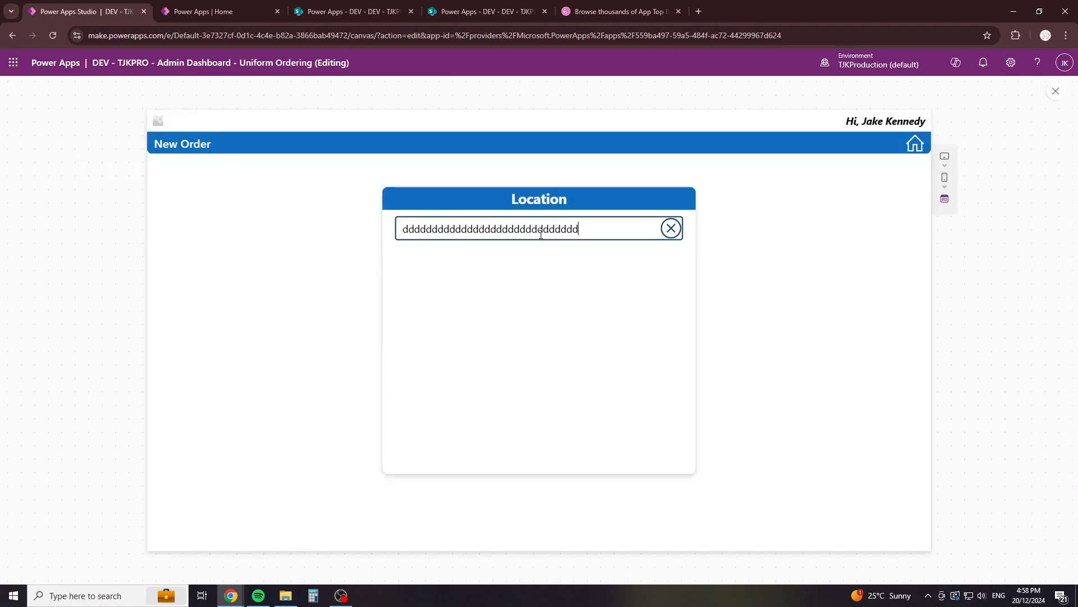
text(dddddddddddddddddddddddddddddddddd)
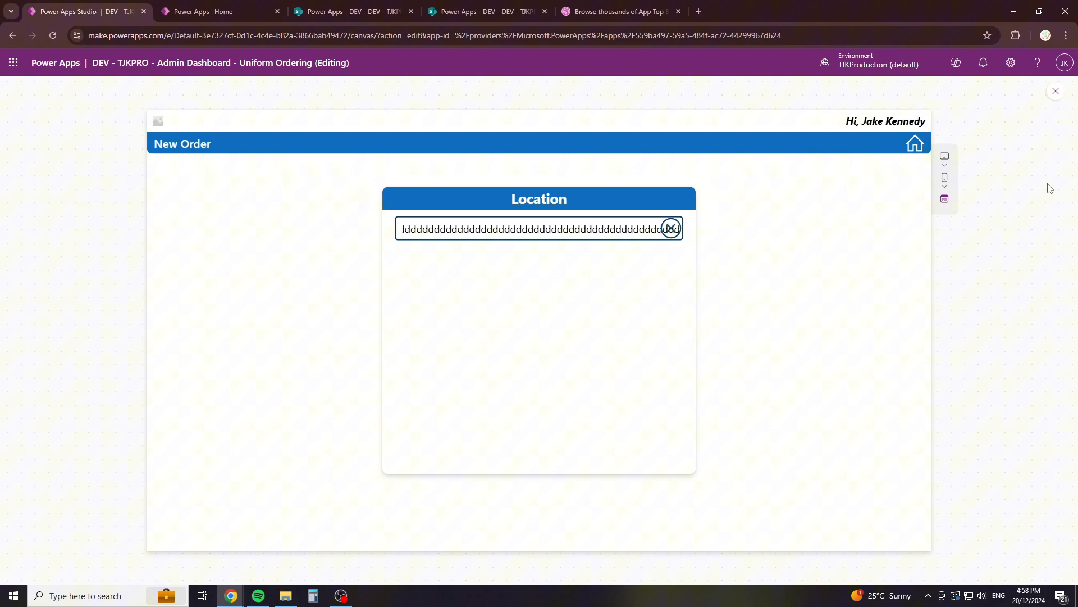
click(1056, 91)
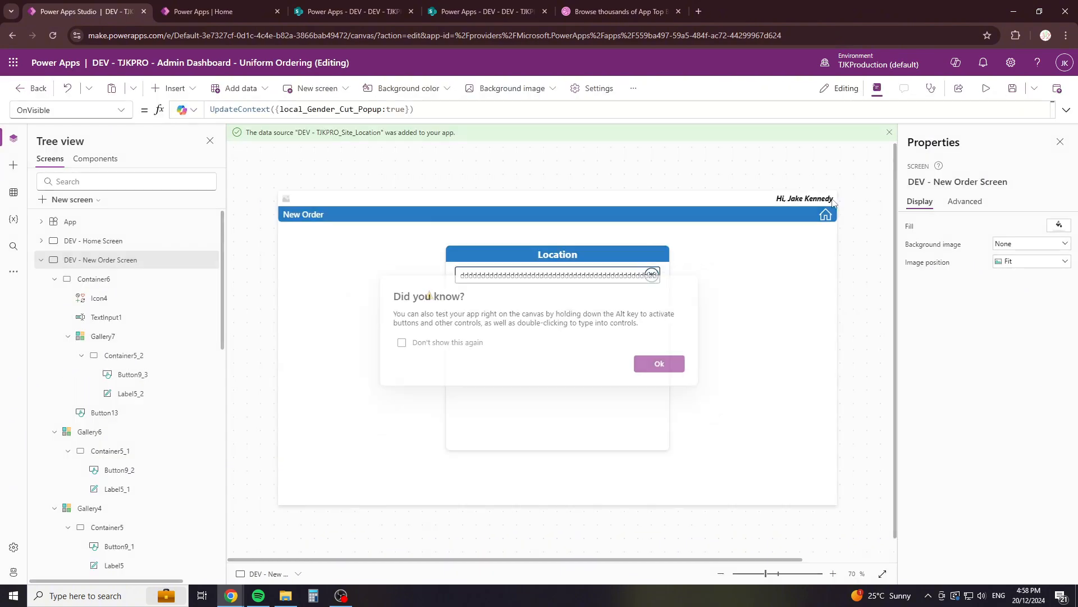
click(666, 366)
Step: Set the search input's right padding to 45
click(589, 278)
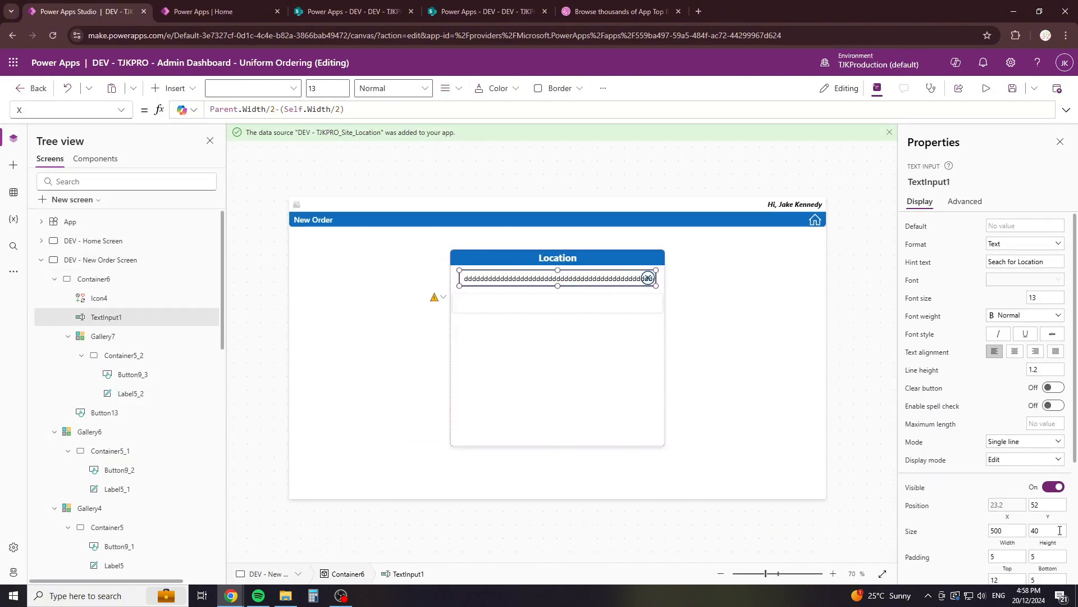
scroll(997, 464, down, 3)
scroll(997, 464, down, 2)
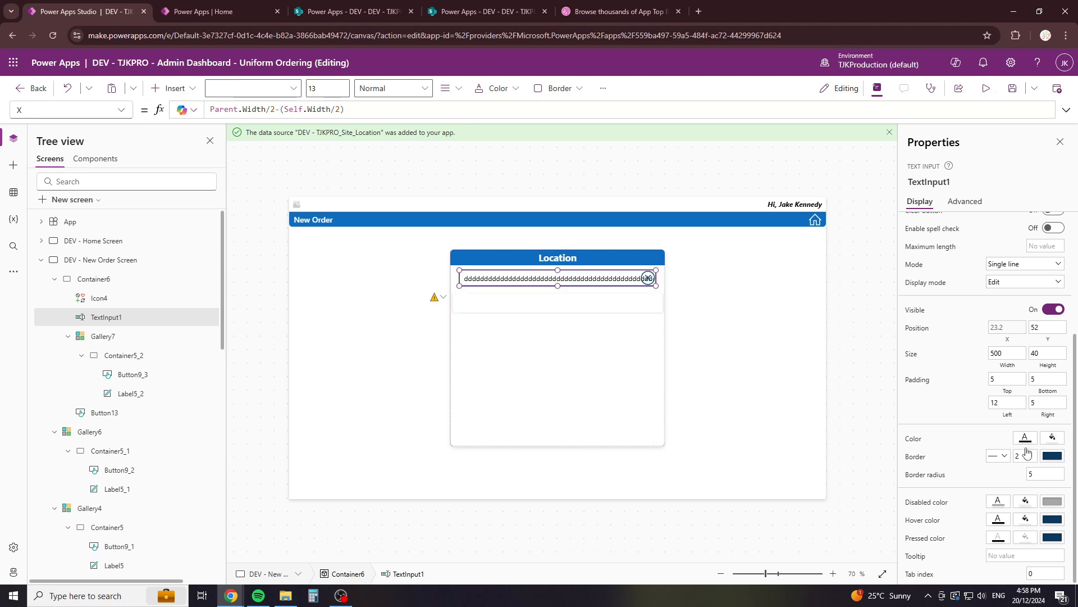
click(1054, 409)
text(40)
Step: Preview the app to check how the long search text sits beside the cancel icon, and return to editing
click(988, 94)
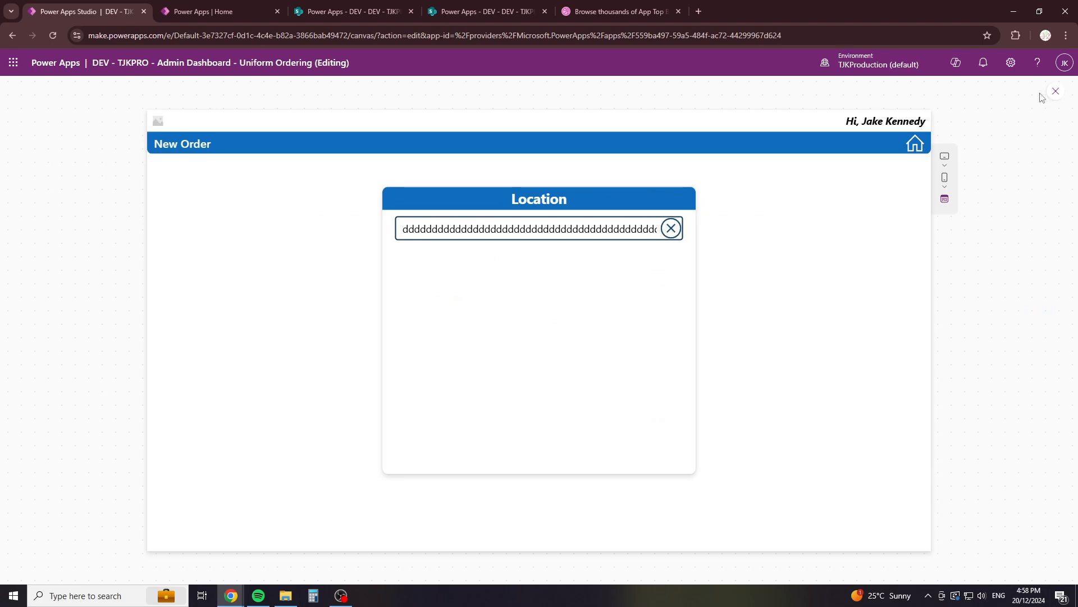
click(1056, 91)
click(666, 365)
click(729, 282)
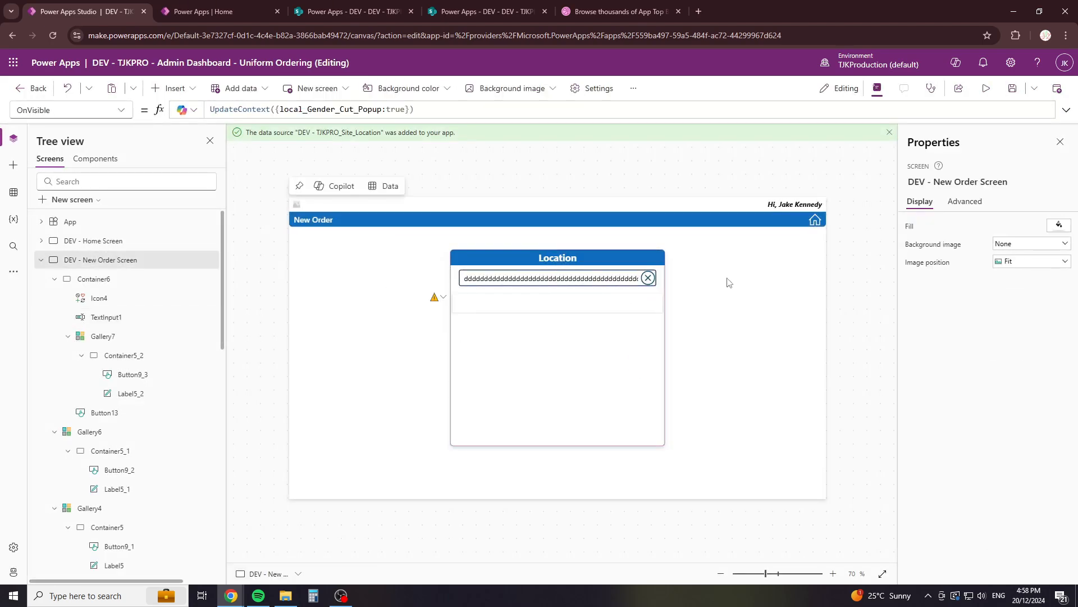
Step: Set the cancel icon's OnSelect formula to Reset(TextInput1)
click(648, 277)
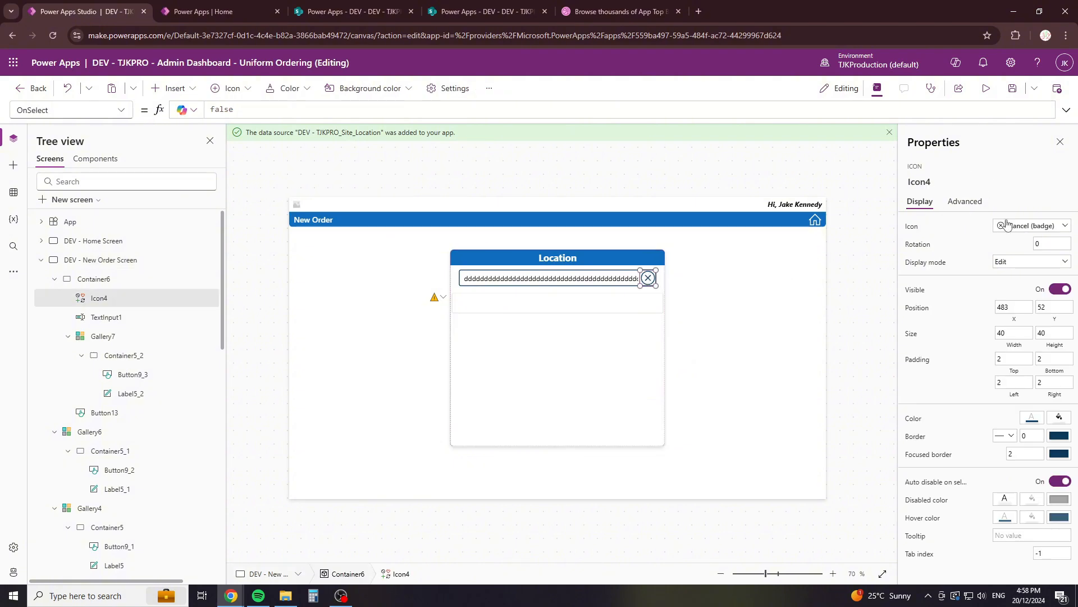
click(269, 112)
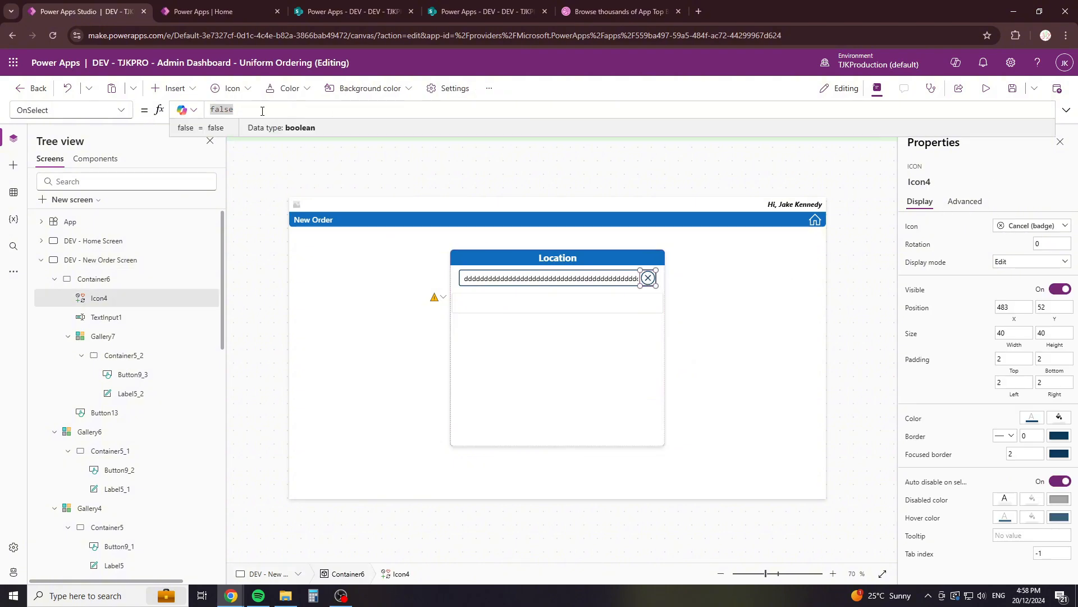
text(re)
key(ctrl+a)
text(re)
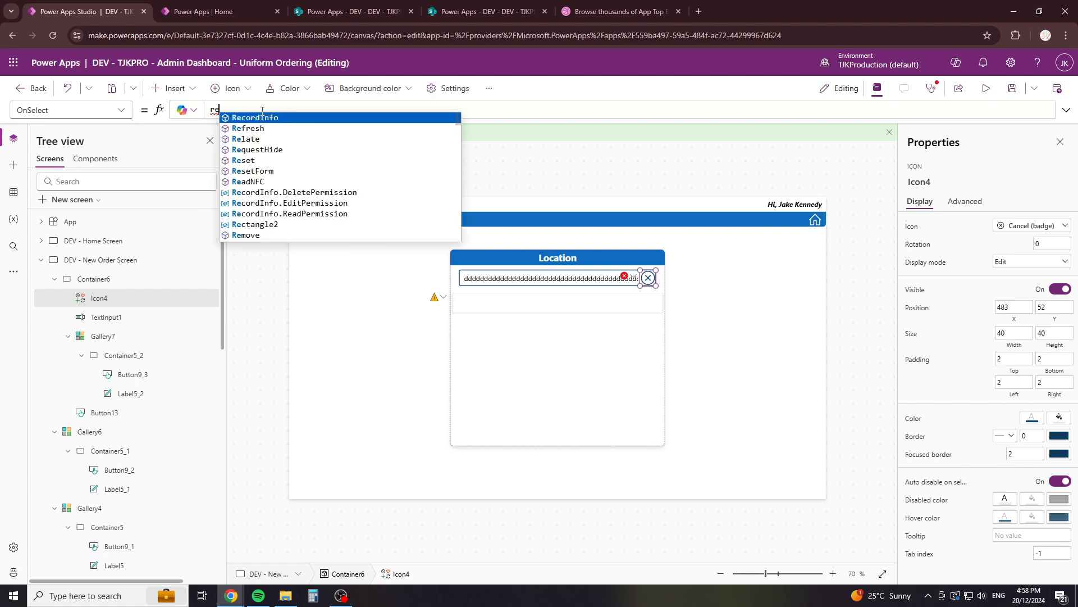
key(Down)
key(Down)
key(Down)
key(Down)
key(Tab)
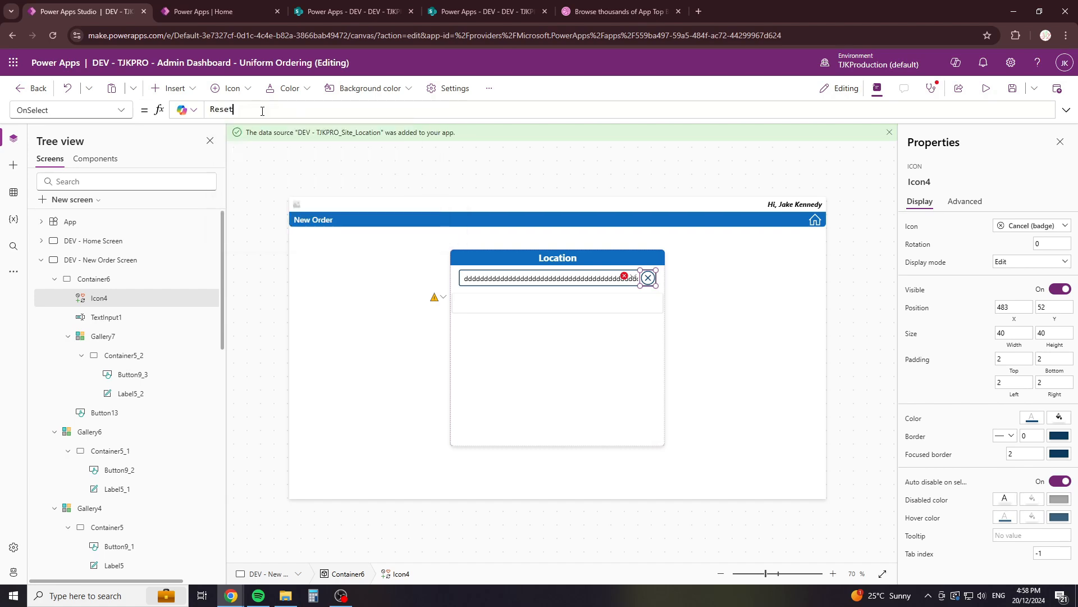
text((te)
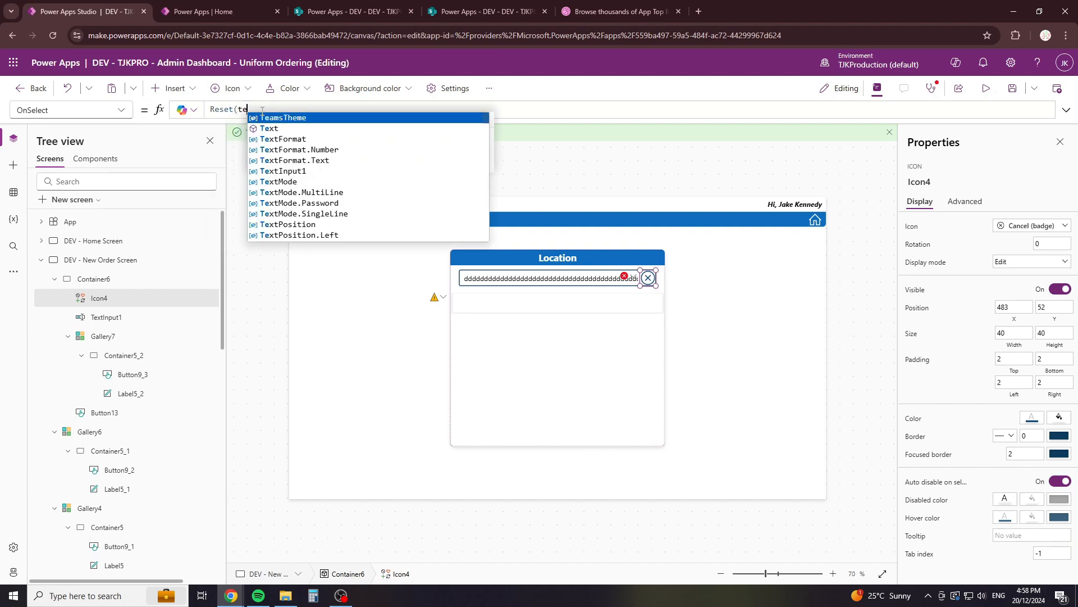
text(x)
key(BackSpace)
text(st)
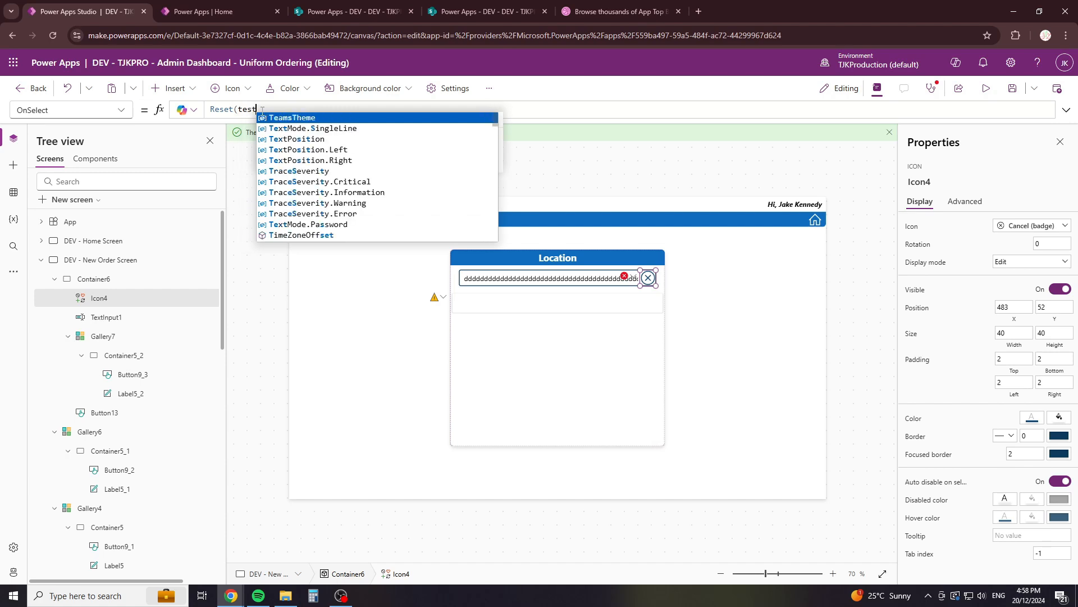
key(BackSpace)
key(BackSpace)
key(BackSpace)
key(BackSpace)
text(textinp)
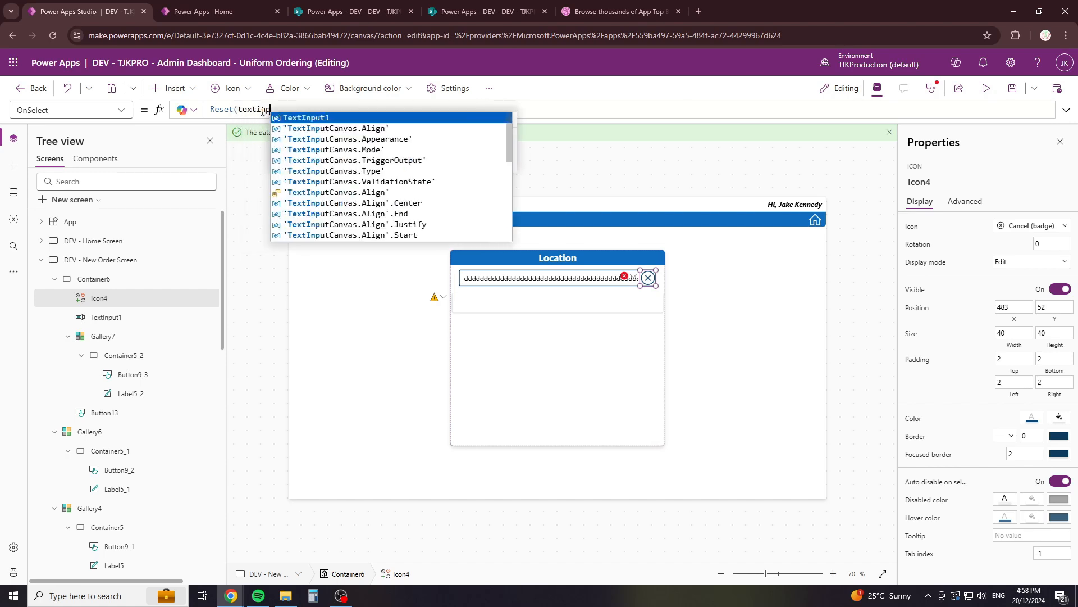
key(Return)
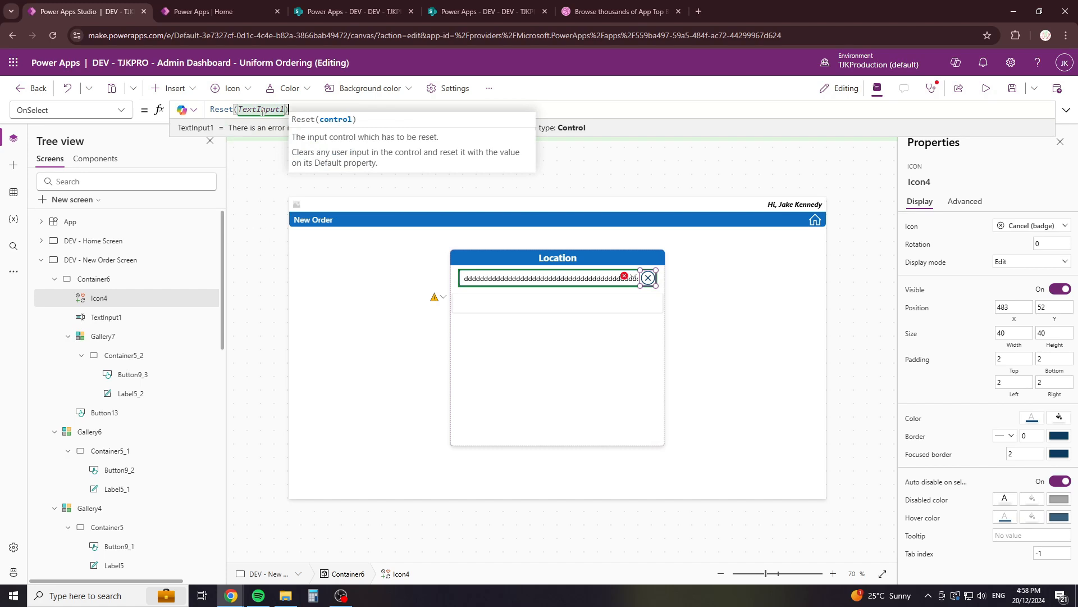
Step: Test the cancel icon on the canvas and in preview by clearing sample text such as "sadsadsdsadsad" from the search input
alt+click(647, 278)
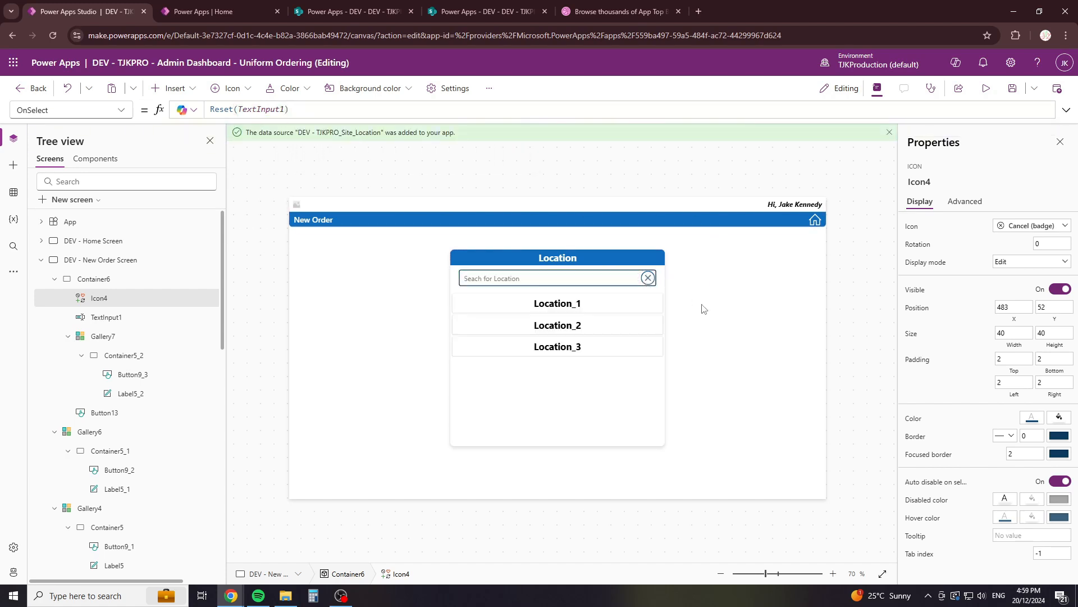
click(987, 88)
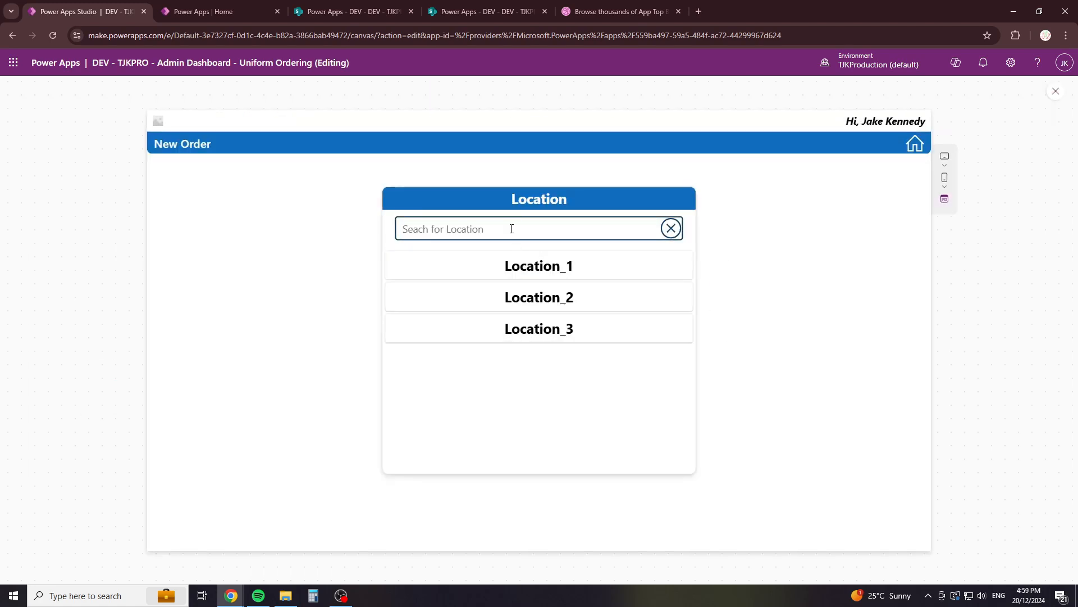
click(511, 228)
text(sadsadsdsadsad)
click(670, 227)
click(1056, 94)
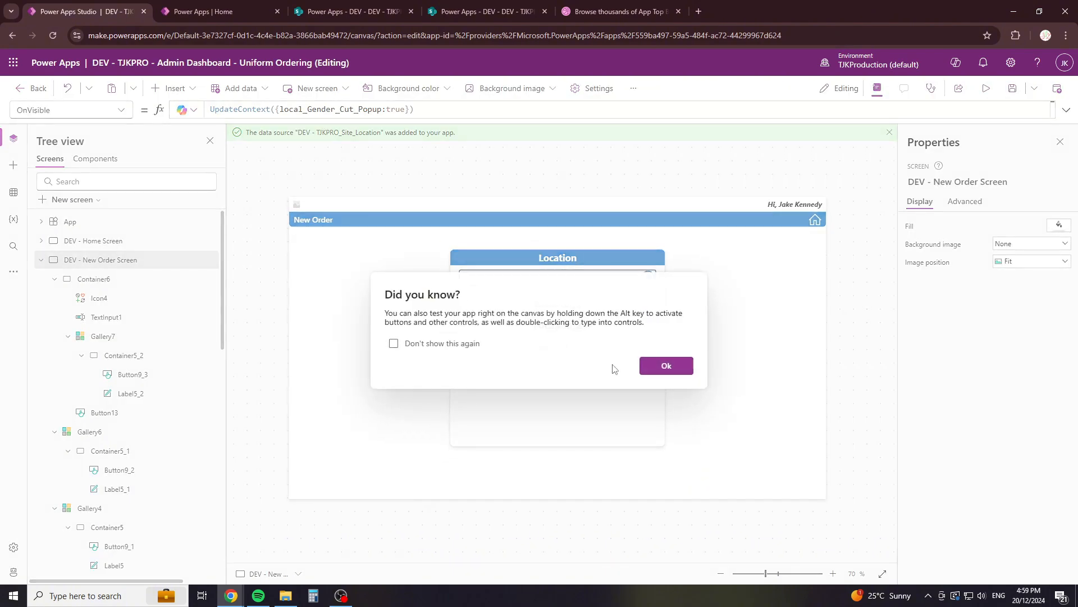
click(666, 366)
Step: Set the location gallery's Height formula to Parent.Height/10*7.8
click(546, 377)
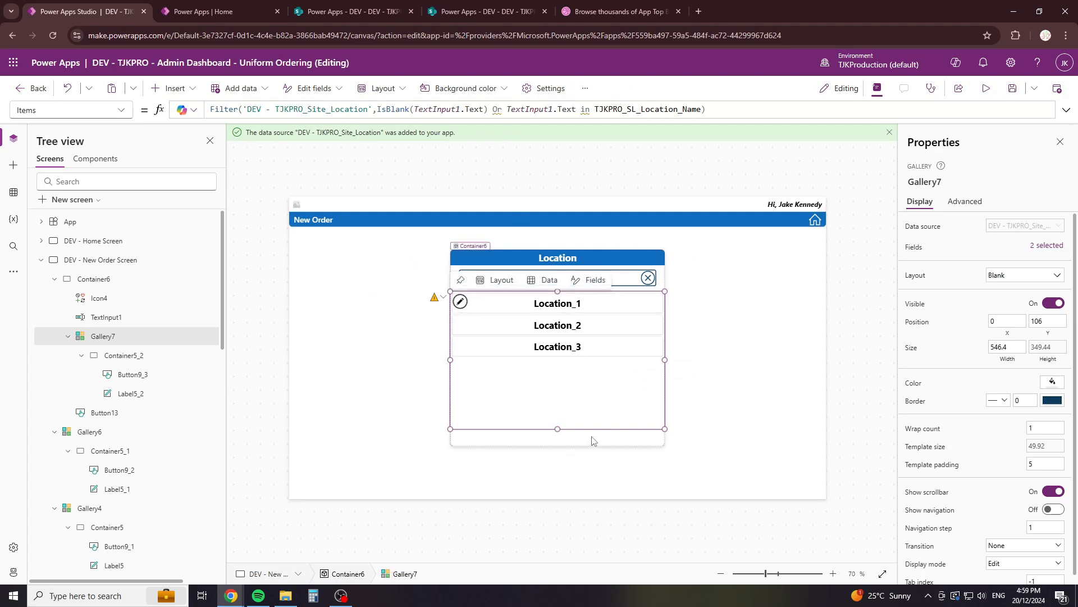
click(120, 110)
click(34, 340)
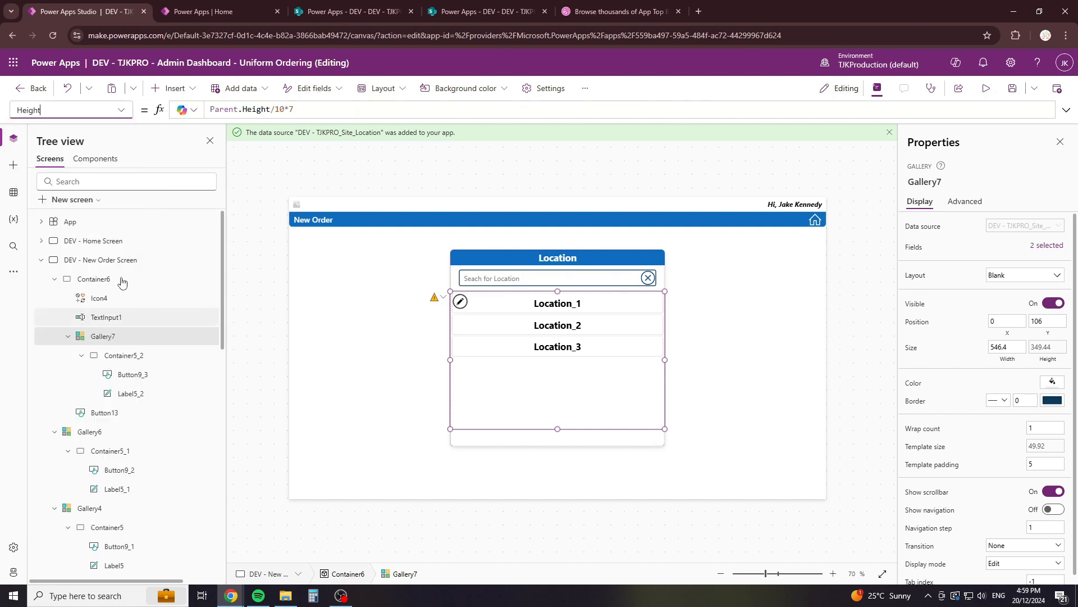
click(304, 110)
key(BackSpace)
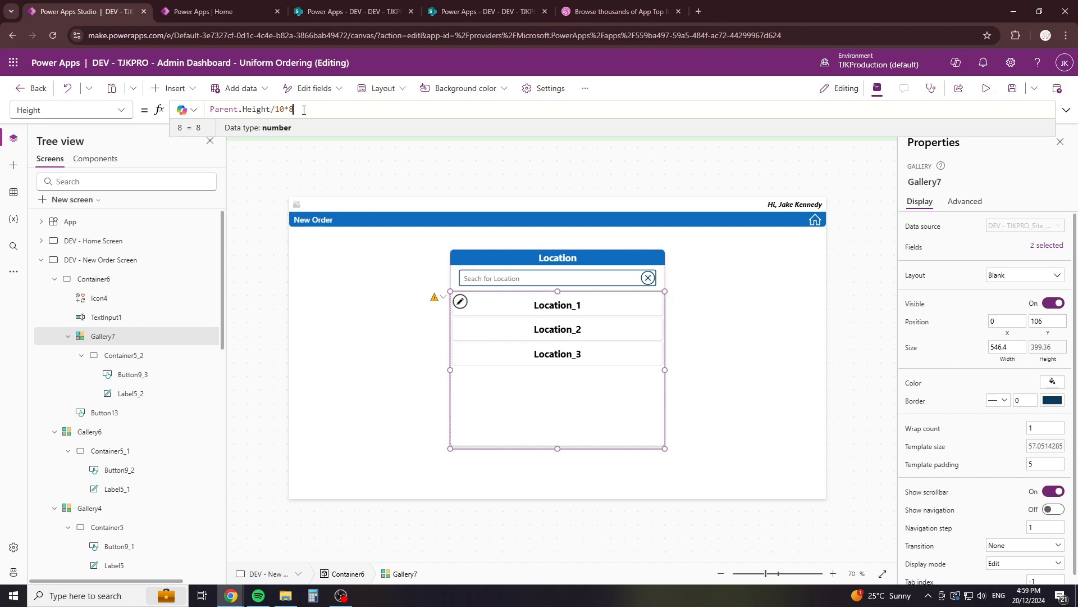
text(7.)
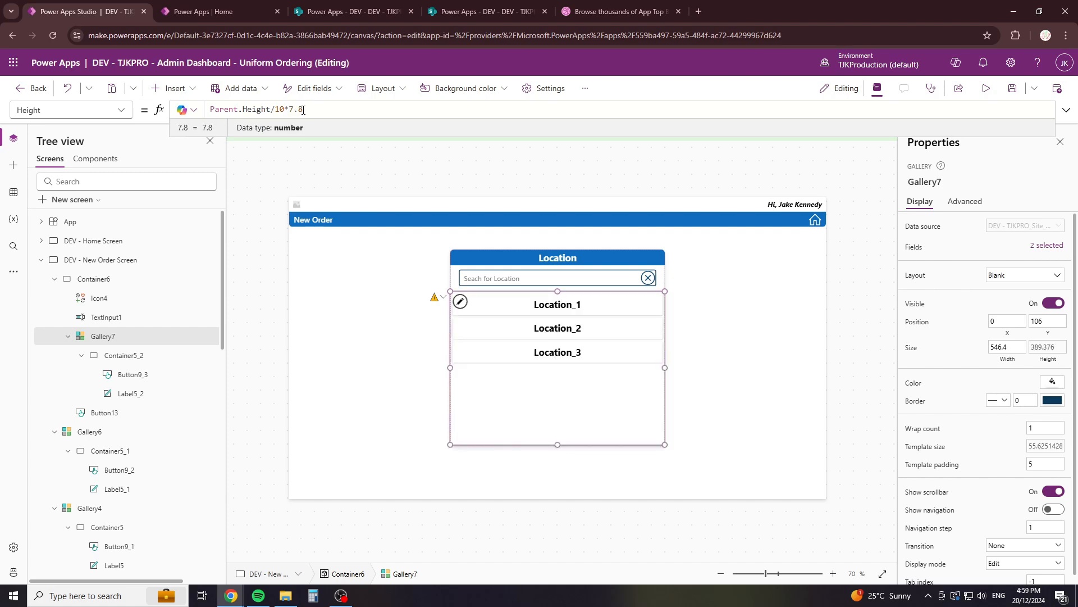
click(761, 315)
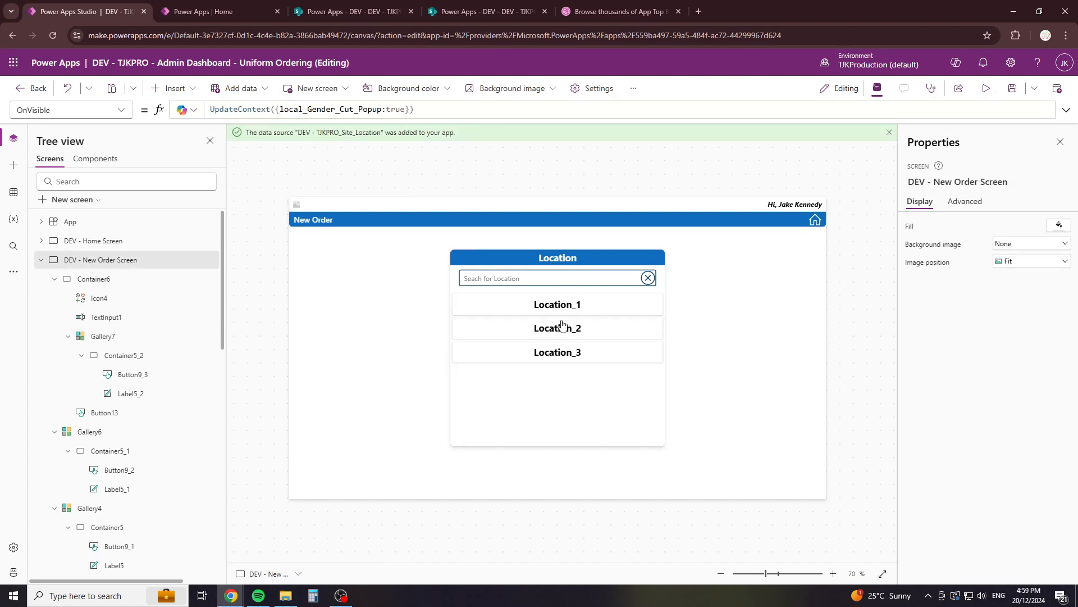
click(648, 277)
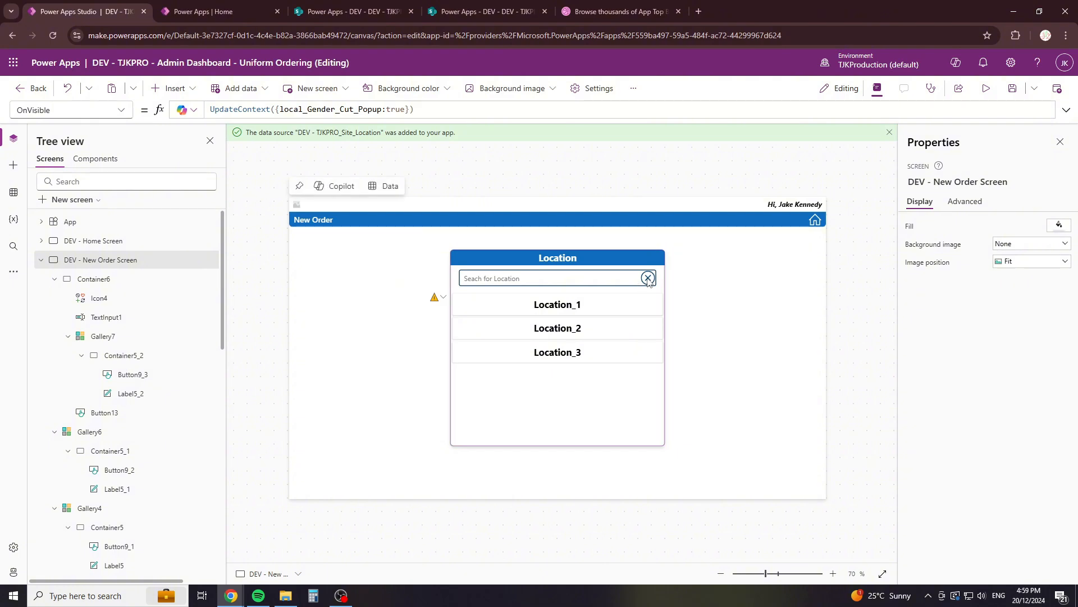
click(570, 279)
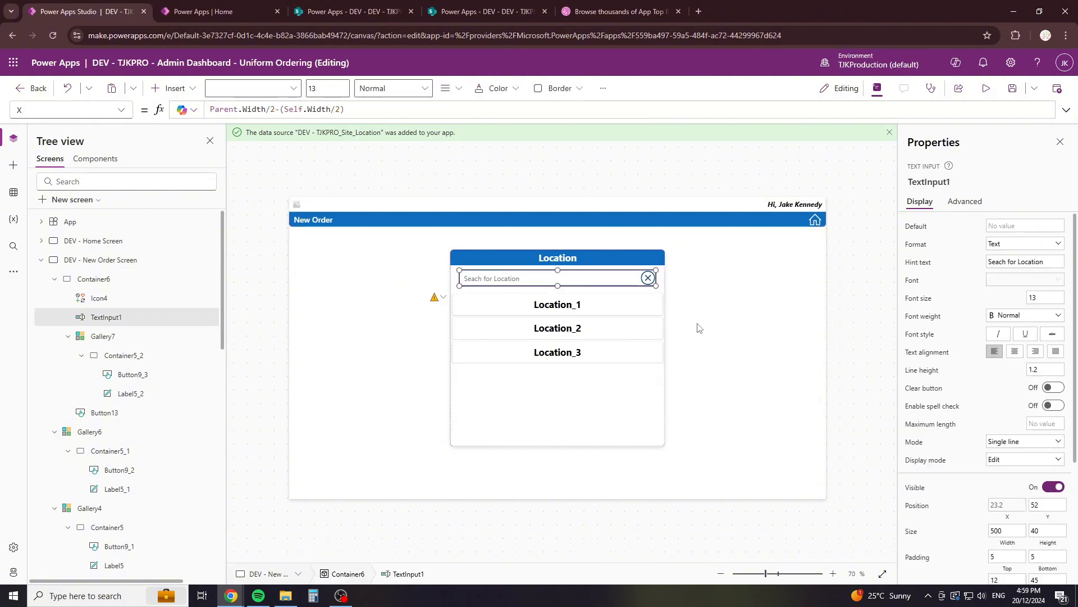
click(696, 286)
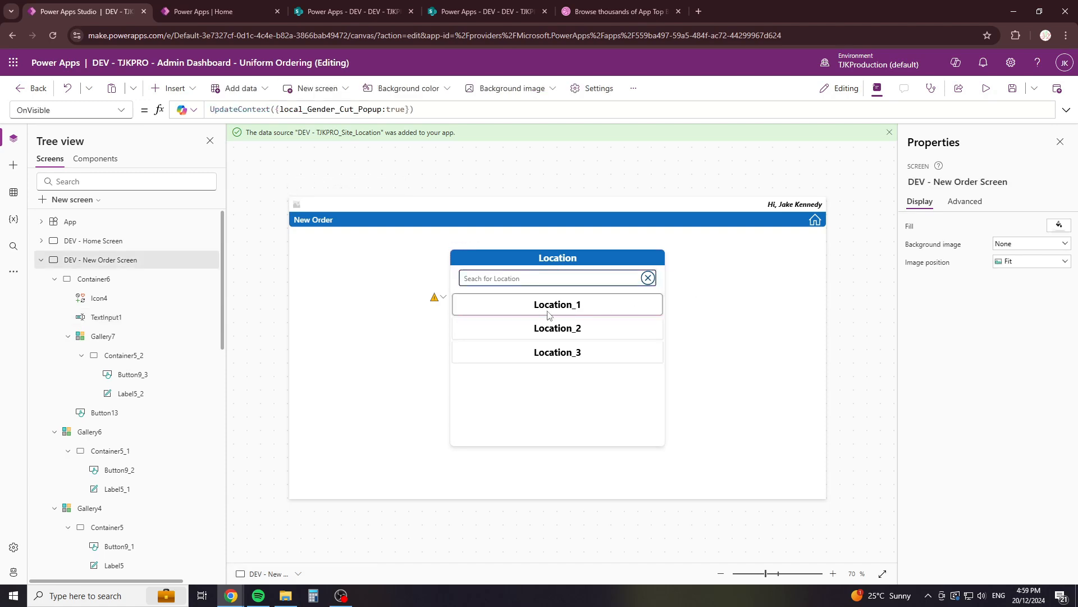
Step: Append Select(Icon4) after the UpdateContext call in the OnSelect formula of the location gallery's button, so choosing a location also triggers the cancel icon
click(611, 304)
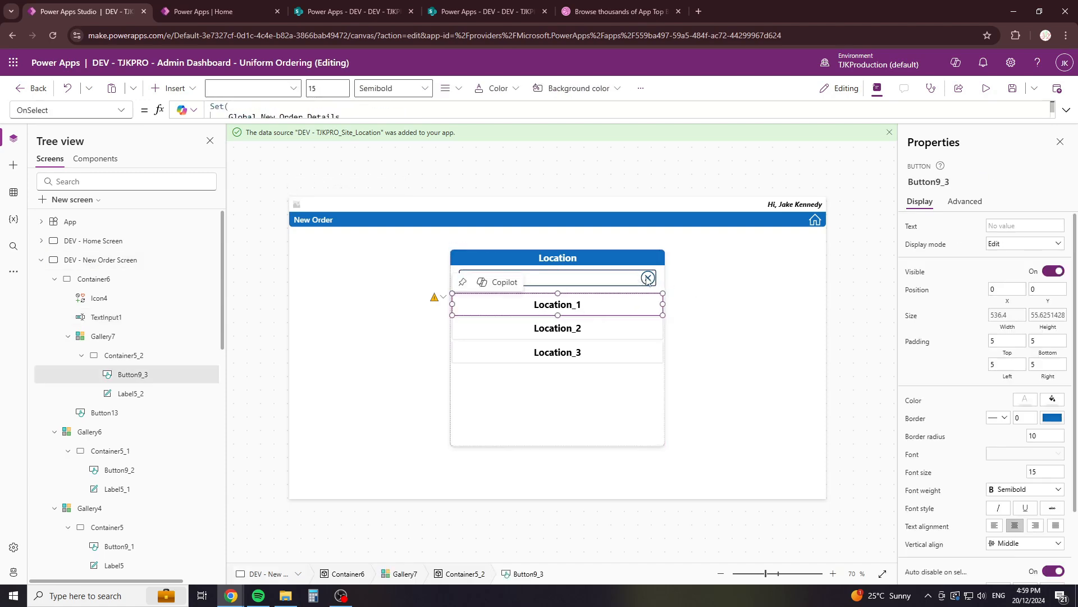
click(648, 278)
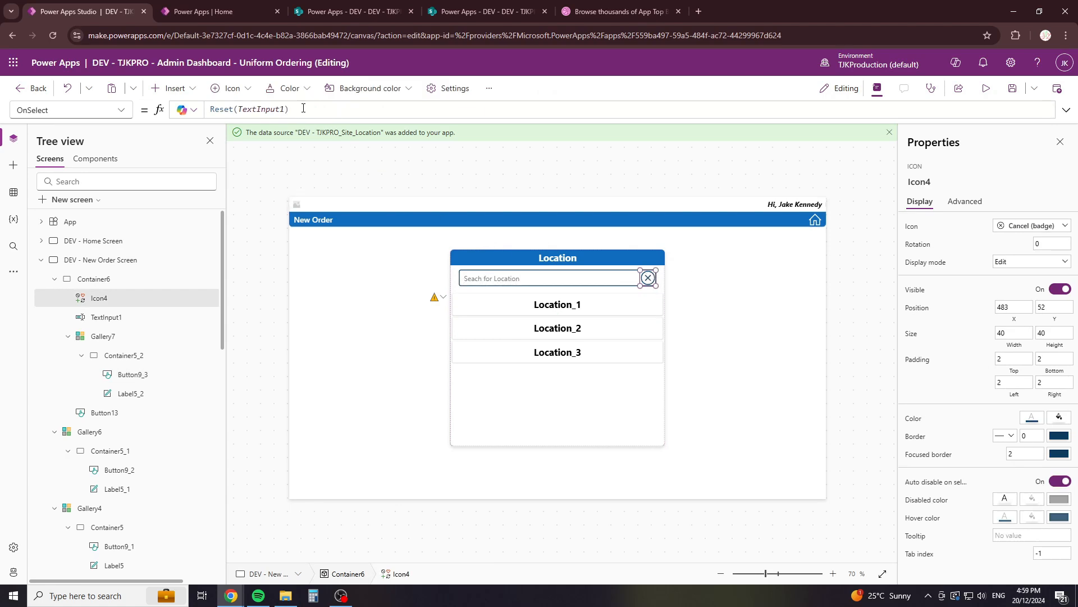
click(916, 178)
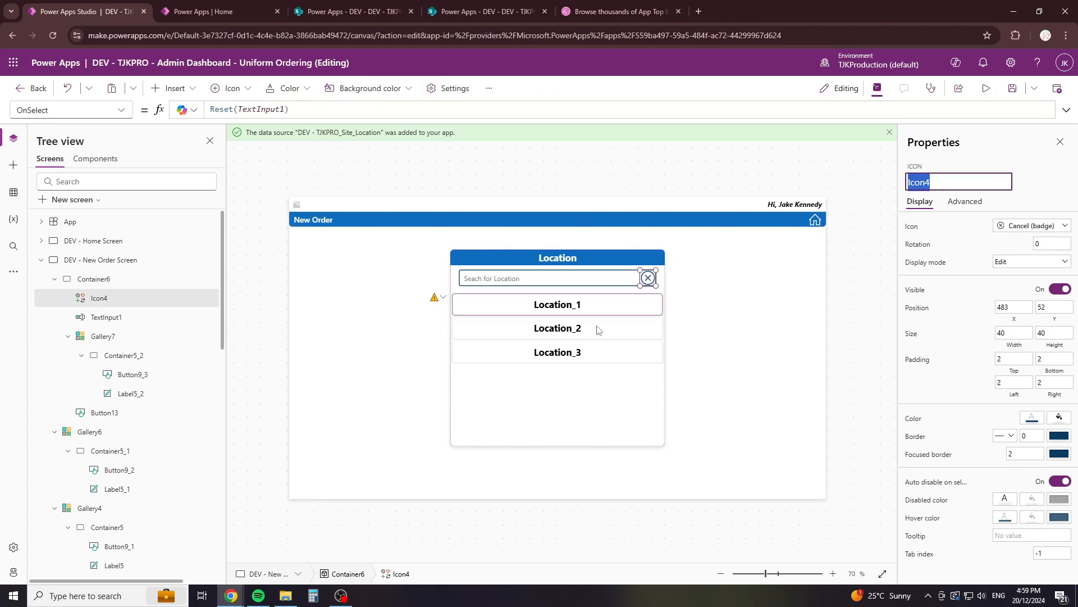
click(549, 302)
drag(409, 251, 408, 227)
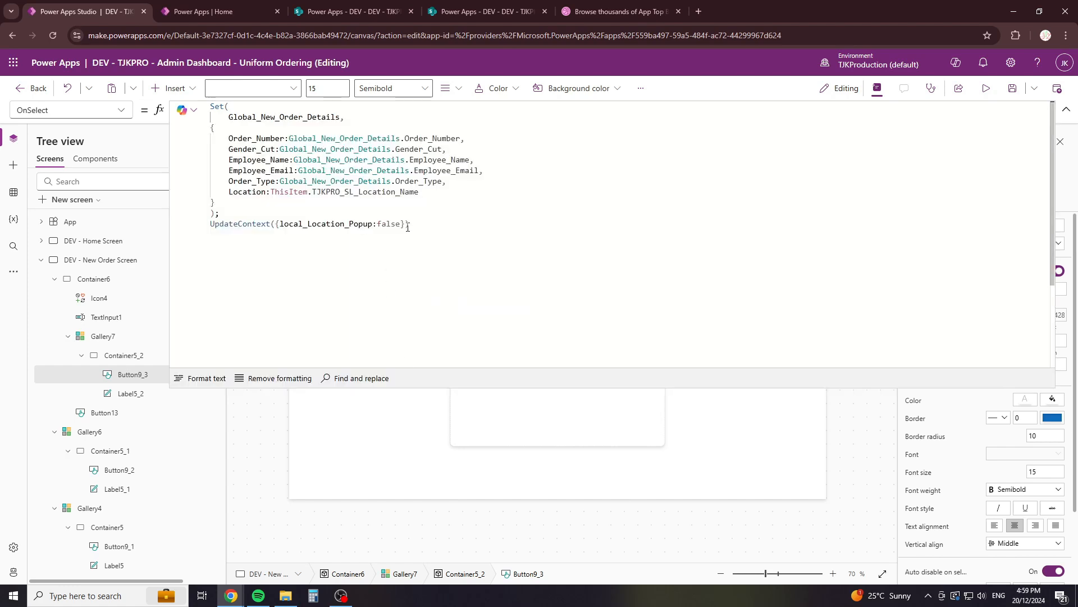
text(Select()
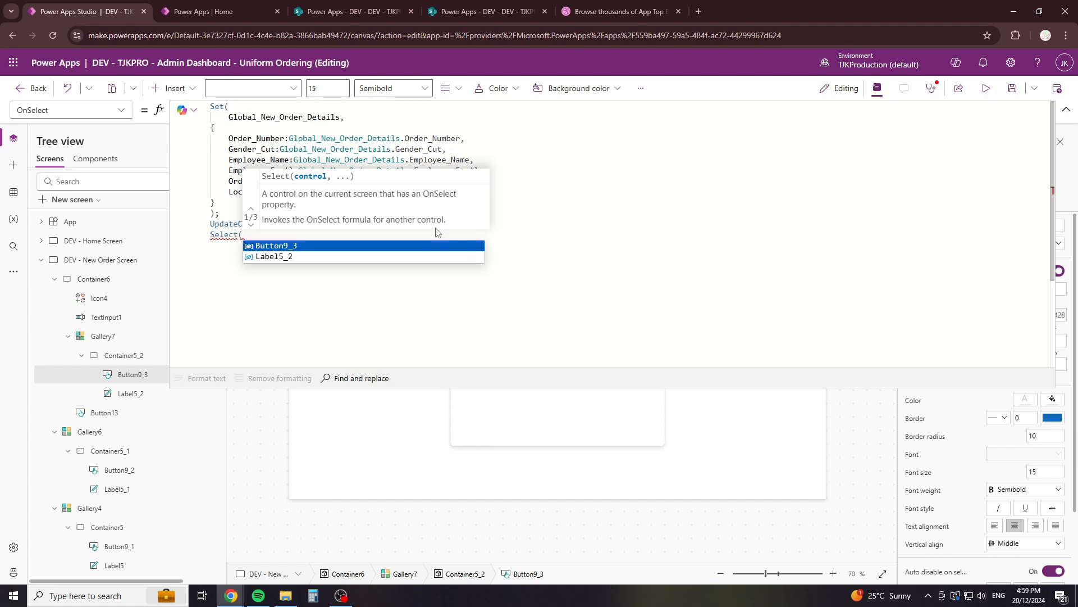
text(icon)
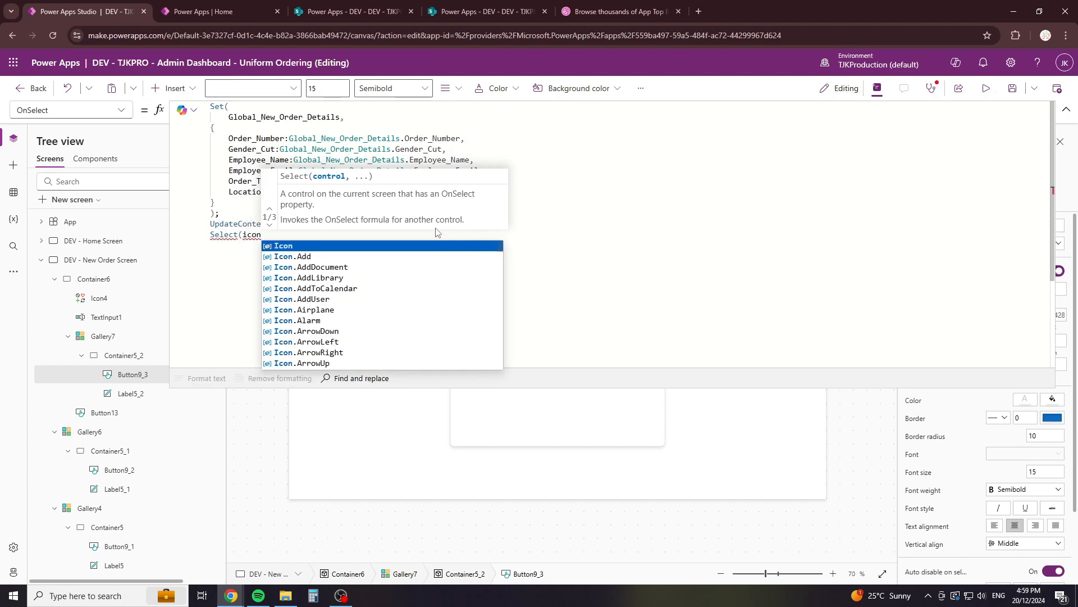
text(4))
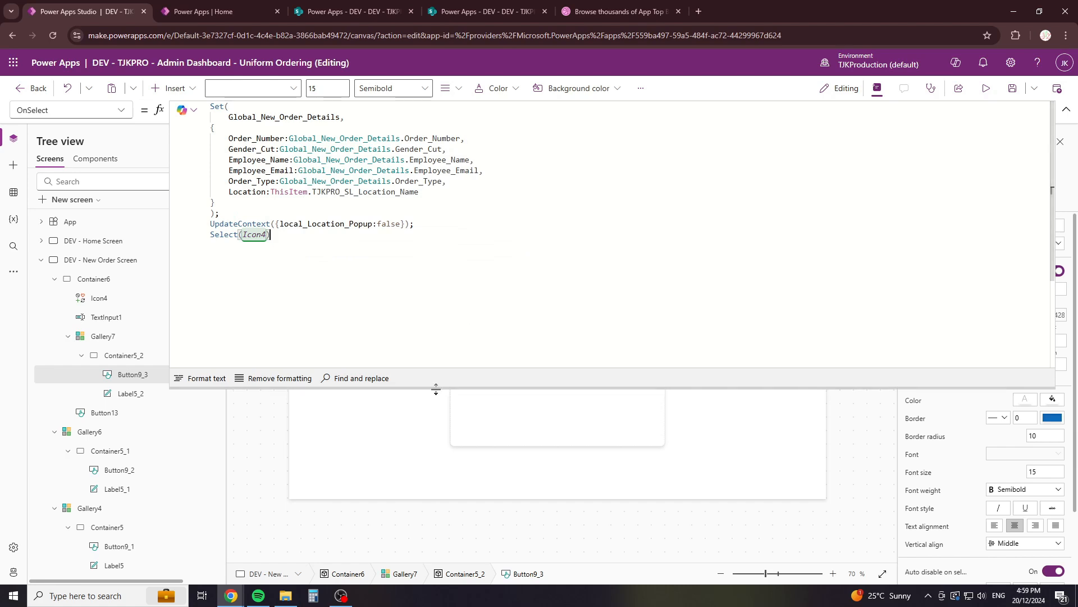
Step: Set the search box cancel icon's padding to 5 on all four sides
drag(435, 388, 458, 206)
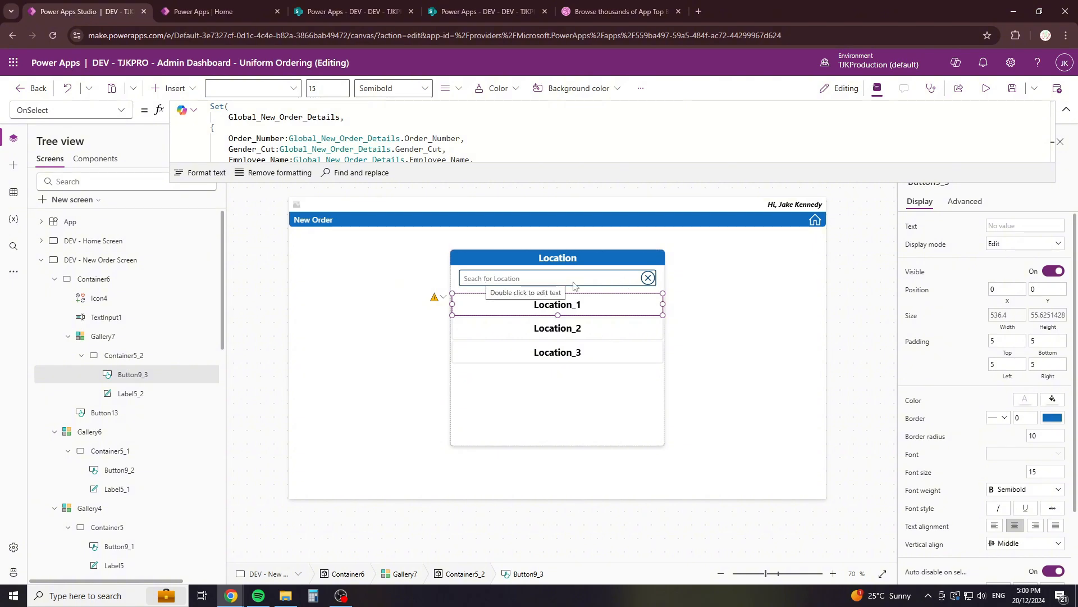
click(648, 278)
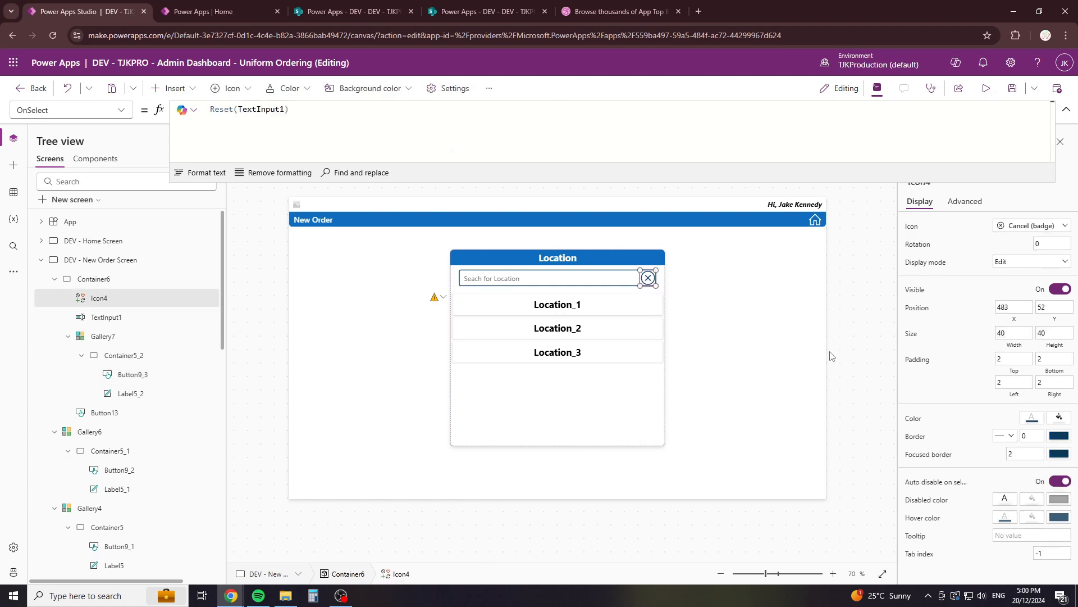
drag(1006, 360, 967, 368)
text(5)
key(Tab)
text(5)
key(Tab)
text(5)
key(Tab)
text(5)
click(737, 310)
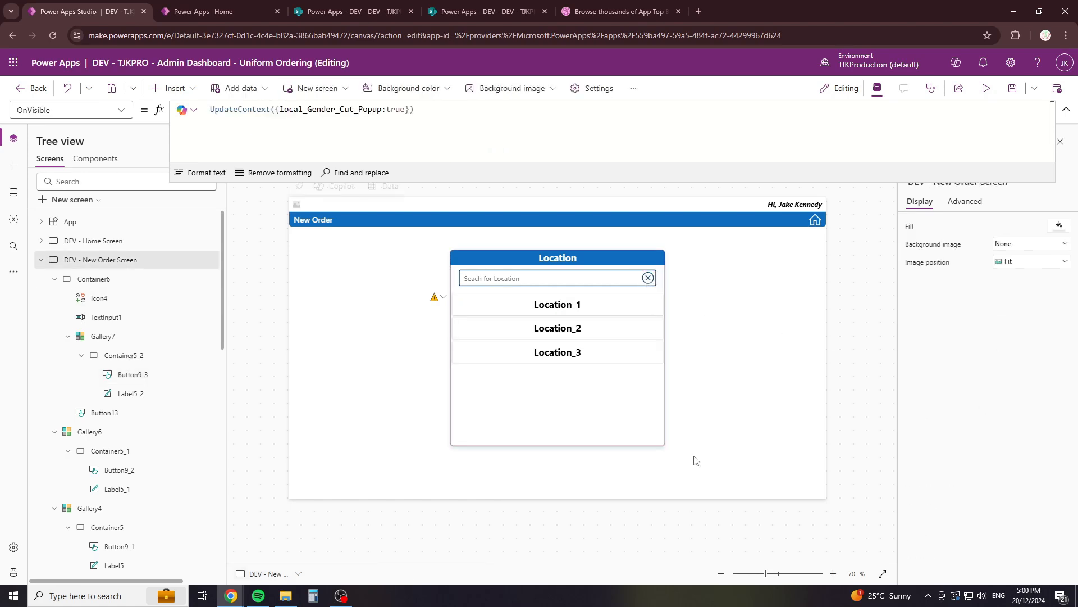
Step: Test picking Location_1 in the Location popup on the canvas, and return to the app's home screen
alt+click(552, 280)
alt+click(597, 303)
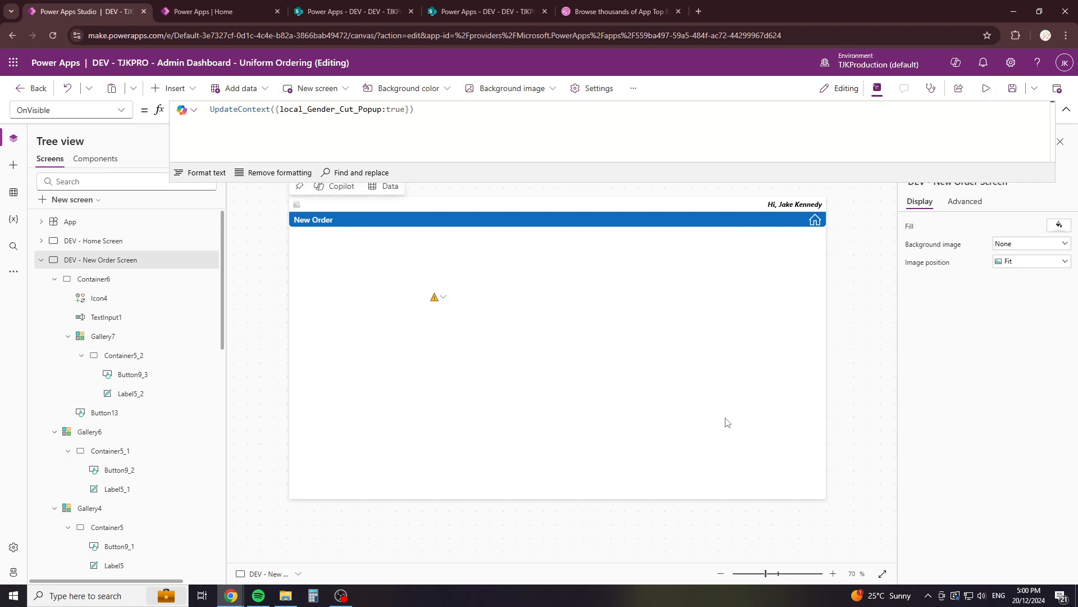
click(815, 221)
alt+click(815, 220)
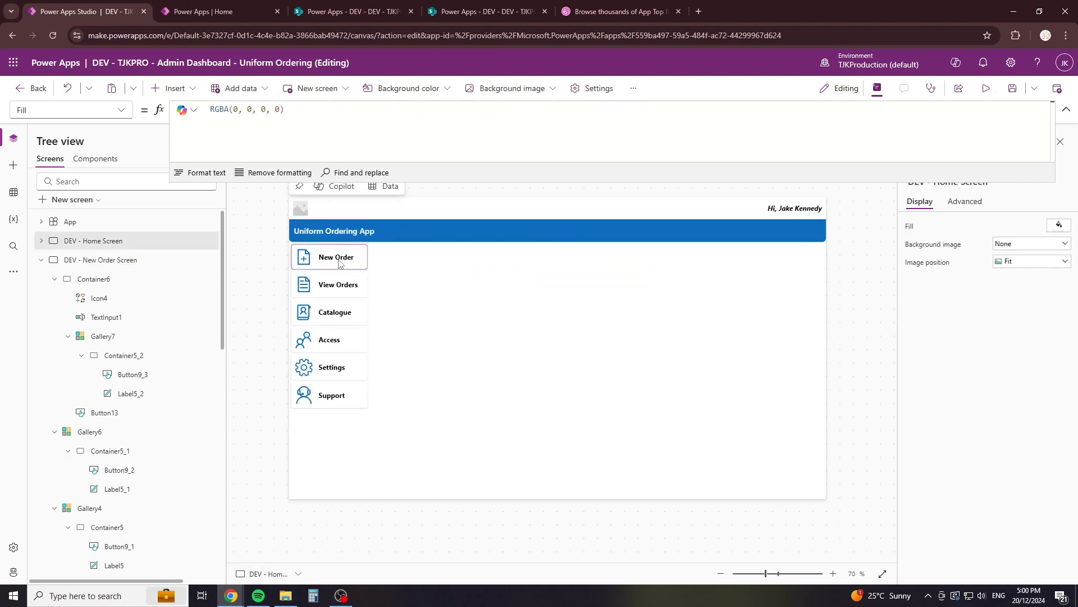
Step: Preview the app and run through a new order, choosing Male Cut, New Order and Location_1
click(987, 88)
click(253, 199)
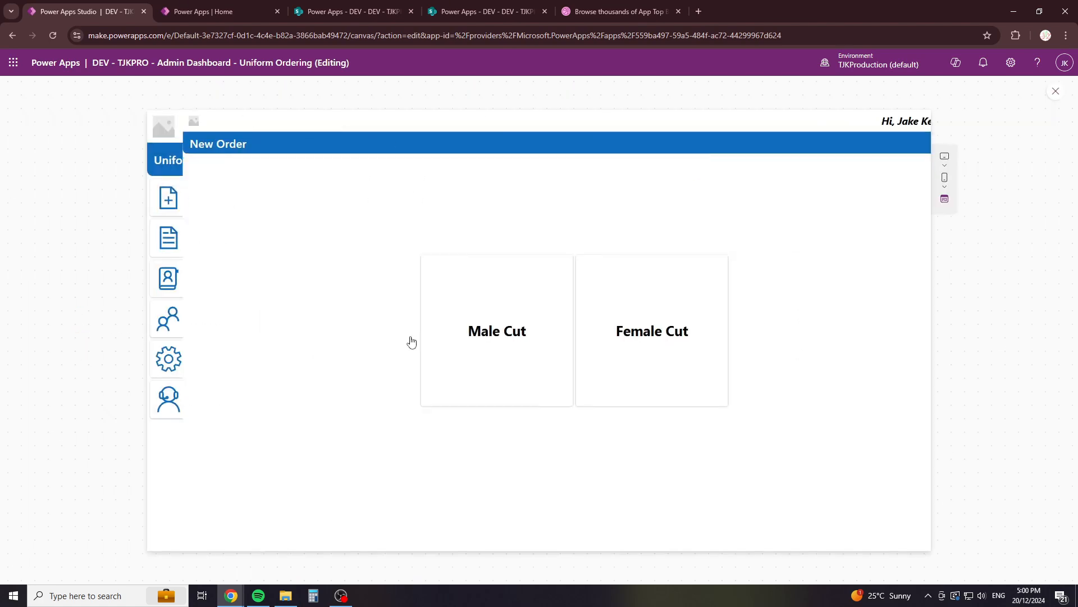
click(416, 358)
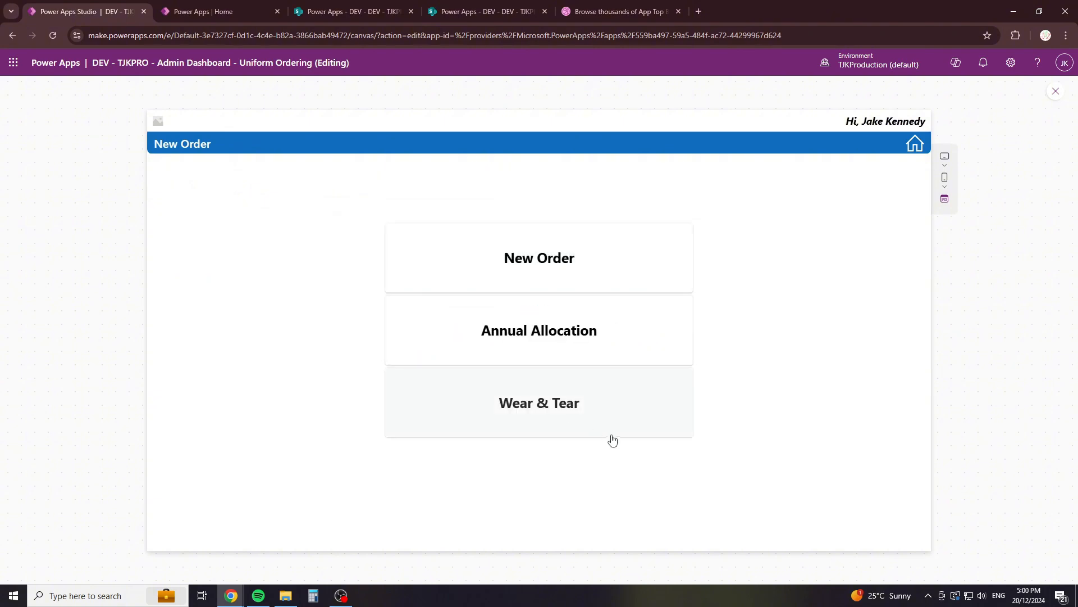
click(565, 263)
click(556, 291)
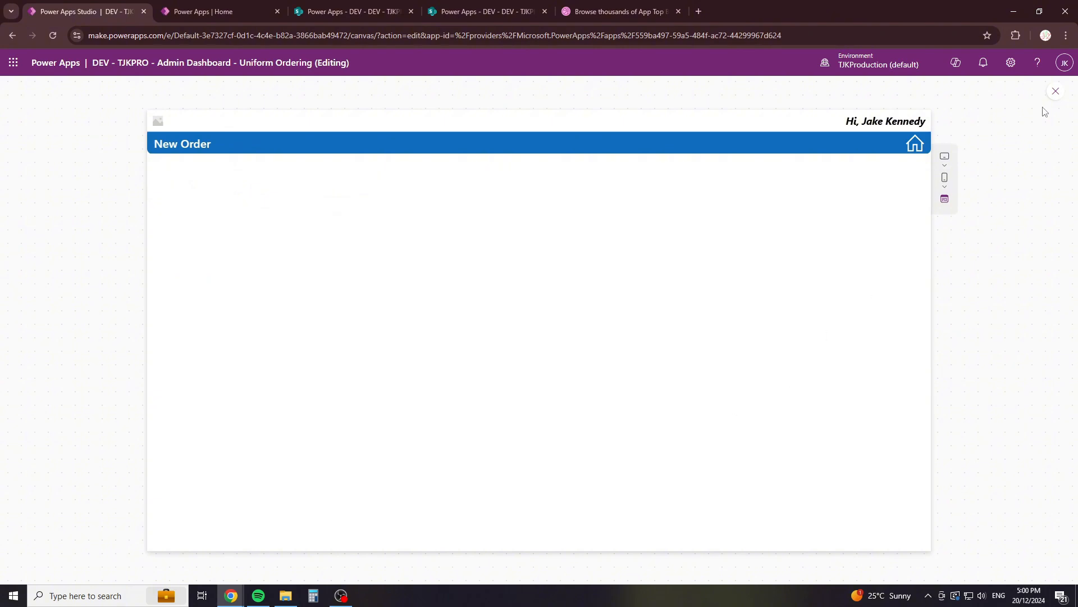
click(1056, 91)
click(666, 365)
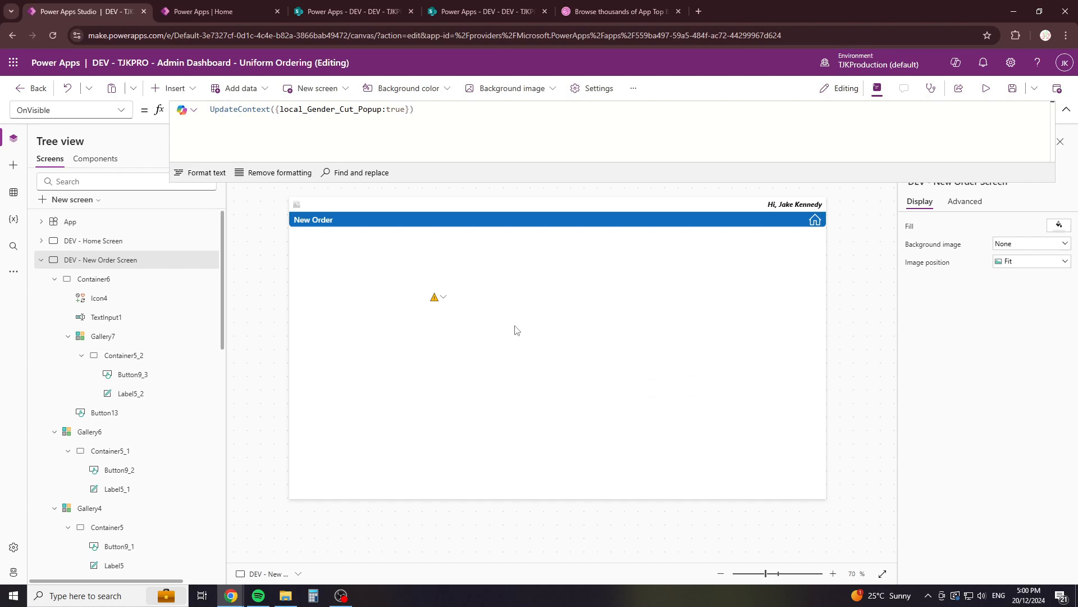
Step: Examine the record stored in the Global_New_Order_Details variable, including its Location and Order_Type fields
click(13, 194)
click(14, 219)
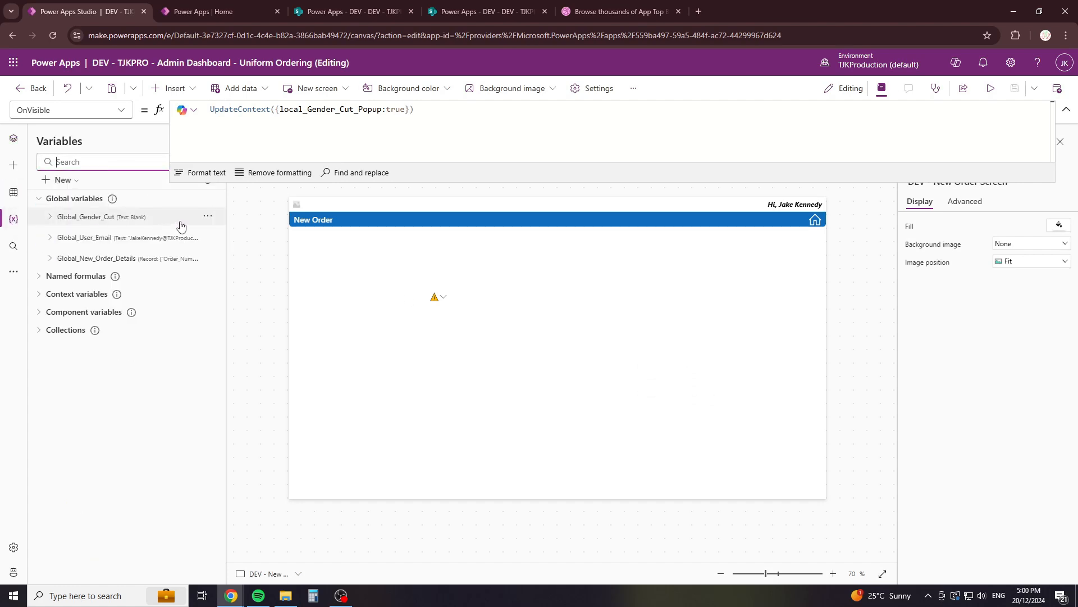
click(207, 257)
click(222, 277)
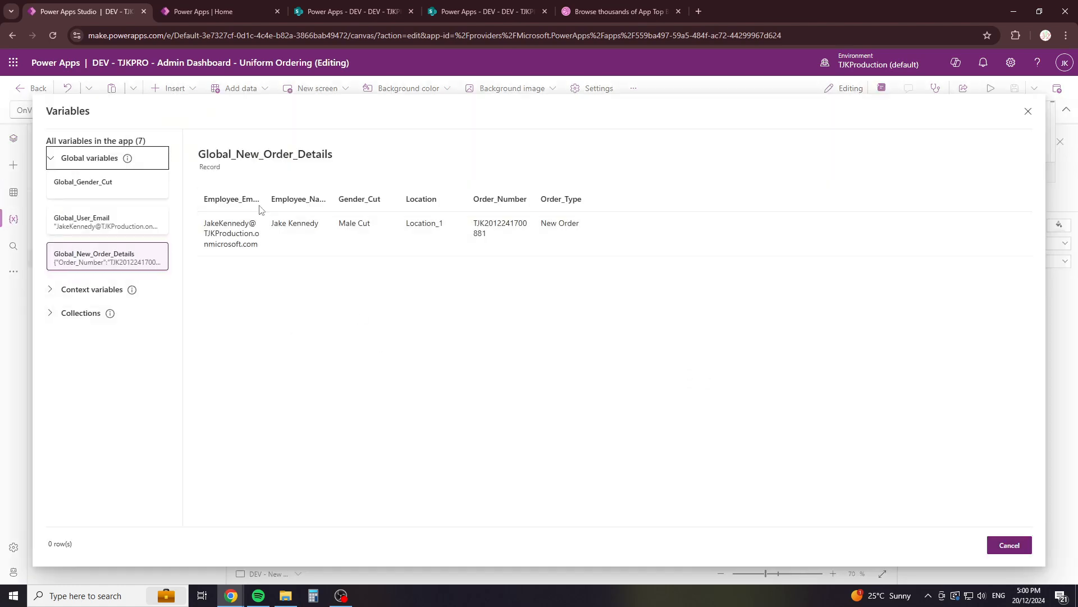
drag(268, 201, 287, 201)
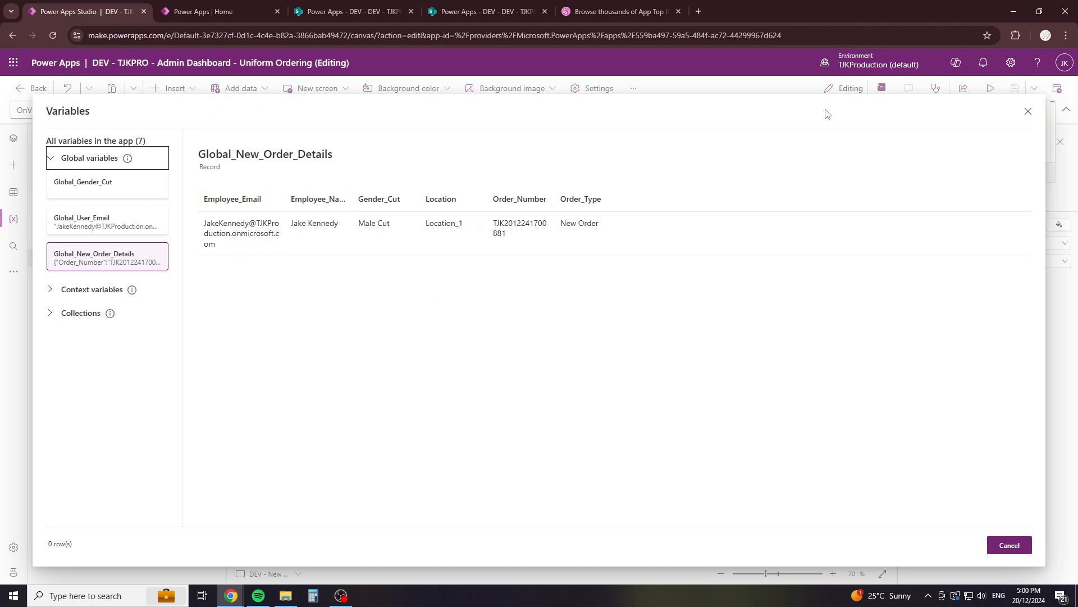
click(1029, 111)
click(14, 138)
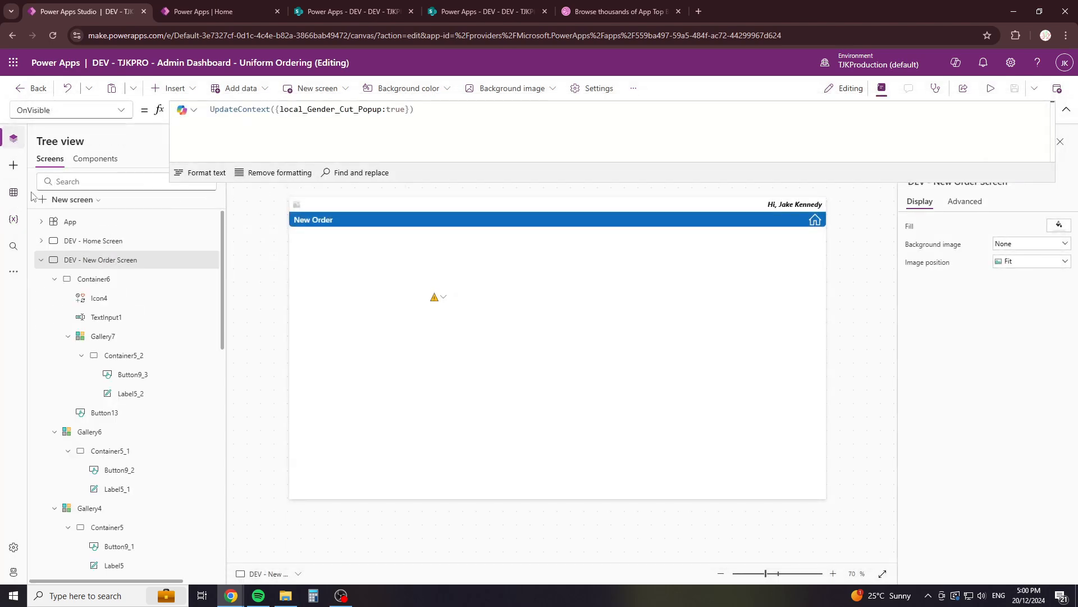
Step: Unlock the input of the TJKPRO_UOD_Order_Type card in Form2 on the DEV - New Order Form Screen
click(41, 260)
click(85, 317)
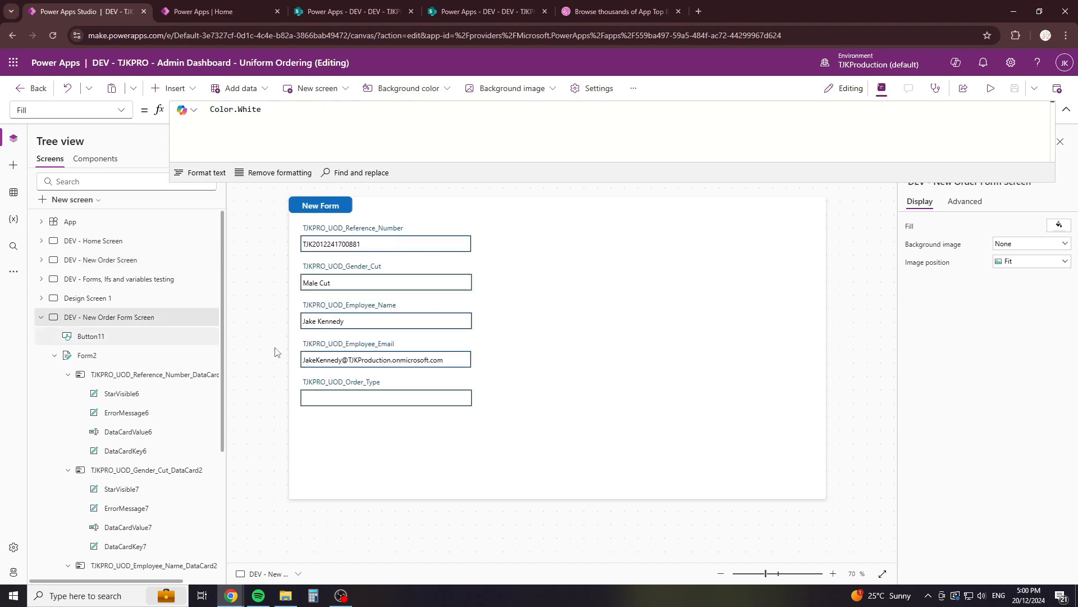
click(357, 400)
click(388, 400)
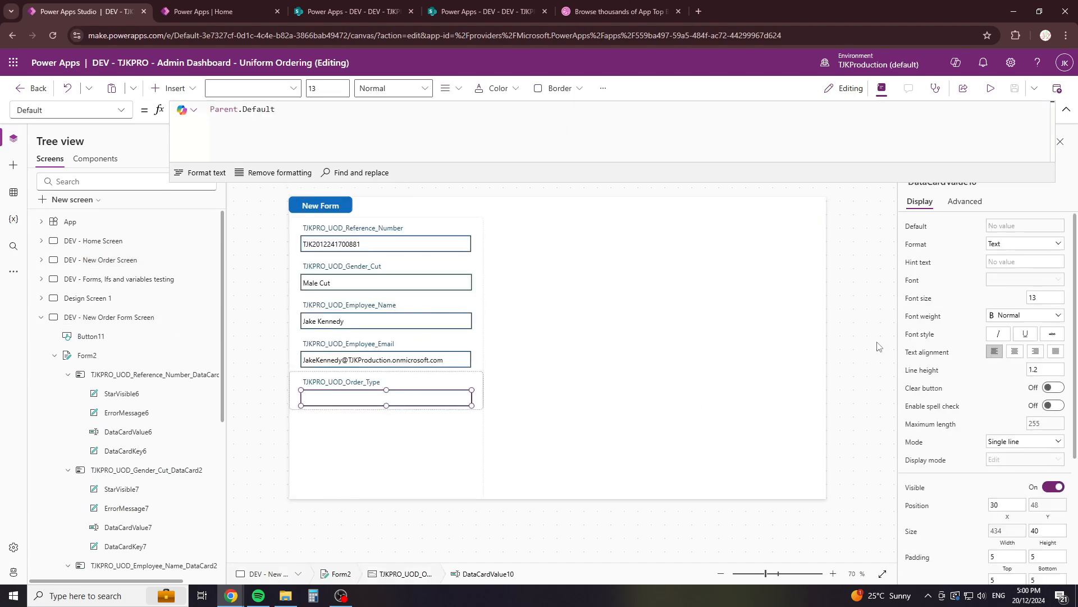
triple_click(285, 110)
key(BackSpace)
key(BackSpace)
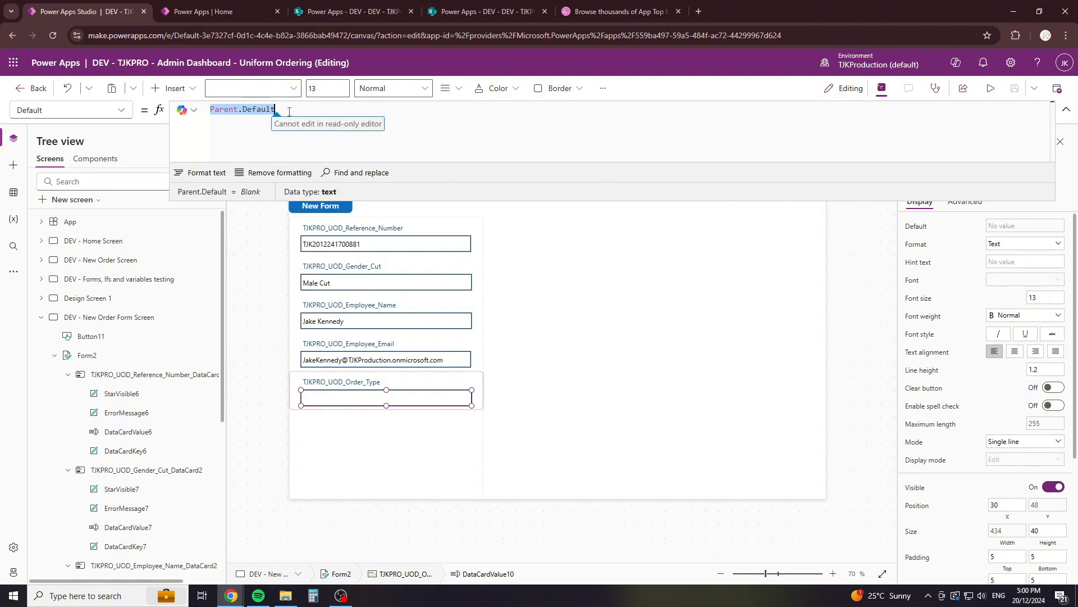
click(949, 201)
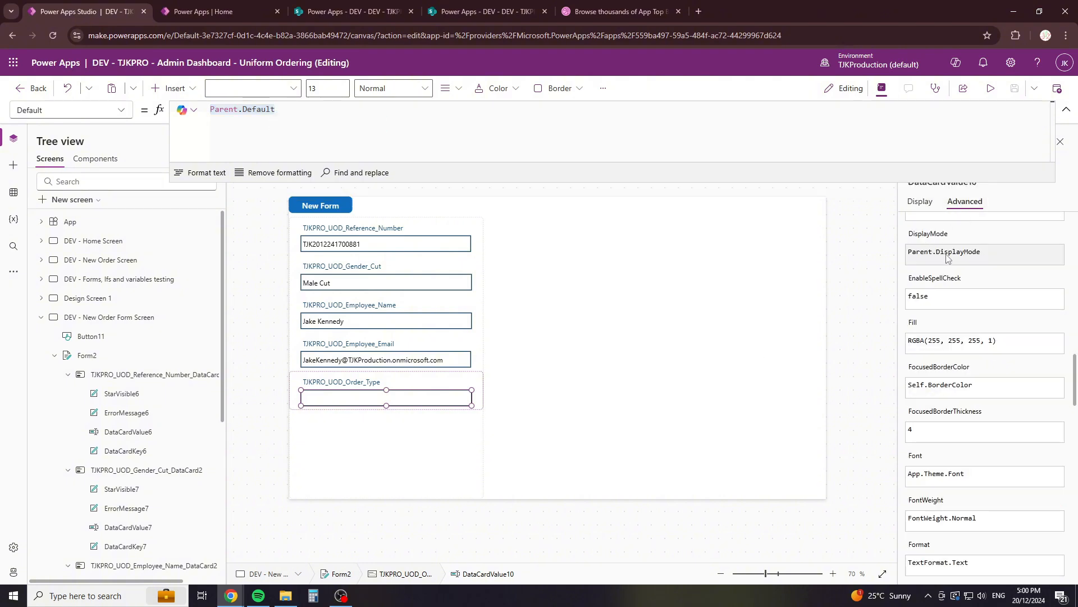
click(913, 236)
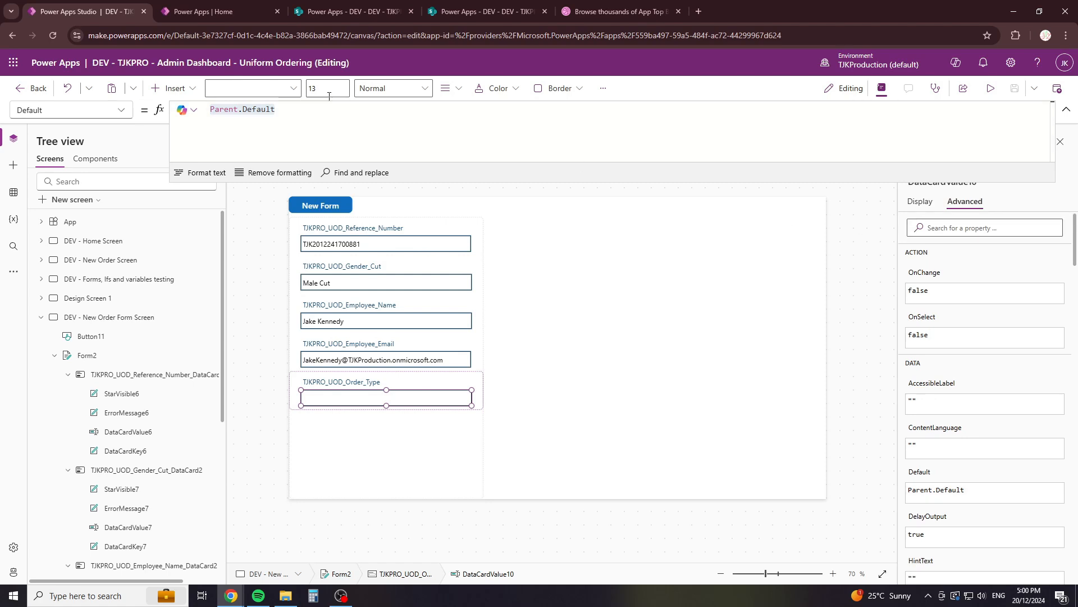
Step: Set the Default formula of the Order Type card's input to Global_New_Order_Details.Order_Type
triple_click(321, 118)
text(aloba)
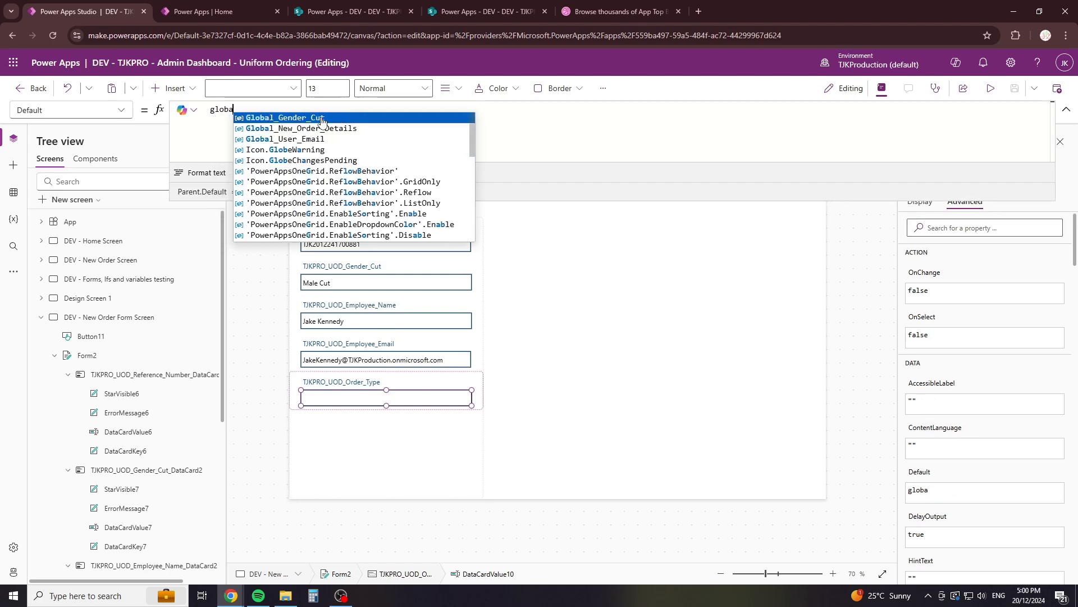
key(Down)
key(Tab)
text(.)
key(Down)
key(Down)
key(Down)
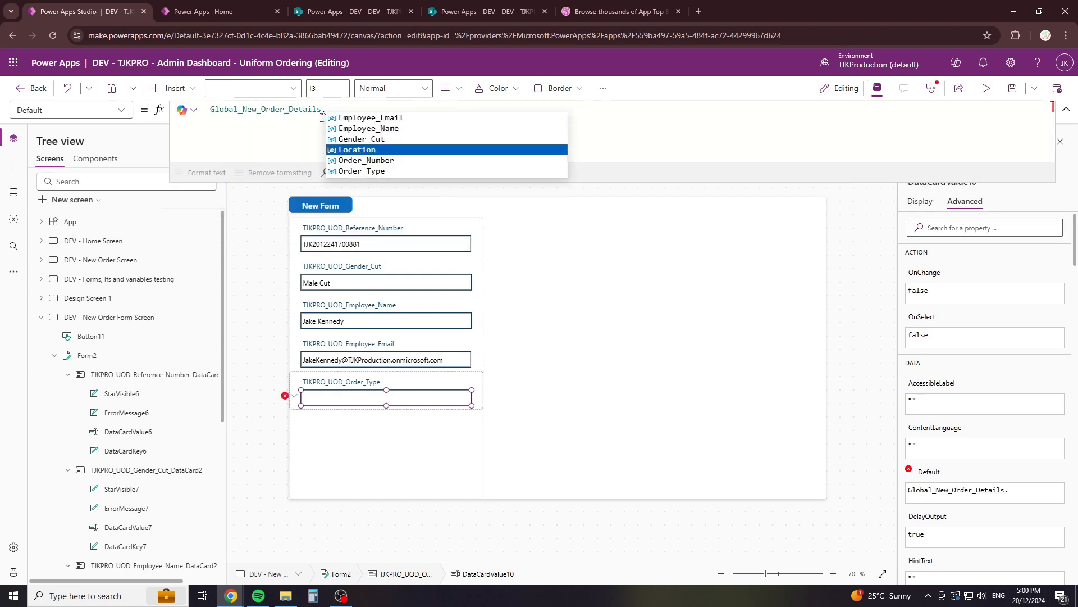
key(Down)
key(Down)
key(Tab)
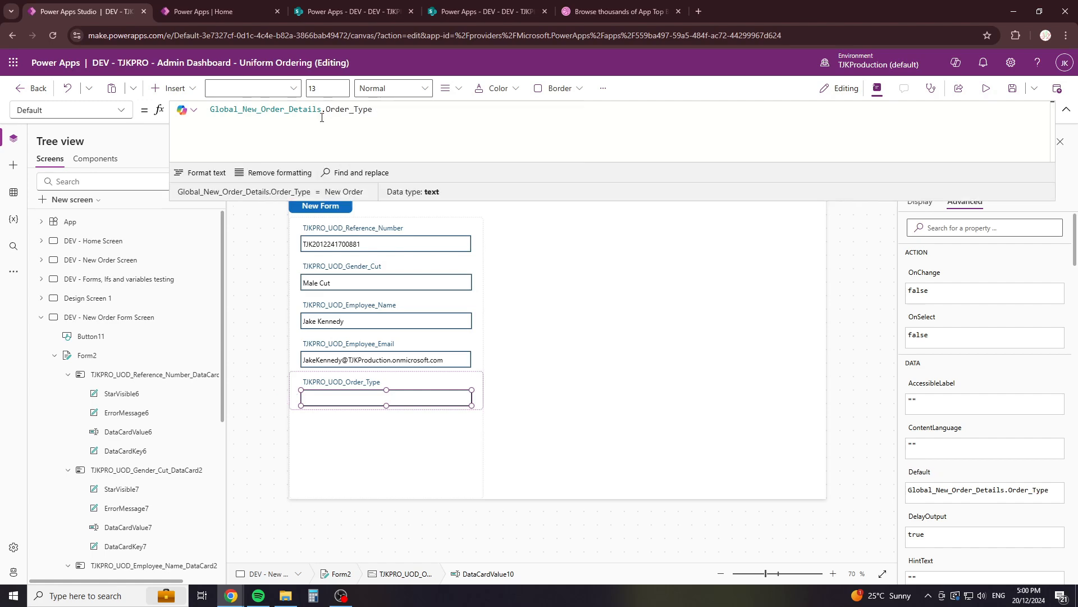
click(370, 430)
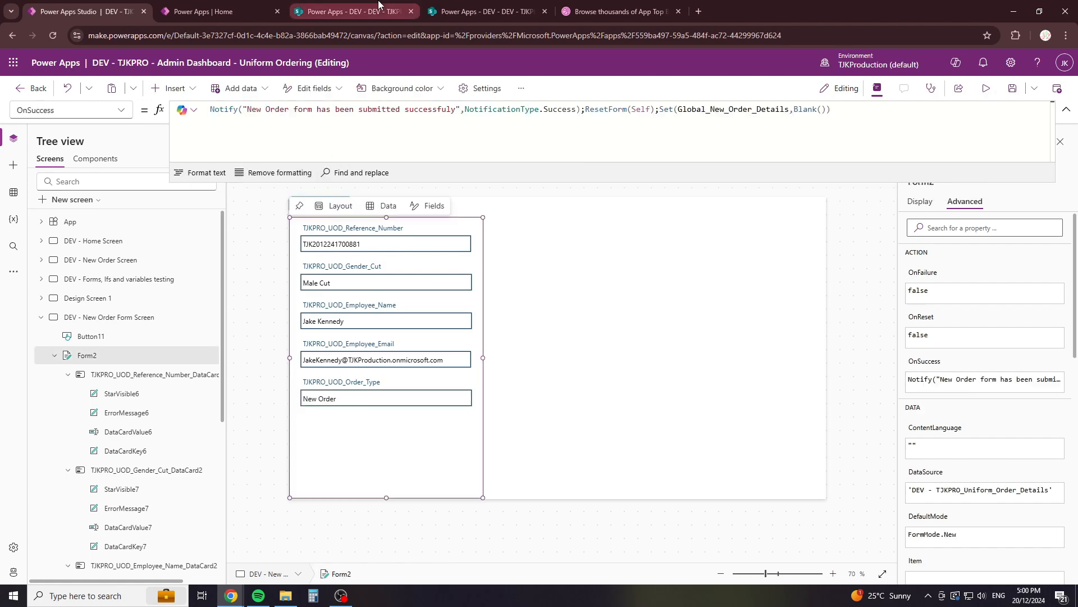
Step: Switch to the DEV - TJKPRO_Uniform_Order_Details list in SharePoint and create a single-line text column named TJKPRO_UOD_Location
click(351, 11)
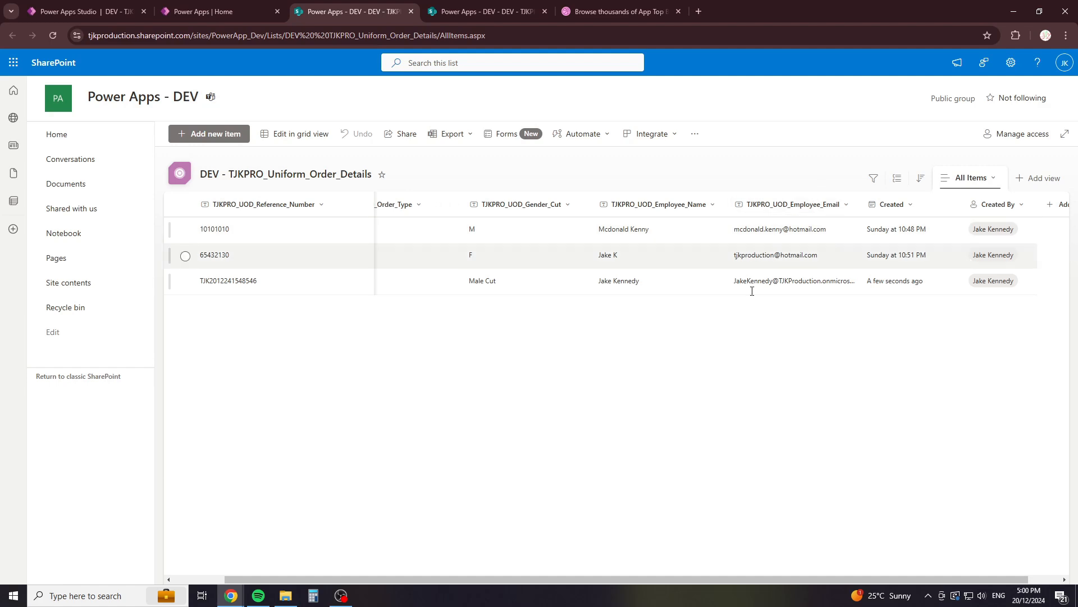
click(862, 214)
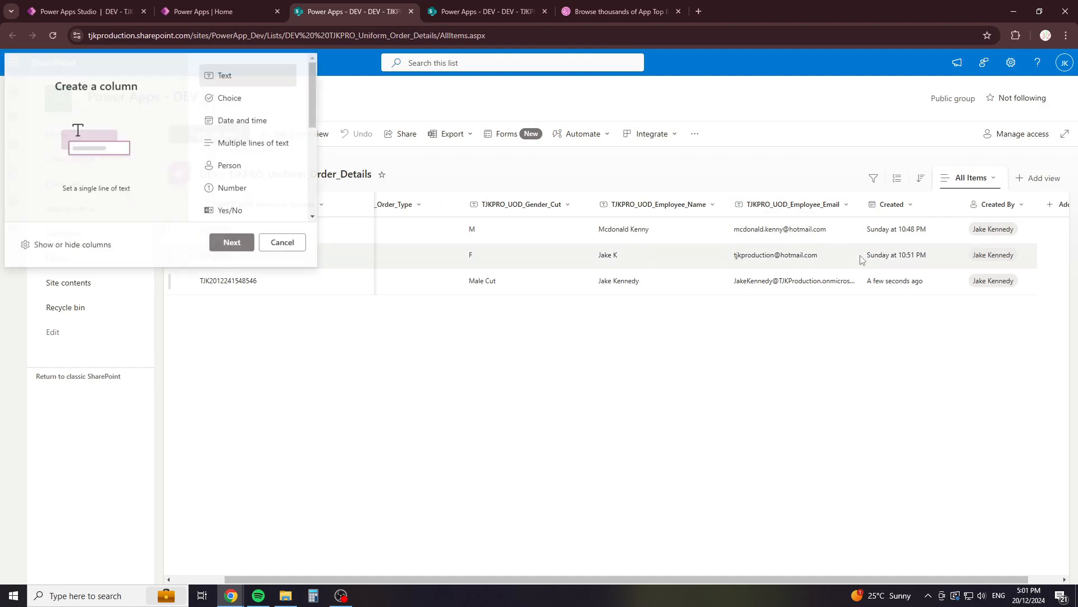
click(241, 242)
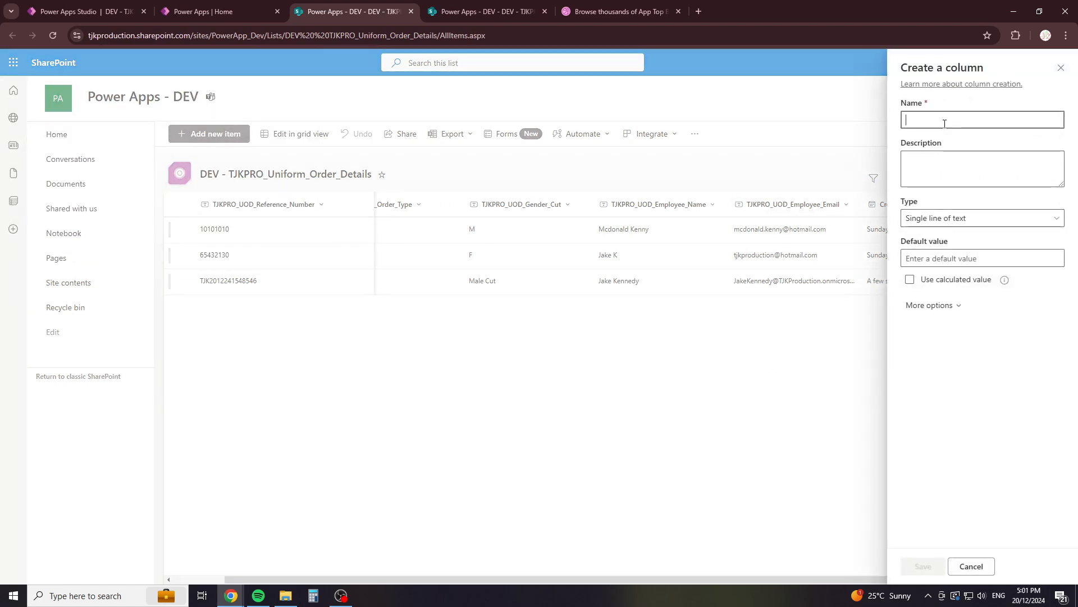
text(TJKPRO_UOD)
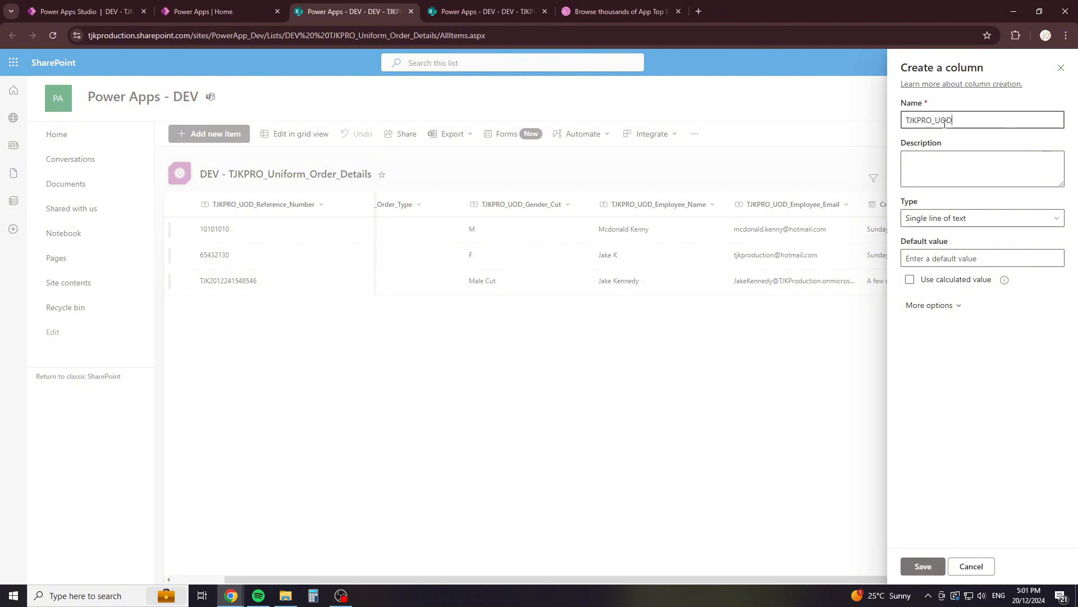
text(_Location)
click(929, 565)
Step: Return to Power Apps Studio and refresh the DEV - TJKPRO_Uniform_Order_Details and DEV - TJKPRO_Site_Location data sources
click(84, 12)
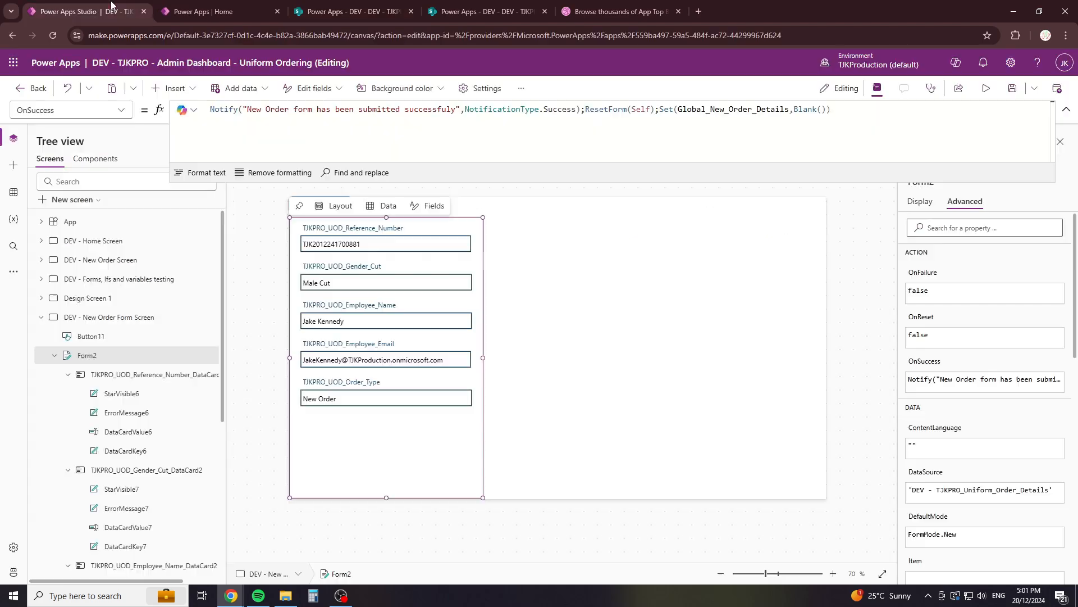
click(13, 218)
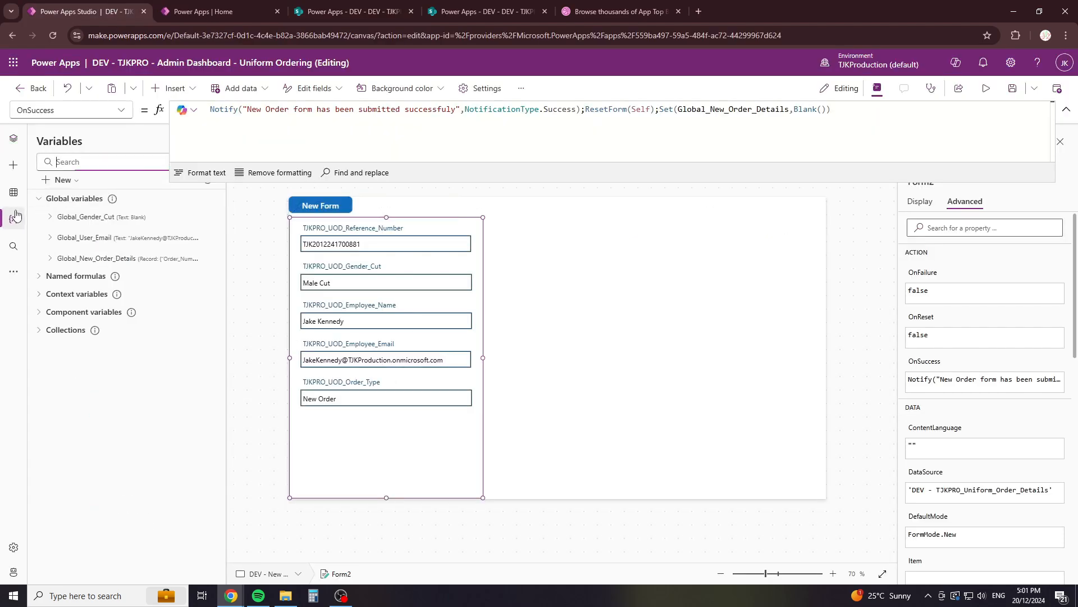
click(13, 192)
click(213, 208)
click(213, 247)
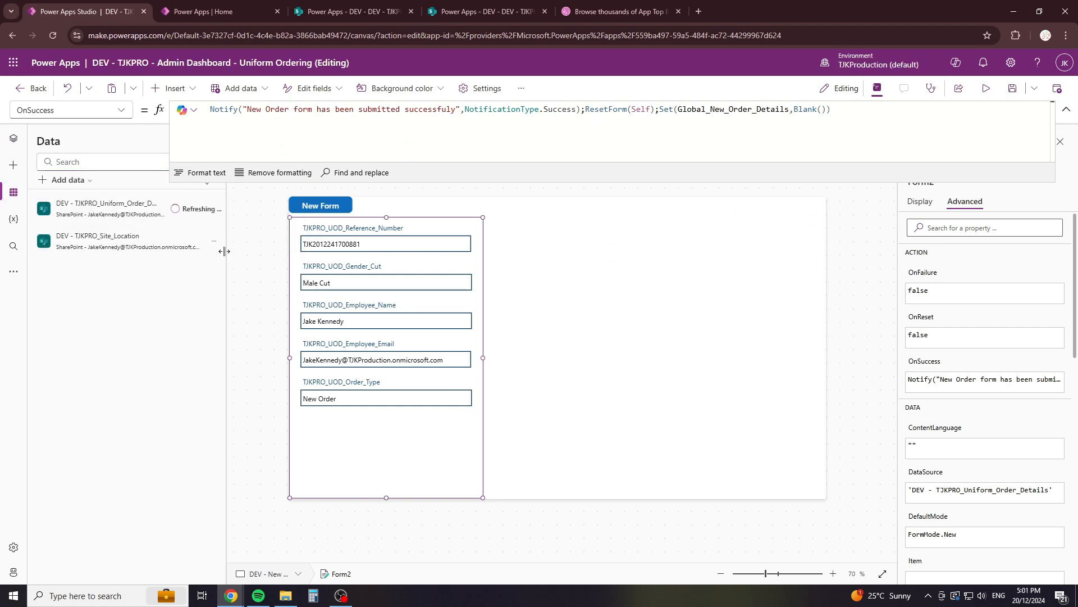
click(655, 350)
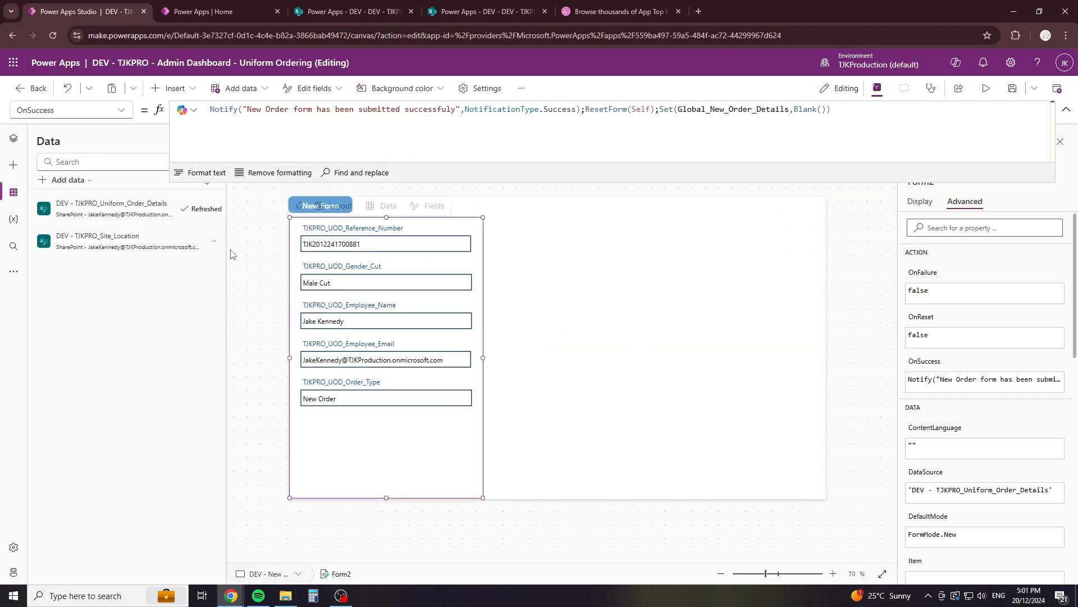
click(213, 241)
click(237, 283)
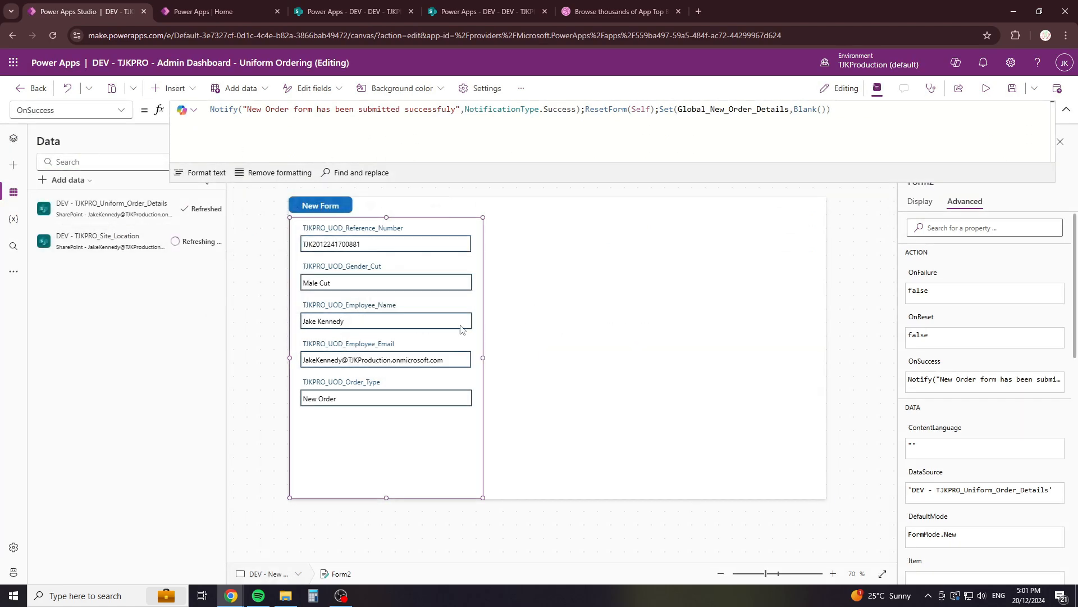
Step: Check the fields available to add to Form2 for the new Location column
click(920, 204)
click(1053, 245)
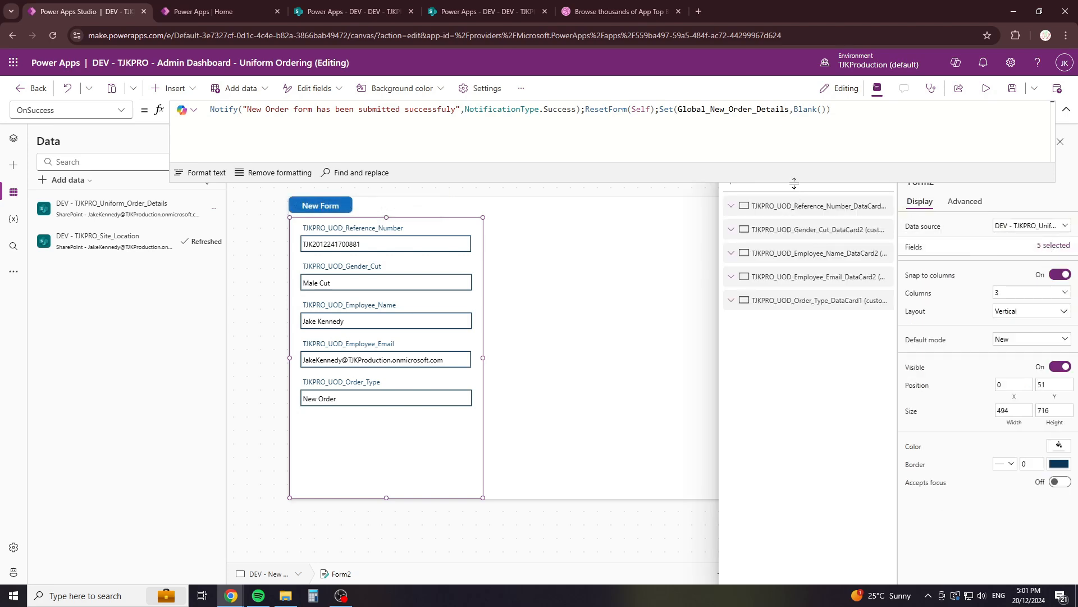
click(749, 180)
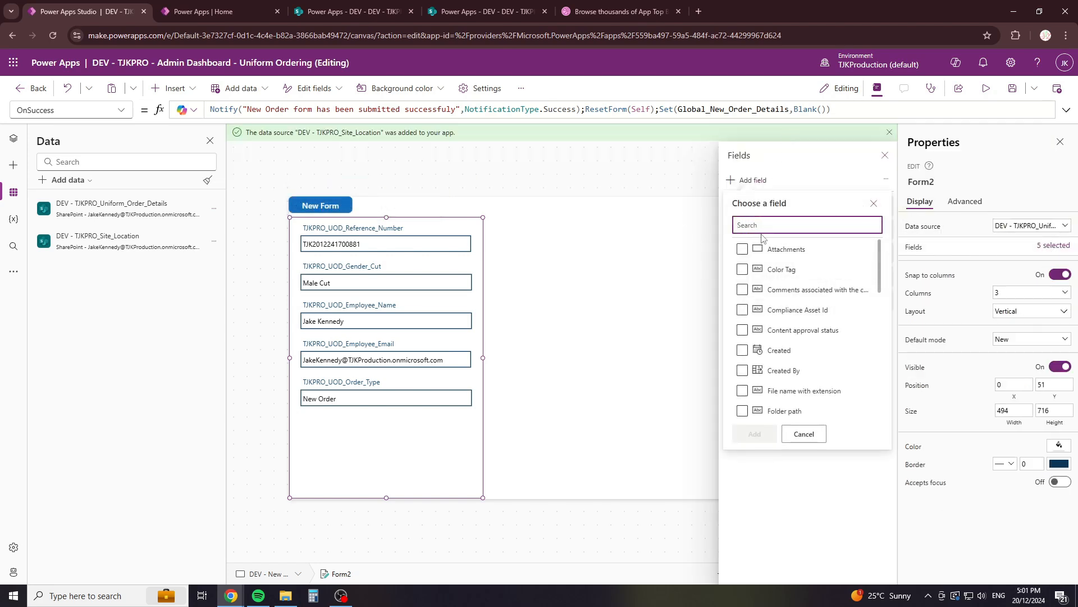
click(1015, 181)
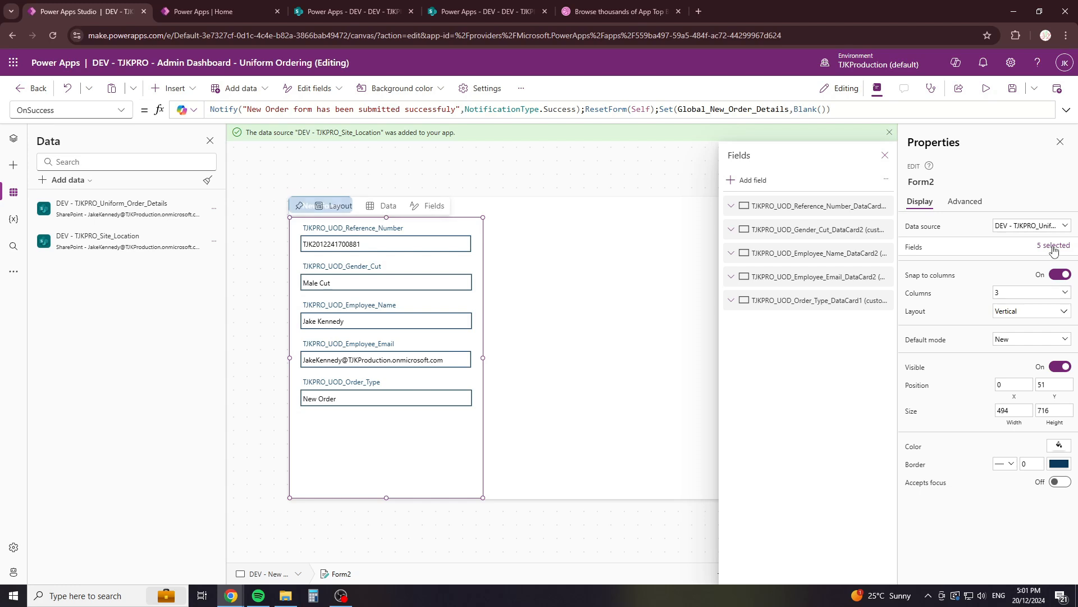
click(886, 155)
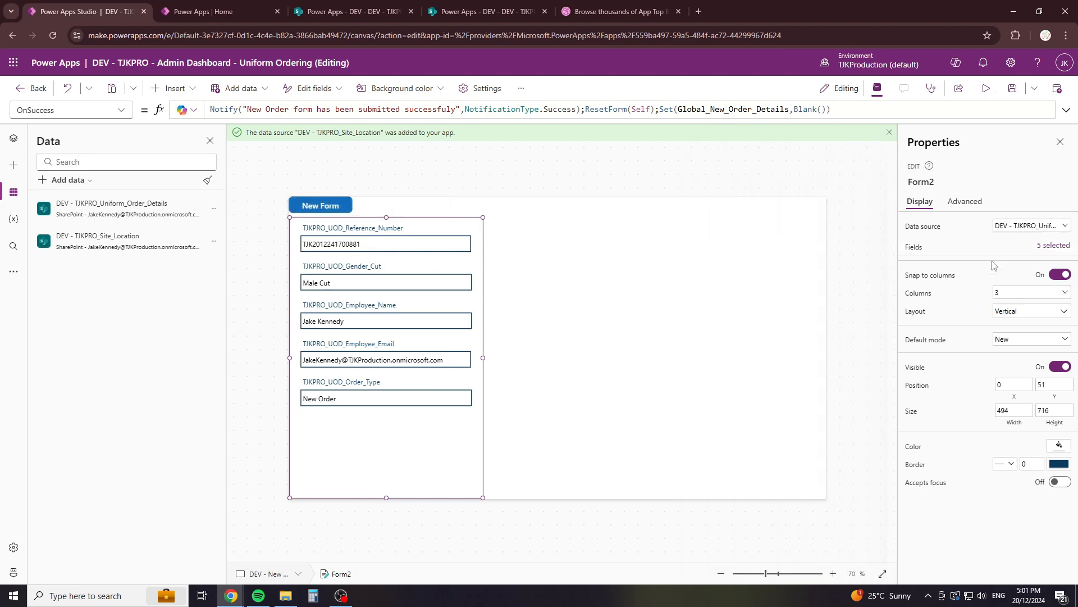
Step: Add the TJKPRO_UOD_Location field to Form2
click(1055, 247)
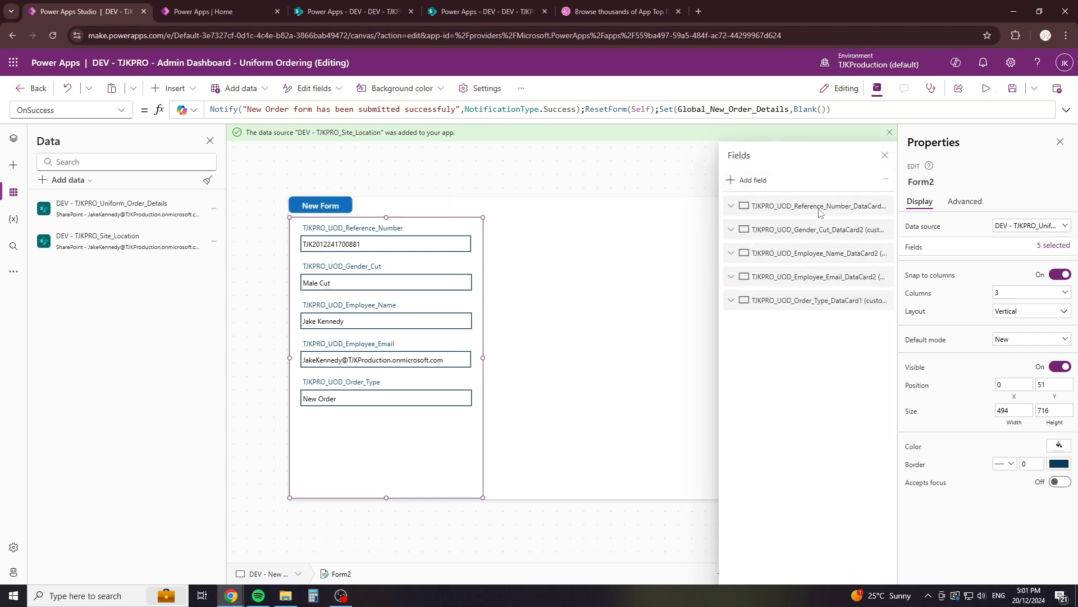
click(889, 132)
click(753, 162)
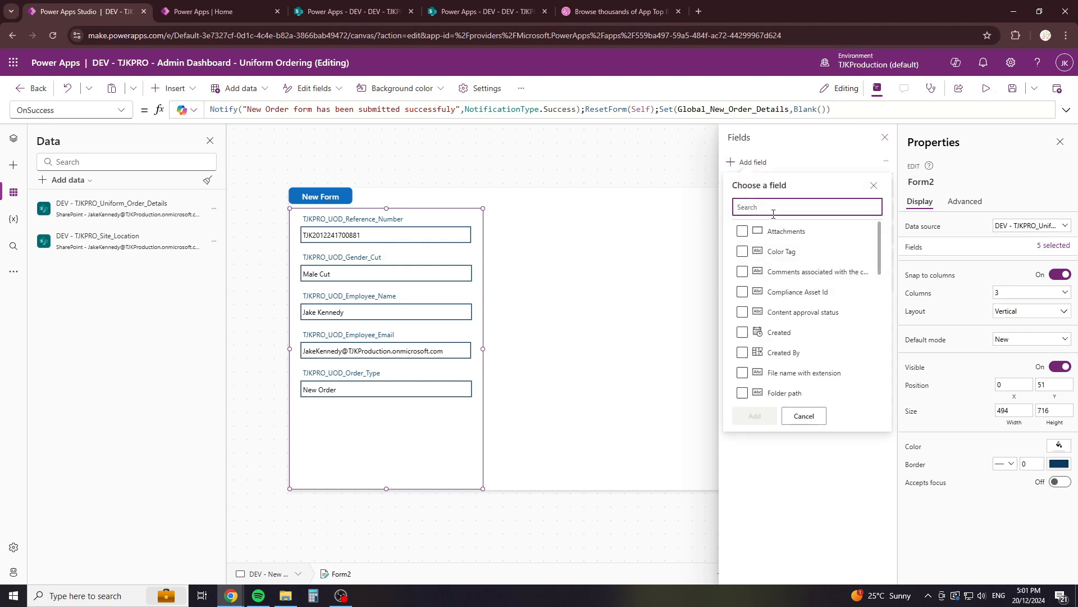
text(location)
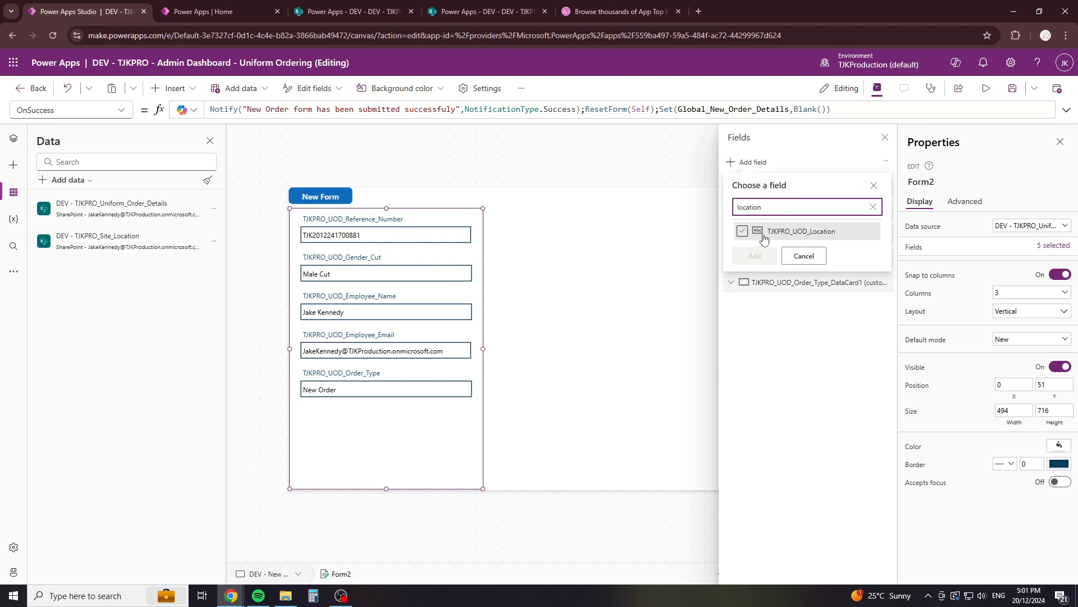
click(742, 231)
click(755, 256)
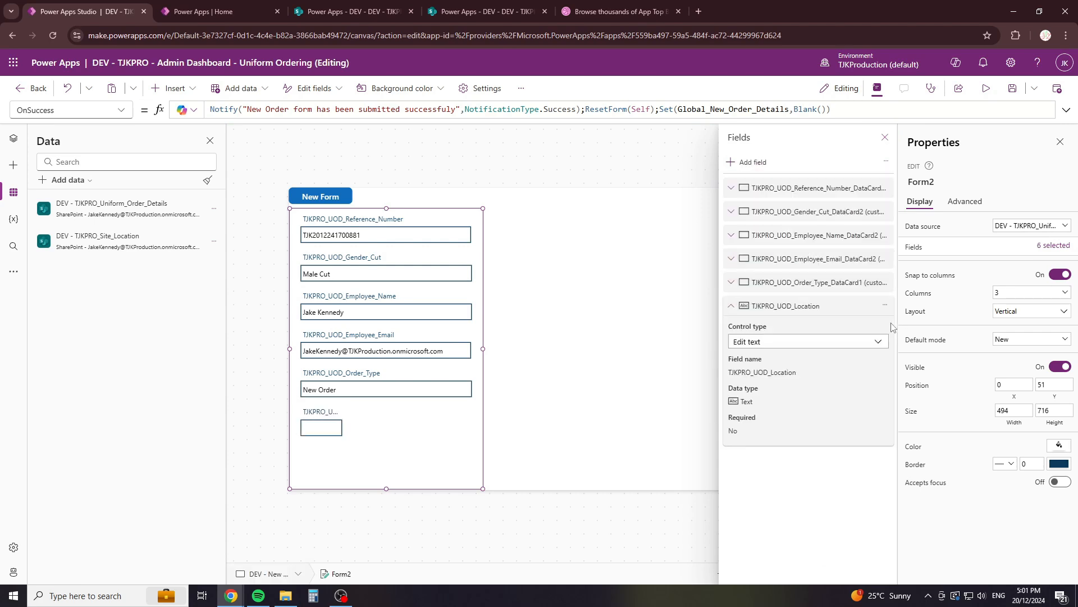
Step: Widen the TJKPRO_UOD_Location card to the form's full width and unlock it for changing properties
click(327, 419)
drag(353, 419, 468, 419)
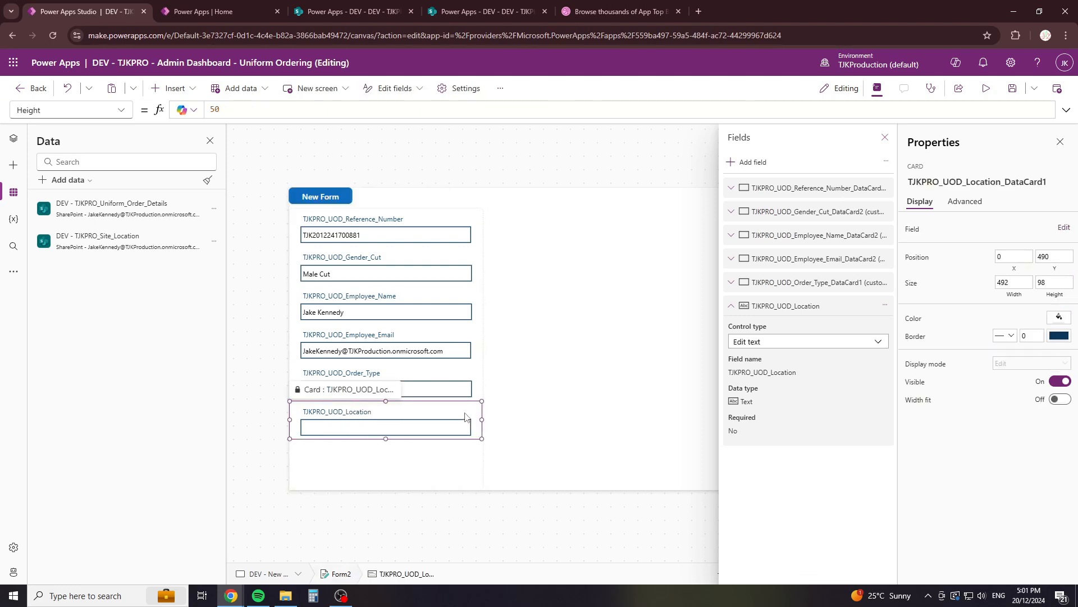
click(966, 201)
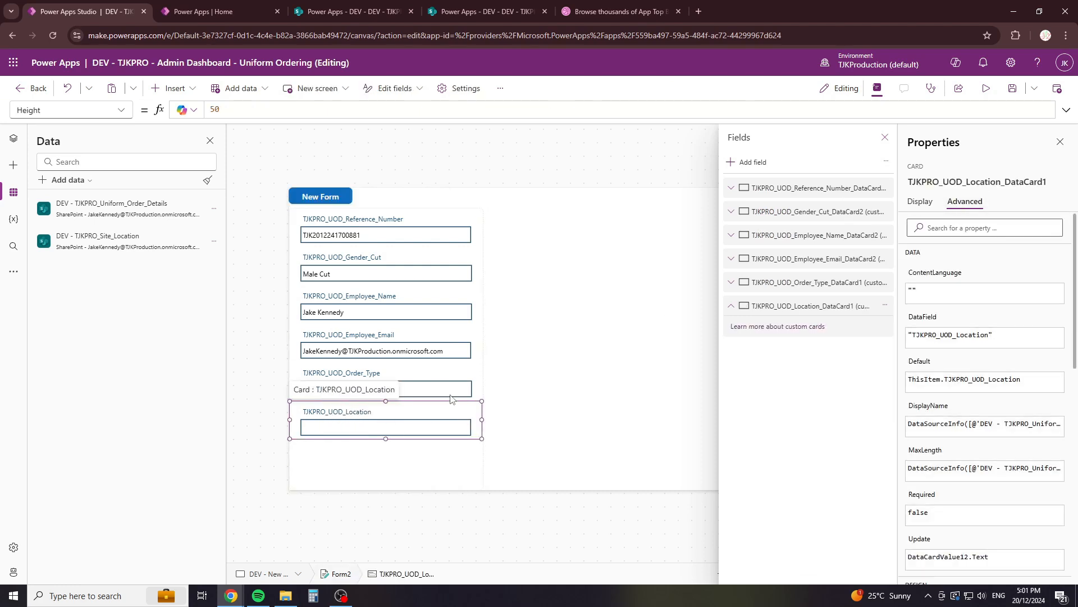
click(920, 236)
Step: Set the Default formula of the Location card's text input to Global_New_Order_Details.Location
click(415, 428)
click(286, 110)
key(ctrl+a)
text(he)
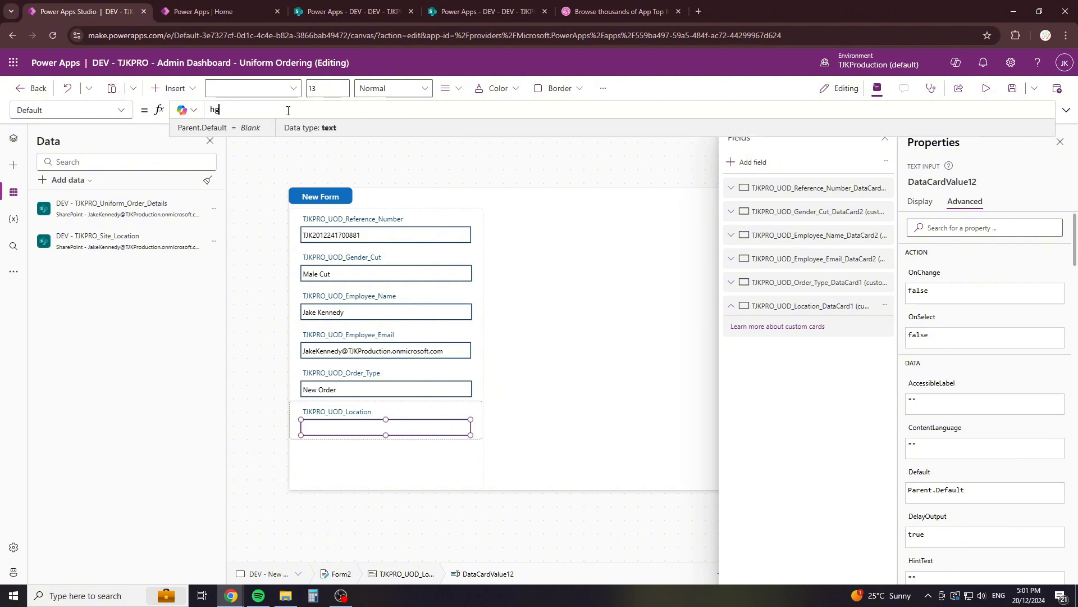
key(BackSpace)
text(glob)
key(Tab)
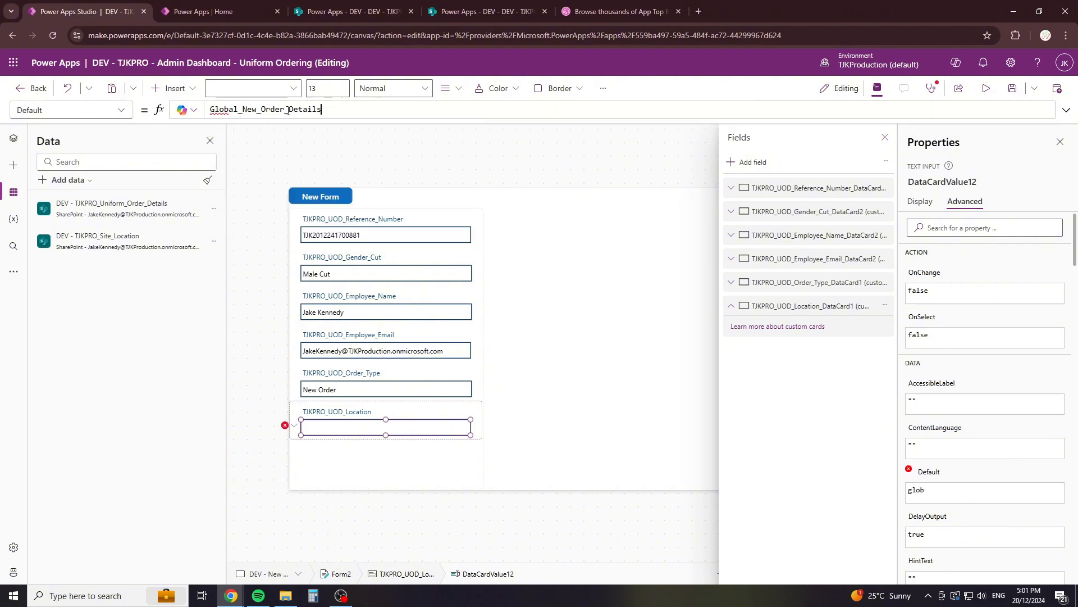
text(.)
key(Down)
key(Down)
key(Down)
key(Down)
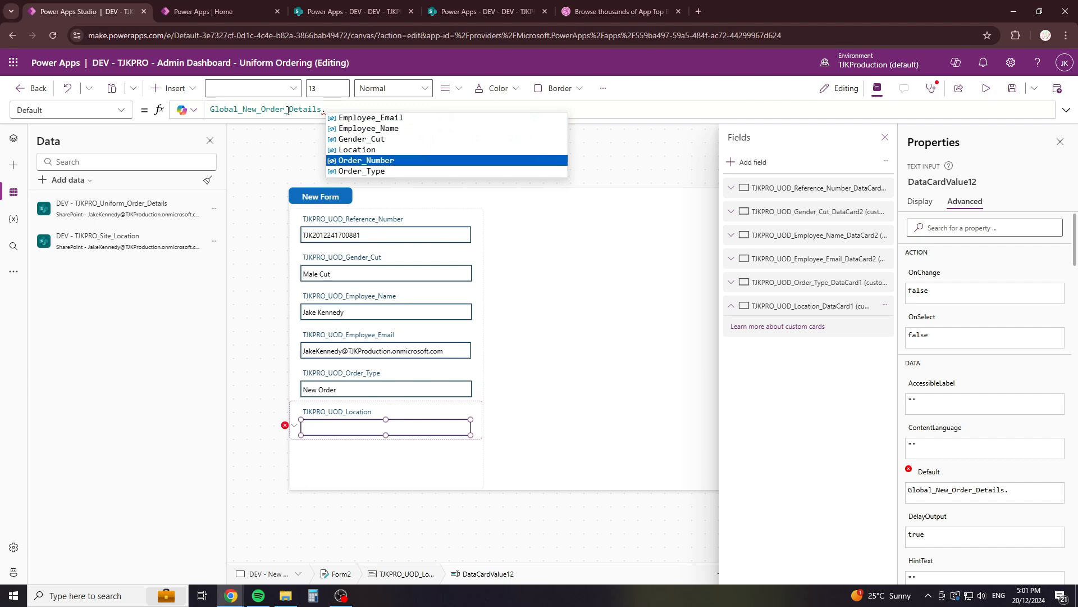
key(Up)
key(Tab)
click(513, 313)
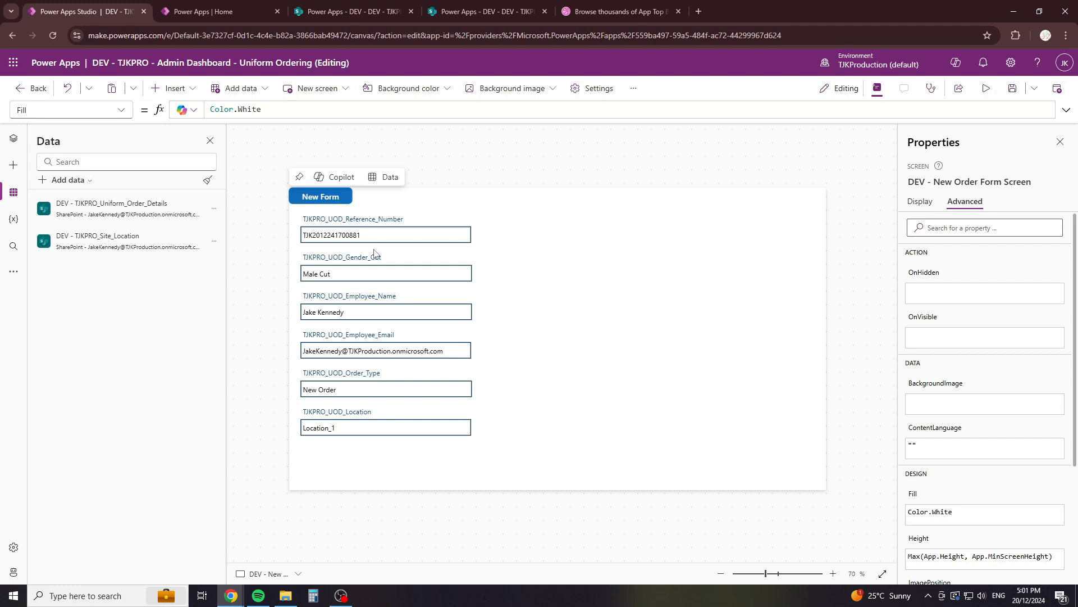
Step: Preview the app from DEV - Home Screen, go through a new Male Cut order and return to the home screen
click(14, 138)
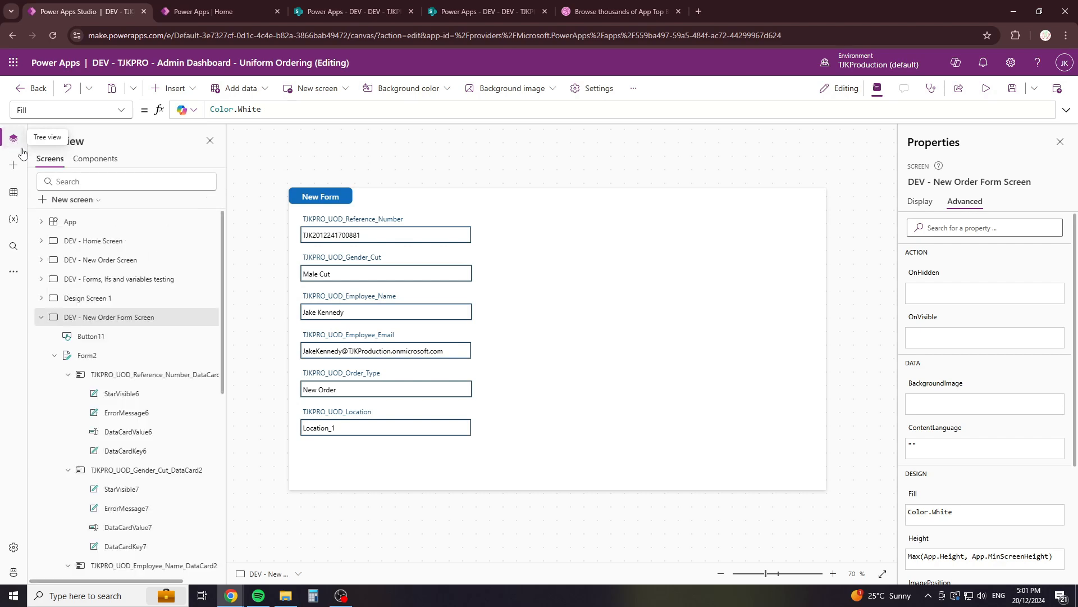
click(79, 241)
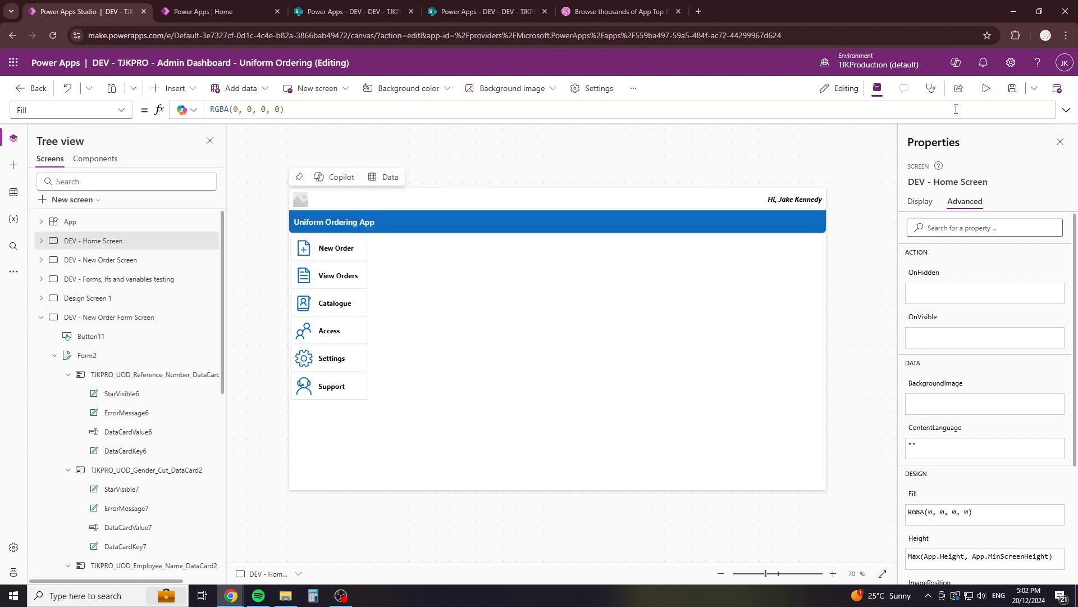
click(986, 88)
click(244, 217)
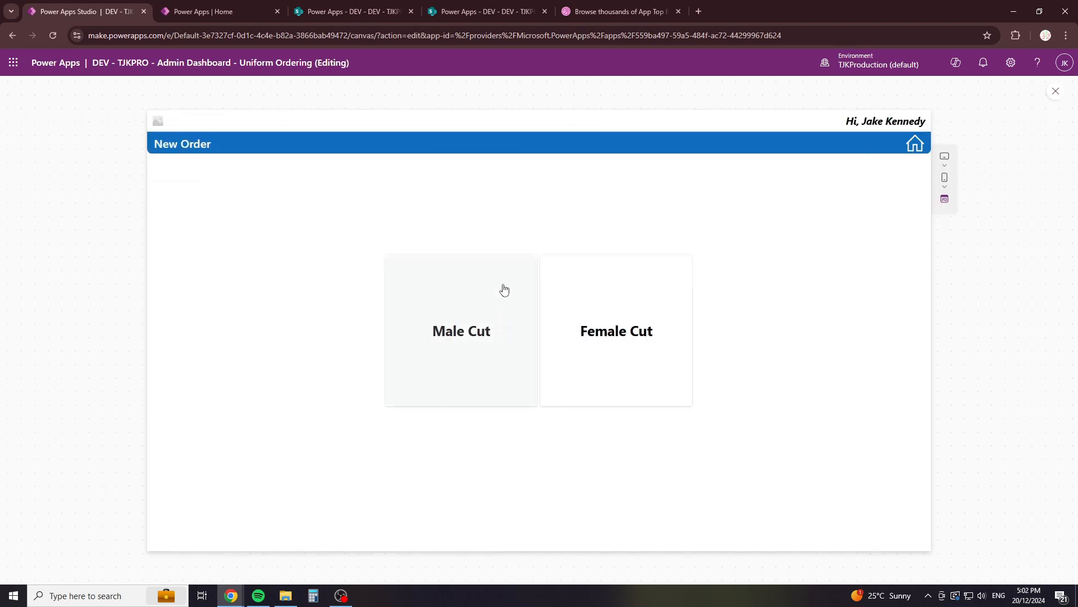
click(502, 352)
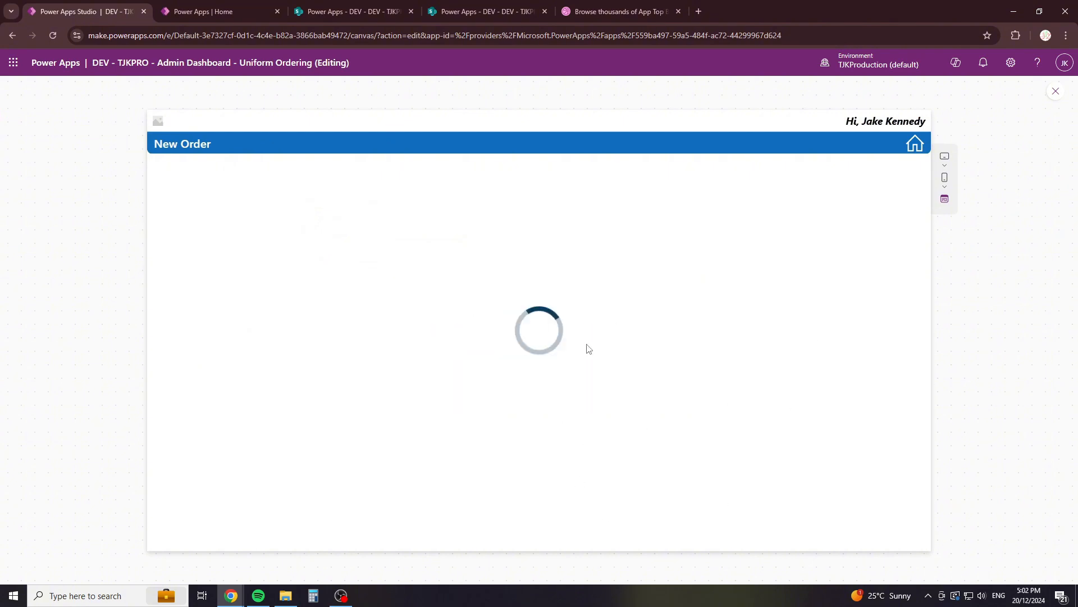
click(542, 270)
click(533, 273)
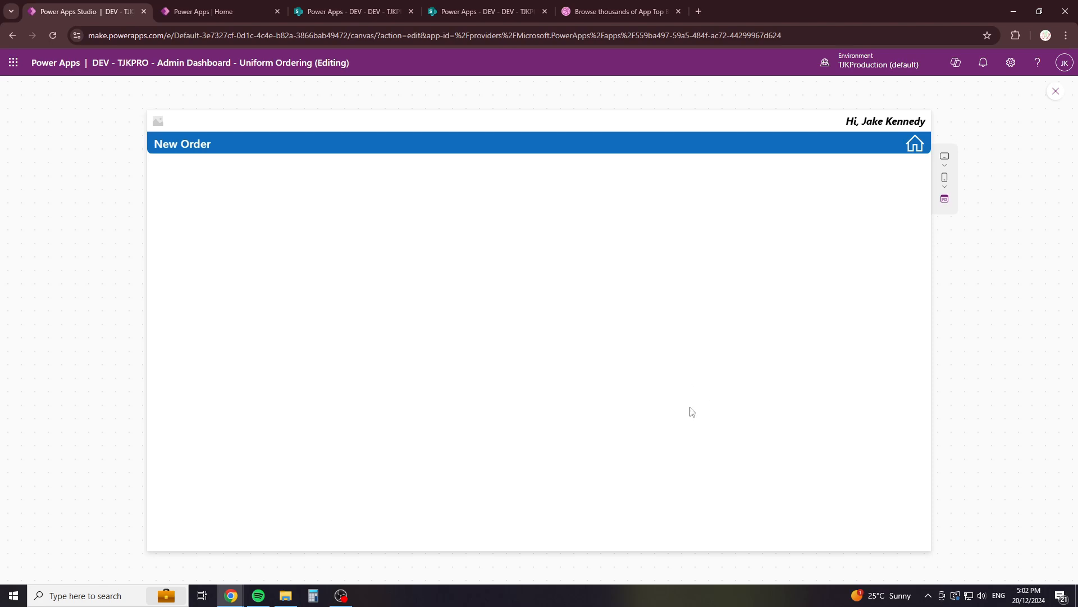
click(907, 145)
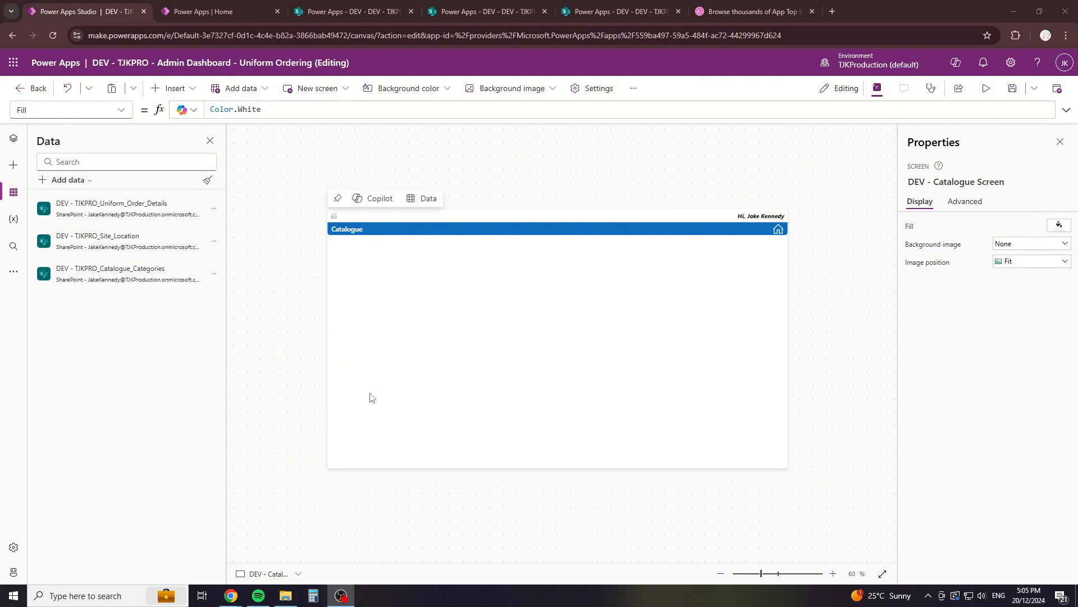
Step: Review the DEV - TJKPRO_Uniform_Order_Details and DEV - TJKPRO_Catalogue_Categories lists in SharePoint and return to Power Apps Studio
click(369, 394)
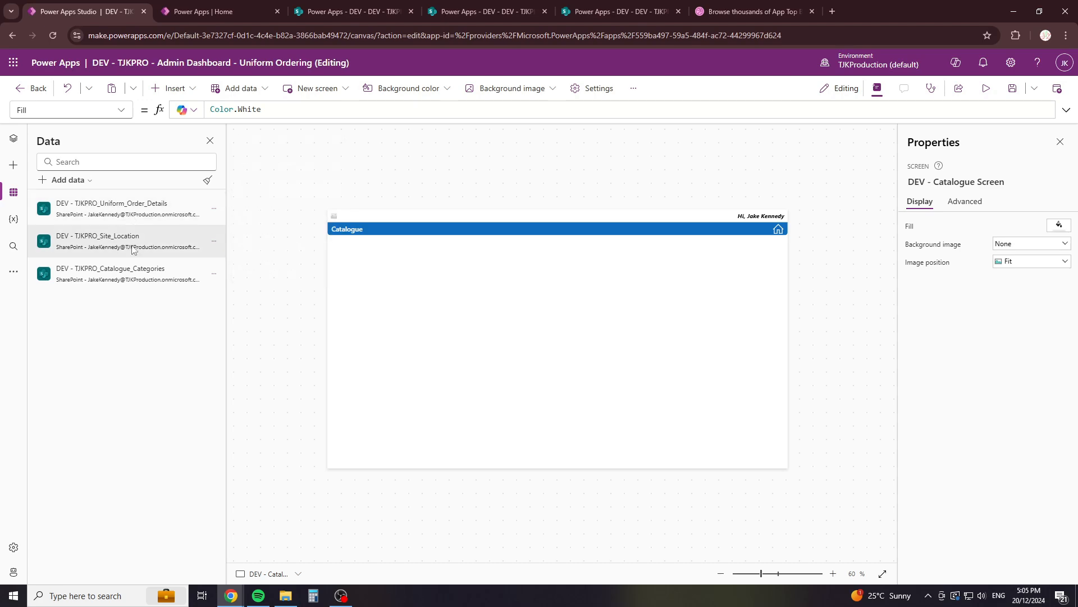
mouse_move(169, 285)
click(303, 16)
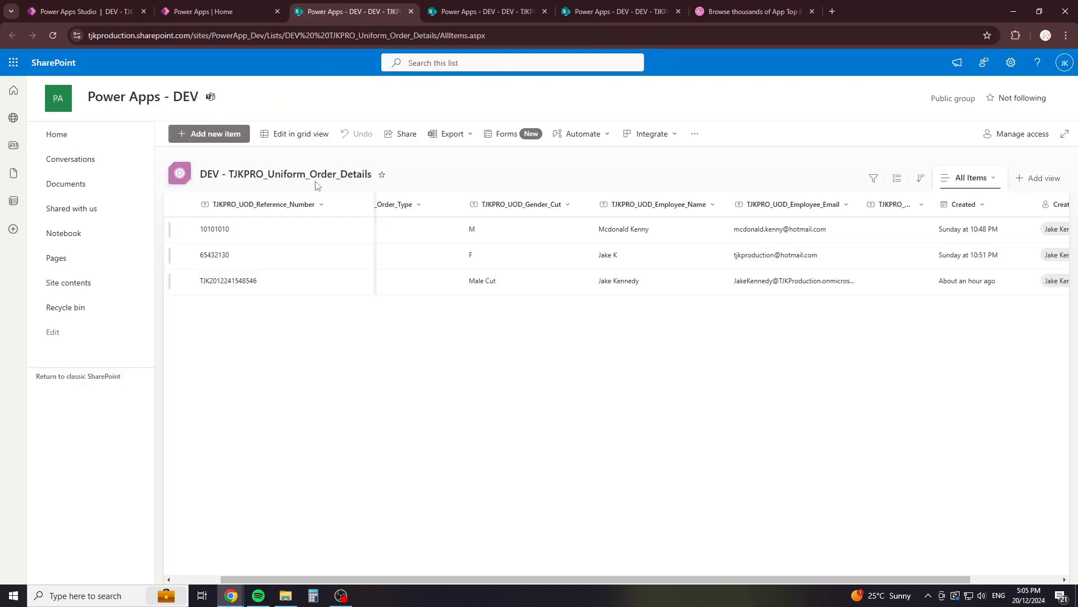
click(442, 12)
click(605, 11)
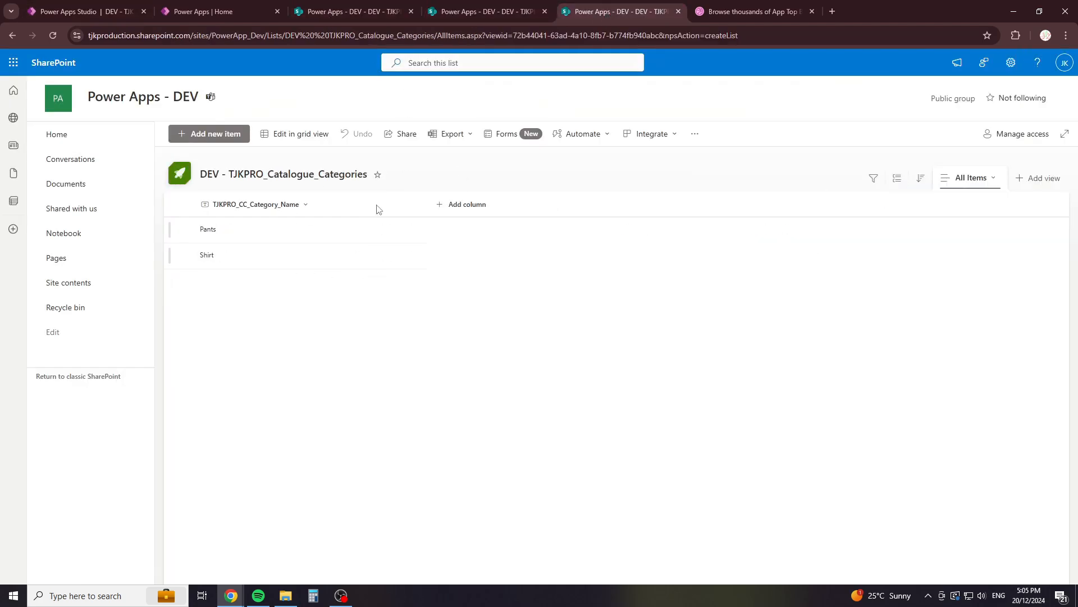
click(89, 13)
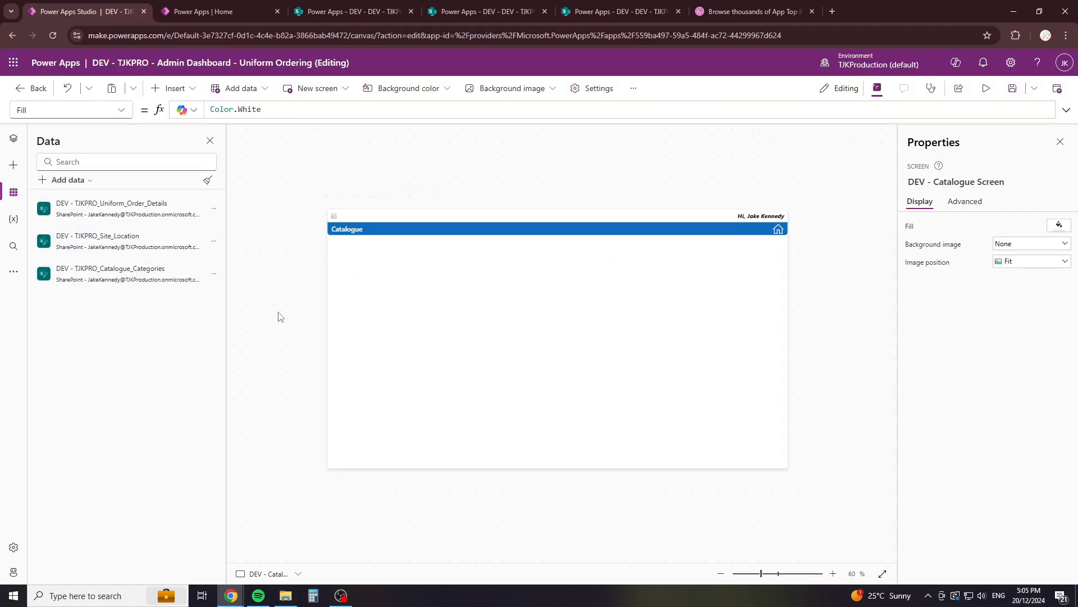
Step: Insert a container on DEV - Catalogue Screen
click(14, 138)
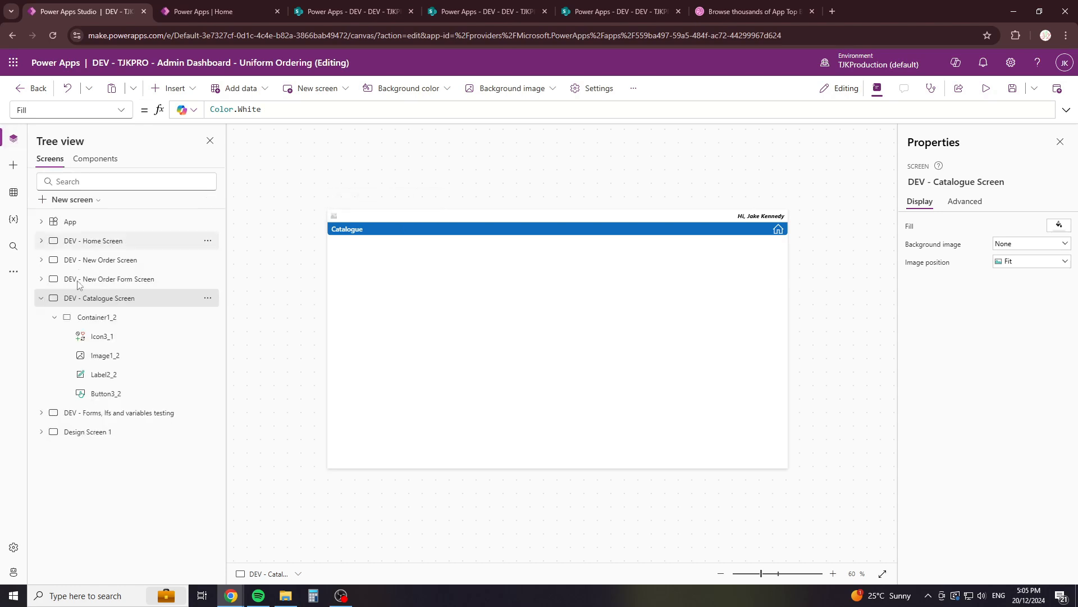
click(54, 318)
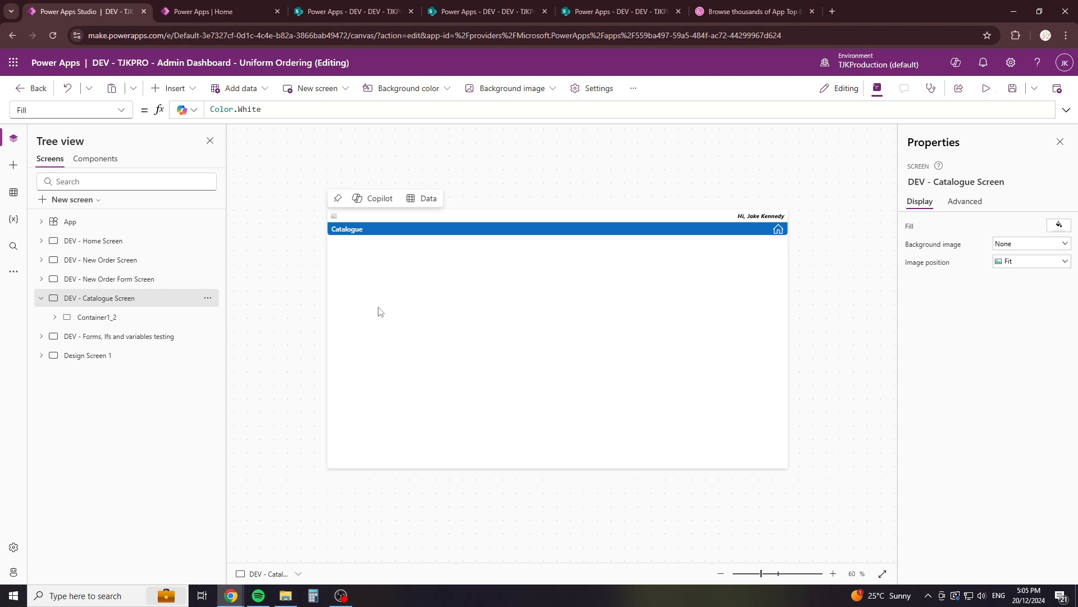
click(172, 90)
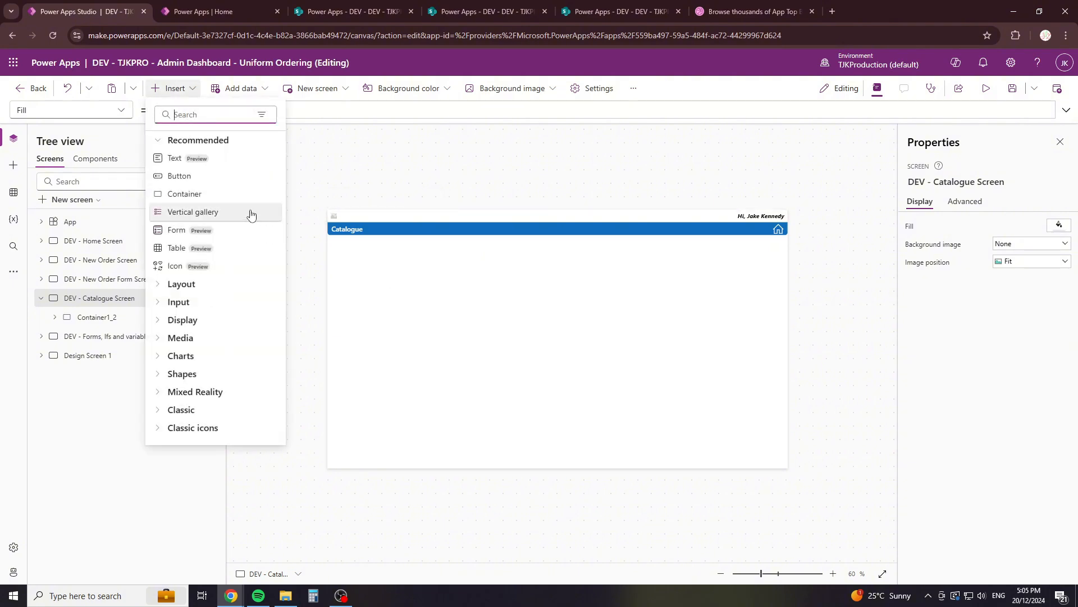
text(con)
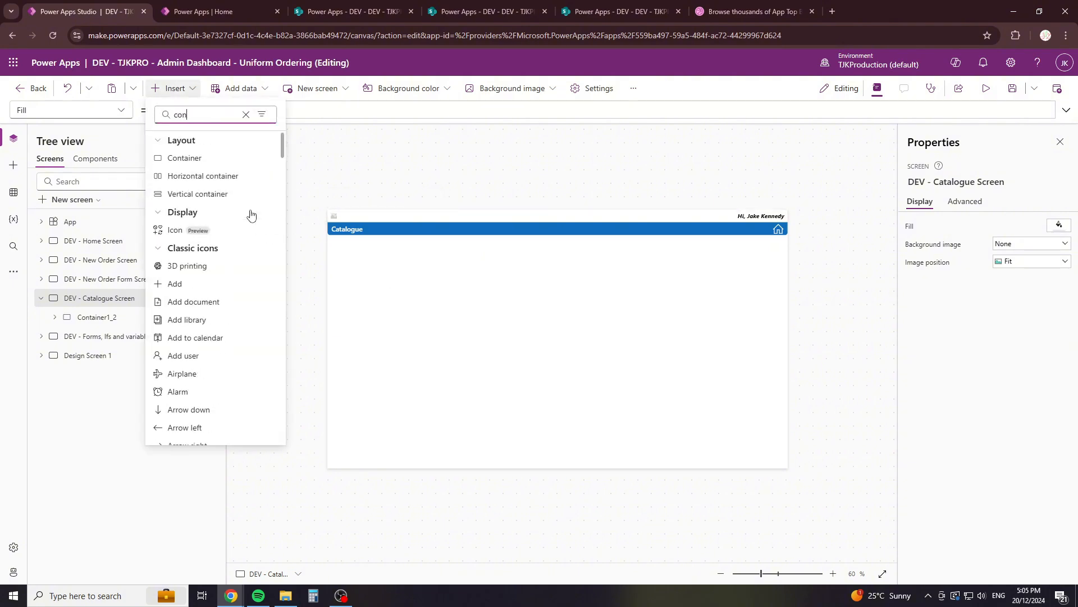
click(220, 159)
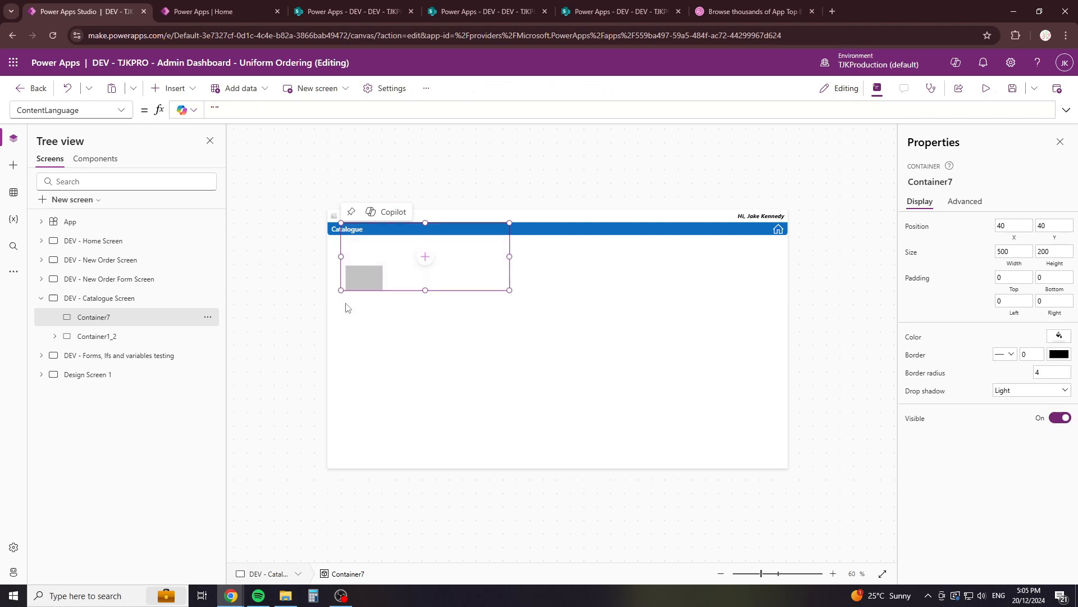
Step: Check the header container's height and move the new container below the header, to X 0 and Y about 117
click(599, 227)
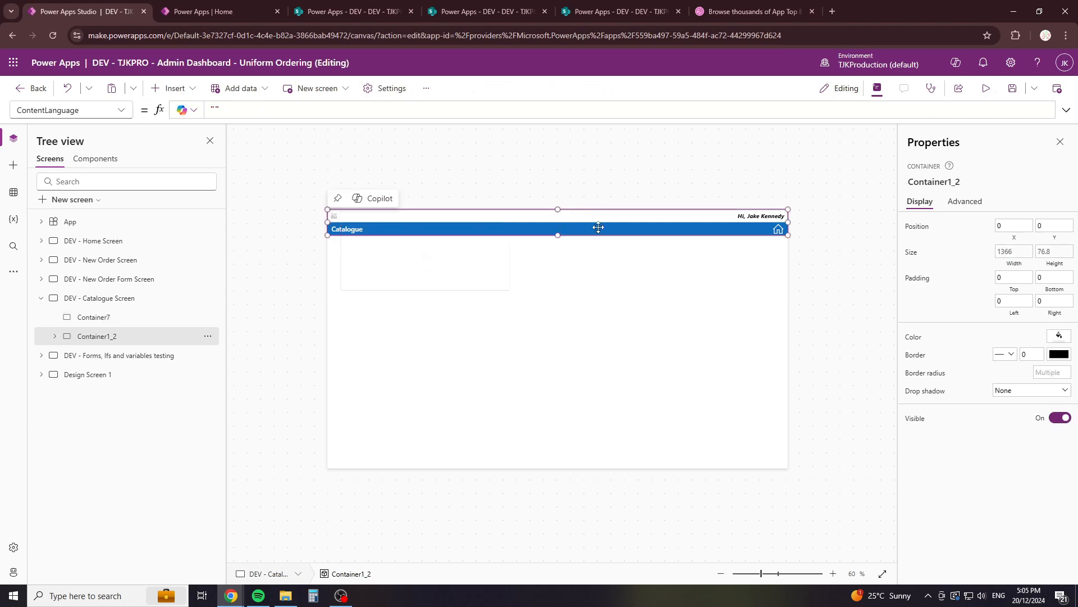
click(1049, 251)
click(395, 292)
click(396, 290)
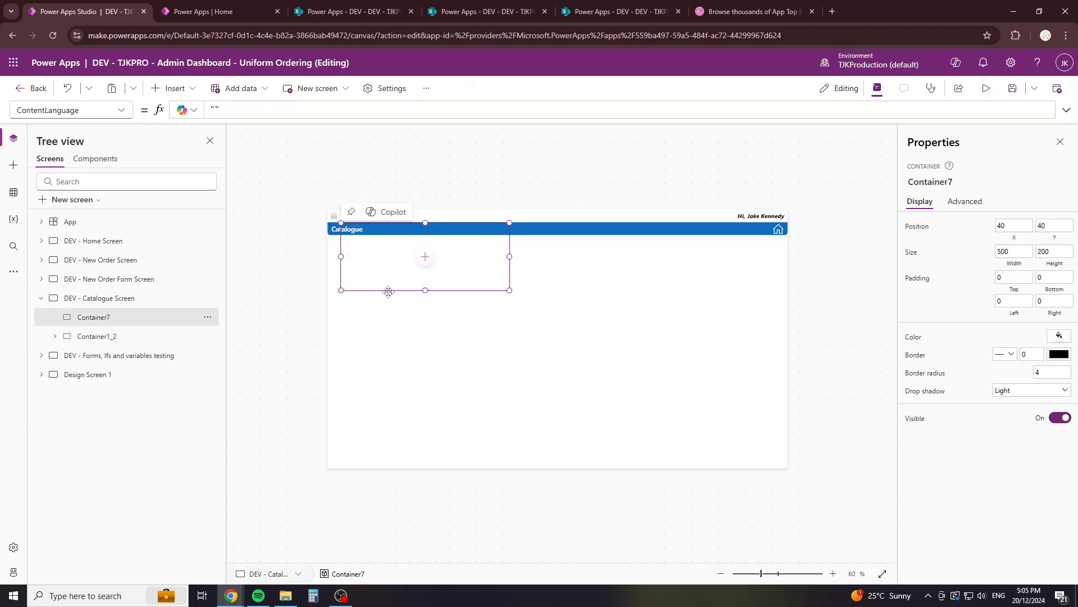
drag(388, 292, 357, 317)
Step: Set the new container's Height formula to Parent.Height/10*8
click(121, 110)
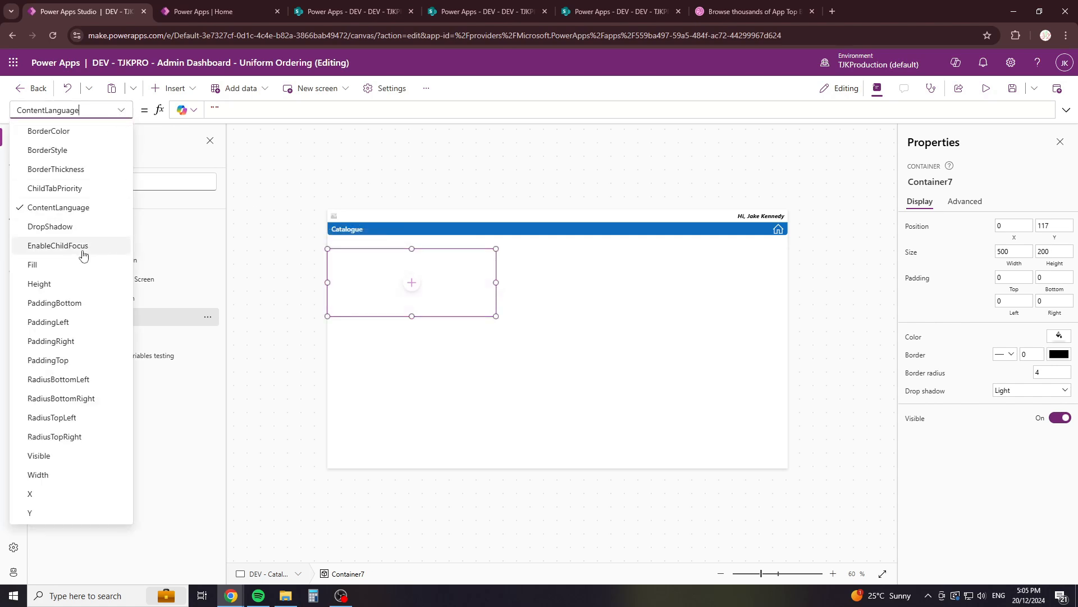
click(56, 283)
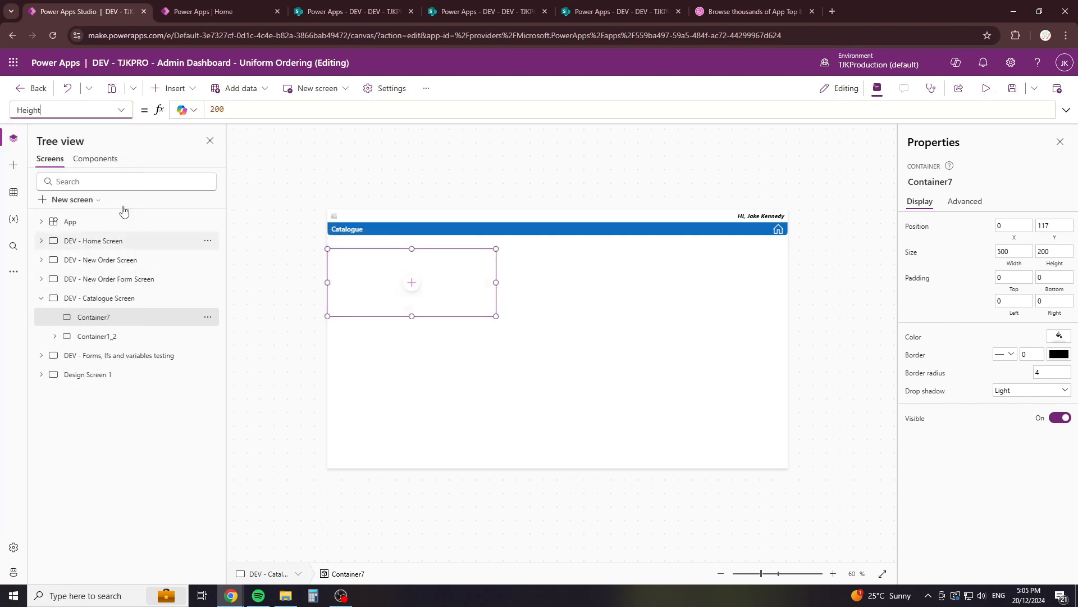
click(247, 113)
key(ctrl+a)
text(pare)
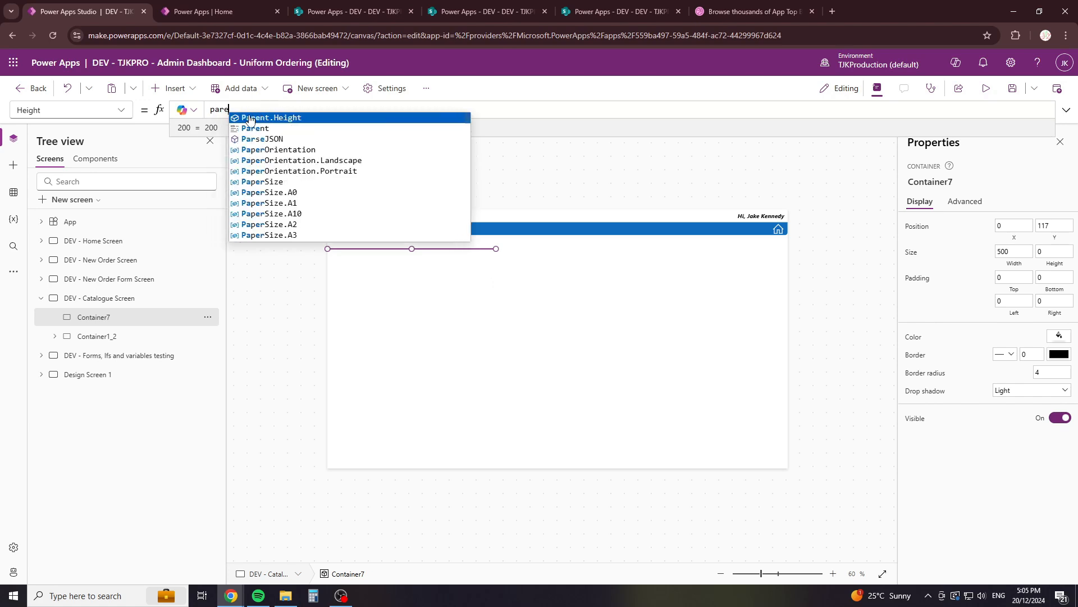
click(251, 119)
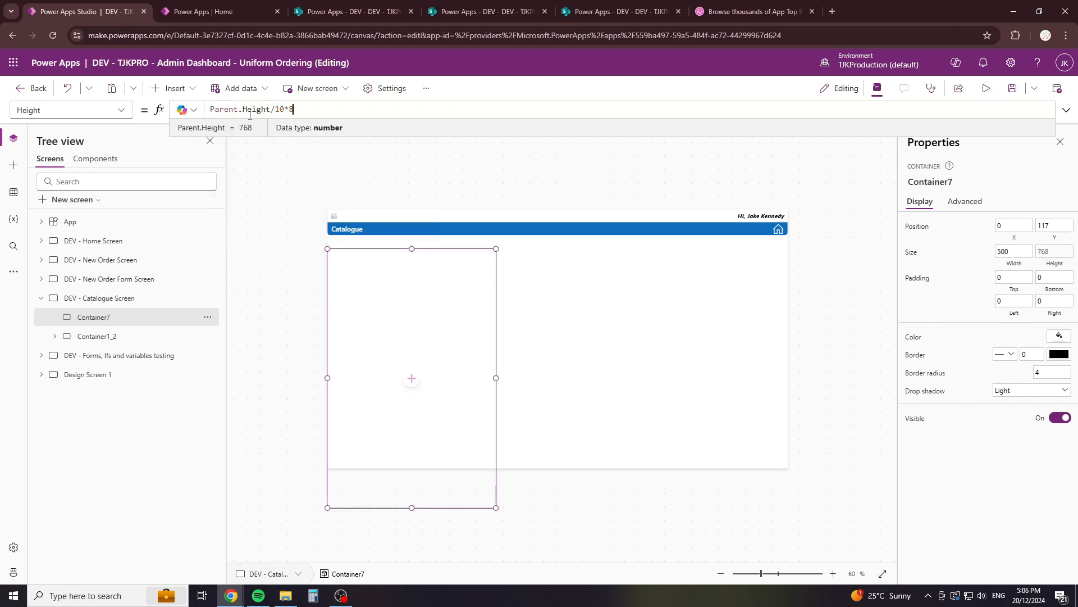
Step: Set the new container's Y formula to Parent.Height/2-(Self.Height/2)
click(122, 110)
click(49, 512)
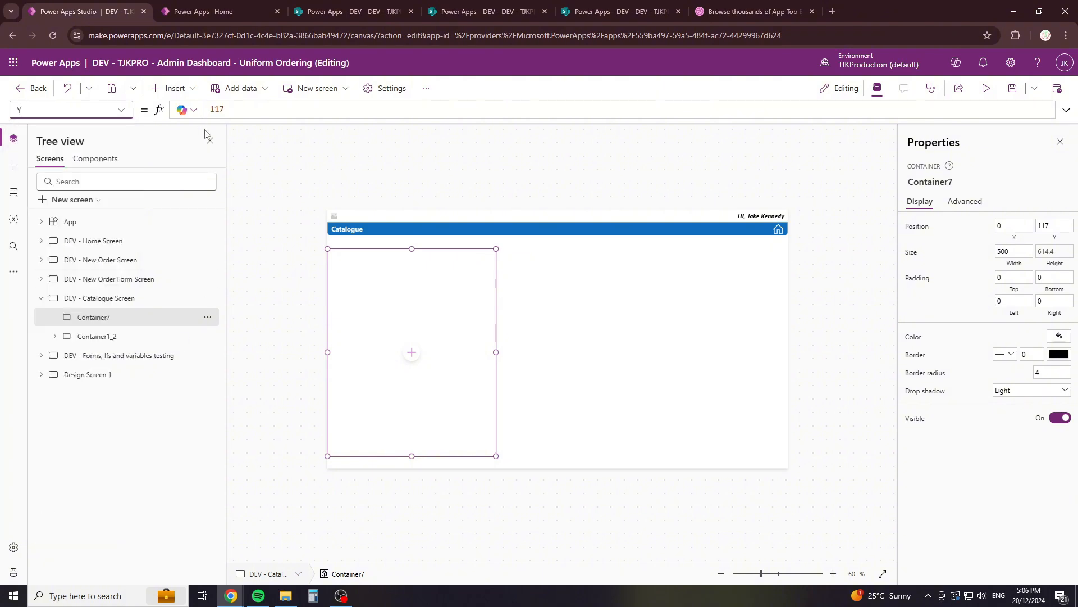
double_click(249, 109)
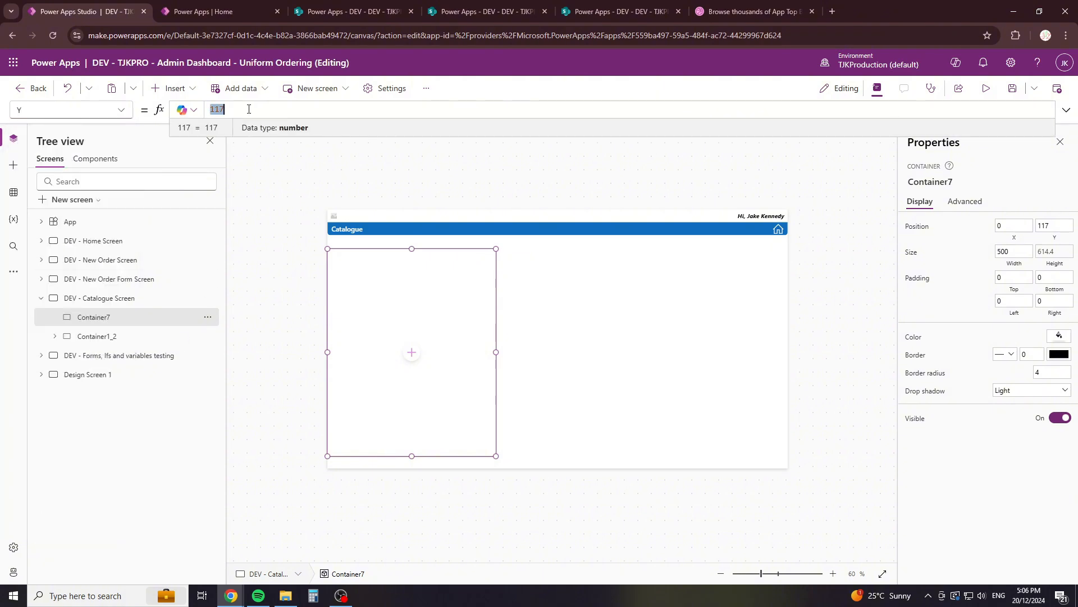
text(Param)
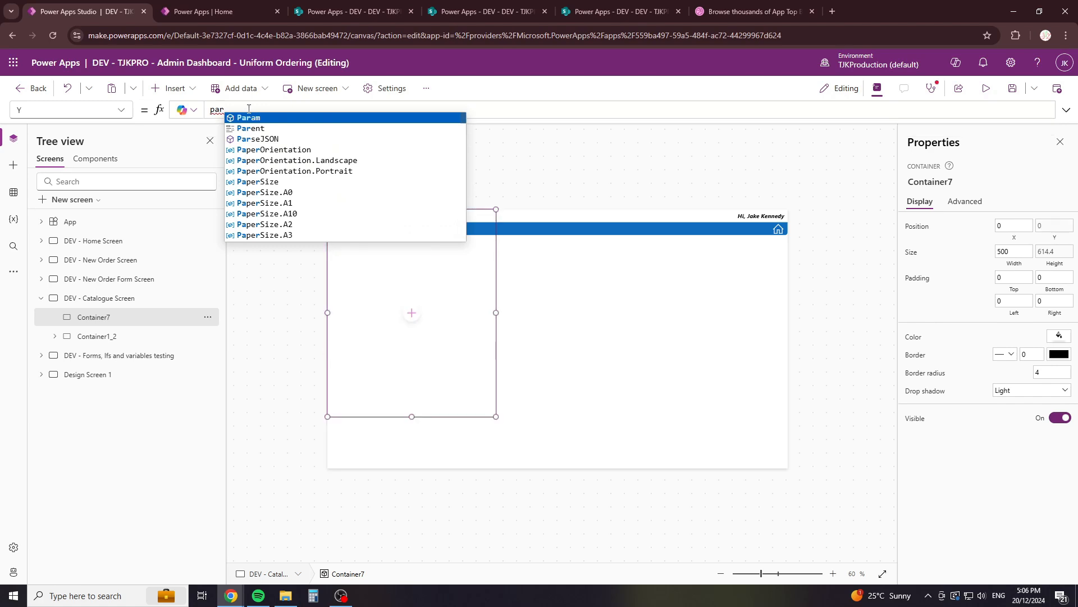
key(BackSpace)
key(BackSpace)
key(BackSpace)
key(BackSpace)
text(p)
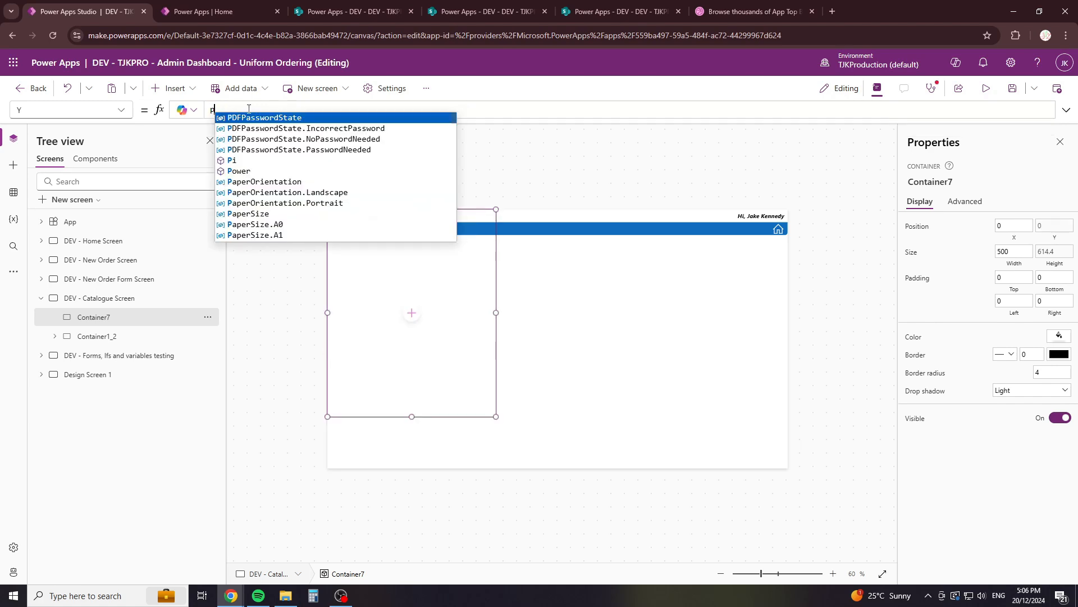
text(are)
key(Tab)
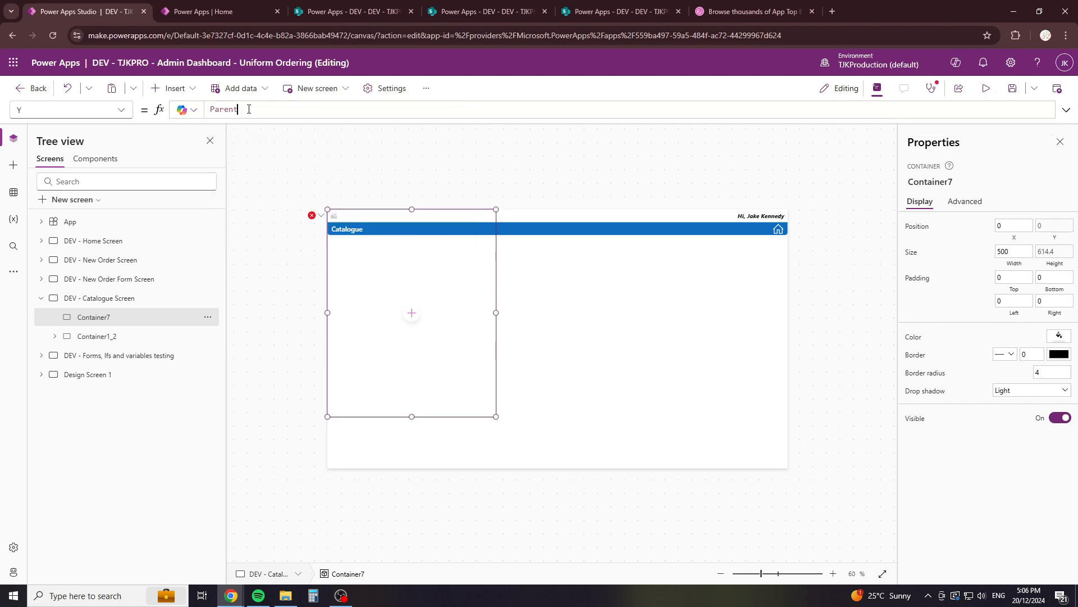
text(.)
key(Tab)
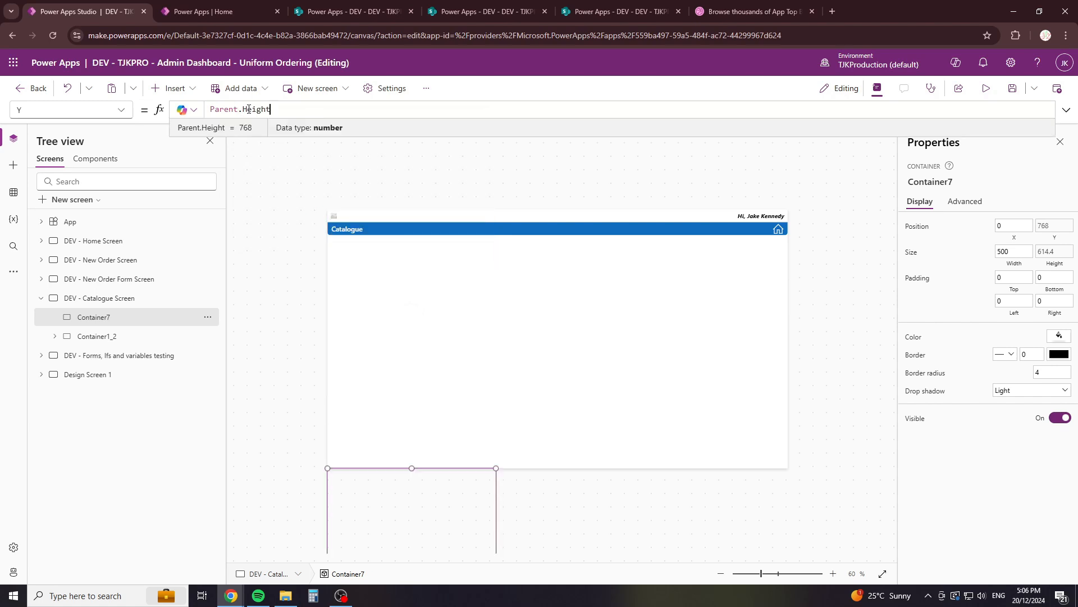
text(/2-(Self.he)
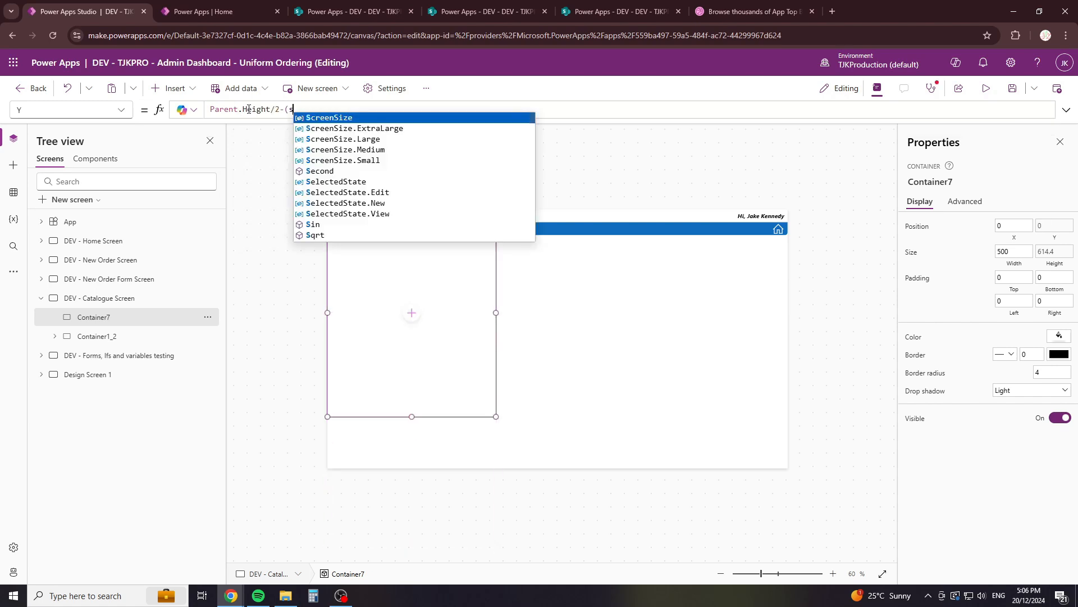
key(Tab)
text(/2))
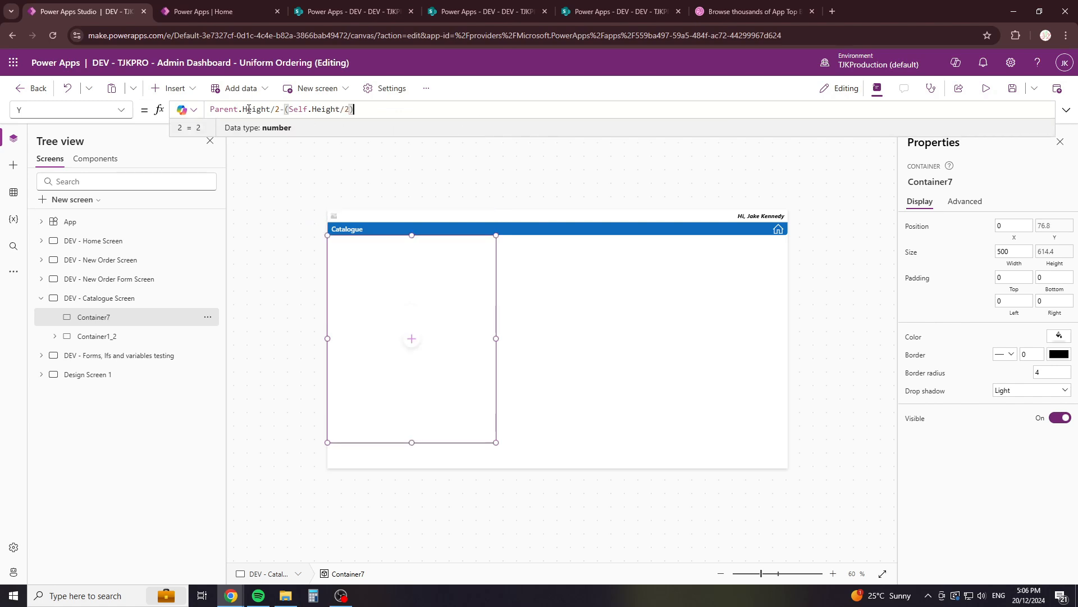
Step: Extend the container's Y formula with +Container1_2.Height/2 to offset it by half the header's height, and review the formula's parts
text(-)
text(+)
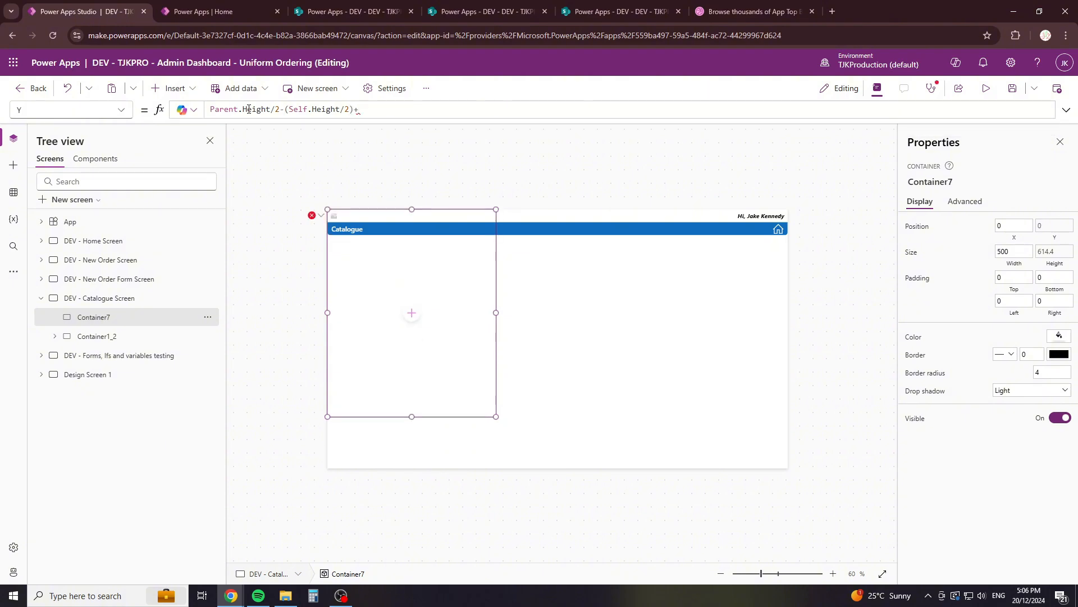
text(coa)
key(BackSpace)
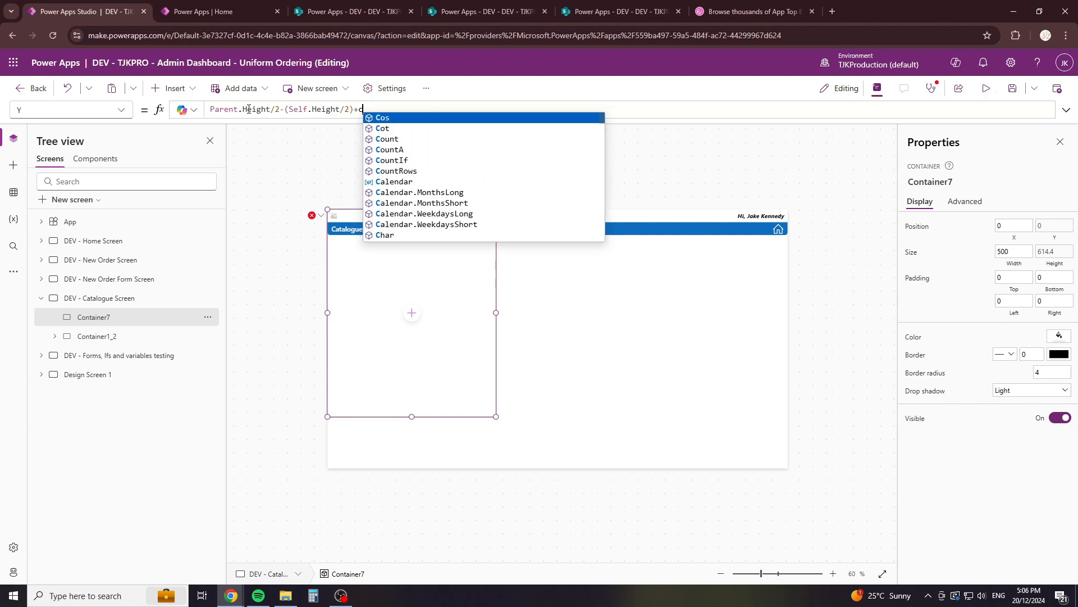
text(ntain)
key(Down)
key(Down)
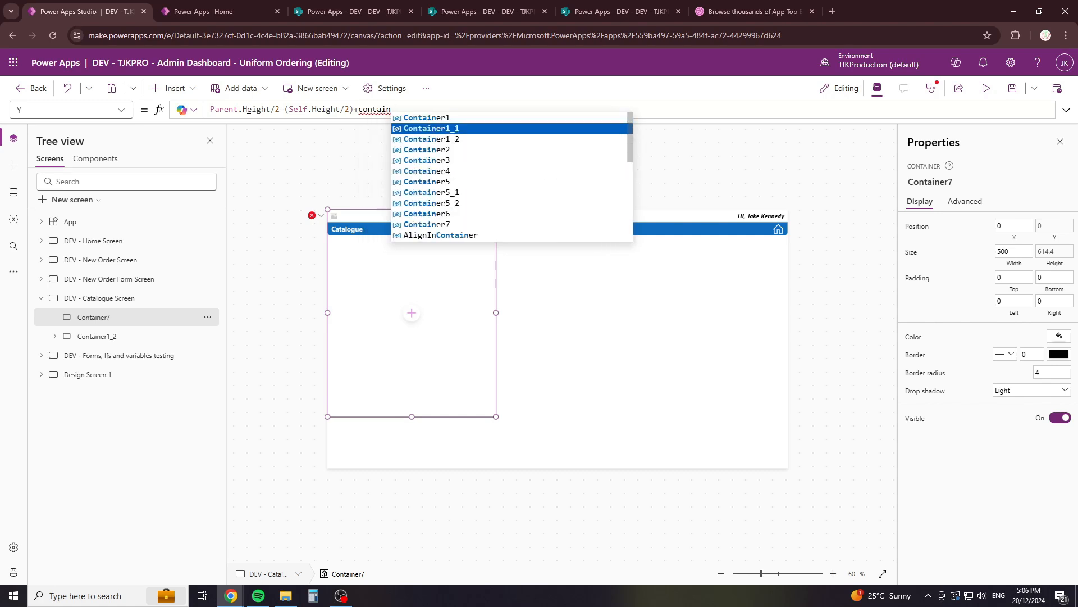
key(Tab)
text(.he)
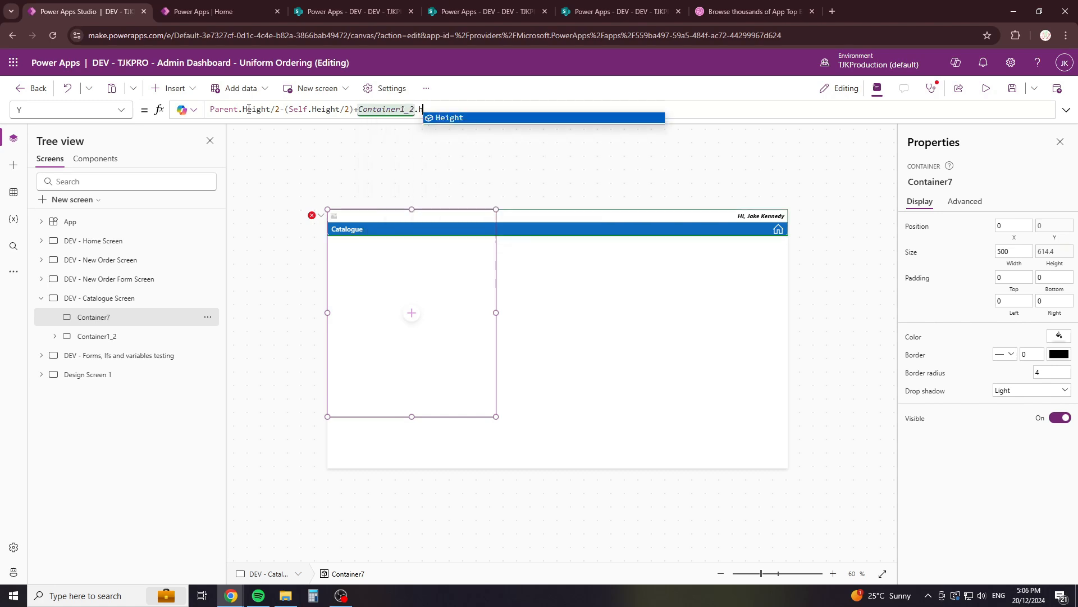
key(Tab)
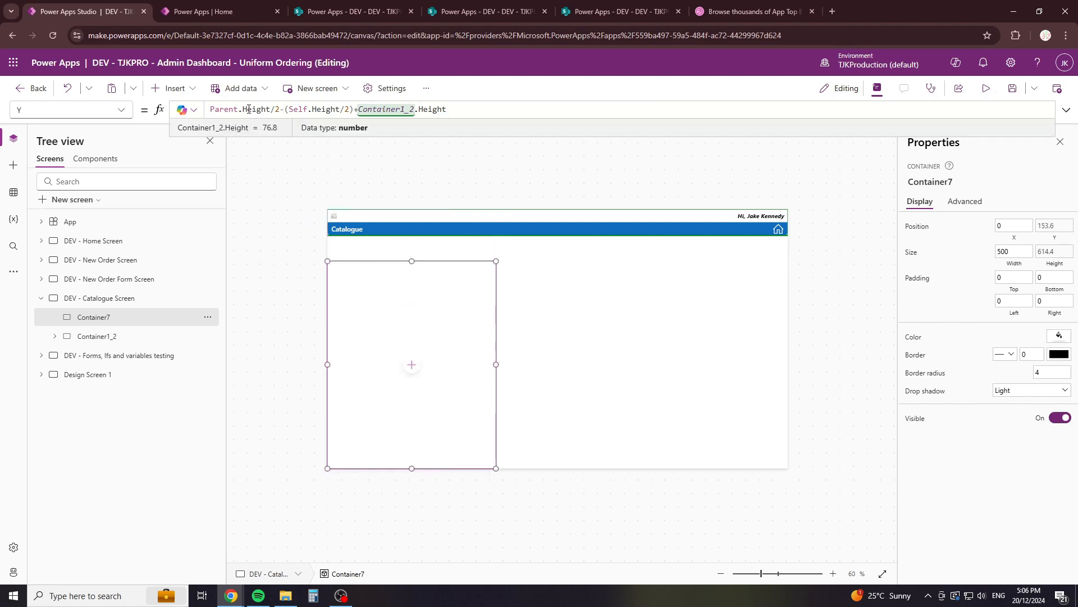
text(/2)
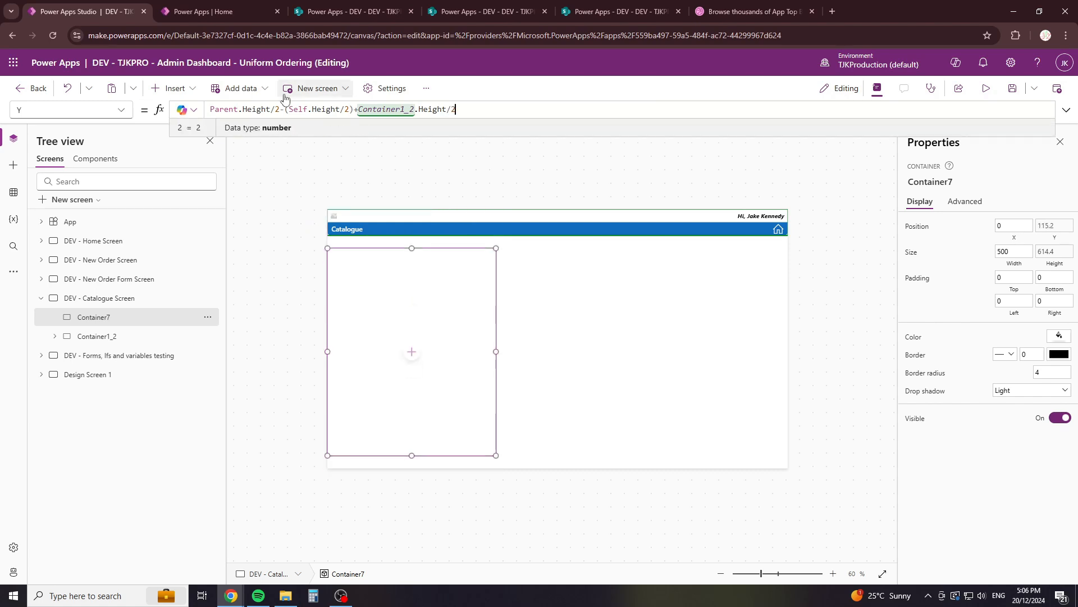
click(472, 245)
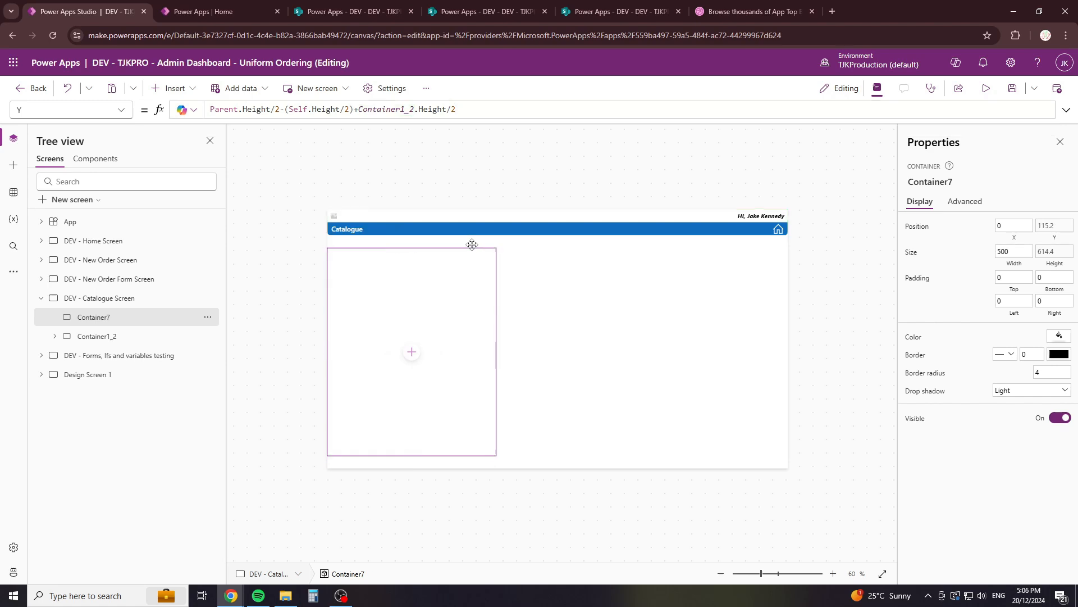
click(556, 284)
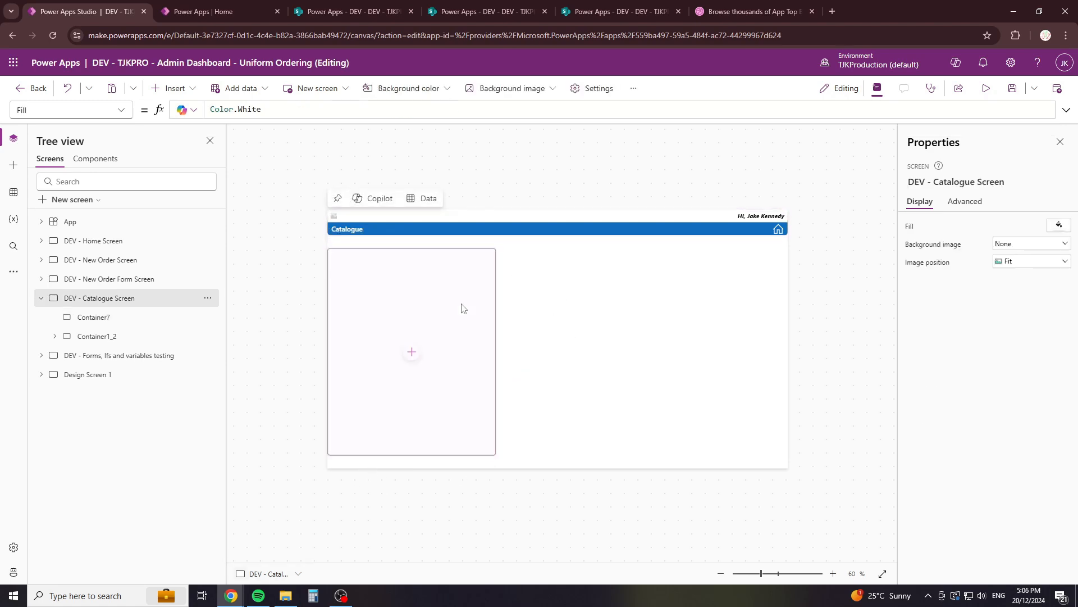
click(463, 308)
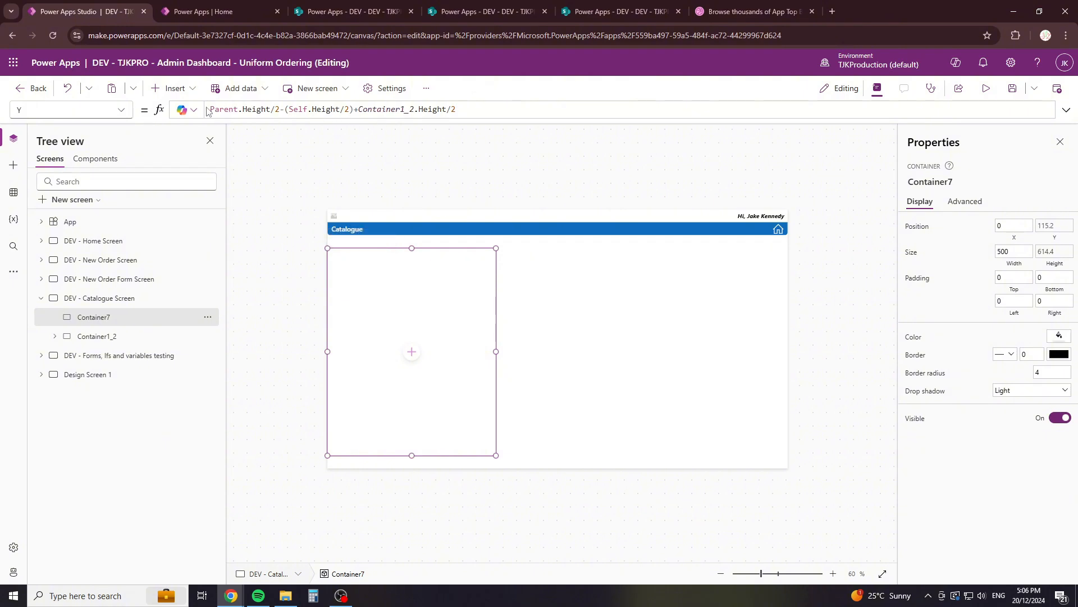
drag(213, 111, 354, 108)
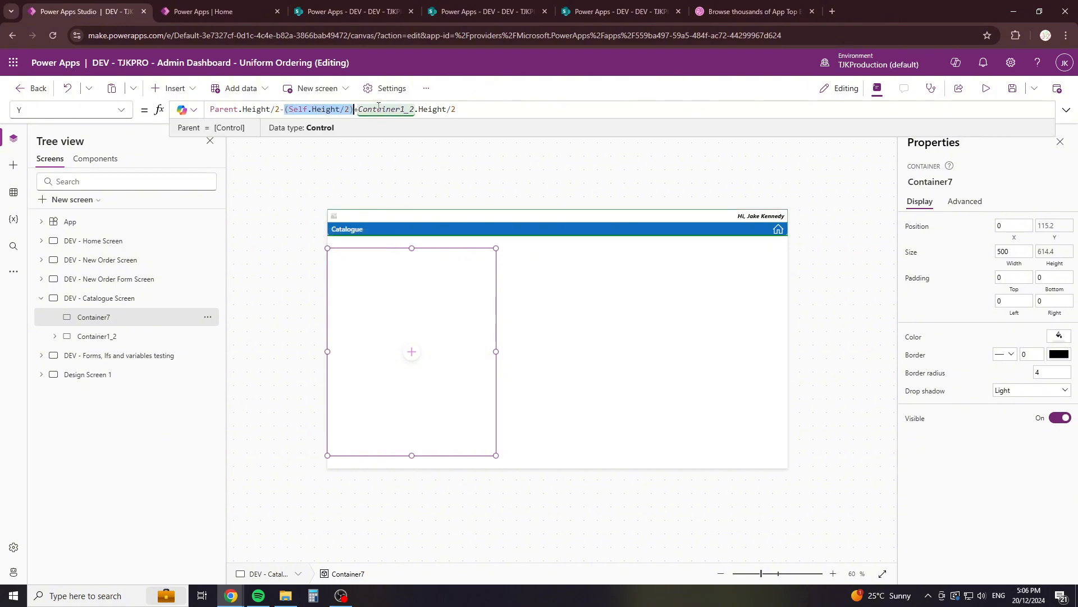
click(378, 105)
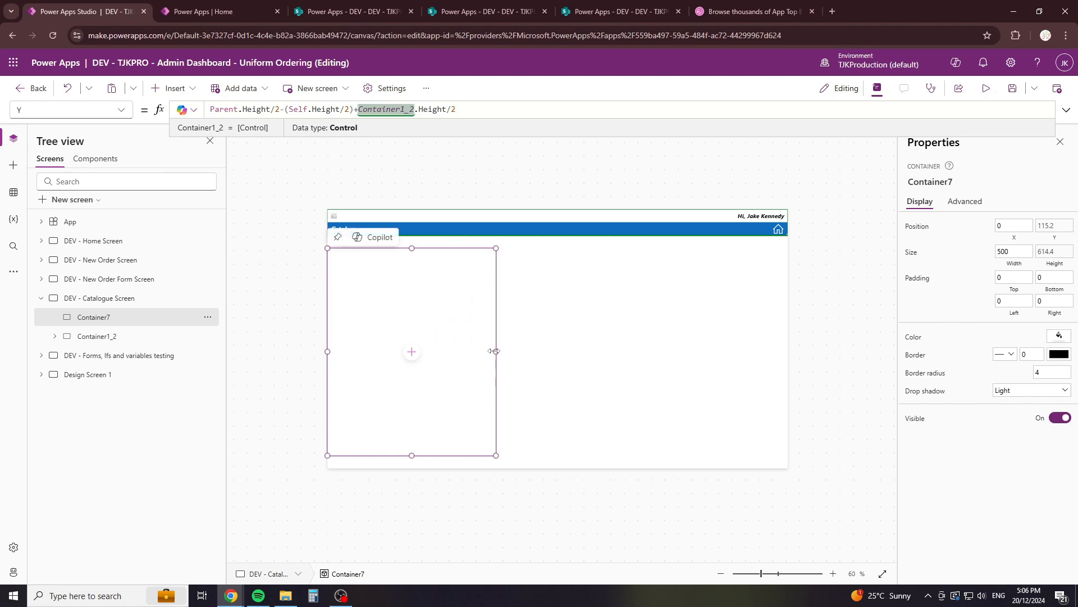
Step: Set the container's Width formula to Parent.Width/10*9
click(122, 111)
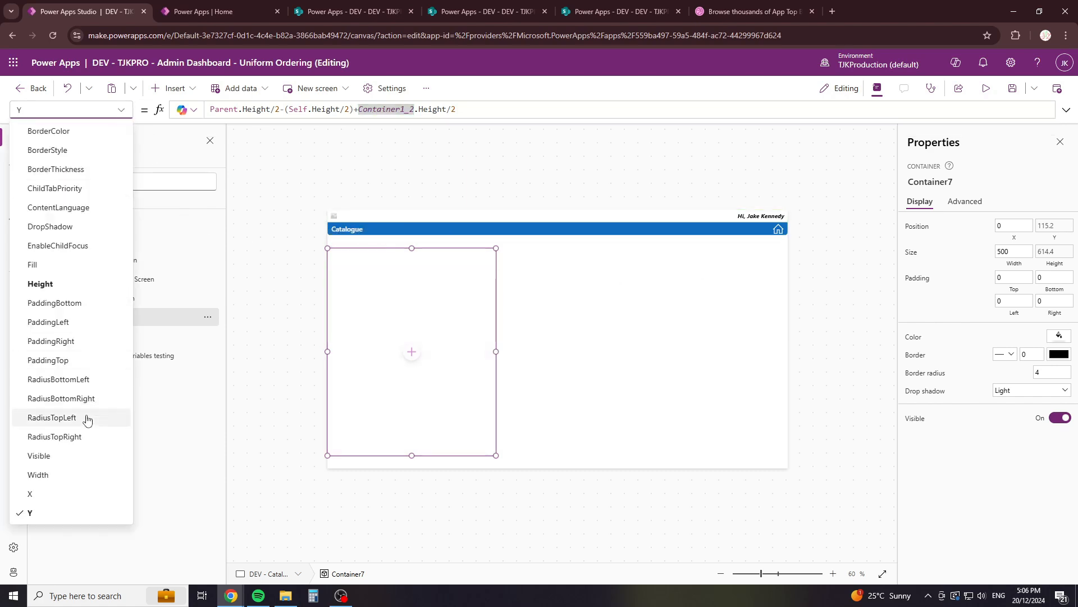
click(79, 475)
click(233, 106)
key(ctrl+a)
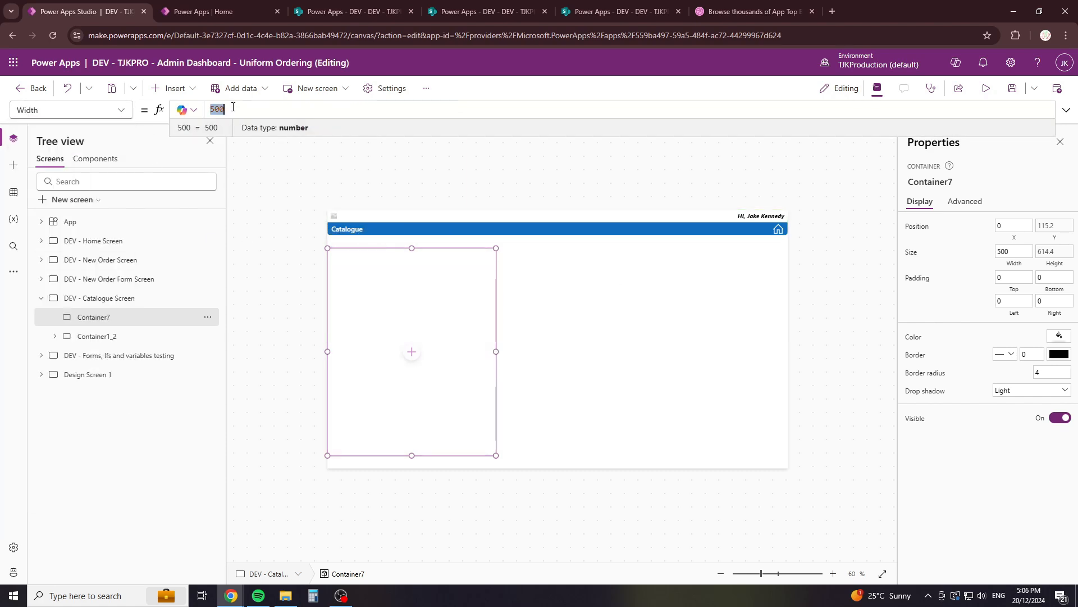
text(Parent.Width/)
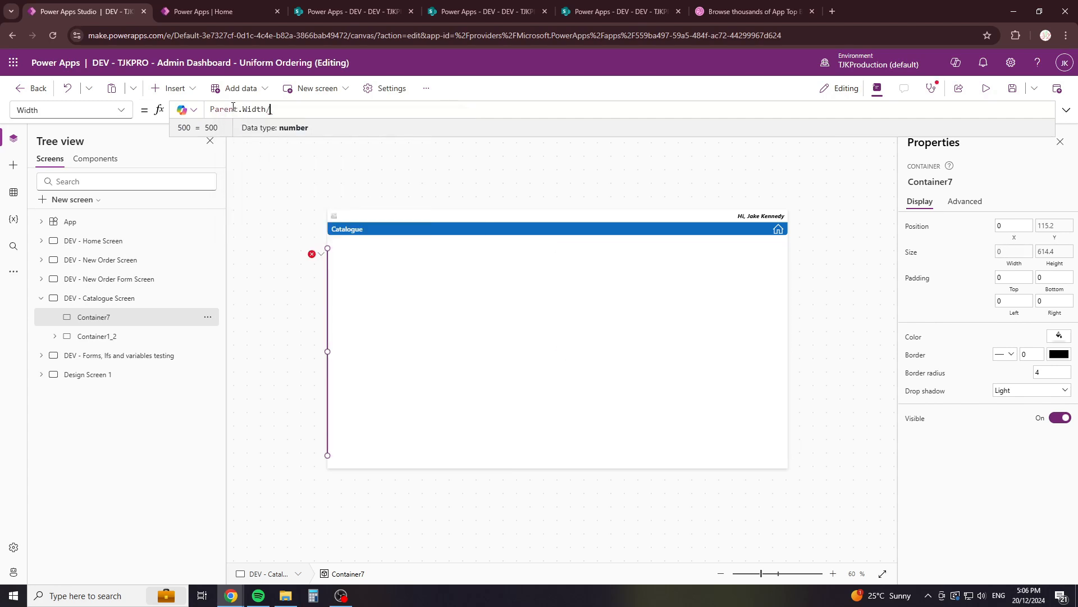
text(10*8)
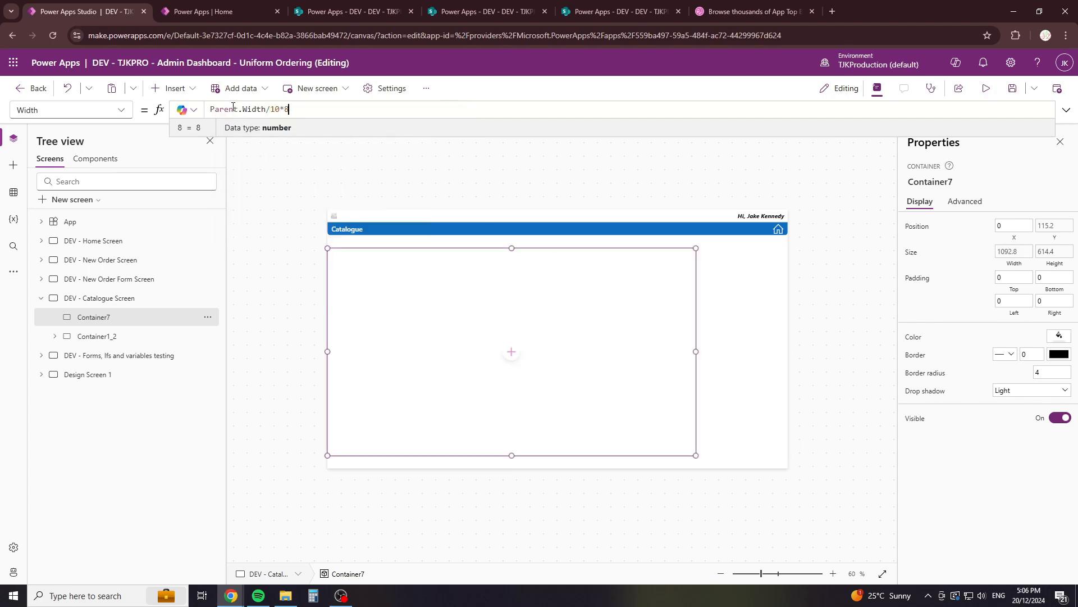
key(BackSpace)
text(9)
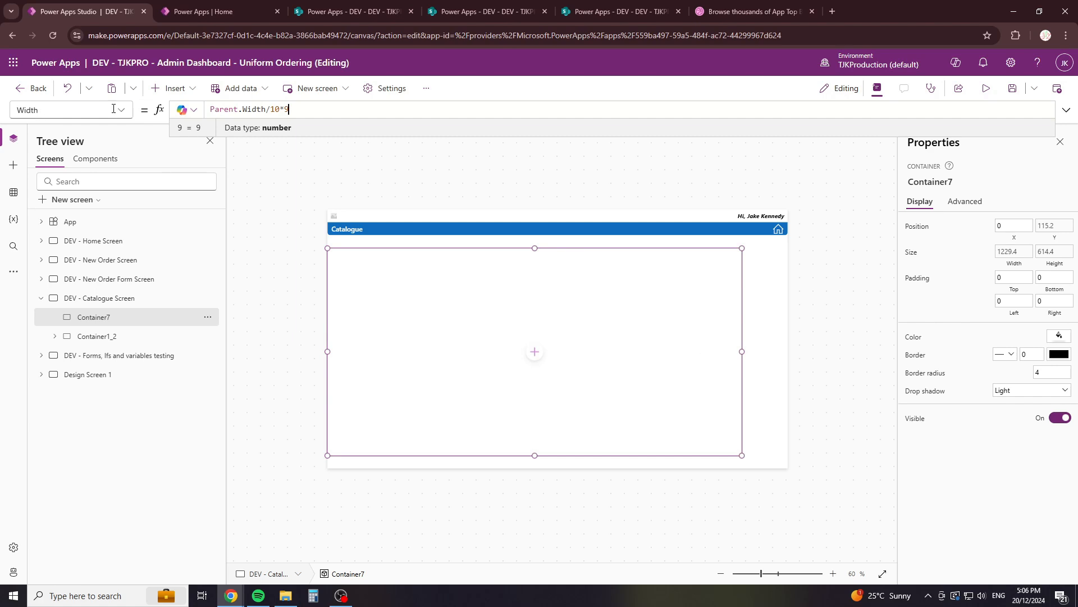
Step: Centre the container horizontally by setting its X formula to Parent.Width/2-(Self.Width/2)
click(112, 108)
click(73, 495)
click(267, 113)
text(Parent.)
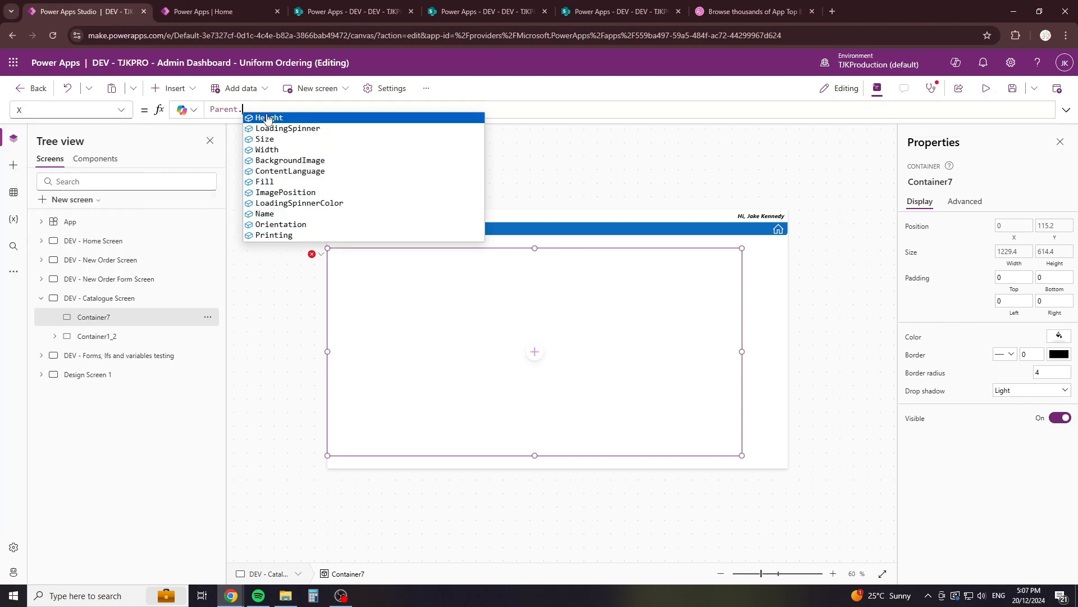
text(Width/2)
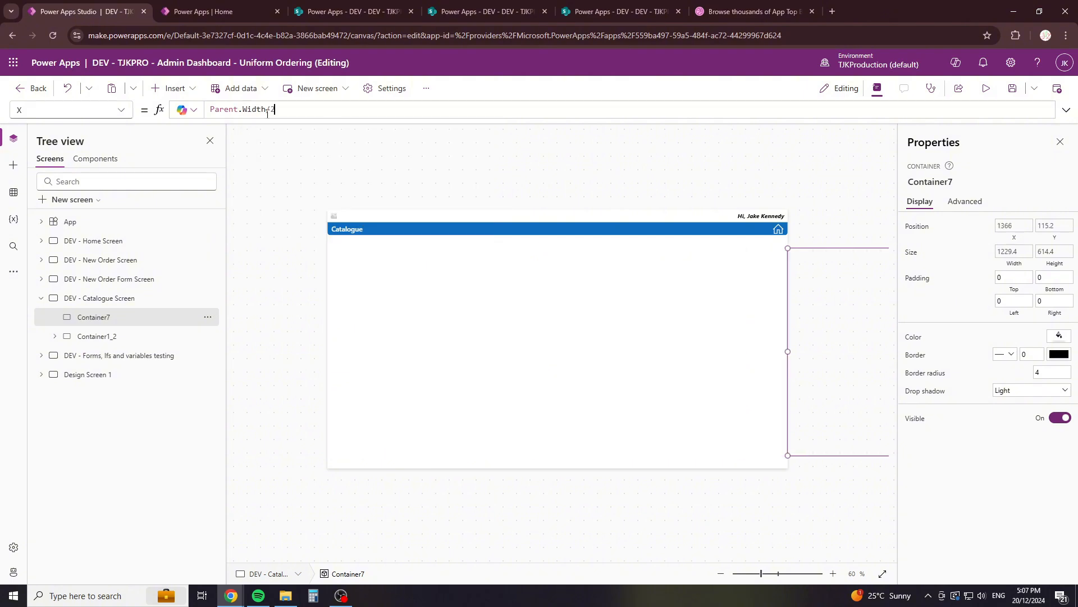
text(-(Self.Width)
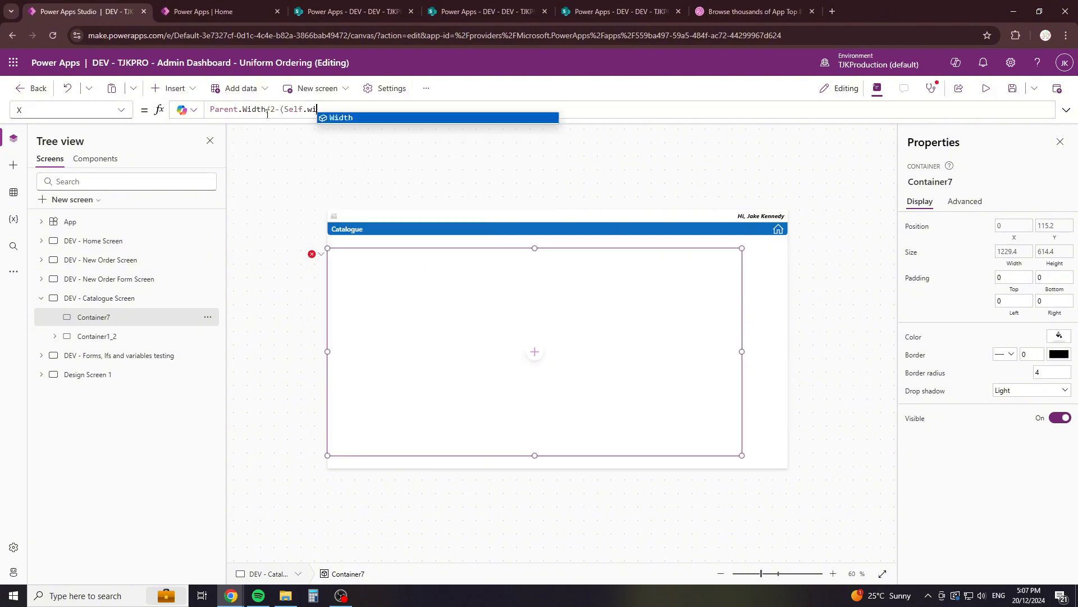
text(/2))
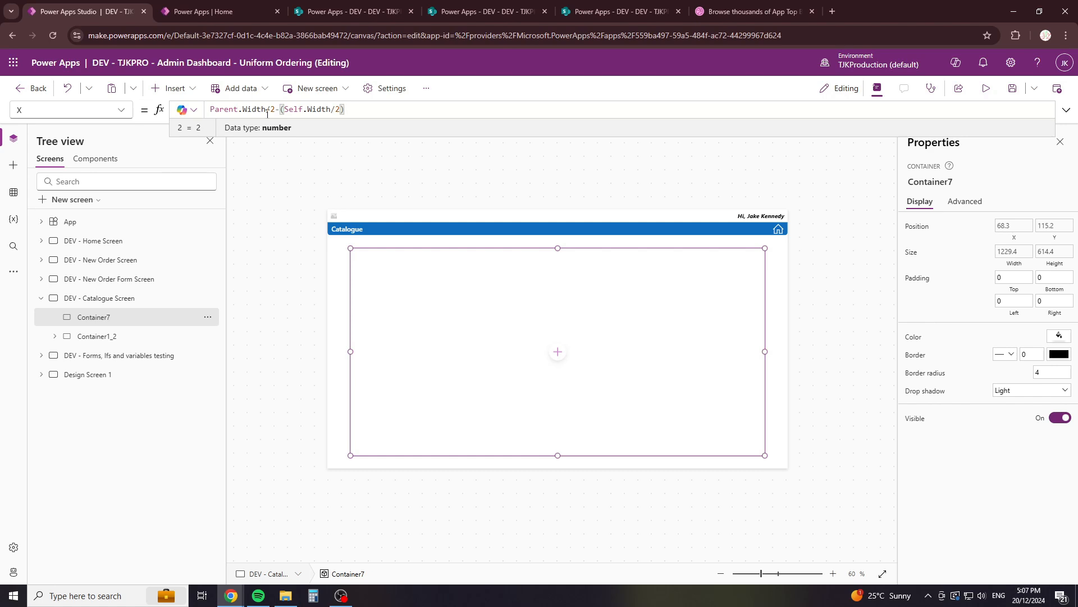
Step: Insert a blank horizontal gallery inside the centred container on DEV - Catalogue Screen
click(419, 267)
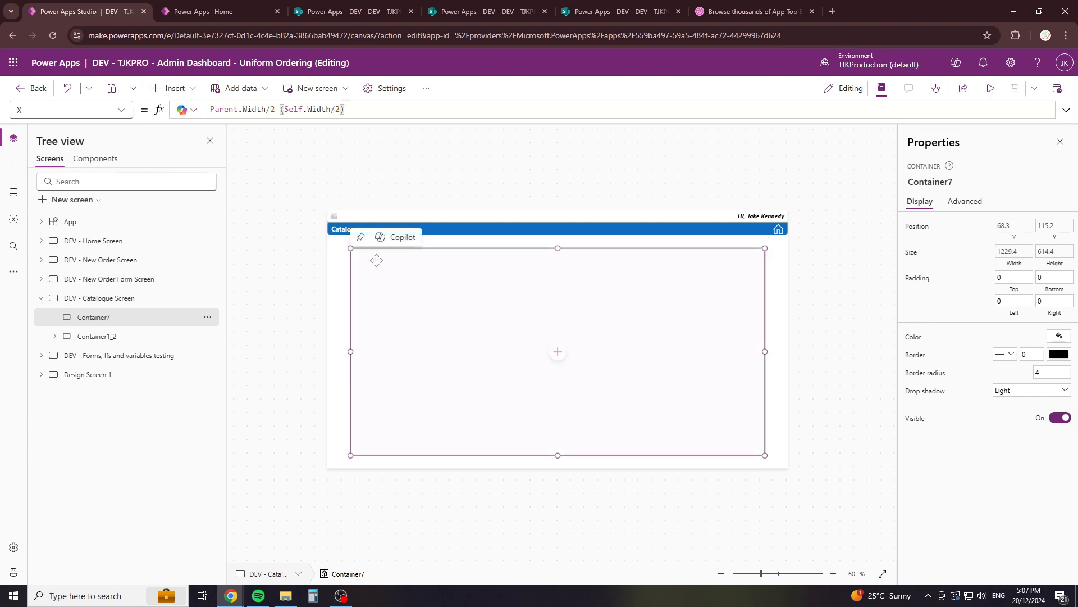
click(190, 96)
text(hor)
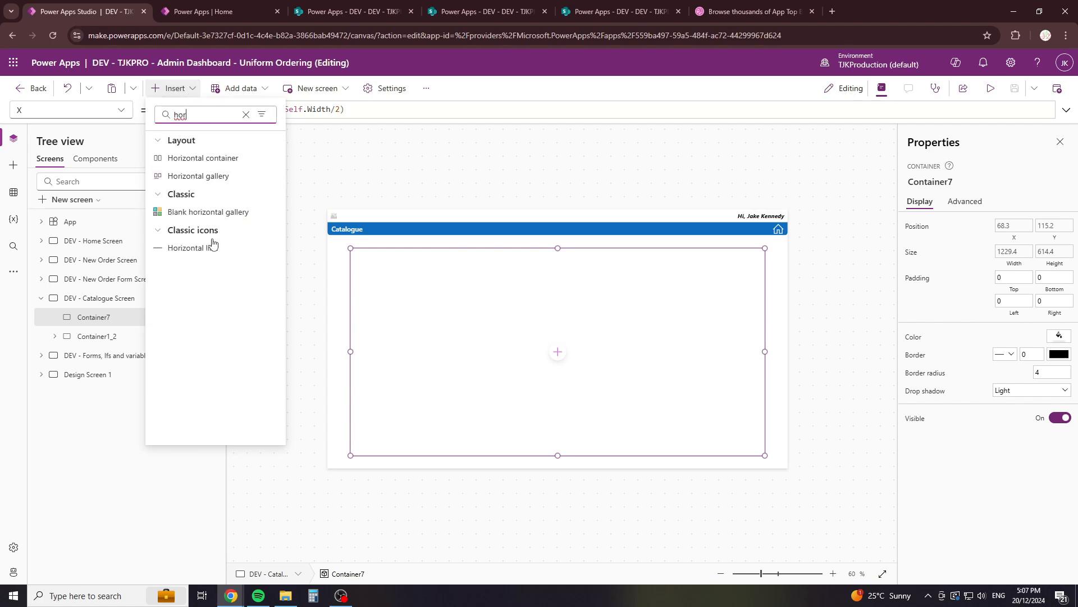
click(212, 212)
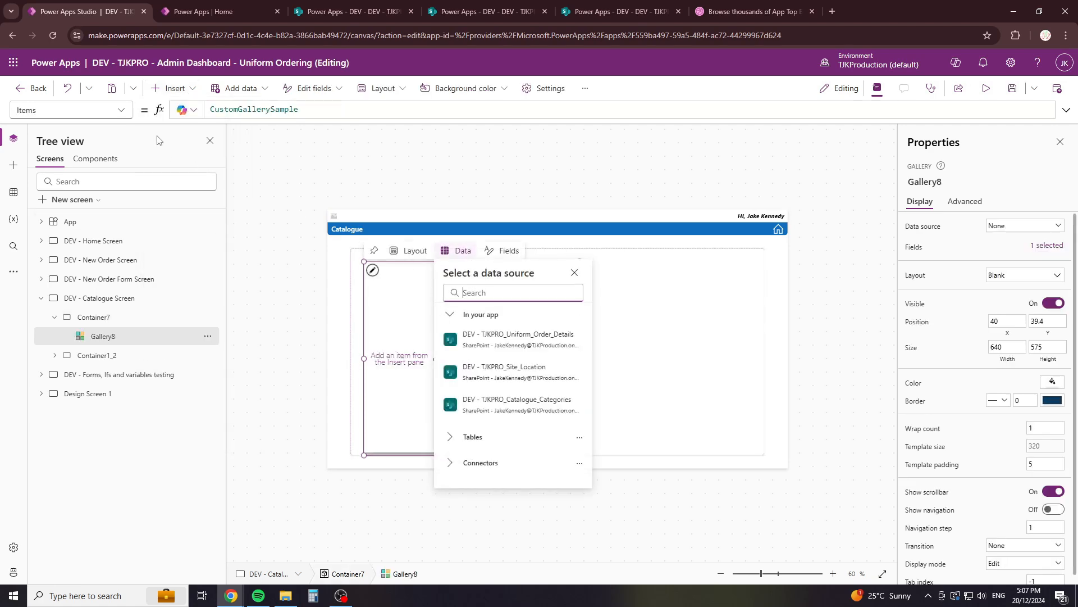
Step: Set the new gallery's Width formula to Parent.Width
click(121, 109)
scroll(68, 453, down, 5)
click(65, 464)
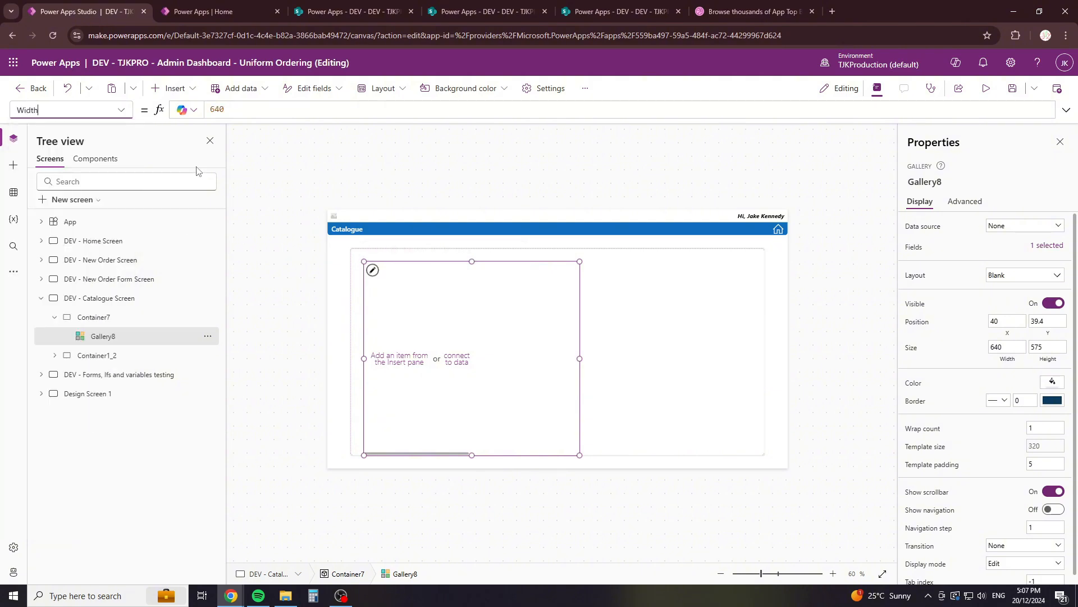
double_click(217, 109)
text(par)
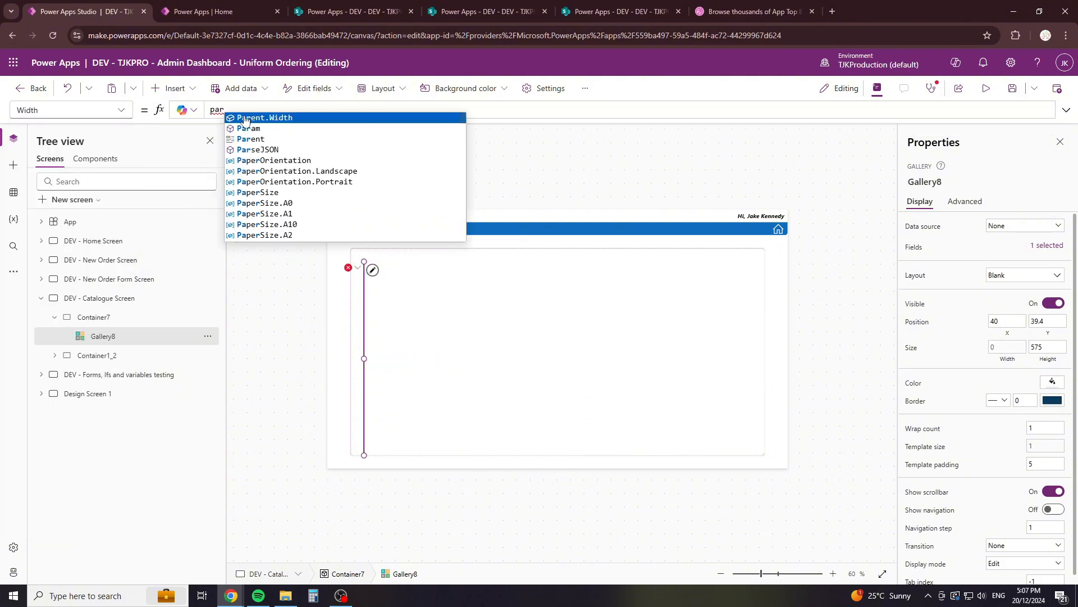
click(245, 119)
Step: Set the gallery's Height formula to Parent.Height and move the gallery to position X 0, Y 0 inside the container
click(121, 109)
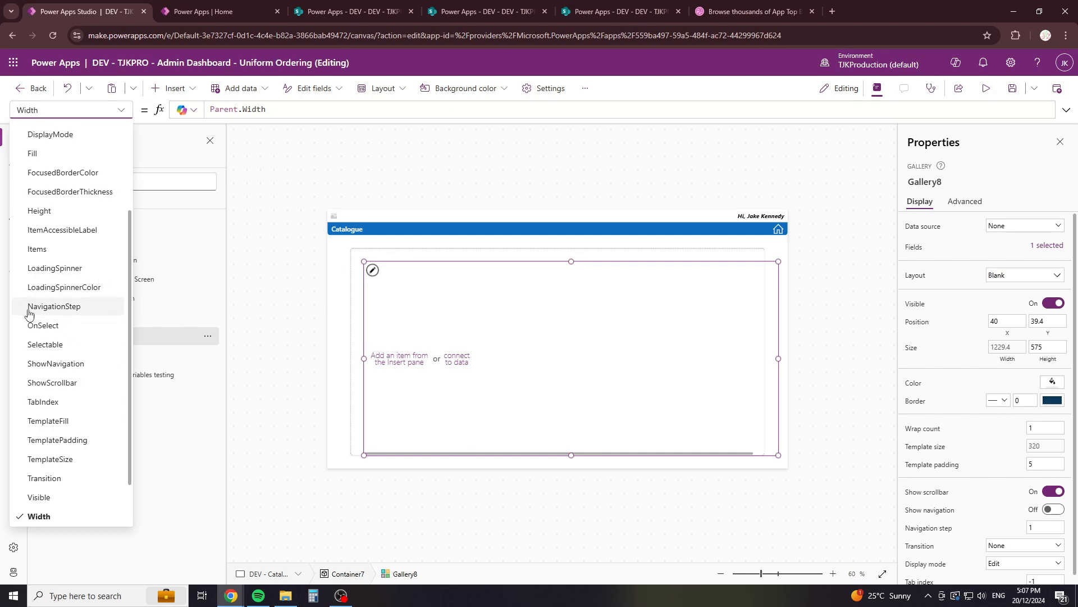
click(39, 211)
double_click(216, 109)
text(pare)
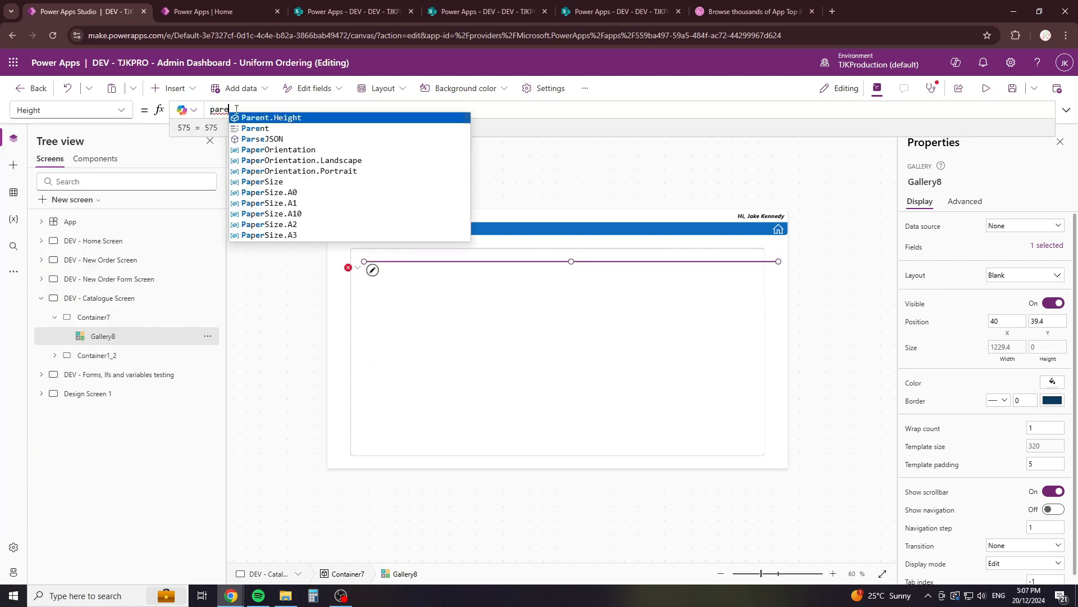
click(247, 118)
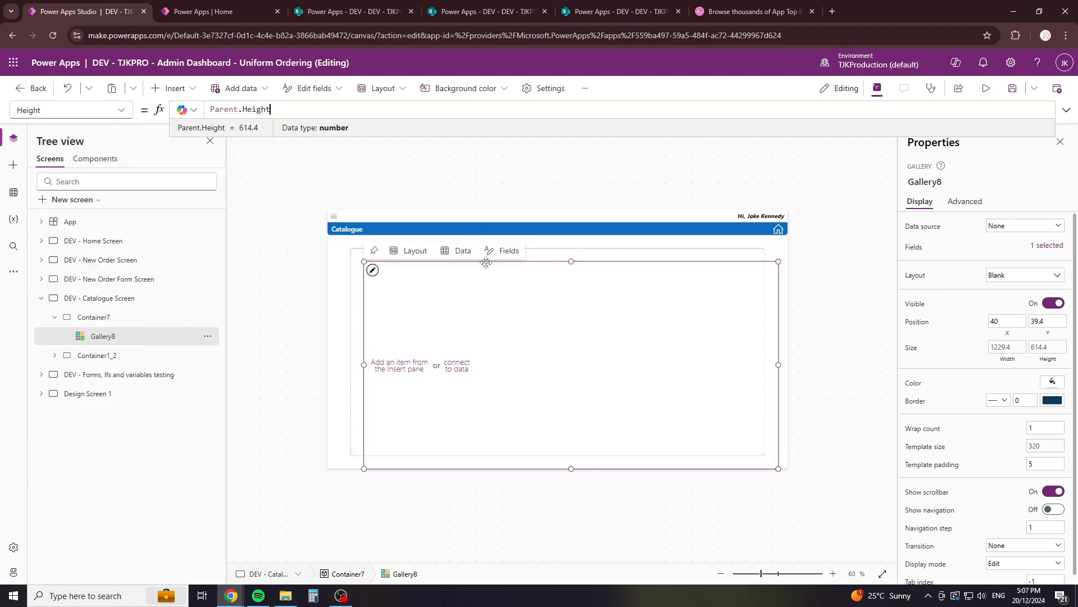
drag(486, 262, 437, 247)
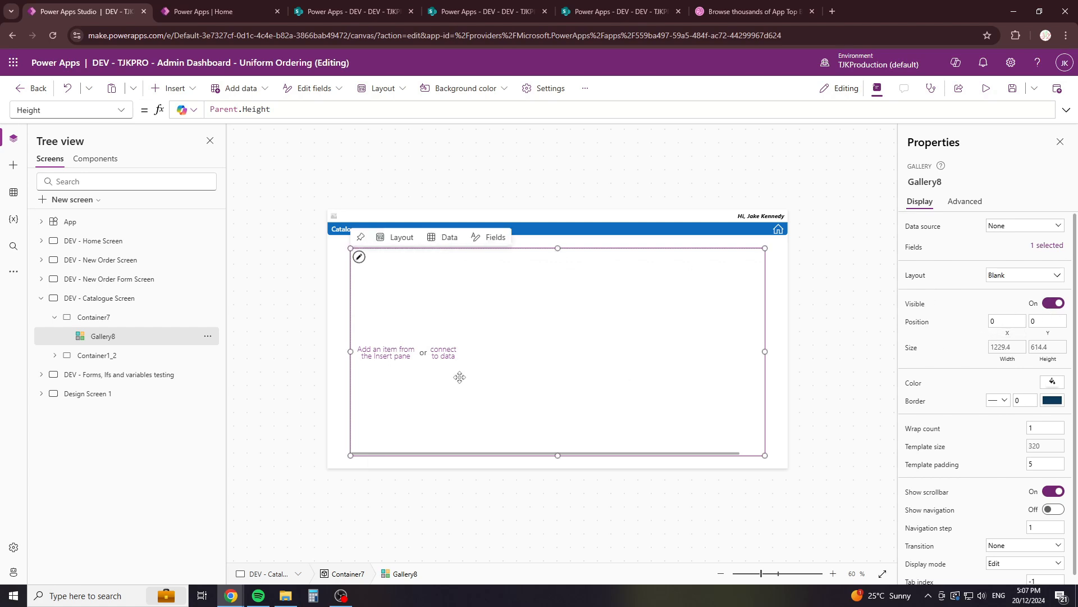
Step: Connect the gallery to the DEV - TJKPRO_Catalogue_Categories SharePoint data source and select its template cell
click(996, 226)
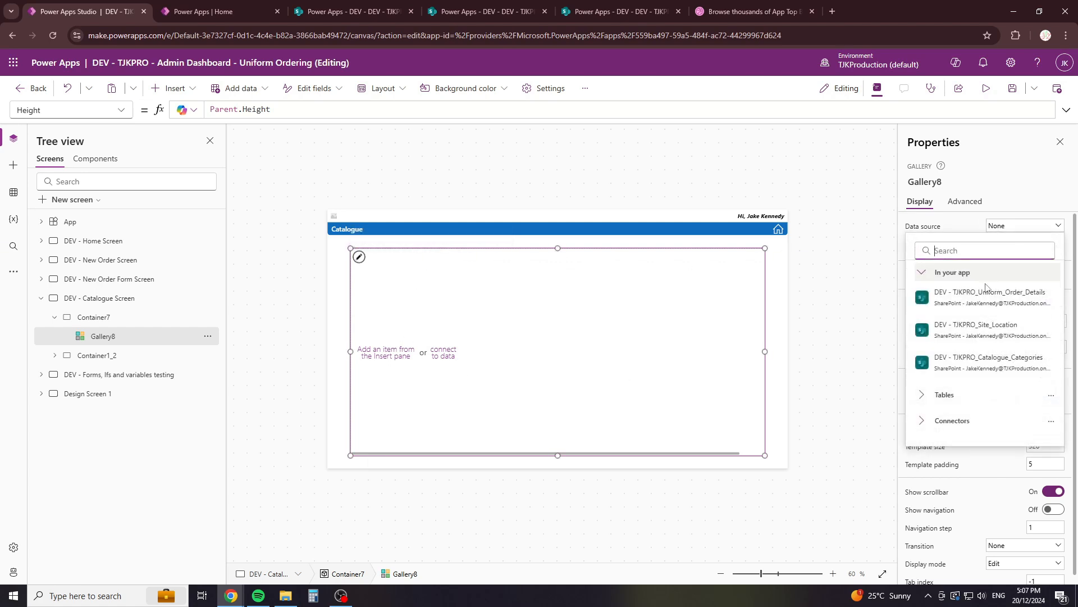
click(956, 359)
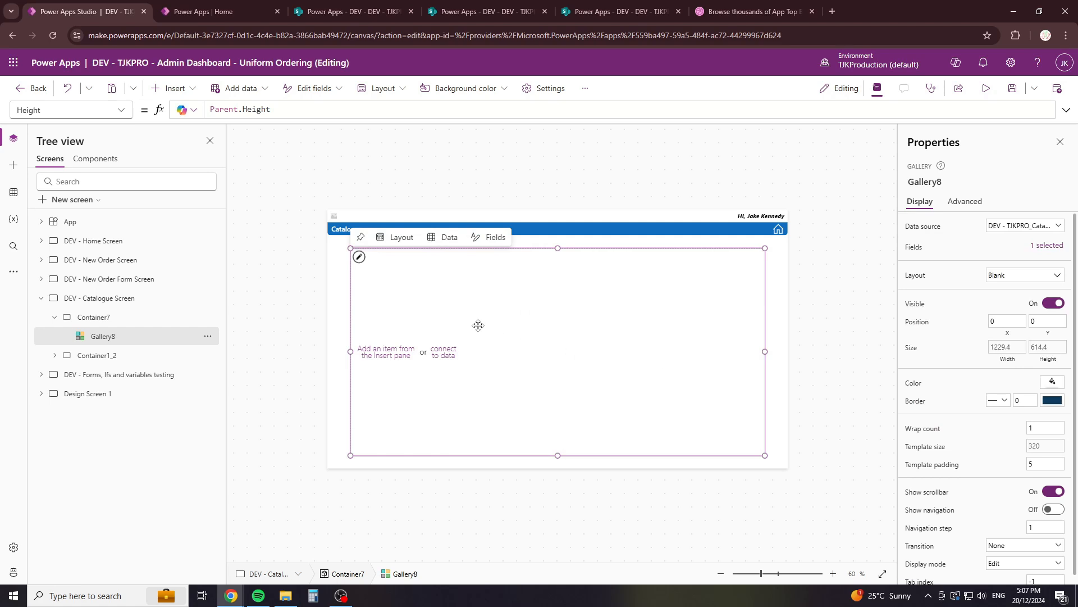
click(404, 303)
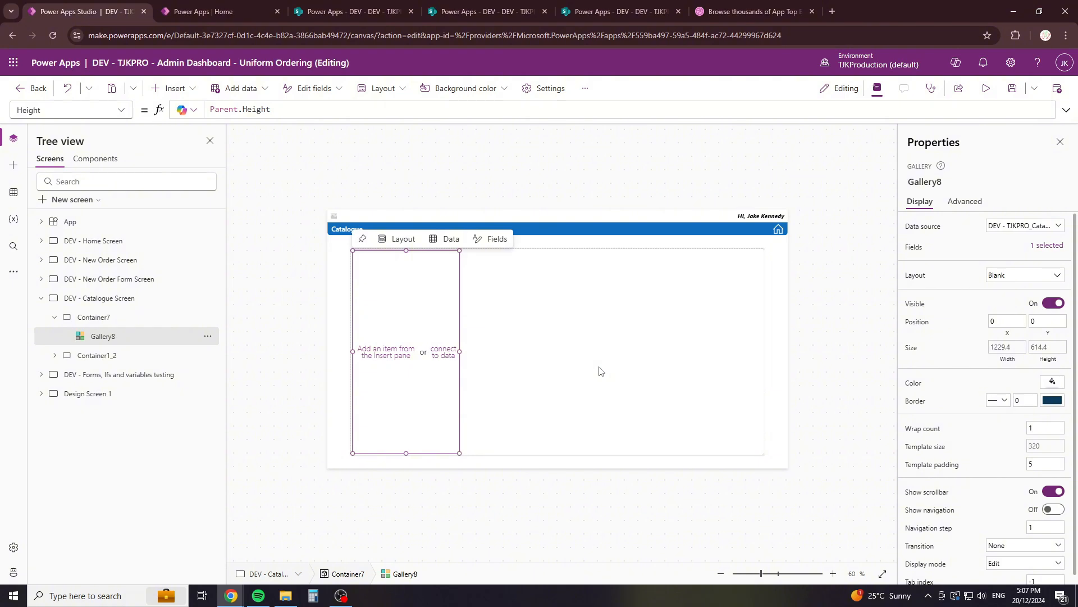
Step: Set the gallery's wrap count to 3
click(1032, 428)
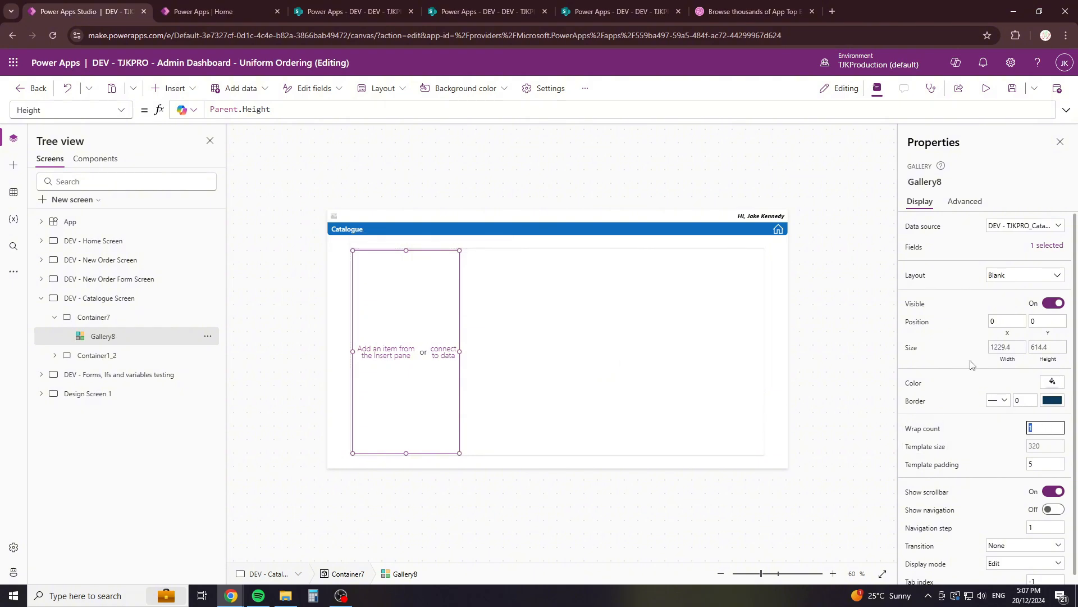
click(1045, 430)
click(549, 390)
click(436, 327)
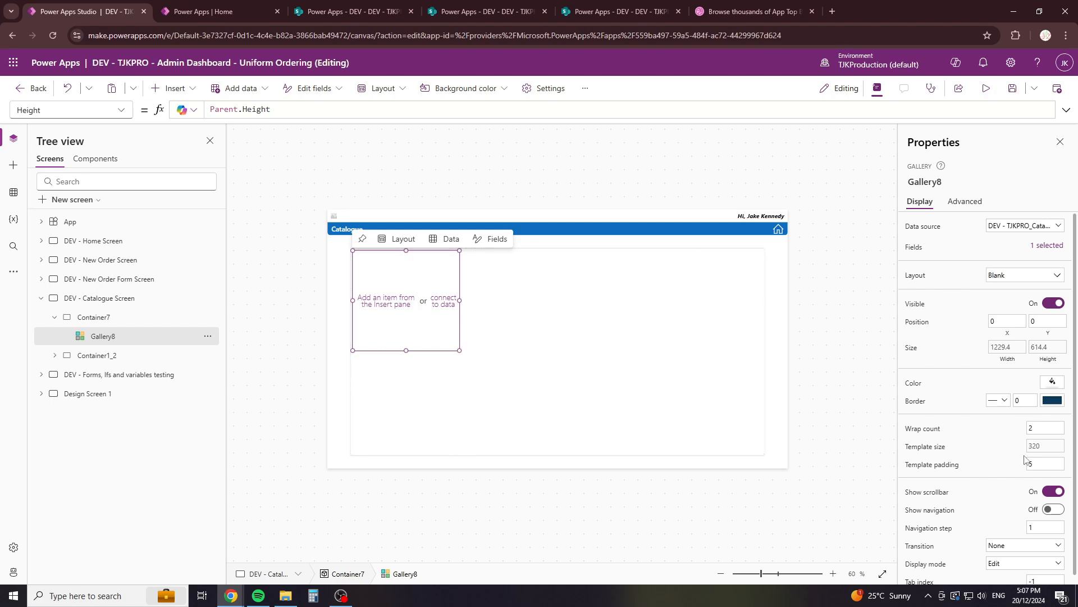
click(1046, 429)
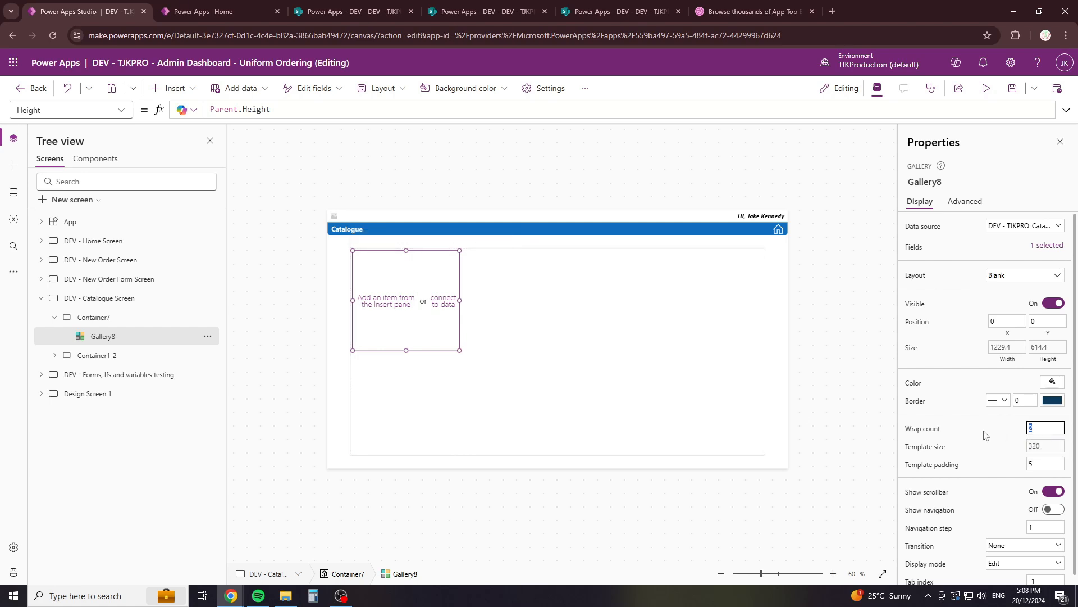
text(3)
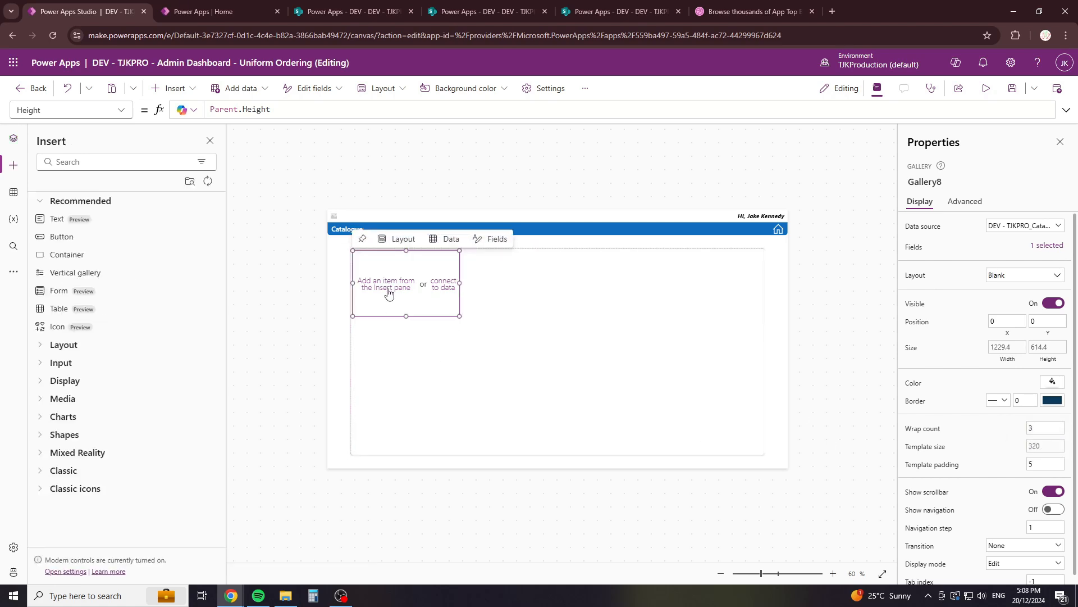
click(386, 288)
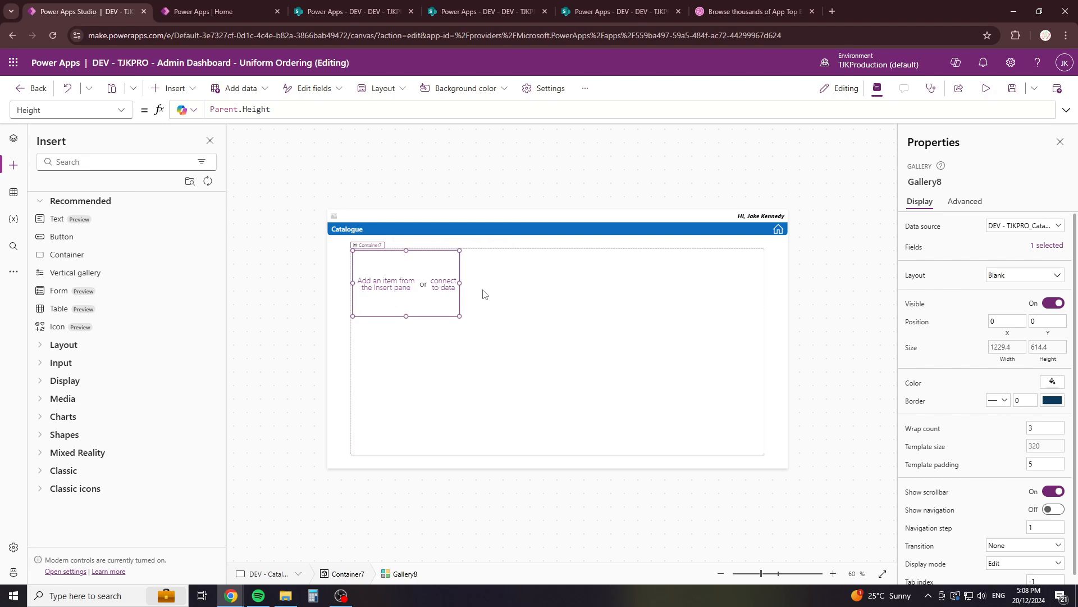
Step: Set the gallery's TemplateSize formula to Self.Width/6
click(121, 111)
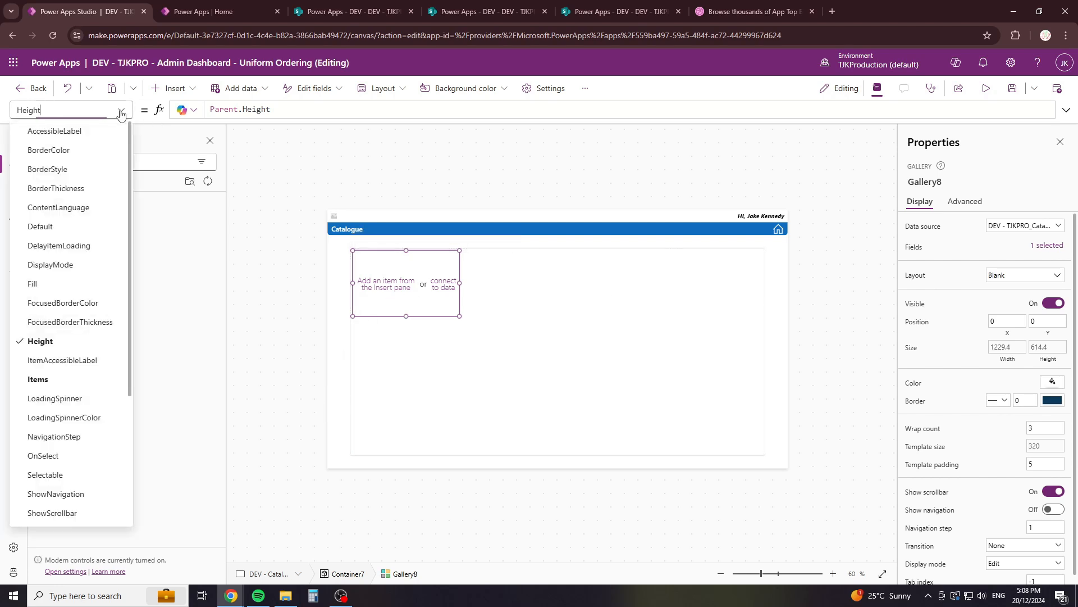
scroll(60, 366, down, 2)
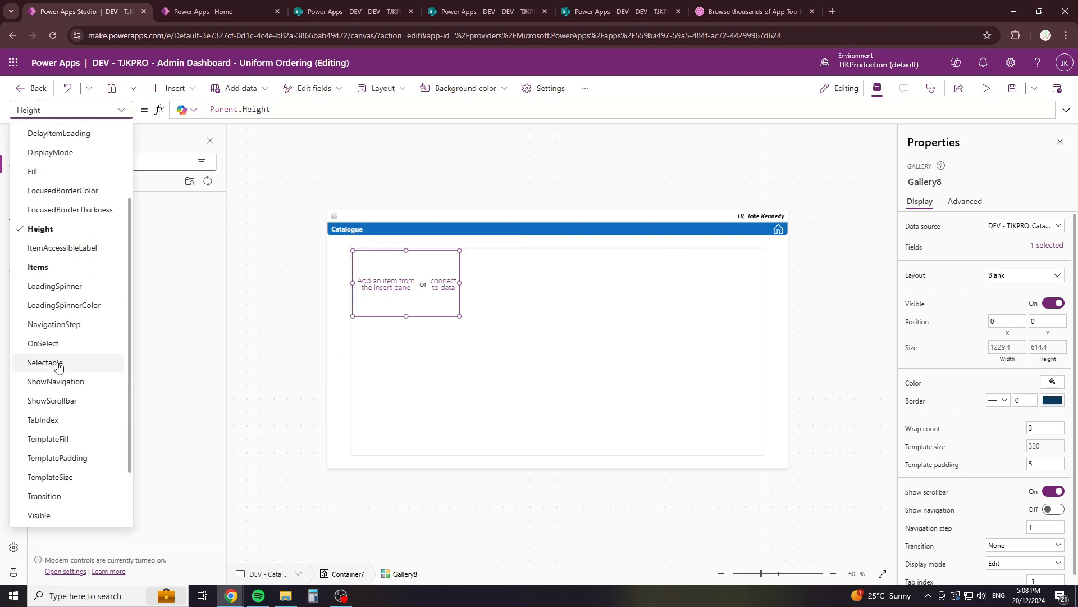
scroll(60, 403, down, 1)
click(71, 402)
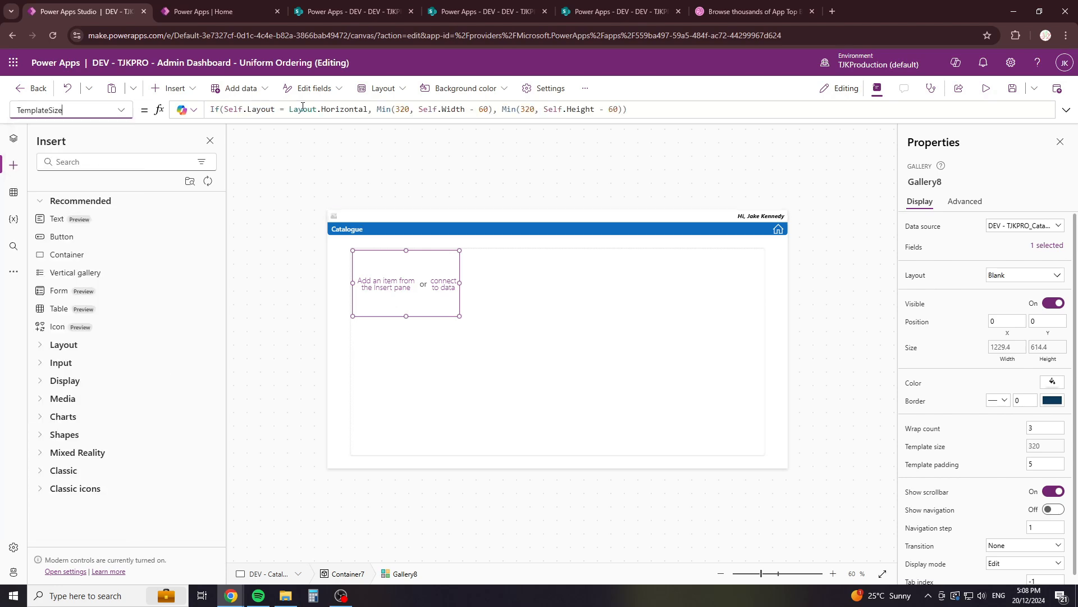
click(307, 109)
text(p)
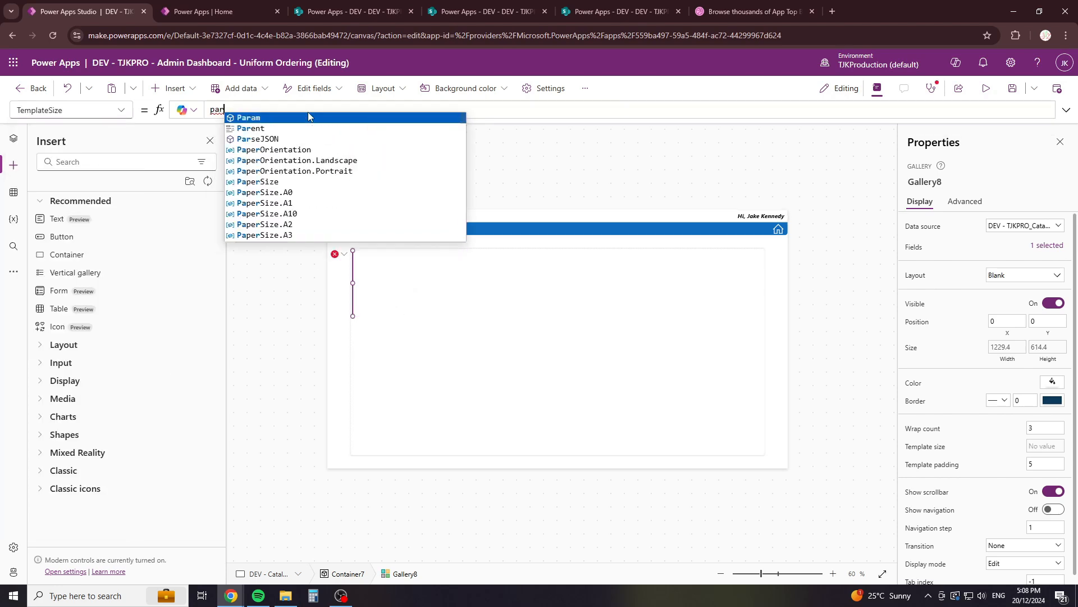
key(BackSpace)
text(Self.)
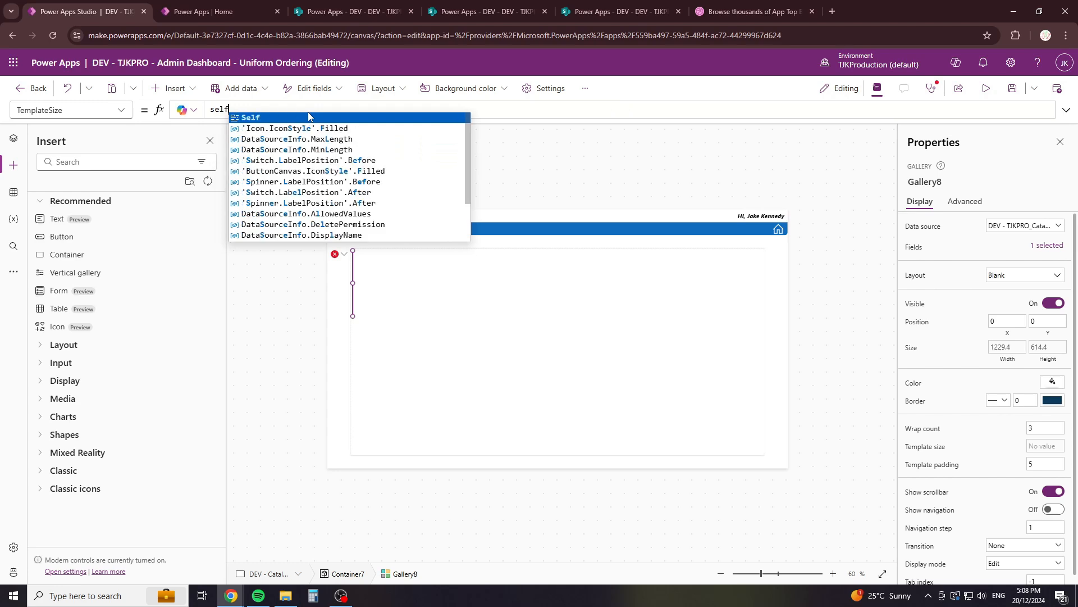
text(Width)
key(Tab)
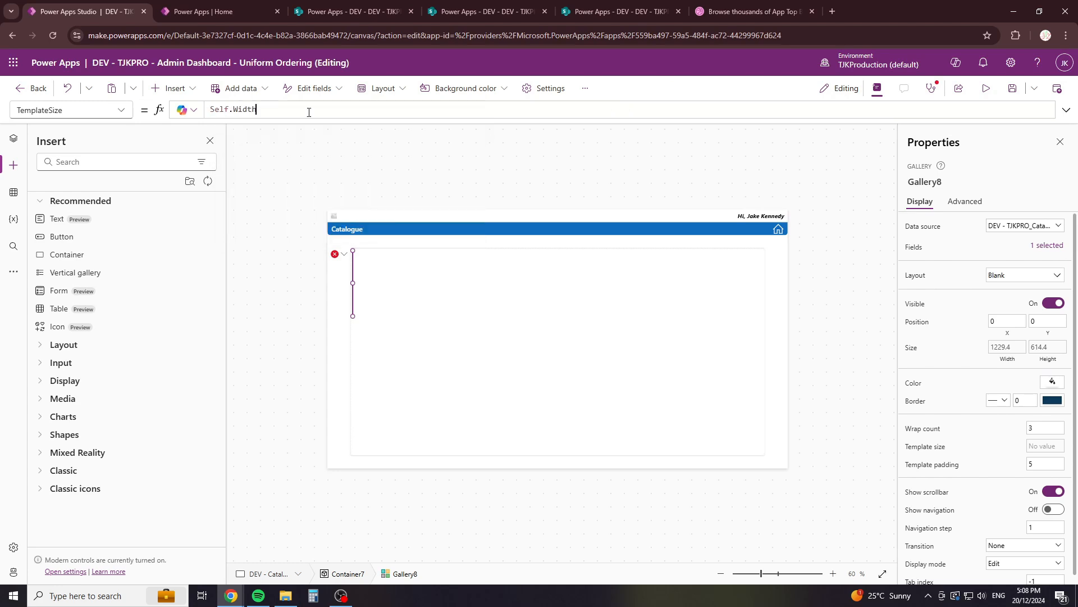
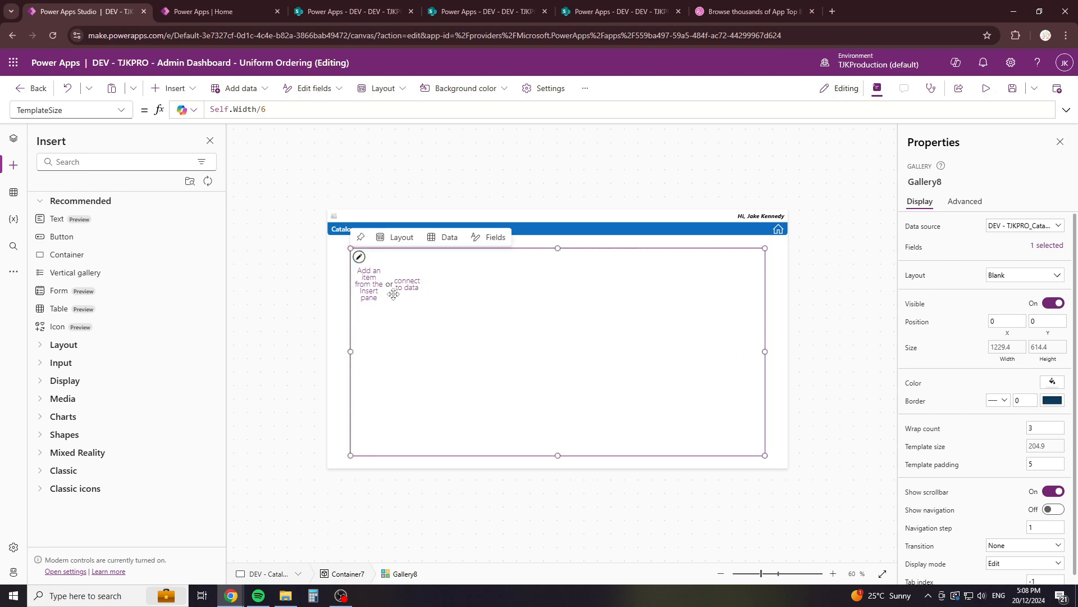
Step: Open the Items formula of the catalogue gallery
click(502, 315)
click(124, 108)
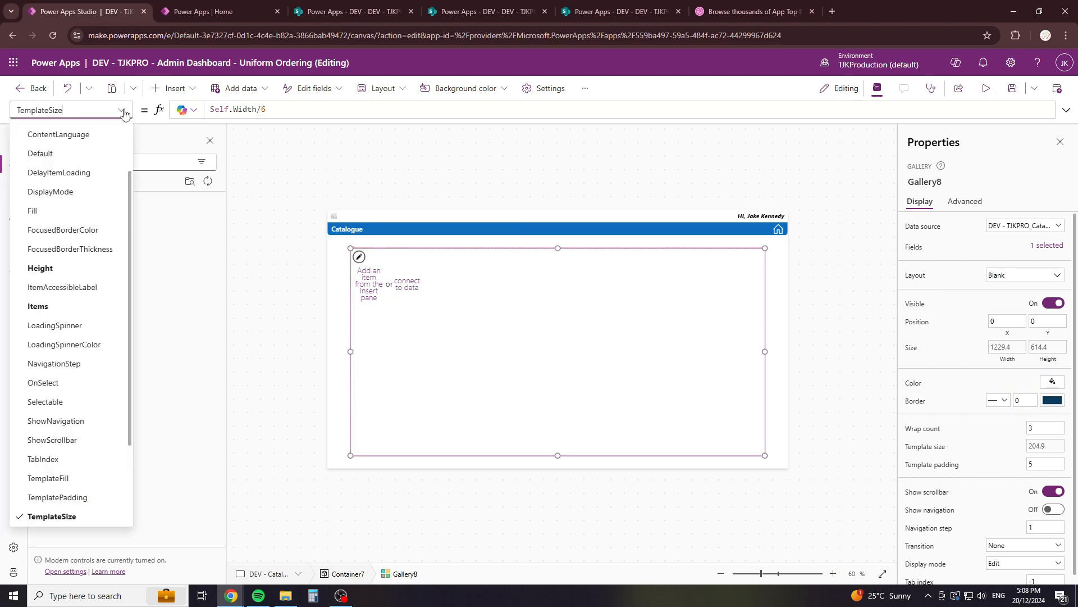
click(56, 309)
click(302, 113)
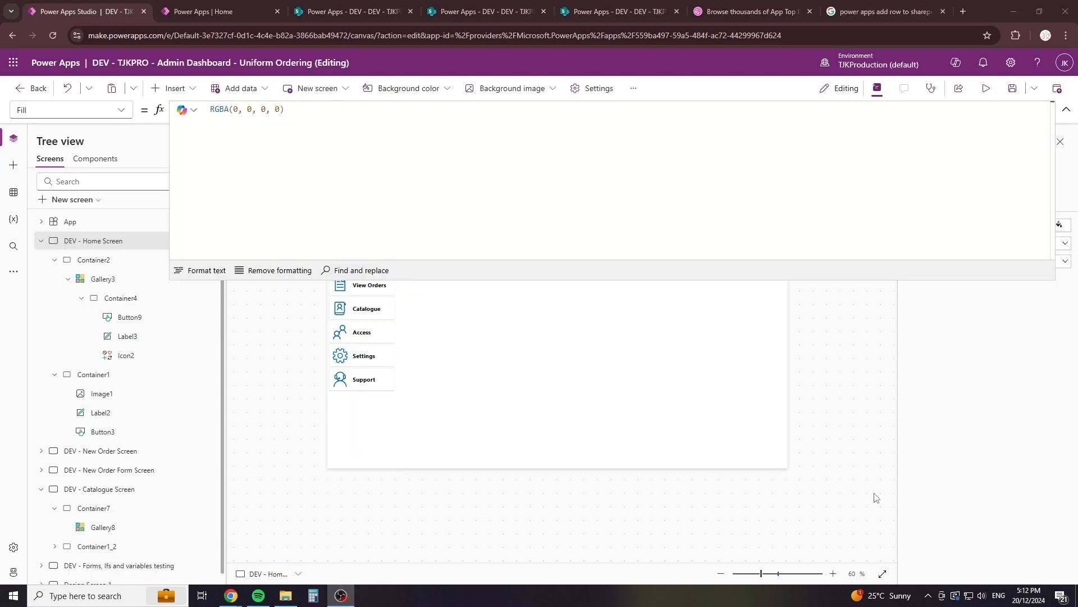
Step: Open the OnSelect formula of the button inside the navigation gallery on DEV - Home Screen in an enlarged formula editor
drag(452, 240, 452, 119)
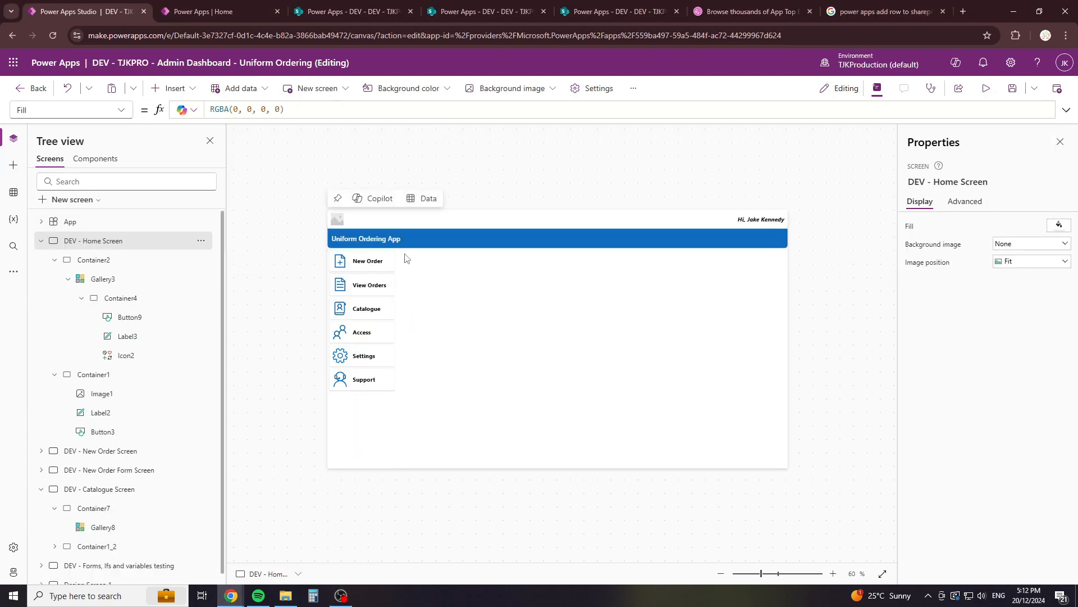
click(386, 317)
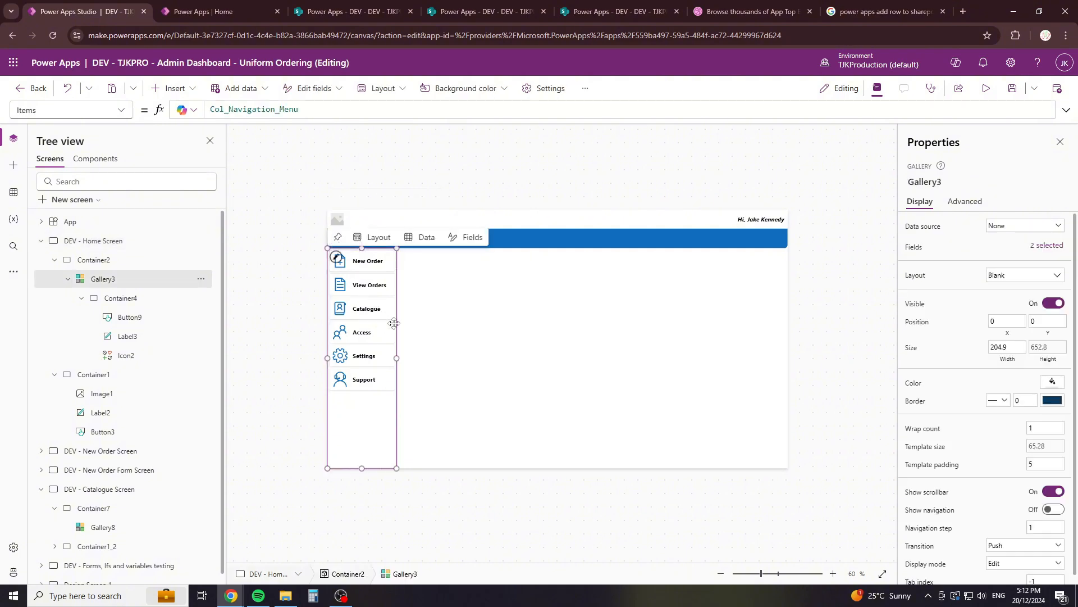
click(365, 261)
drag(386, 119, 359, 365)
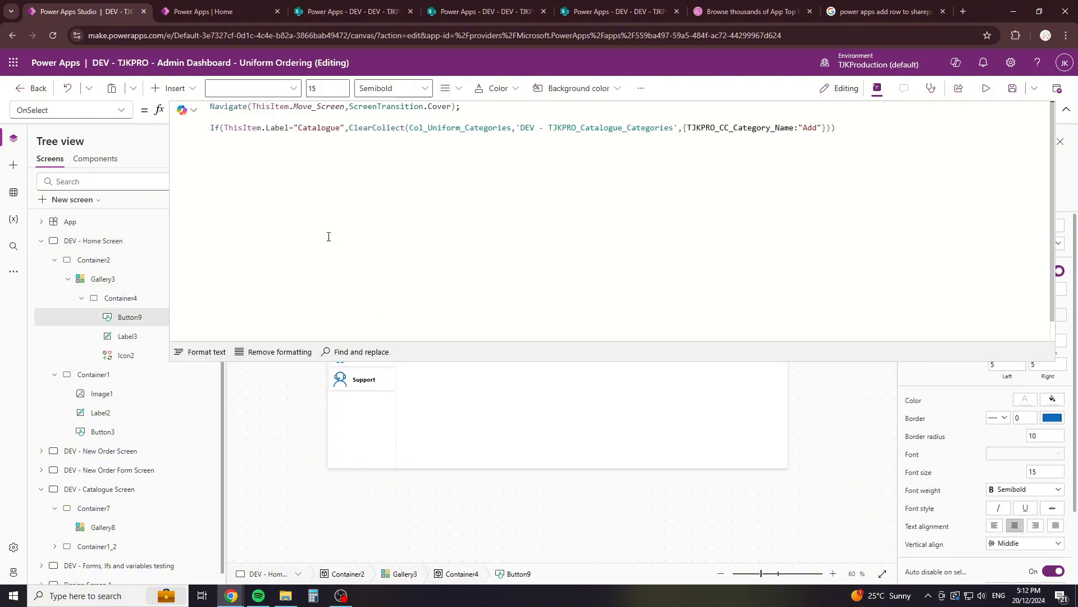
Step: Examine the OnSelect formula's Catalogue condition, its ClearCollect into Col_Uniform_Categories, the SharePoint source and the extra "Add" category record
double_click(360, 128)
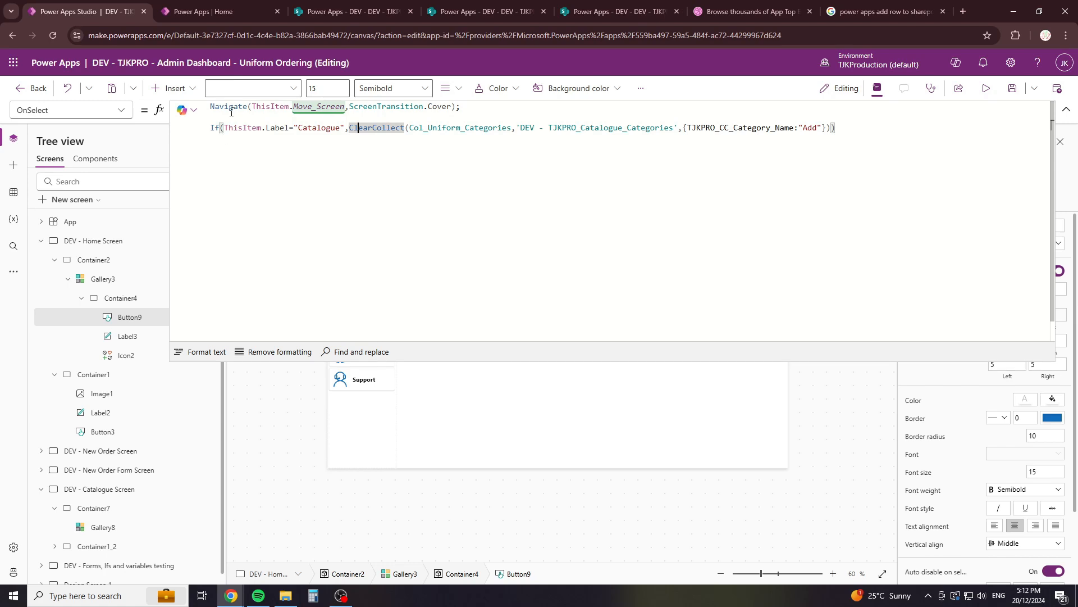
click(214, 119)
drag(212, 124, 343, 128)
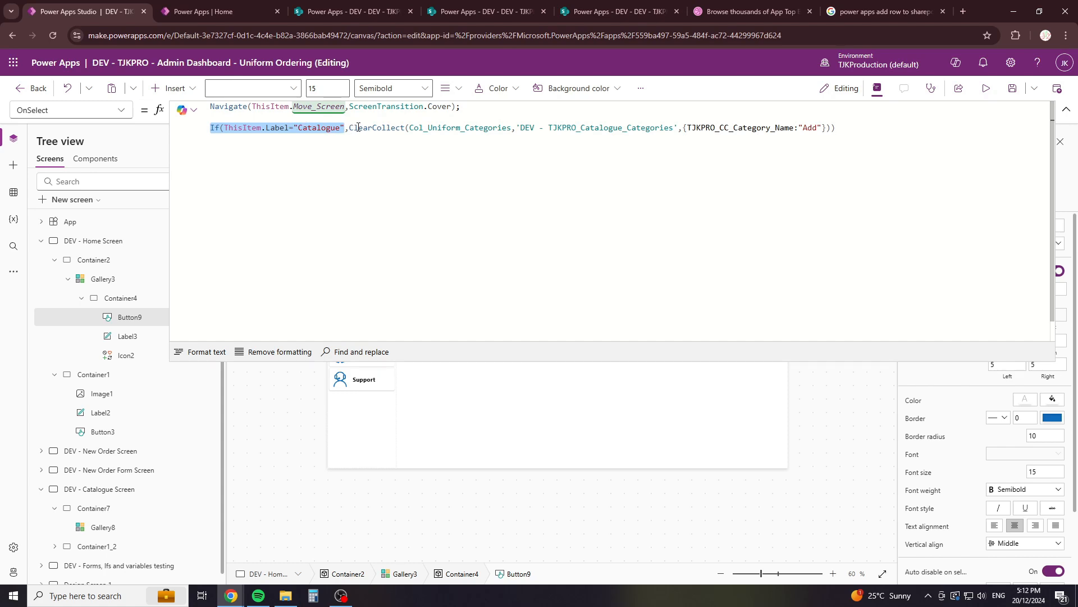
drag(349, 128, 510, 127)
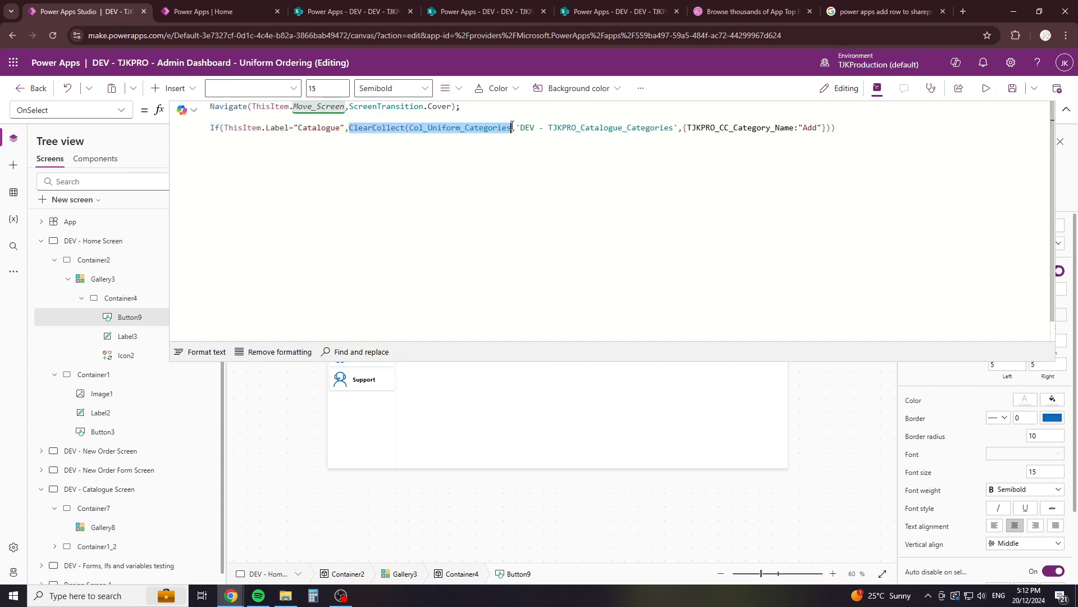
drag(406, 129, 681, 128)
click(523, 128)
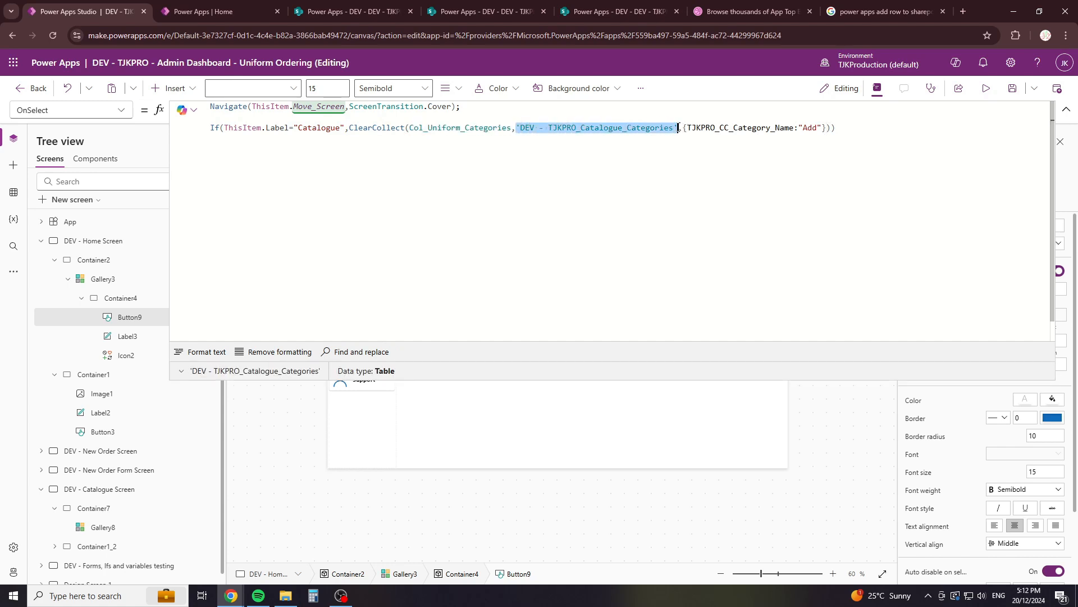
click(679, 128)
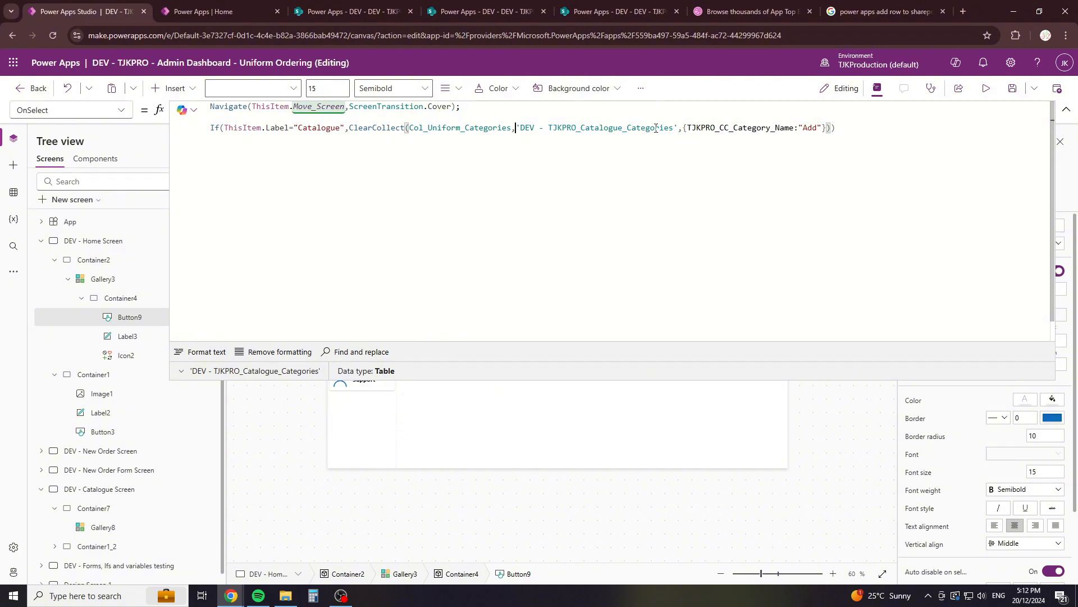
double_click(686, 127)
drag(683, 127, 827, 128)
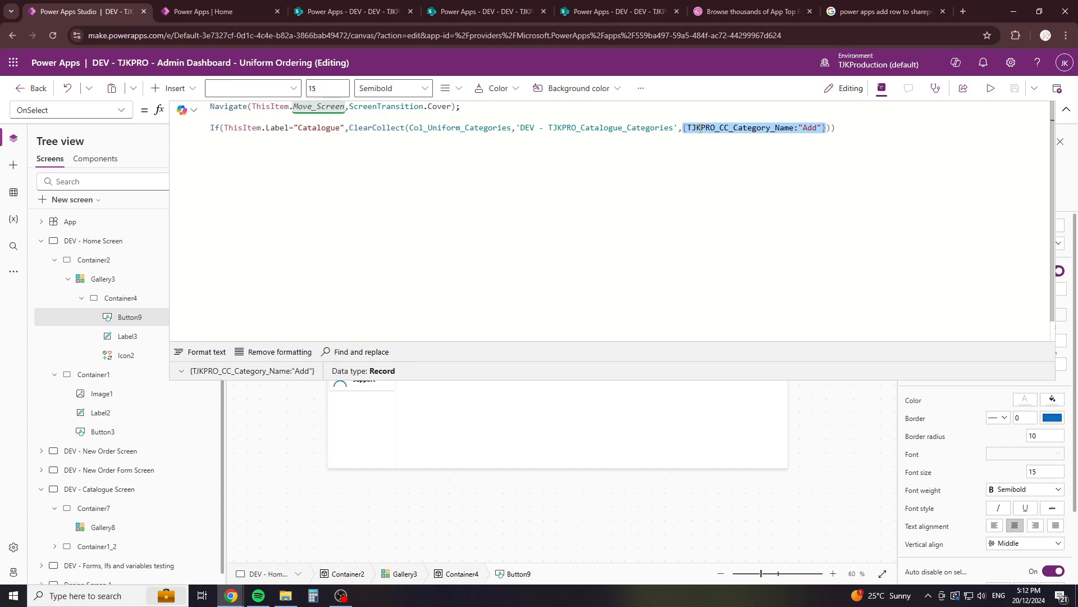
click(814, 128)
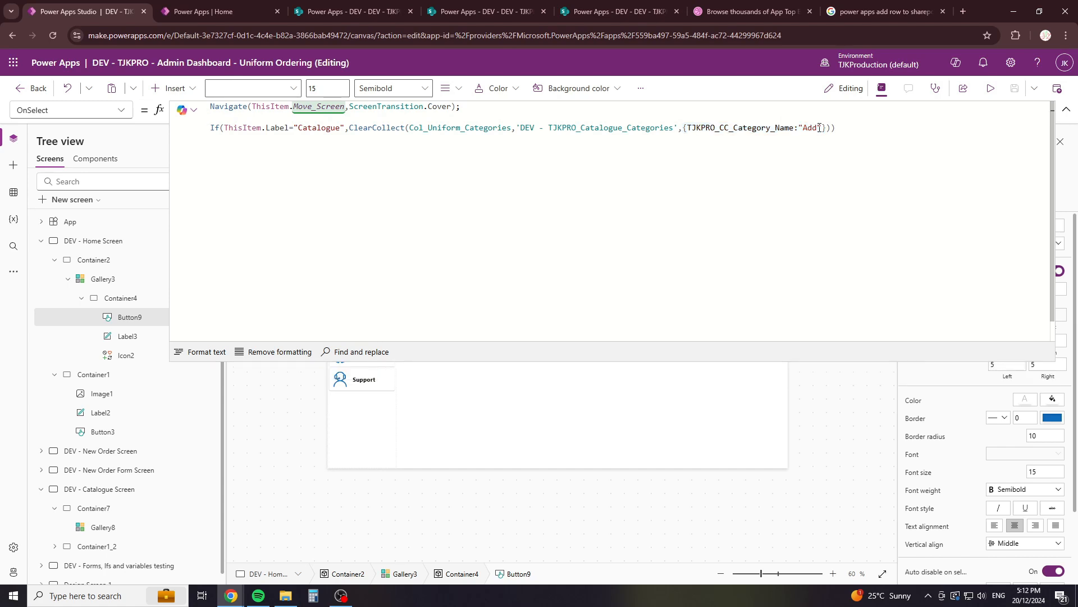
double_click(814, 128)
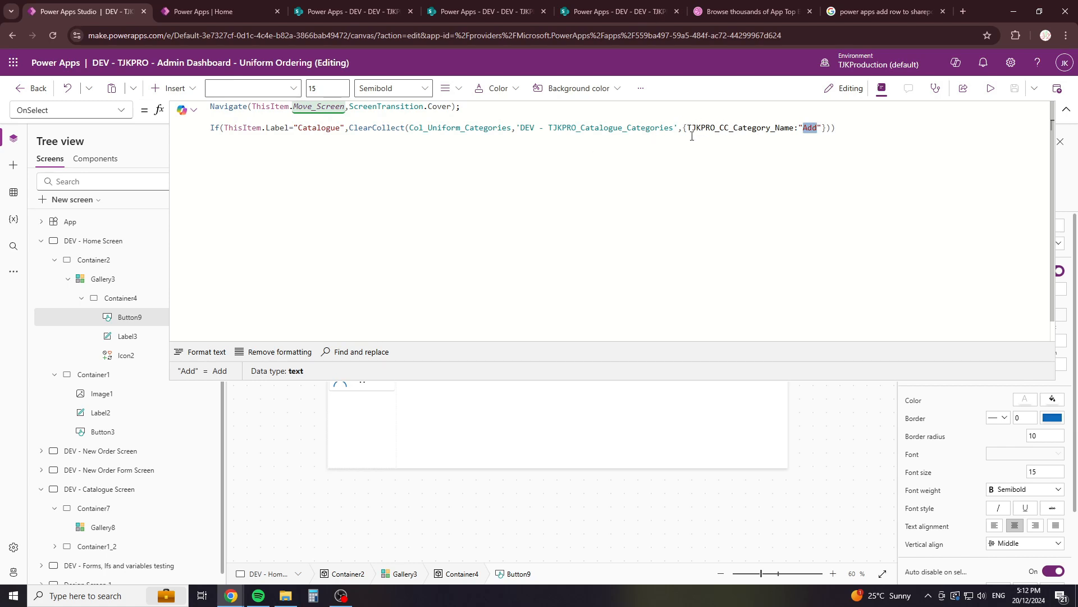
click(652, 129)
Step: Start a ShowColumns( call directly before 'DEV - TJKPRO_Catalogue_Categories' in the ClearCollect part of the OnSelect formula
click(679, 128)
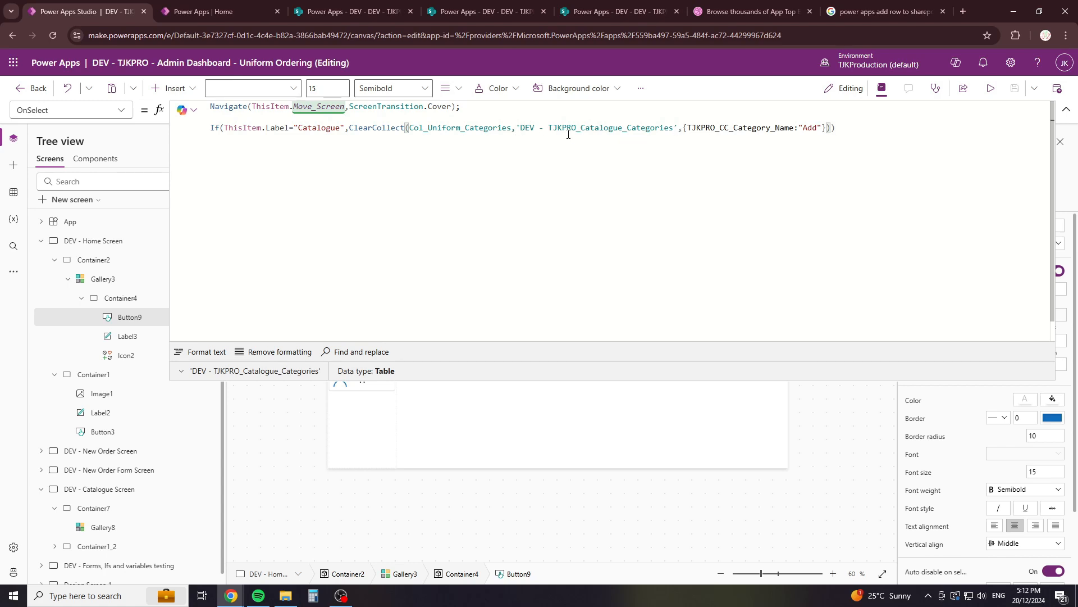
text(Show)
key(Tab)
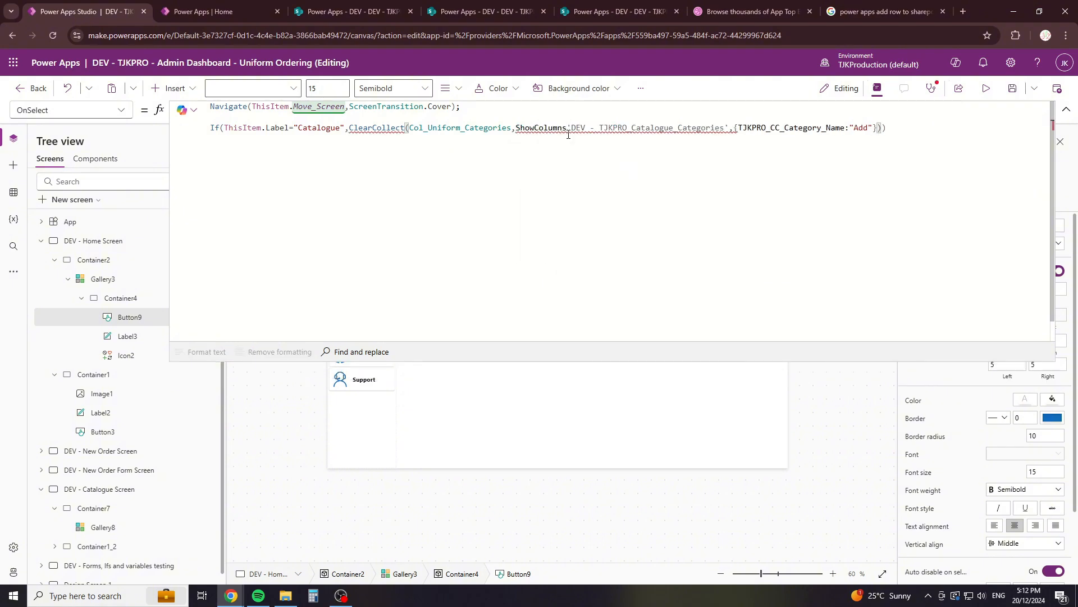
text(()
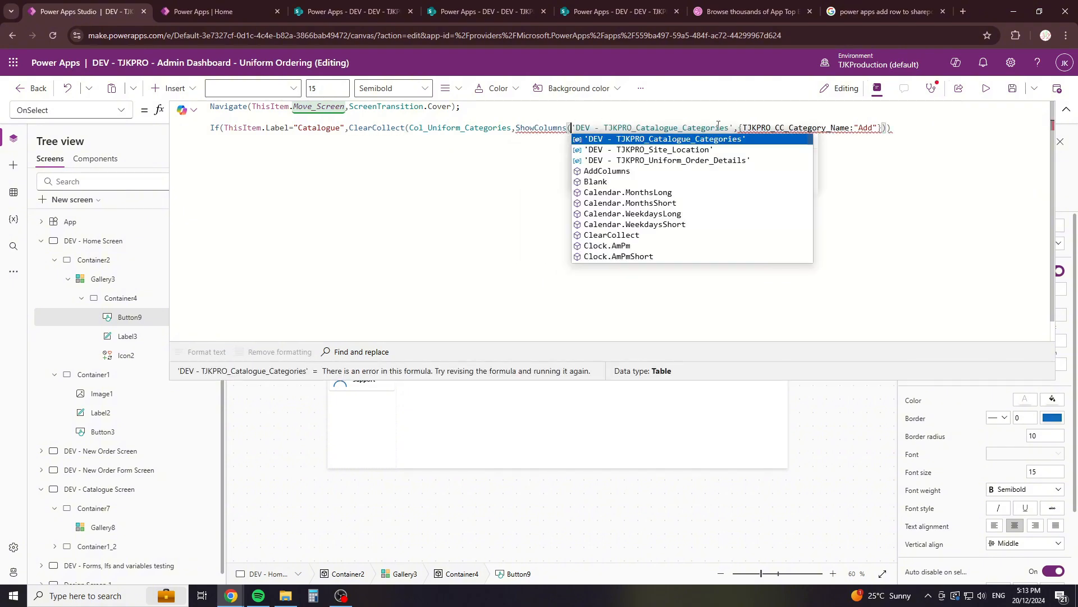
Step: Complete the ShowColumns call in the menu button's OnSelect formula so it keeps only TJKPRO_CC_Category_Name, closing it before the "Add" record
click(733, 128)
text())
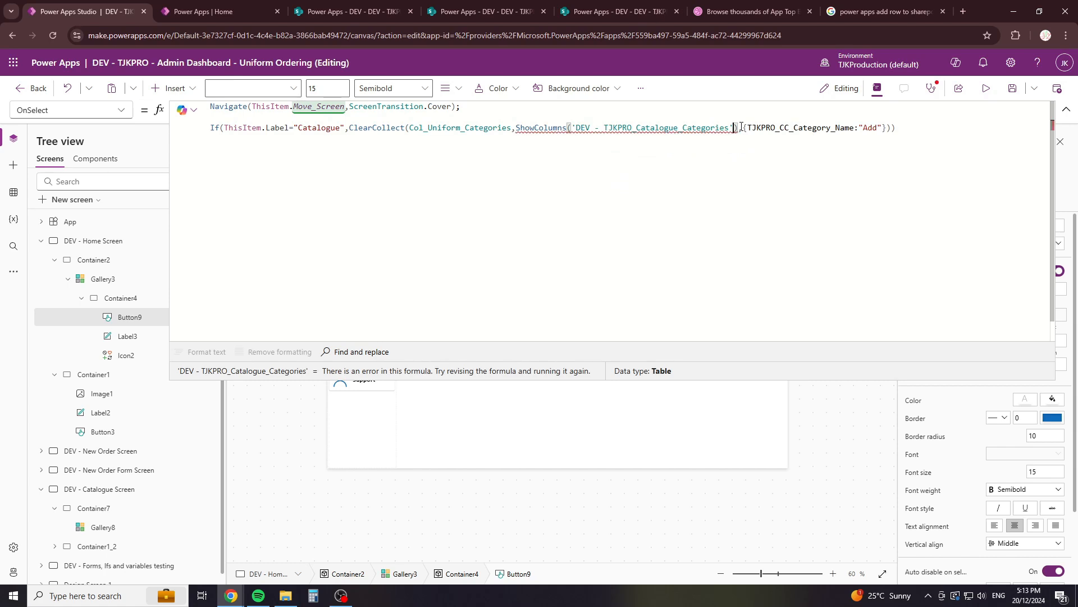
text(,)
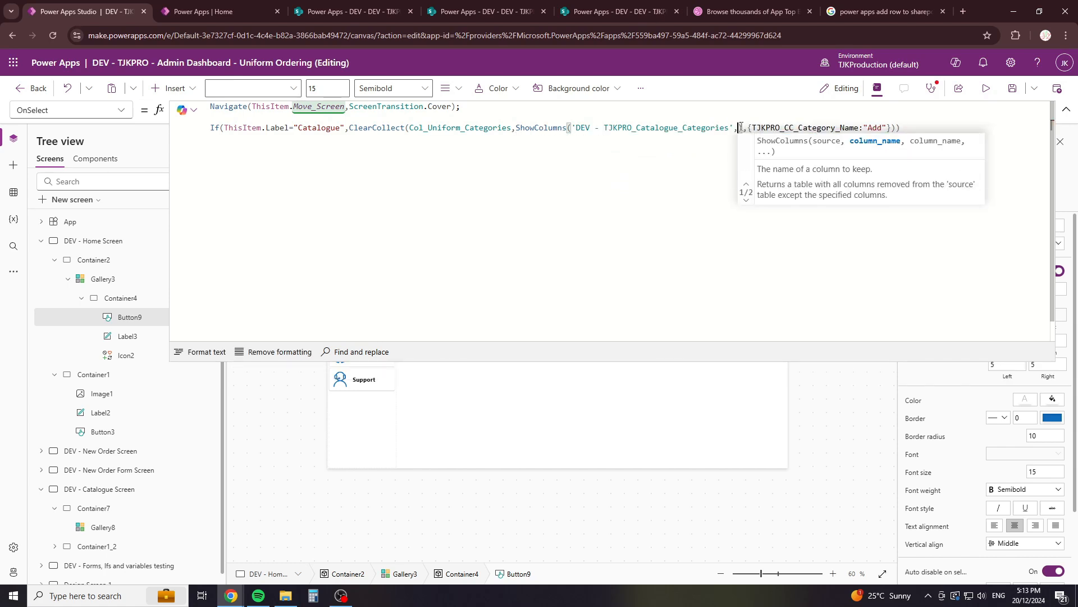
text(cate)
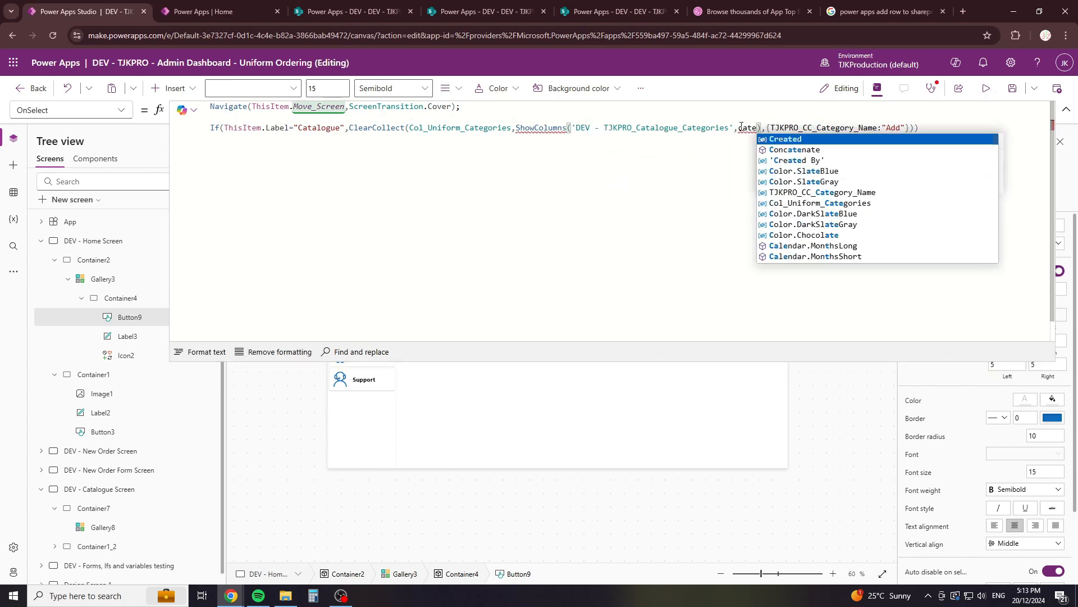
key(Down)
key(Down)
key(Down)
key(Down)
key(Down)
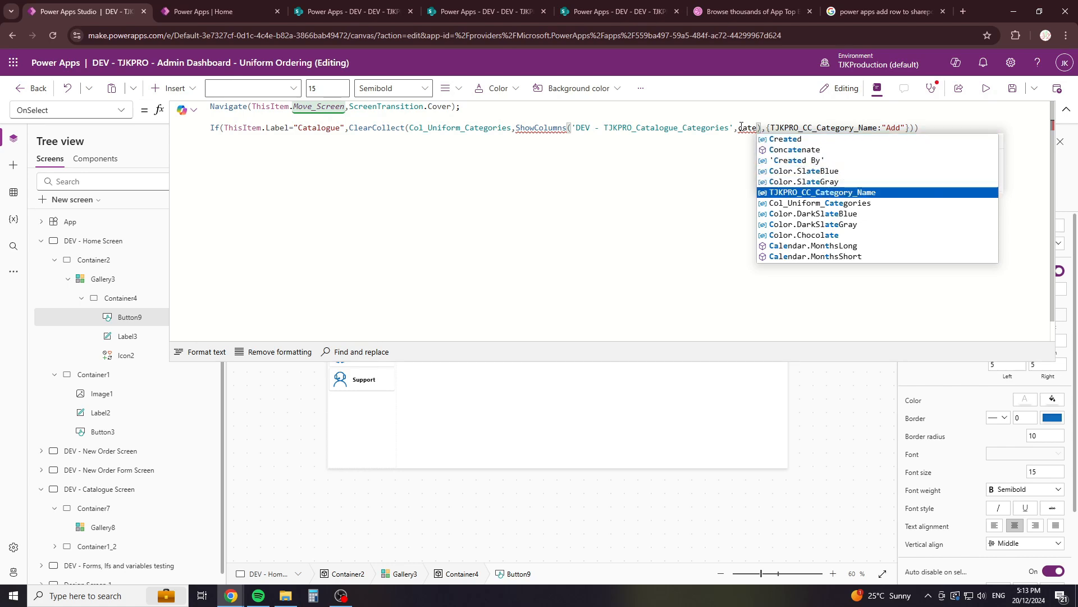
key(Tab)
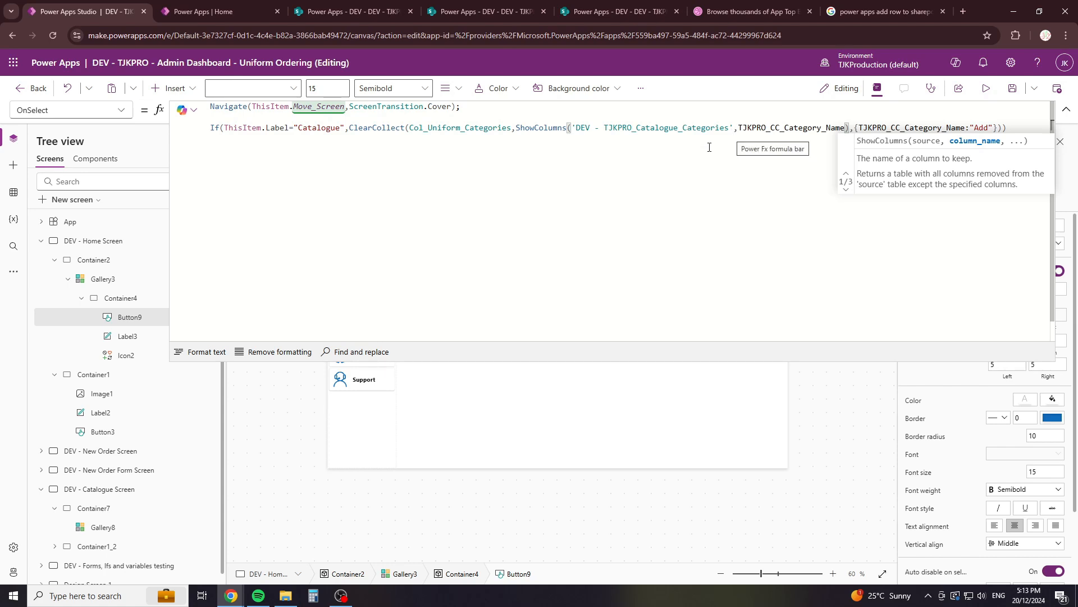
drag(414, 361, 397, 120)
Step: In the App's OnStart formula, replace the Catalogue entry's blank Move_Screen value with 'DEV - Catalogue Screen'
click(70, 221)
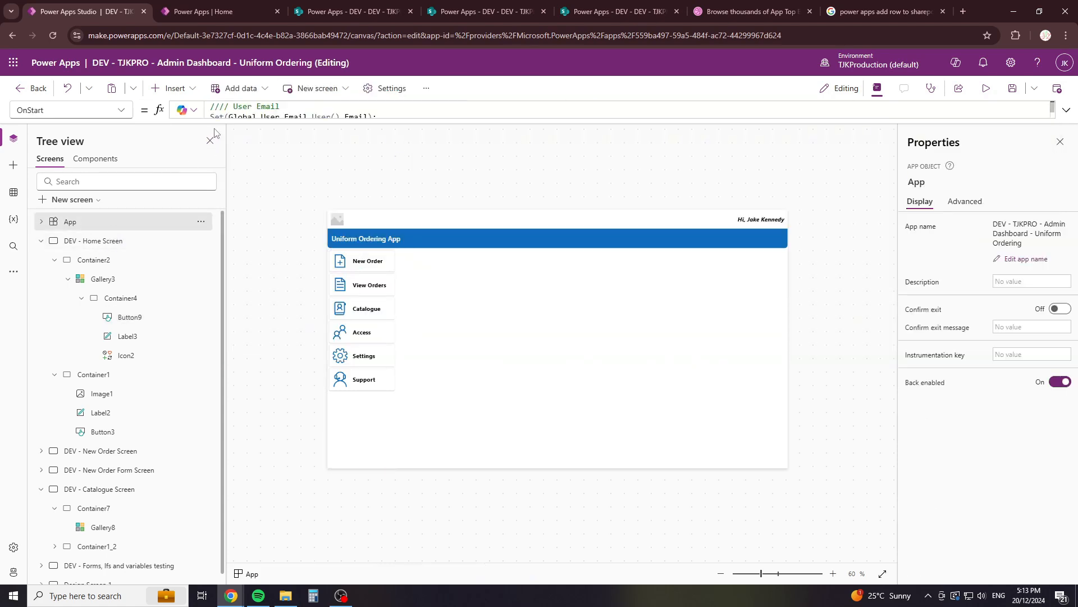
drag(239, 117, 289, 374)
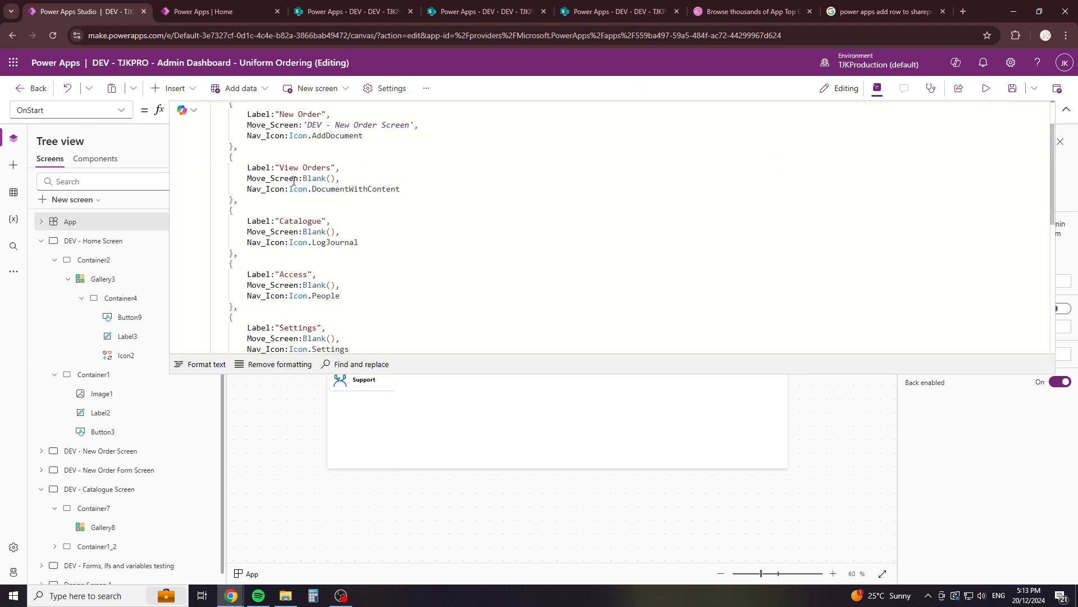
click(330, 231)
key(BackSpace)
key(BackSpace)
key(BackSpace)
key(BackSpace)
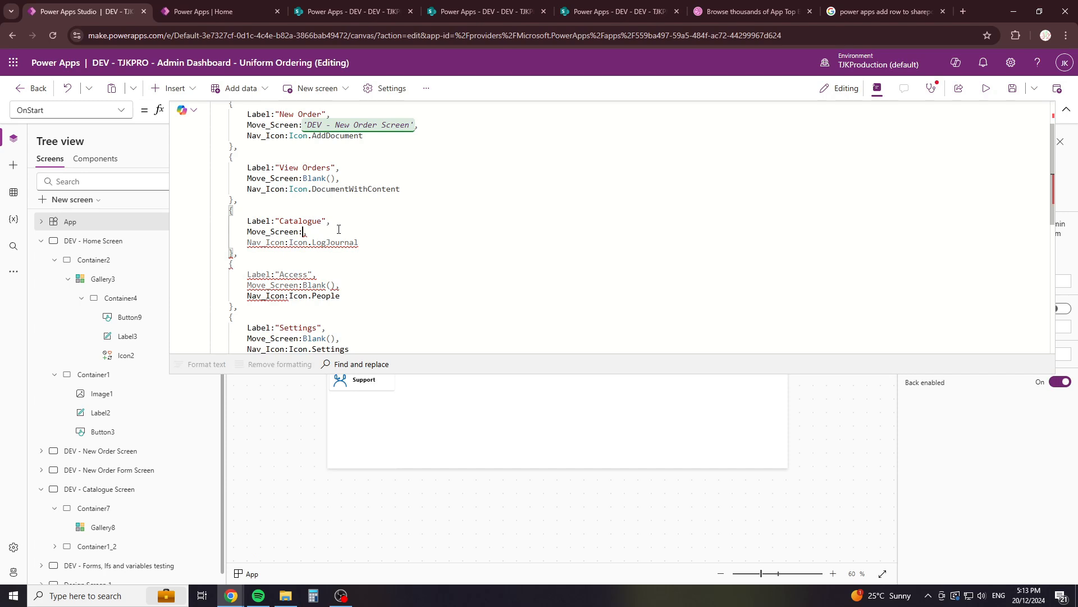
text(dev)
key(Down)
key(Down)
key(Down)
key(Down)
key(Down)
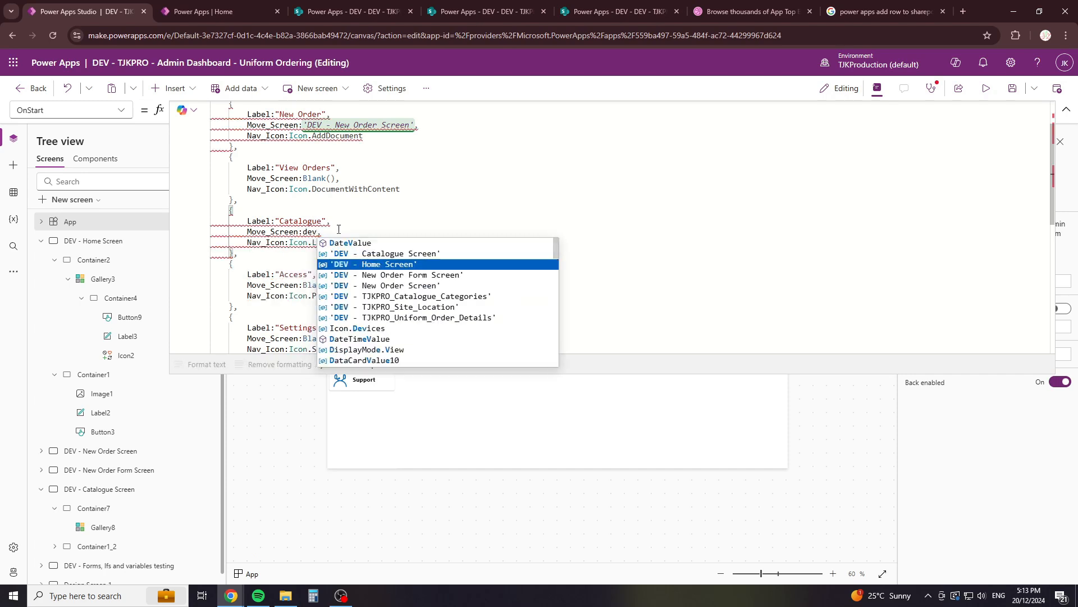
key(Up)
key(Up)
key(Up)
key(Up)
key(Return)
Step: Preview the app from the home screen and return to the editor, dismissing the testing tip
click(986, 88)
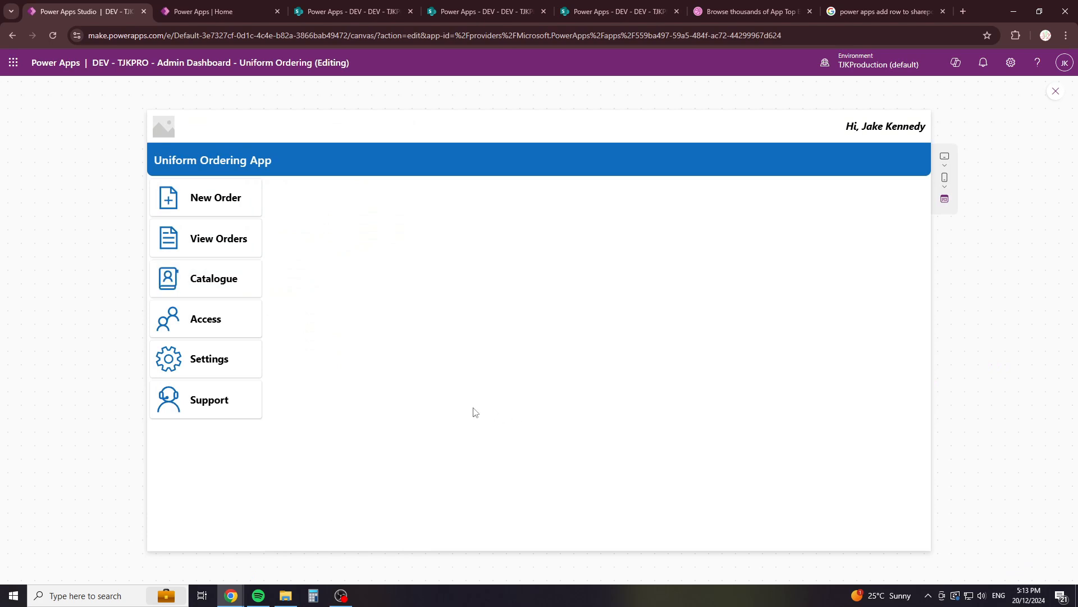
click(1056, 91)
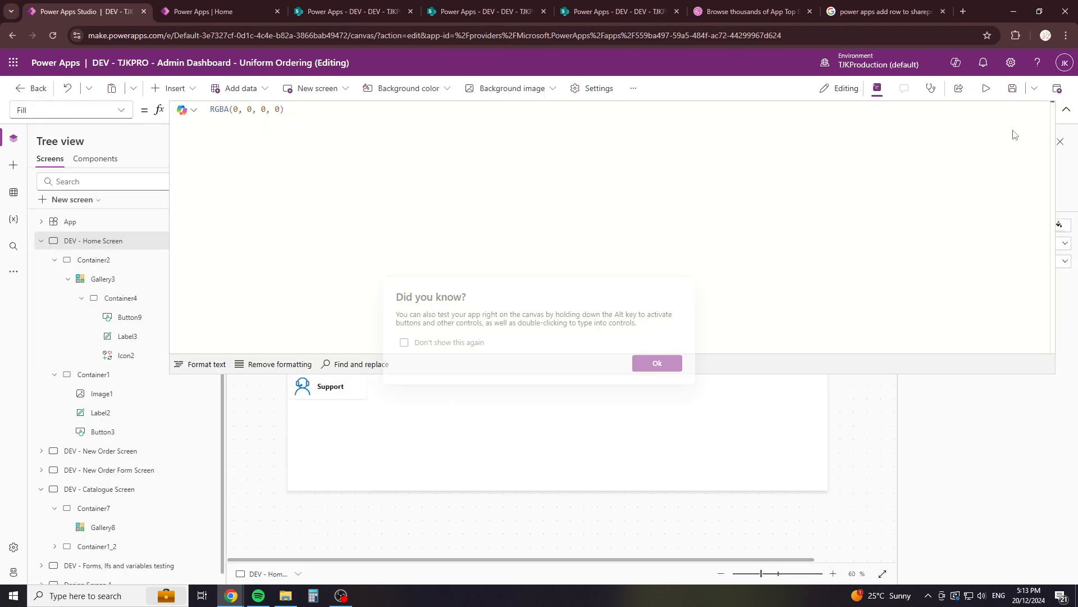
click(677, 366)
drag(714, 373, 655, 154)
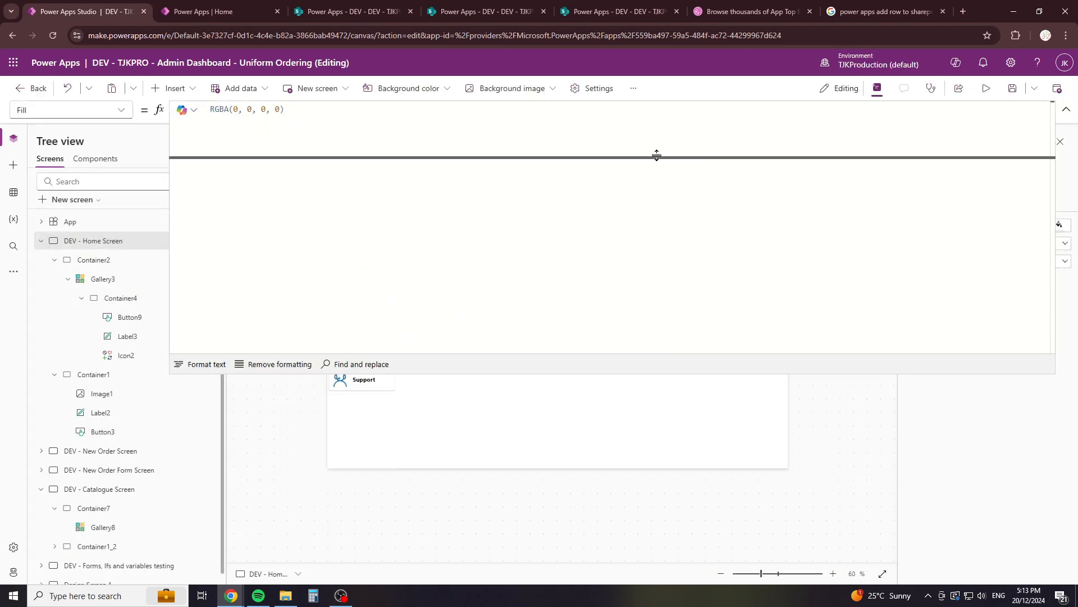
Step: Run the App's OnStart and activate the Catalogue entry in the home screen's navigation menu
click(144, 222)
right_click(145, 223)
click(175, 290)
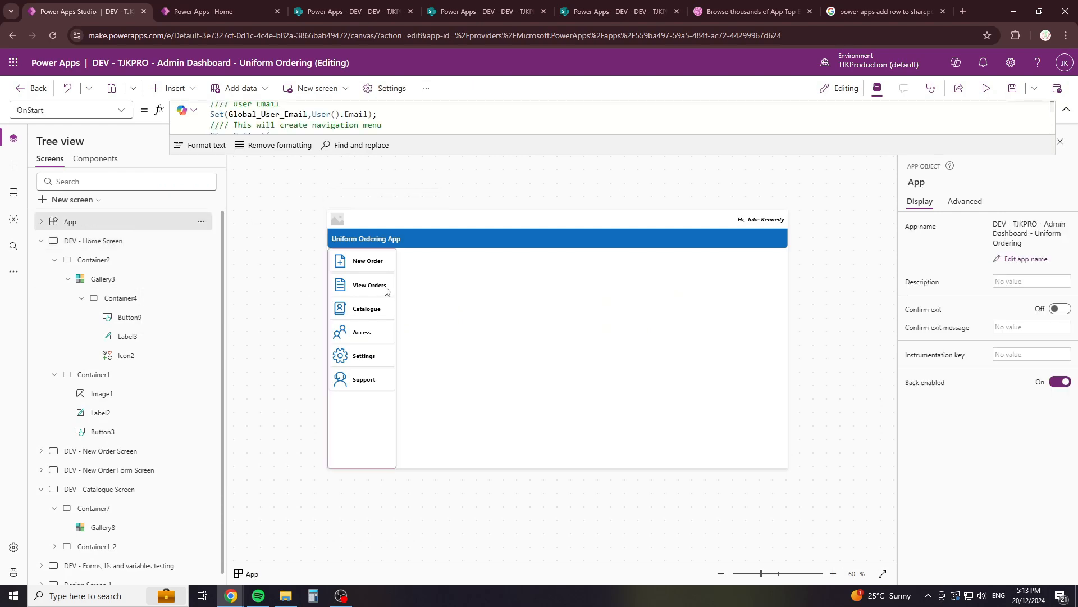
alt+click(367, 308)
Step: Select the catalogue screen's gallery and view the rows of the Col_Uniform_Categories collection
click(483, 368)
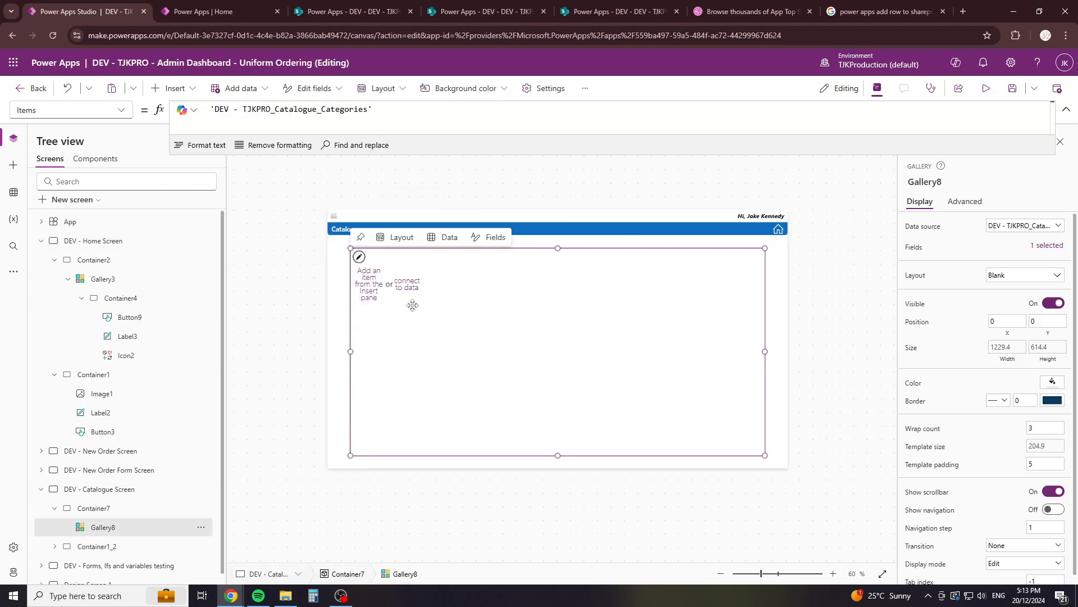
double_click(364, 106)
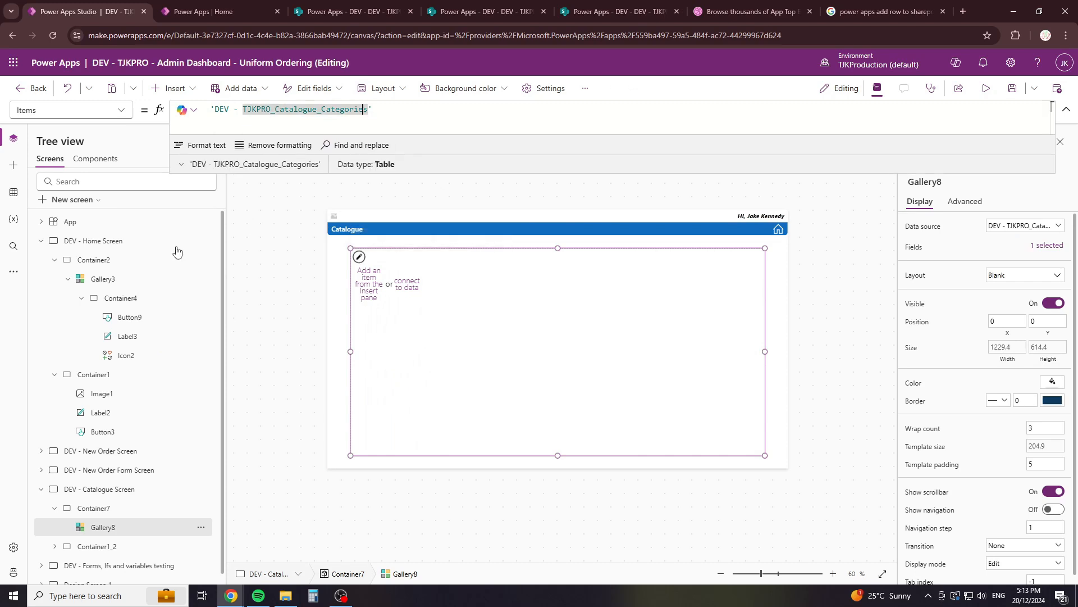
click(14, 218)
click(44, 330)
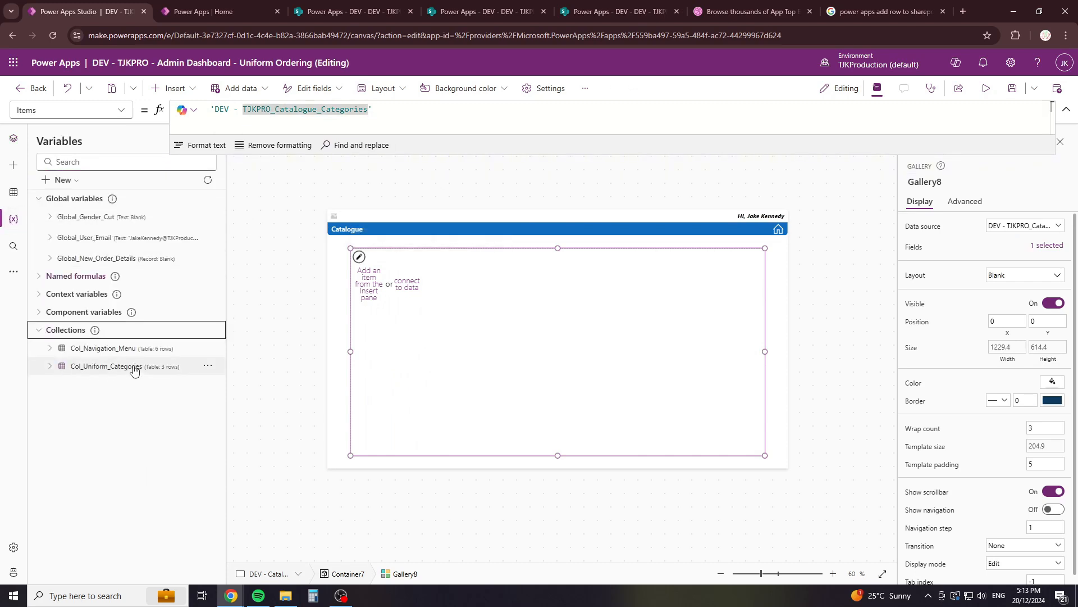
click(207, 368)
click(222, 387)
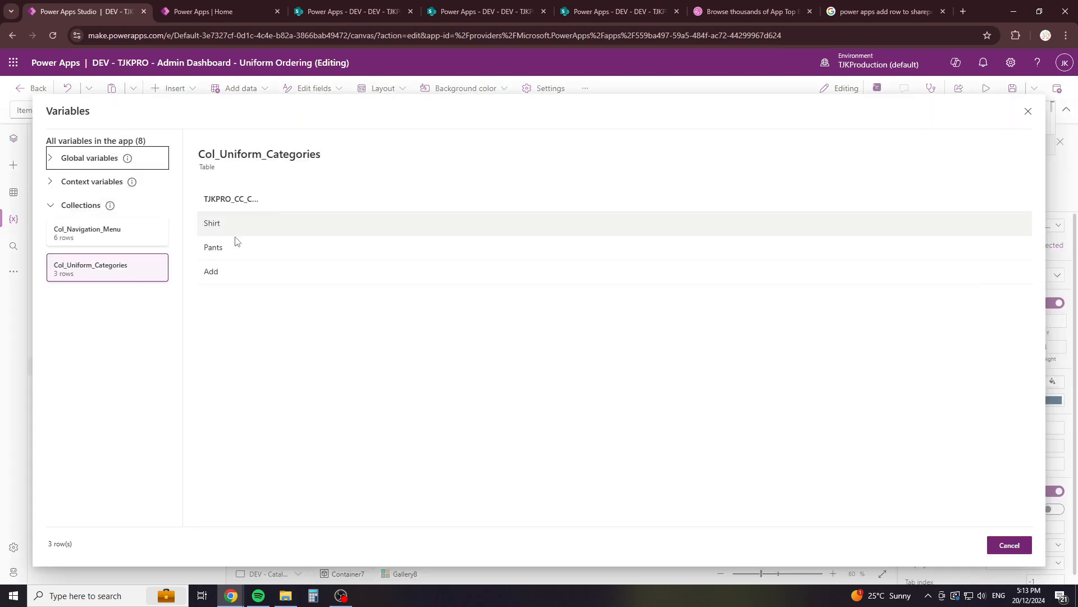
click(1028, 111)
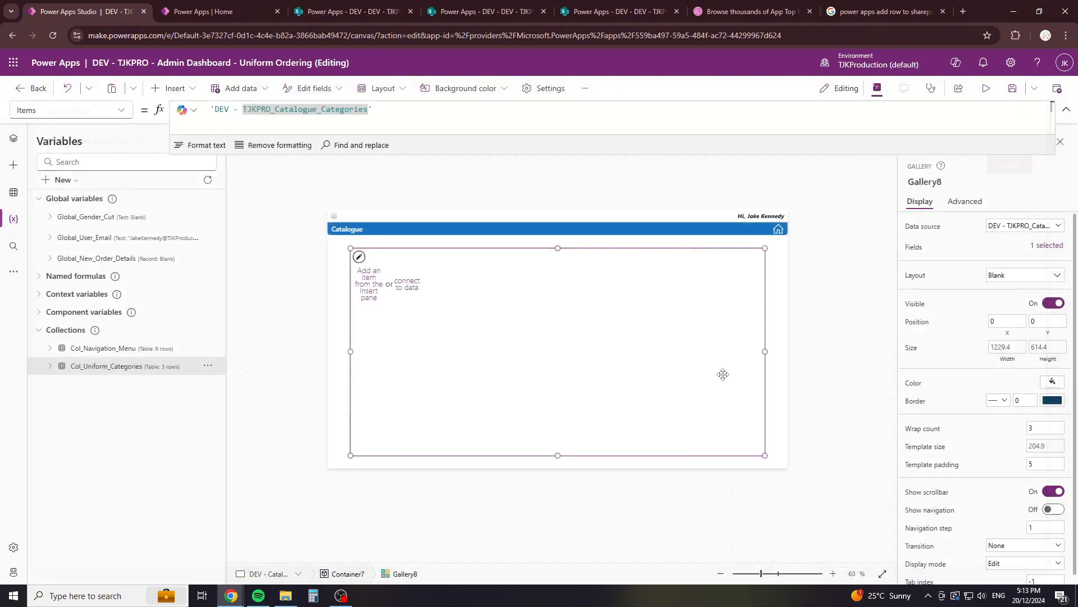
Step: Set the catalogue gallery's Items to Col_Uniform_Categories
click(321, 118)
key(ctrl+a)
text(Col)
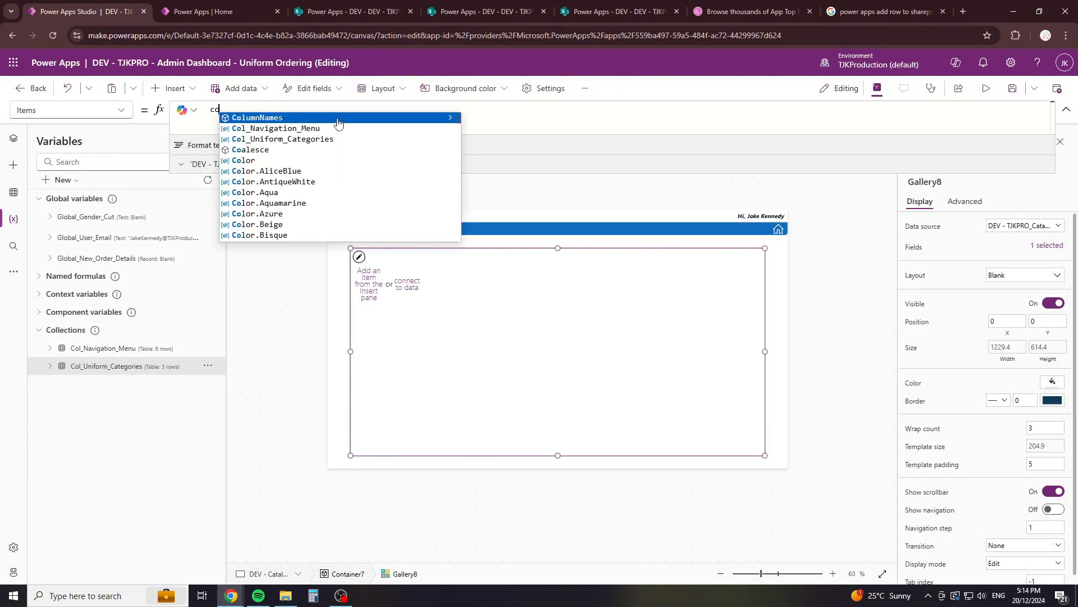
key(Down)
key(Down)
key(Tab)
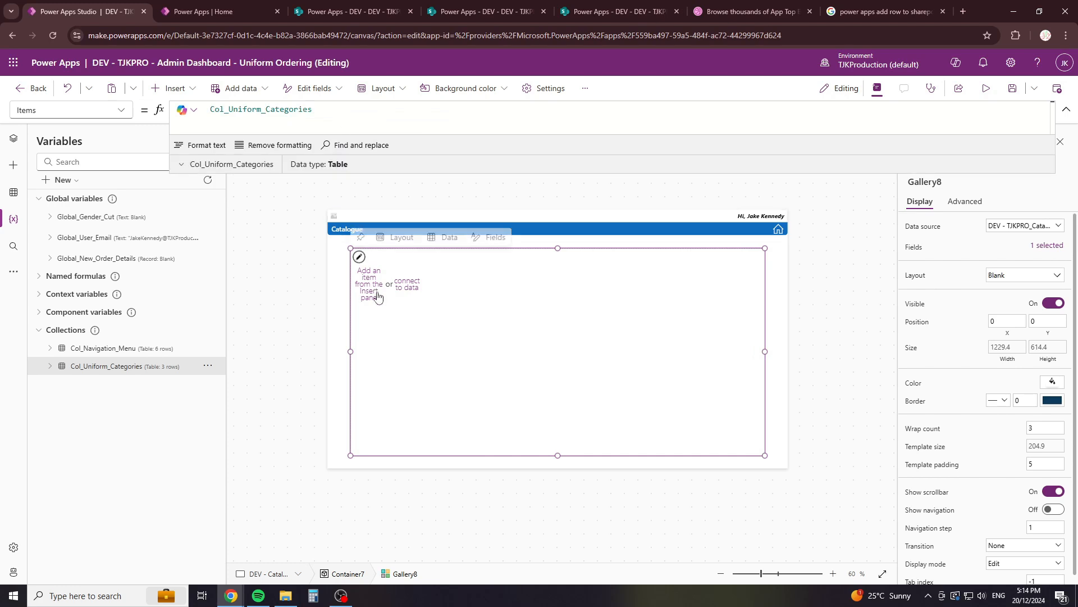
click(172, 88)
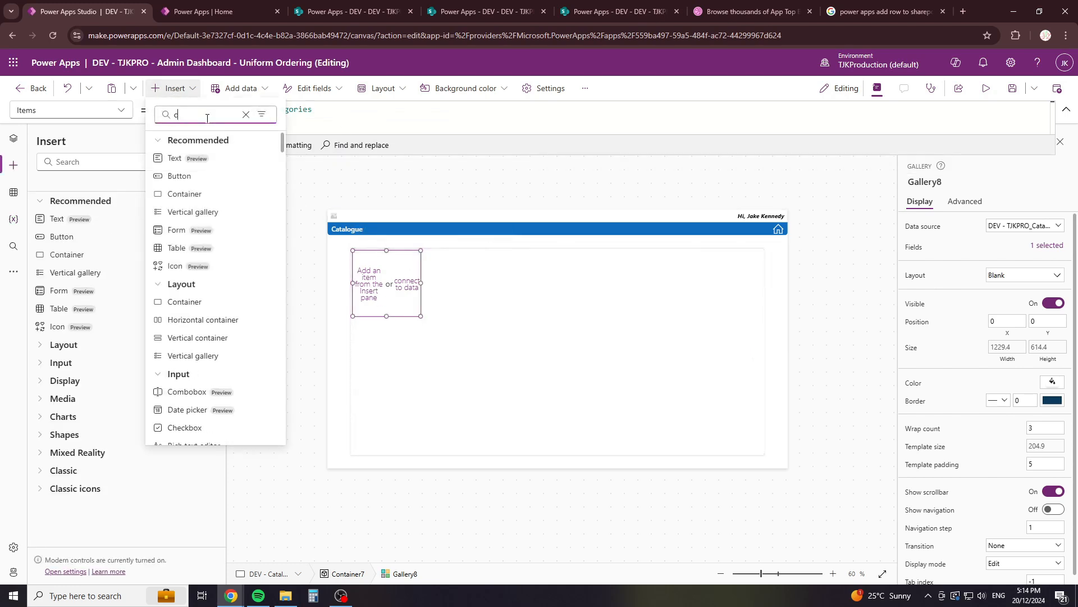
click(12, 141)
click(115, 298)
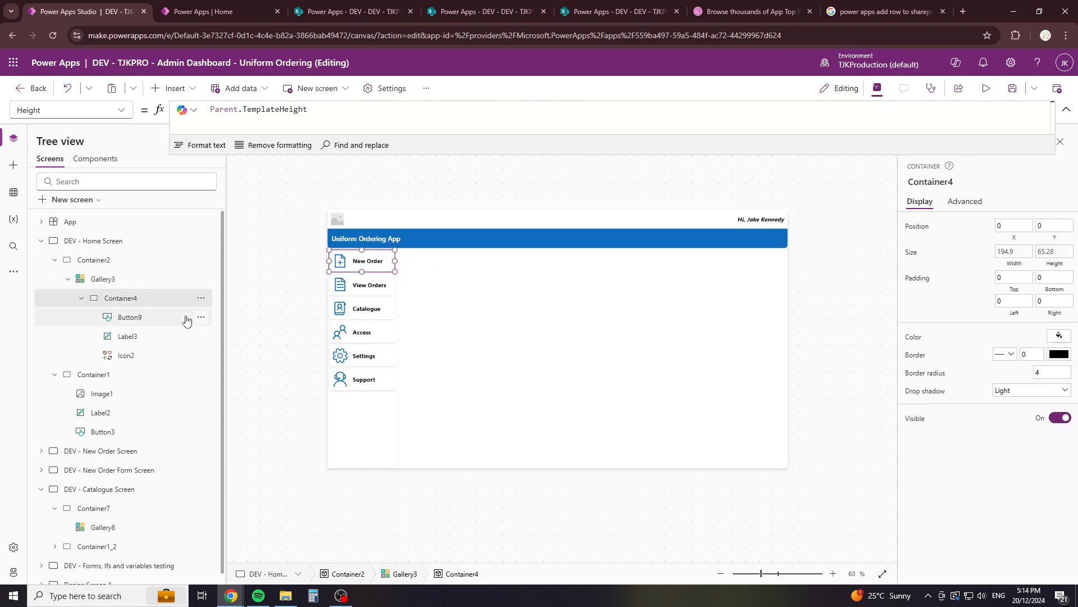
click(14, 218)
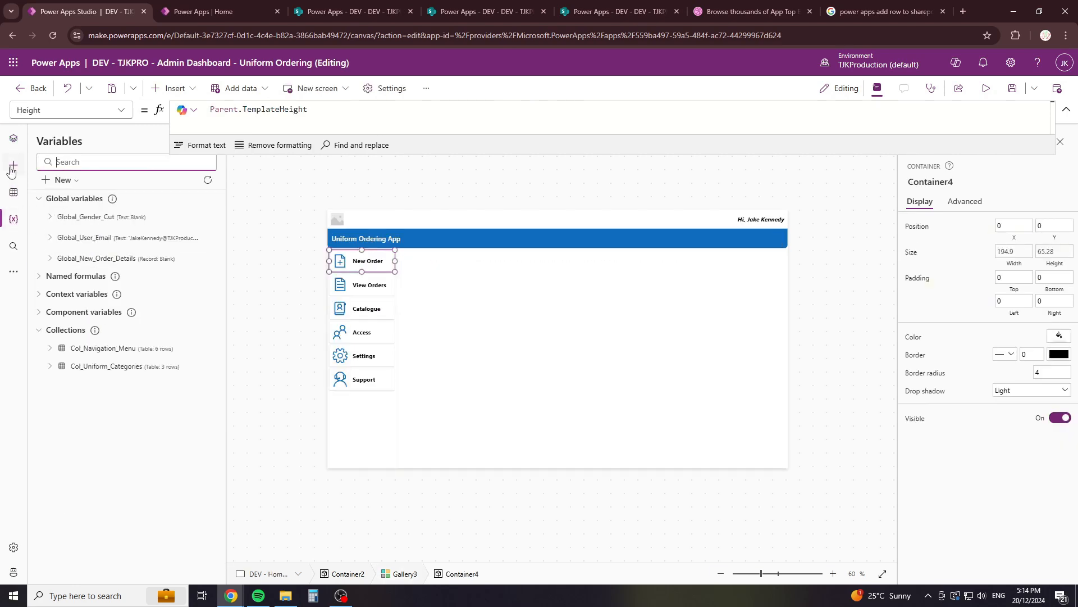
click(14, 138)
alt+click(366, 308)
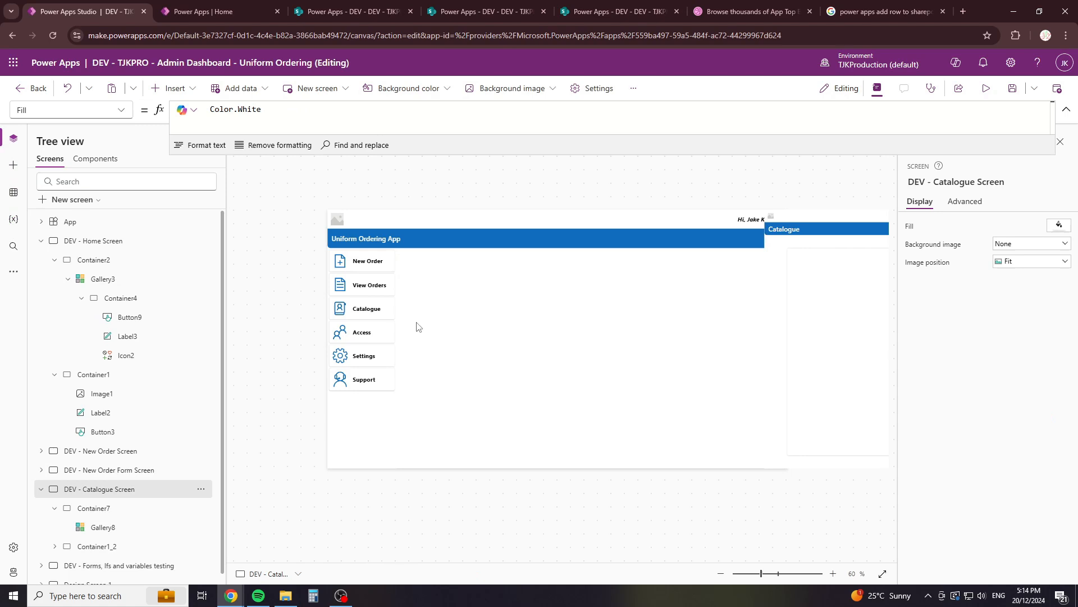
click(489, 319)
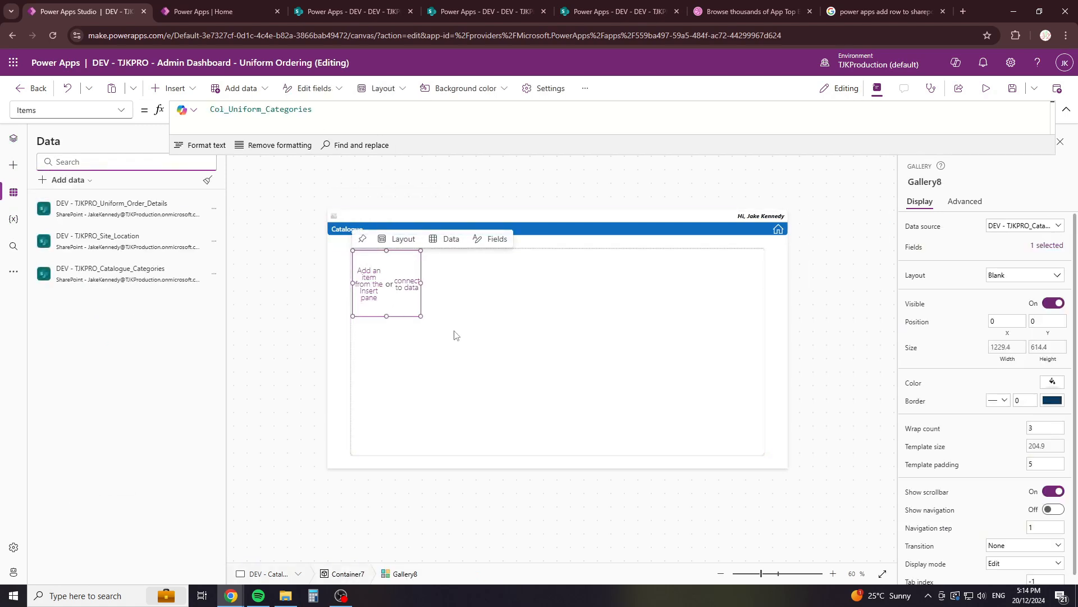
click(403, 303)
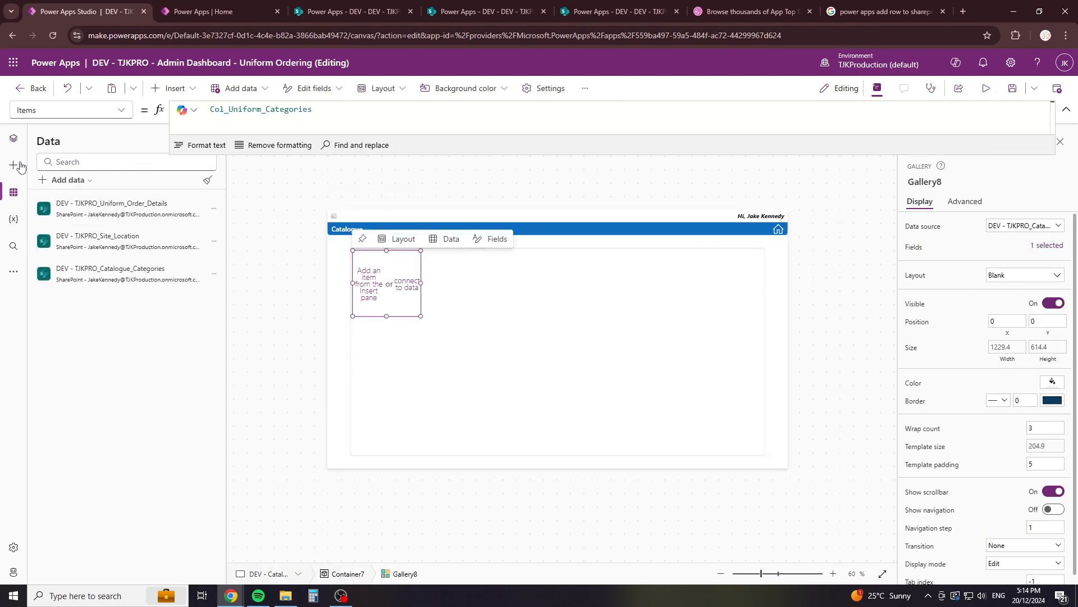
Step: Copy Container4 from the home screen's navigation gallery and paste it into Gallery8 on DEV - Catalogue Screen
click(14, 139)
click(134, 299)
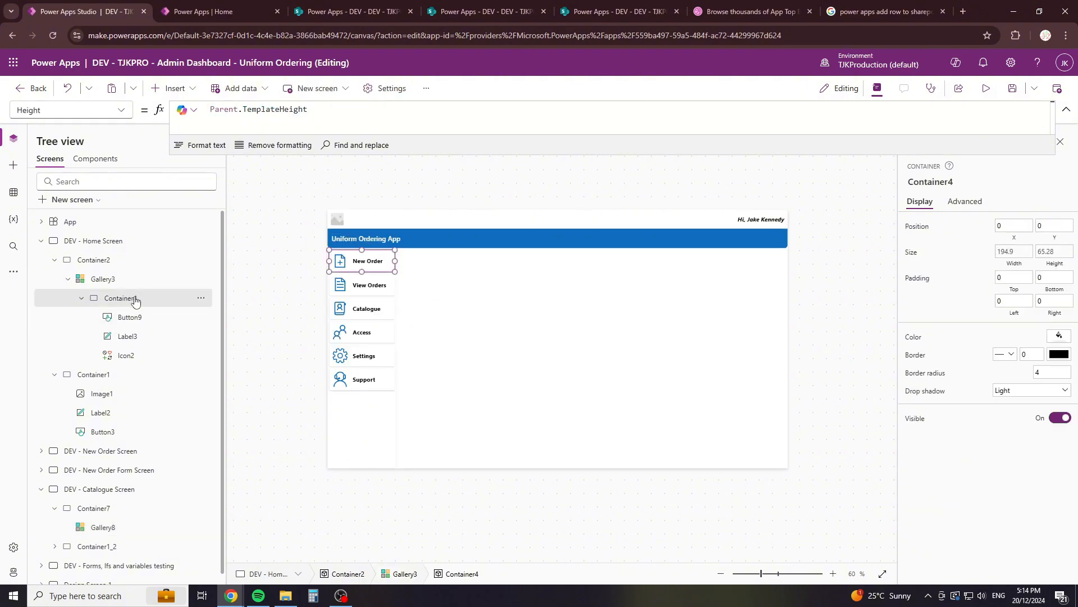
right_click(134, 304)
click(153, 330)
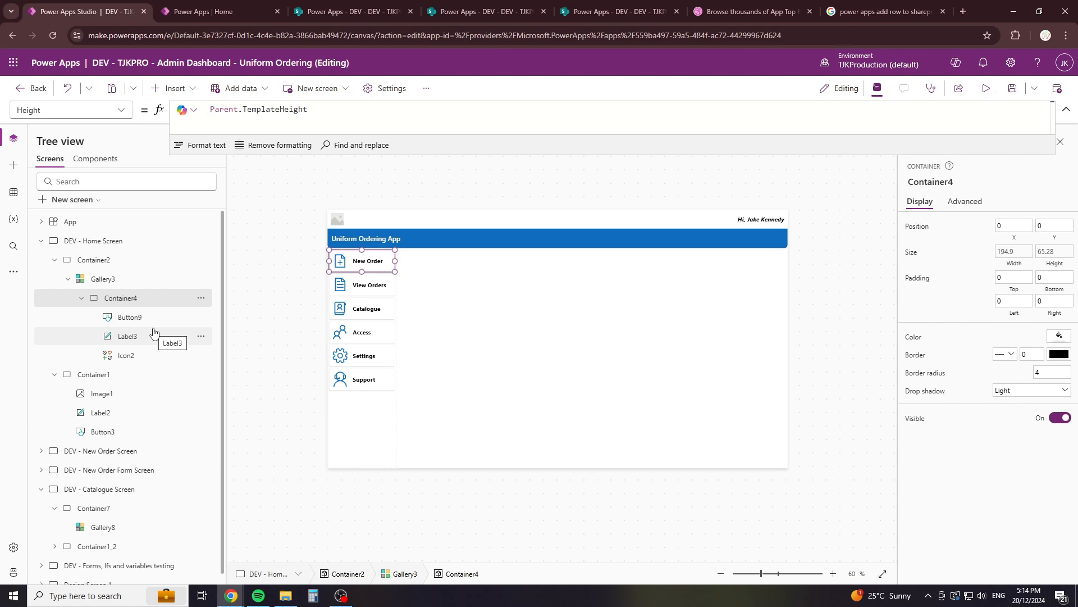
click(41, 242)
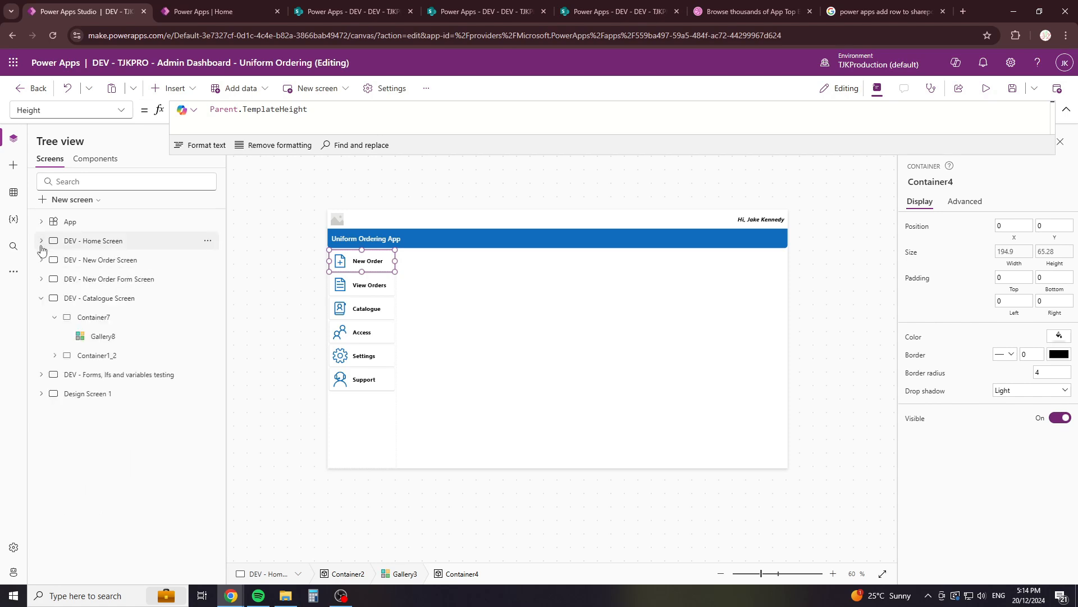
click(98, 300)
click(358, 299)
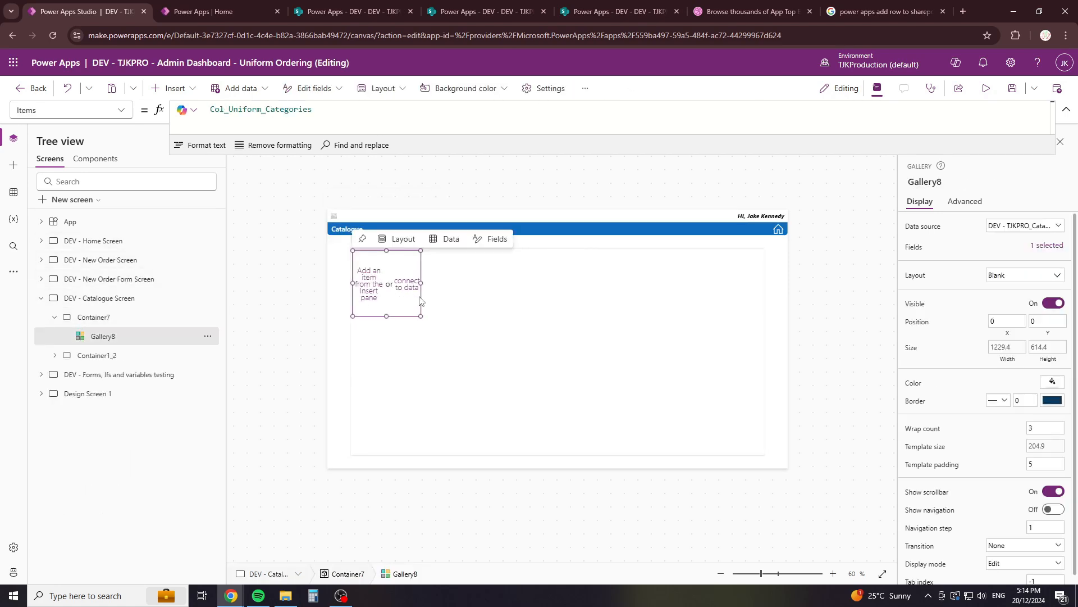
key(ctrl+v)
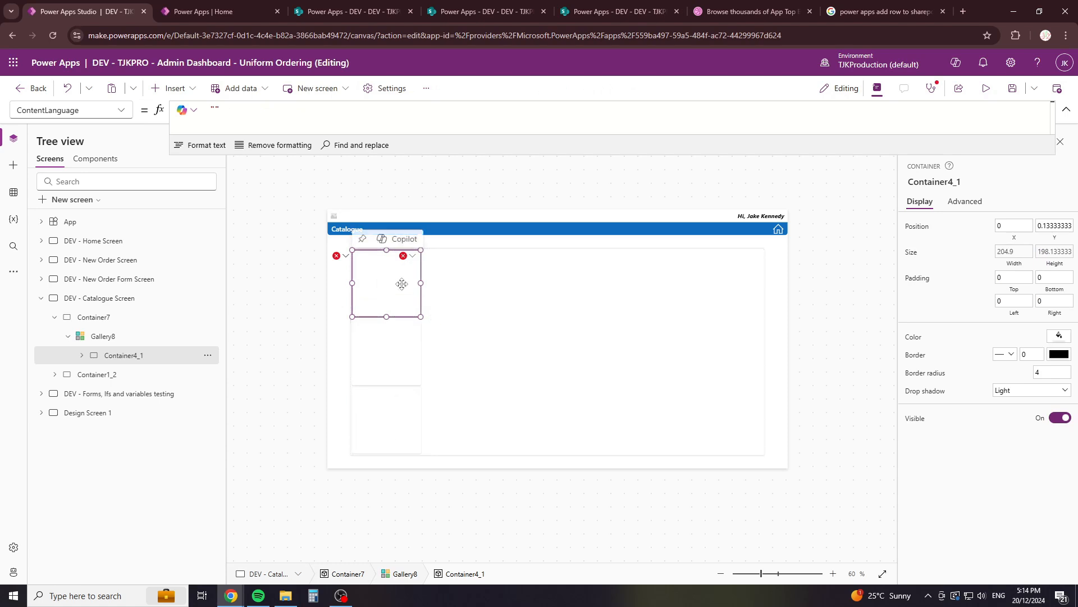
Step: Clear the whole OnSelect formula of the button in the pasted container via its error marker
click(337, 256)
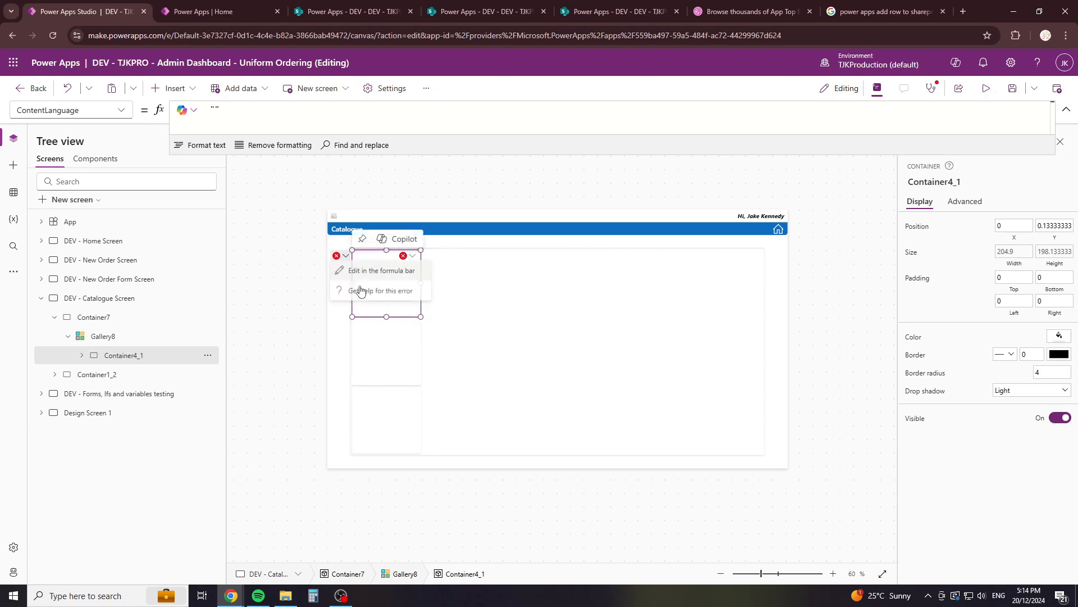
click(372, 270)
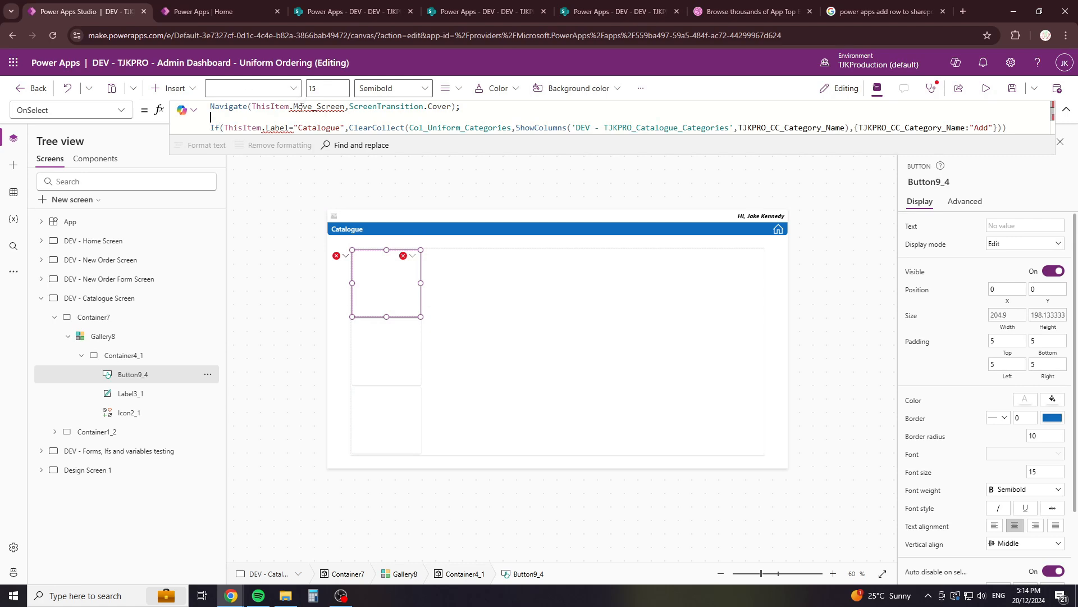
key(ctrl+a)
key(BackSpace)
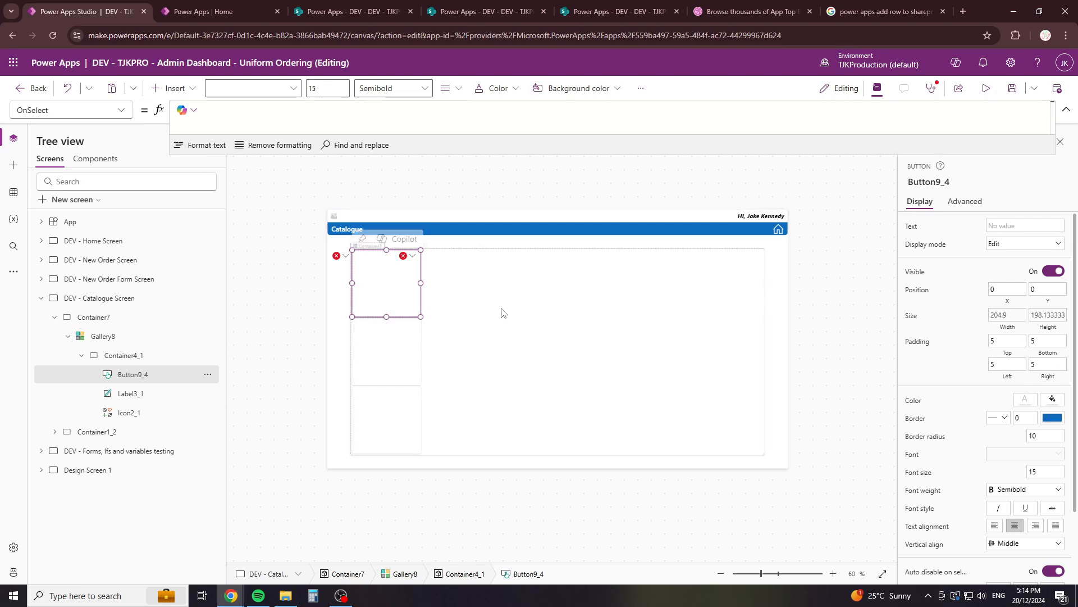
Step: Set the Icon formula of Icon2_1 in the pasted container to ThisItem.TJKPRO_CC_Category_Name via its error marker
click(337, 257)
click(359, 272)
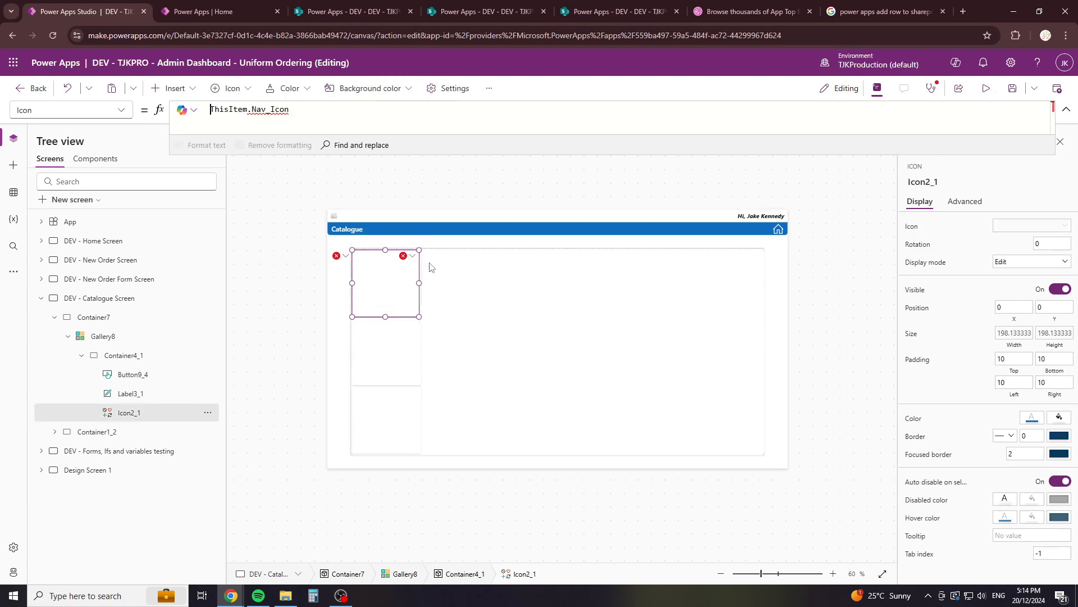
drag(290, 109, 253, 109)
key(BackSpace)
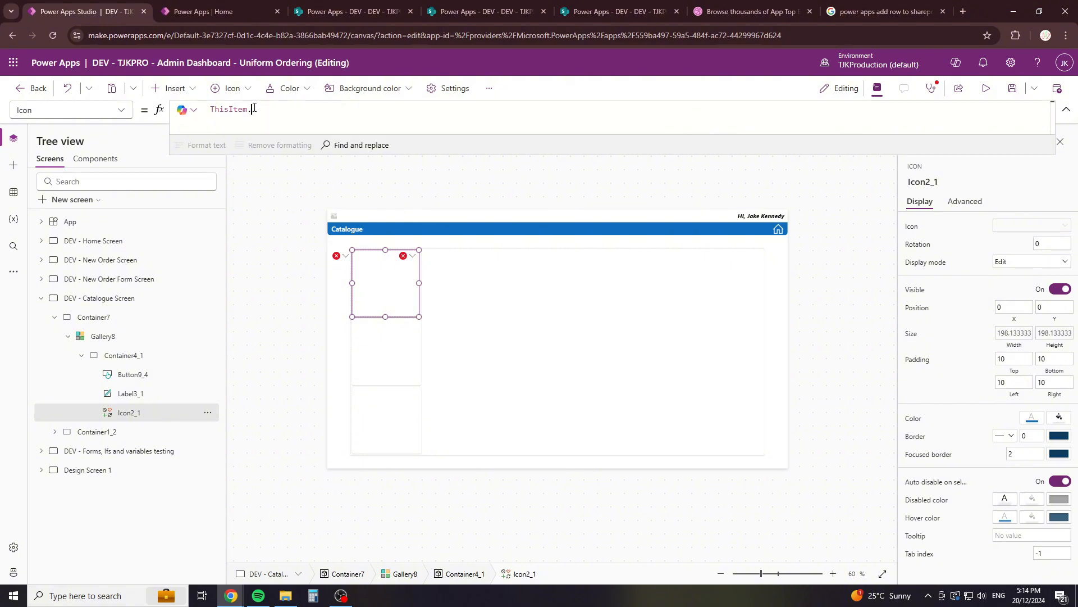
text(TJKPRO_CC_Category_Name)
key(Tab)
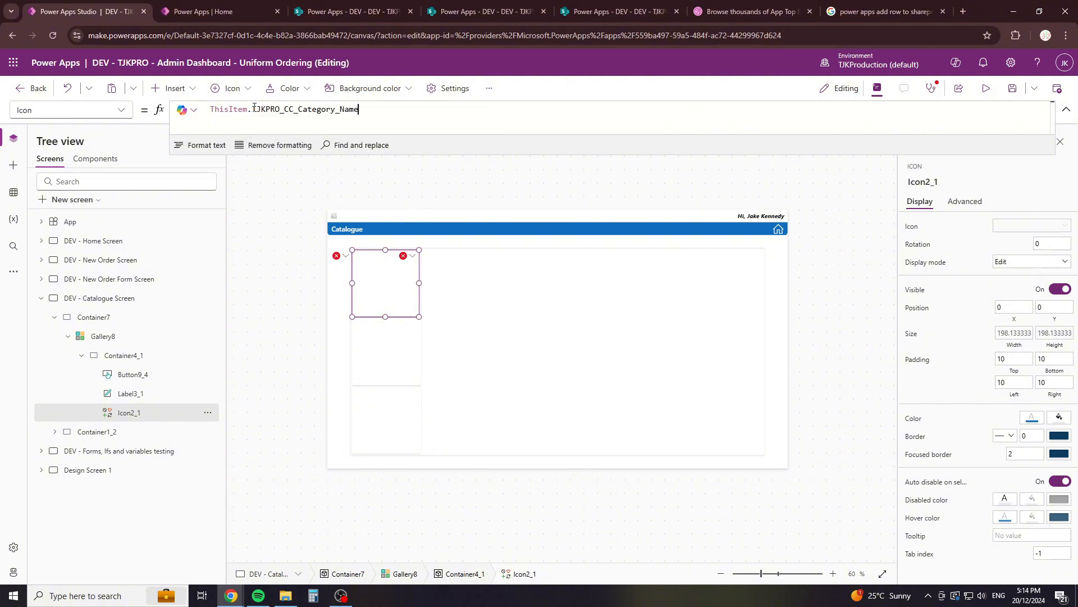
Step: Set the Text formula of Label3_1 in the pasted container to ThisItem.TJKPRO_CC_Category_Name
click(404, 255)
click(425, 273)
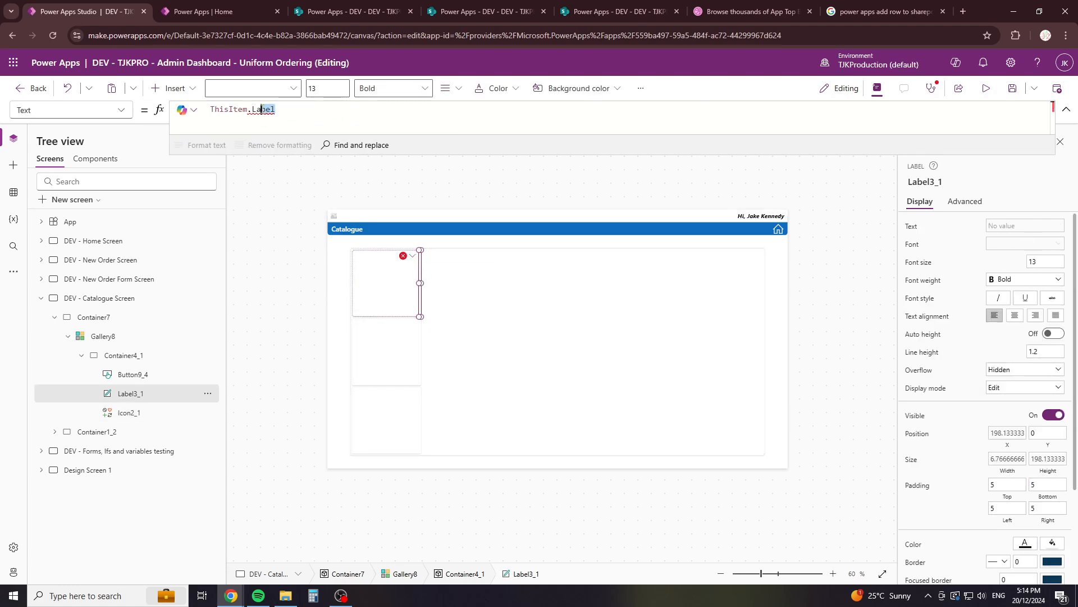
key(BackSpace)
text(TJKPRO_CC_Category_Name)
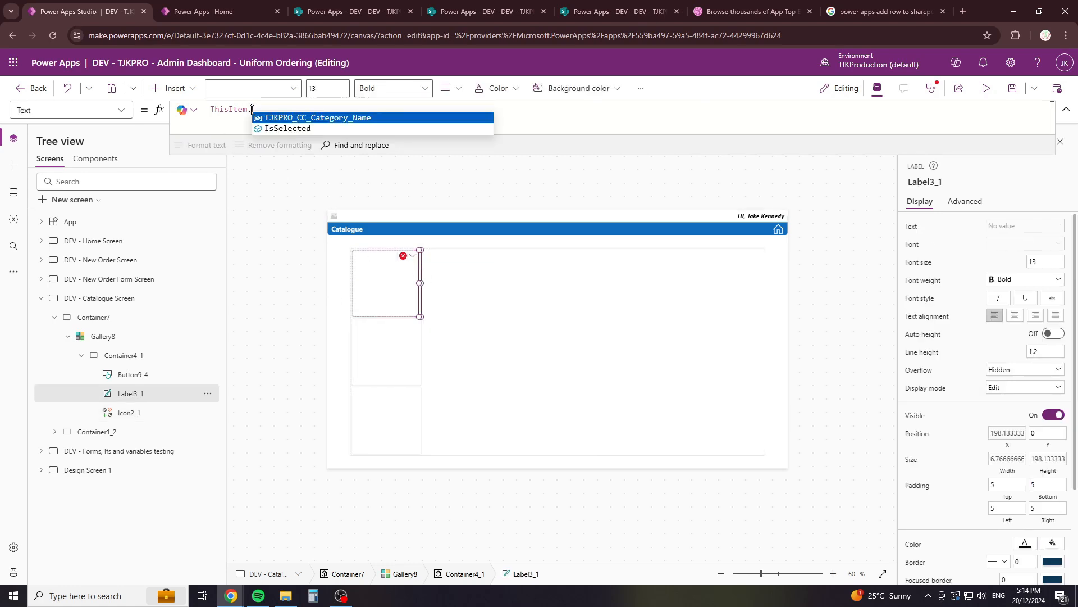
key(Tab)
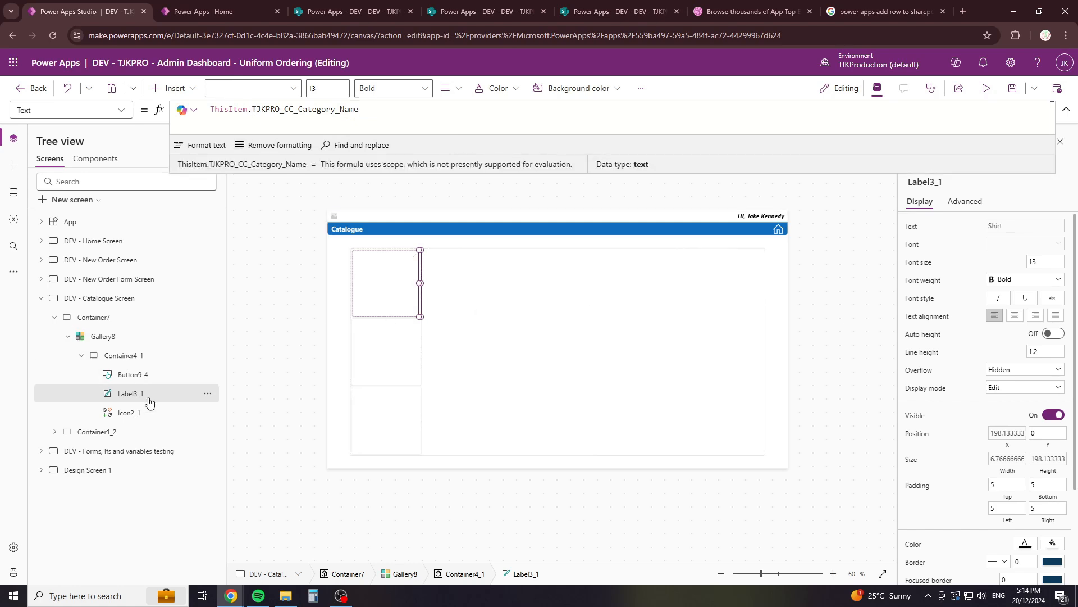
Step: Delete Icon2_1 from the pasted container and replace Label3_1's X formula with 0
click(143, 413)
key(Delete)
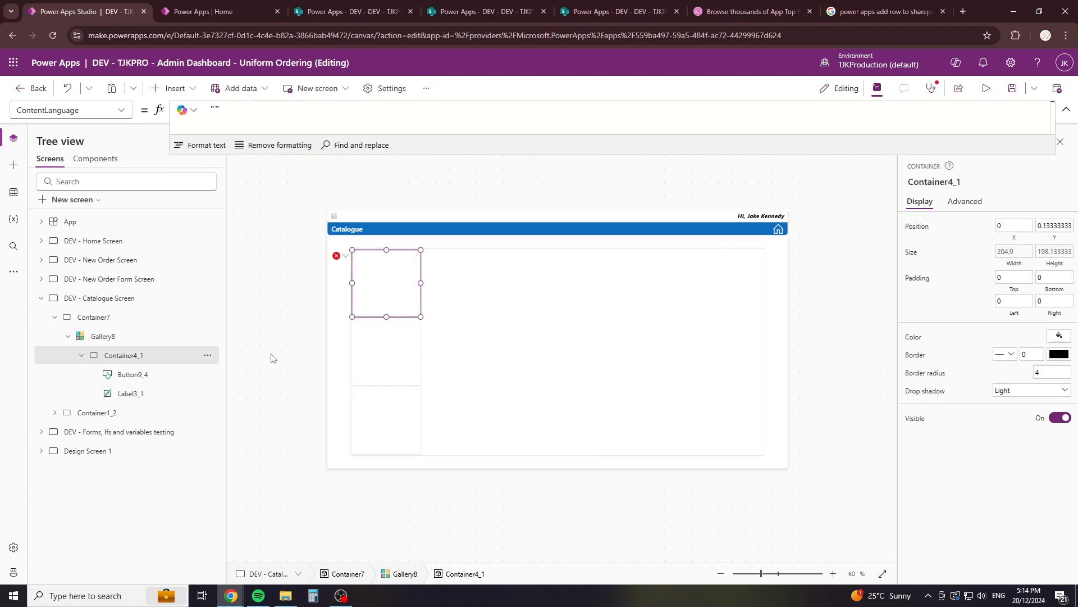
click(334, 261)
click(345, 271)
key(ctrl+a)
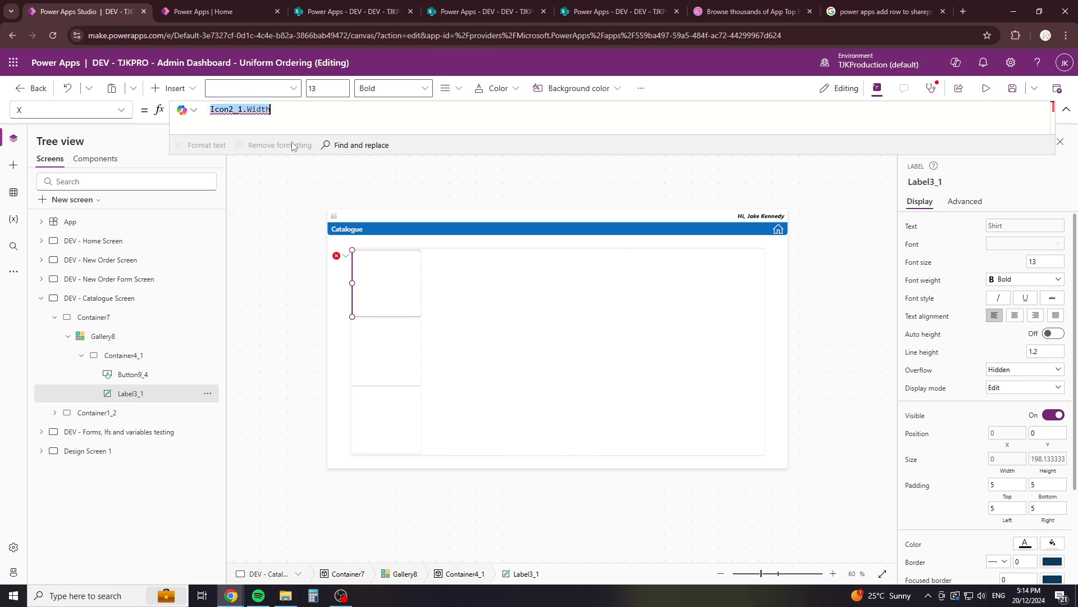
text(pare)
key(BackSpace)
key(BackSpace)
key(BackSpace)
key(BackSpace)
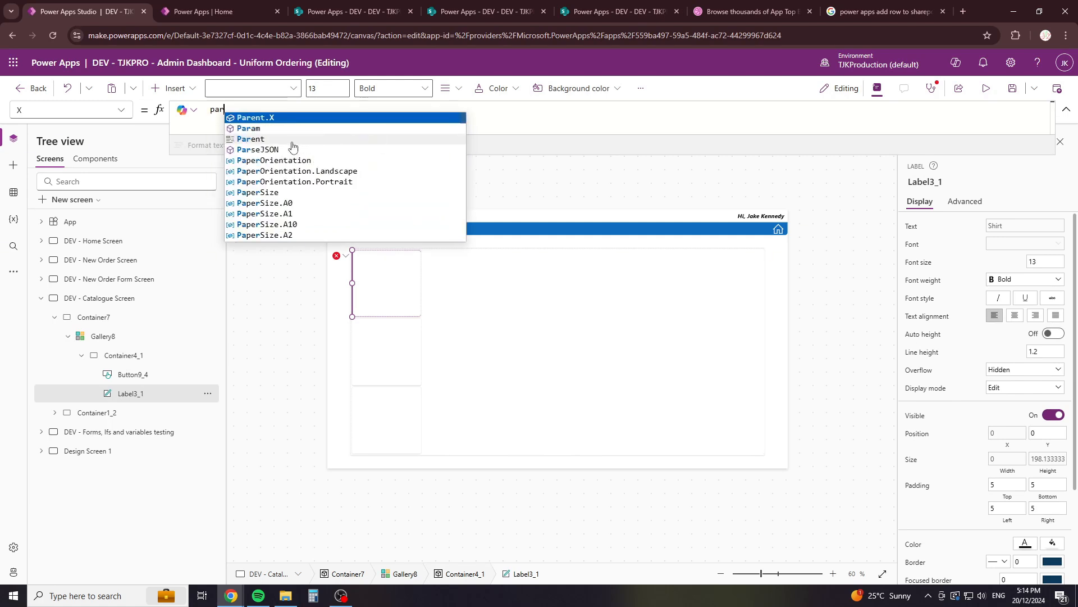
text(0)
key(Return)
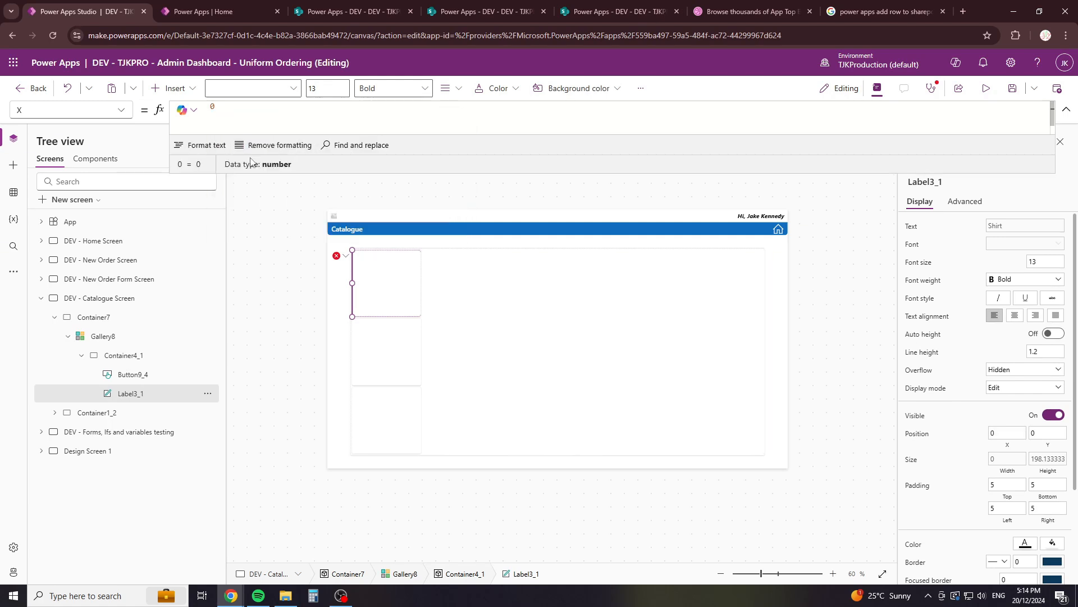
Step: Remove the icon width from Label3_1's Width formula so that it is Parent.Width
click(122, 110)
click(66, 484)
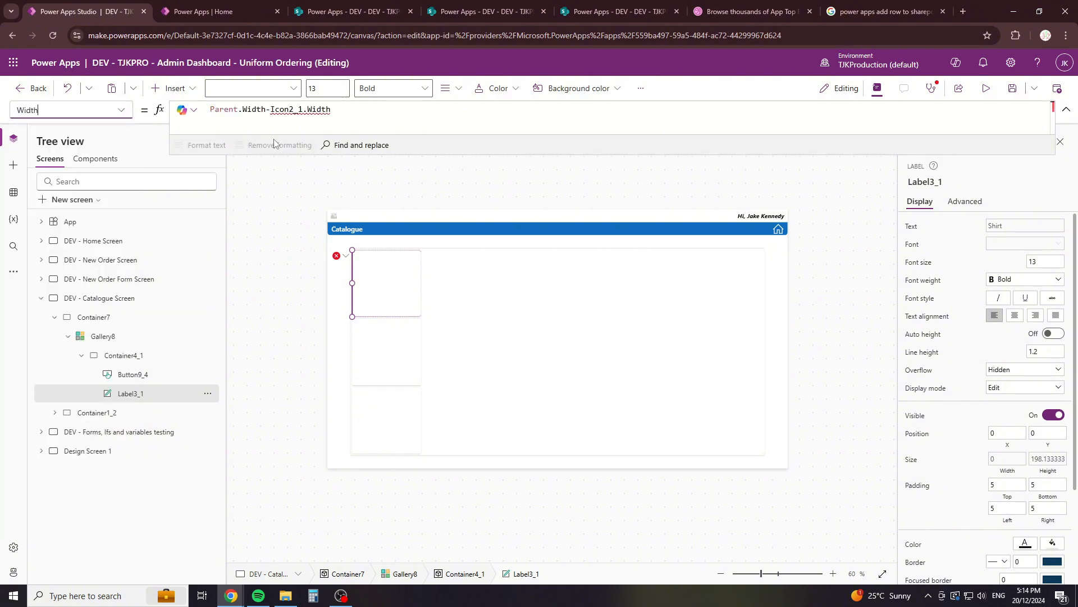
drag(267, 109, 414, 116)
key(BackSpace)
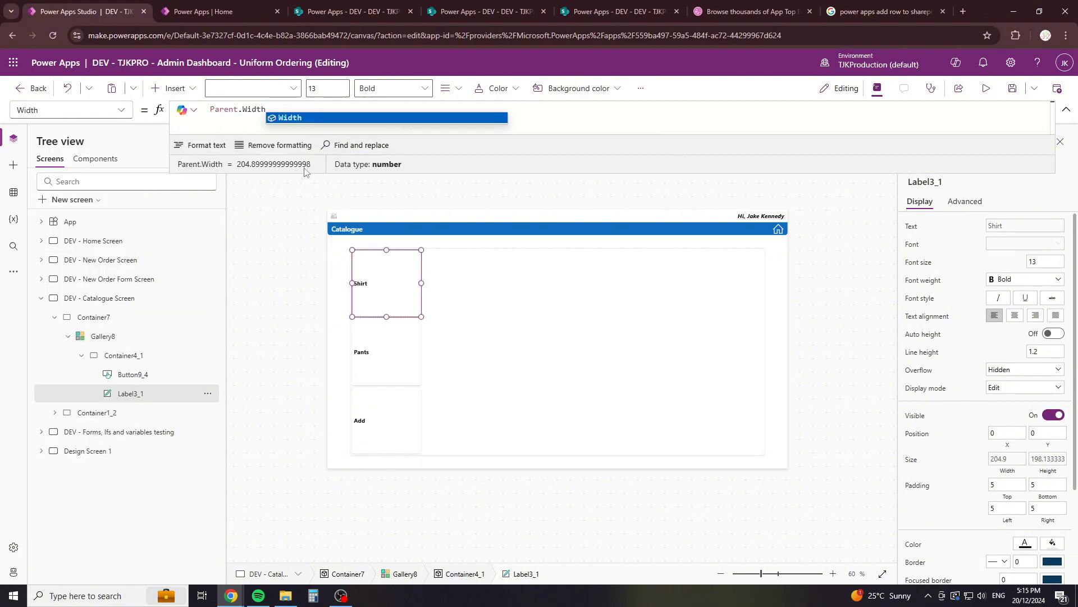
Step: Centre the text of the category label in the catalogue gallery
click(361, 286)
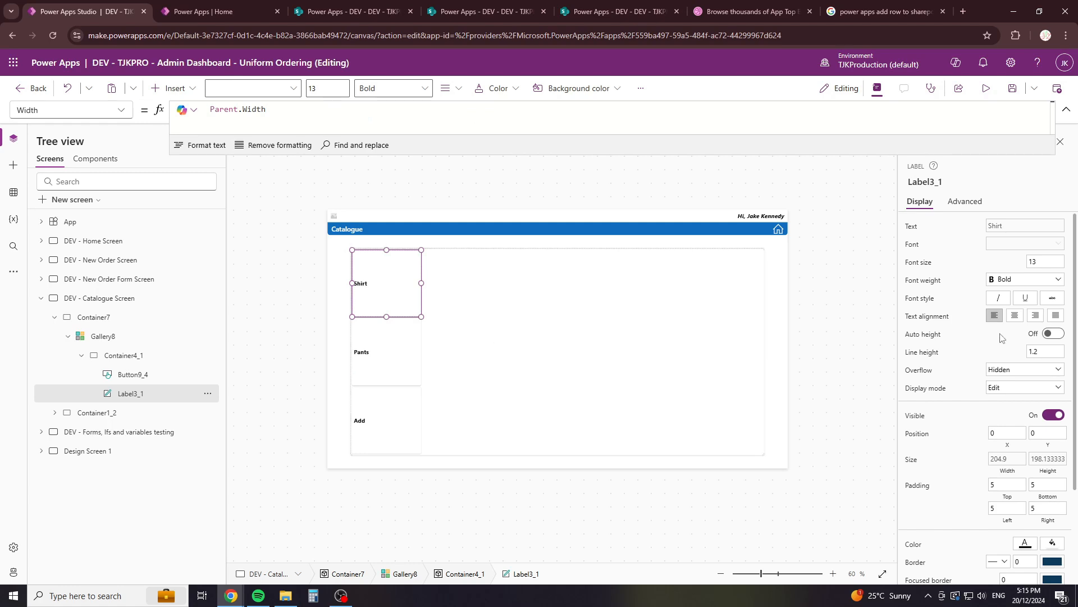
click(1024, 319)
click(631, 358)
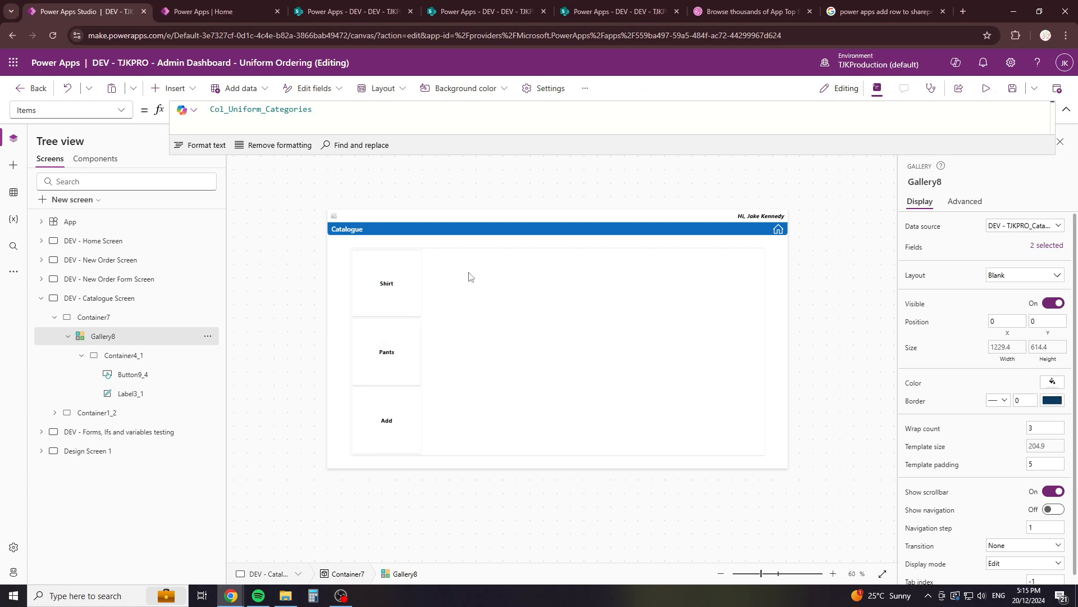
Step: Set the OnSelect of Button9_4 in the catalogue gallery to If(ThisItem.TJKPRO_CC_Category_Name="Add",UpdateContext({Local_Add_Category_Popup:true}))
click(540, 282)
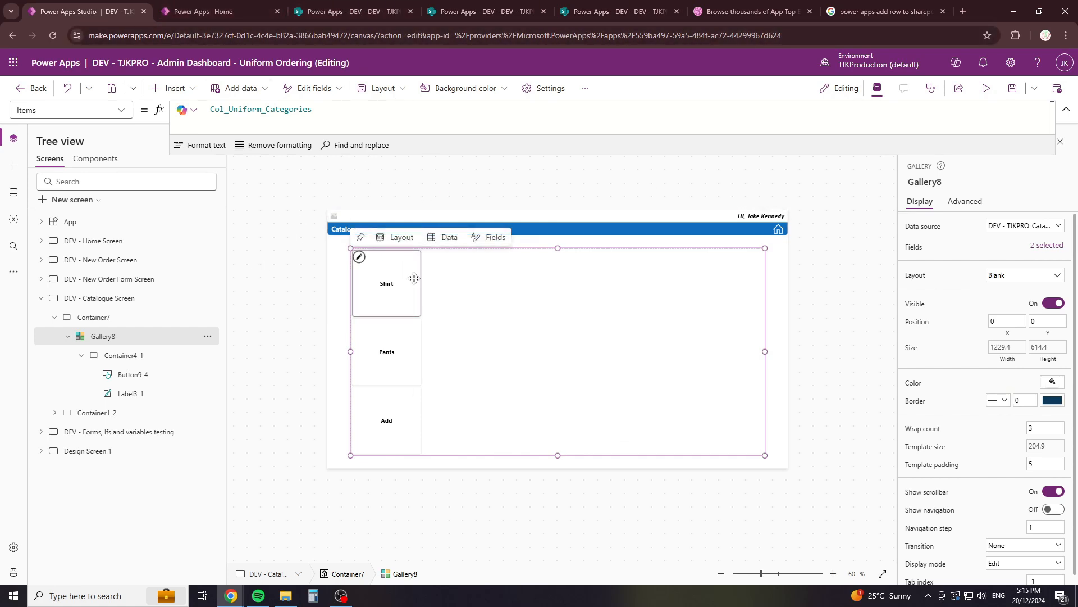
click(385, 292)
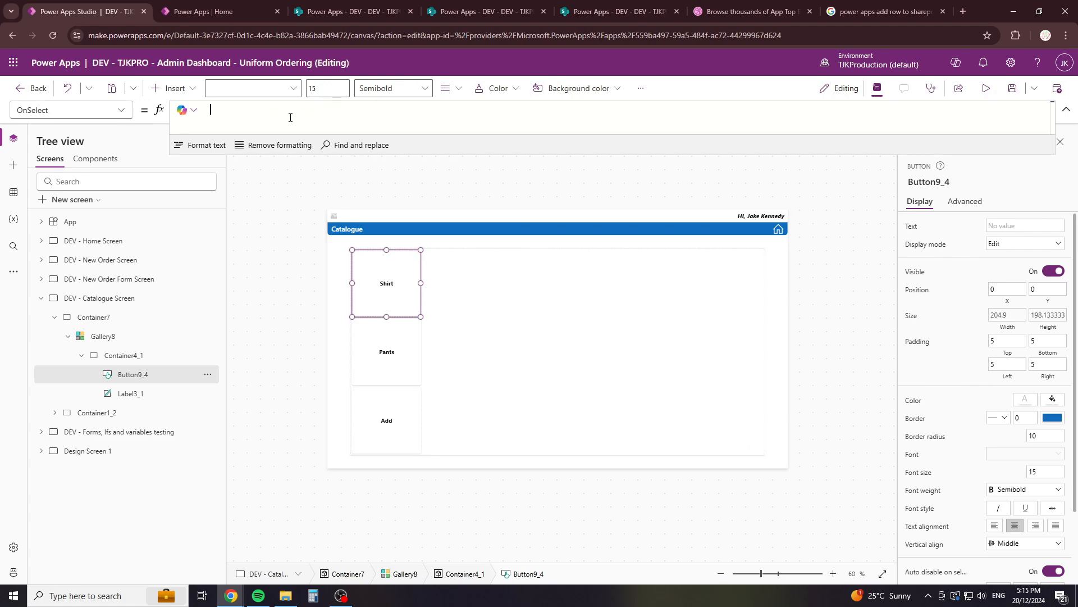
text(f()
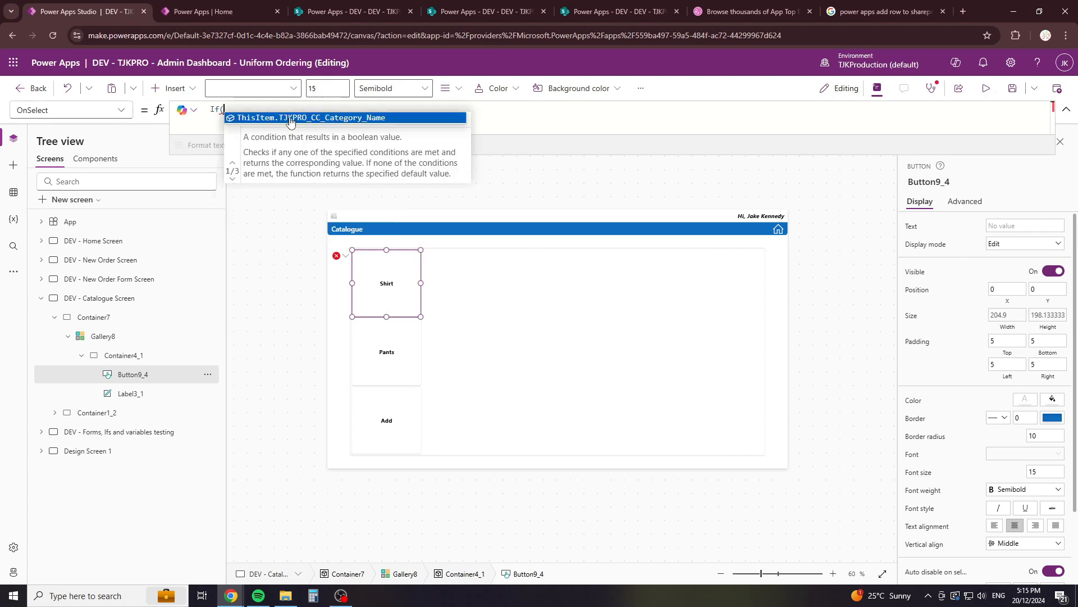
click(290, 118)
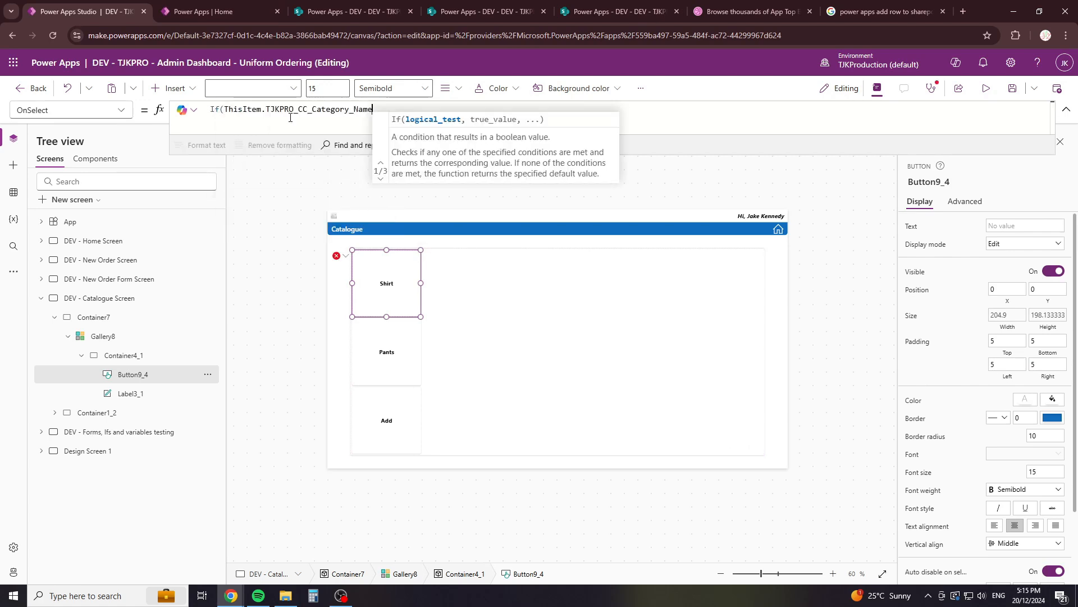
text(="Add",up)
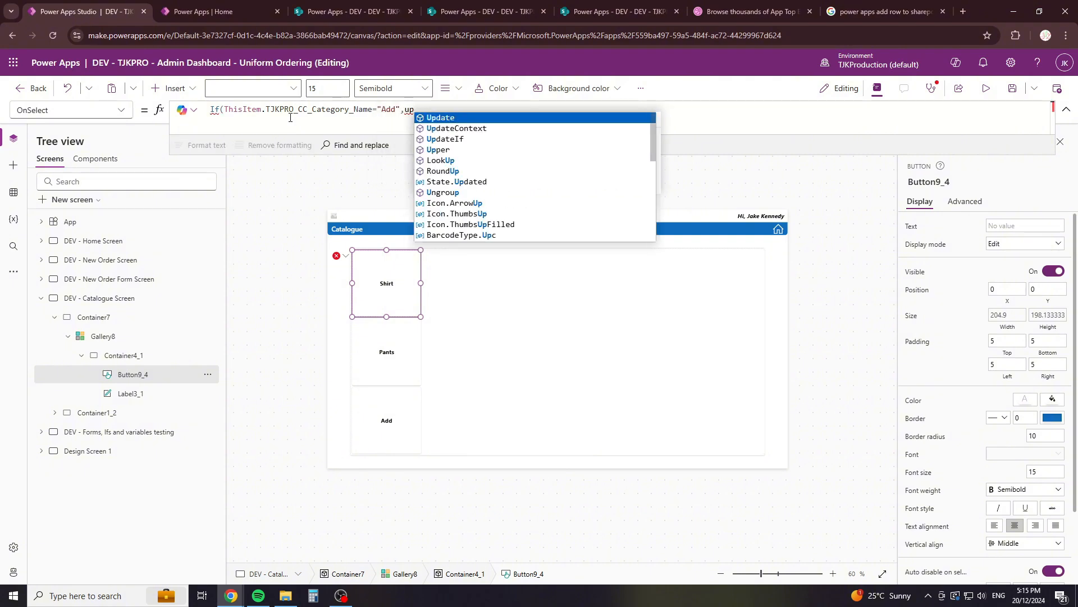
key(Down)
key(Tab)
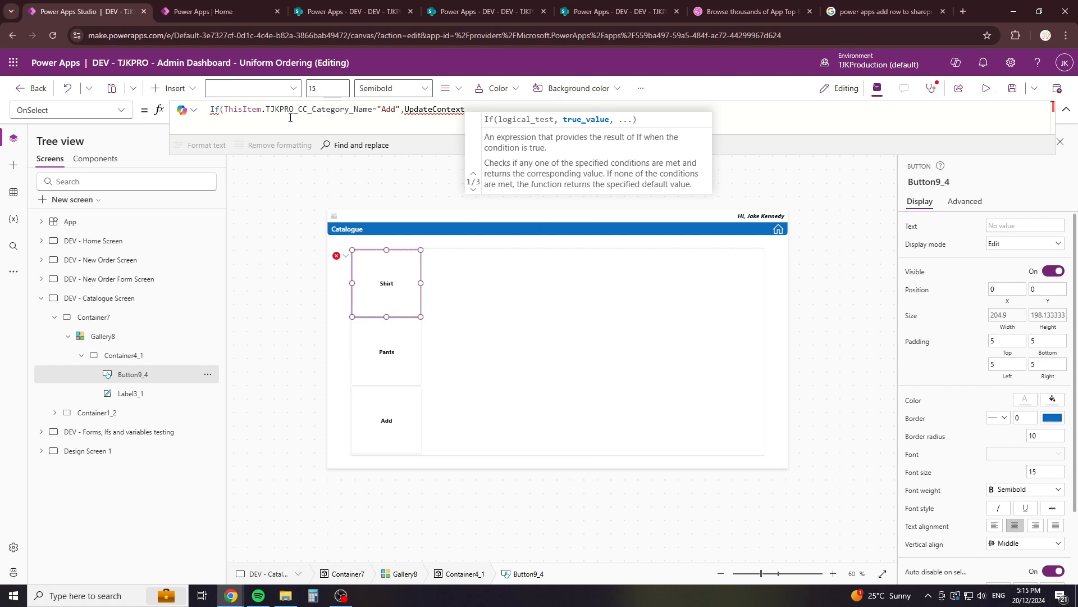
text(({)
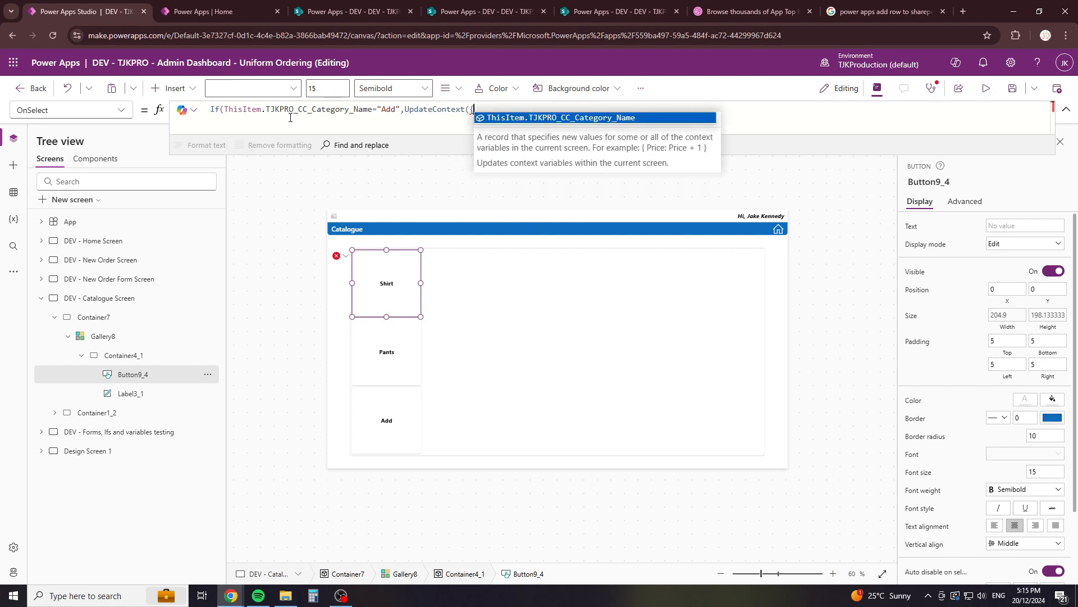
text(Local_)
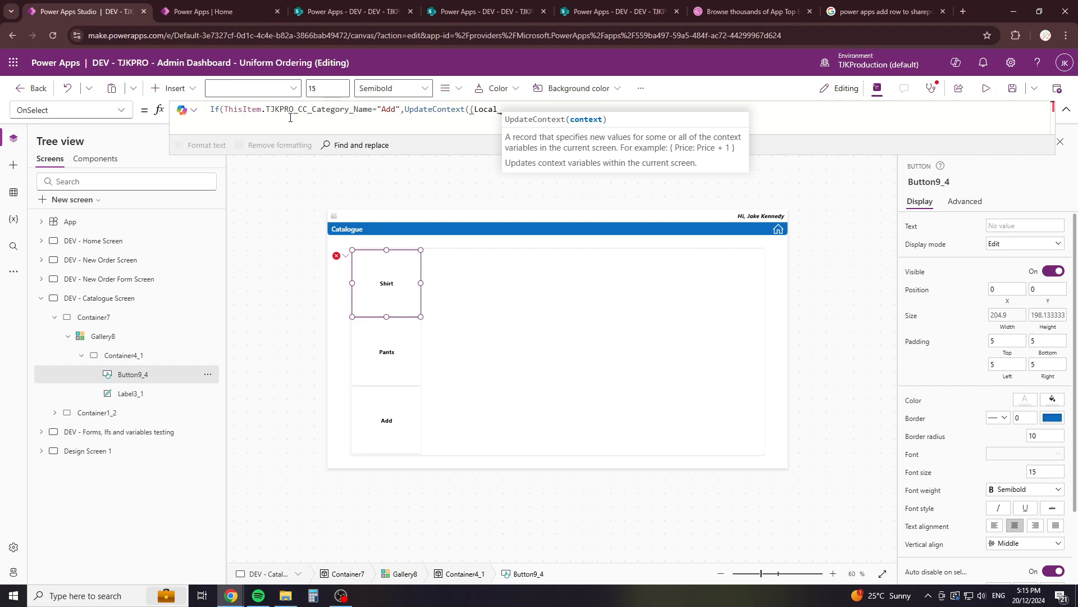
text(Add_CA)
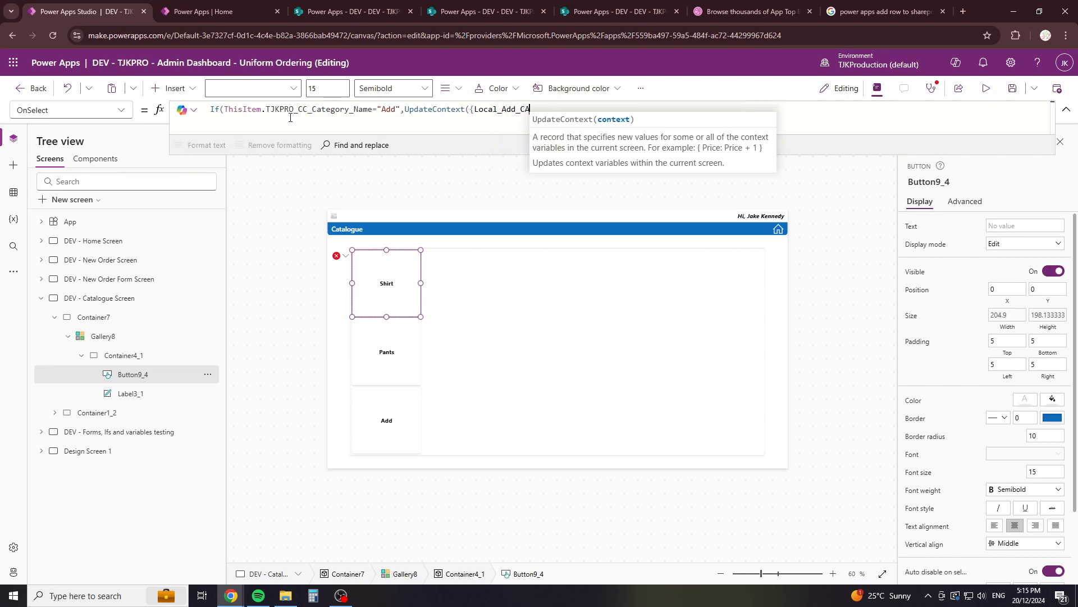
key(BackSpace)
text(ategor)
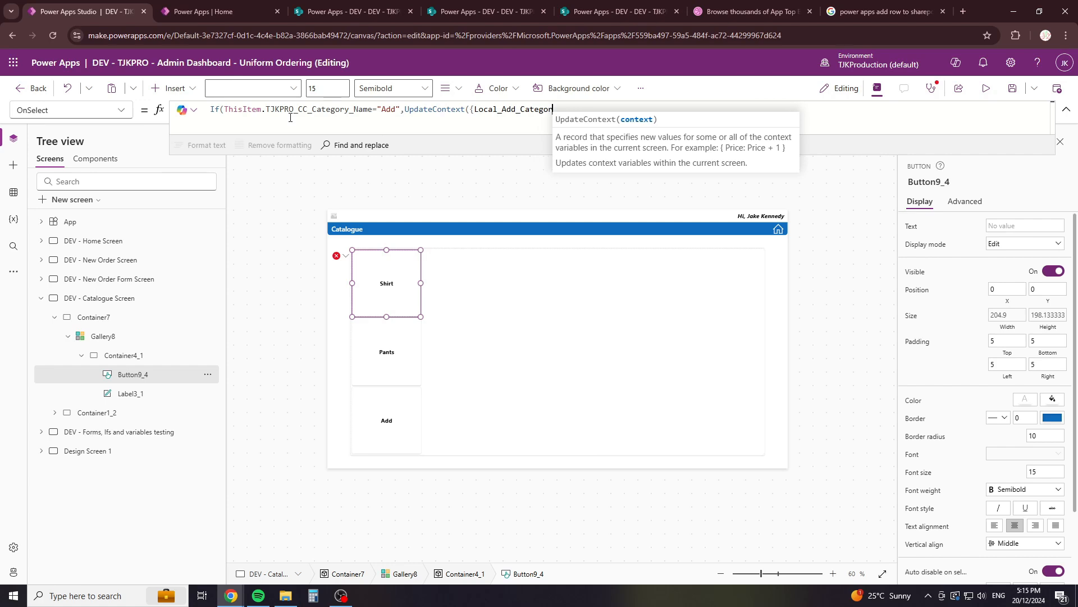
text(y_Popup)
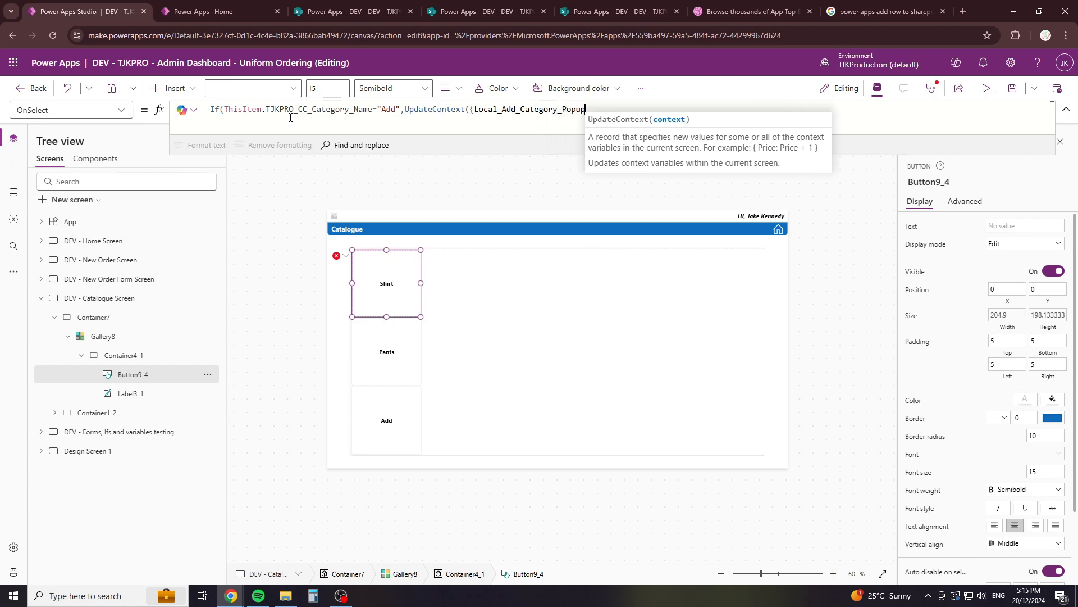
text(:true))
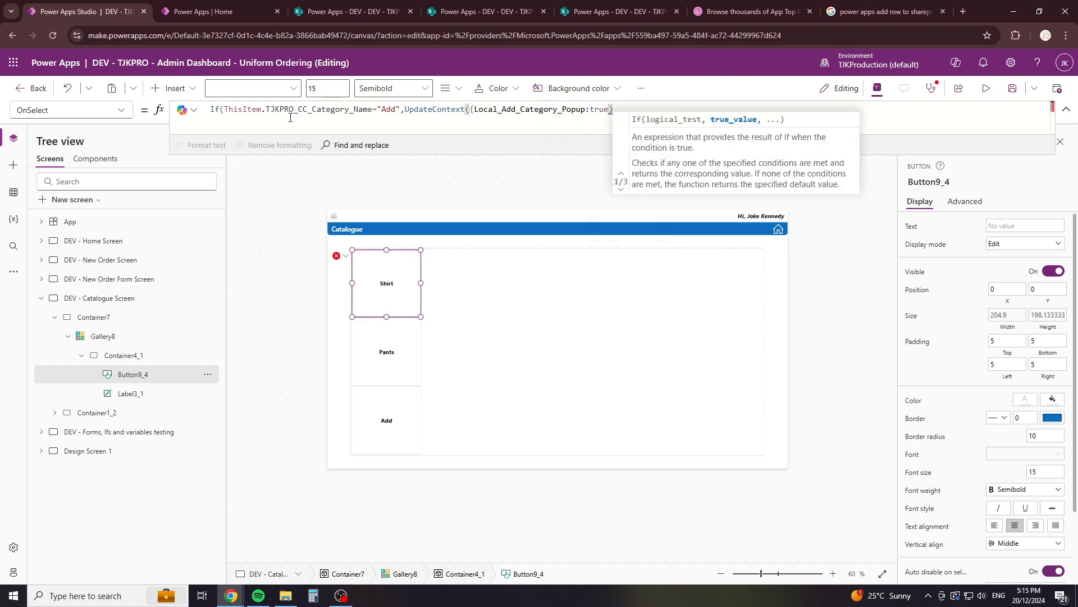
key(BackSpace)
text(}))
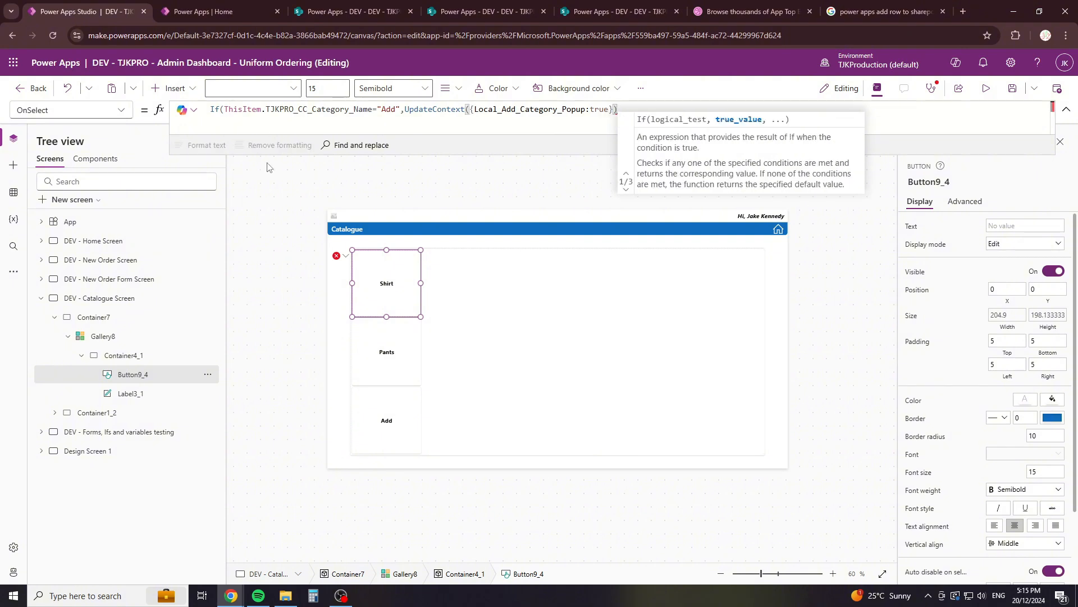
text())
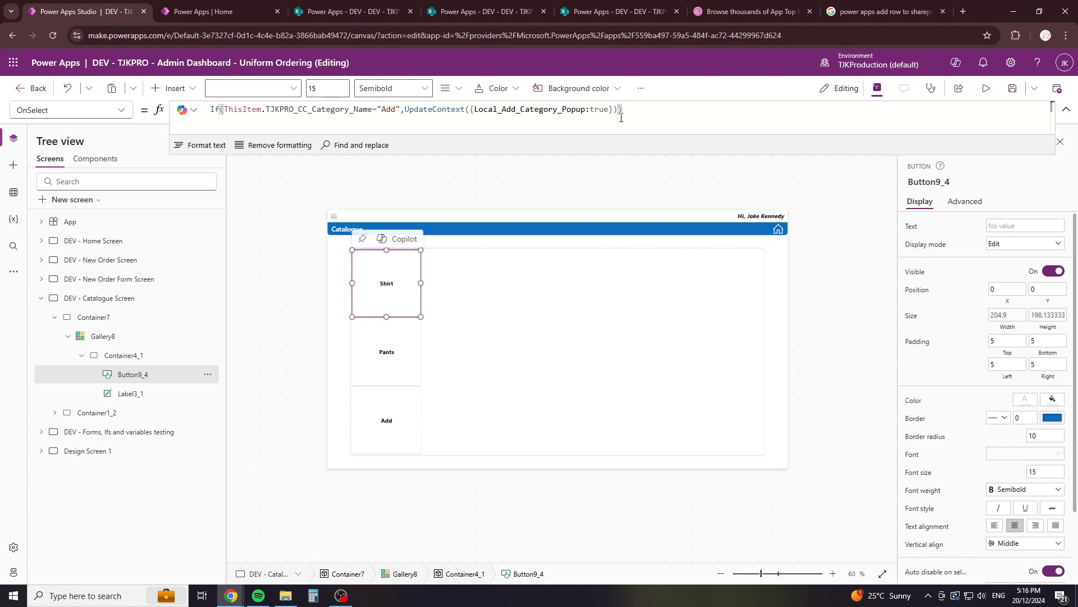
Step: Examine the popup container Container6 and its Visible formula on DEV - New Order Screen, then collapse the order screens in the tree
click(517, 214)
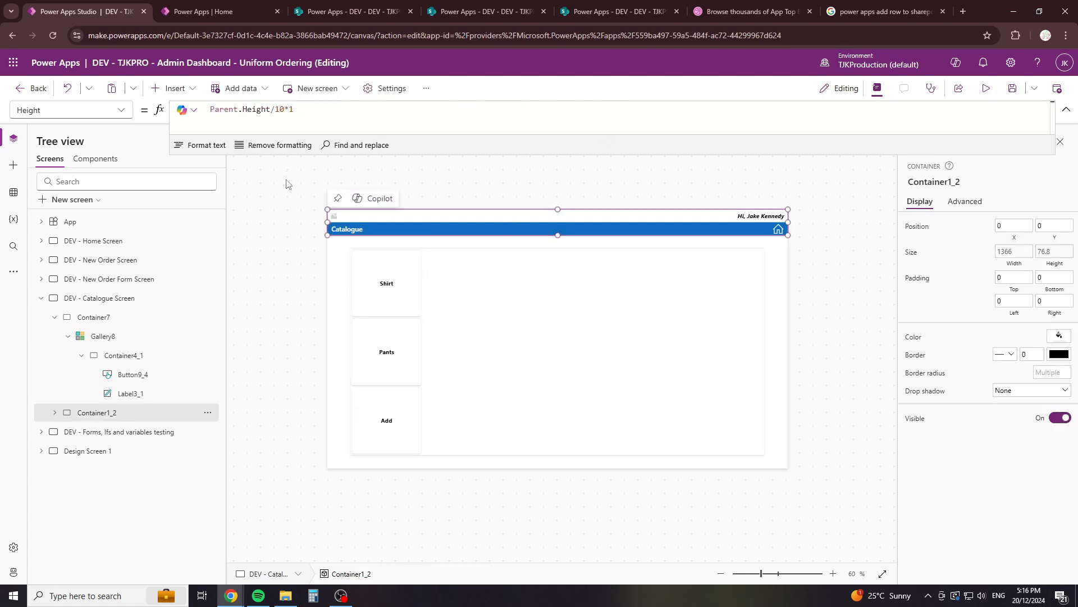
click(287, 185)
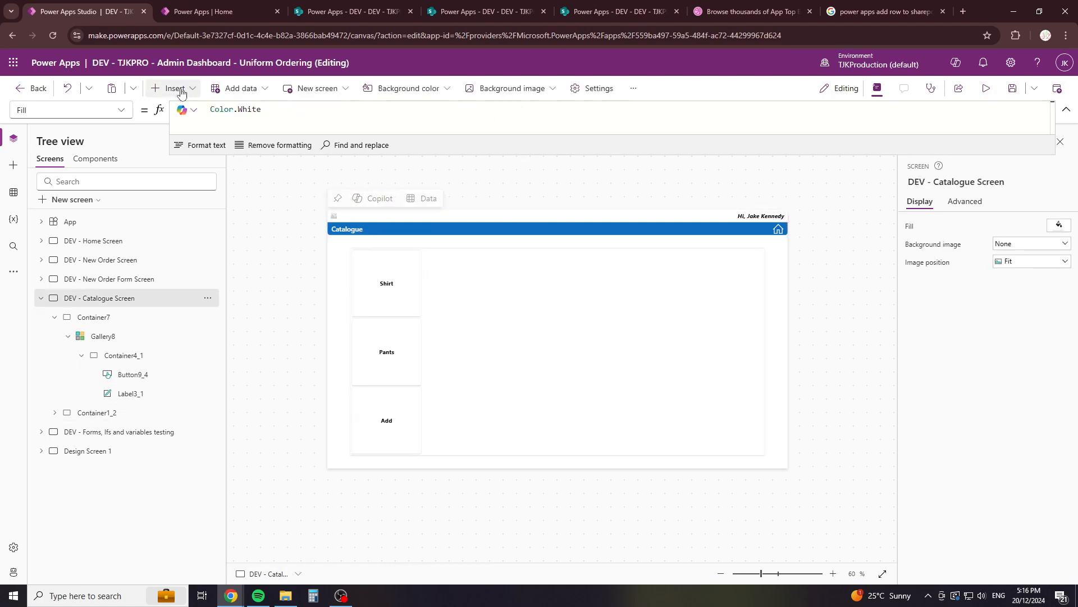
click(107, 279)
click(39, 280)
click(40, 261)
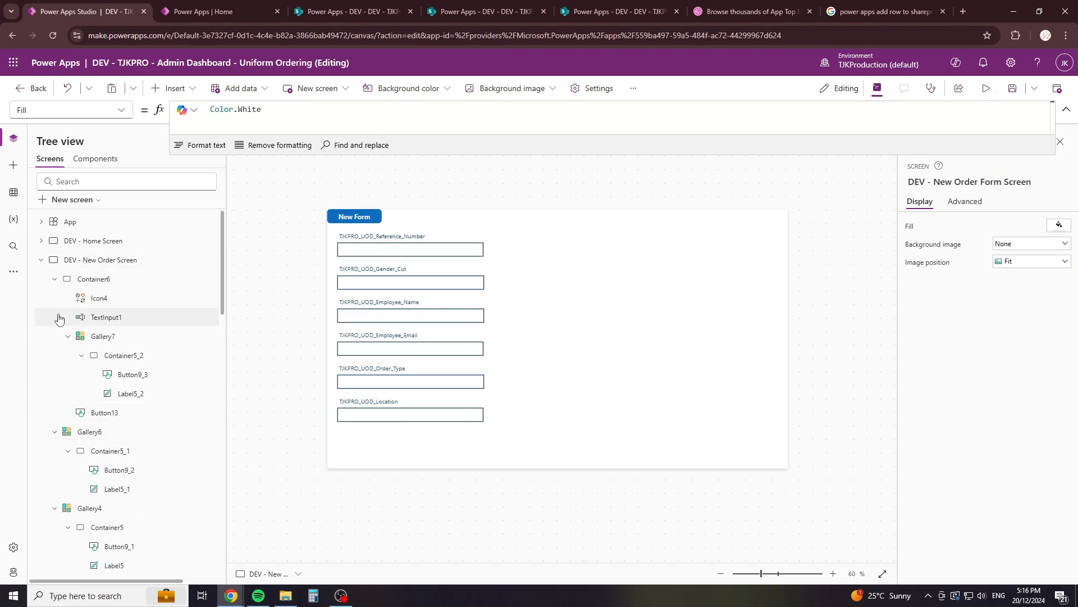
click(54, 278)
click(55, 298)
click(53, 317)
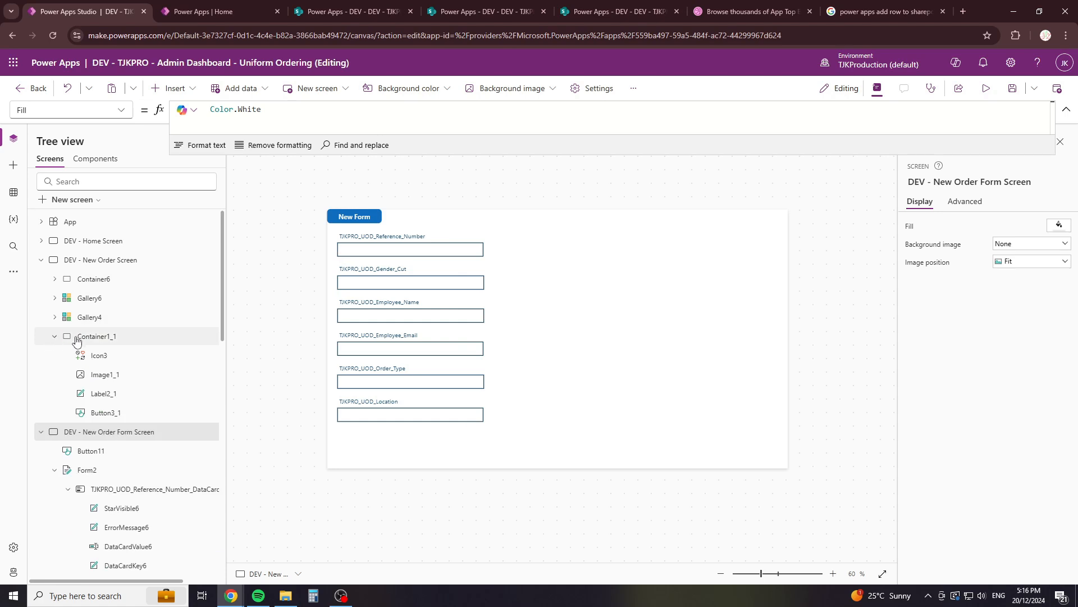
click(85, 337)
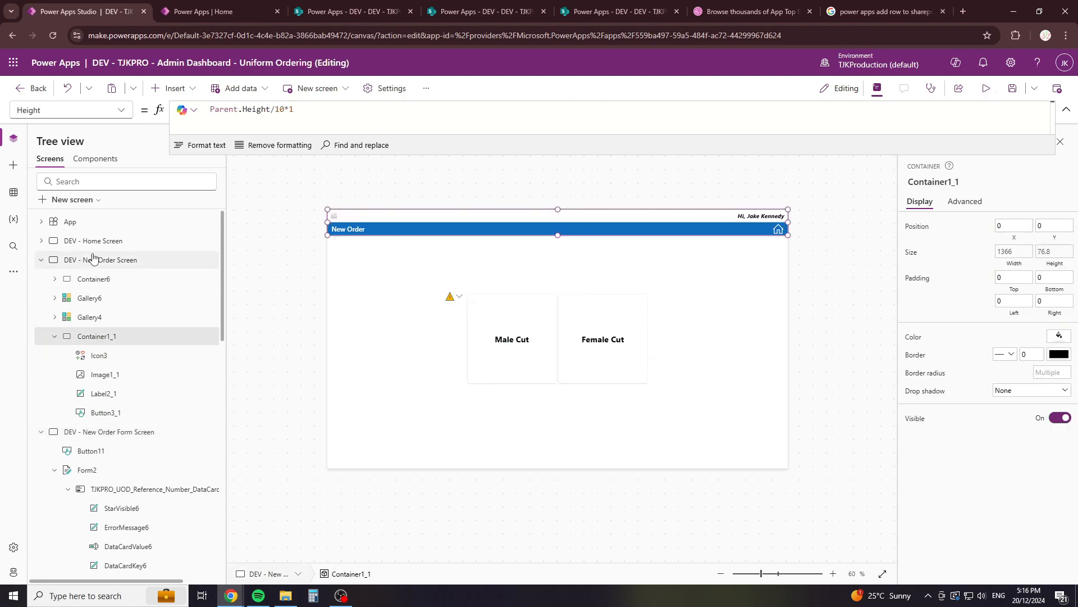
click(72, 280)
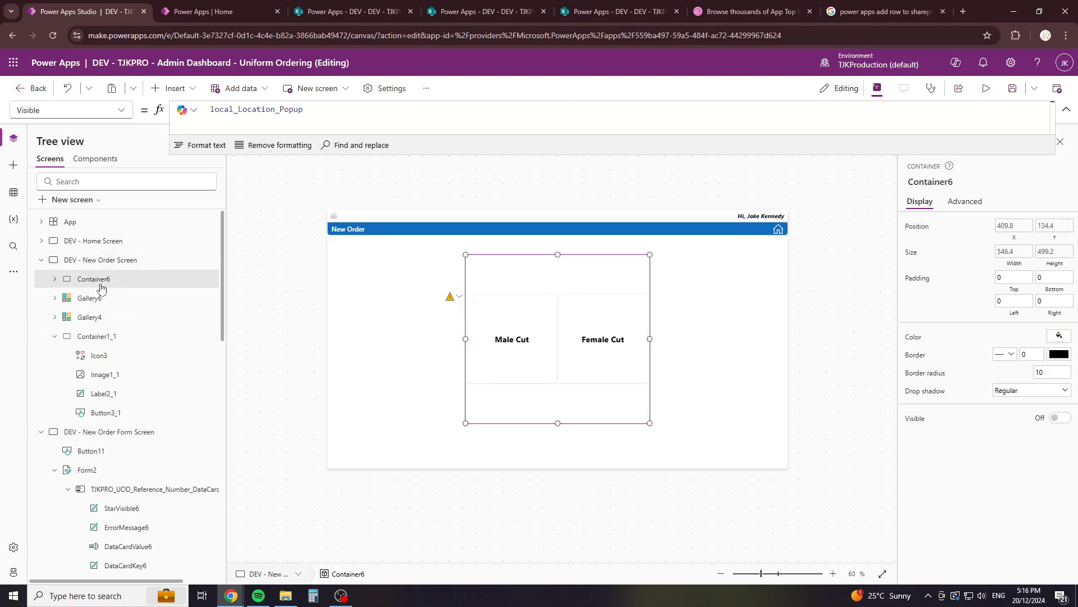
click(41, 260)
click(94, 283)
click(41, 279)
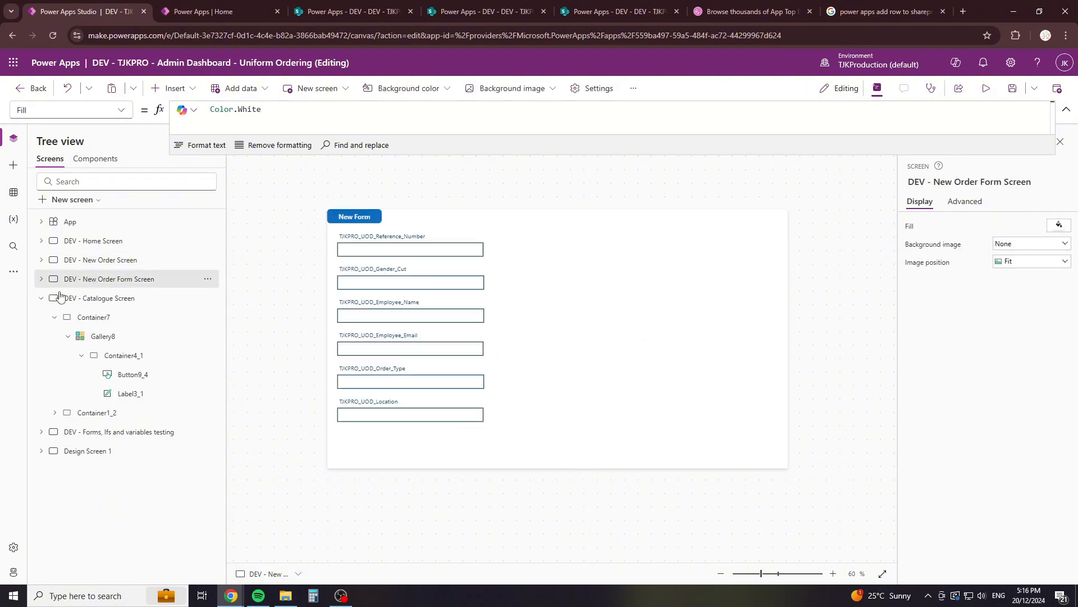
Step: Paste the copied popup container onto DEV - Catalogue Screen and set its Visible property to Local_Add_Category_Popup
click(93, 298)
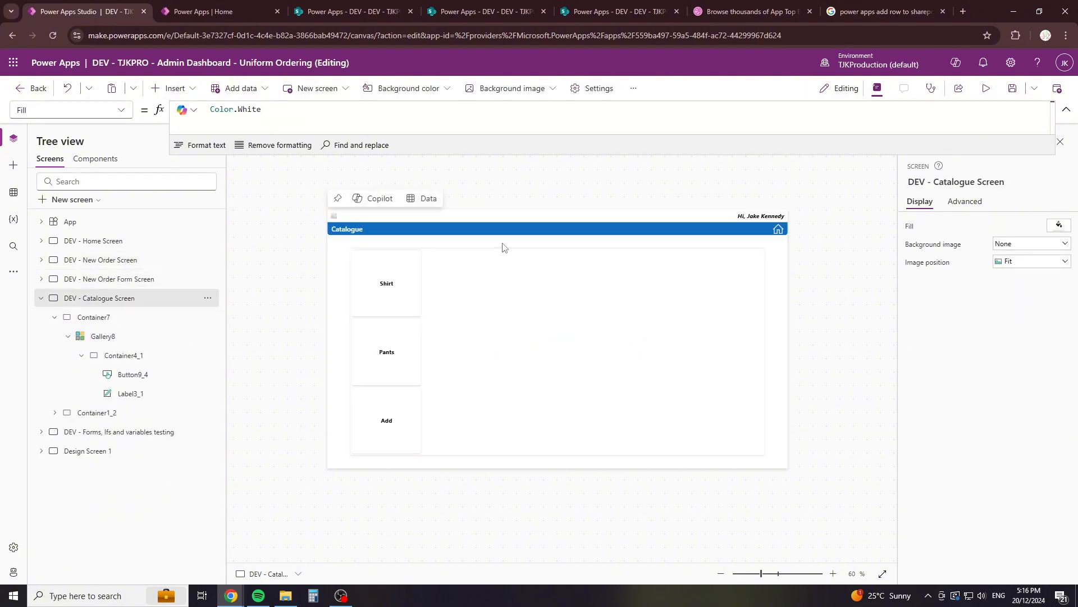
key(ctrl+v)
click(122, 109)
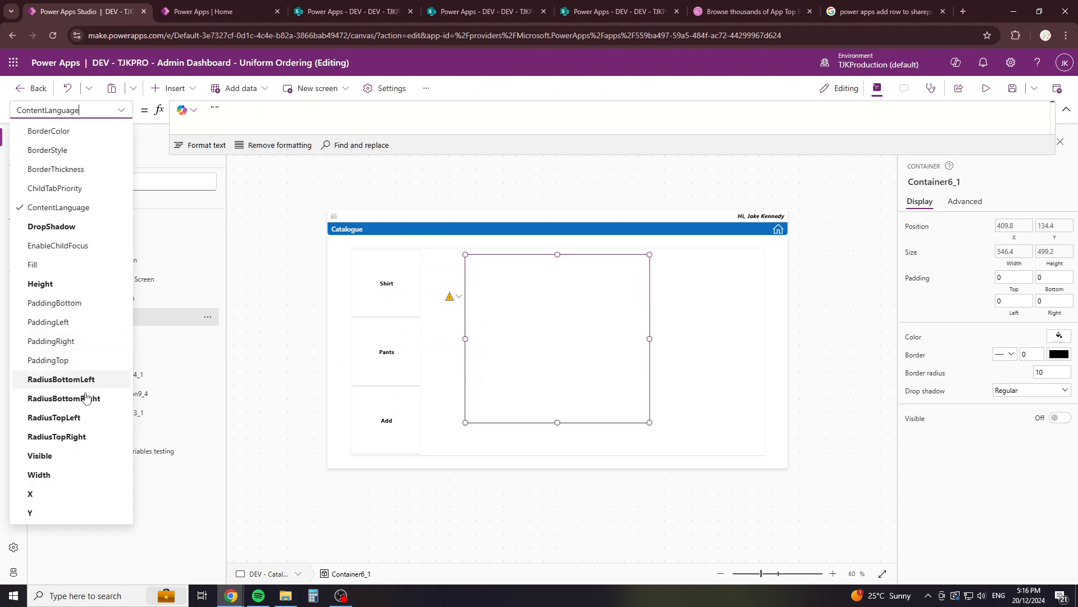
click(72, 455)
double_click(341, 121)
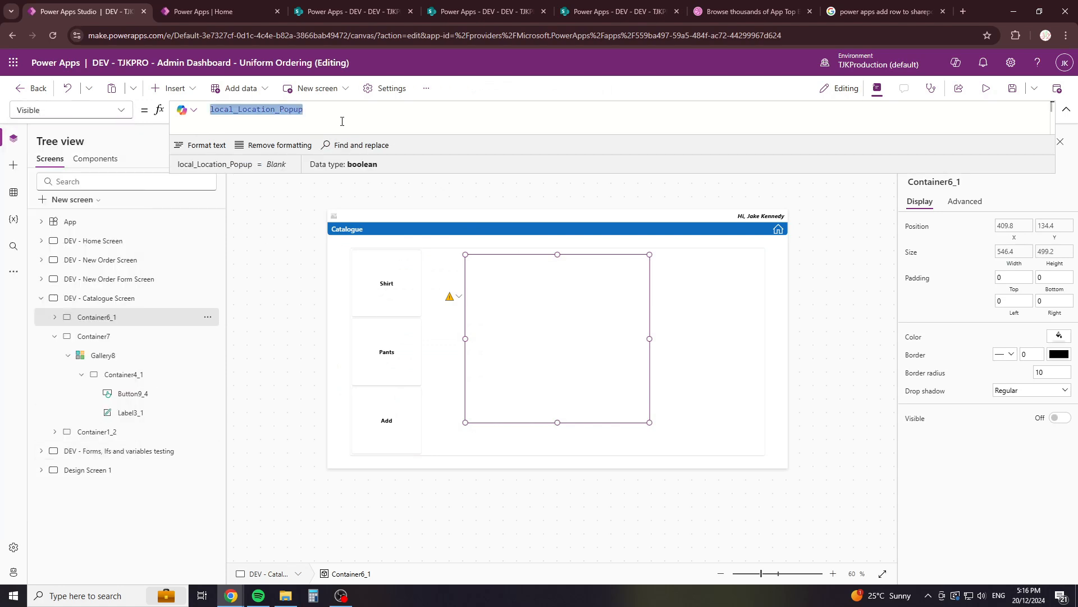
text(local)
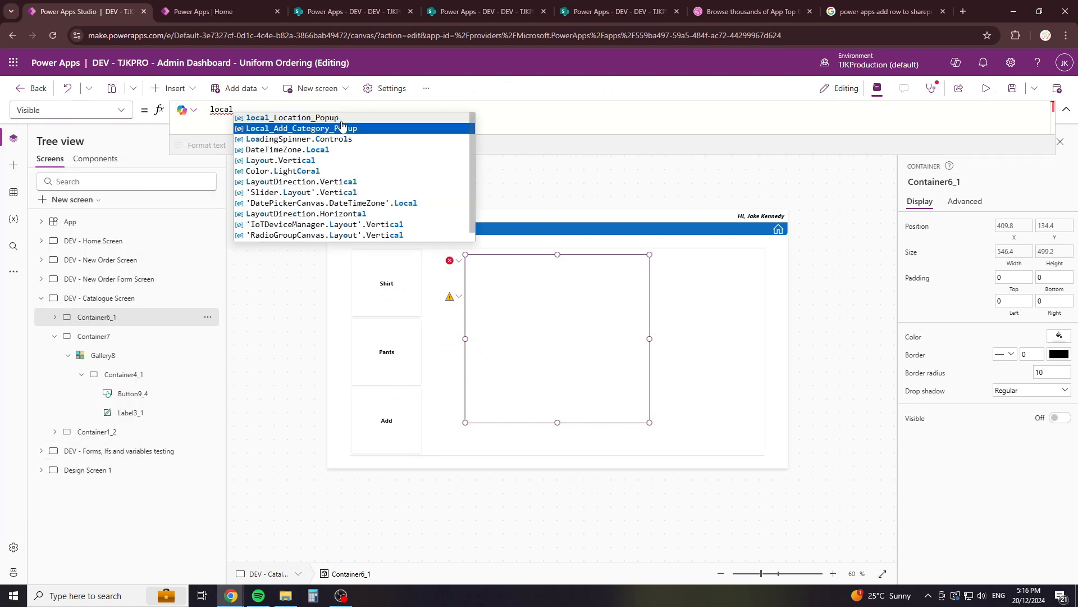
click(341, 128)
click(294, 407)
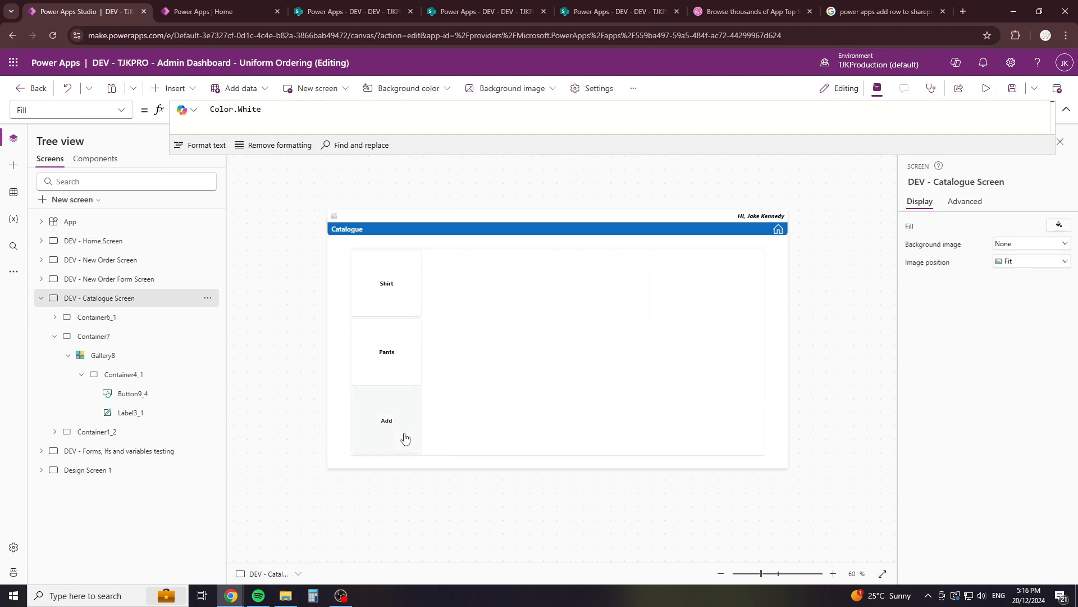
Step: Open the popup by running the gallery's Add entry, and delete the location gallery inside it
alt+click(388, 427)
click(578, 292)
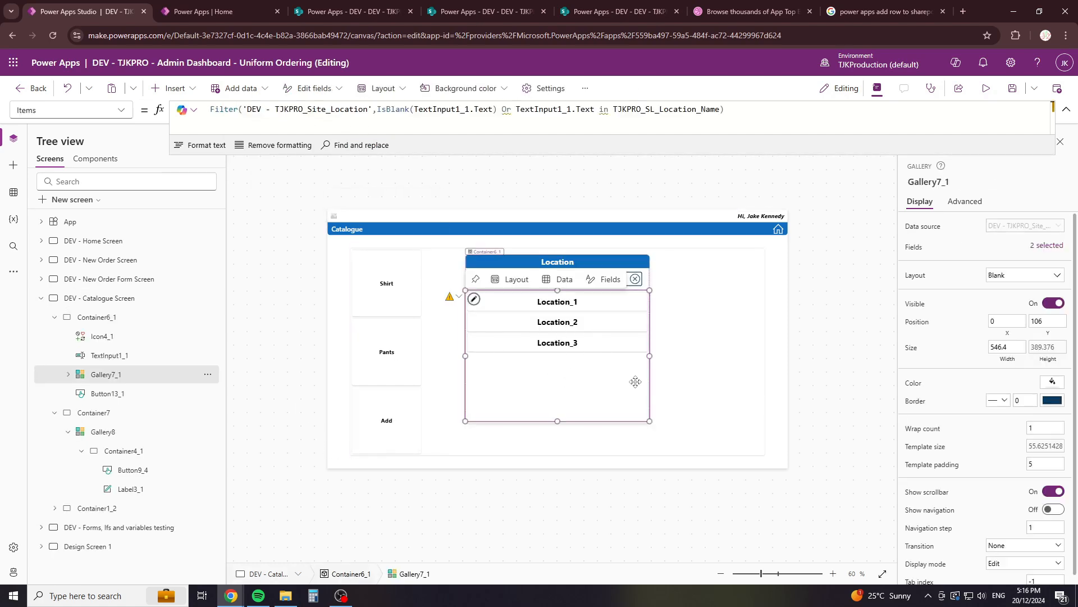
key(Delete)
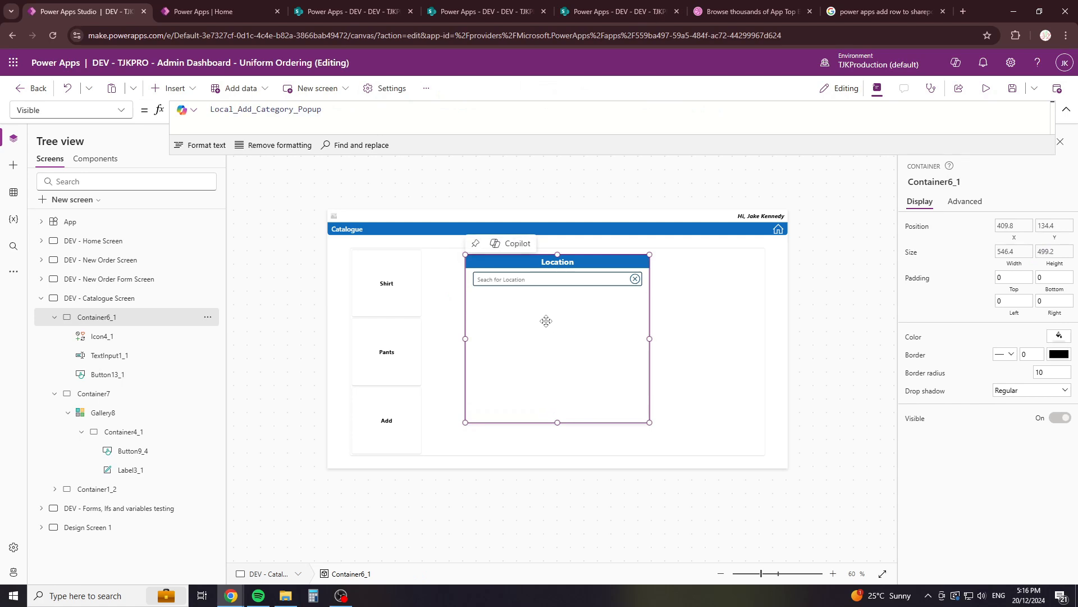
Step: Set the Height formula of popup container Container6_1 to Parent.Height/10*3
click(1054, 251)
click(339, 115)
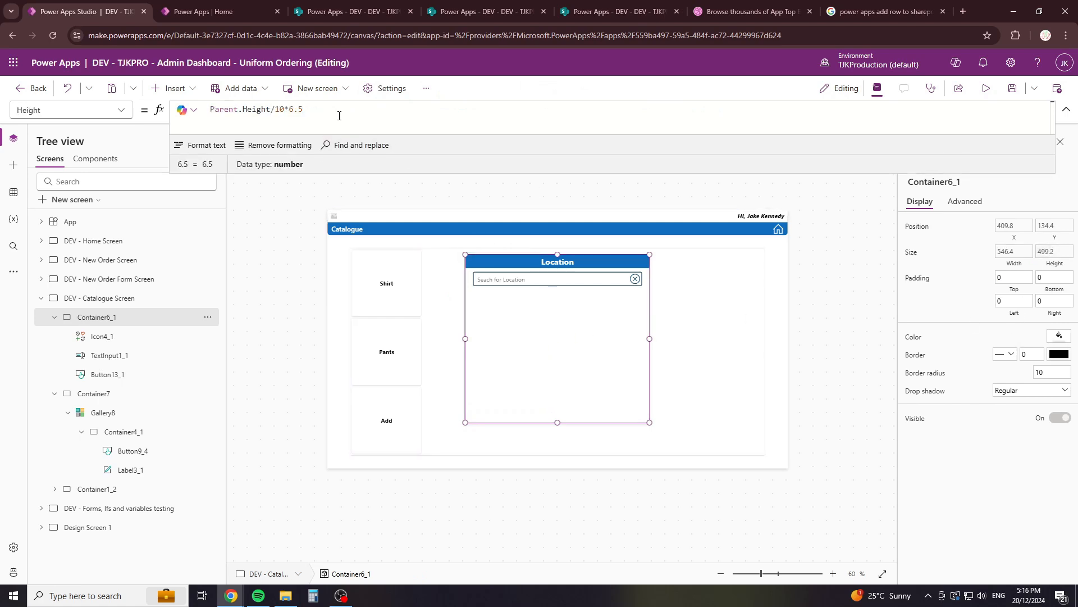
text(3)
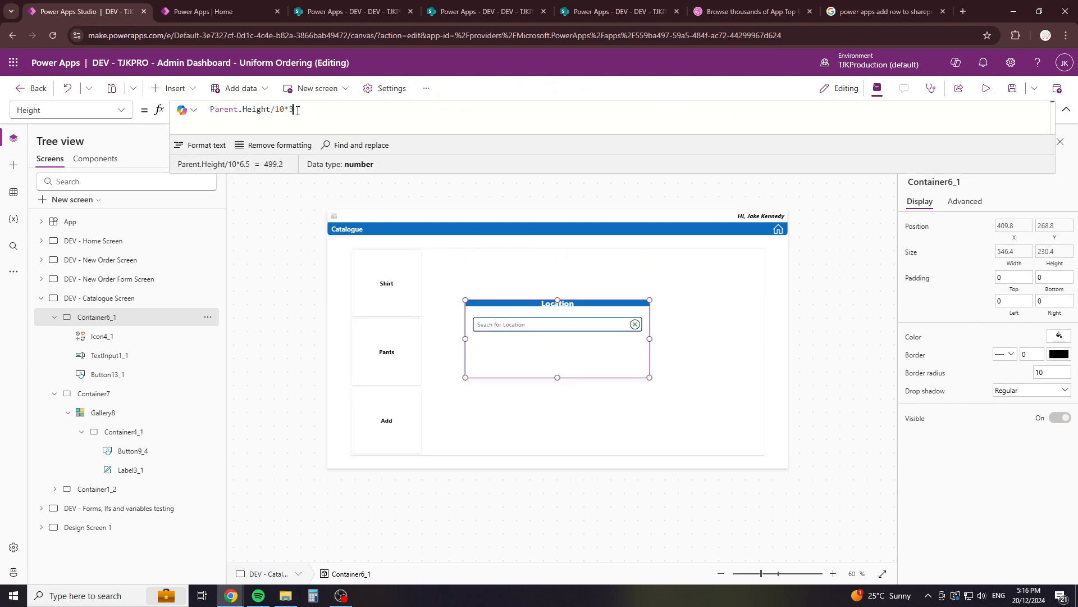
Step: Set the popup header button's Height to Parent.Height/10*2 and its text to Add Category
click(522, 303)
click(105, 109)
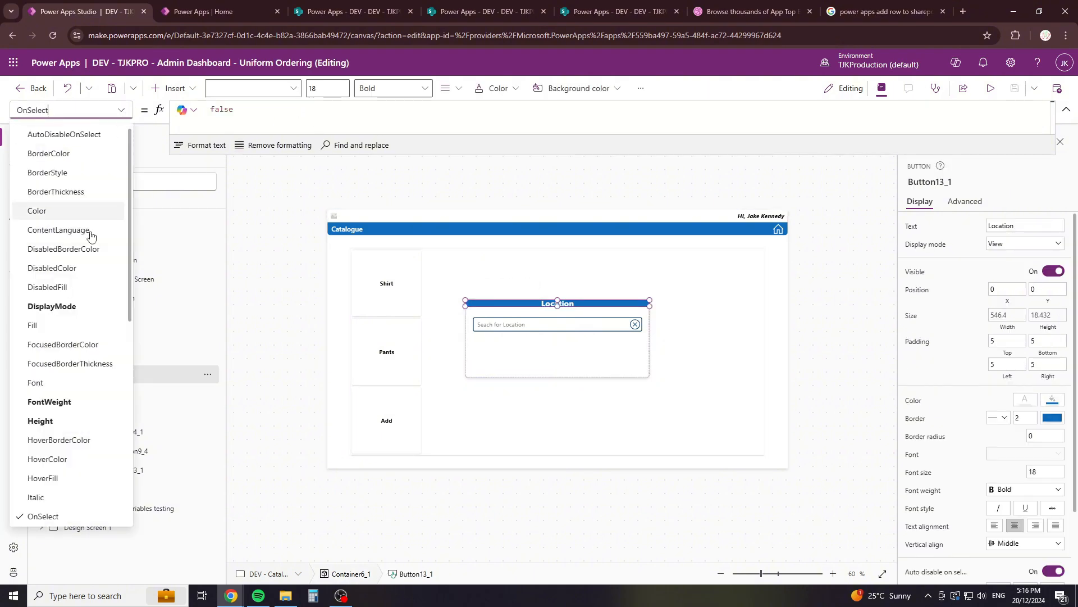
click(39, 420)
click(316, 107)
key(BackSpace)
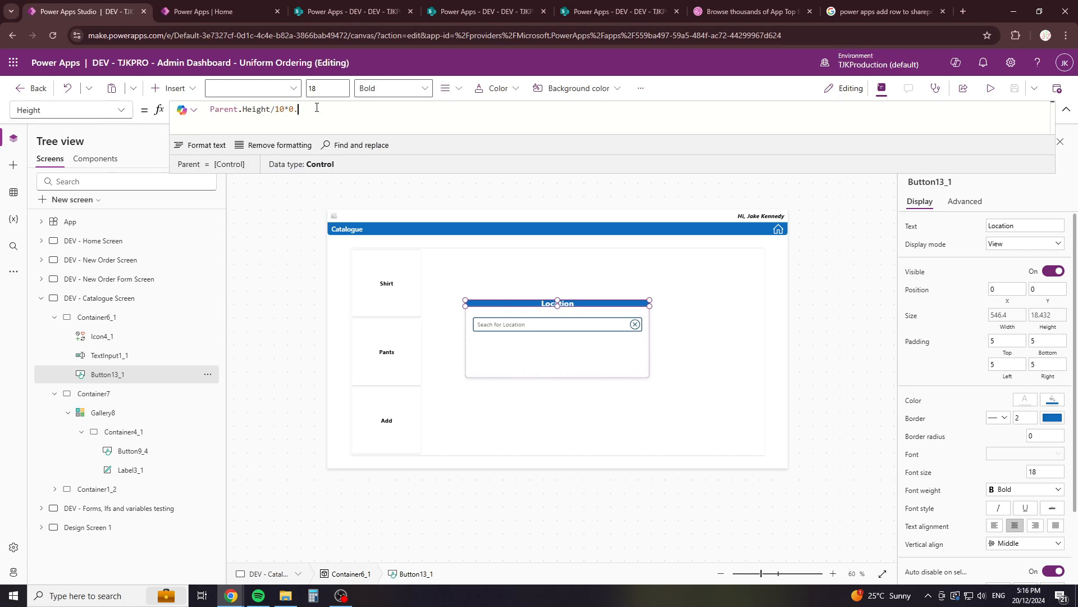
text(2)
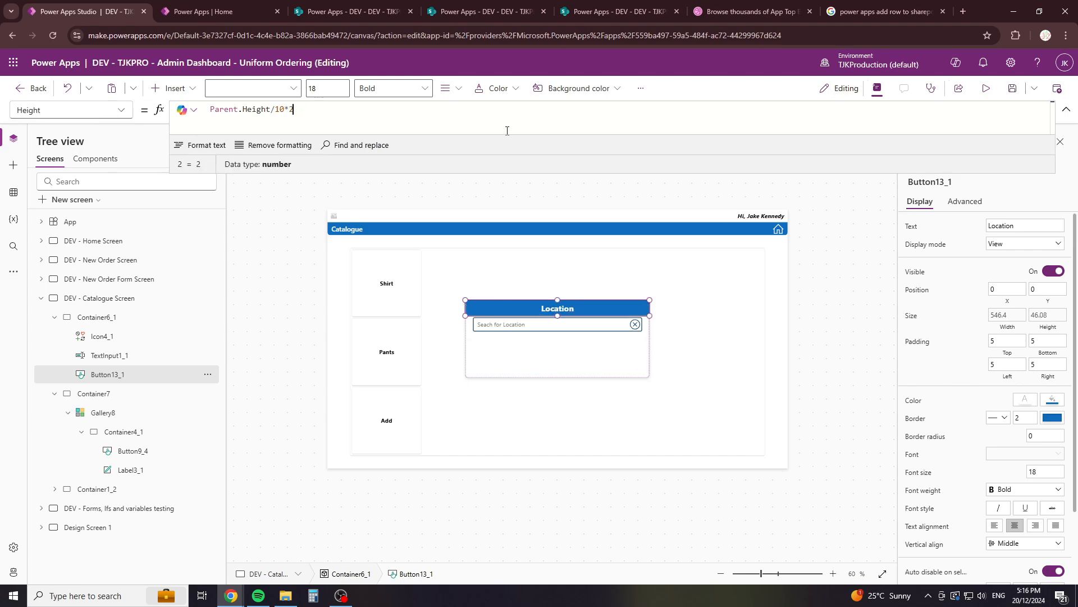
click(1038, 226)
text(Add )
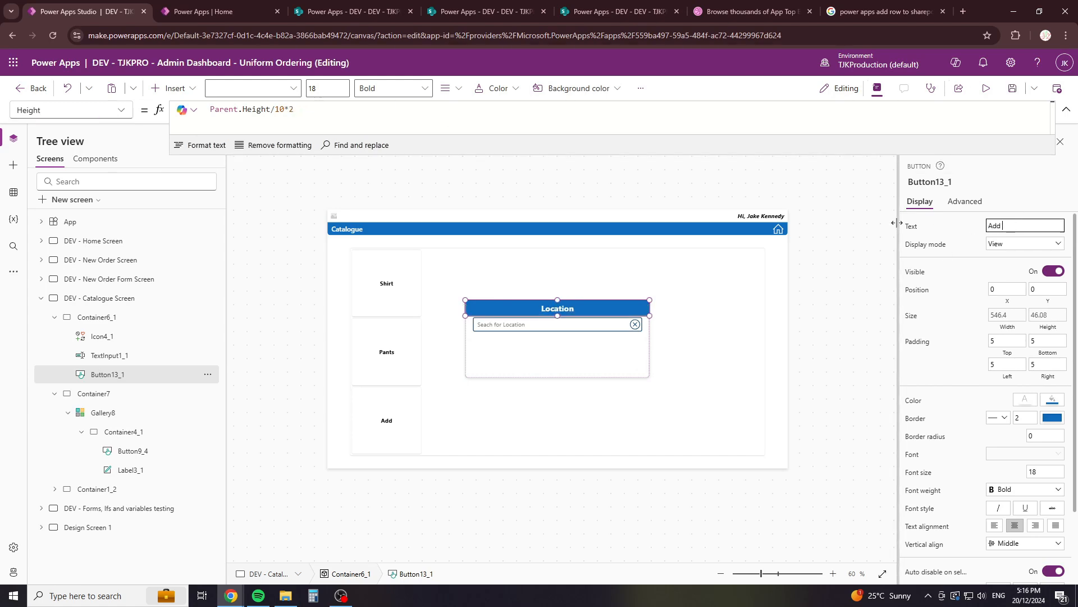
text(Category)
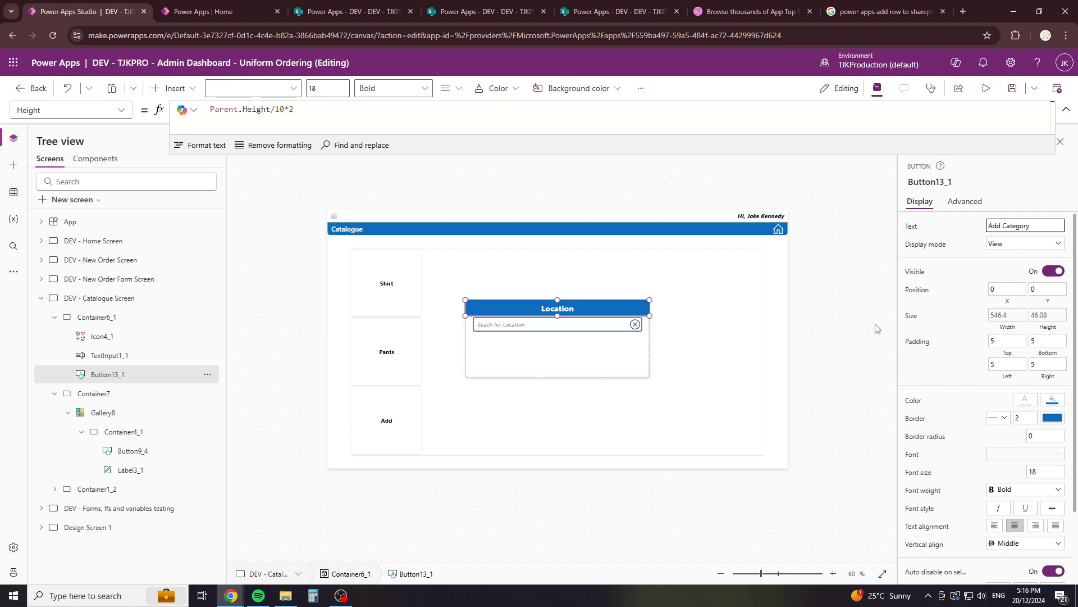
Step: Move the popup's text input and its cancel icon down together to Y 73
click(624, 325)
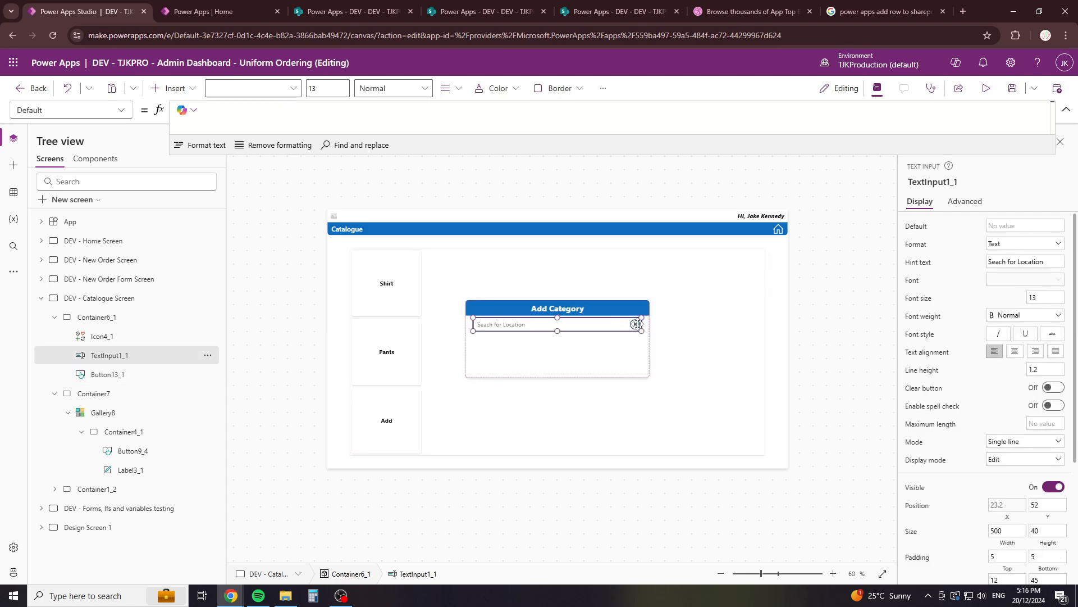
click(636, 324)
click(636, 325)
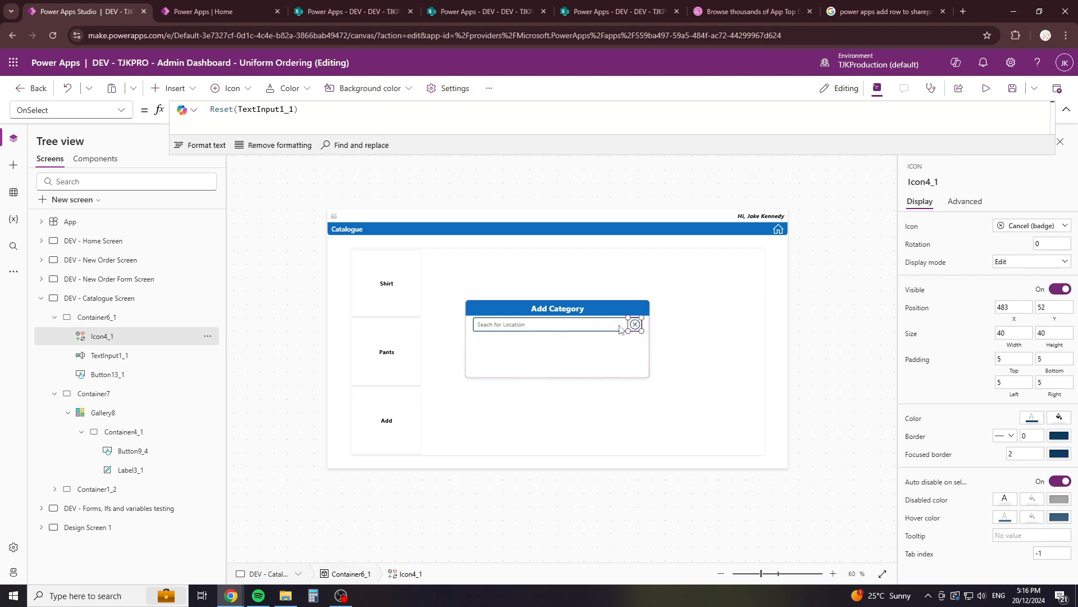
shift+click(591, 328)
drag(591, 327, 591, 335)
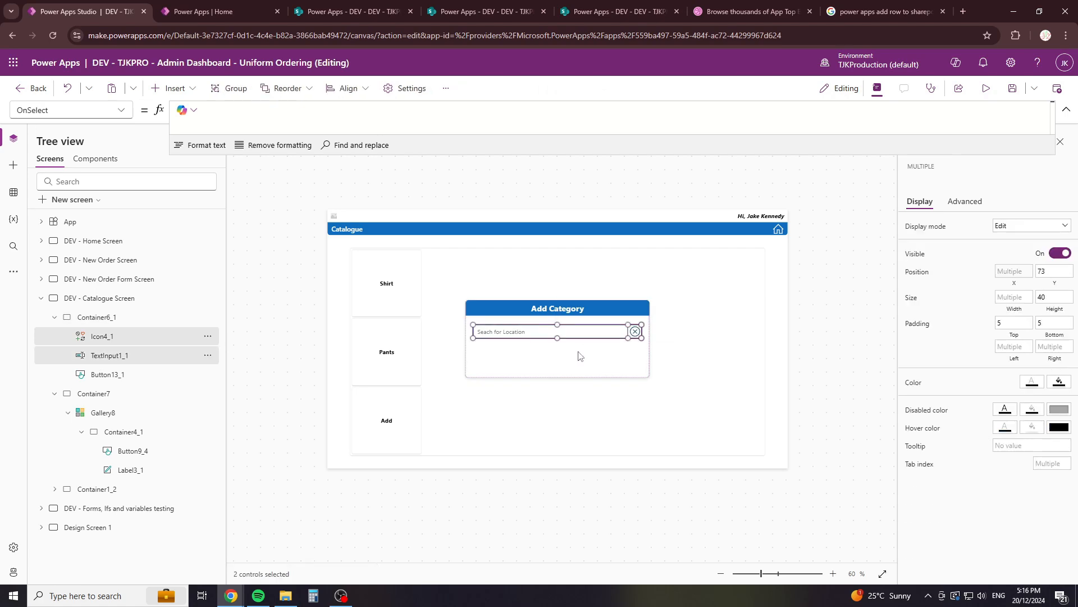
Step: Insert a classic button in the popup's lower right corner at about X 363, Y 170, and set its text to Save
click(578, 355)
click(163, 88)
text(btt)
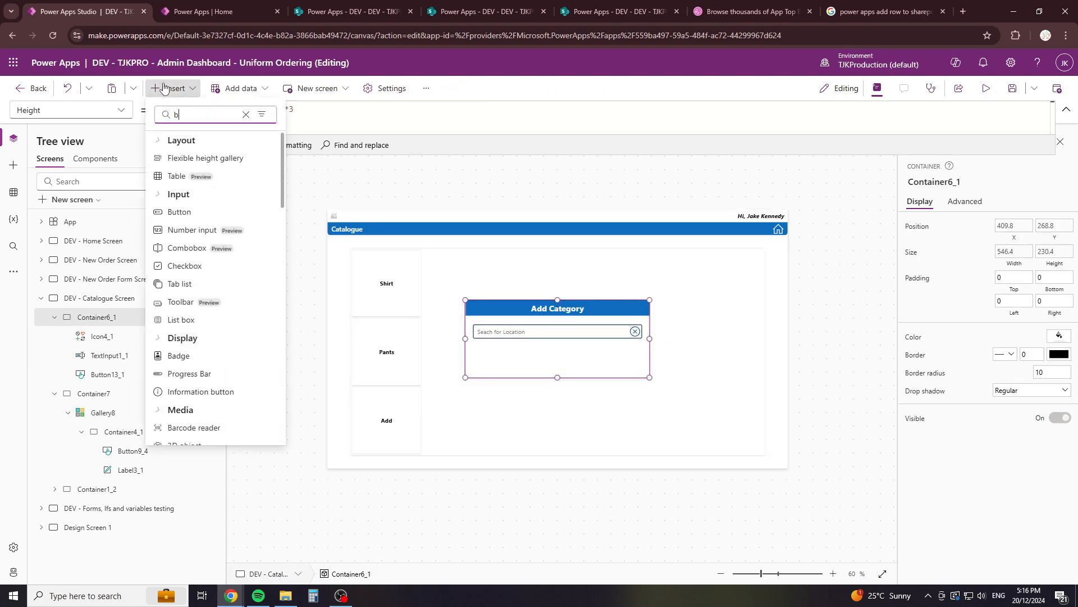
key(BackSpace)
key(BackSpace)
text(utton)
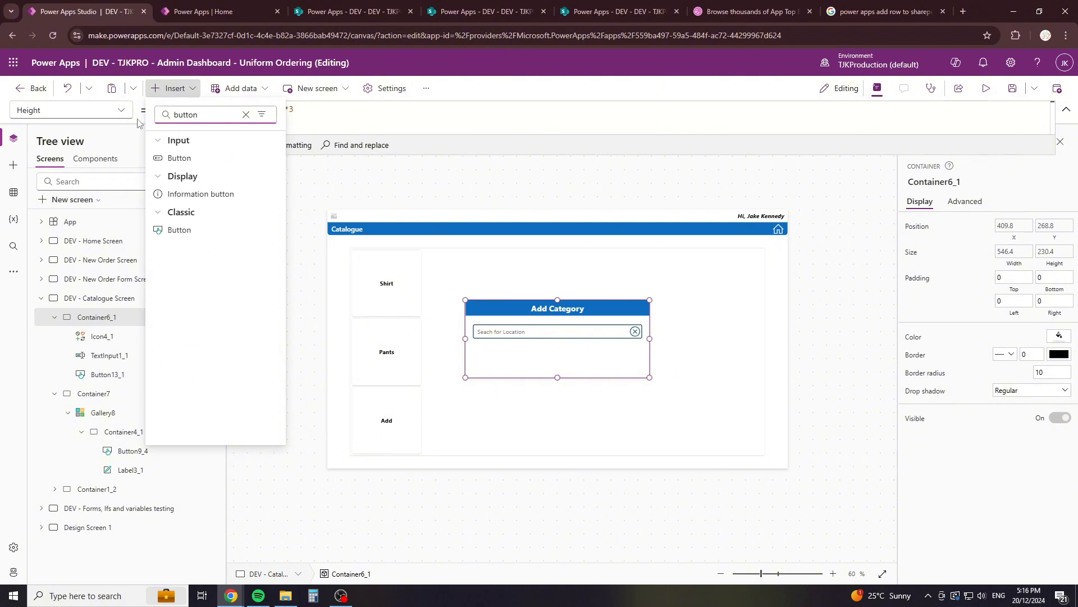
click(179, 230)
drag(494, 311, 606, 365)
click(1023, 224)
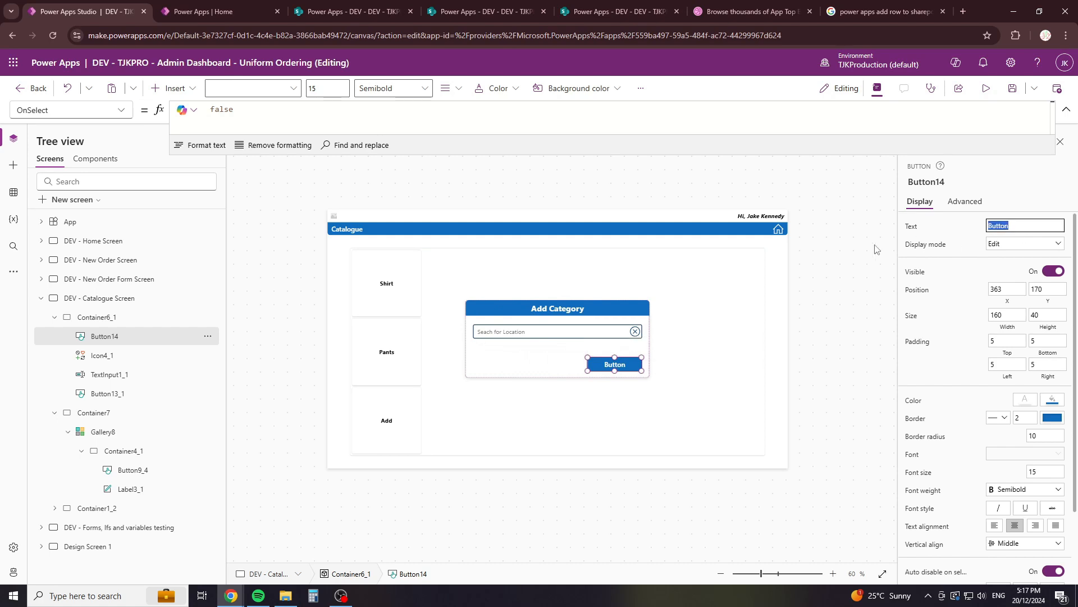
click(863, 296)
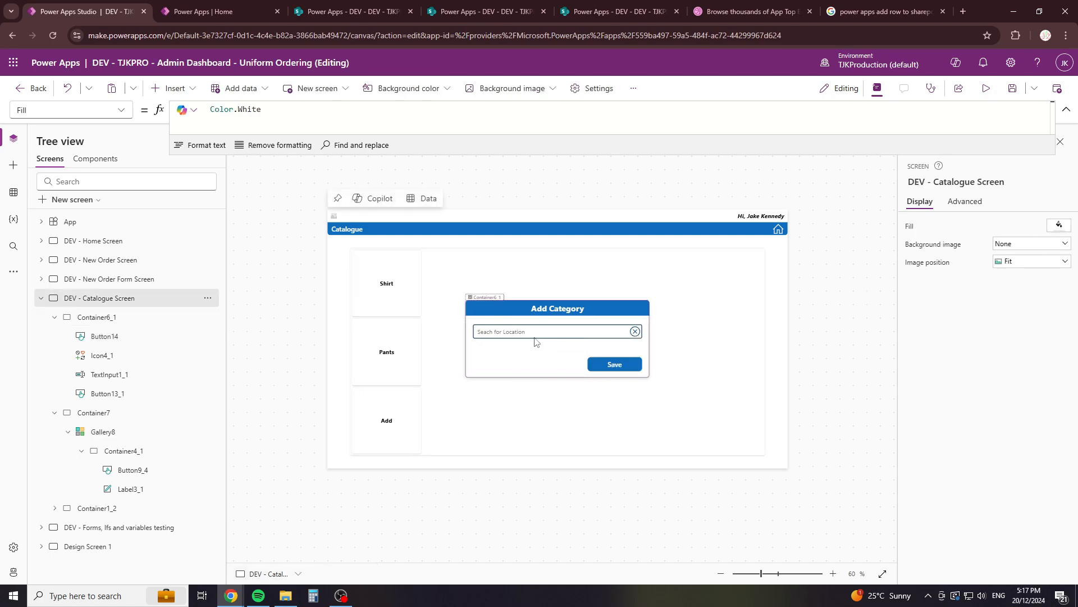
Step: Set the hint text of the popup's text input to Type Name of New Category
click(593, 333)
drag(1045, 261, 991, 262)
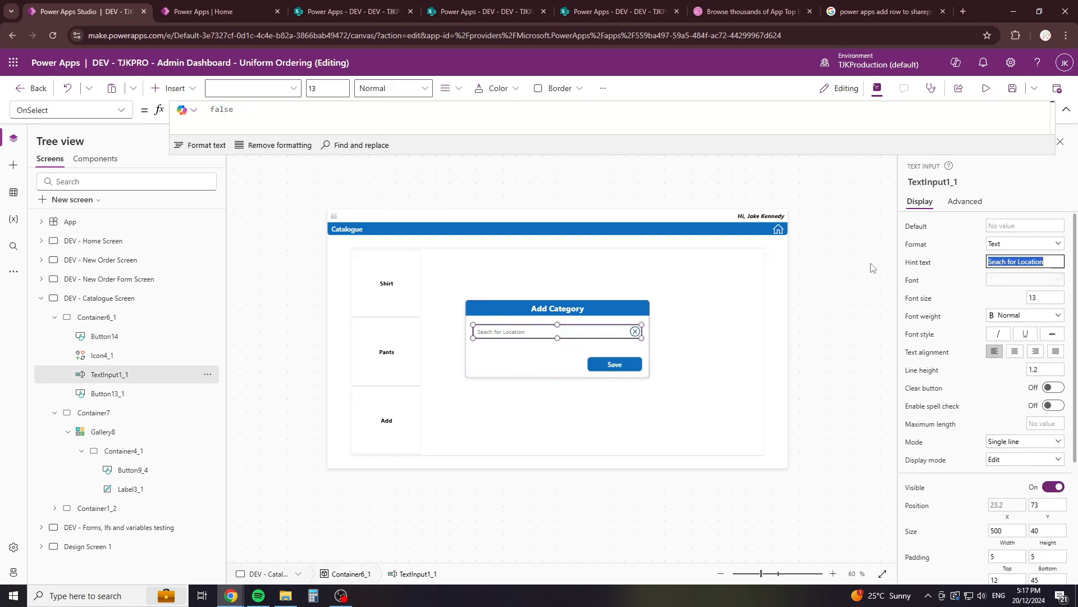
text(E)
text(ype Name of New Category)
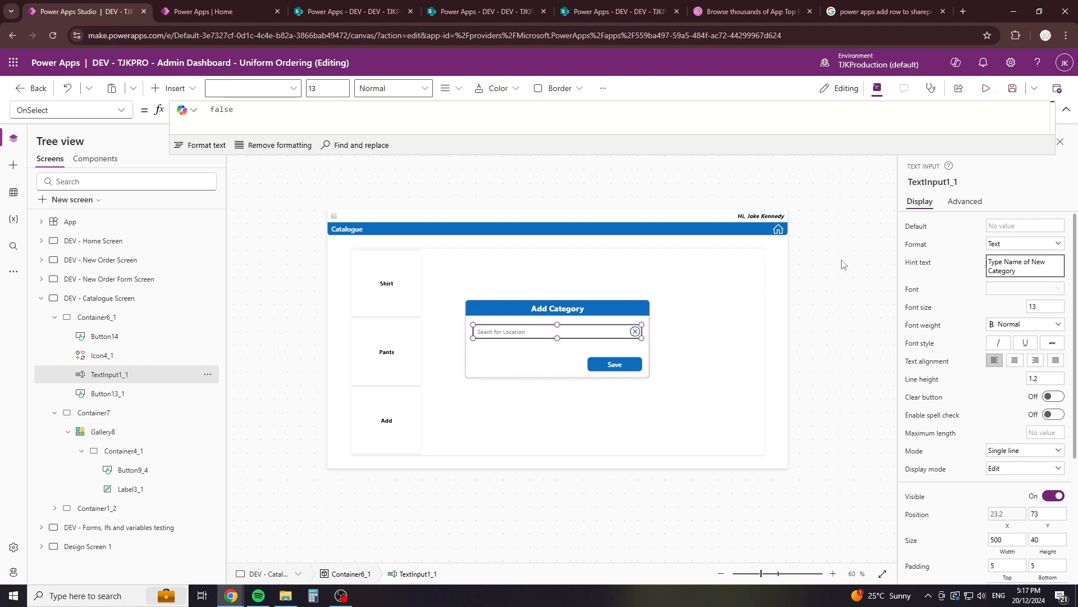
click(843, 264)
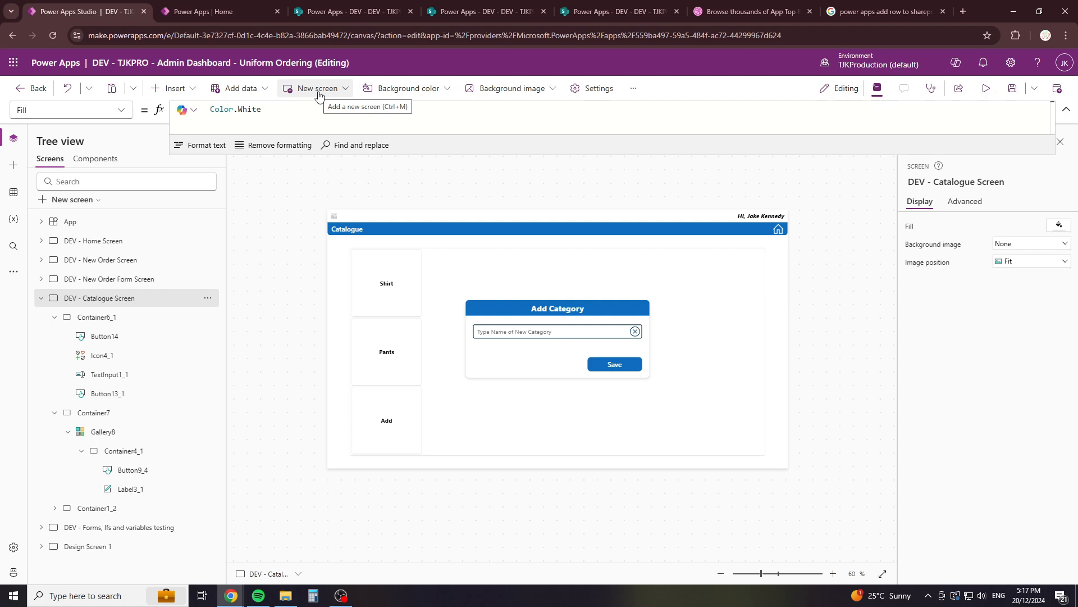
Step: Replace the Save button's OnSelect with a Patch on 'DEV - TJKPRO_Catalogue_Categories' whose record starts with the TJKPRO_CC_Category_Name field
click(614, 365)
click(257, 115)
key(ctrl+a)
key(BackSpace)
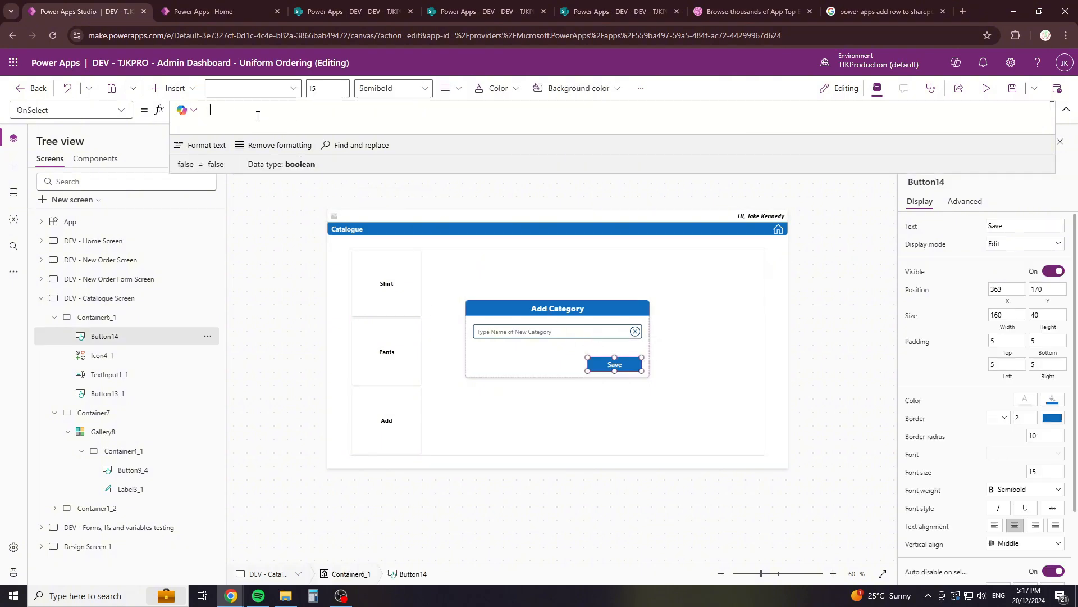
text(patch()
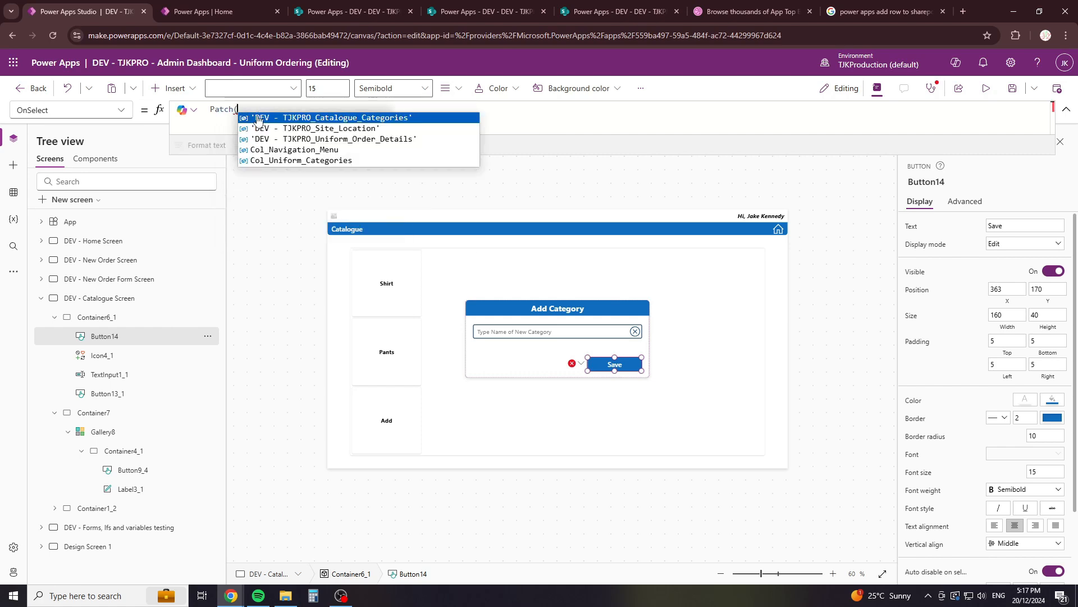
click(258, 119)
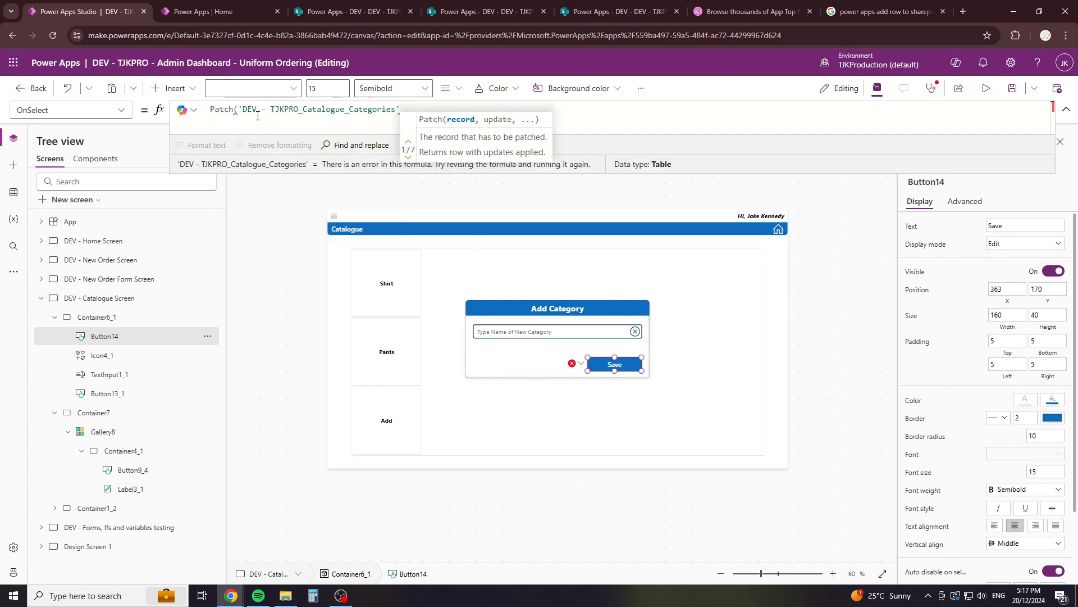
text(,{})
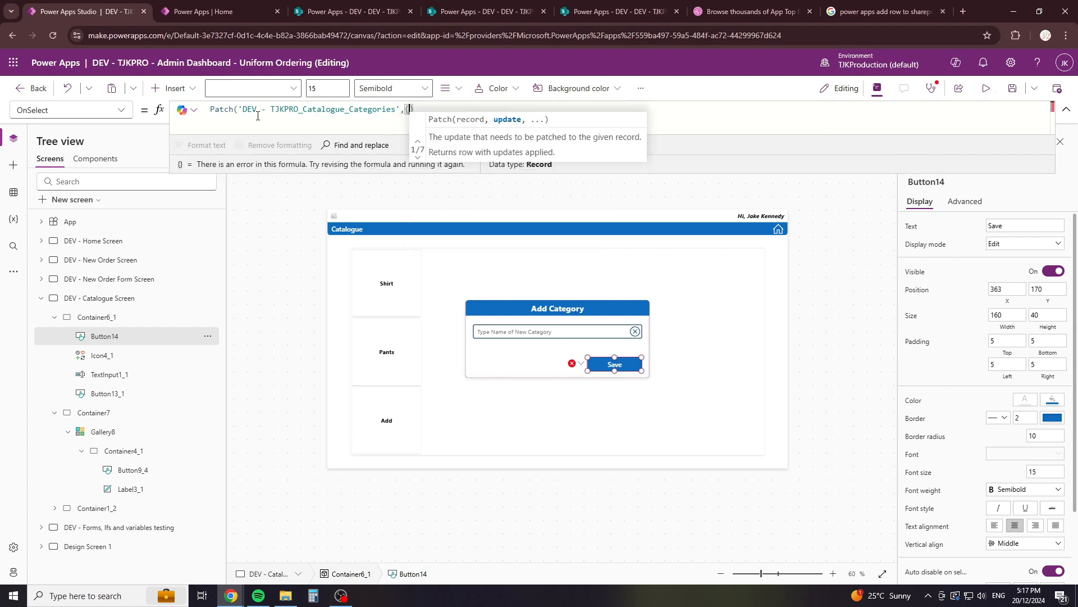
text(cat)
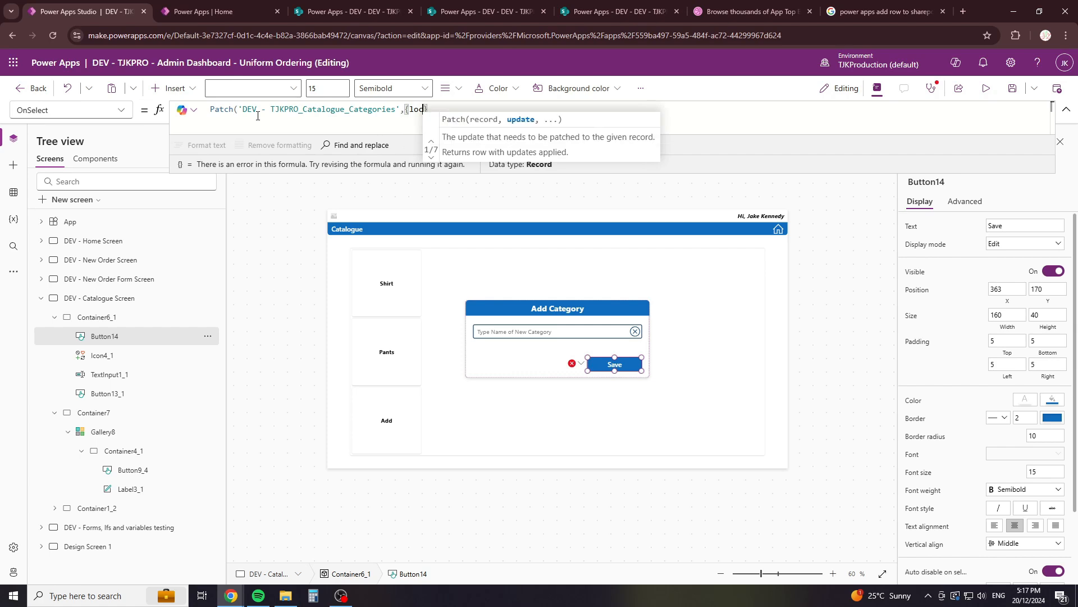
key(Down)
key(Down)
key(Down)
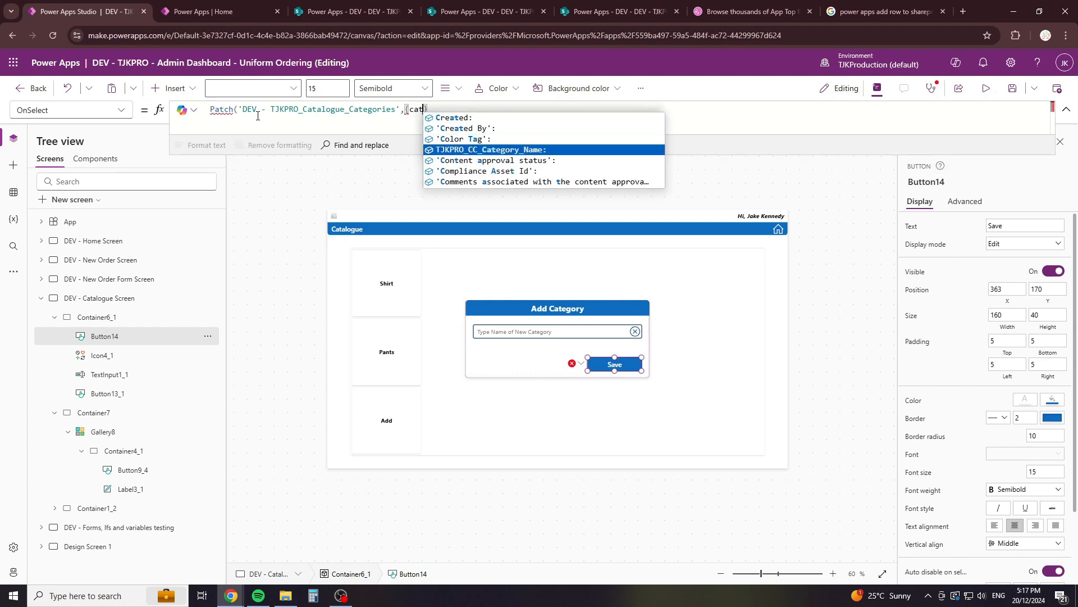
key(Tab)
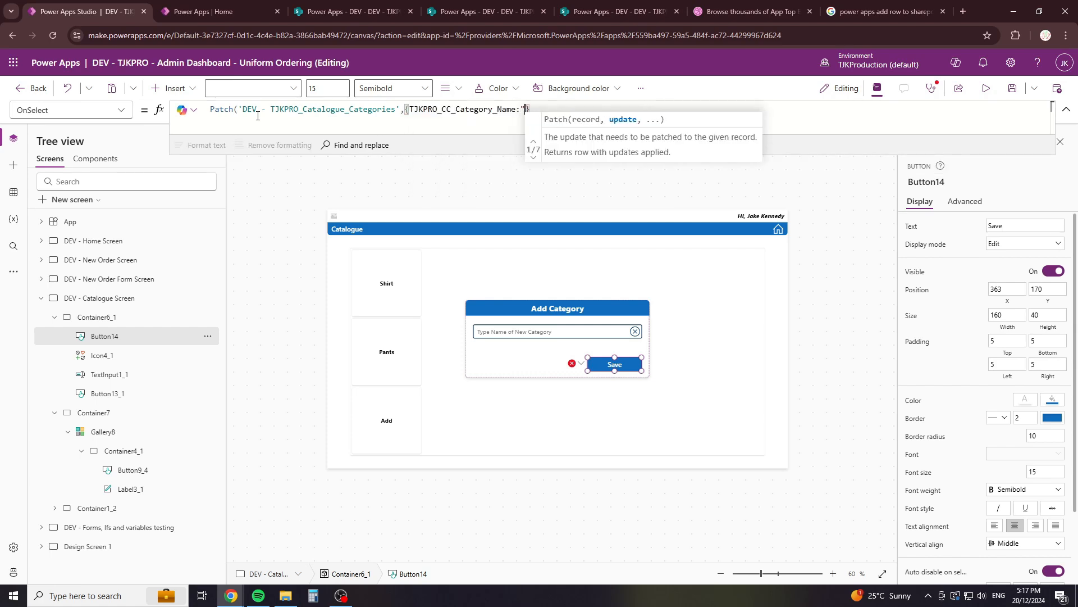
Step: Complete the Save button's Patch formula by assigning TextInput1_1.Text to TJKPRO_CC_Category_Name and closing the record and function
click(553, 333)
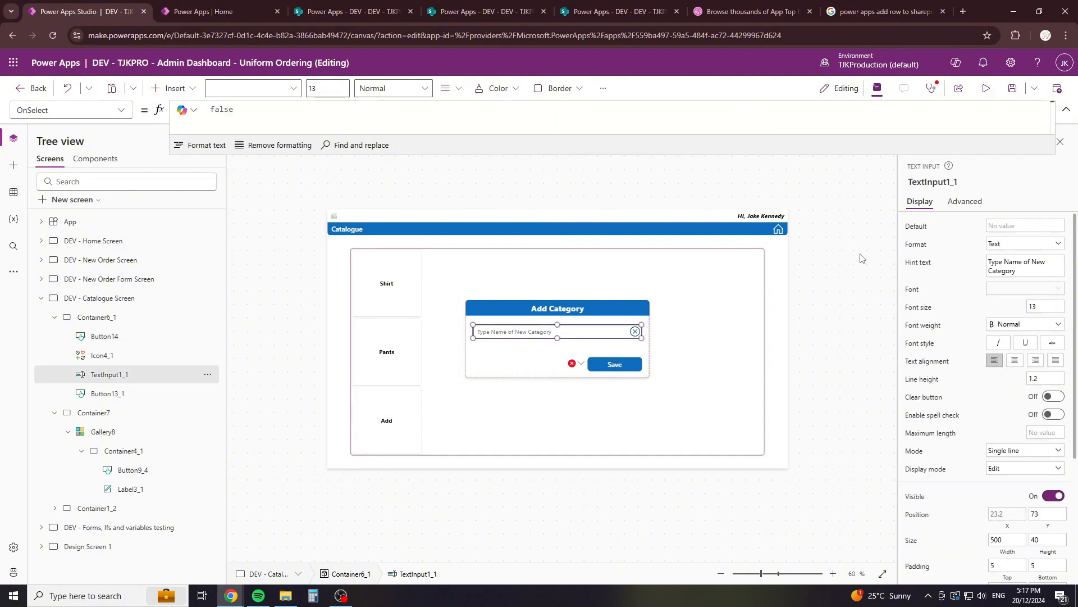
click(966, 180)
key(ctrl+c)
click(621, 367)
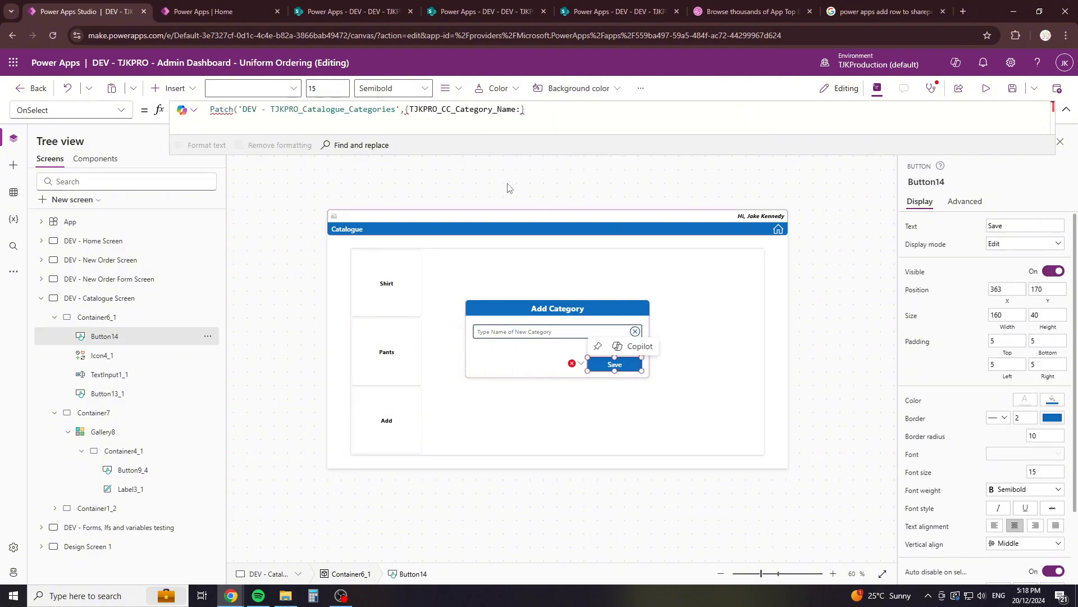
click(522, 112)
key(ctrl+v)
text(.Text})
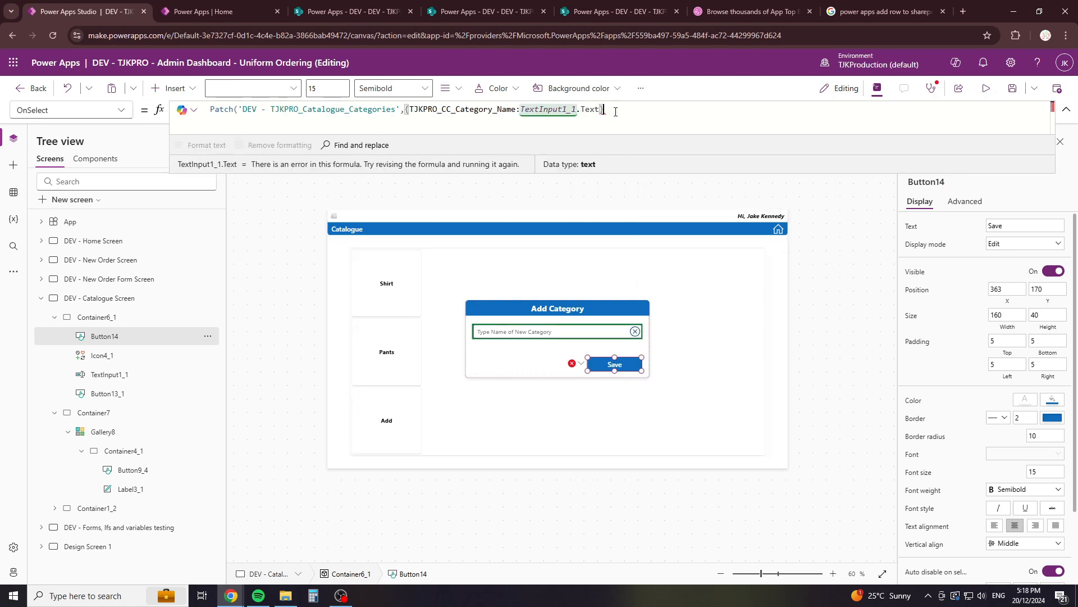
text())
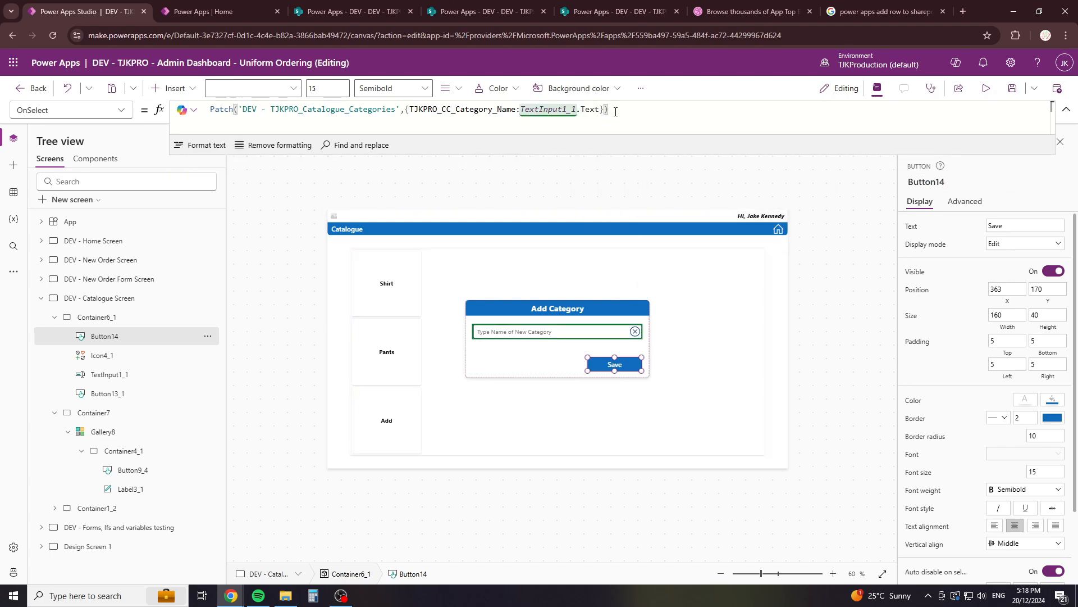
Step: Insert a Cancel (badge) icon into the Add Category popup and place it over the header's right end at about X 482, Y 0
click(662, 313)
click(624, 311)
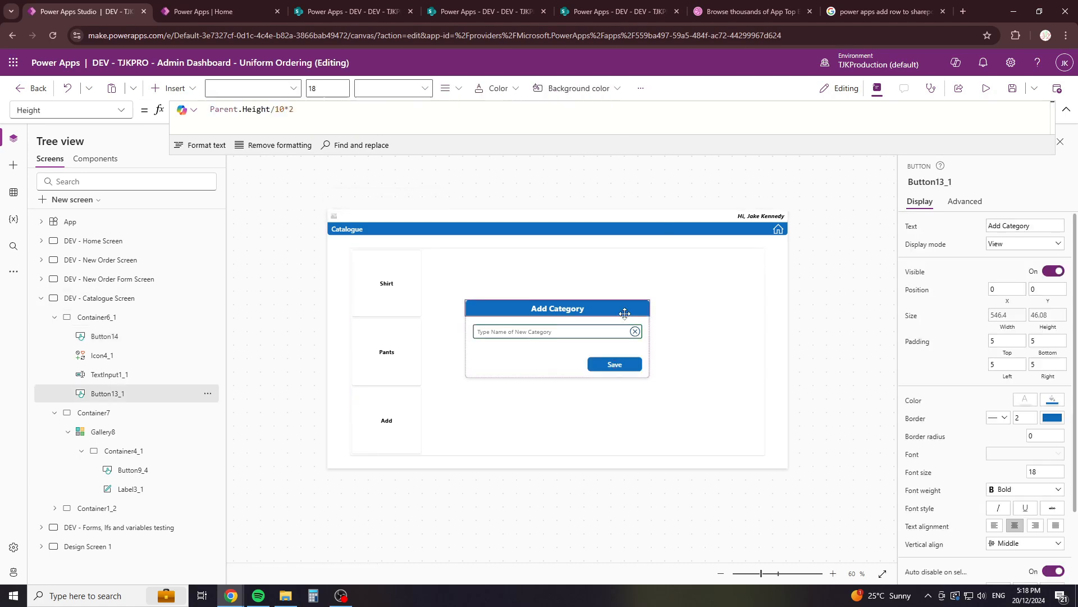
click(174, 90)
text(cance)
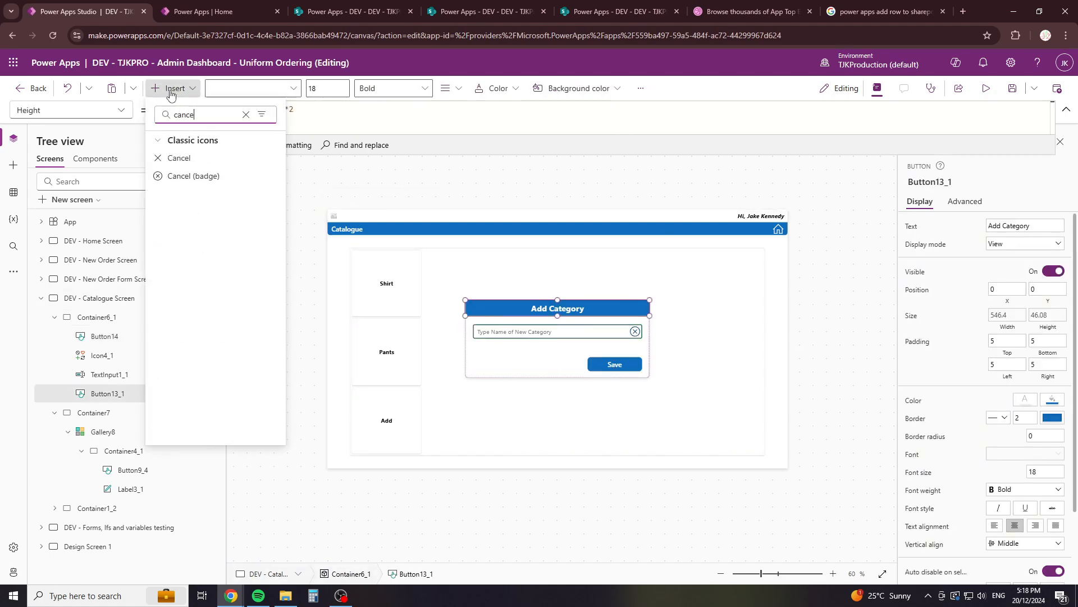
click(188, 176)
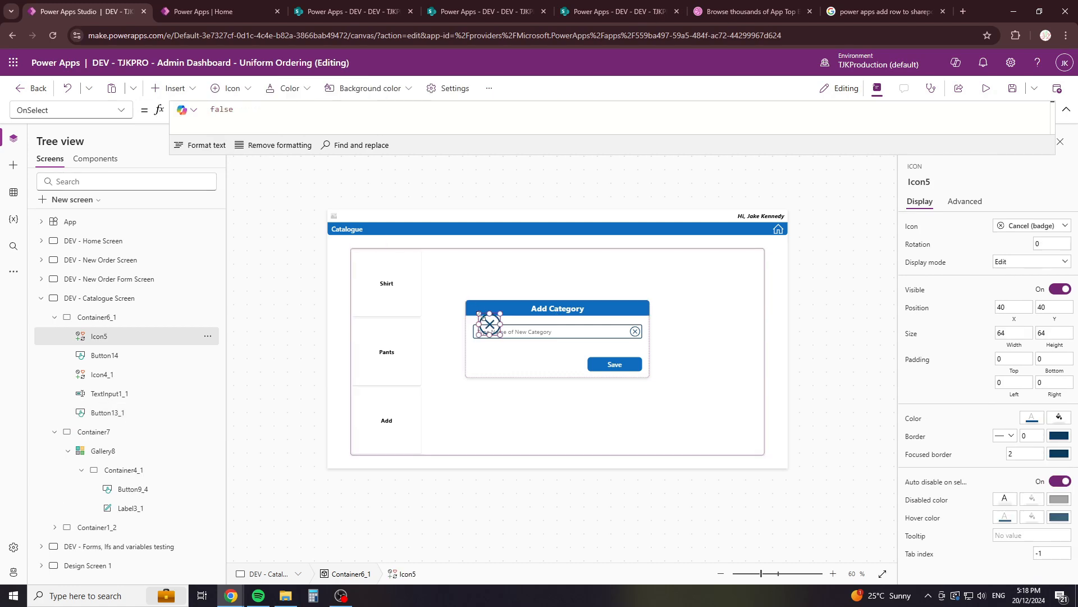
drag(478, 311, 628, 319)
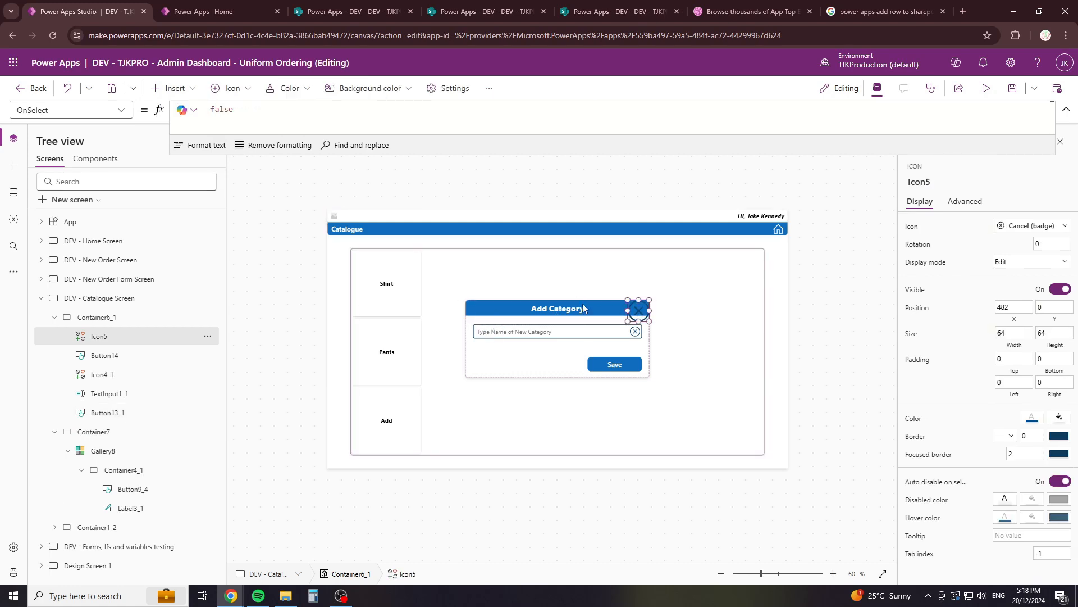
click(623, 309)
click(835, 279)
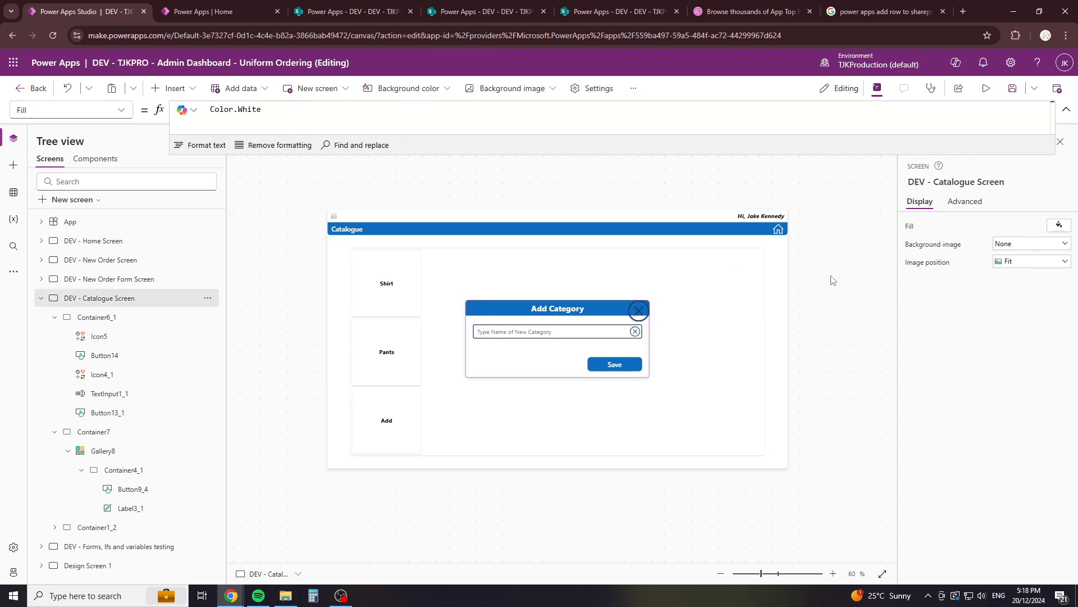
Step: Set the Width of the header's cancel icon to Button13_1.Height
click(639, 310)
click(105, 109)
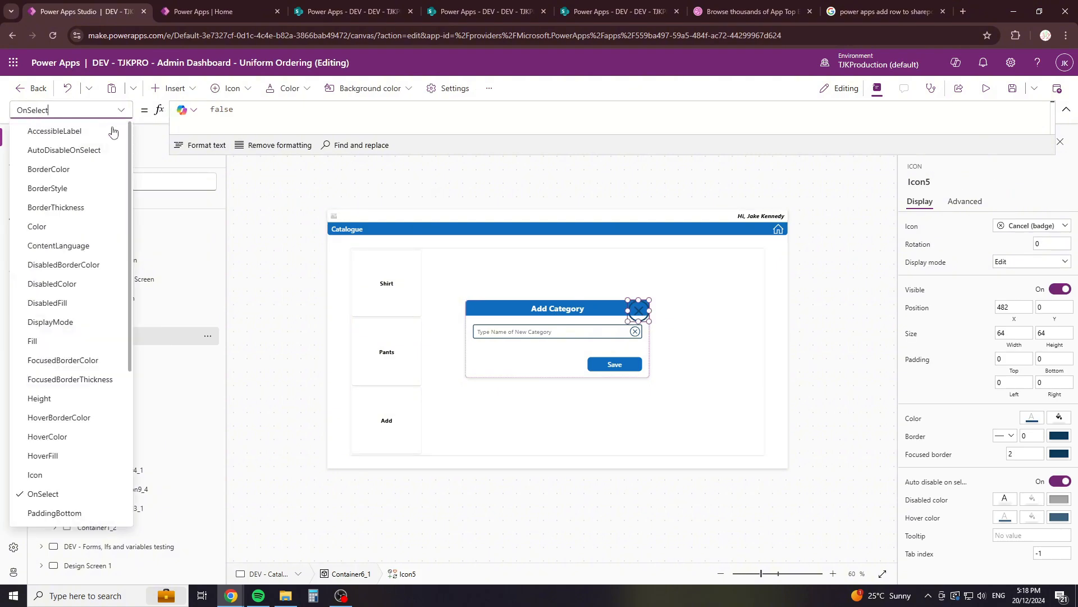
scroll(56, 348, down, 5)
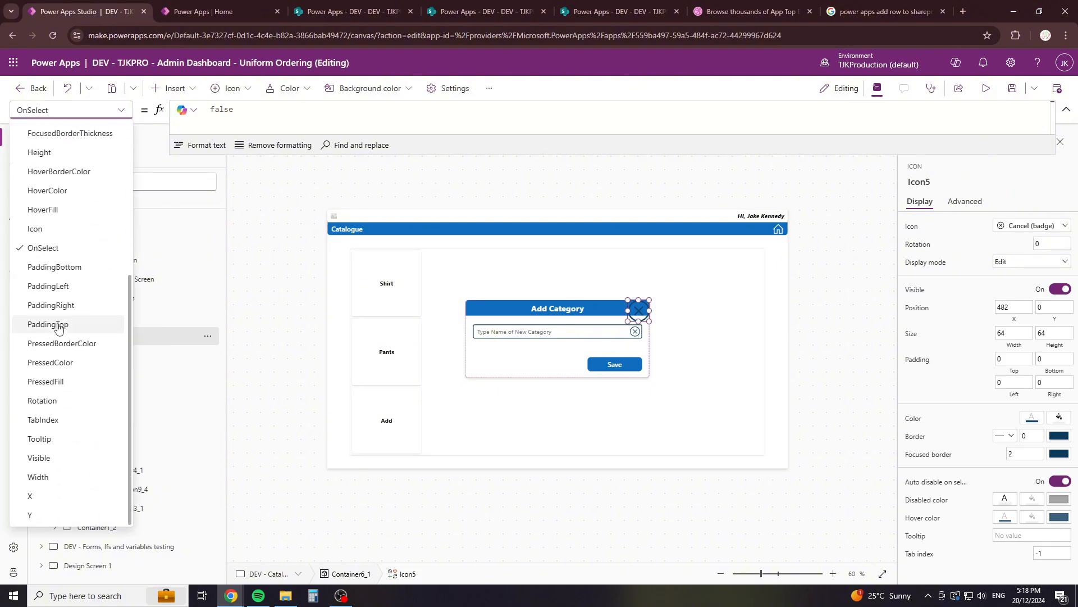
click(55, 477)
click(248, 109)
key(ctrl+a)
text(Button13_1)
text(.Height)
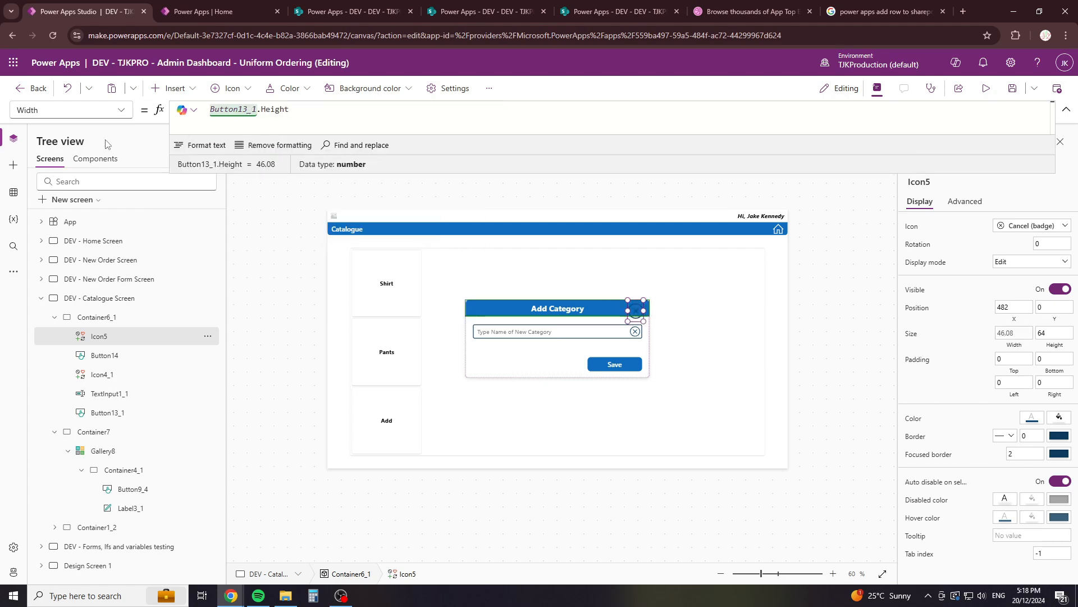
Step: Set the header cancel icon's Height to Button13_1.Height and move it to the header's right edge at about X 500, Y 0
click(123, 110)
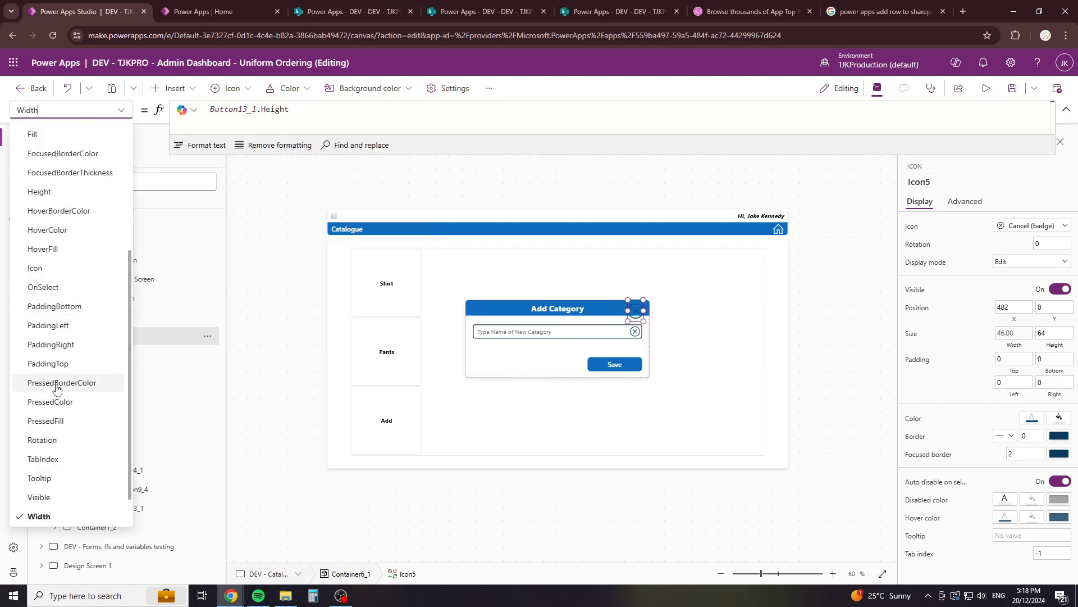
click(43, 196)
click(248, 116)
key(ctrl+a)
text(Button13_1)
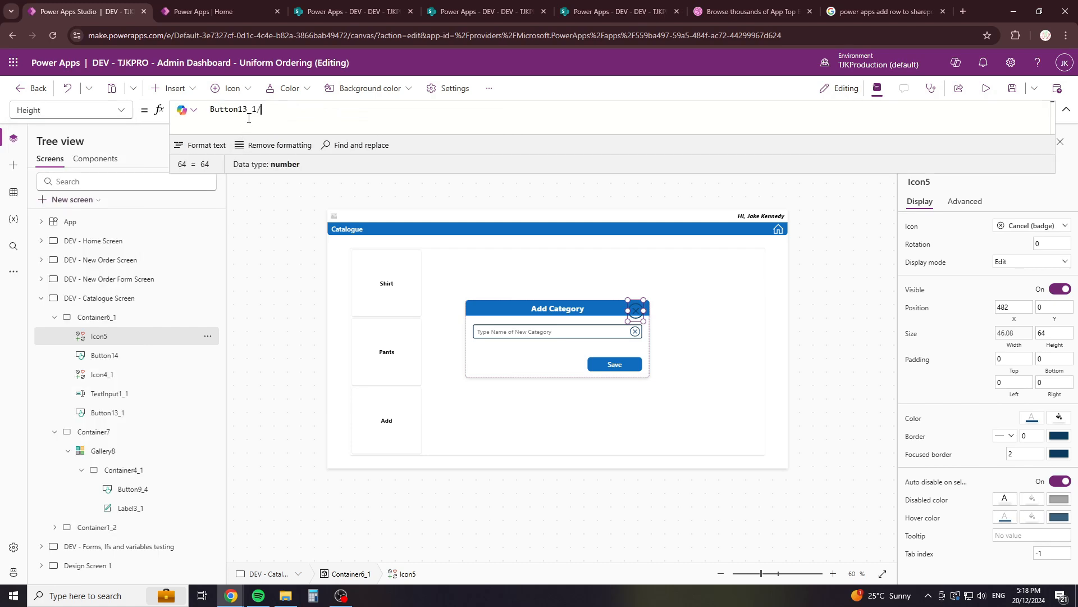
text(.Height)
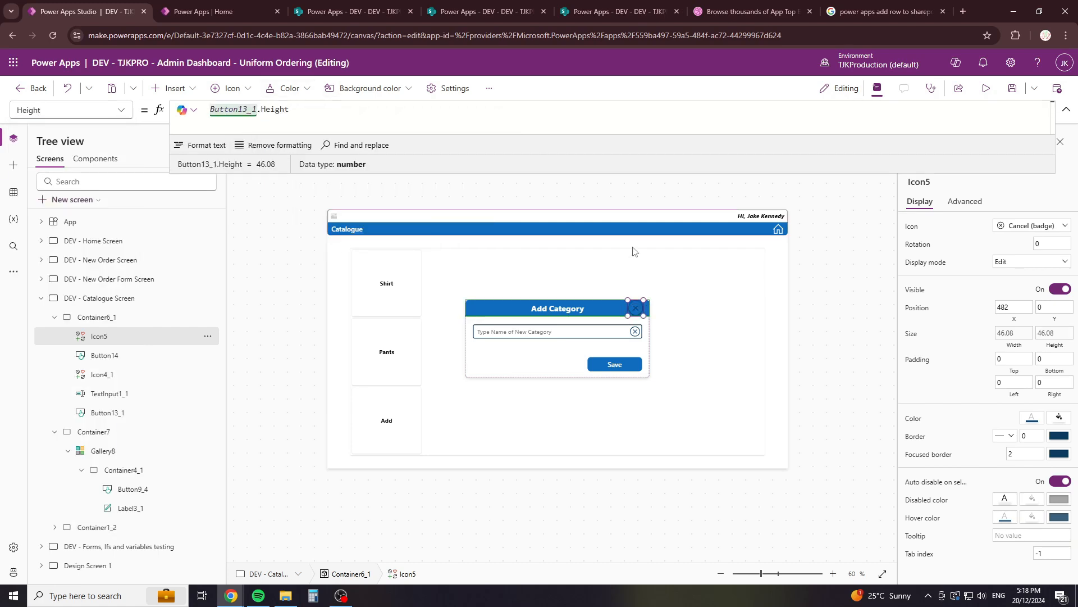
drag(635, 308, 642, 308)
Step: Set the header cancel icon's top, bottom and left padding to 8
click(1015, 355)
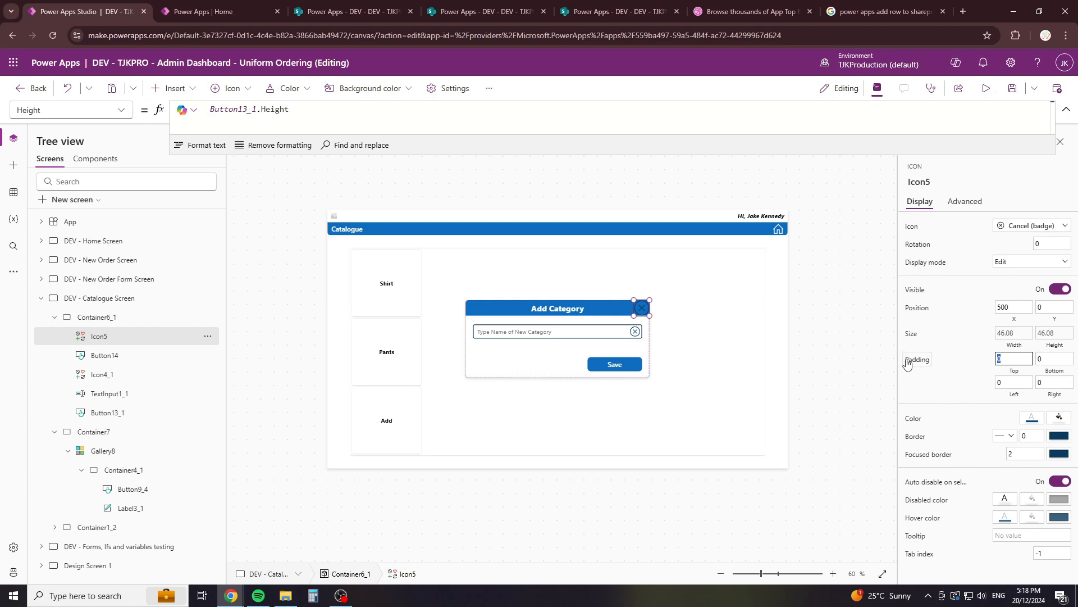
text(8)
key(Tab)
text(8)
key(Tab)
text(8)
key(Tab)
Step: Clear the header cancel icon's Color formula and set its right padding to 8
click(1032, 419)
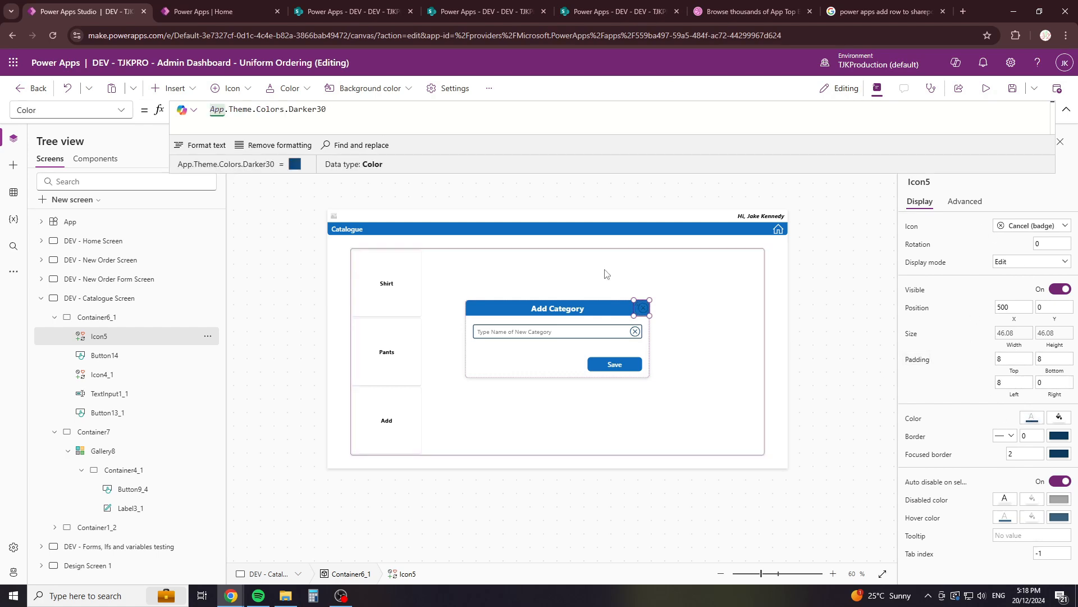
key(BackSpace)
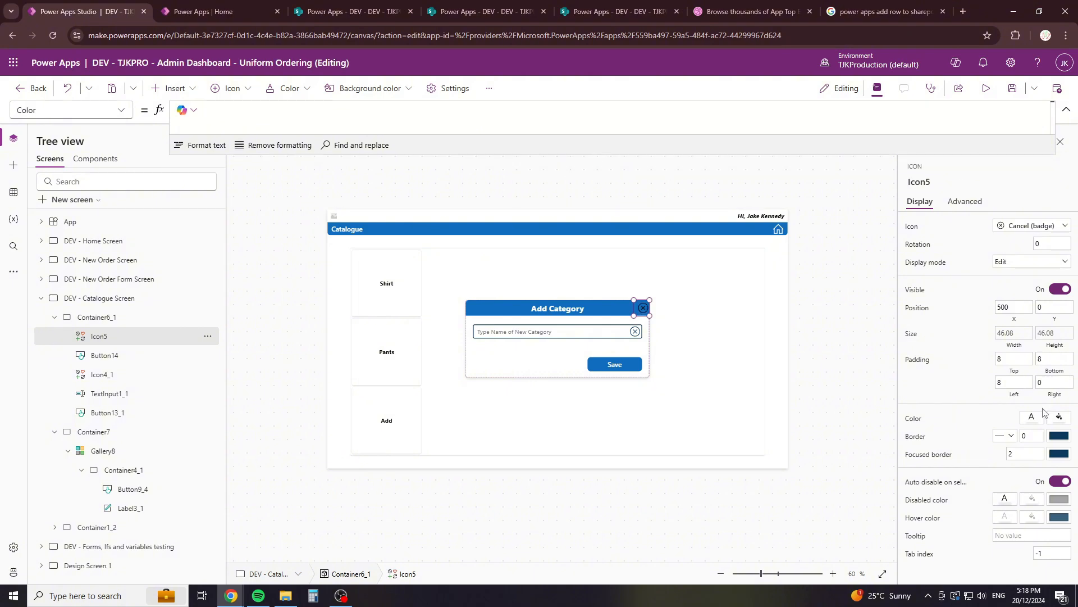
click(1032, 417)
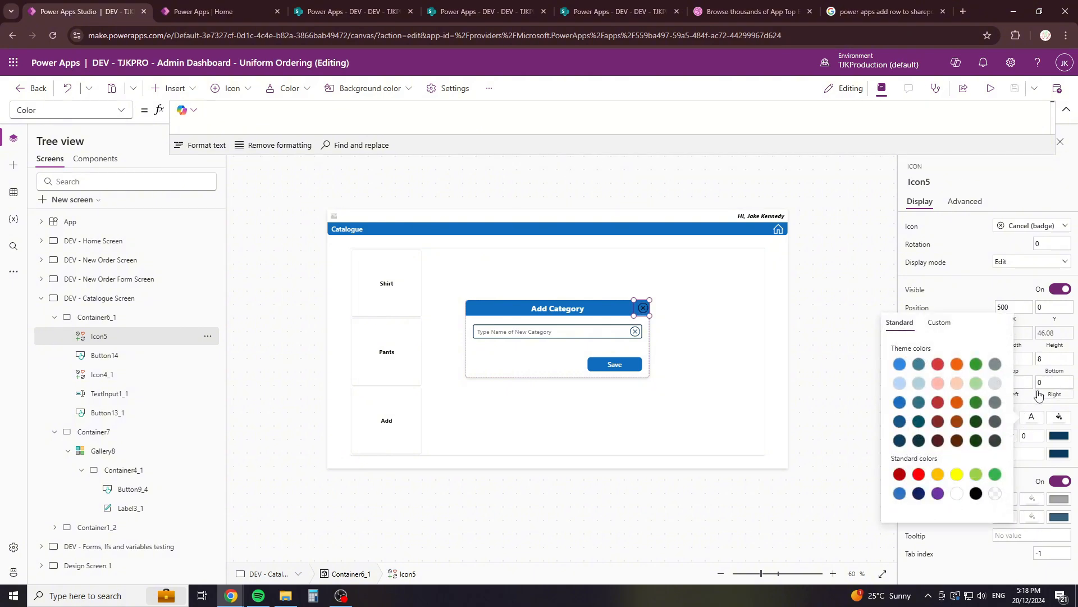
key(Escape)
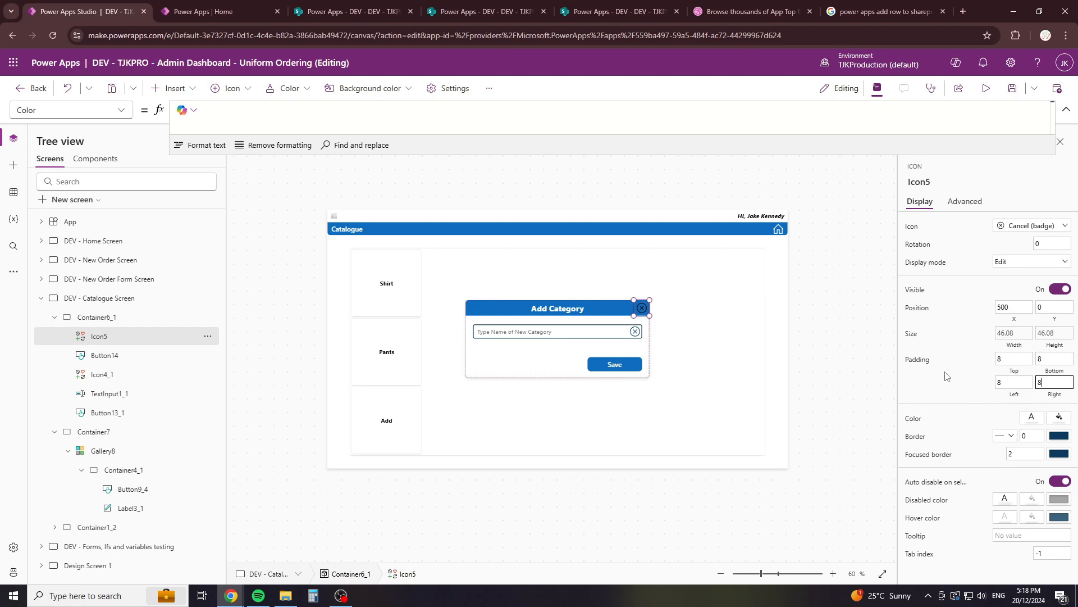
Step: Color the header cancel icon white from the standard colors
click(1032, 416)
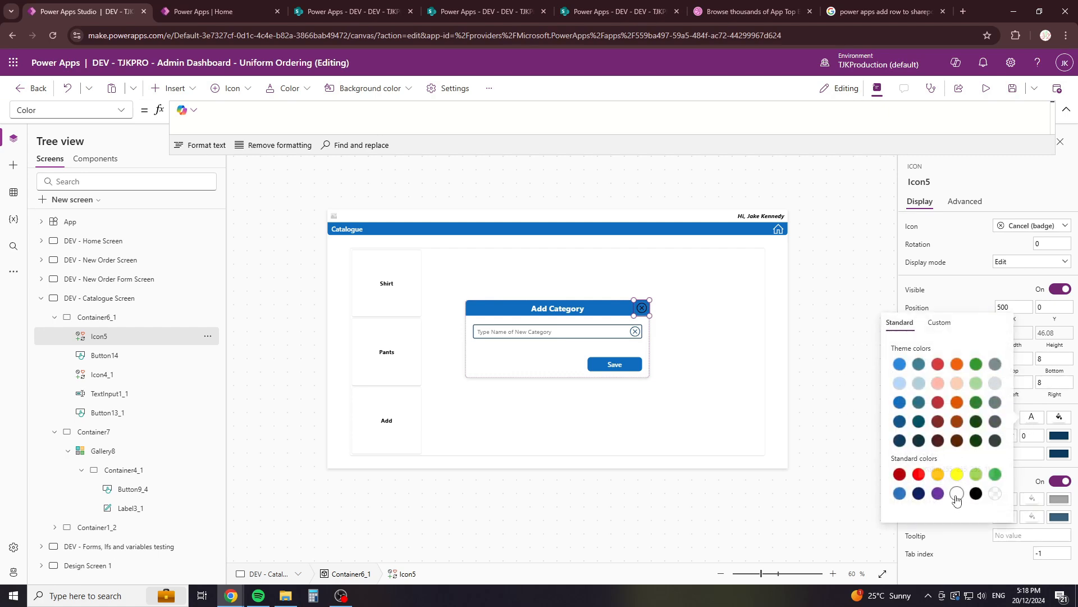
click(995, 493)
click(976, 442)
click(957, 493)
click(835, 333)
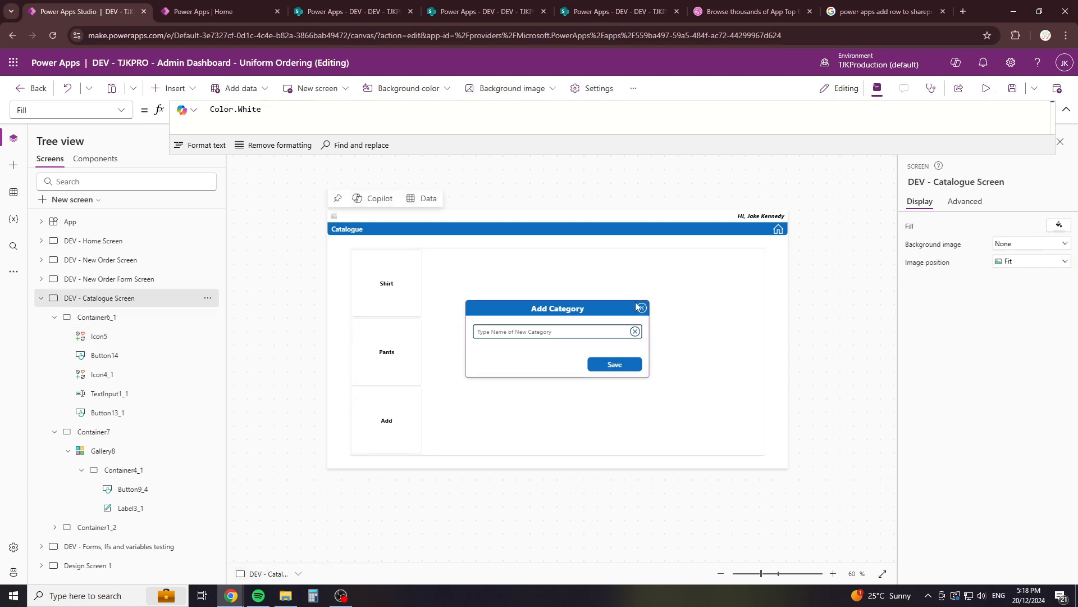
Step: Extend the Save button's OnSelect after the Patch with Select(Icon4_1) and Select(Icon5), separated by semicolons
click(612, 363)
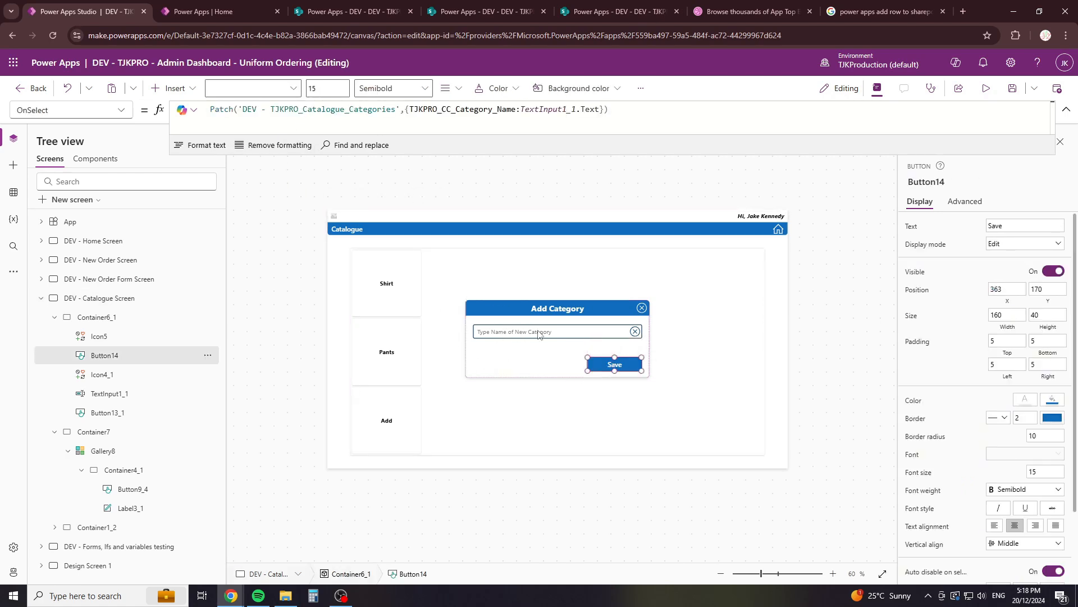
click(637, 331)
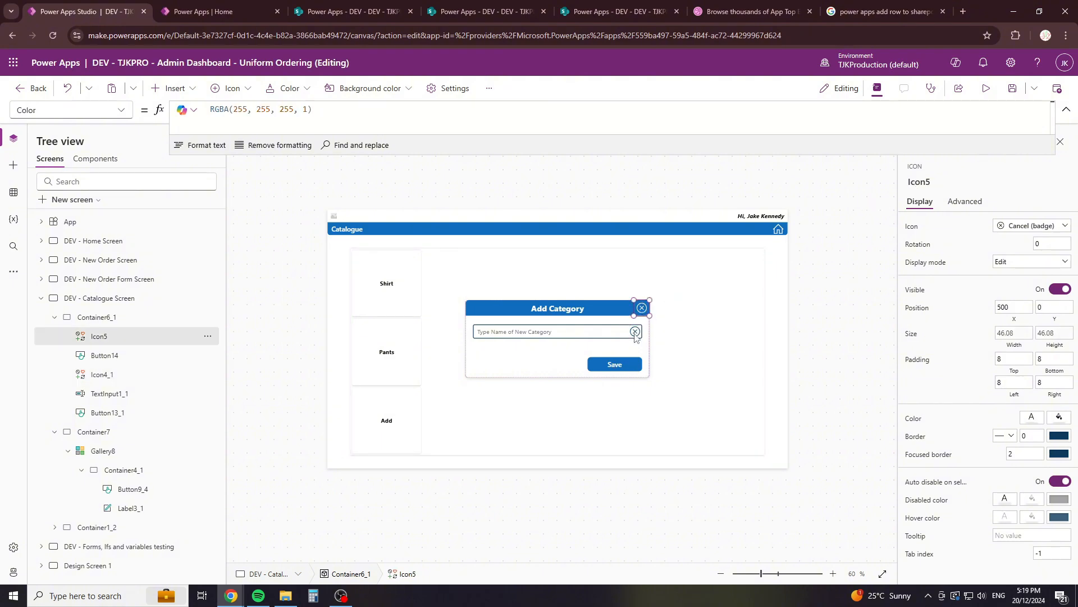
click(616, 366)
click(605, 127)
text(;)
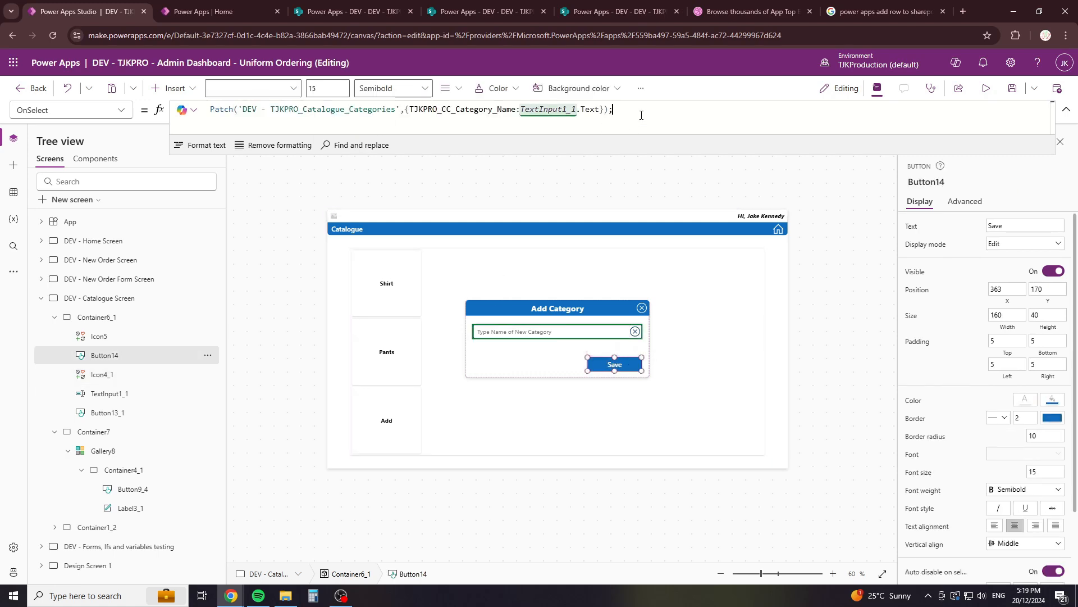
text(select(Icon4_1))
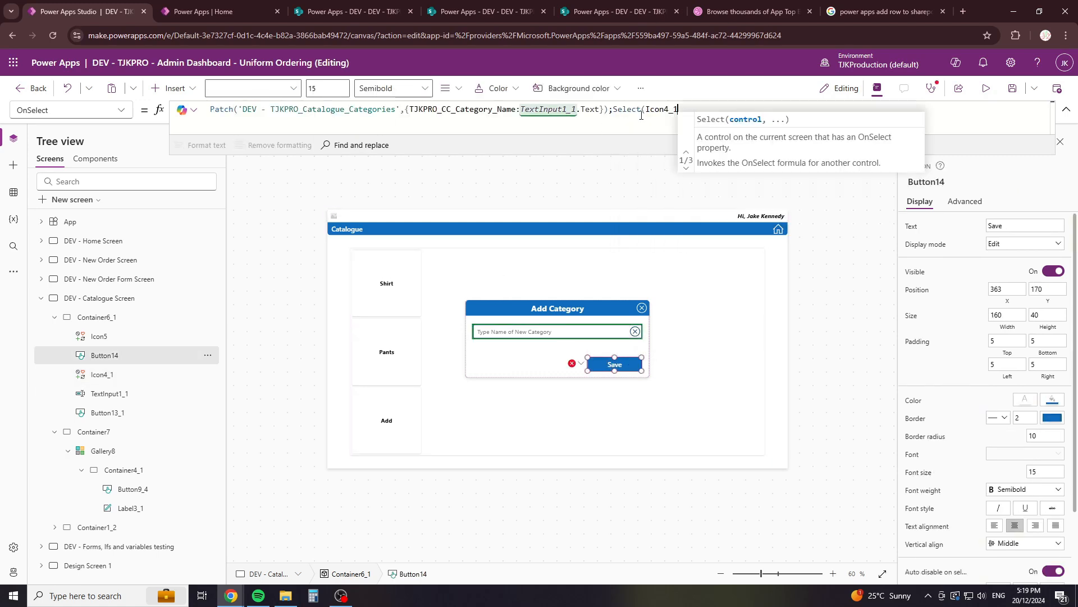
text(;Select()
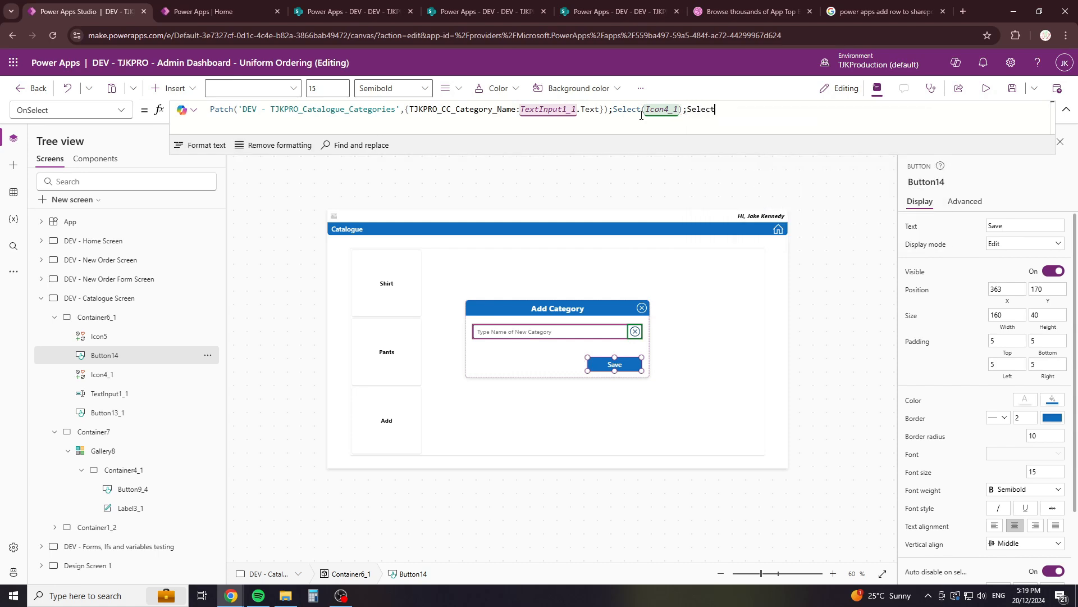
text(Icon5)
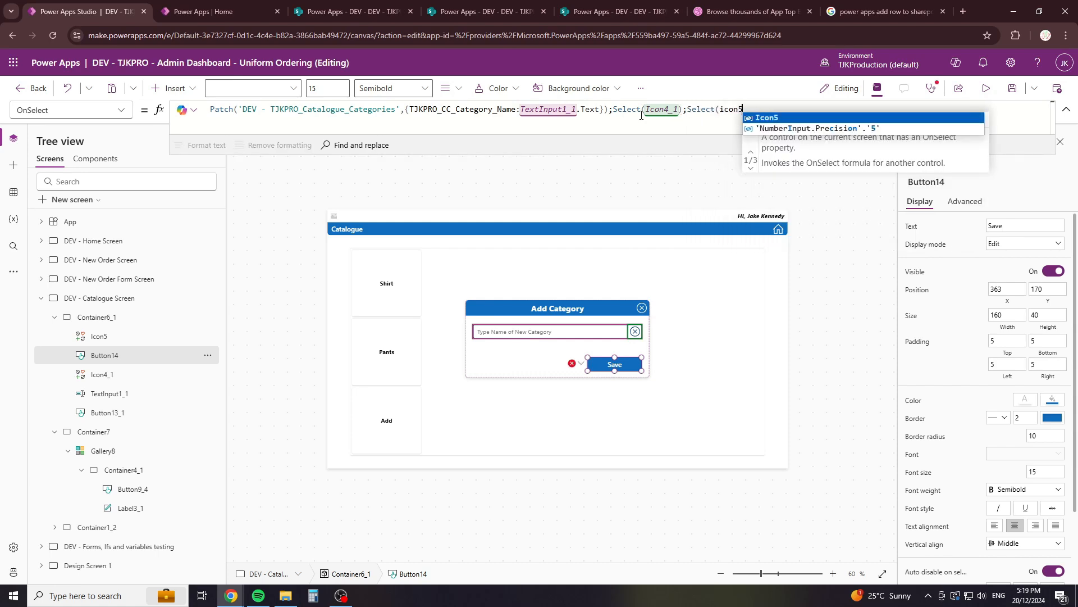
text();)
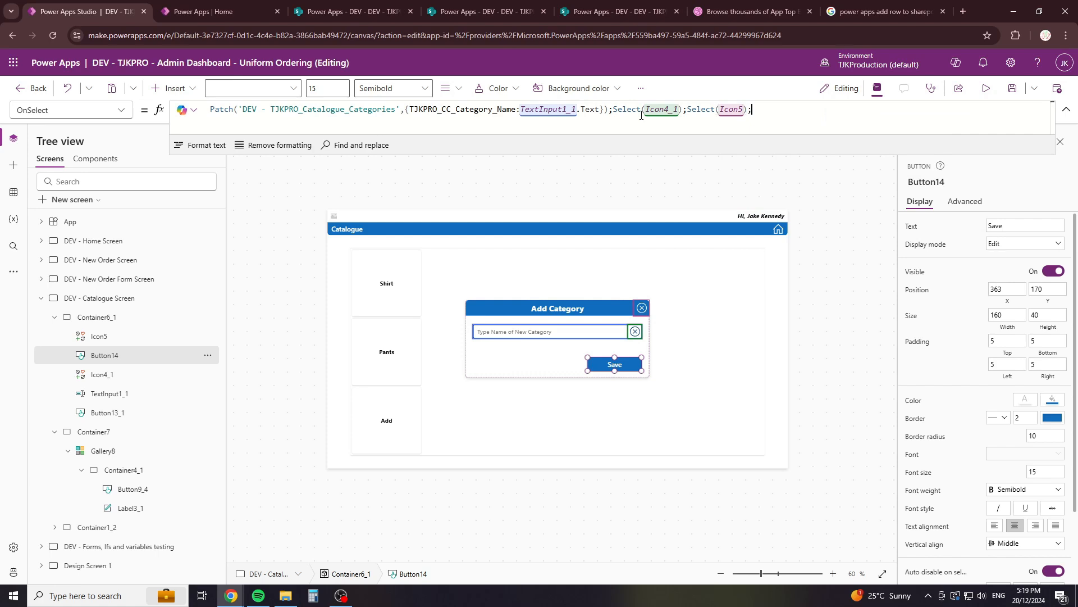
text(updateContext)
key(Tab)
key(BackSpace)
key(BackSpace)
key(BackSpace)
key(BackSpace)
key(BackSpace)
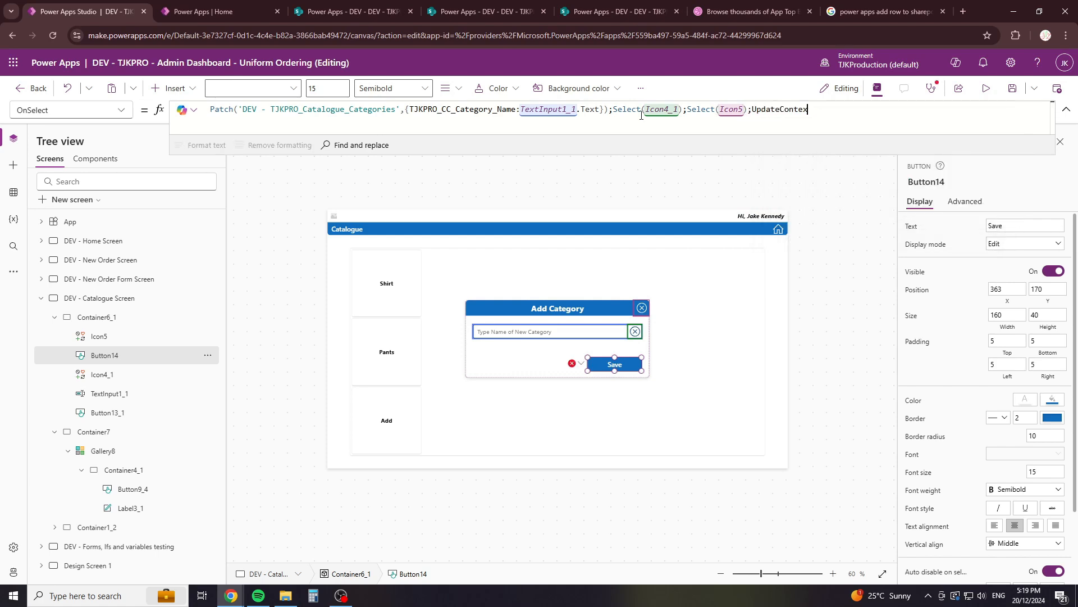
key(BackSpace)
key(BackSpace)
key(BackSpace)
key(BackSpace)
key(BackSpace)
key(BackSpace)
key(BackSpace)
key(BackSpace)
key(BackSpace)
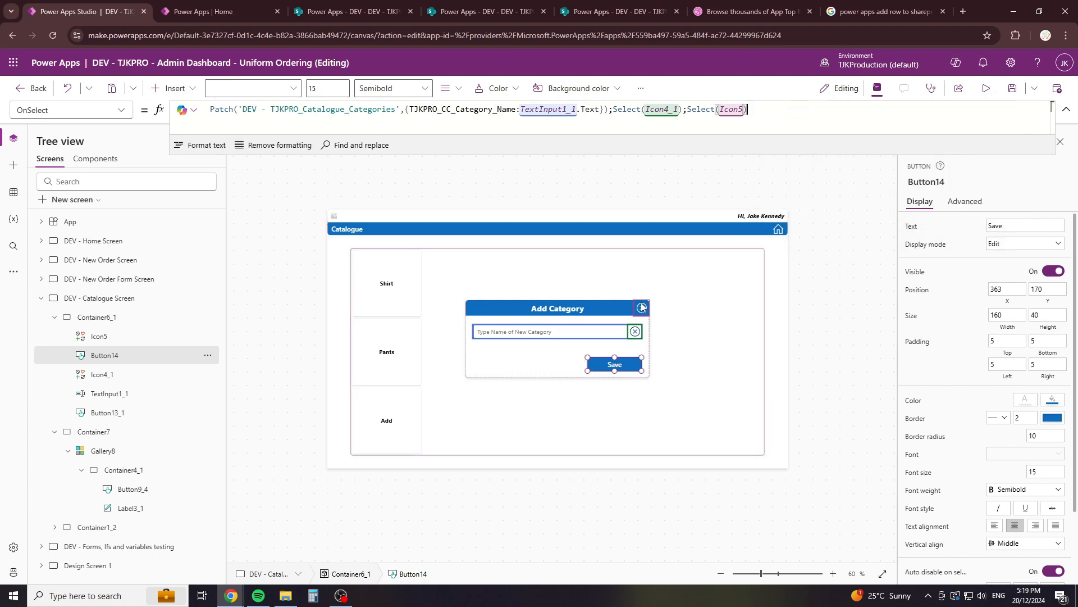
Step: Replace the header cancel icon's OnSelect with UpdateContext({Local_Add_Category_Popup:false})
click(646, 311)
click(120, 110)
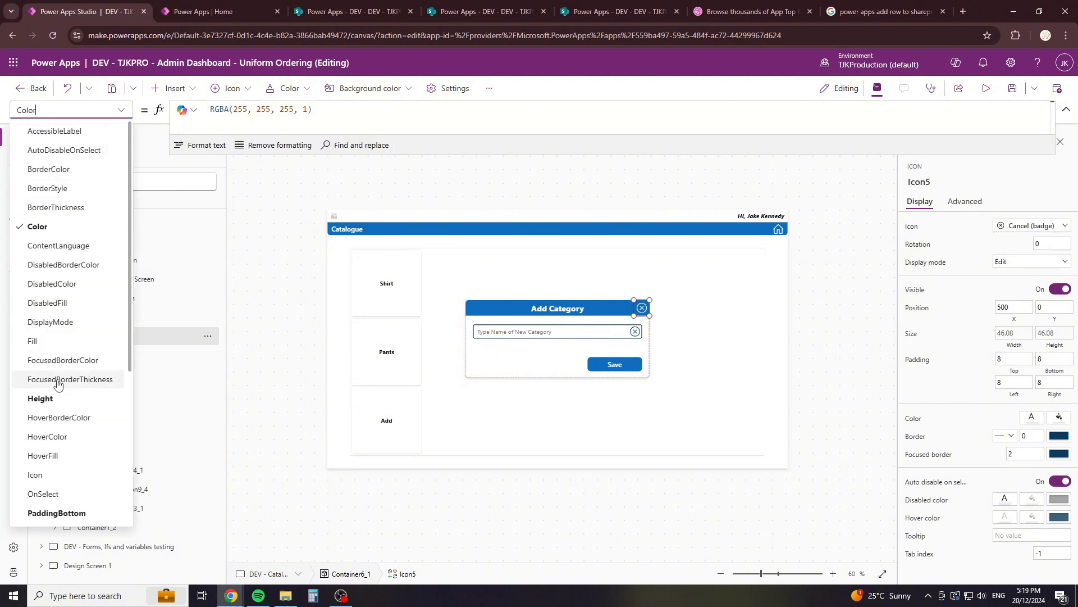
scroll(63, 438, down, 2)
click(44, 382)
click(264, 111)
key(ctrl+a)
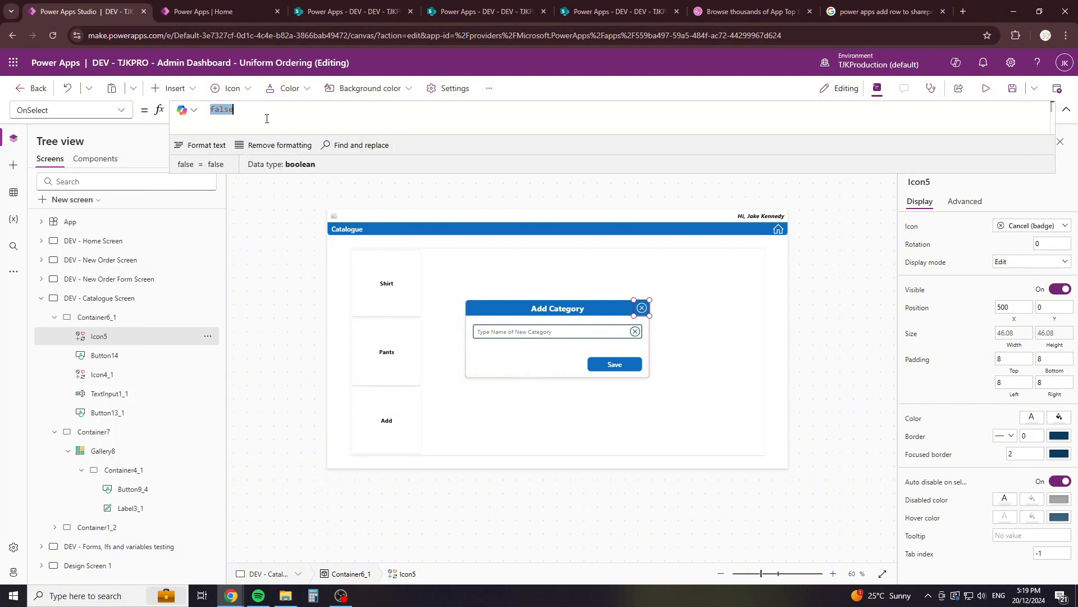
text(up)
click(267, 118)
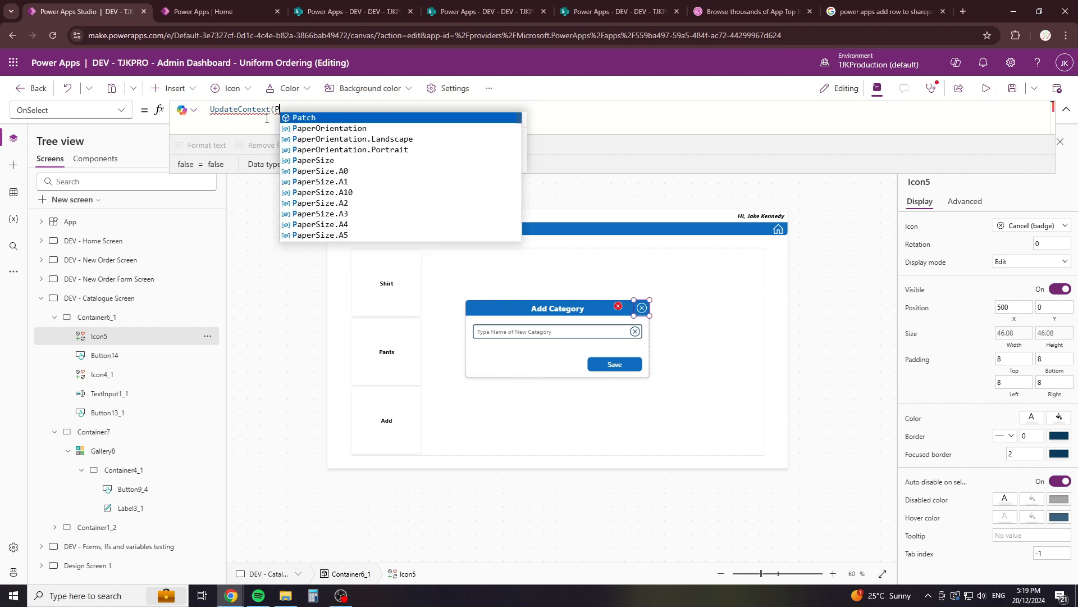
text({)
key(Tab)
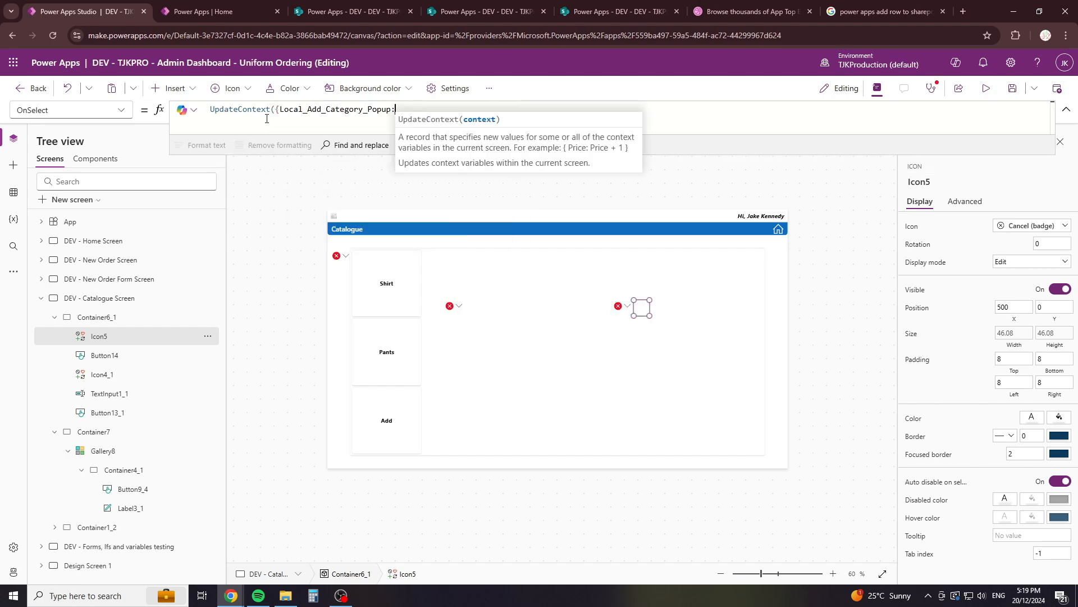
text(false}))
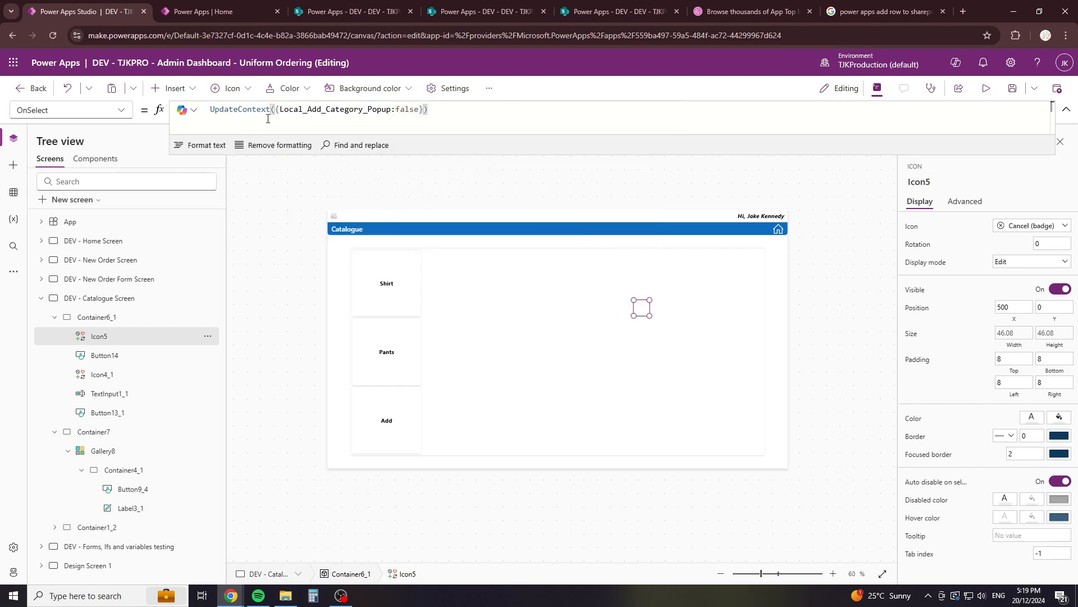
Step: Test the popup on the canvas by repeatedly opening it with the Add entry and closing it with the header cancel icon
alt+click(385, 419)
alt+click(642, 312)
alt+click(416, 423)
alt+click(642, 311)
alt+click(398, 432)
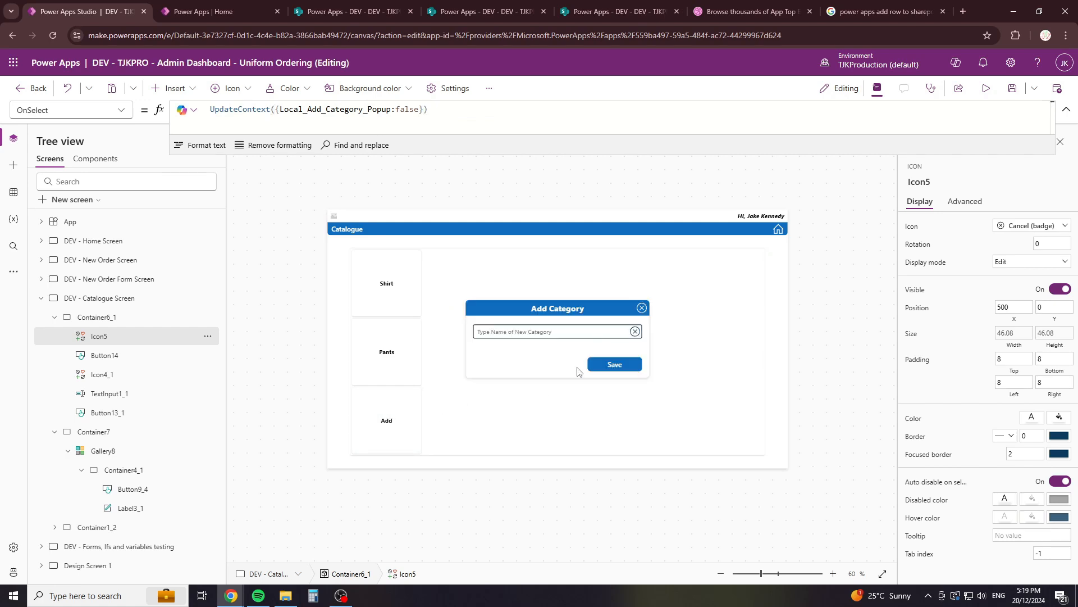
Step: Check the Save button's OnSelect formula and open the DEV - Home Screen
click(625, 366)
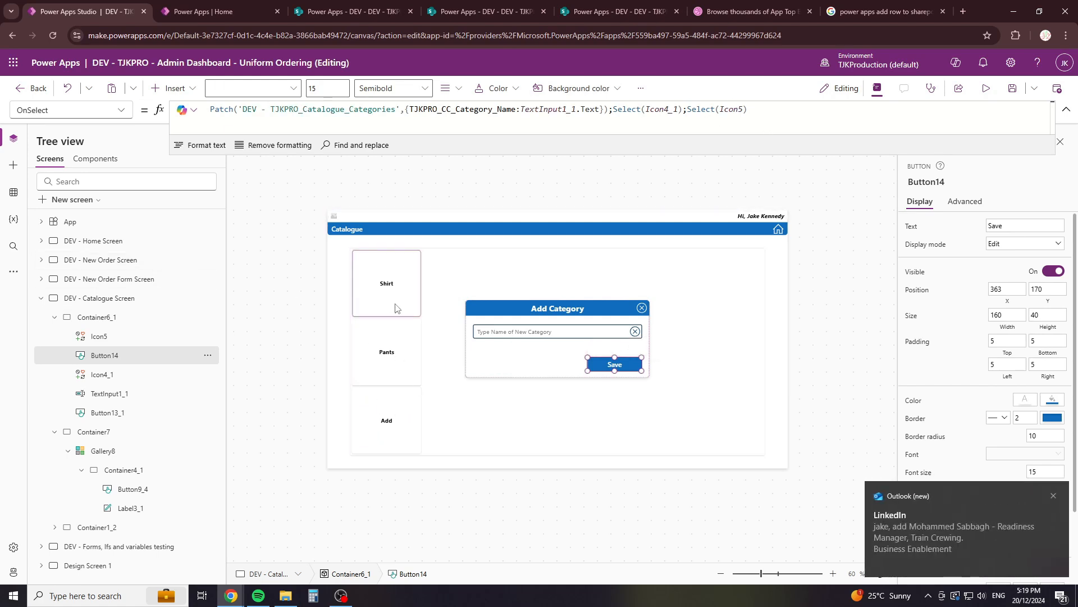
click(104, 241)
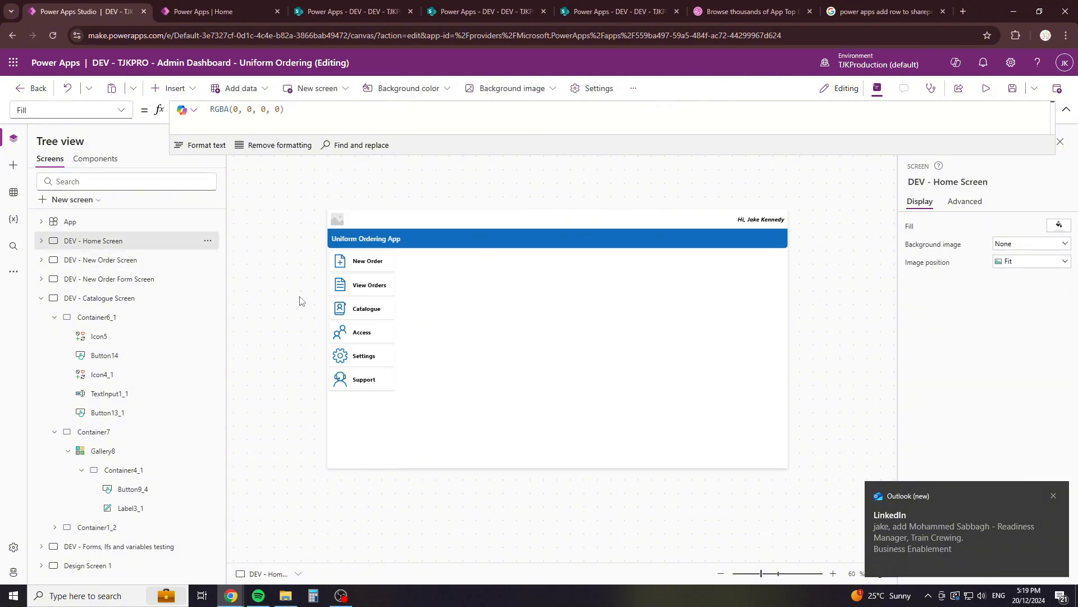
Step: Copy the ClearCollect expression for Col_Uniform_Categories from the Home Screen menu button's OnSelect and return to the DEV - Catalogue Screen
click(355, 284)
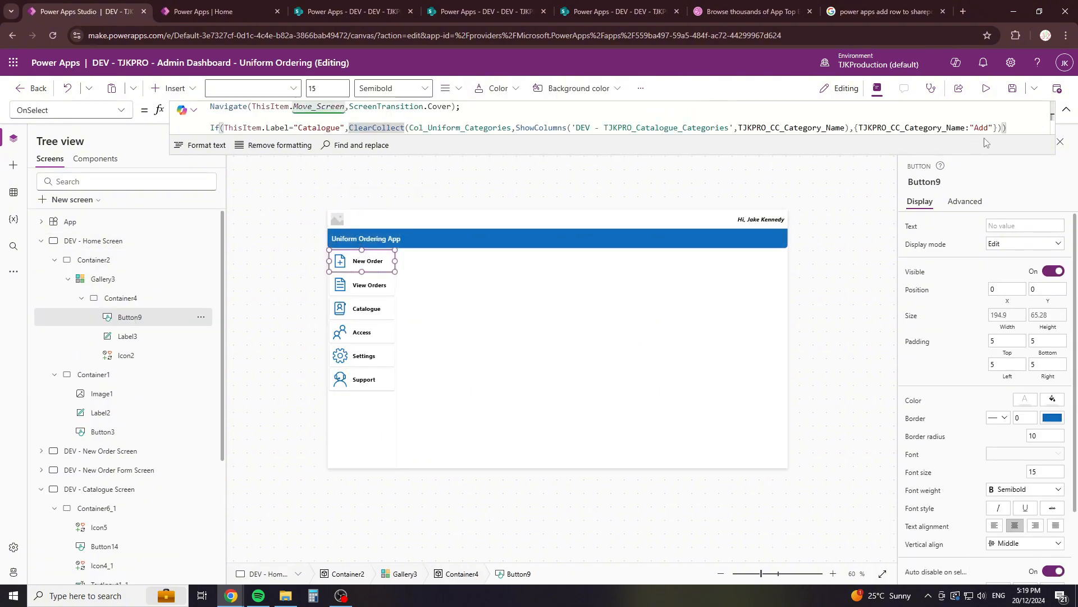
shift+click(1003, 127)
key(ctrl+c)
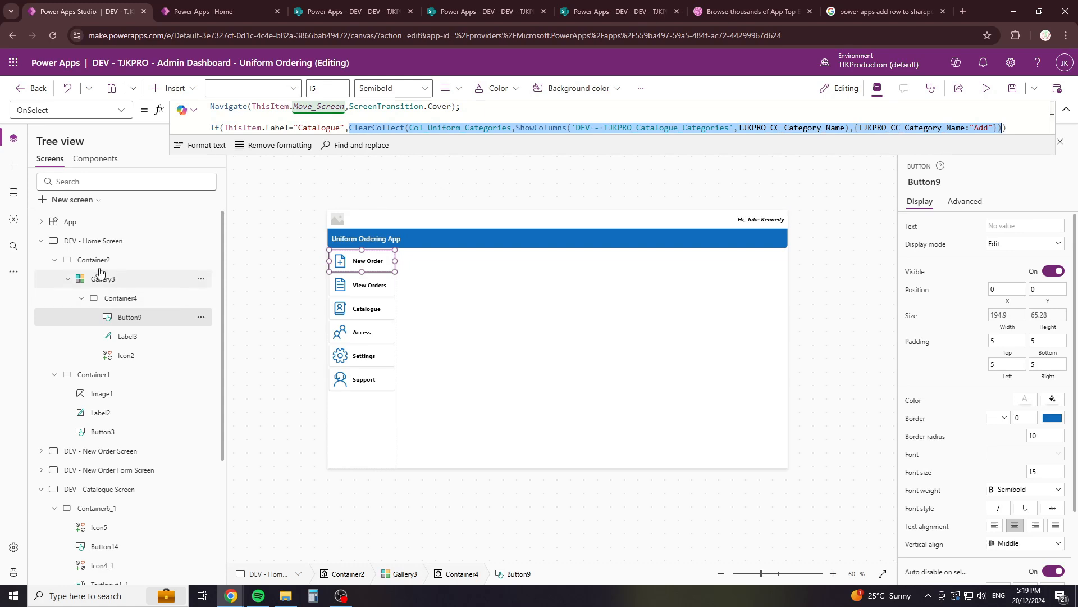
click(41, 240)
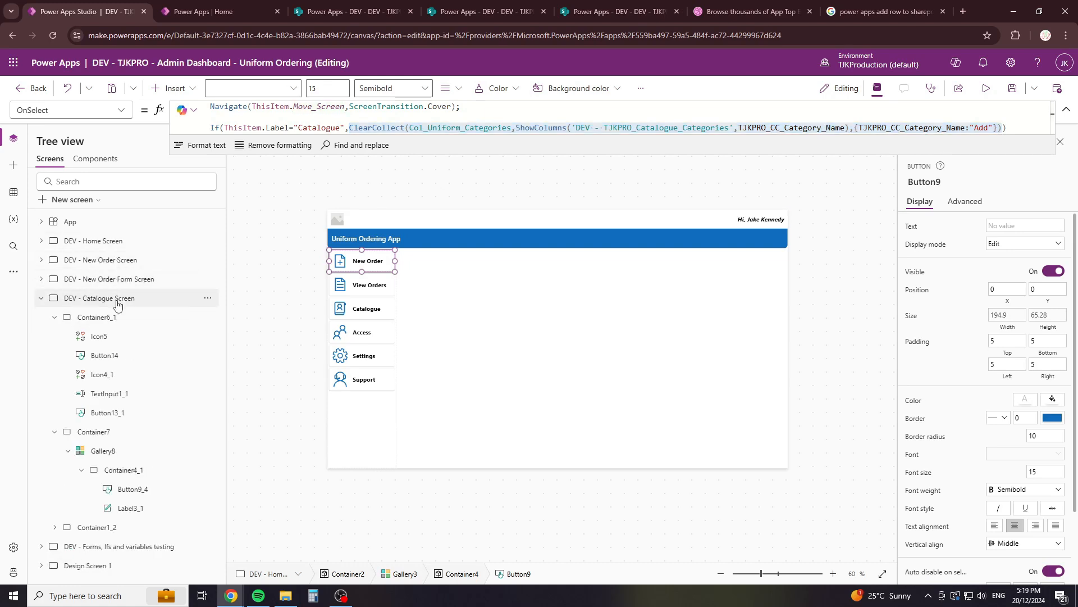
click(93, 299)
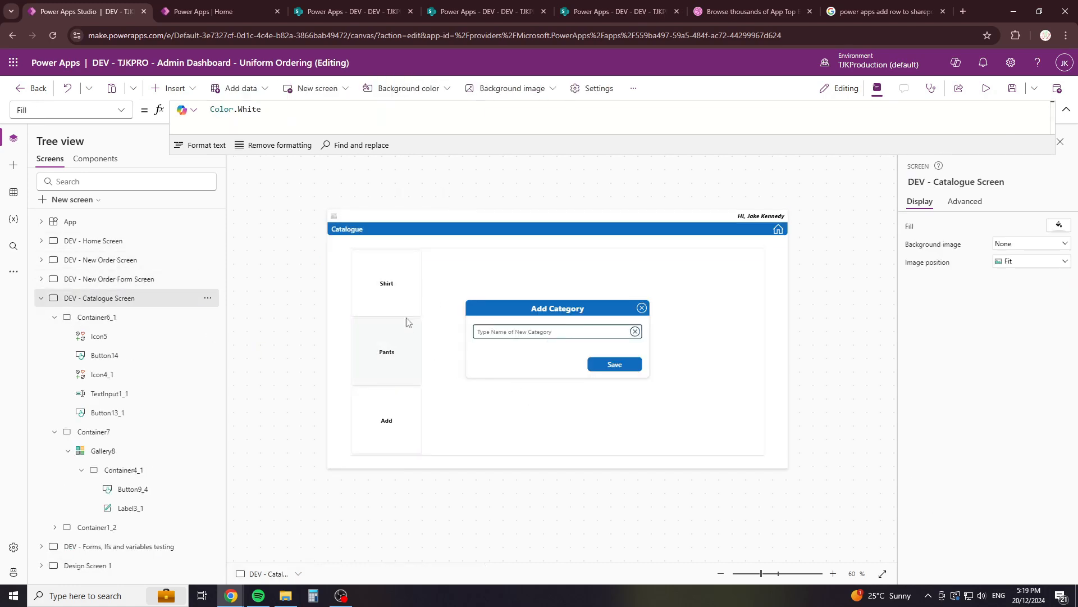
Step: Preview the app, save a new category named Bags, and reload the catalogue by going through the home screen
click(985, 88)
click(455, 317)
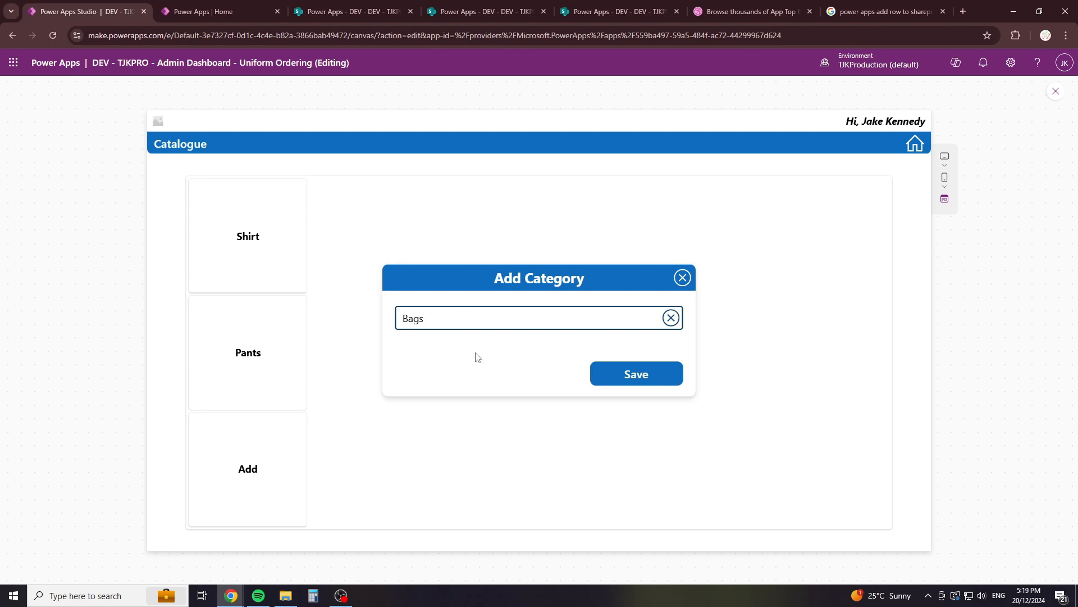
click(631, 377)
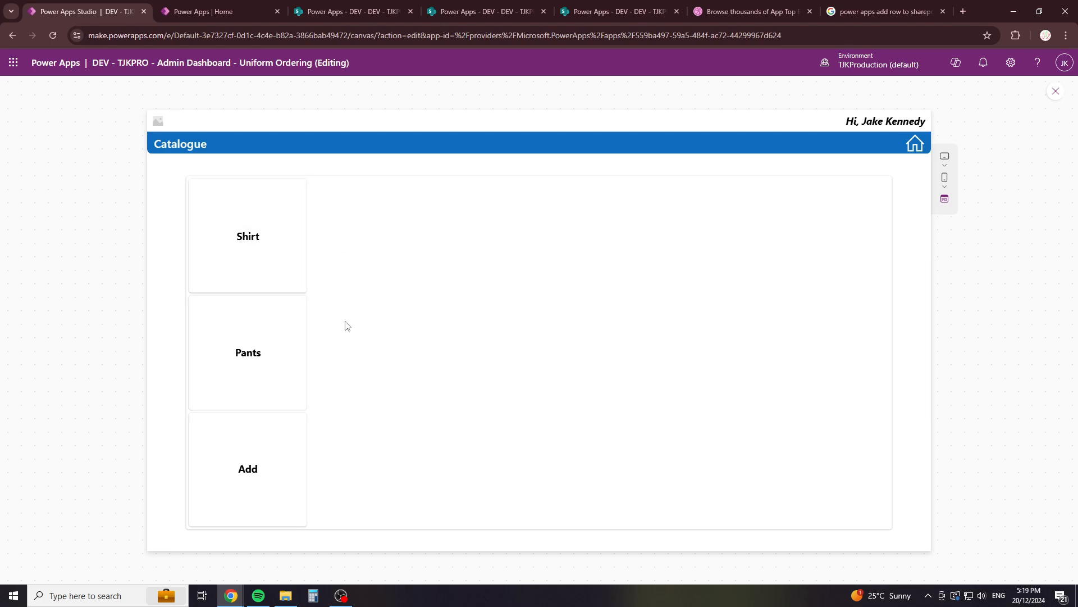
click(915, 144)
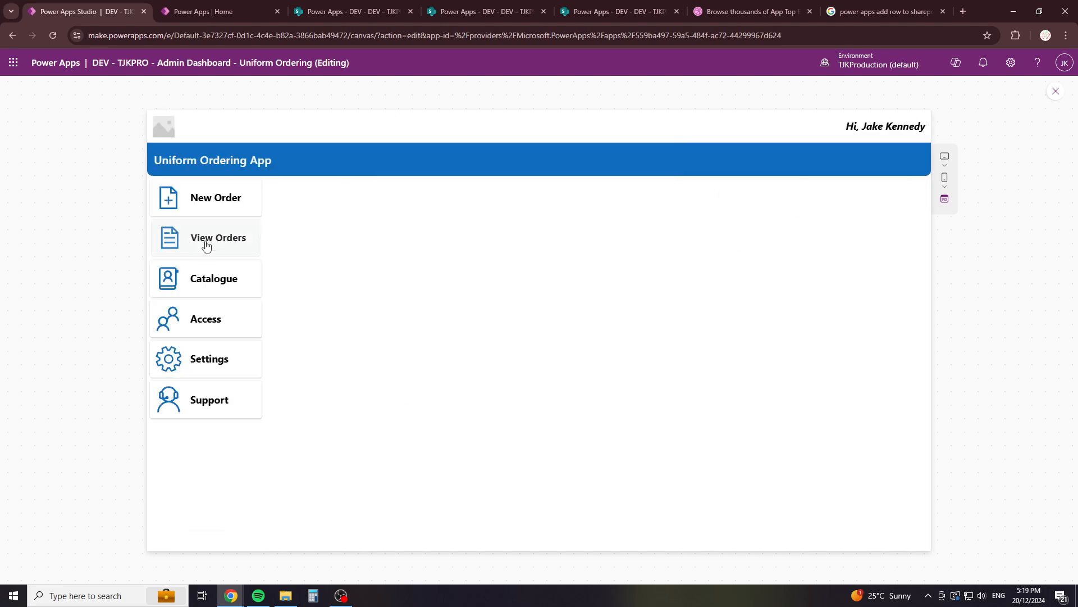
click(211, 278)
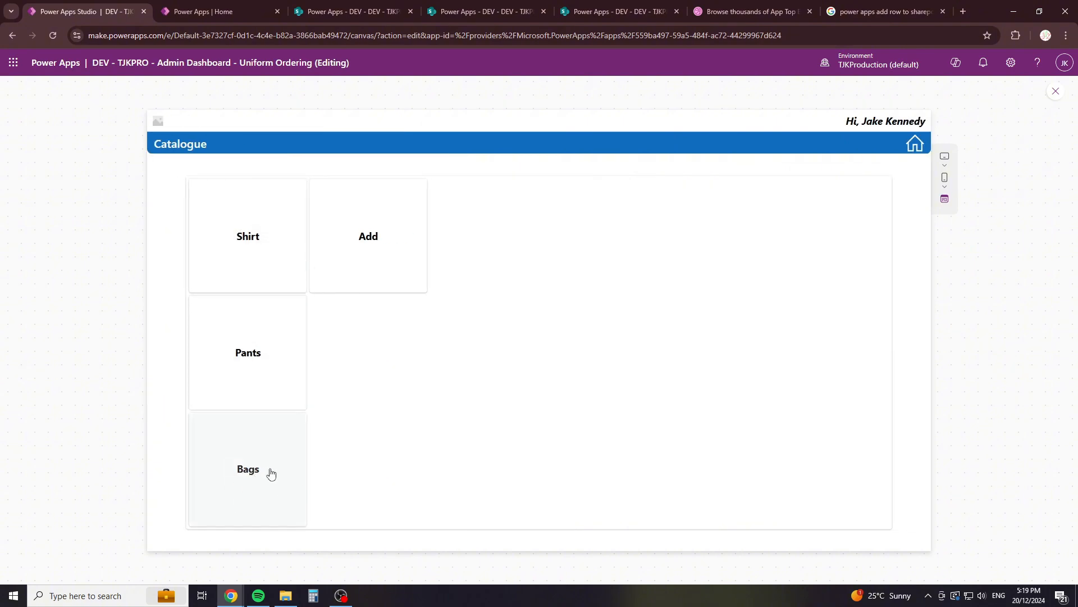
Step: Open the Add Category popup, exit the preview, and append a semicolon and the copied ClearCollect expression to the Save button's OnSelect
click(342, 244)
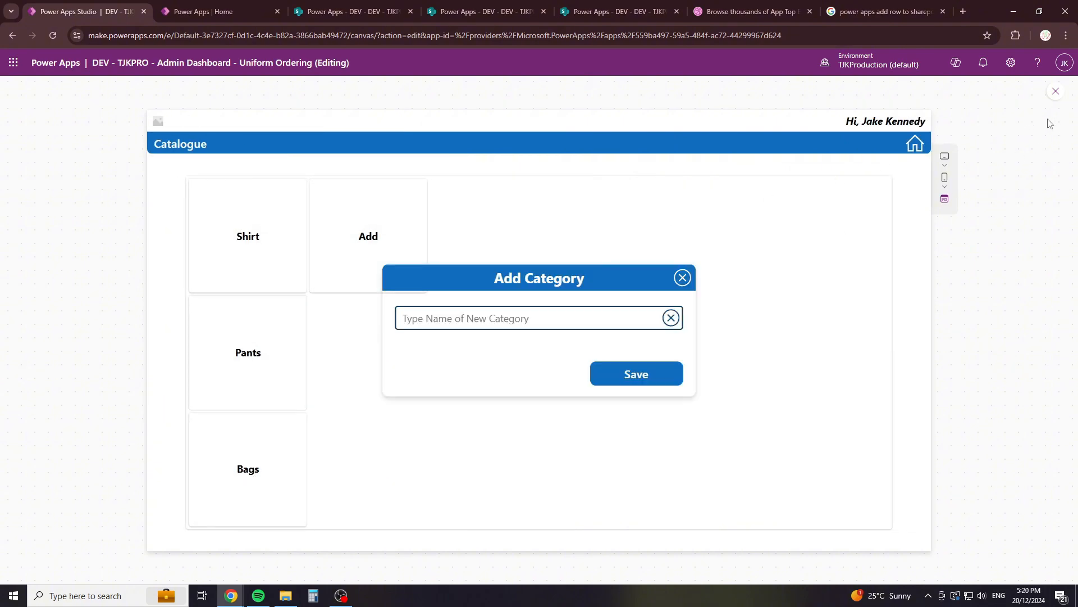
click(1055, 93)
click(670, 368)
click(615, 362)
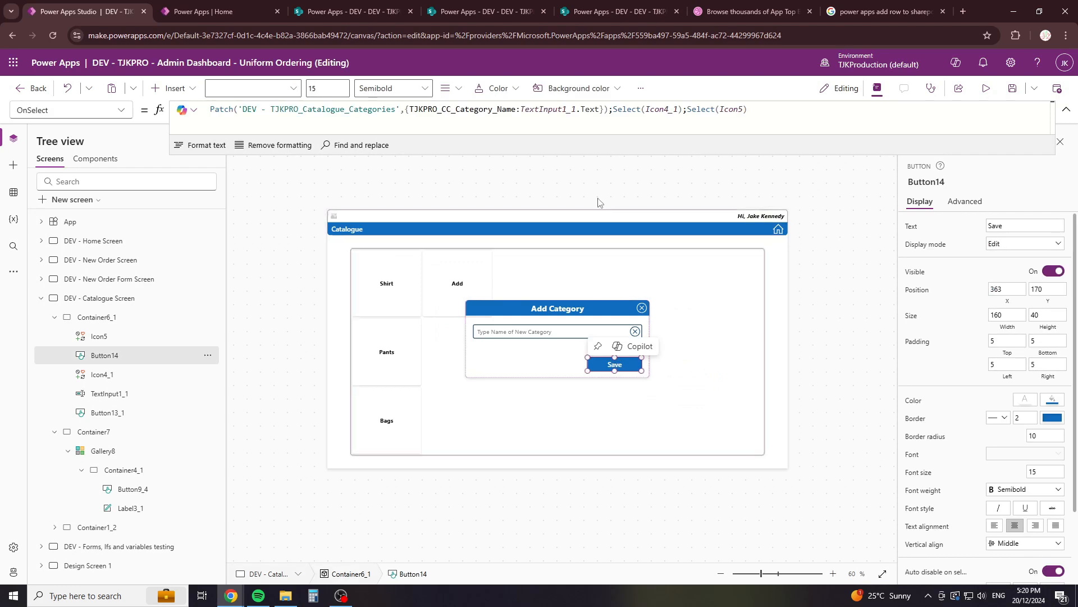
click(763, 109)
text(;)
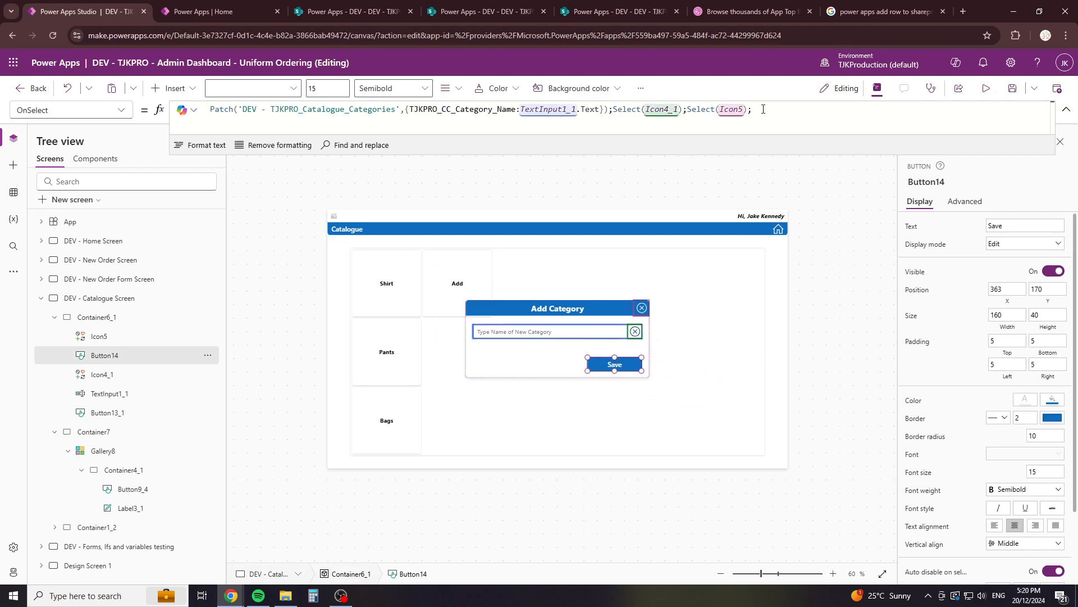
key(ctrl+v)
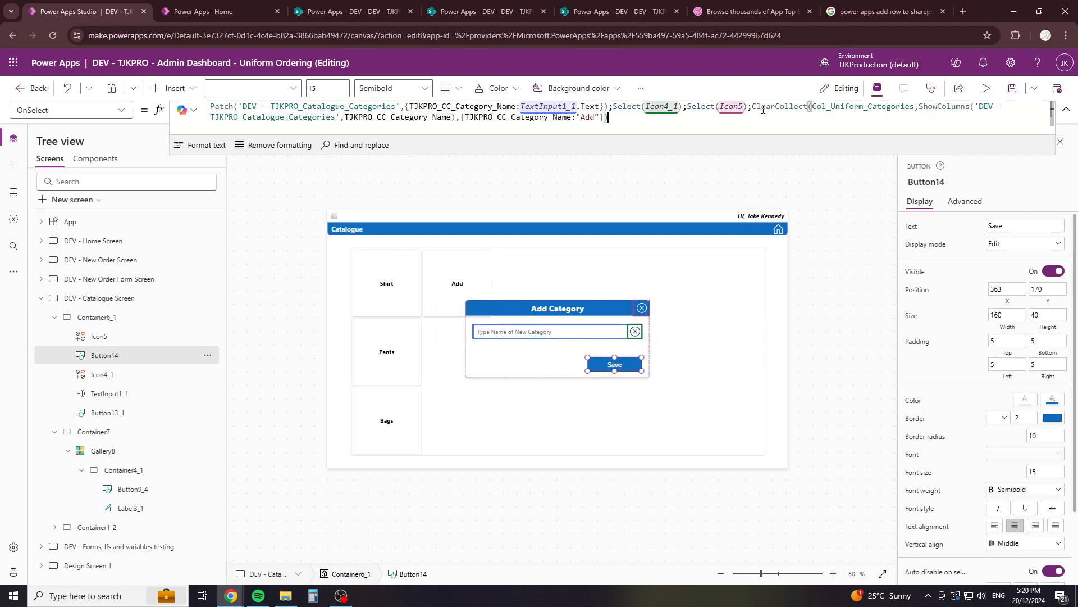
Step: Preview the app and save a new category named Shoes through the Add Category popup
click(986, 88)
click(545, 322)
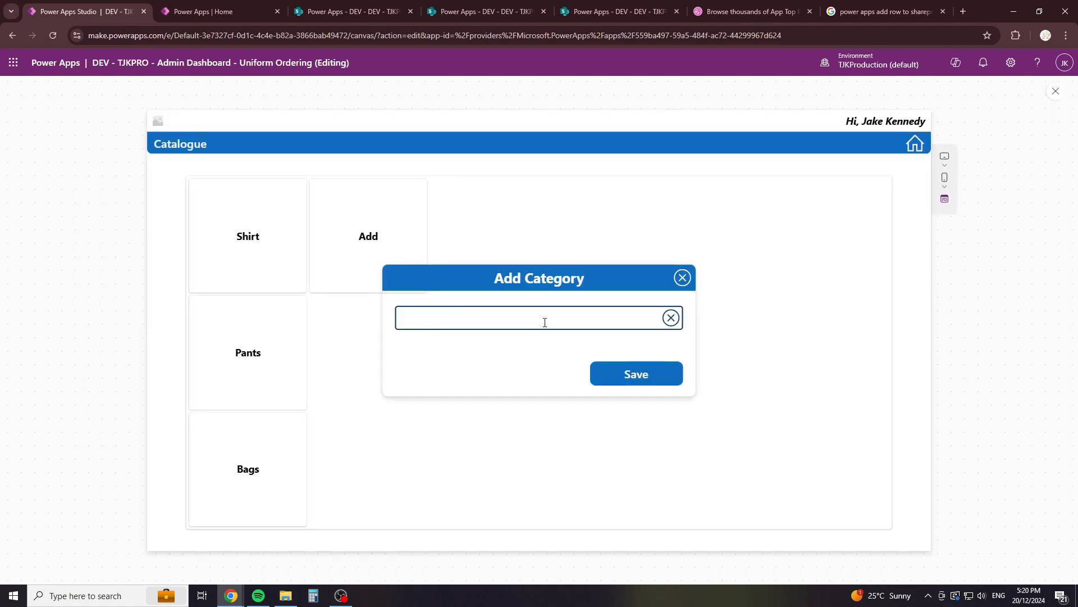
text(Shoes)
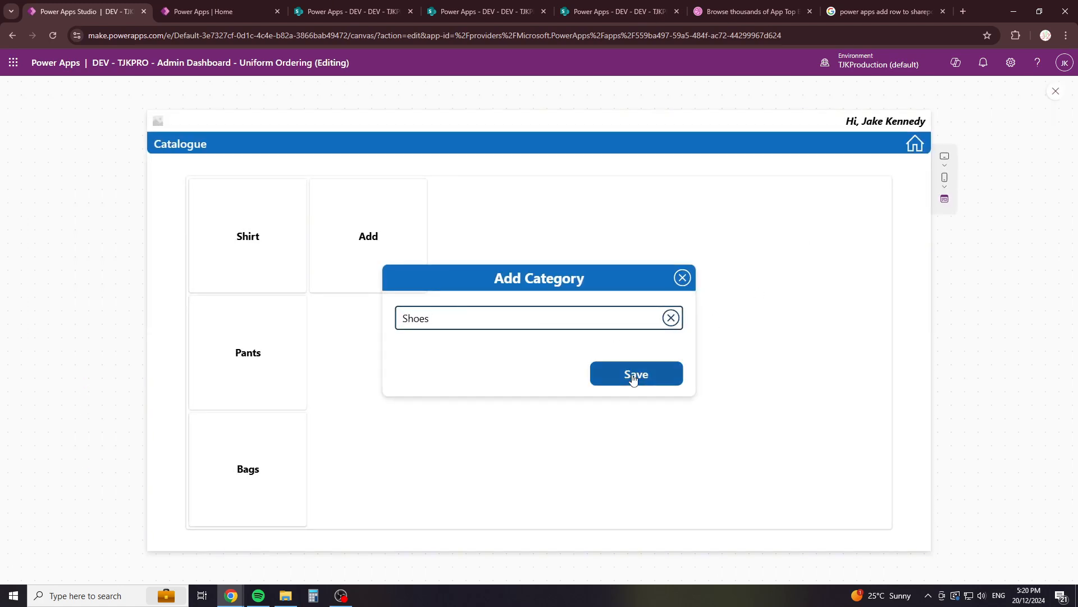
click(634, 375)
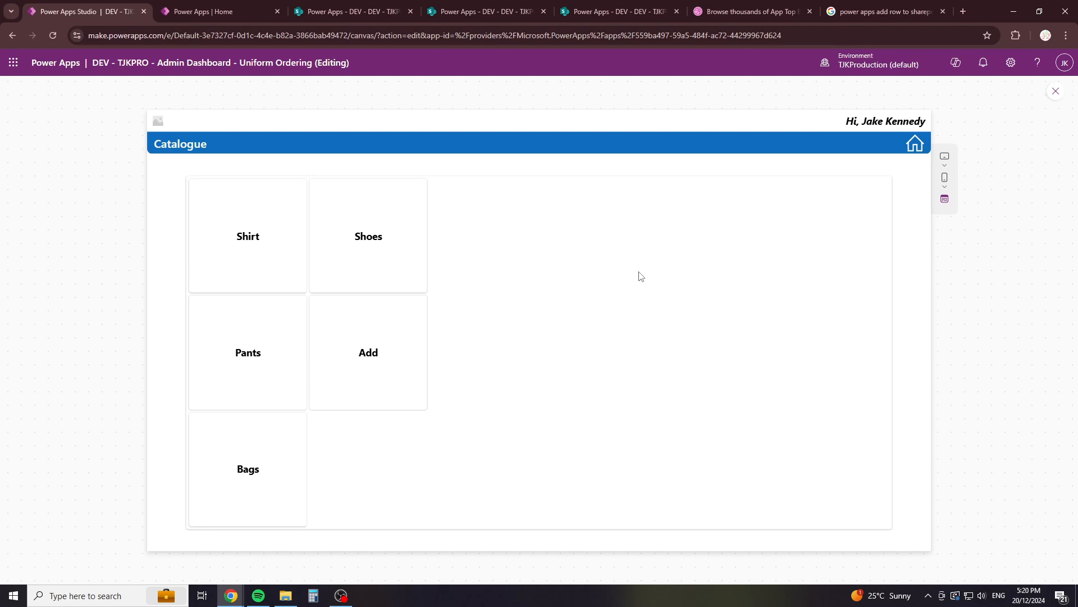
Step: Switch to the DEV - TJKPRO_Catalogue_Categories SharePoint list, reload it, and narrow the category name column to check the saved entries
click(369, 12)
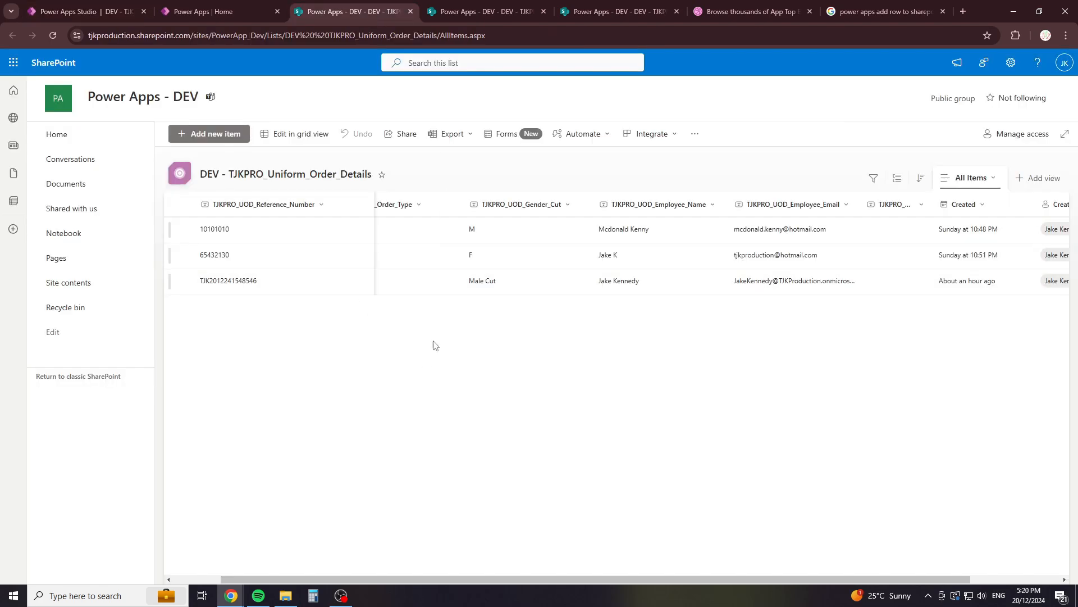
click(638, 11)
click(52, 35)
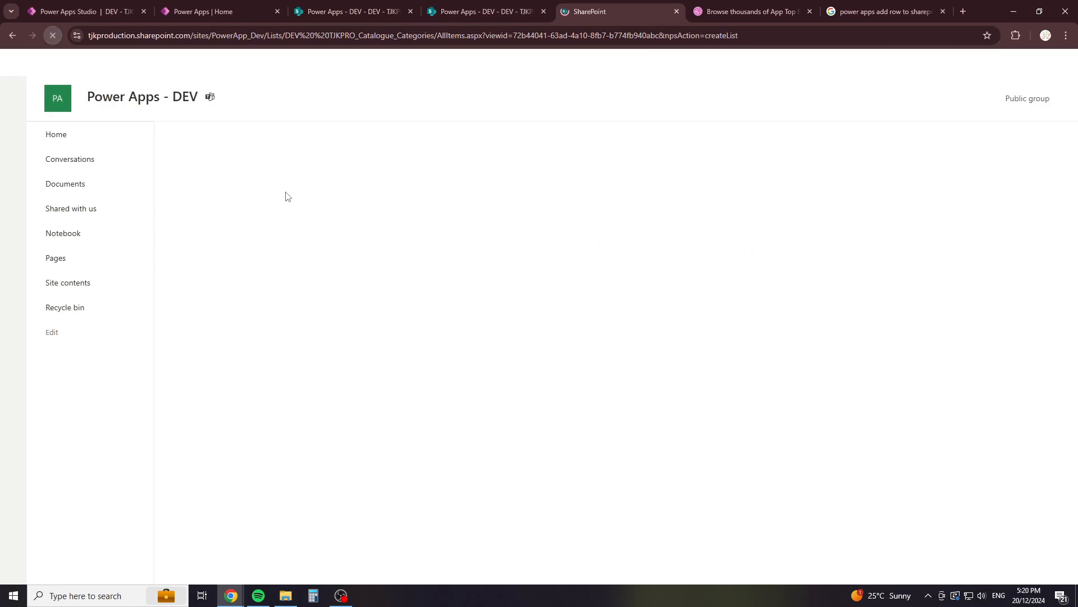
drag(428, 206, 388, 209)
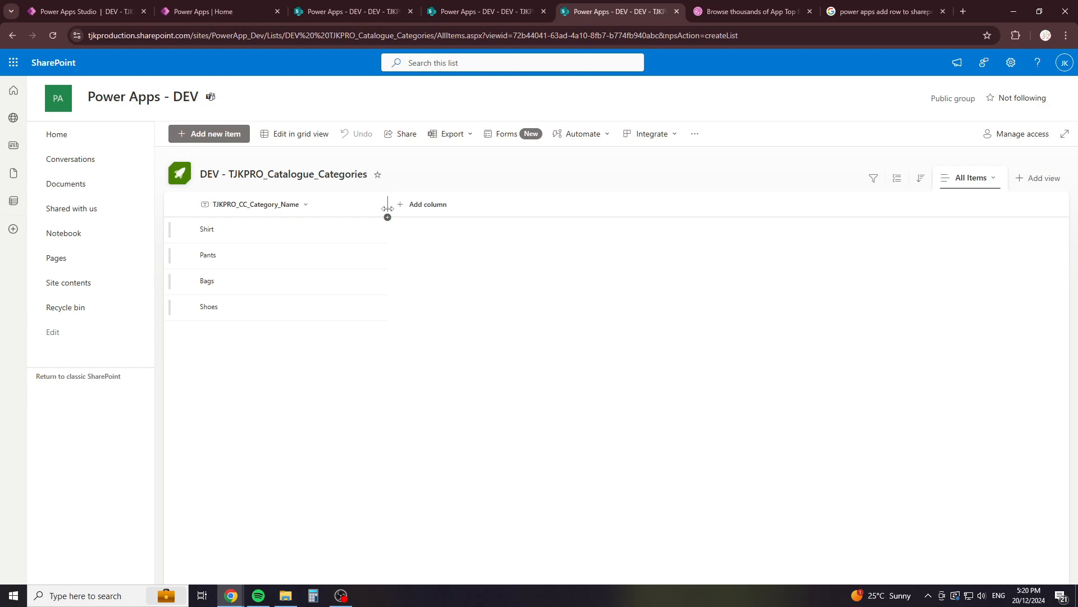
Step: Switch back to Power Apps Studio, open the Add Category popup, and view the fill colour choices of its container in the editor
click(73, 11)
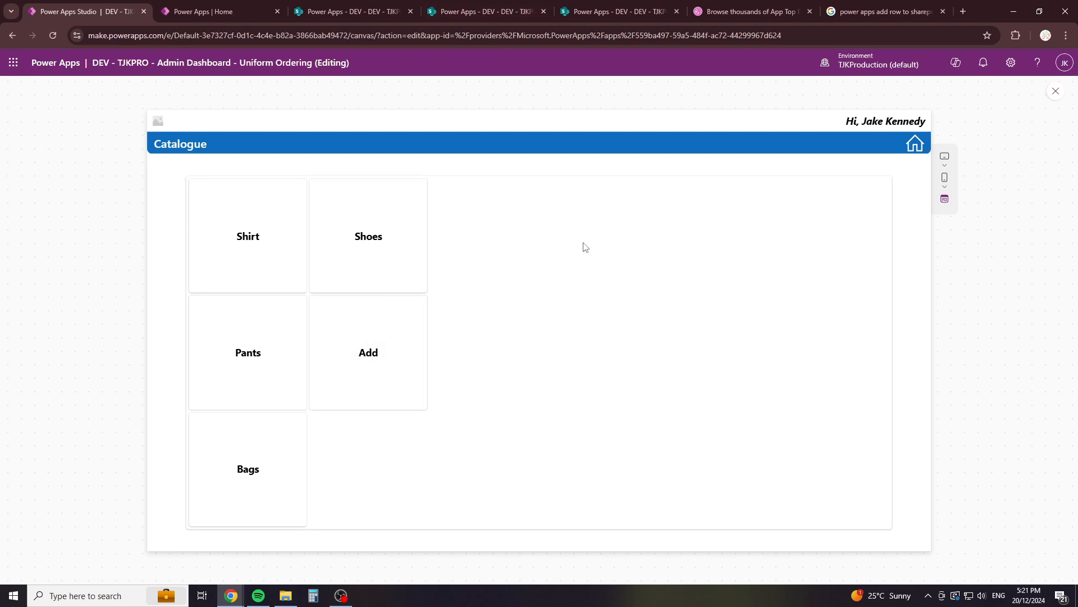
click(388, 349)
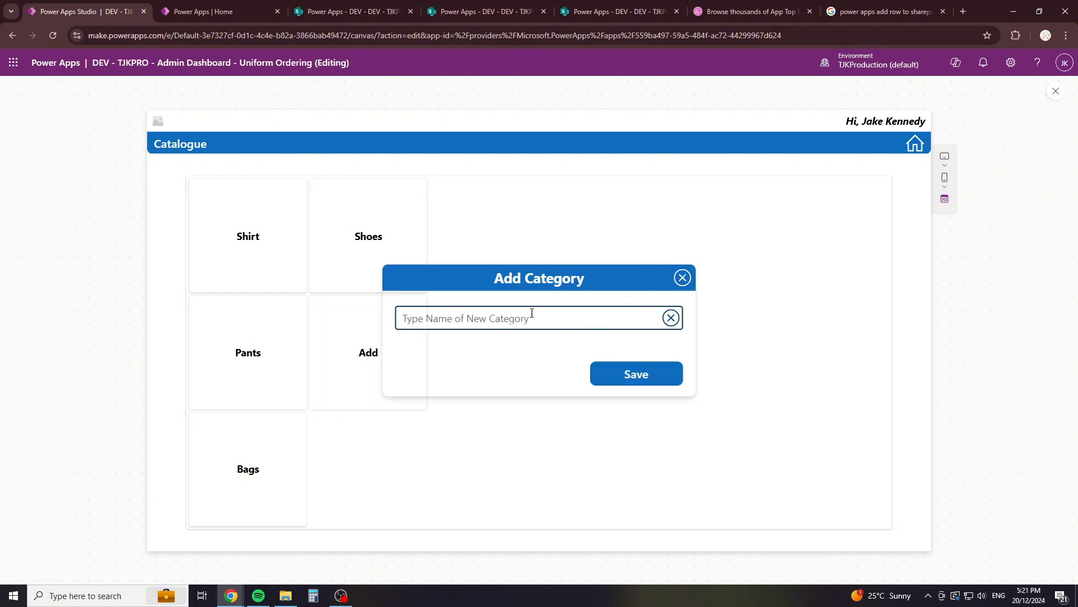
click(1055, 91)
click(662, 372)
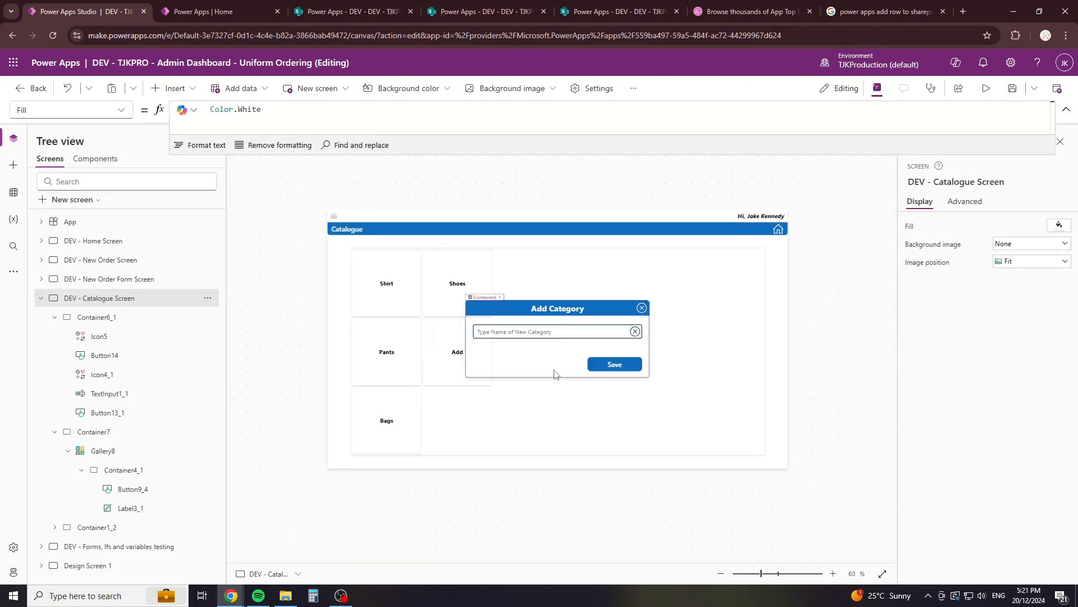
click(1060, 335)
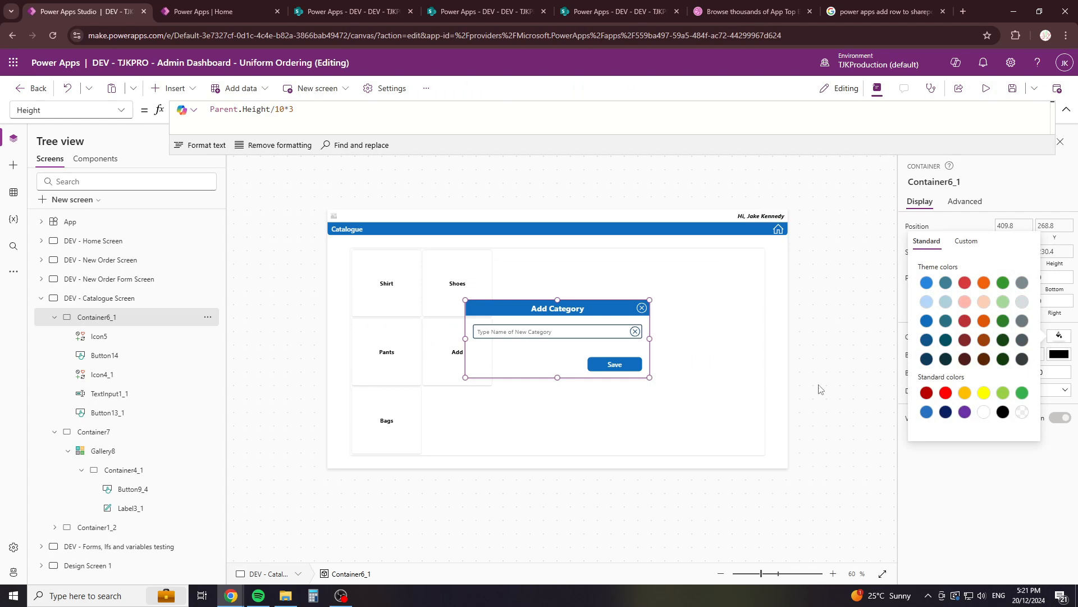
click(738, 361)
Step: Preview the app and add a category named Socks through the popup
key(F5)
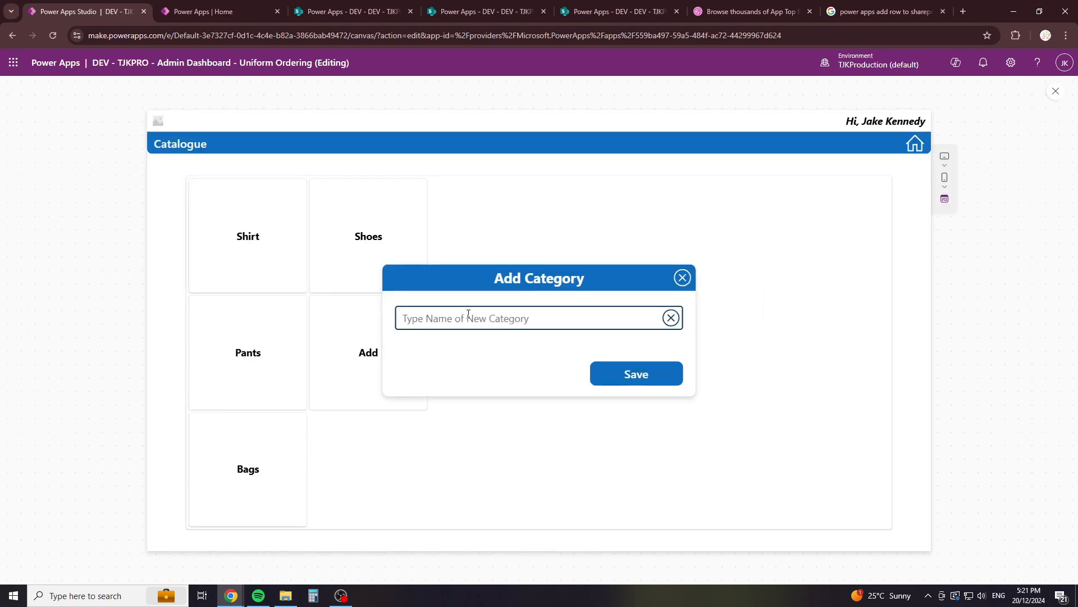
click(457, 319)
text(Socks)
click(620, 376)
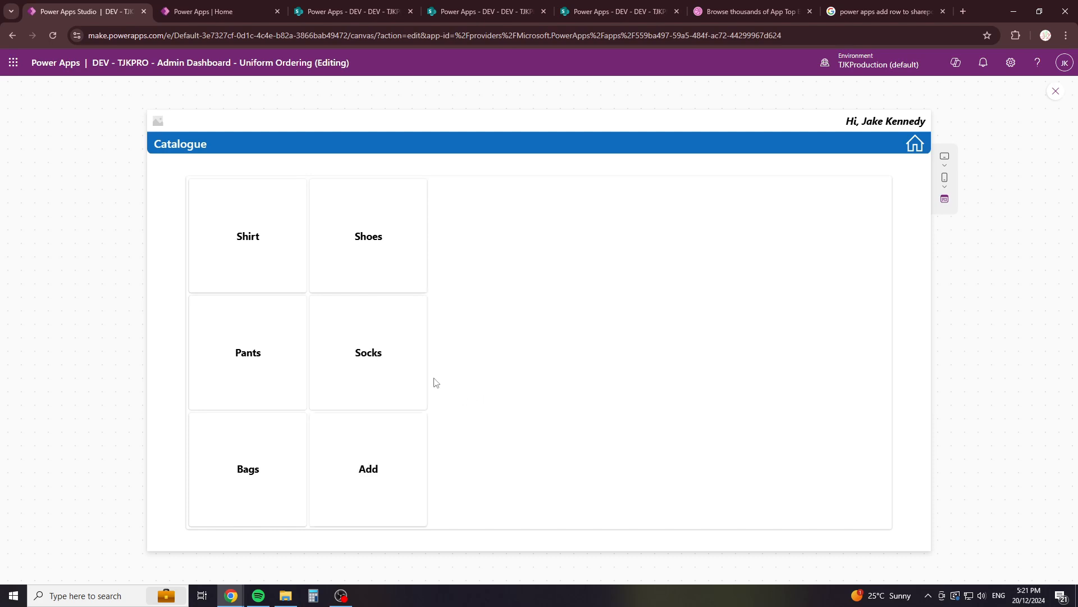
Step: Reopen the popup with the Add entry and save a category named Safety Gloves
click(365, 503)
click(525, 328)
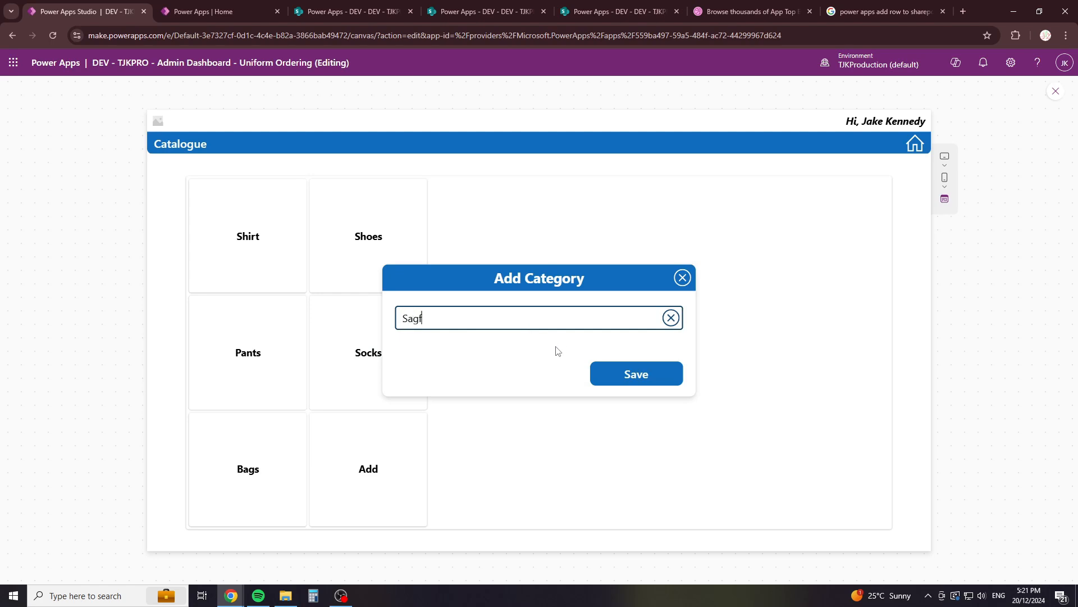
text(Safety Gloves)
click(621, 375)
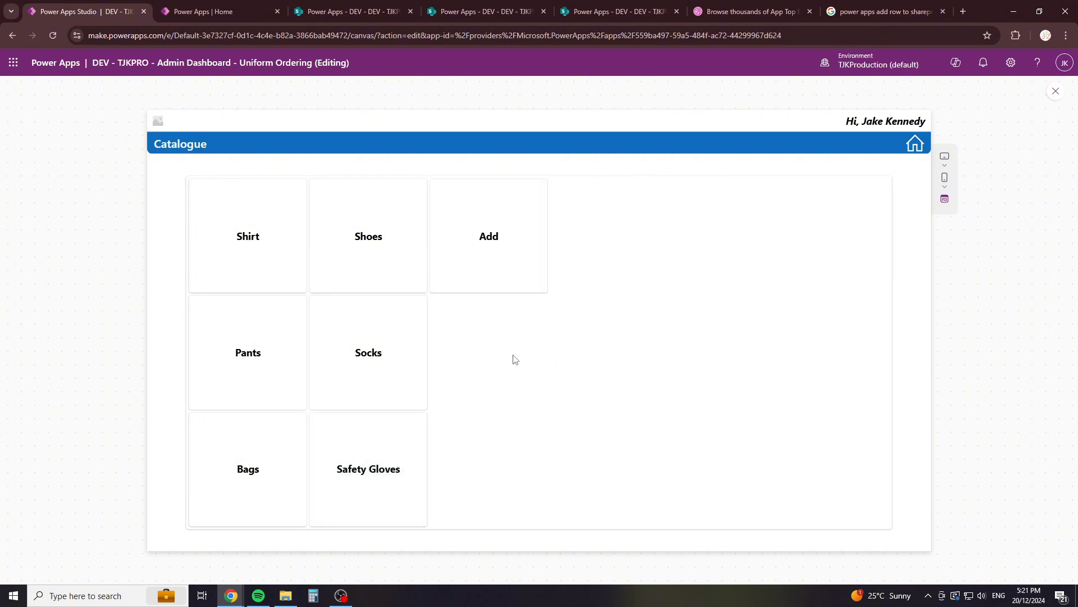
Step: Add another category named Safety Vests through the popup
click(492, 250)
click(527, 317)
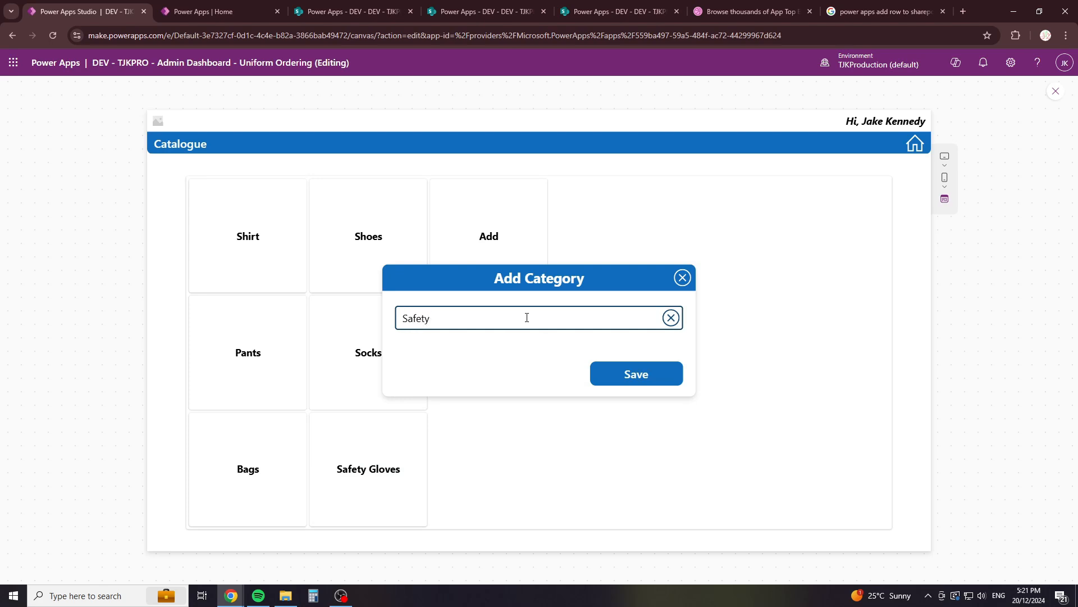
click(612, 378)
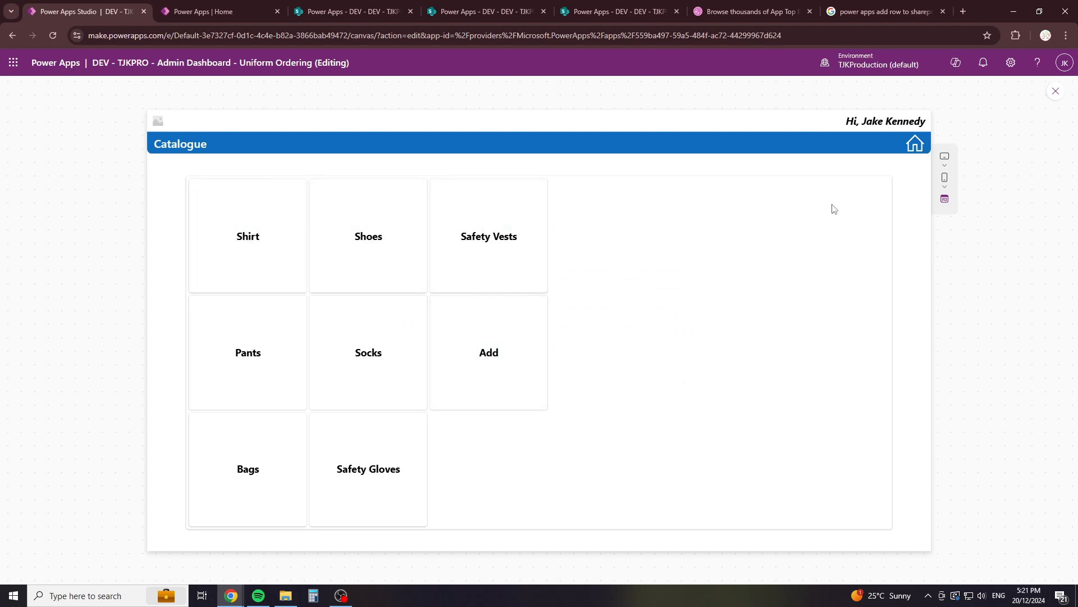
Step: Exit the preview, insert a Trash icon into the category gallery's template, and place it in the card's upper-right corner at X 140, Y 0
click(1055, 91)
click(667, 366)
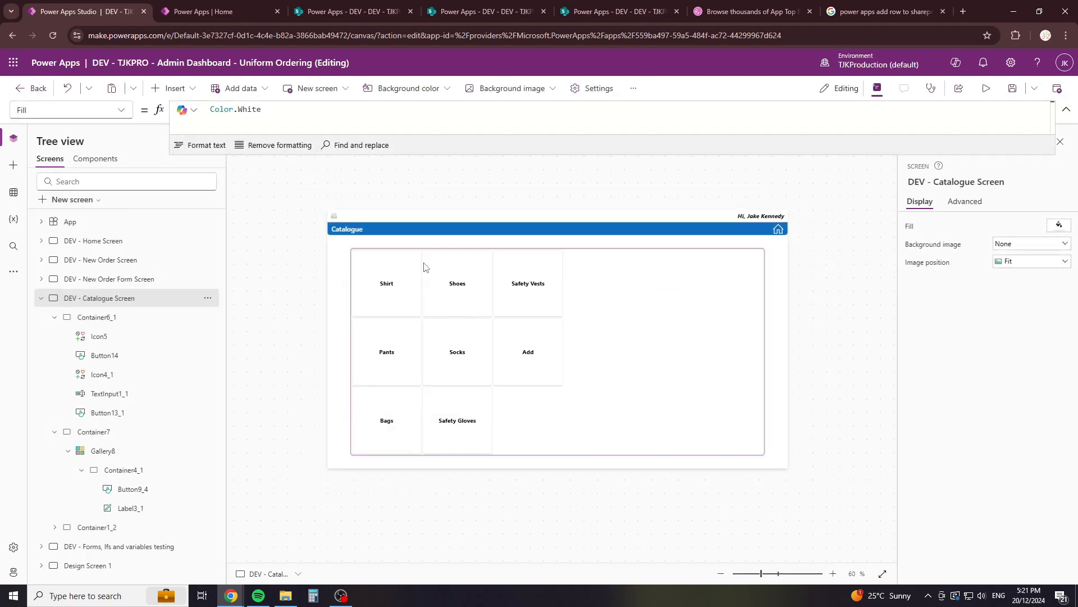
click(387, 284)
click(171, 88)
text(d)
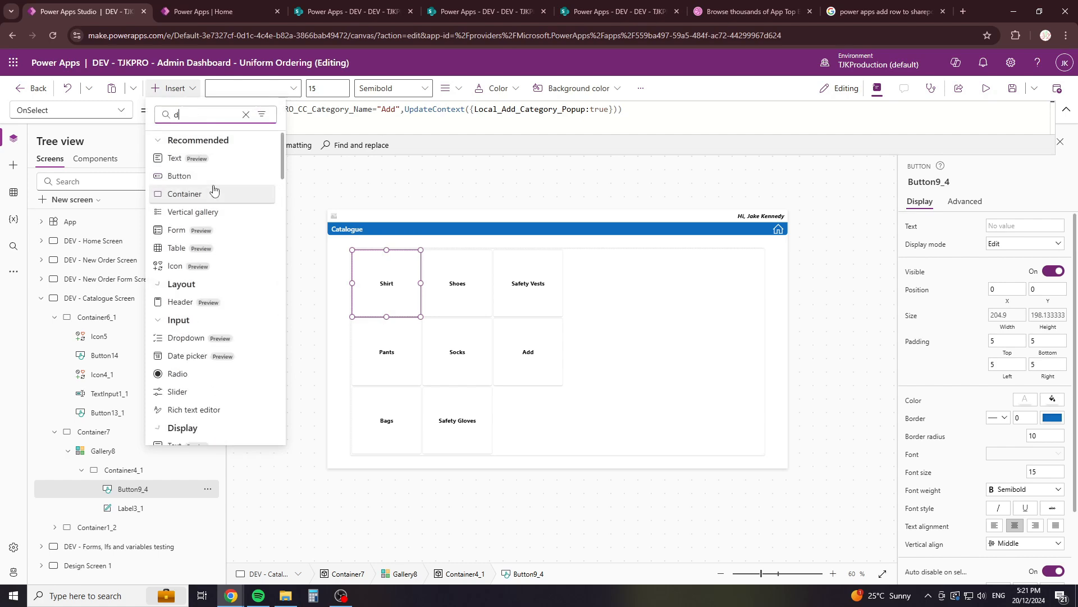
key(BackSpace)
text(tras)
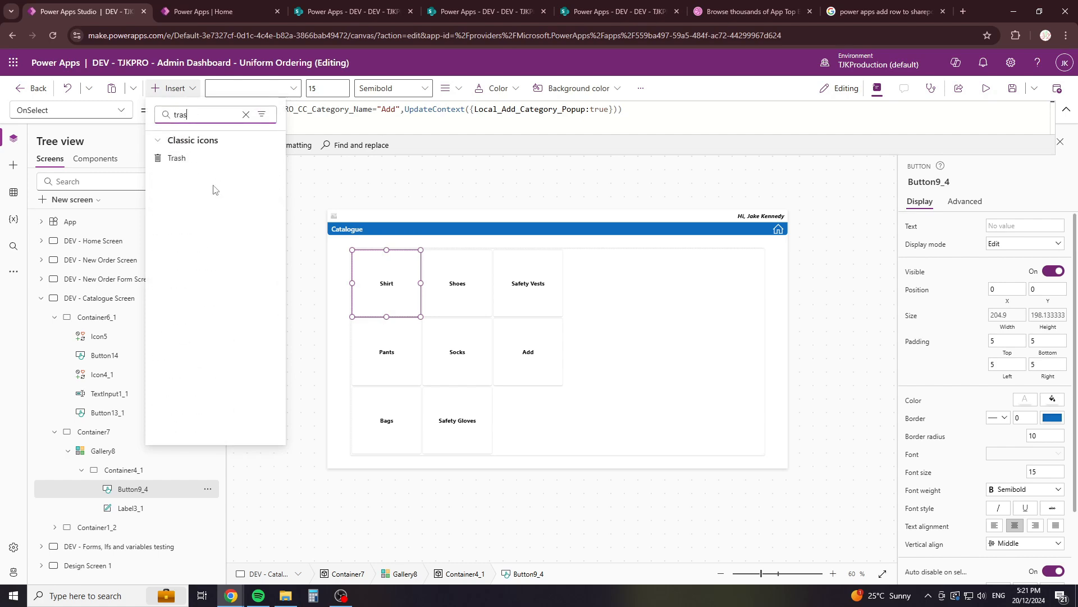
click(173, 162)
drag(376, 274, 410, 260)
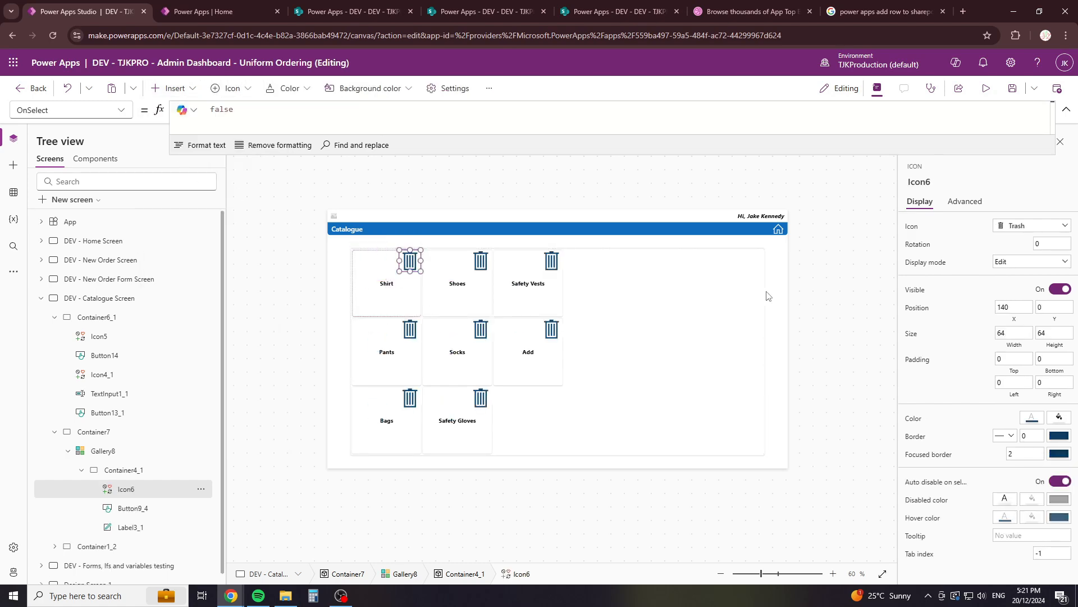
Step: Change the trash icon's colour to the grey theme colour RGBA(122, 138, 143, 1)
click(1032, 418)
key(ctrl+a)
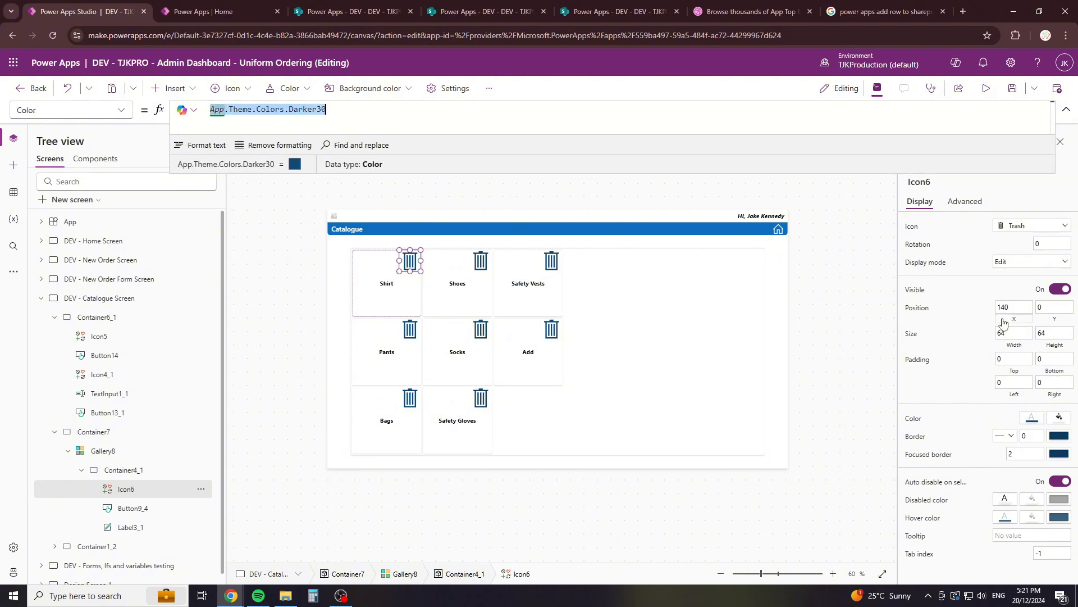
key(Delete)
click(1032, 417)
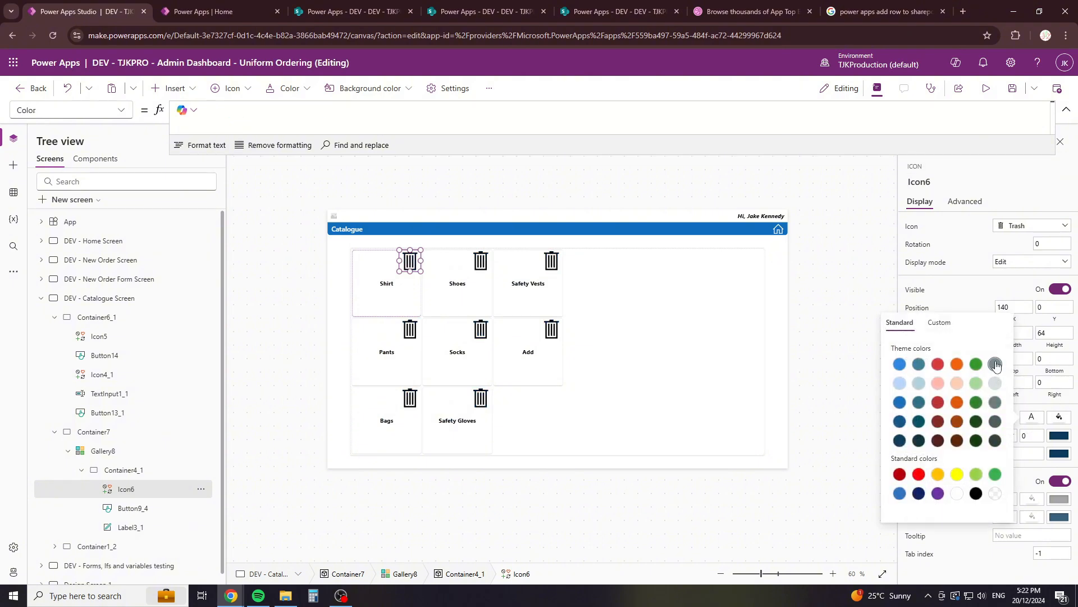
click(995, 364)
click(981, 289)
Step: Resize the trash icon to 40 by 40 and move it to X 164, Y 0 in the card's upper-right corner
drag(1019, 332, 909, 315)
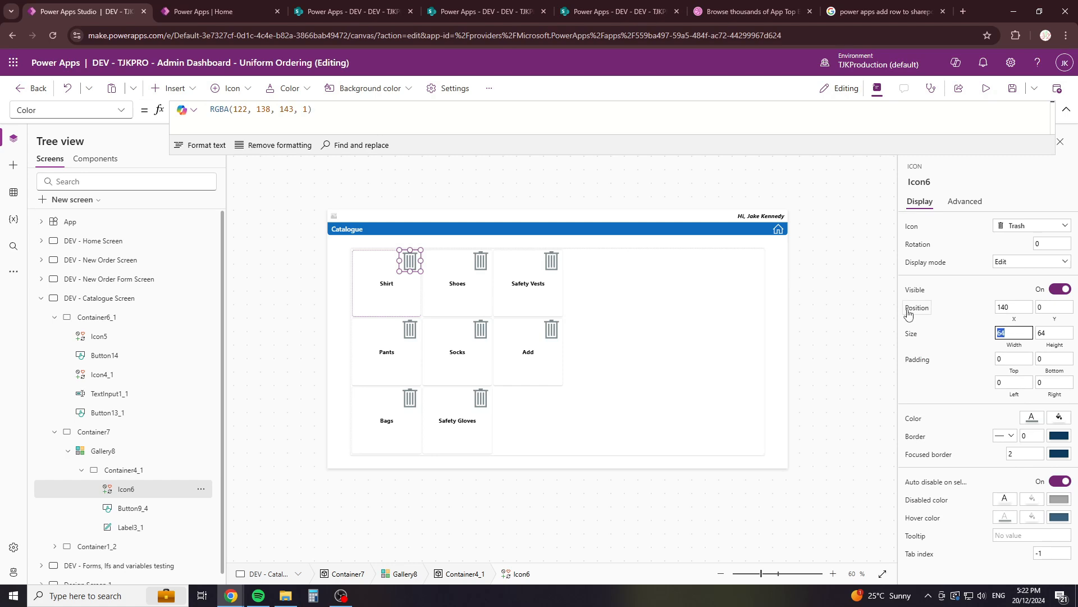
text(40)
key(Tab)
text(40)
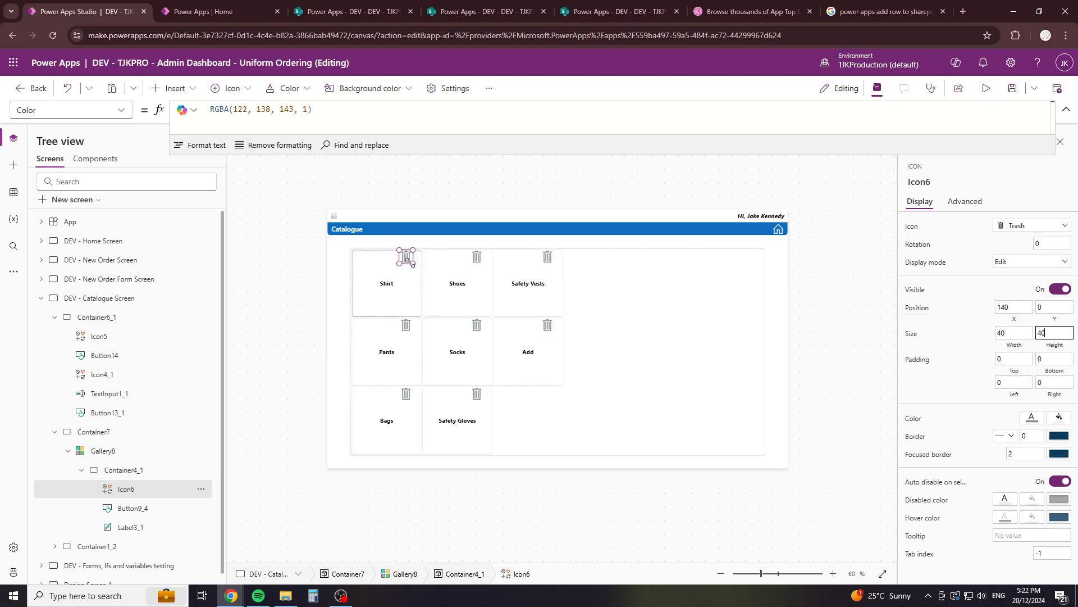
drag(408, 259, 431, 261)
Step: Set the trash icon's OnSelect formula to Remove('DEV - TJKPRO_Catalogue_Categories',ThisItem)
click(122, 110)
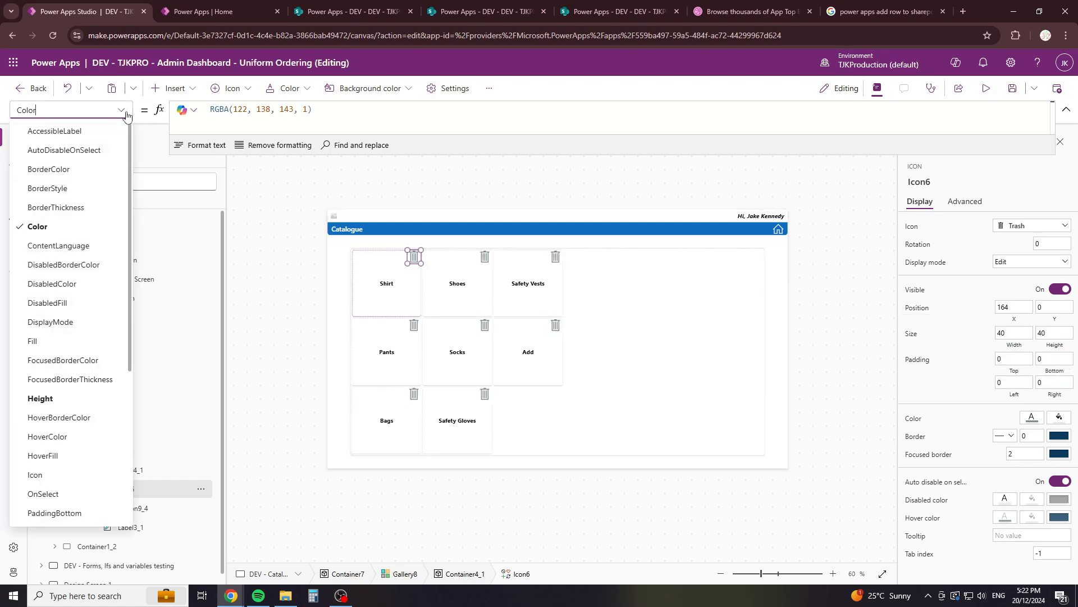
scroll(42, 243, down, 3)
scroll(42, 243, down, 3)
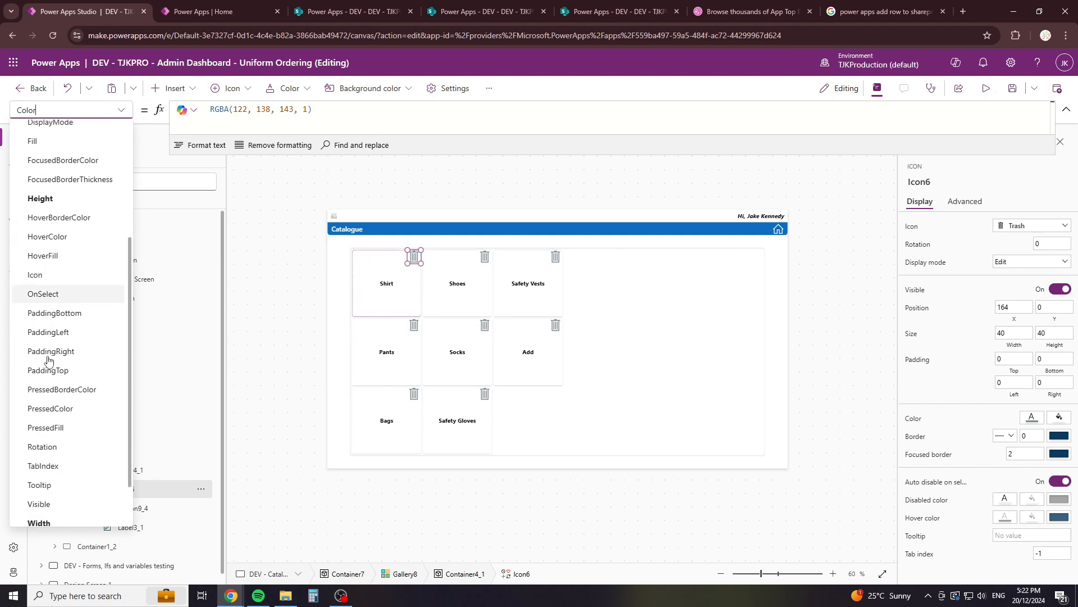
click(42, 244)
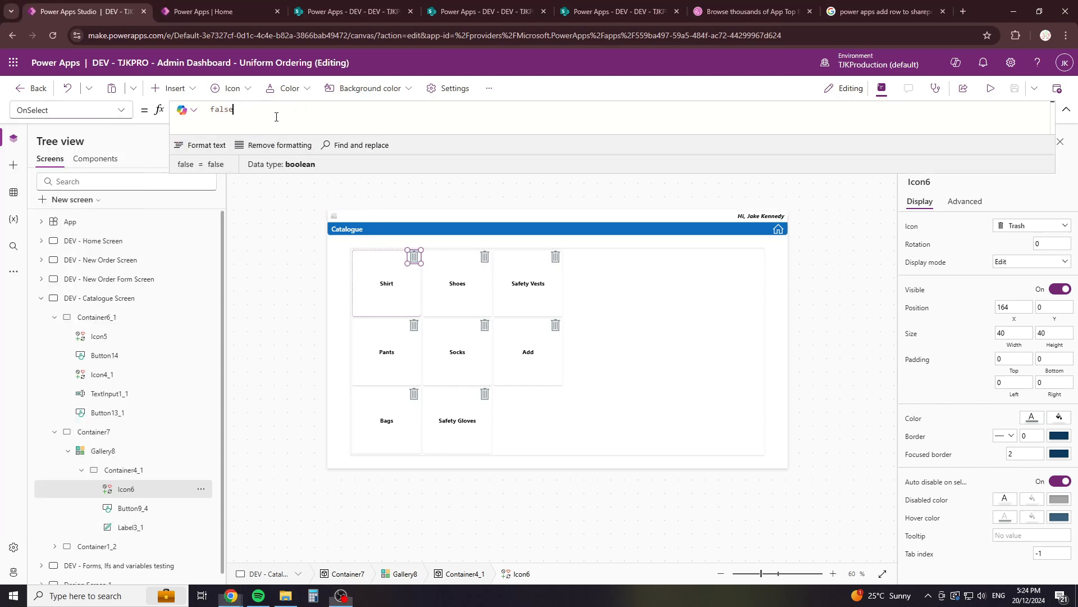
double_click(221, 110)
key(BackSpace)
text(remo)
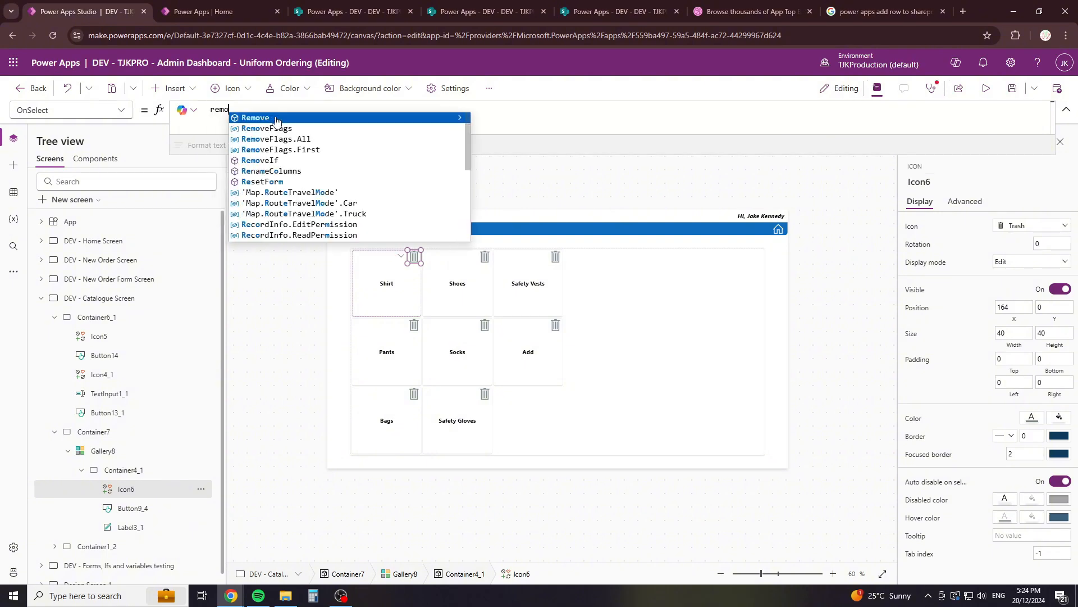
key(Tab)
click(277, 119)
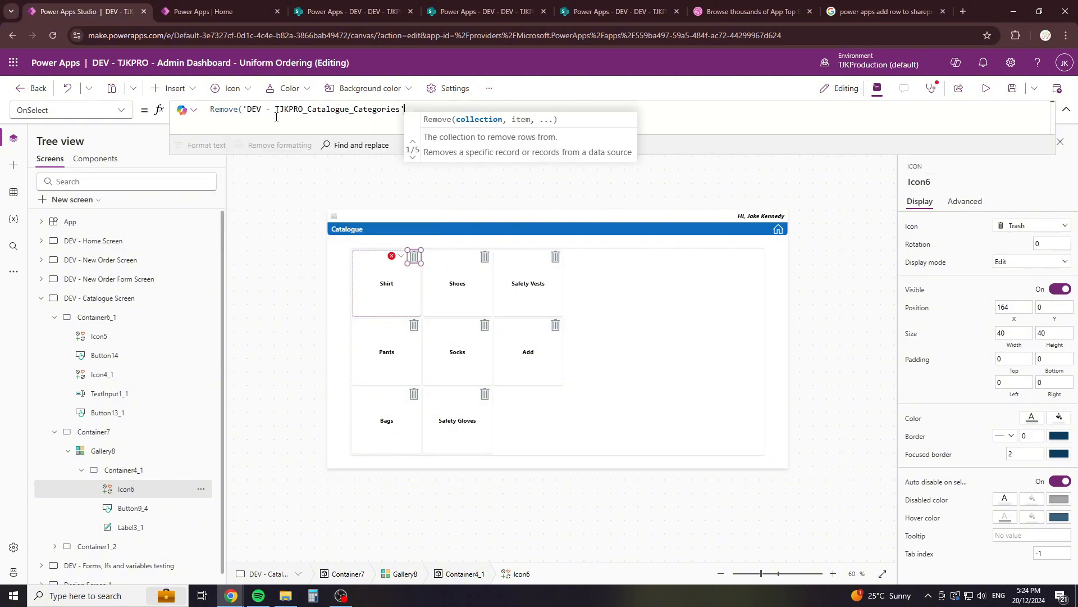
text(,thi)
key(Tab)
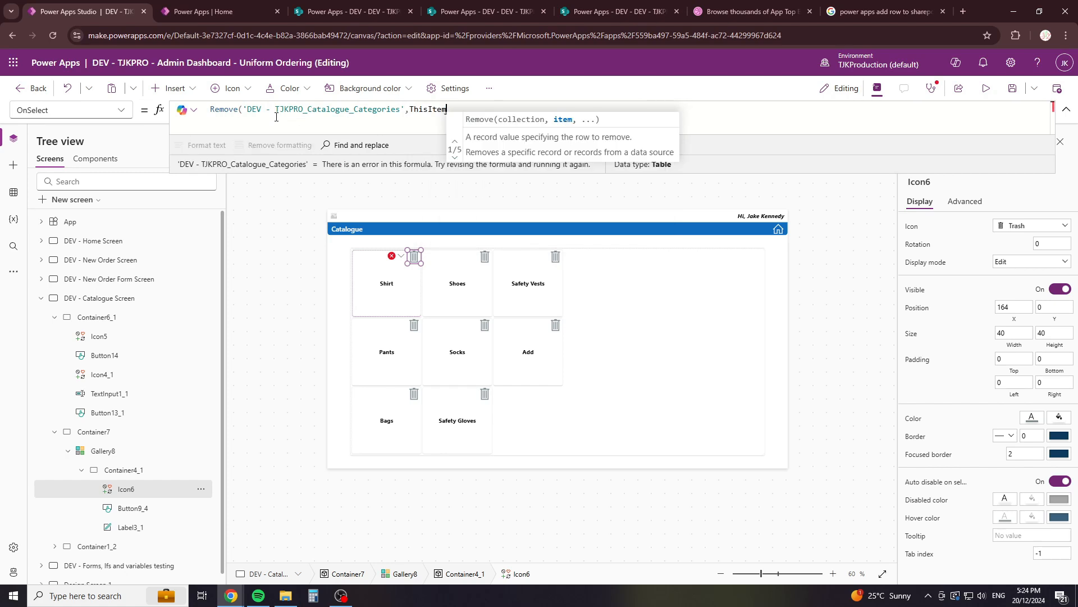
text())
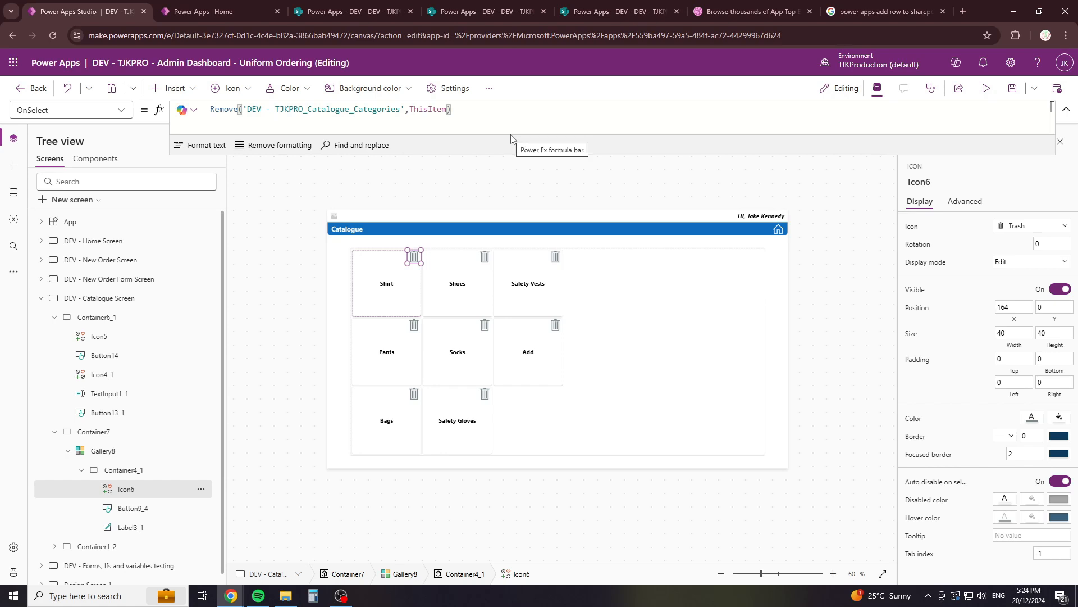
Step: Copy the ClearCollect(Col_Uniform_Categories, ...) expression from the popup's Save button and append it after a semicolon to the trash icon's OnSelect formula
text(;)
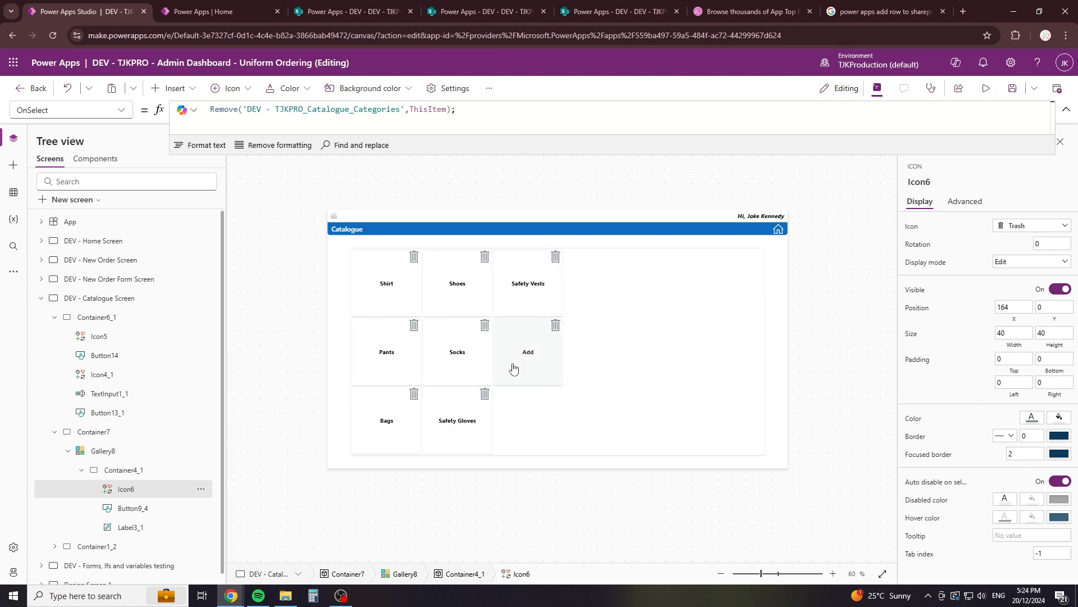
alt+click(511, 365)
click(595, 369)
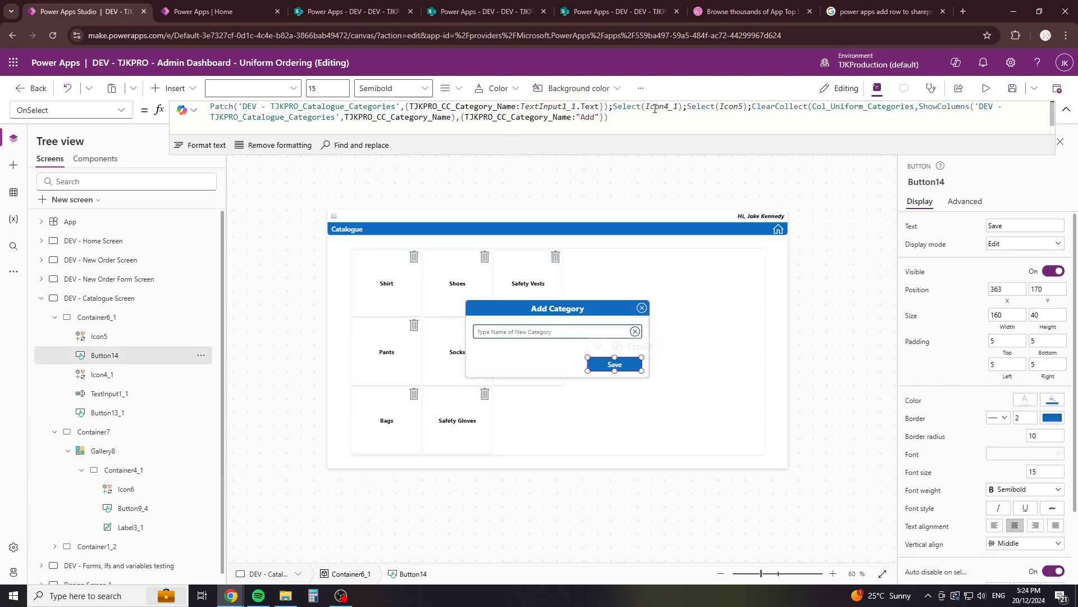
drag(754, 106, 691, 133)
key(ctrl+c)
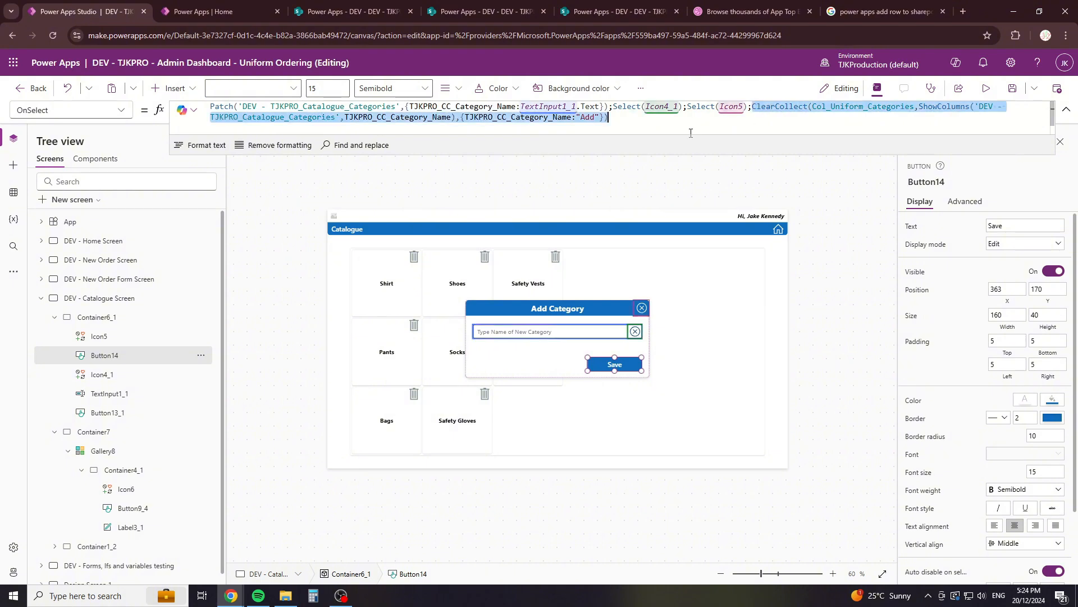
alt+click(644, 310)
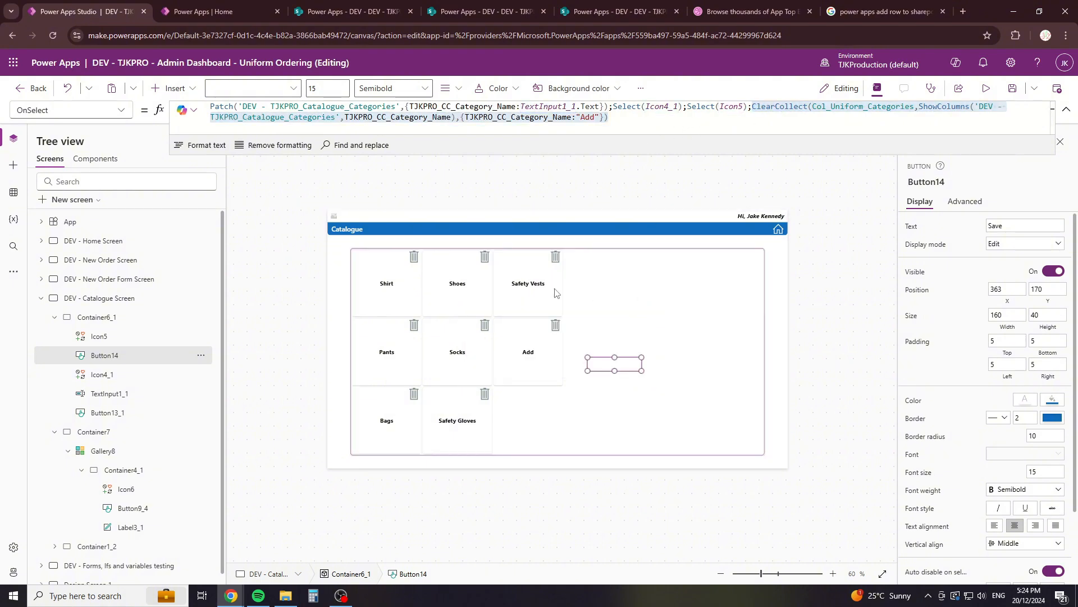
click(440, 217)
click(414, 256)
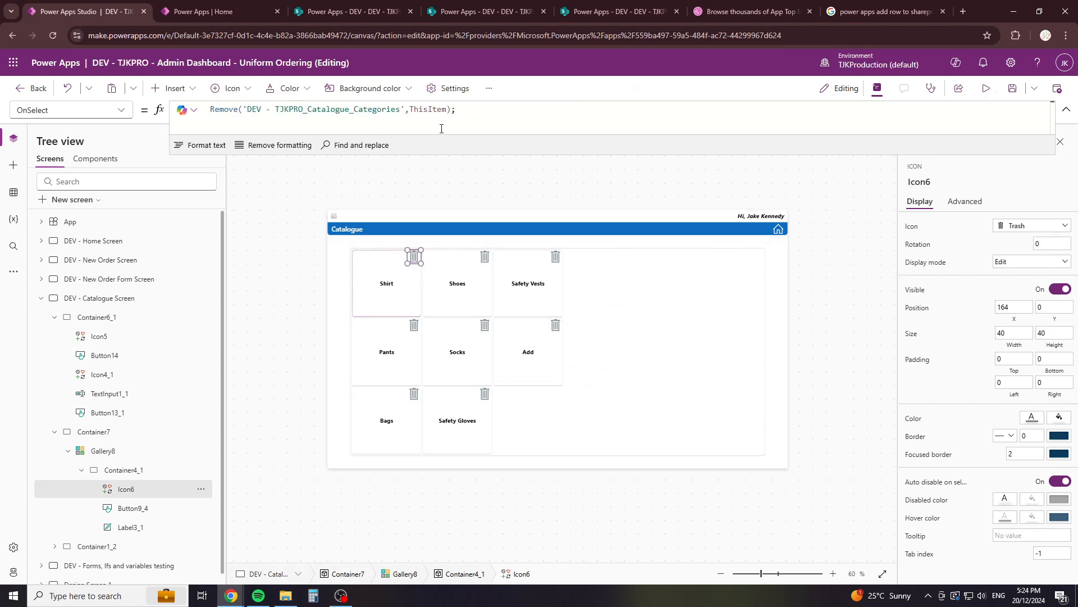
key(ctrl+v)
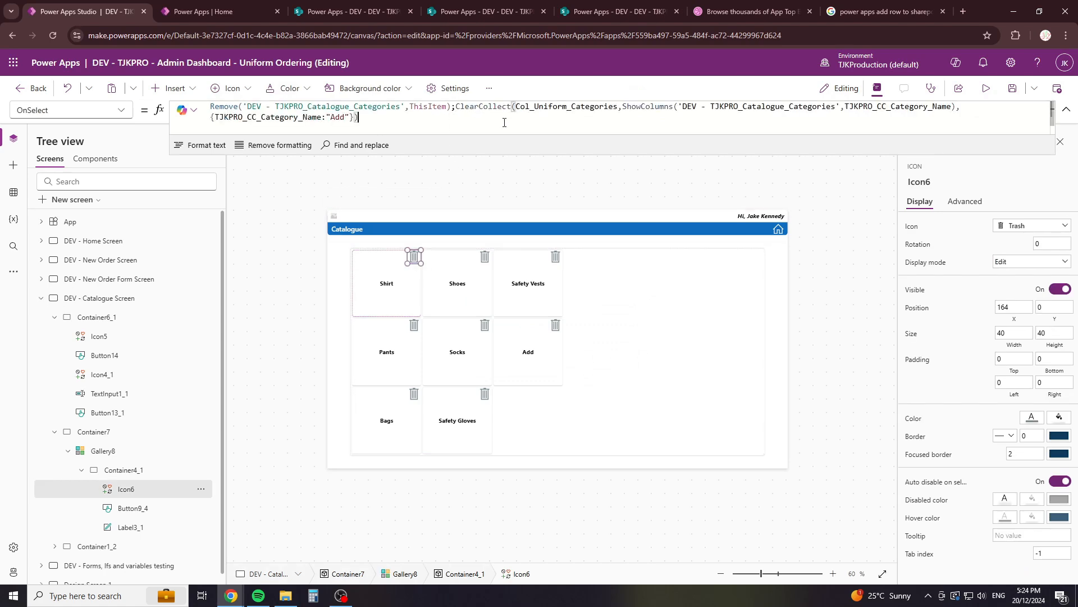
click(625, 322)
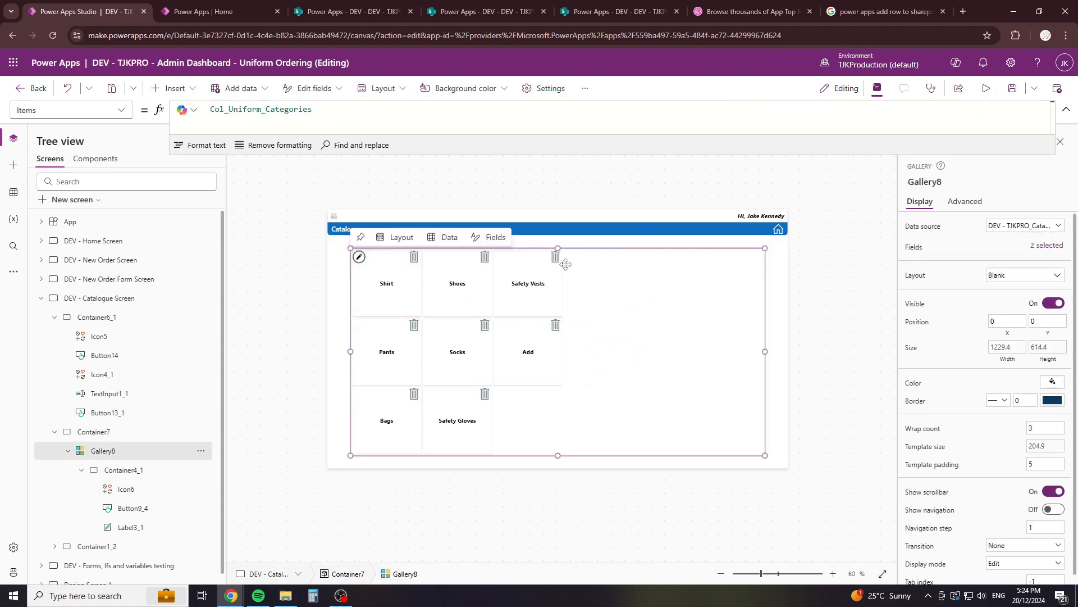
Step: Set the trash icon's Visible formula to If(ThisItem.TJKPRO_CC_Category_Name="Add",false,true)
click(578, 225)
click(414, 257)
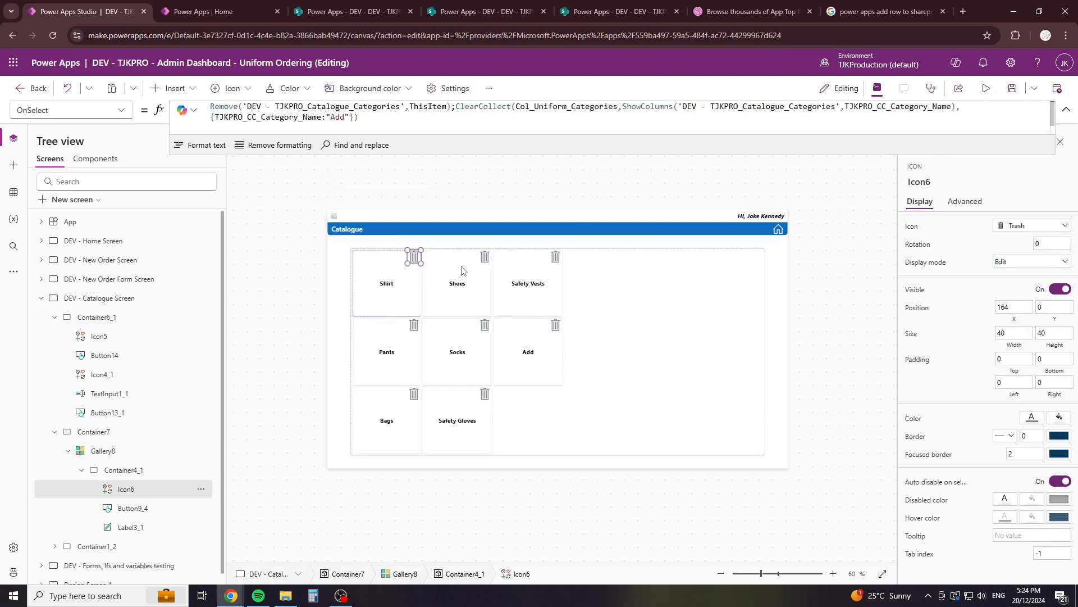
click(120, 110)
scroll(99, 424, down, 3)
scroll(99, 424, down, 2)
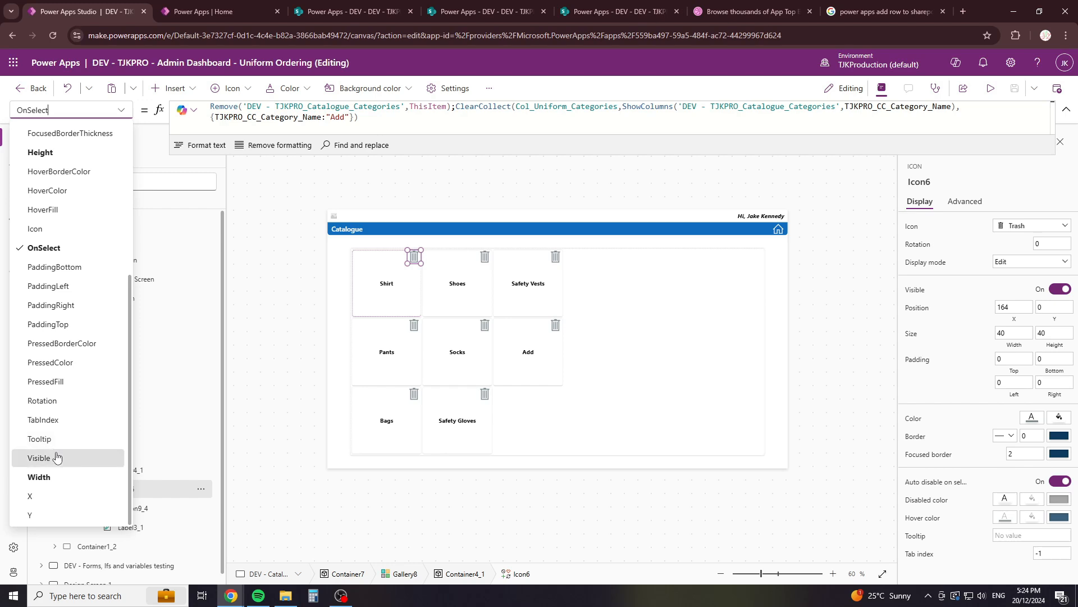
click(56, 457)
double_click(238, 111)
text(If()
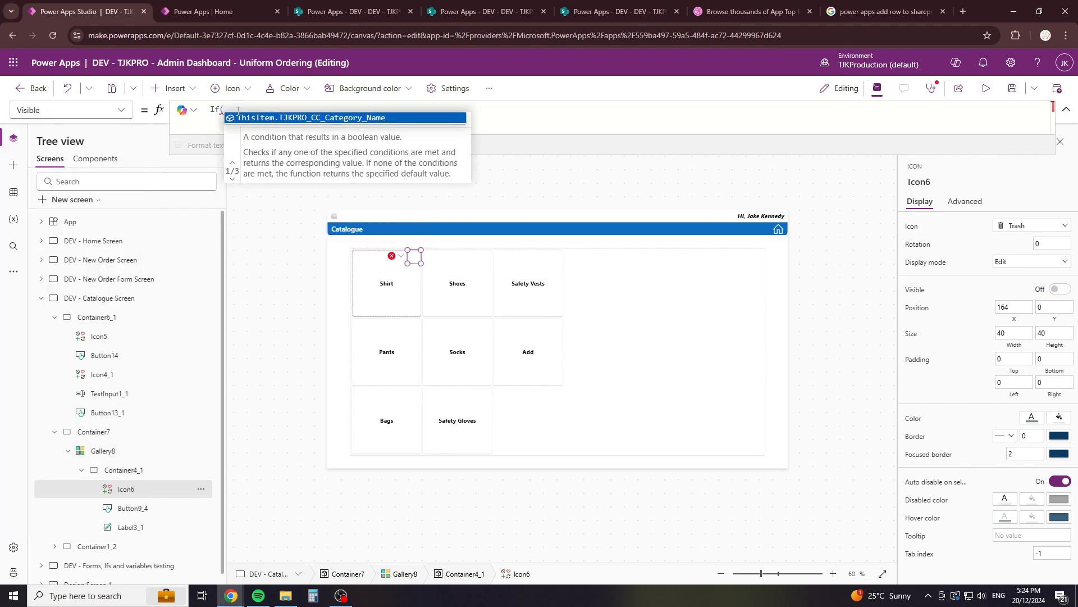
key(Tab)
text(="Add)
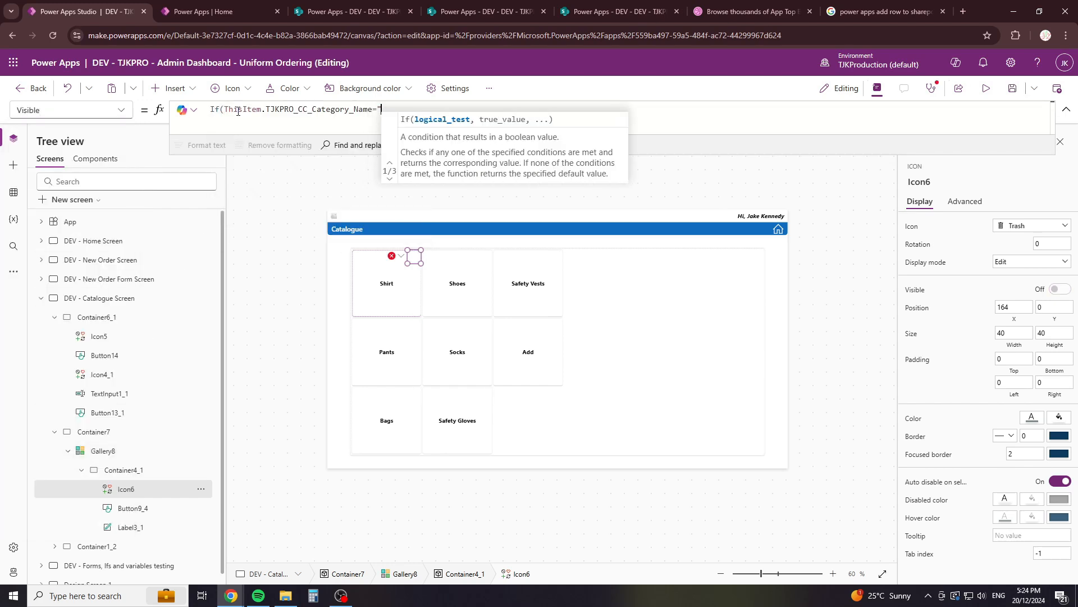
text(",false.)
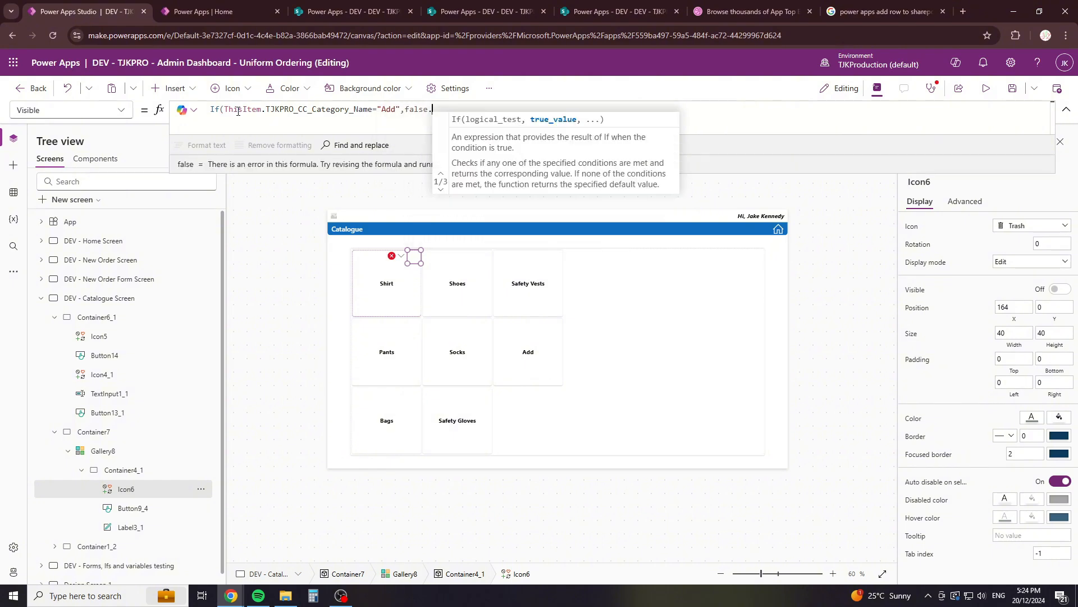
key(BackSpace)
text(,true)
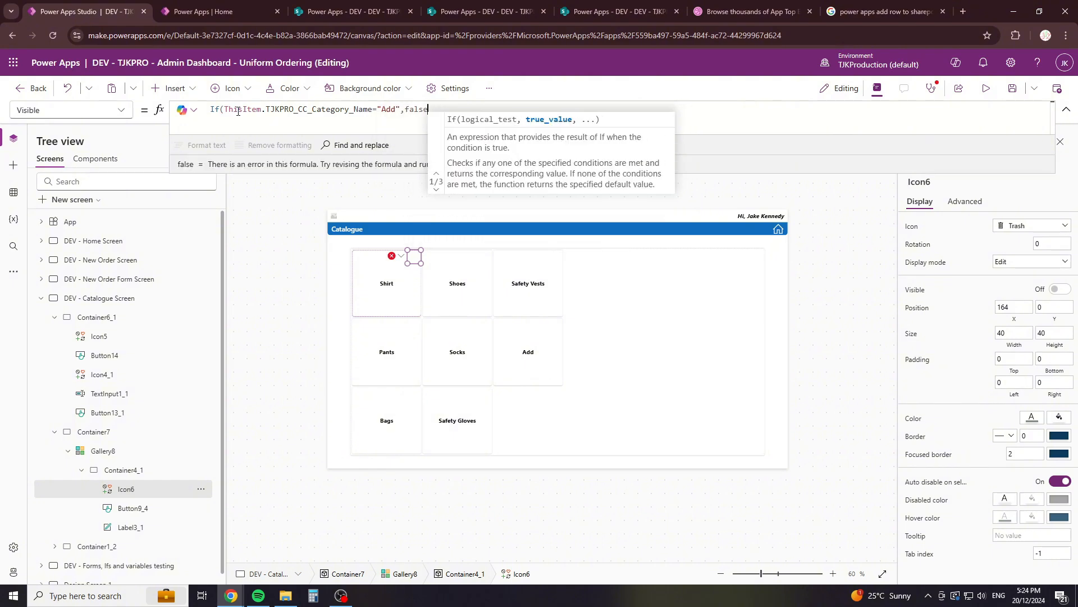
text())
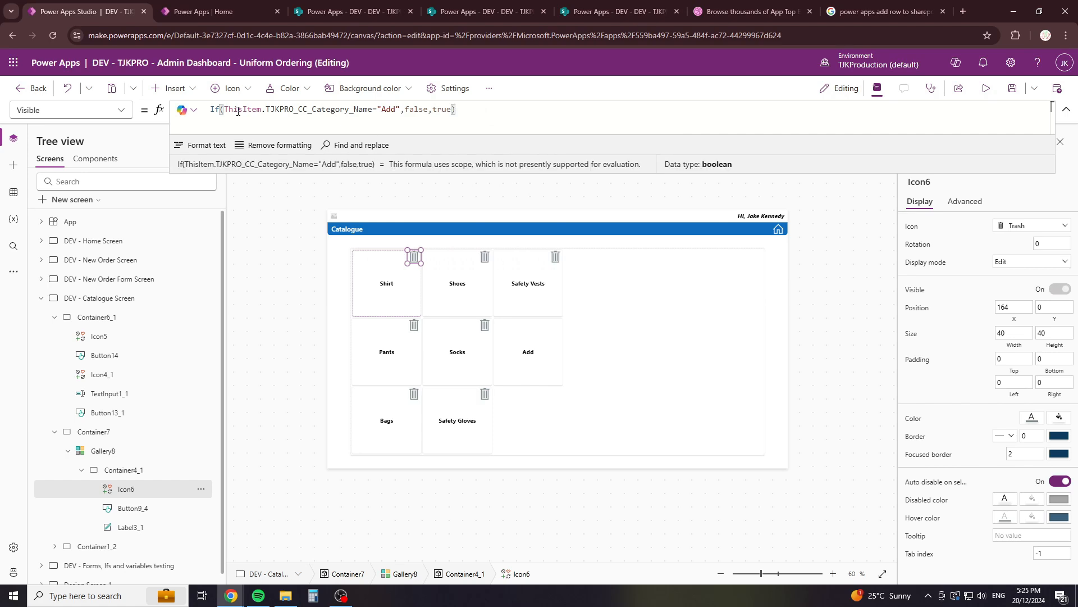
click(550, 403)
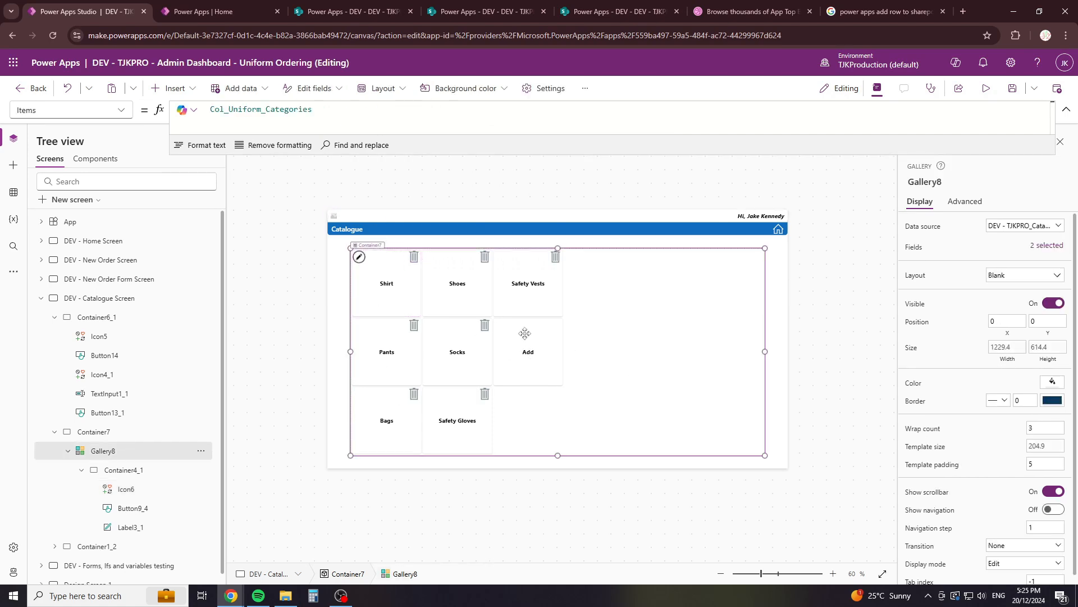
Step: Switch to the DEV - TJKPRO_Catalogue_Categories list in SharePoint, reload it to check its items, and return to the app's catalogue gallery
key(alt)
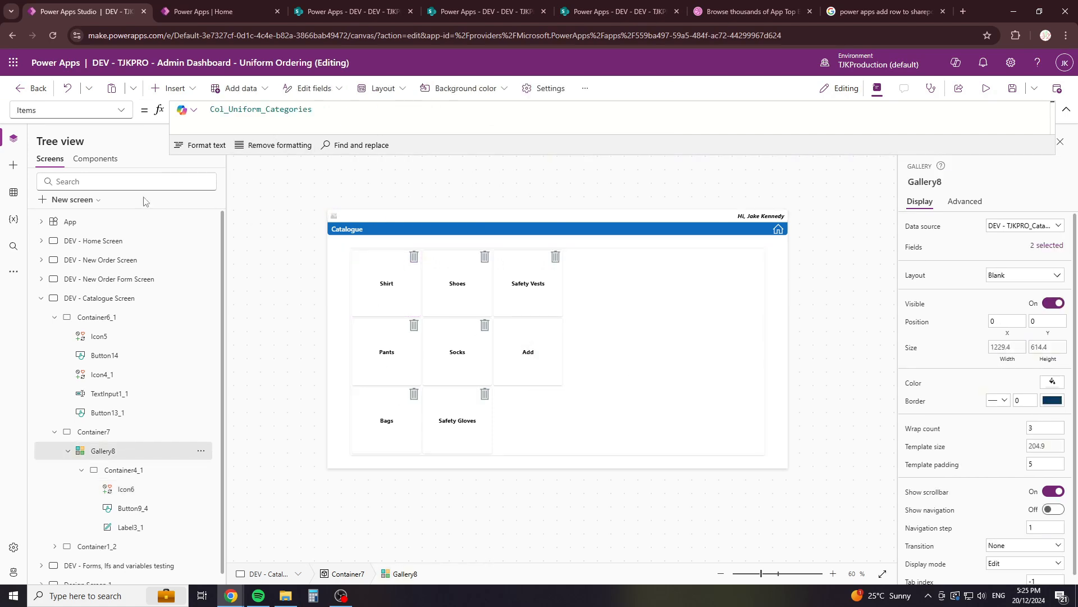
click(574, 345)
key(alt)
click(376, 13)
click(483, 12)
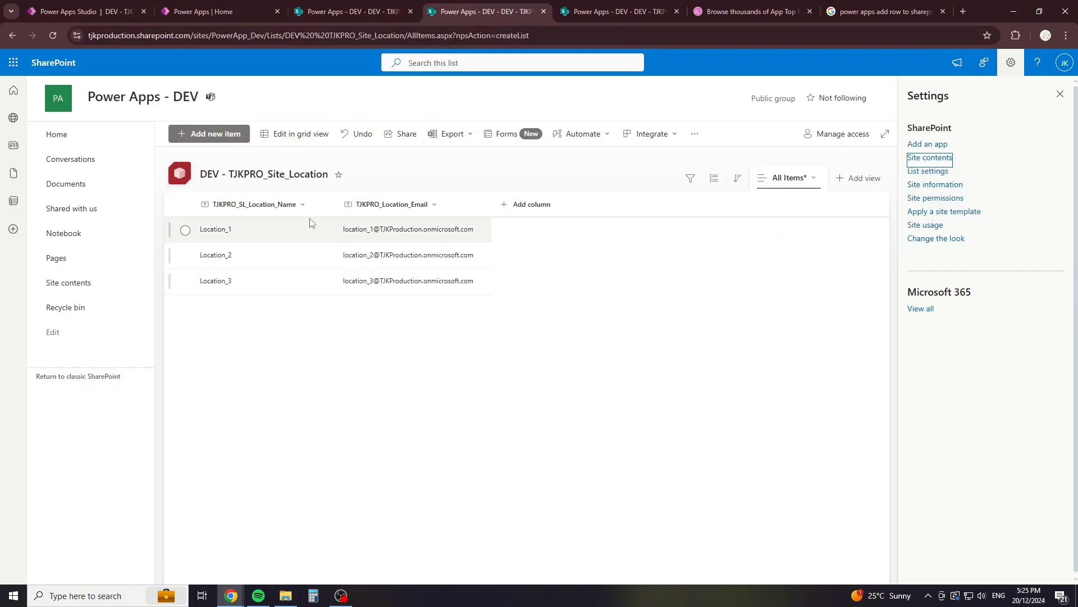
click(615, 12)
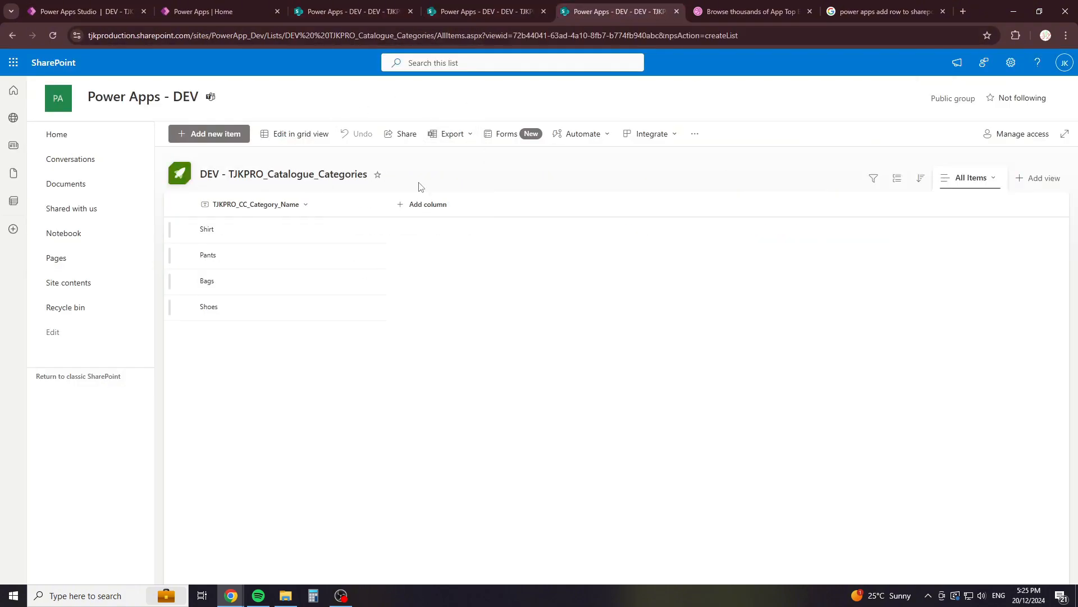
click(52, 36)
click(103, 12)
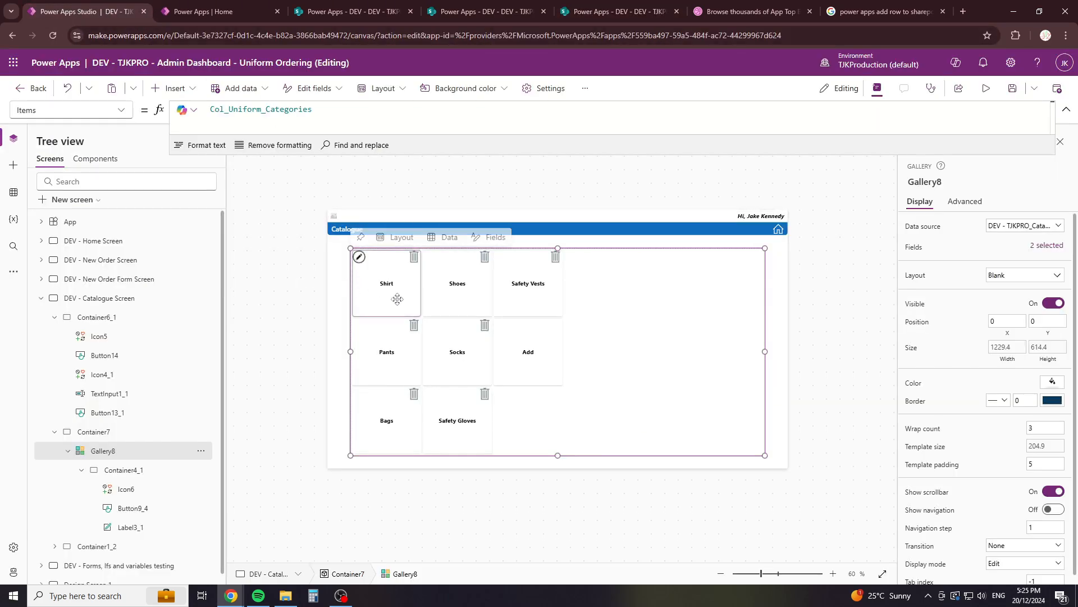
key(alt)
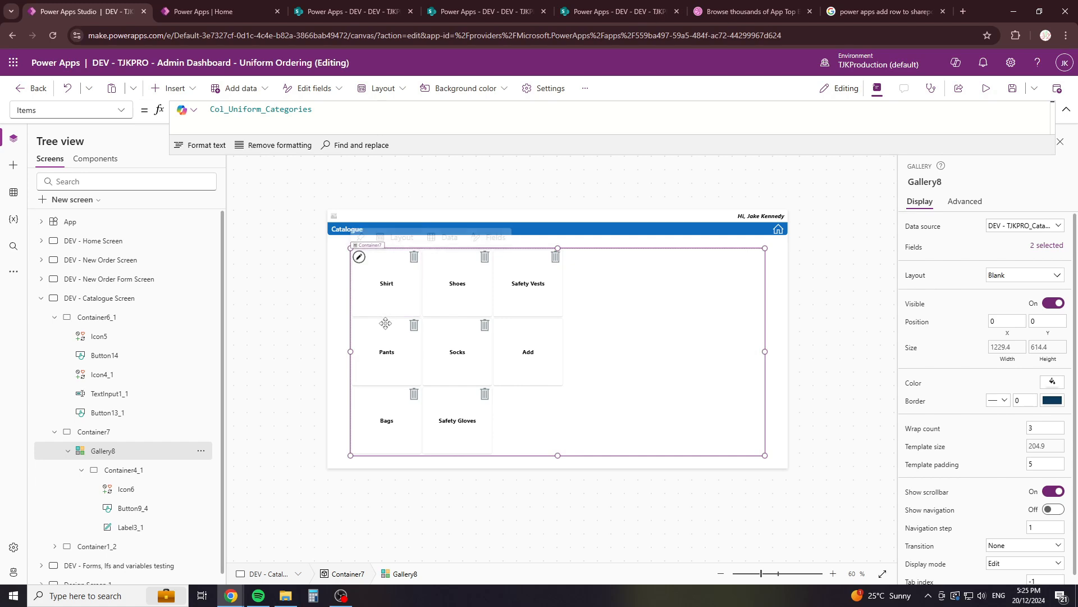
Step: On the DEV - Home Screen, add ID as a second column in the ShowColumns call of the menu button's OnSelect formula
click(143, 298)
click(98, 260)
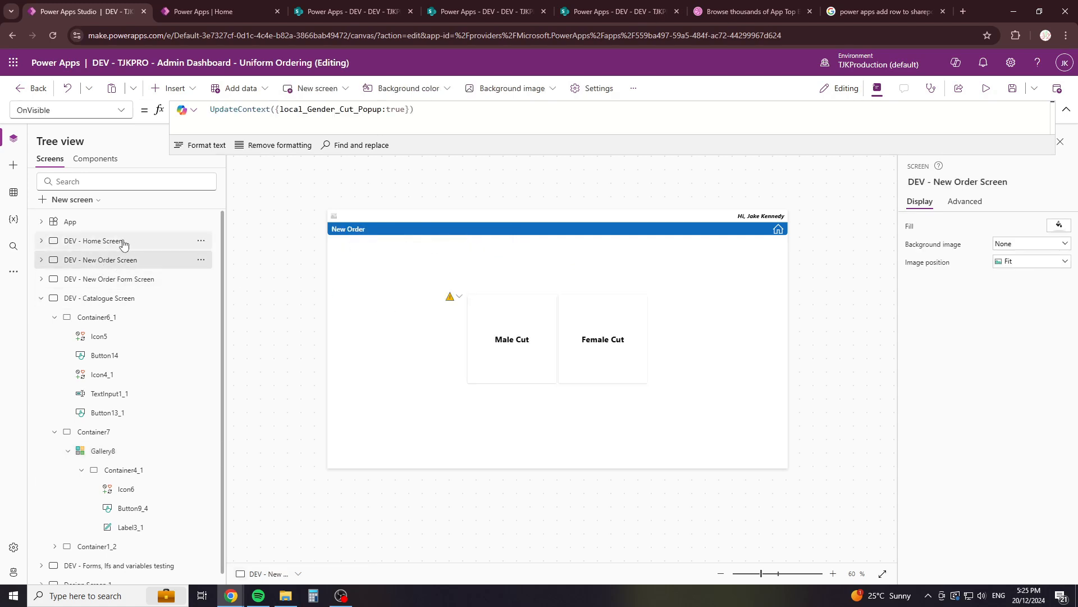
click(93, 241)
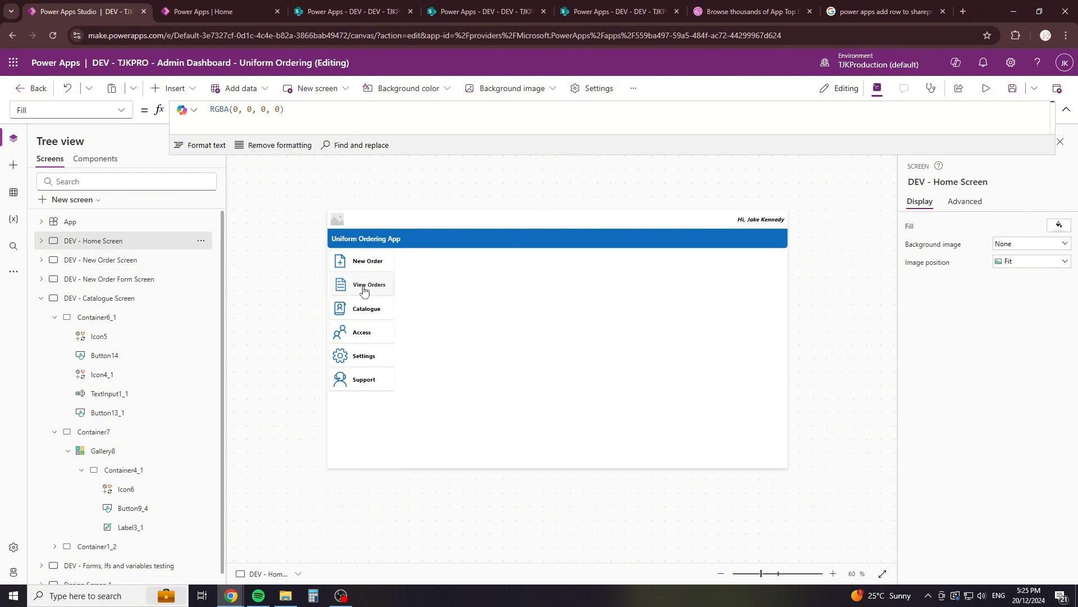
click(367, 308)
click(368, 260)
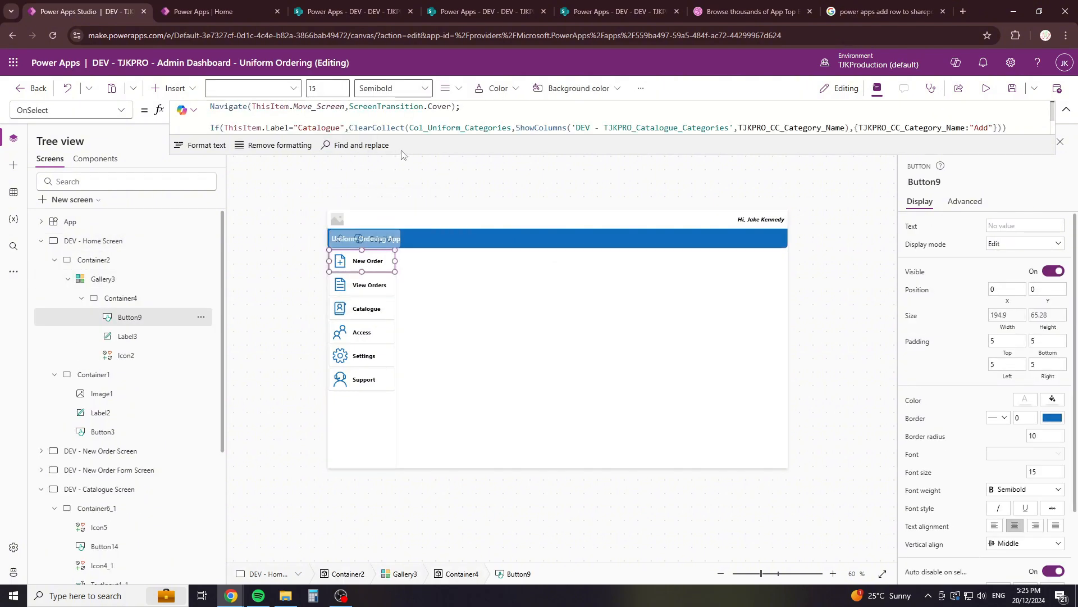
click(843, 127)
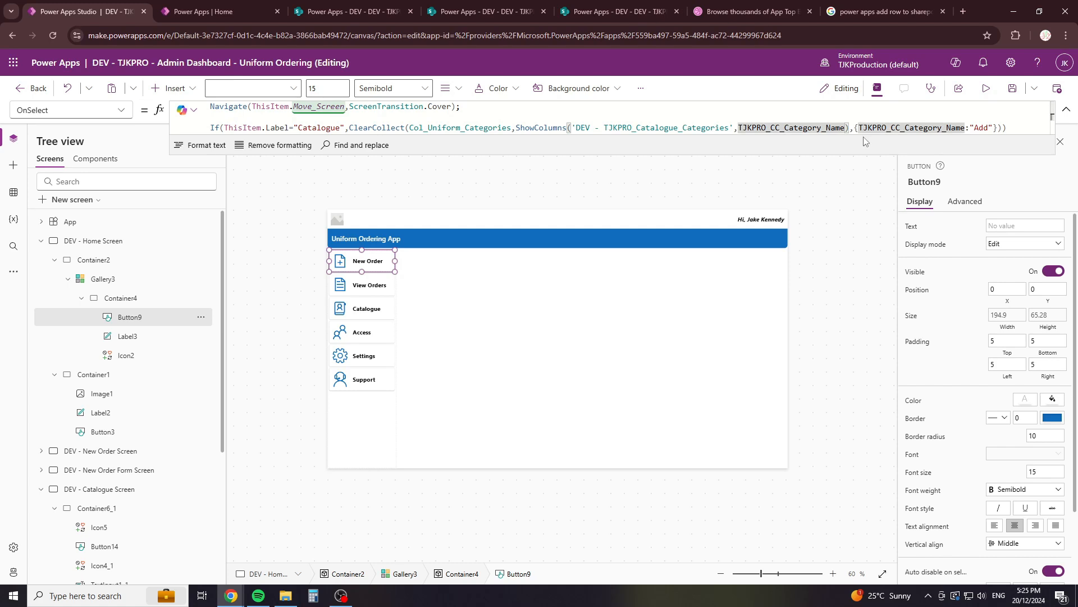
text(,)
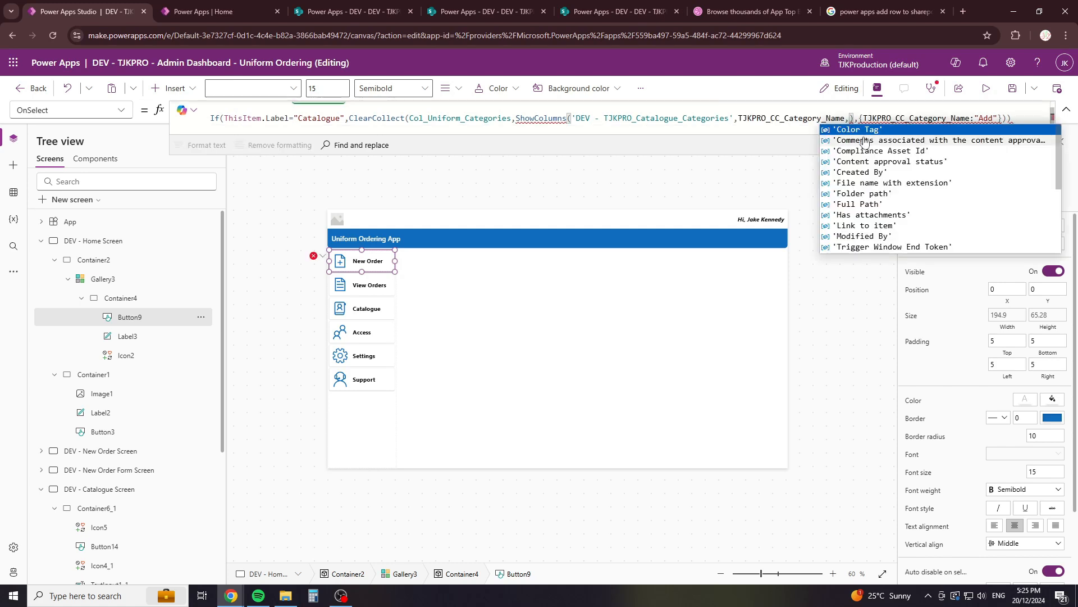
text(ID)
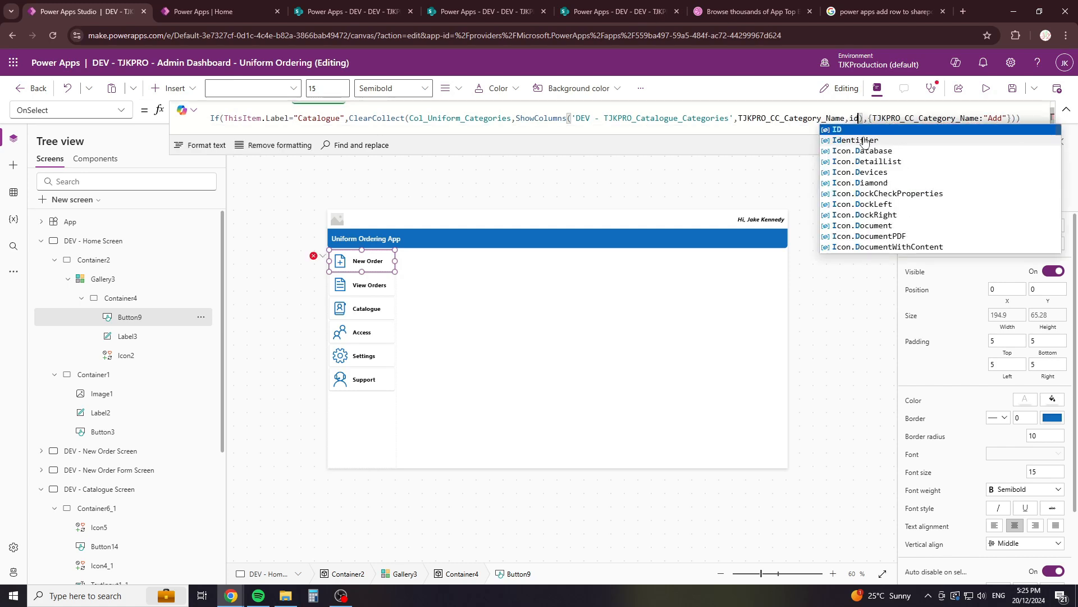
Step: Refresh the catalogue from the home menu, open the Add Category popup, add ID to the ShowColumns call in its Save button's OnSelect, and close the popup
alt+click(388, 311)
alt+click(526, 364)
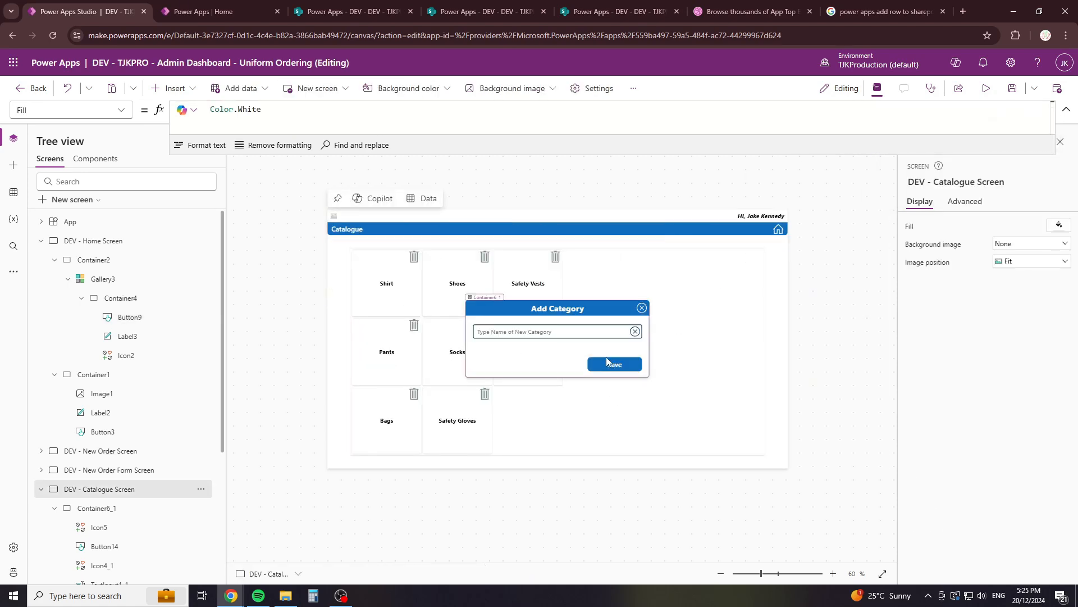
click(615, 364)
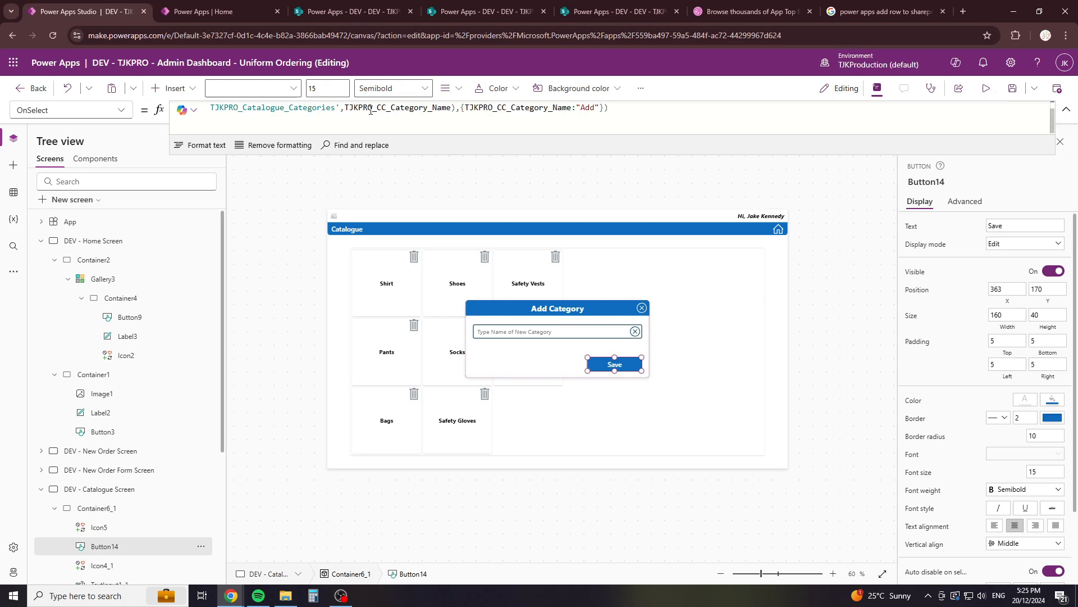
click(652, 126)
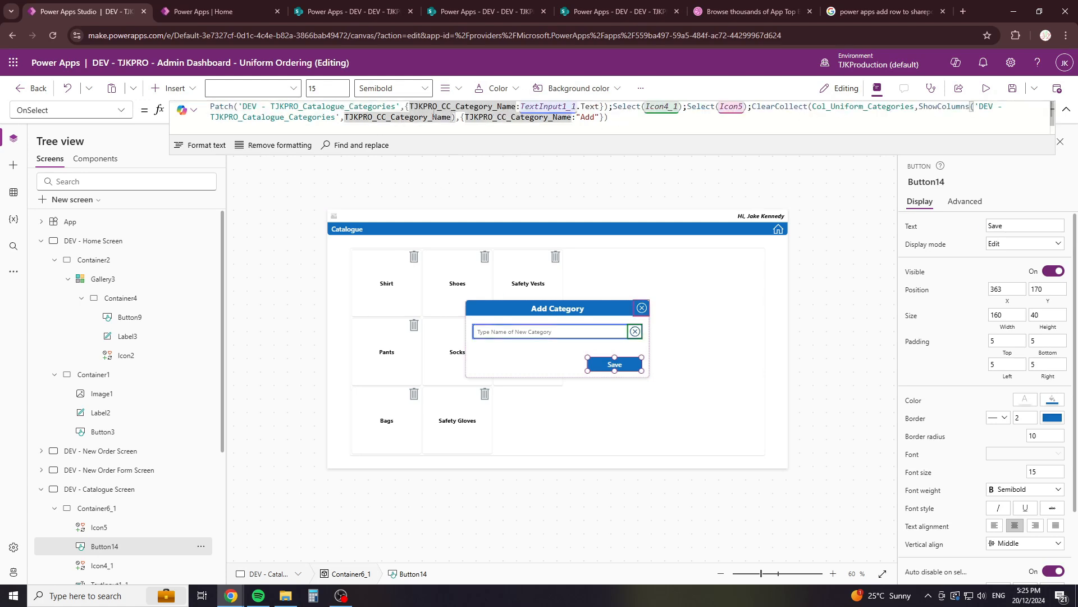
text(,ID)
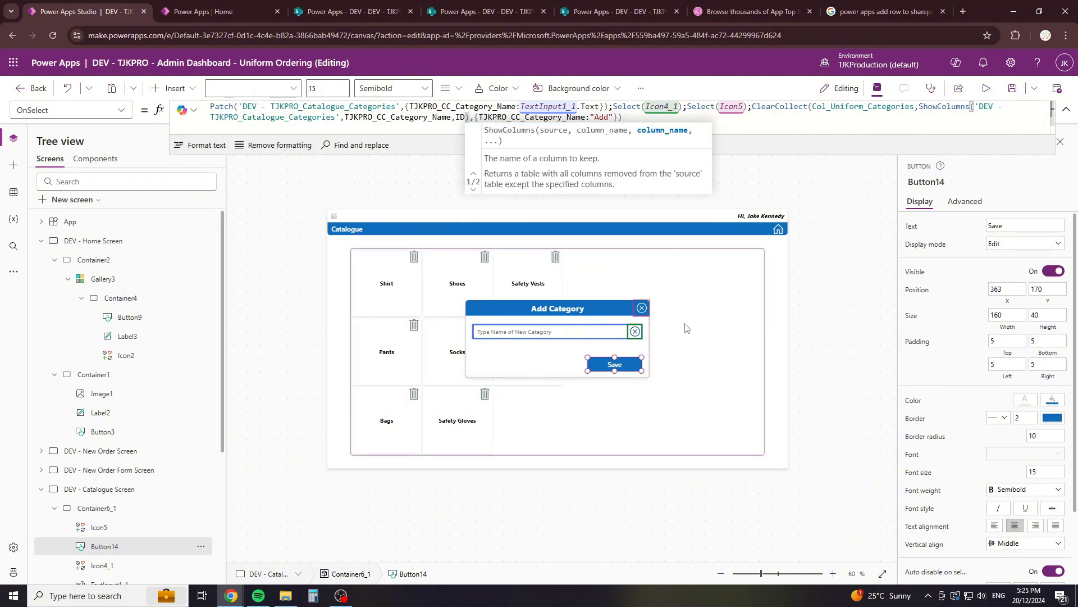
click(824, 309)
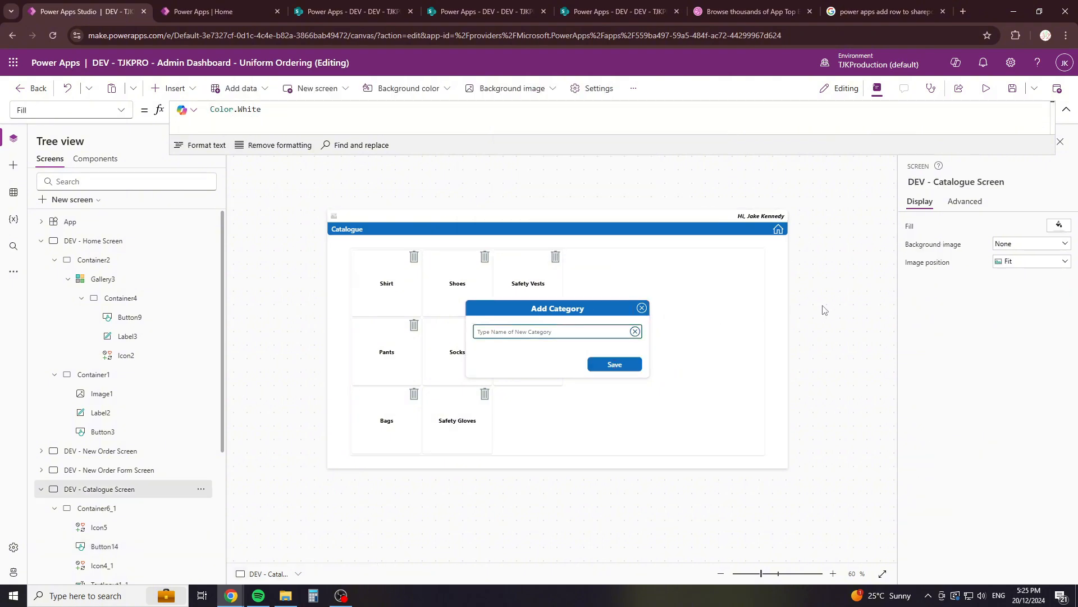
click(642, 309)
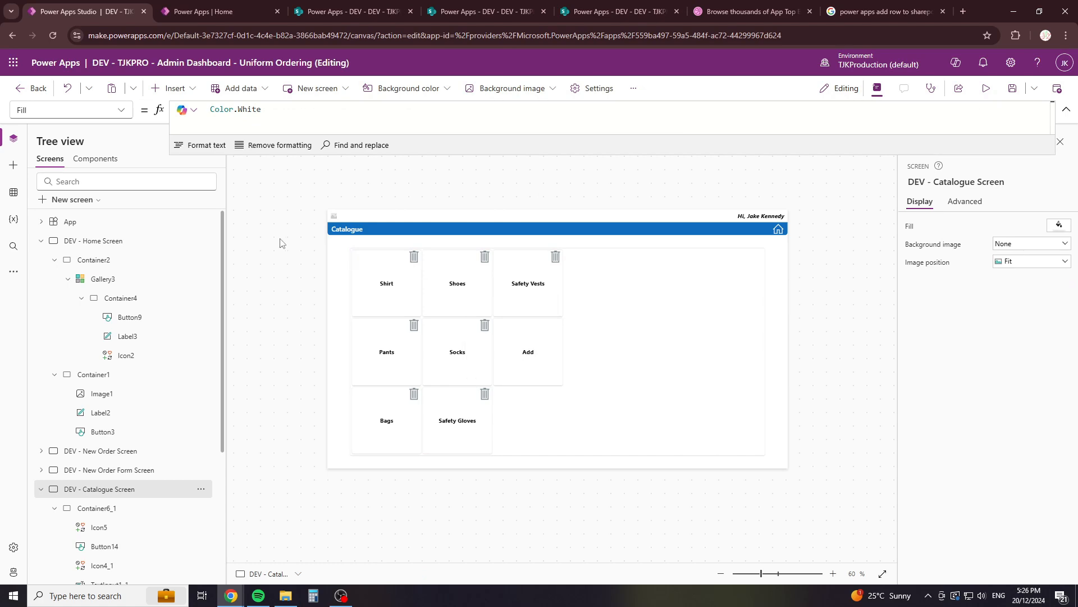
Step: Open the trash icon's OnSelect formula and separate the Remove and ClearCollect expressions with a blank line
click(414, 257)
click(414, 257)
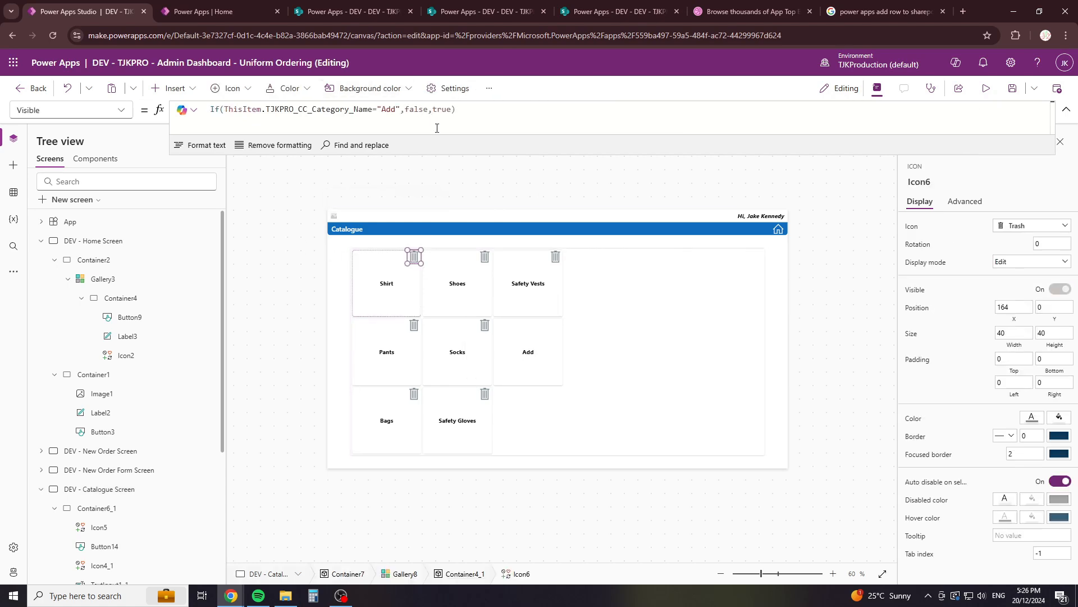
click(123, 113)
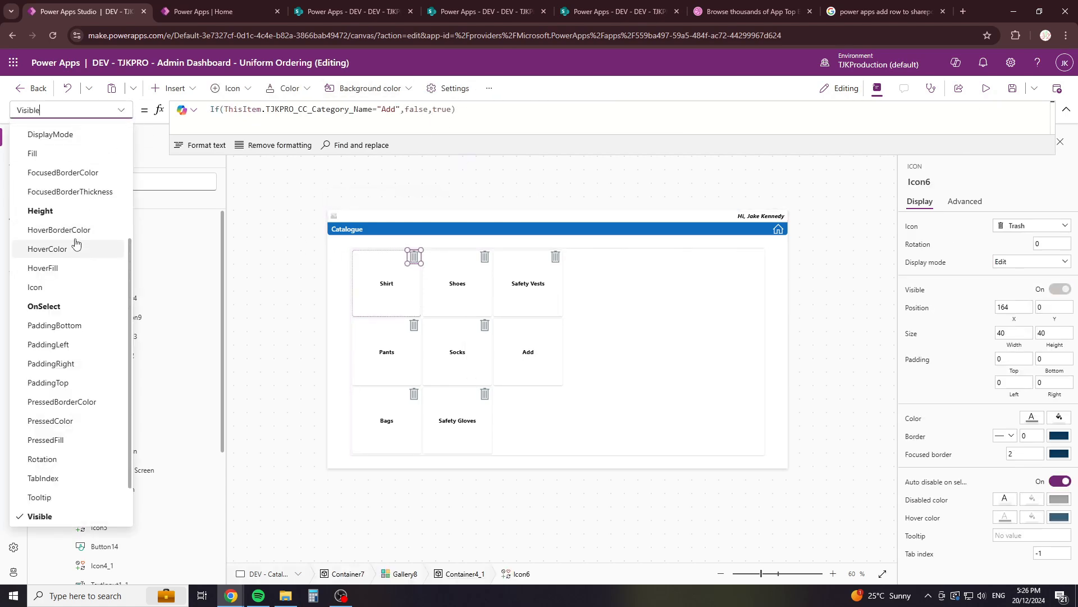
click(68, 307)
click(457, 107)
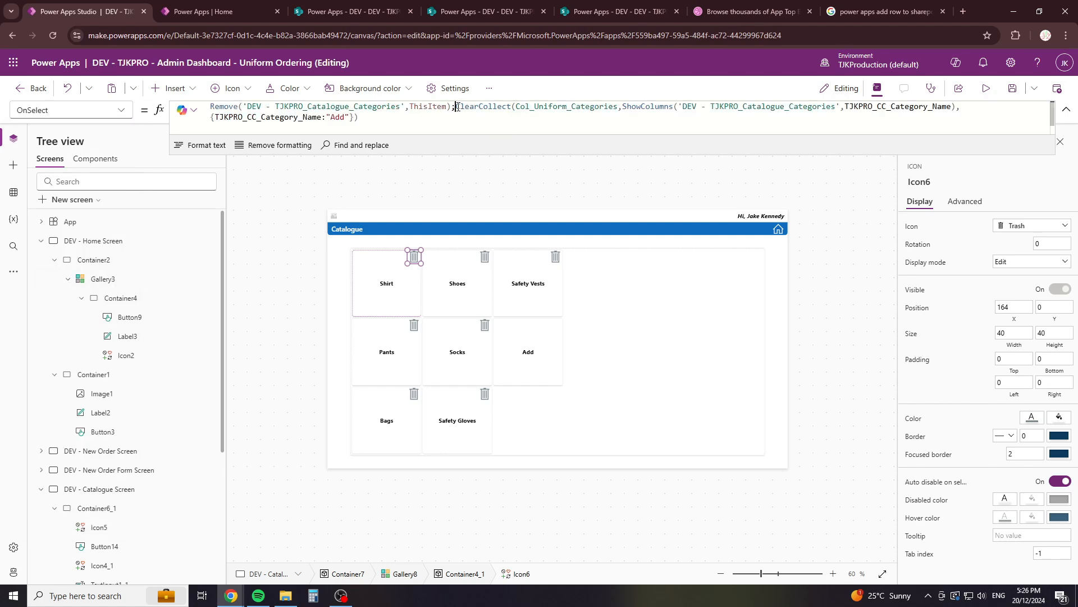
key(Return)
key(Return)
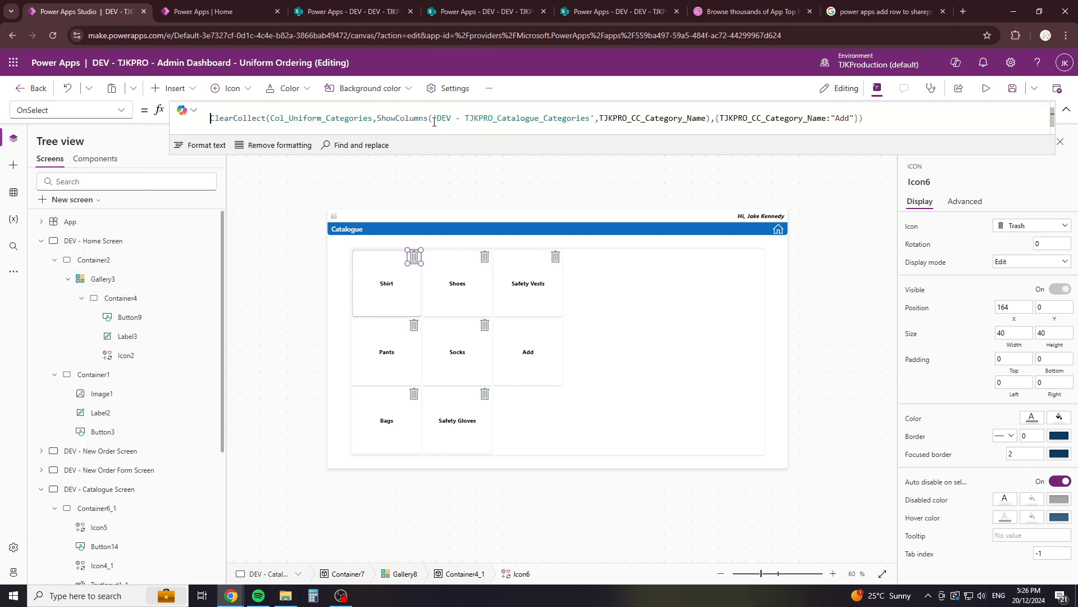
drag(434, 115, 563, 119)
click(459, 119)
scroll(460, 117, up, 1)
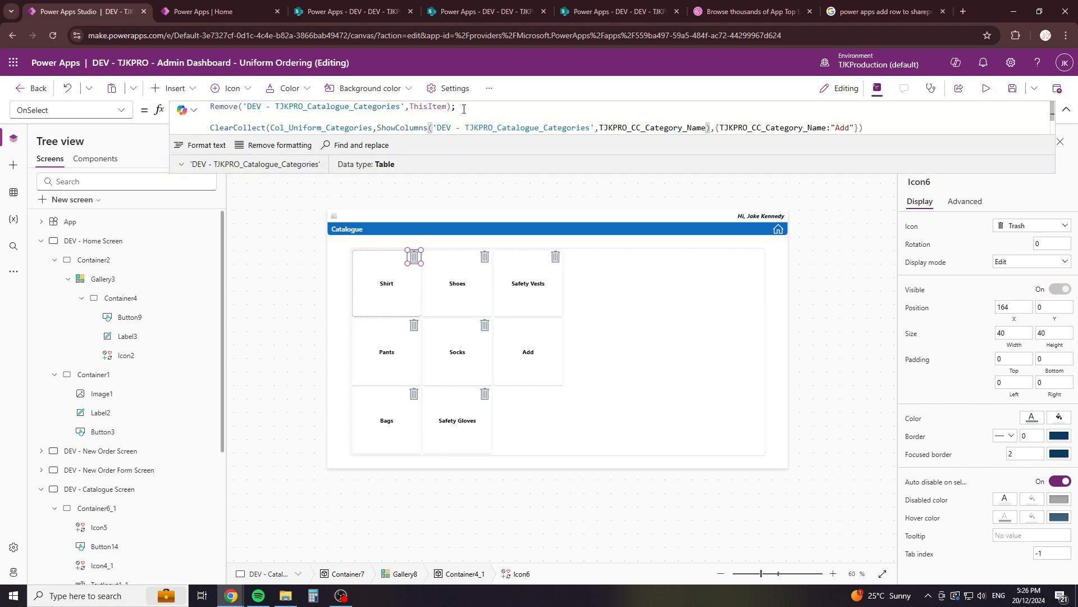
Step: Try replacing the arguments of Remove in the trash icon's OnSelect with Filter('DEV - TJKPRO_Catalogue_Categories',ID=ThisItem.ID)
click(249, 107)
drag(244, 106, 457, 112)
text(Filter)
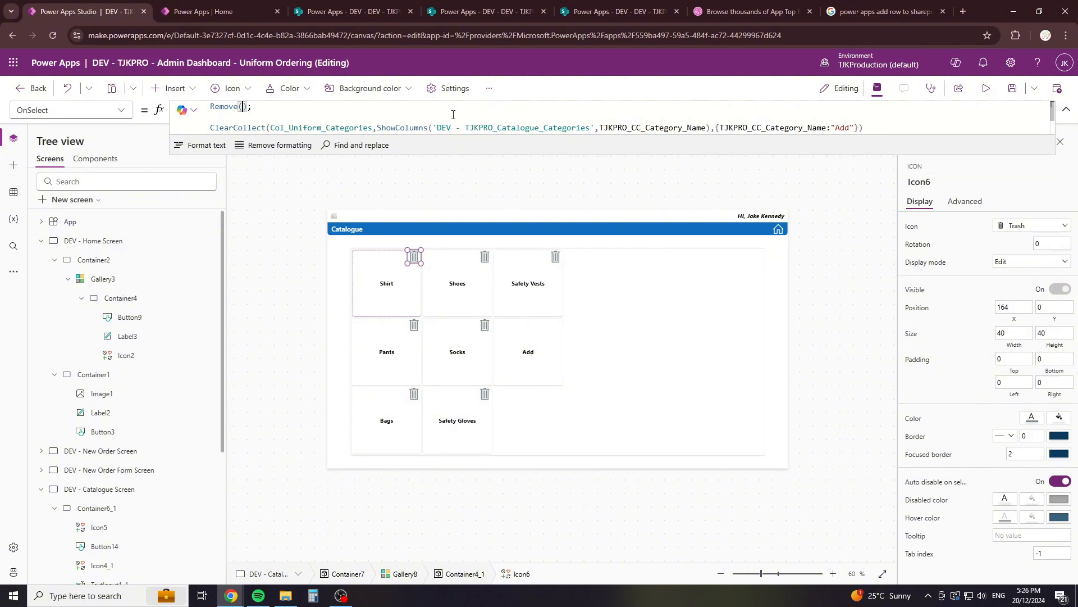
text(()
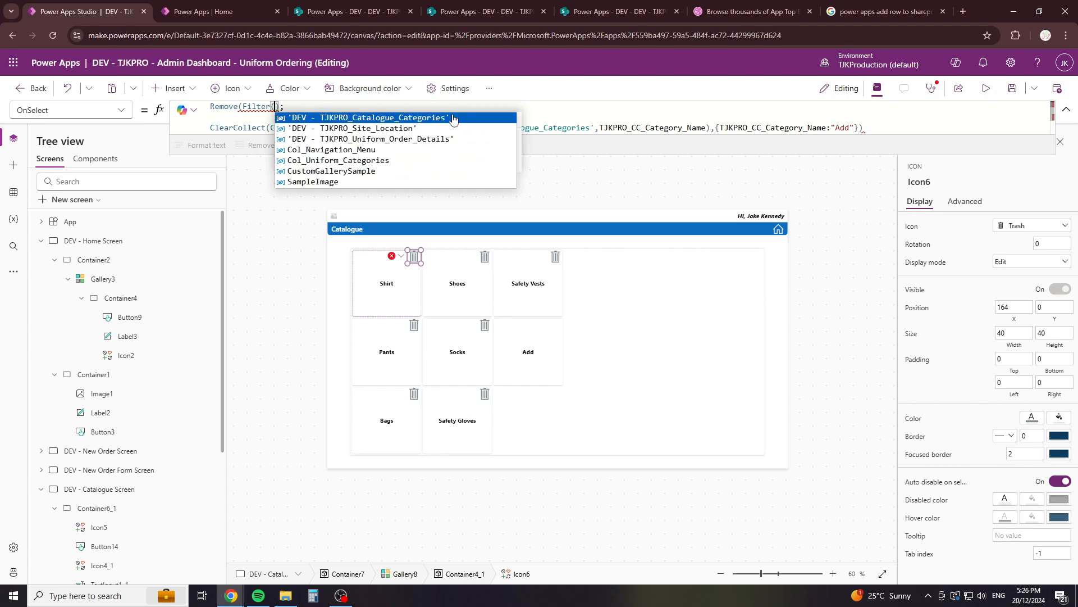
click(453, 118)
text(,id)
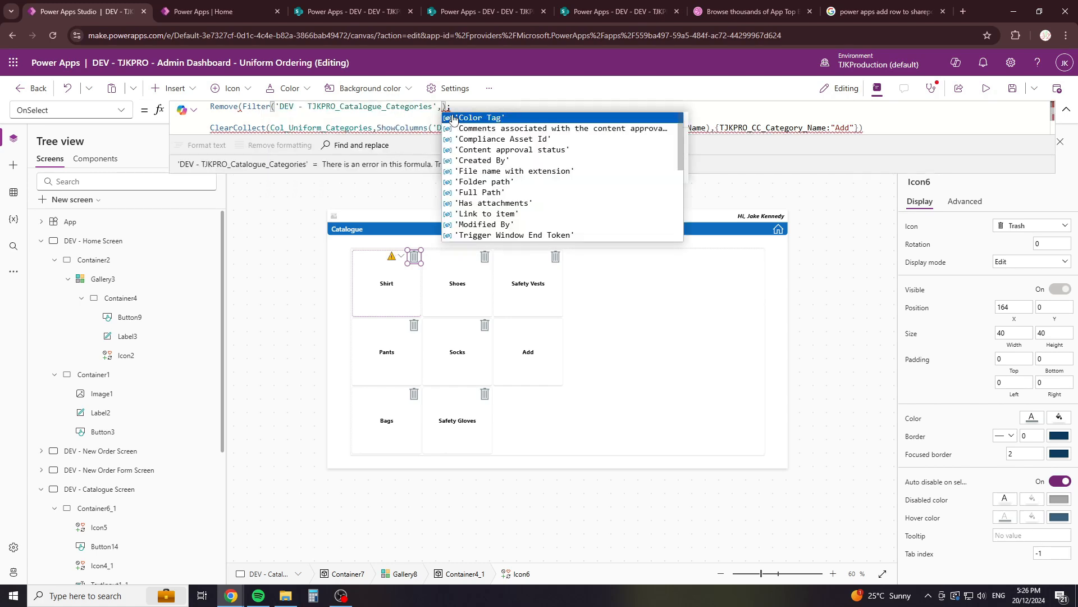
click(455, 118)
text(=this)
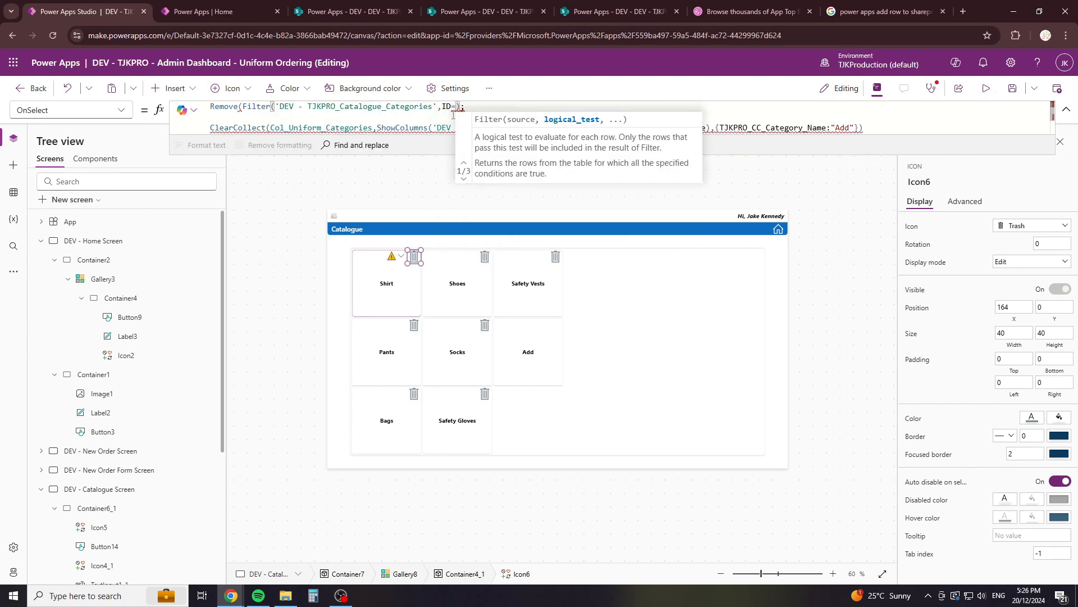
key(Tab)
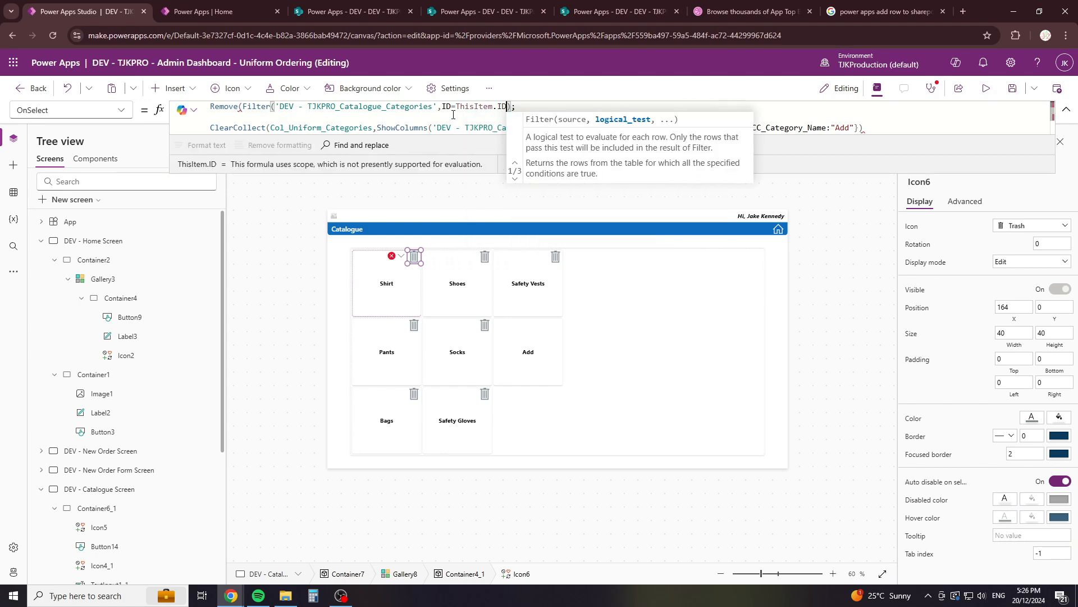
text())
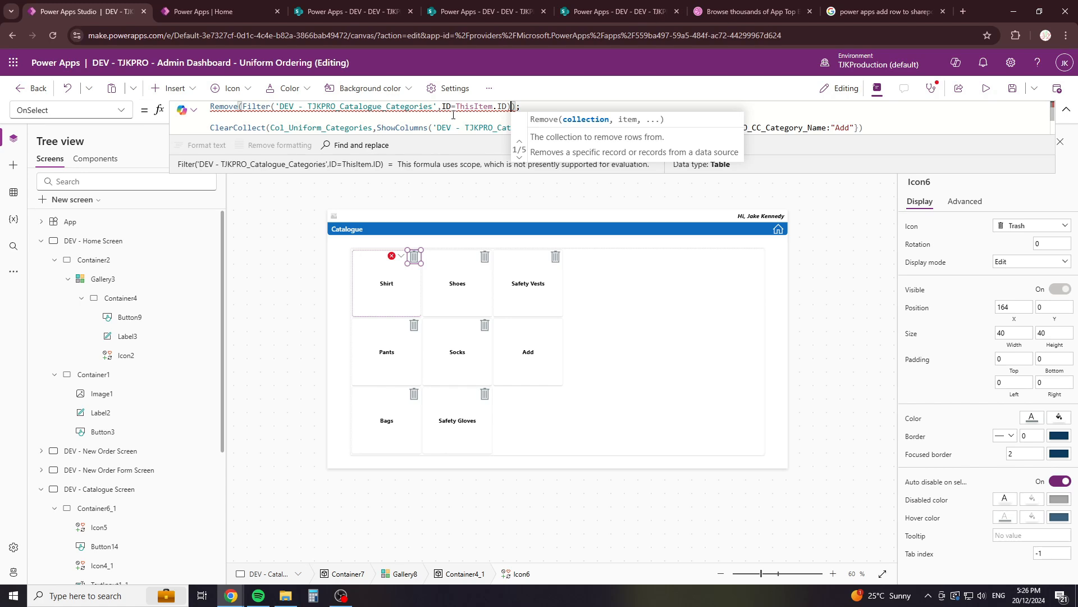
click(440, 110)
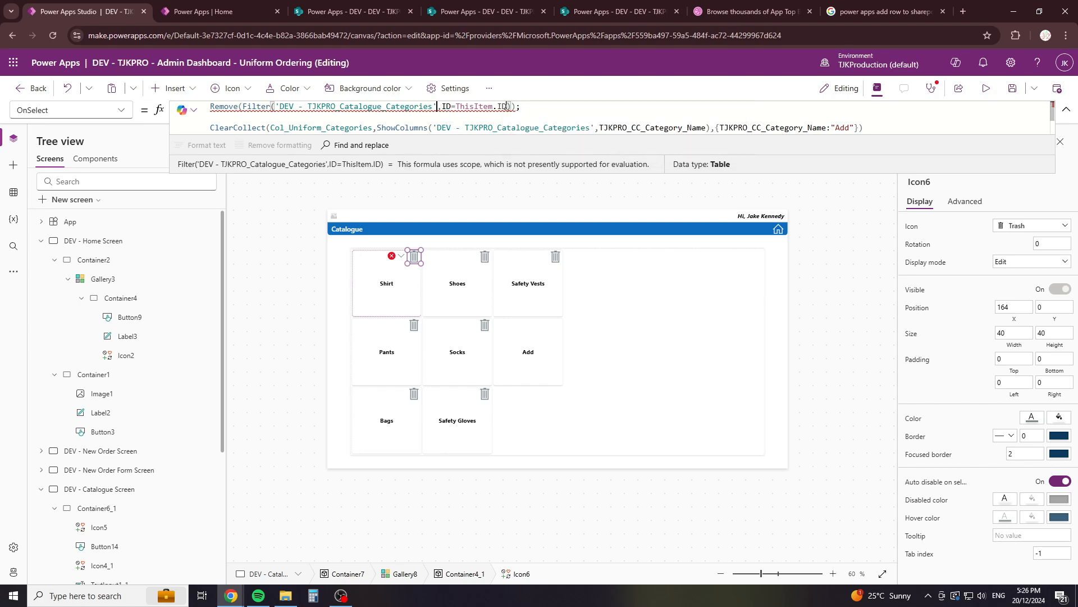
click(512, 108)
mouse_move(312, 108)
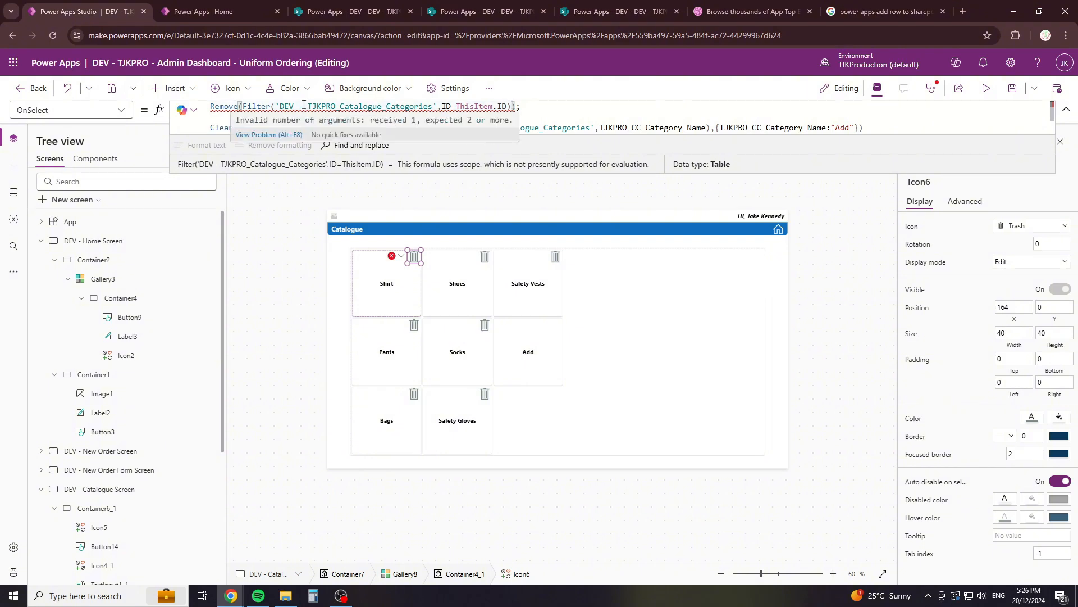
Step: Rewrite the trash icon's removal expression as Remove('DEV - TJKPRO_Catalogue_Categories',LookUp('DEV - TJKPRO_Catalogue_Categories',ID=ThisItem.ID))
drag(243, 106, 513, 107)
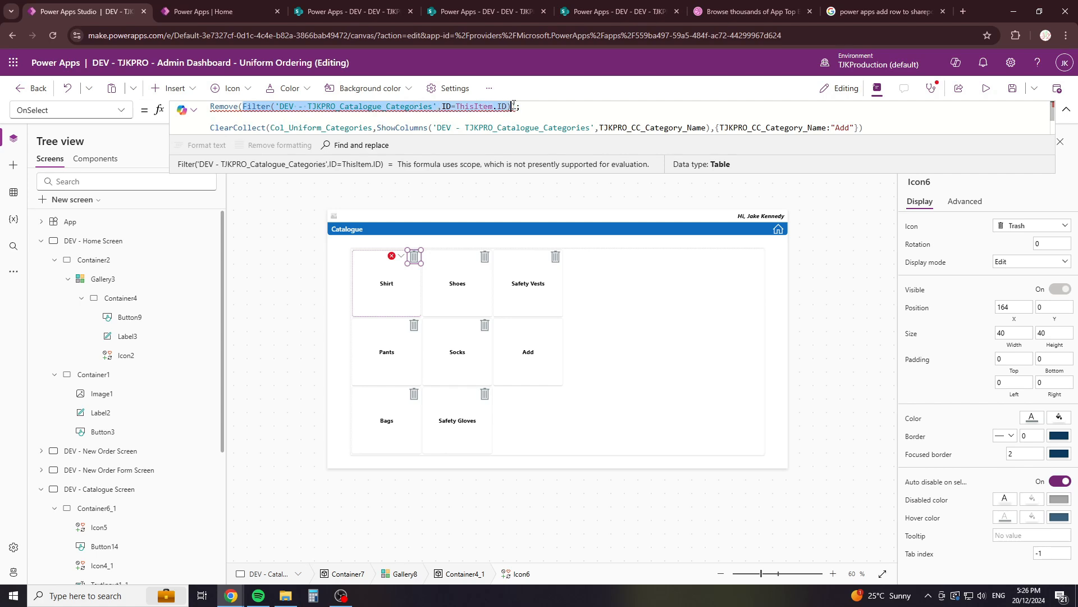
key(BackSpace)
text(dev)
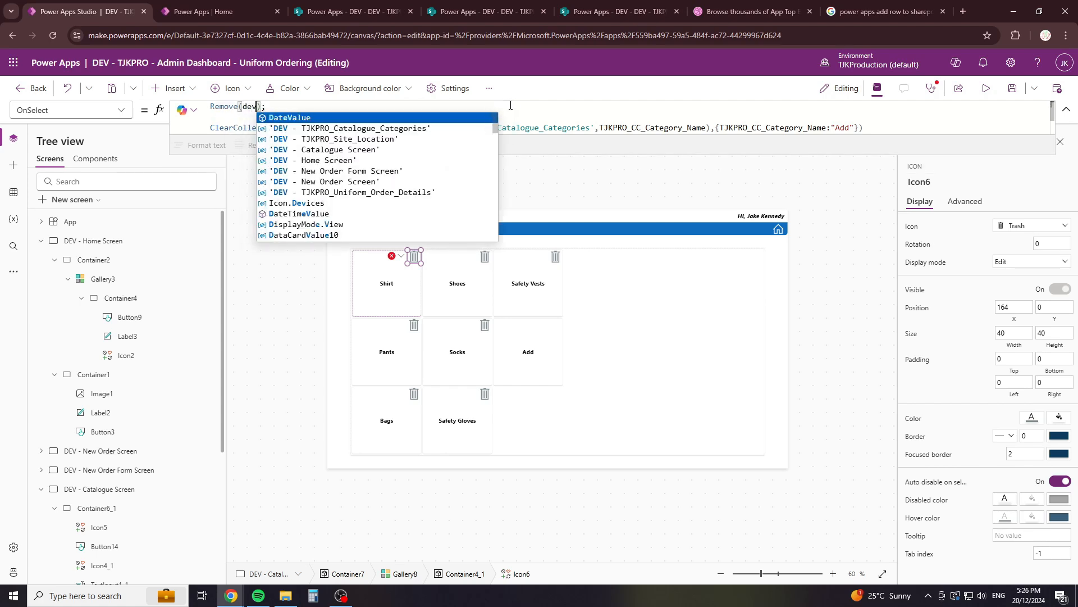
key(Down)
key(Tab)
text(,lookup)
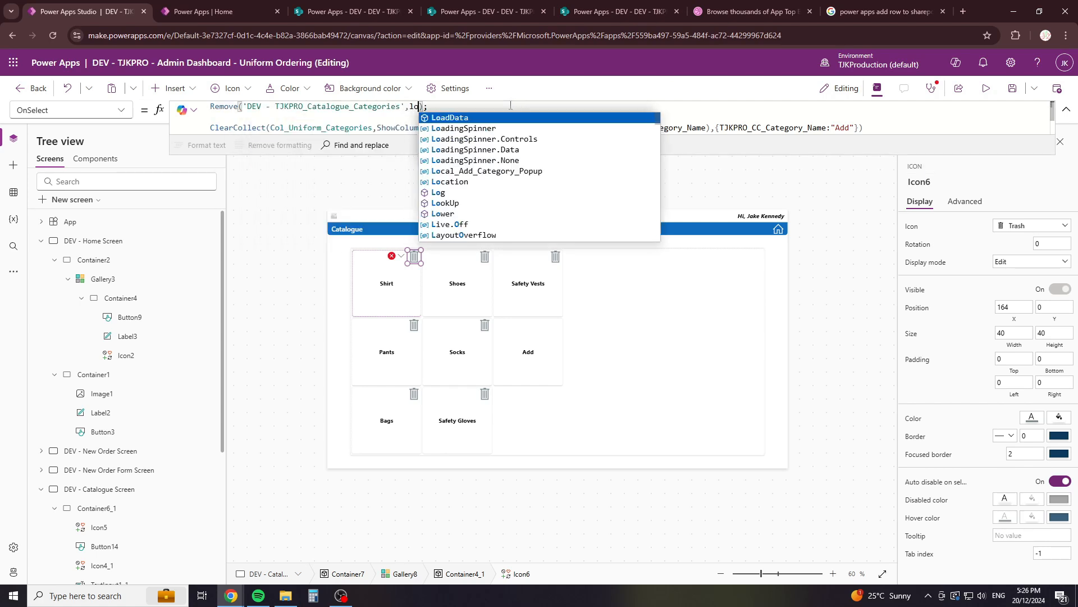
key(Tab)
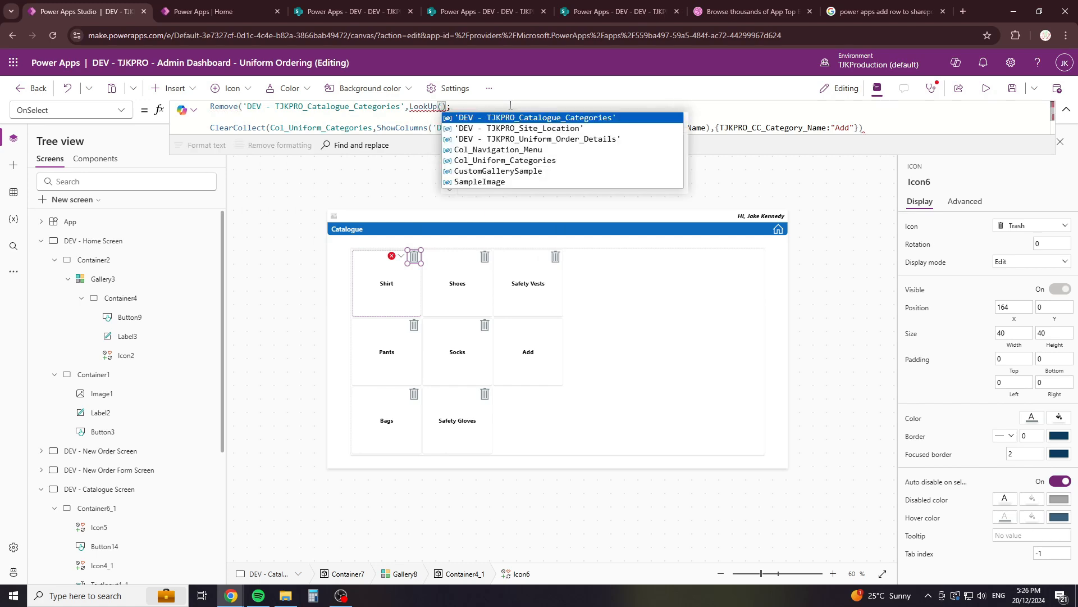
key(Tab)
text(,)
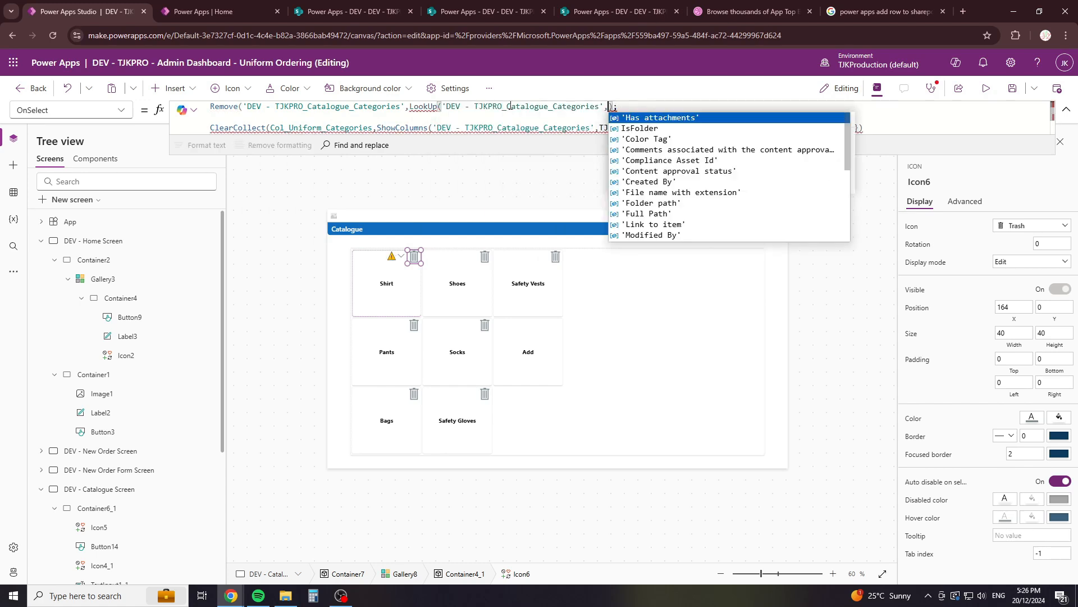
text(ID=this)
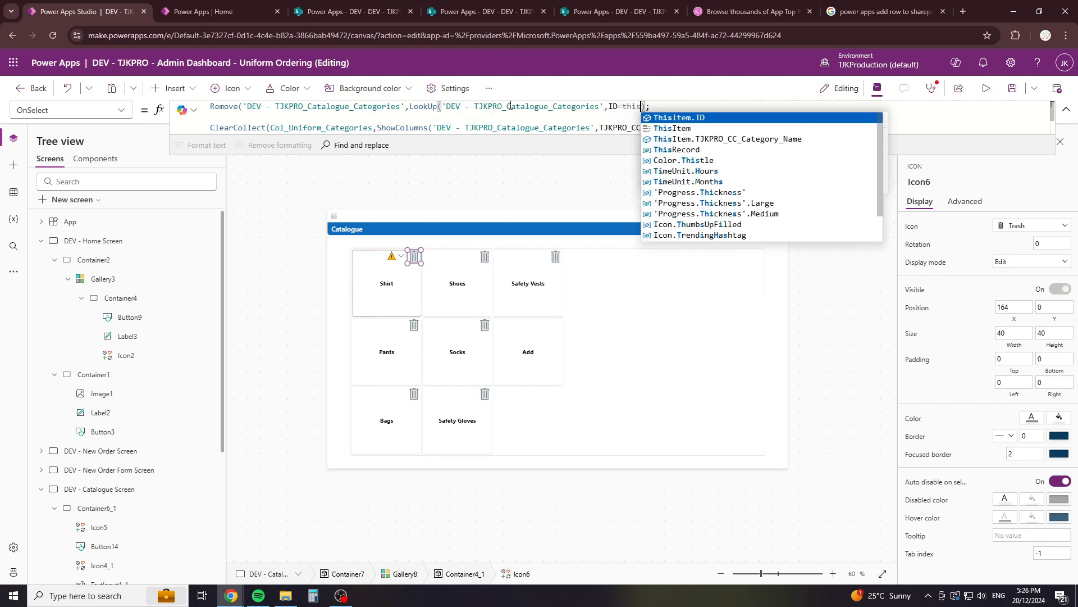
key(Tab)
text())
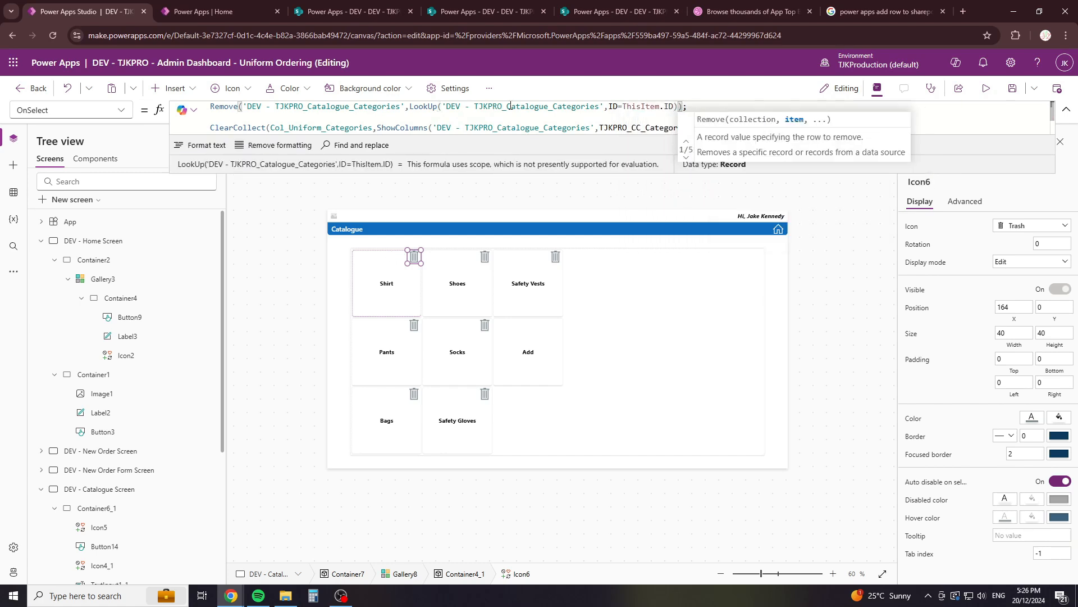
drag(238, 107, 243, 106)
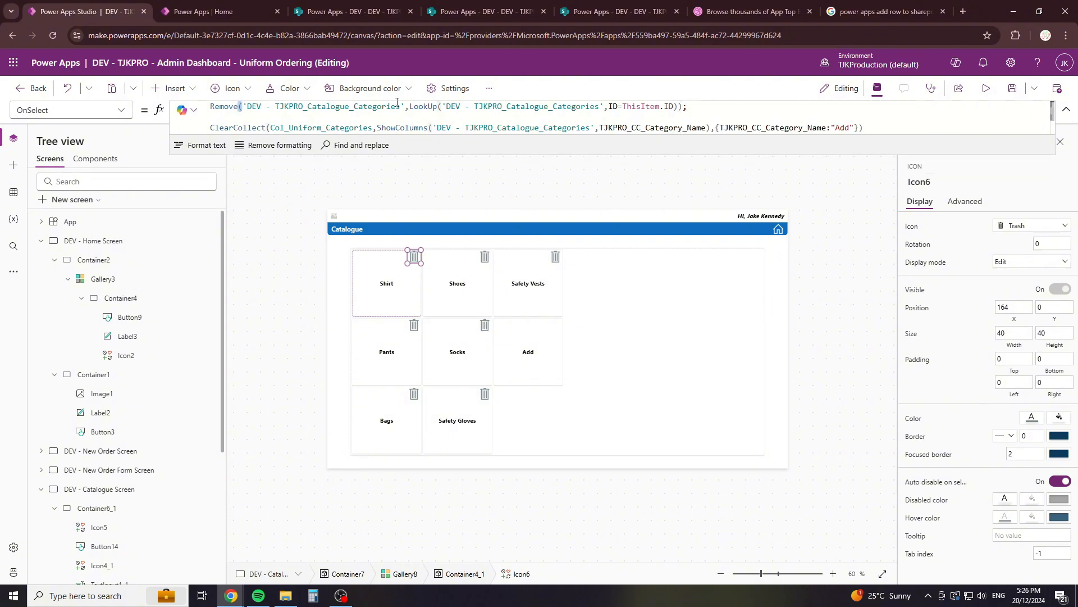
drag(411, 106, 680, 106)
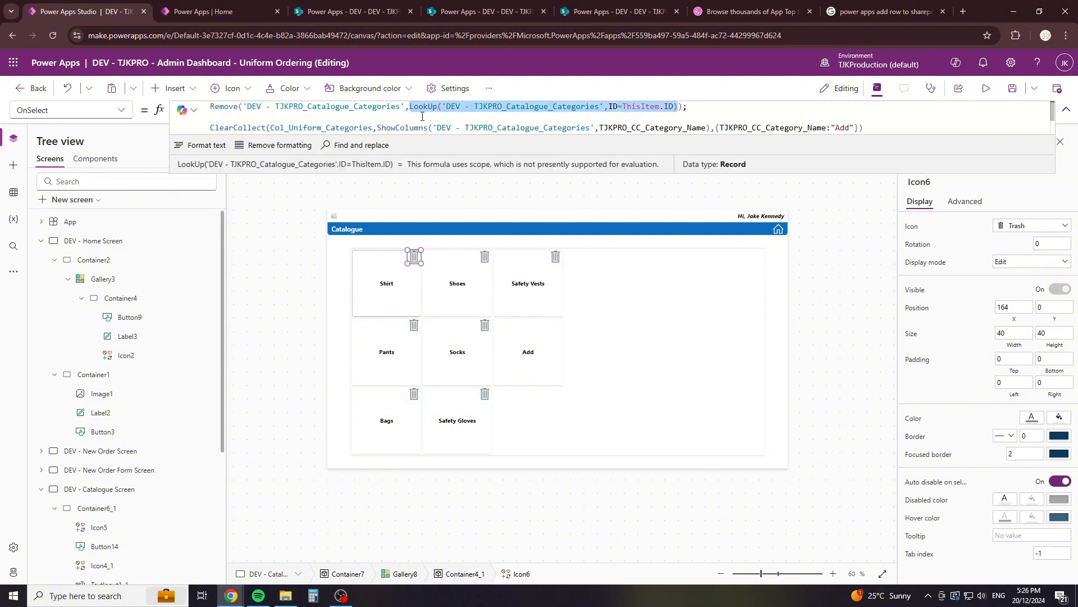
click(693, 106)
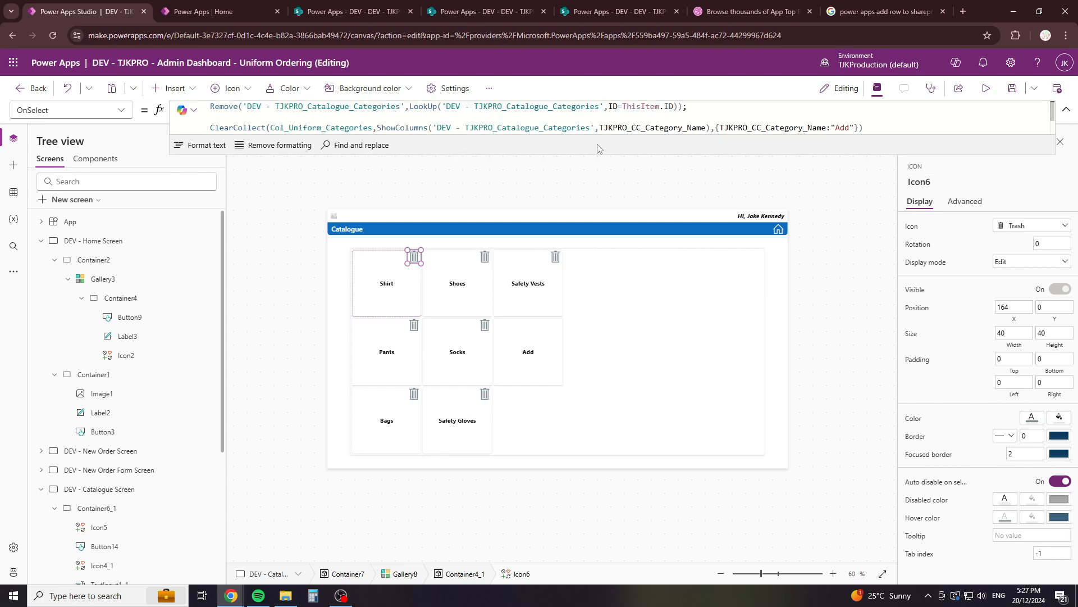
Step: Enlarge the formula area, preview the catalogue, and test deleting the Safety Vests and Safety Gloves categories with their trash icons
drag(602, 157, 602, 180)
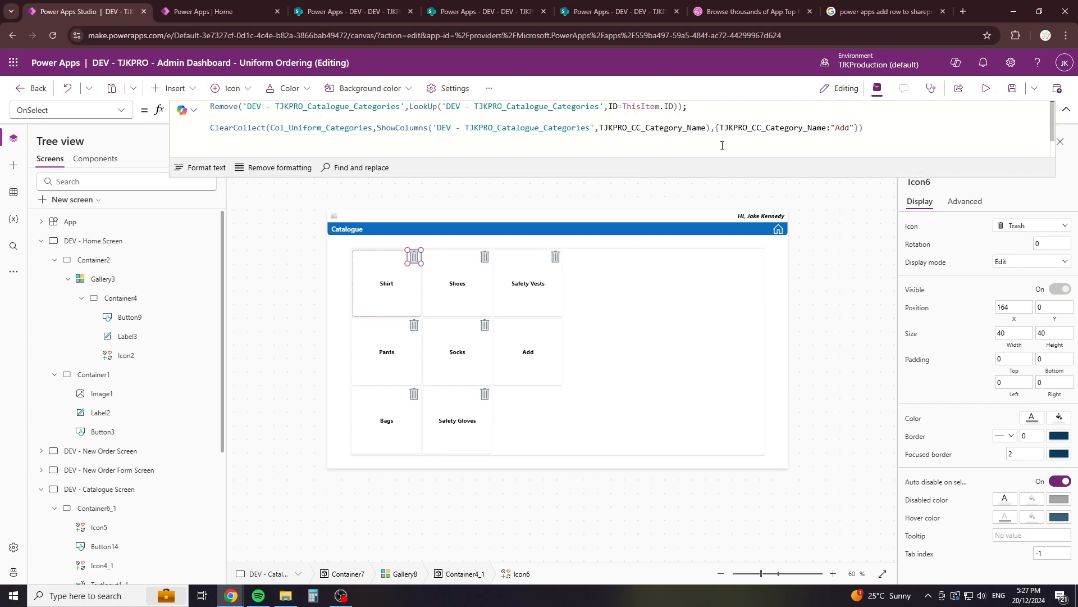
click(987, 92)
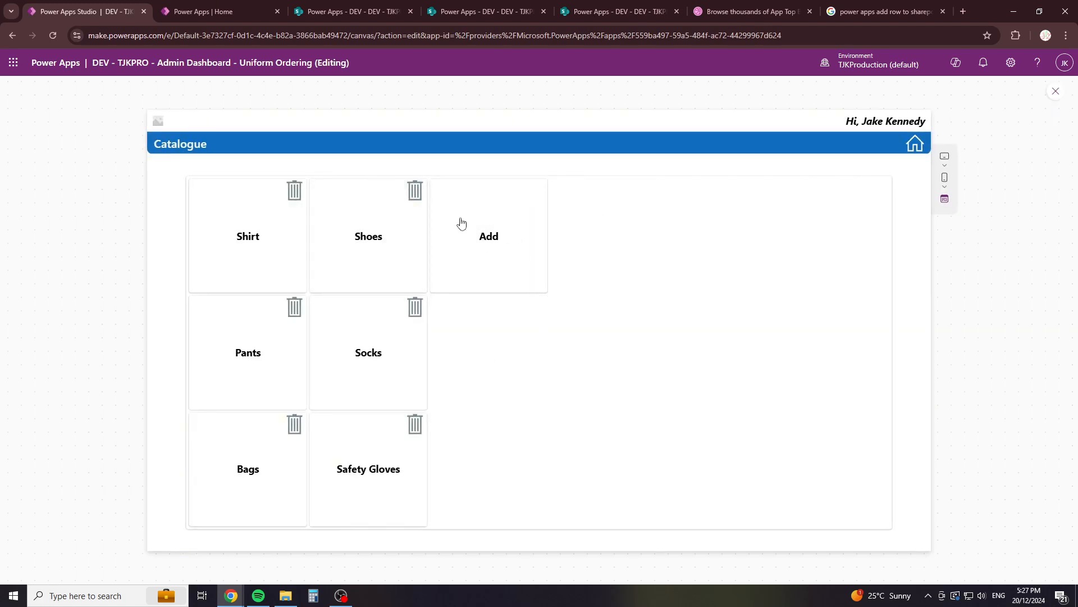
click(414, 427)
Step: Check the DEV - TJKPRO_Catalogue_Categories list in SharePoint against the deletions and return to the app preview
click(214, 13)
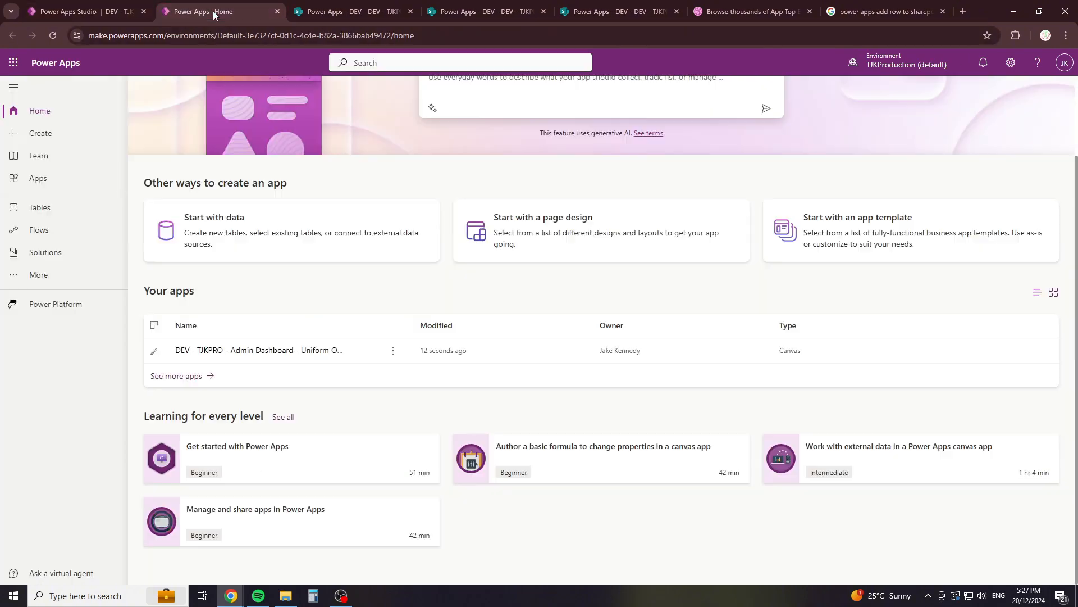
click(385, 12)
click(489, 12)
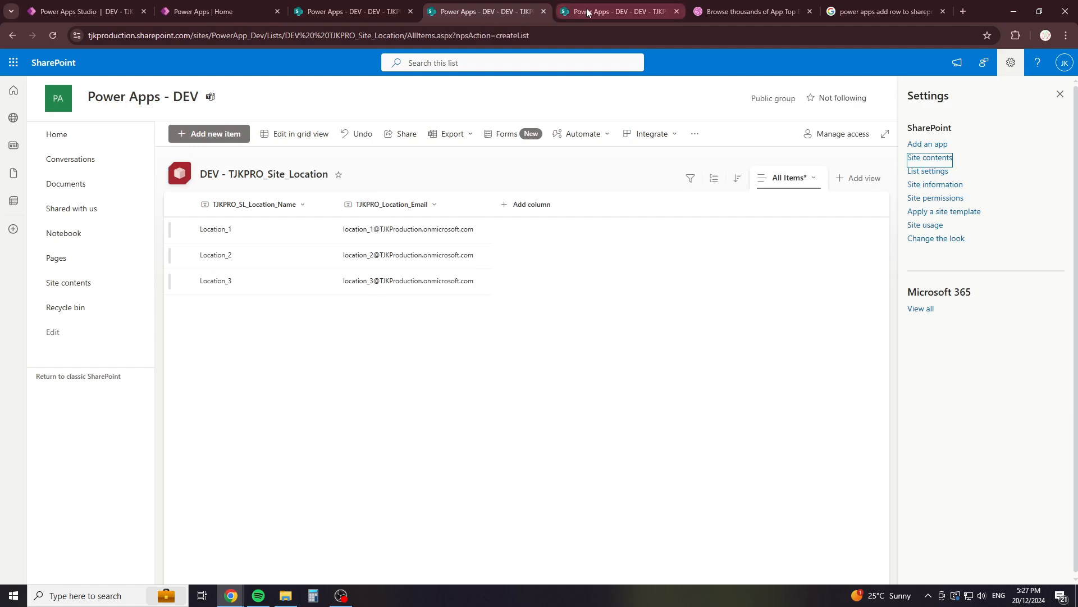
click(589, 11)
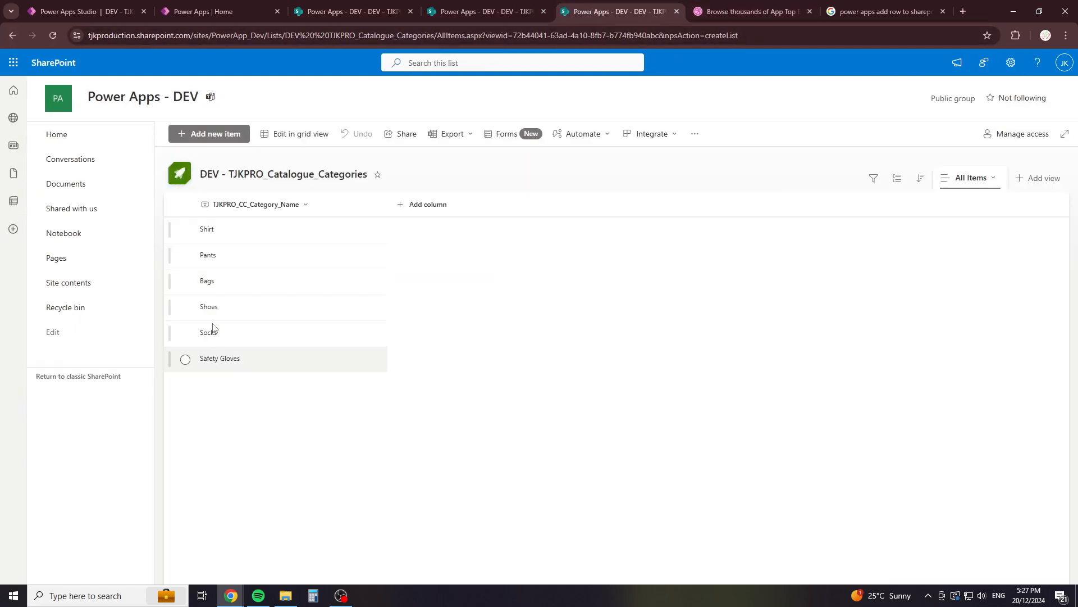
click(86, 11)
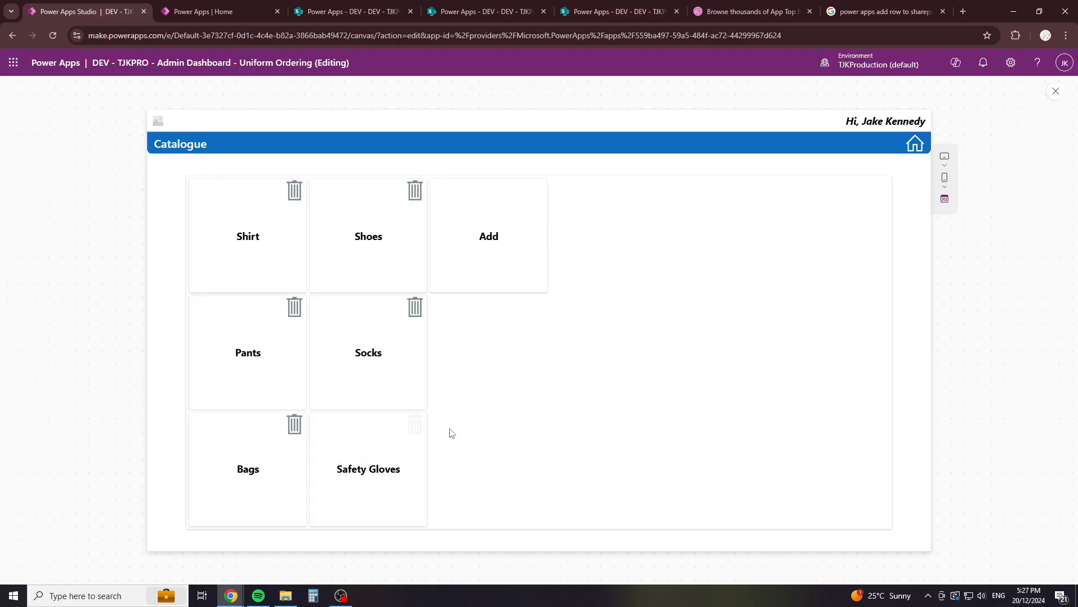
Step: Exit the preview and add ID after TJKPRO_CC_Category_Name in the ShowColumns call of the trash icon's OnSelect formula
click(1055, 93)
click(663, 365)
click(476, 256)
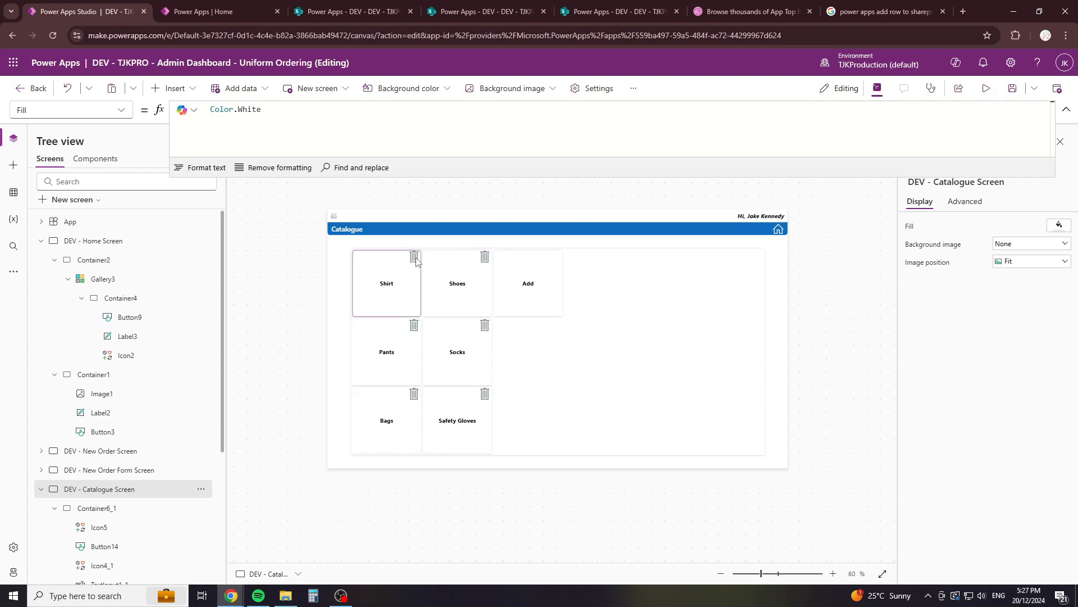
double_click(633, 107)
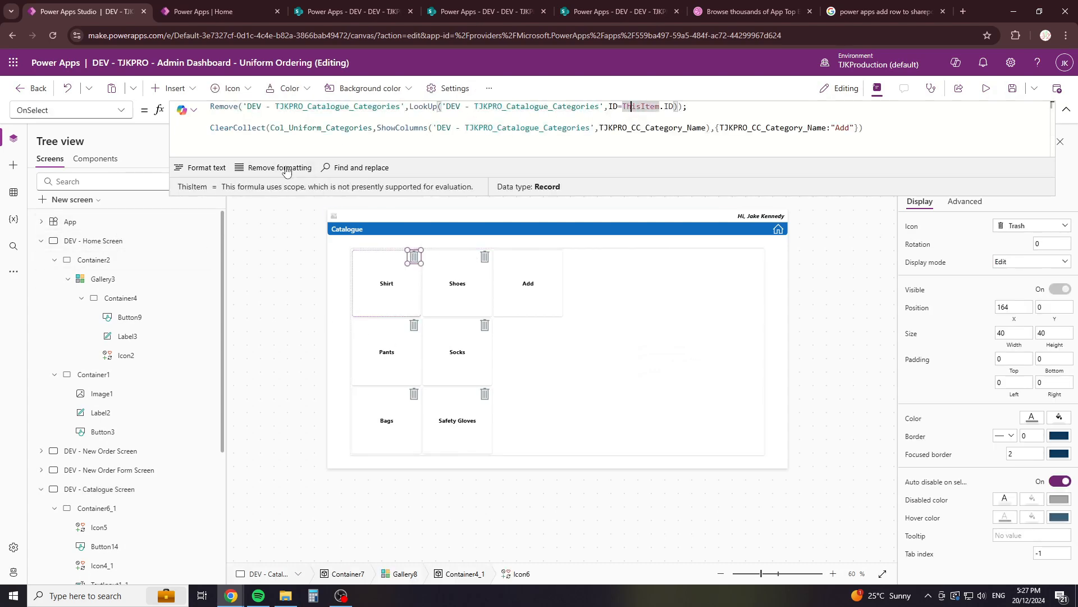
click(814, 128)
scroll(814, 130, down, 1)
scroll(730, 134, up, 1)
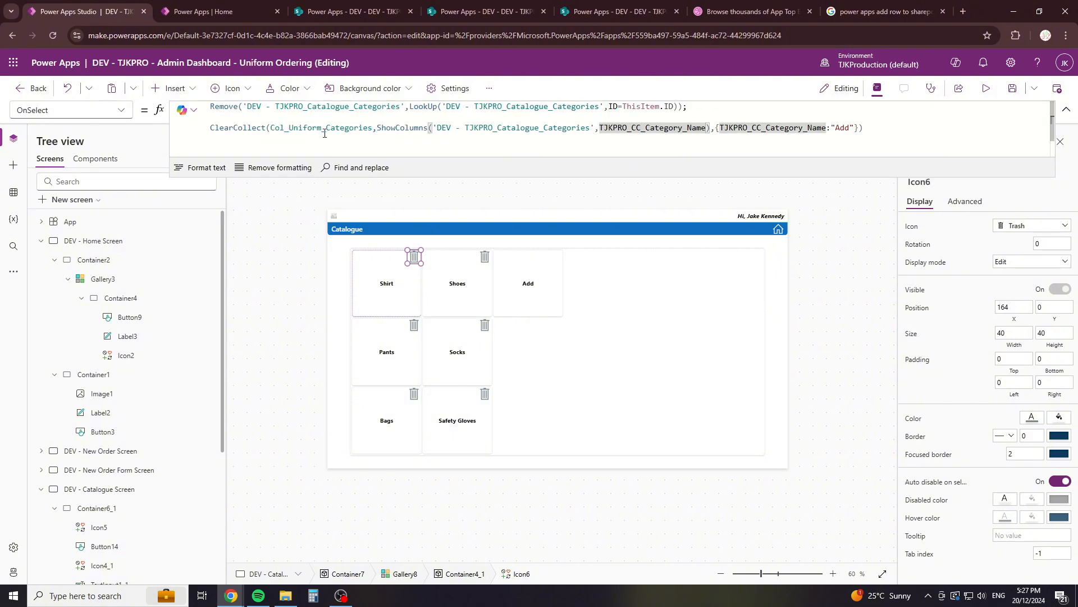
click(218, 131)
drag(234, 130, 689, 130)
click(651, 128)
text(,ID)
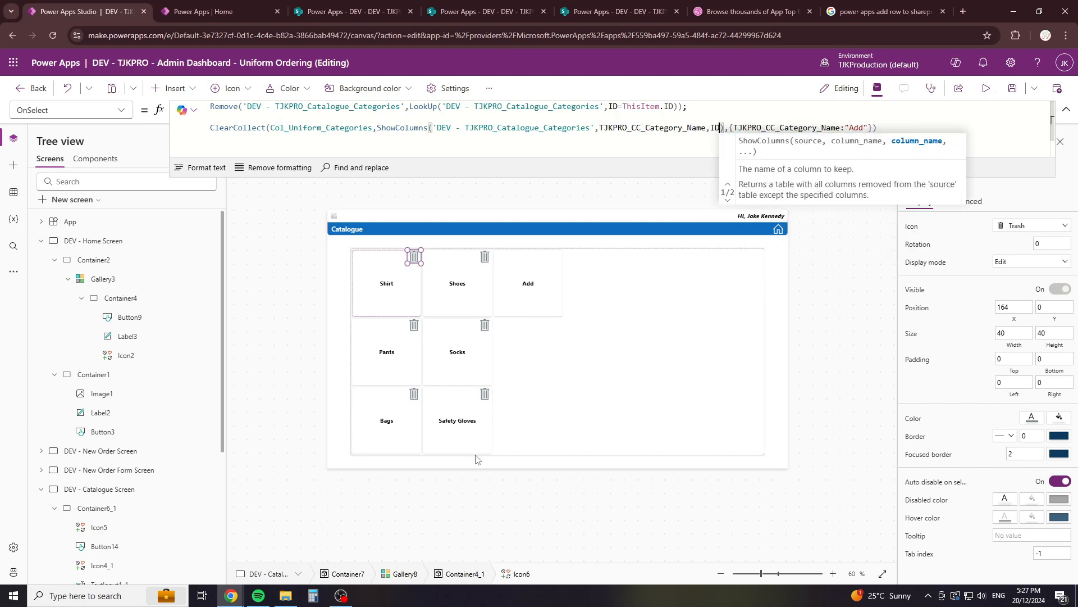
Step: Preview the app from DEV - Home Screen and open the catalogue to reload its categories
click(95, 241)
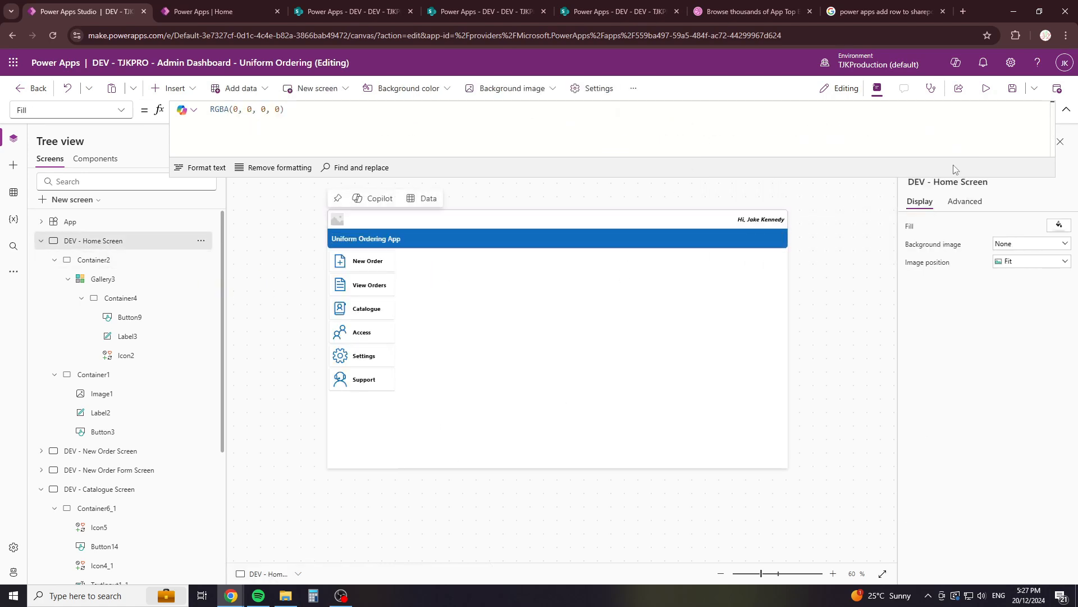
click(988, 90)
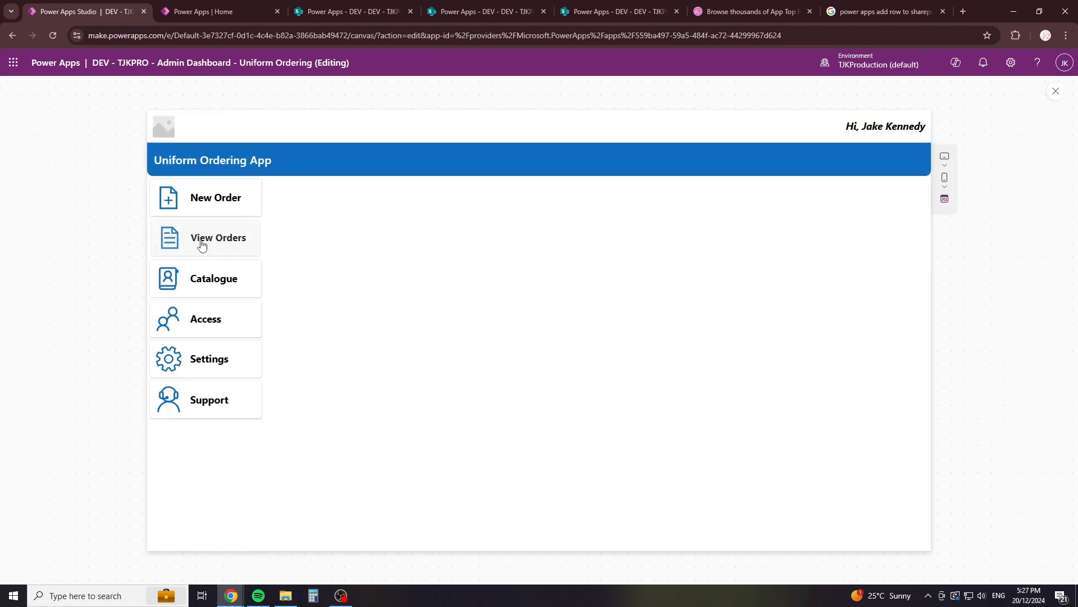
click(203, 279)
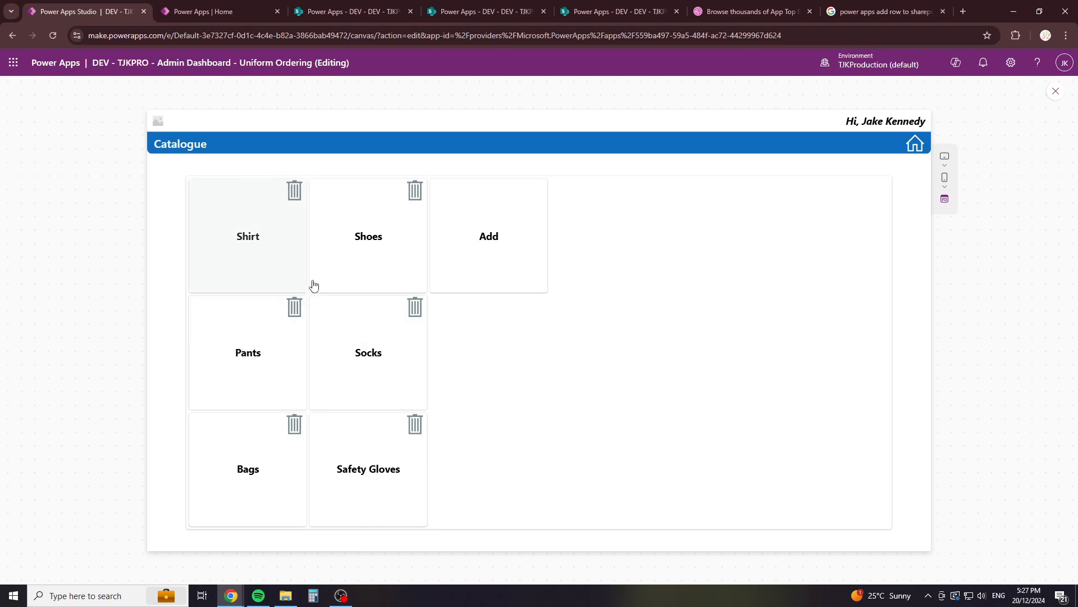
Step: Delete the Safety Gloves, Socks, Shoes, Bags, Pants and Shirt categories using their trash icons
click(416, 430)
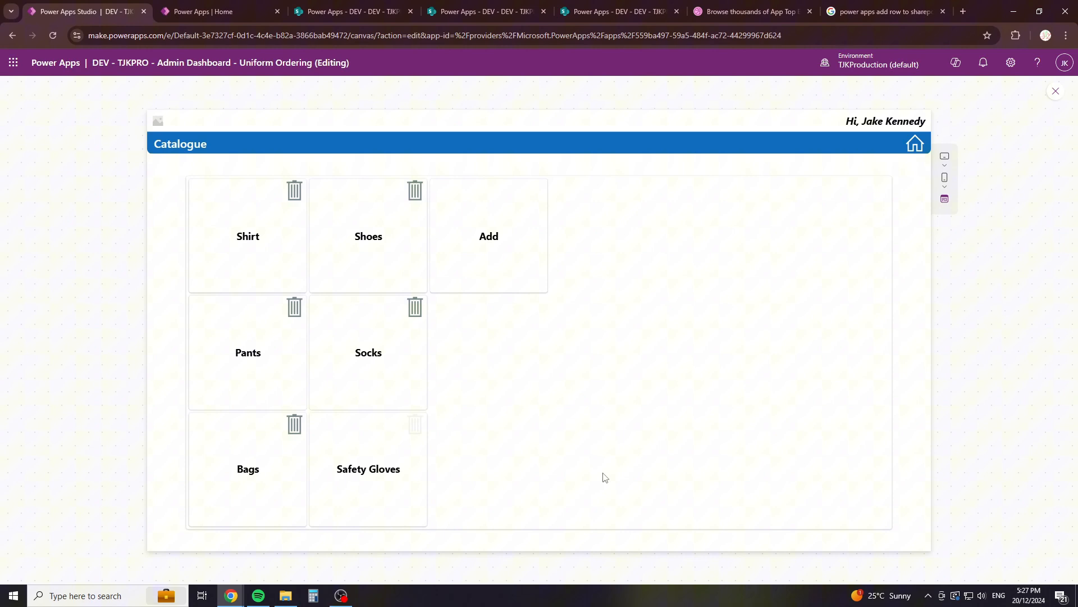
click(419, 316)
click(415, 191)
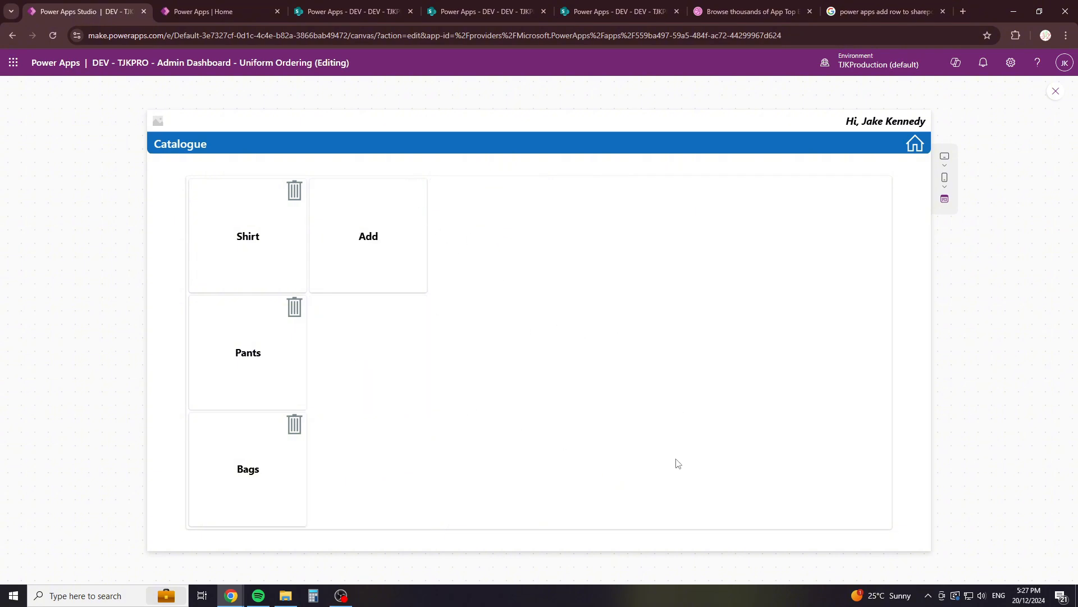
click(294, 425)
click(295, 308)
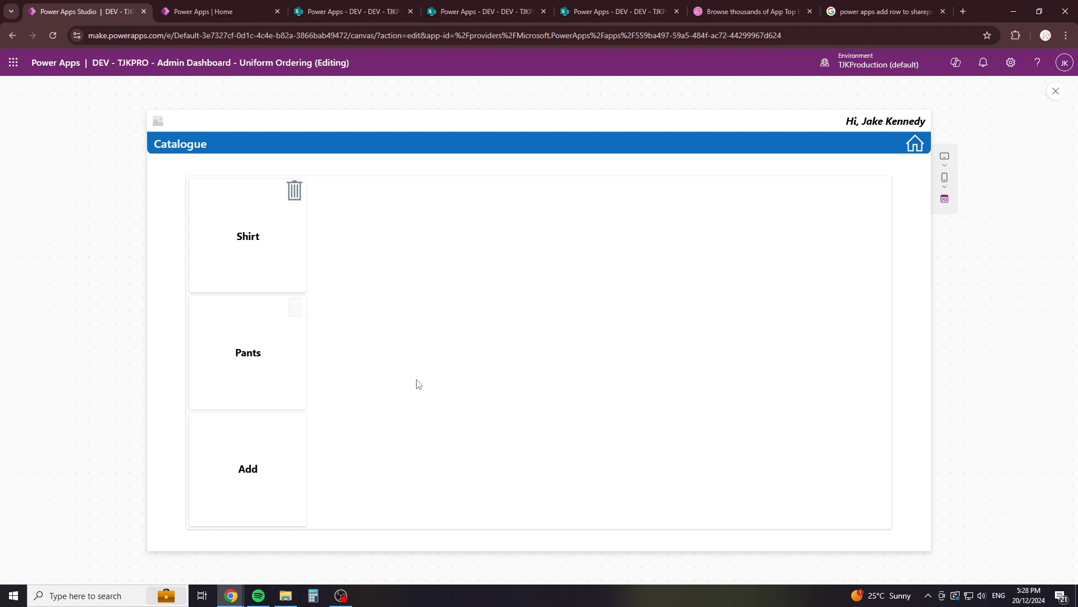
click(295, 191)
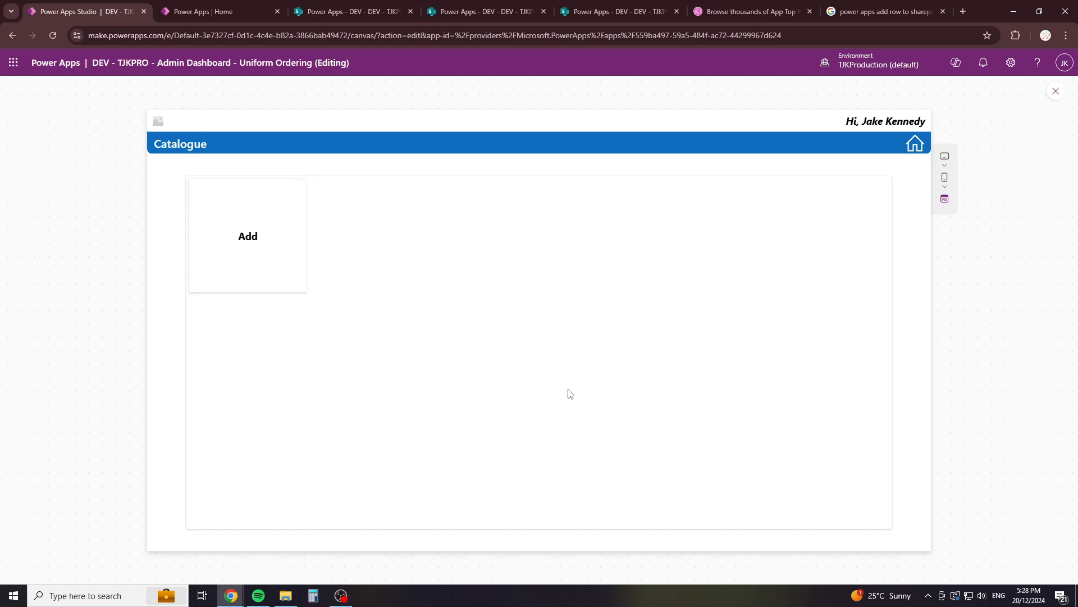
Step: Add the categories Shirt and Pants through the Add Category popup
click(286, 243)
click(543, 318)
text(Shirt)
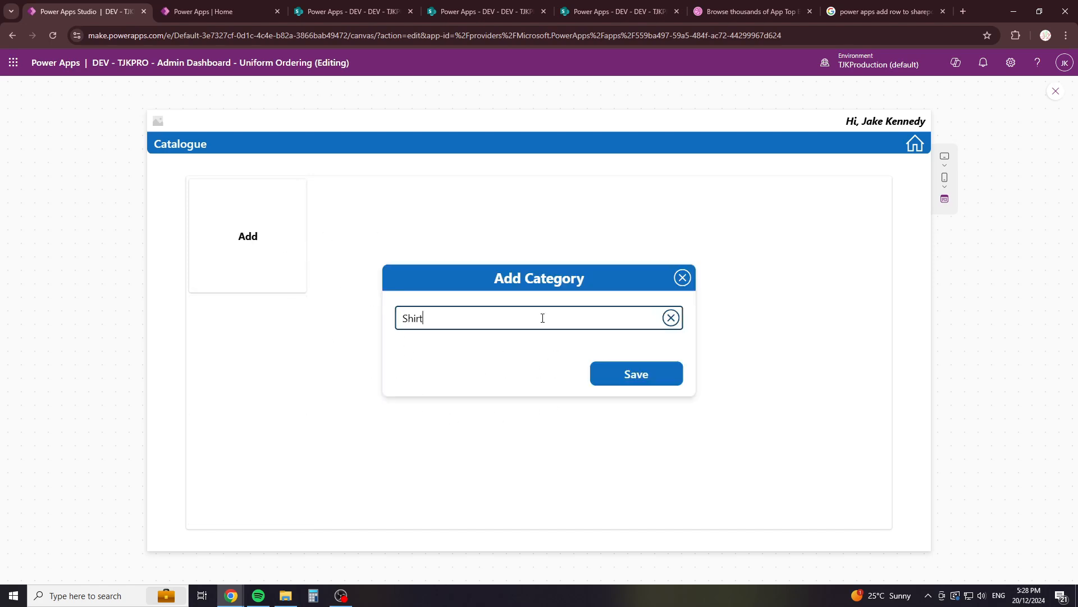
click(639, 376)
click(288, 339)
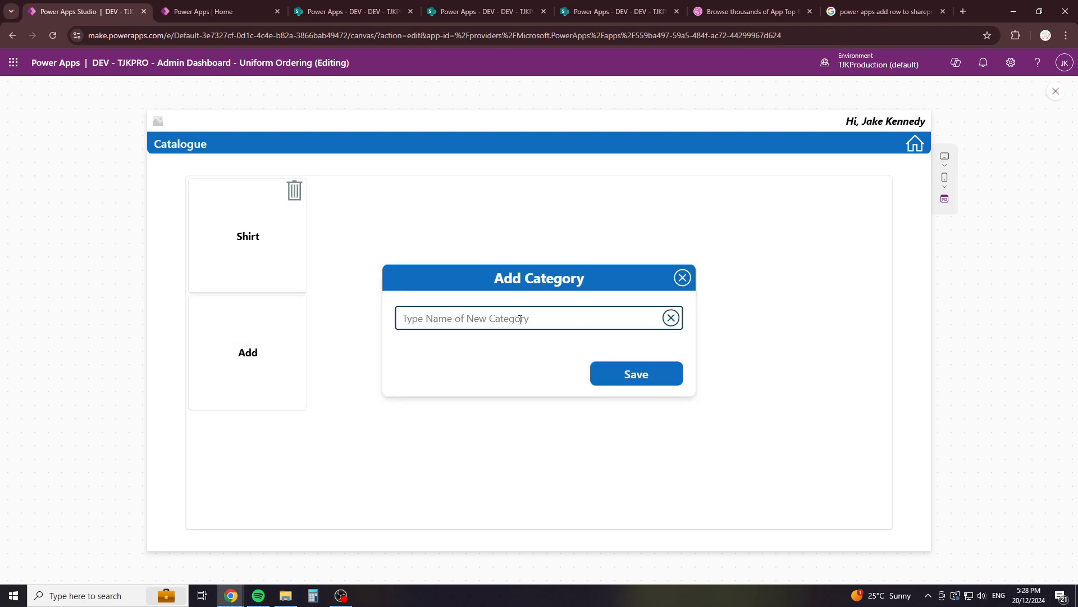
click(526, 320)
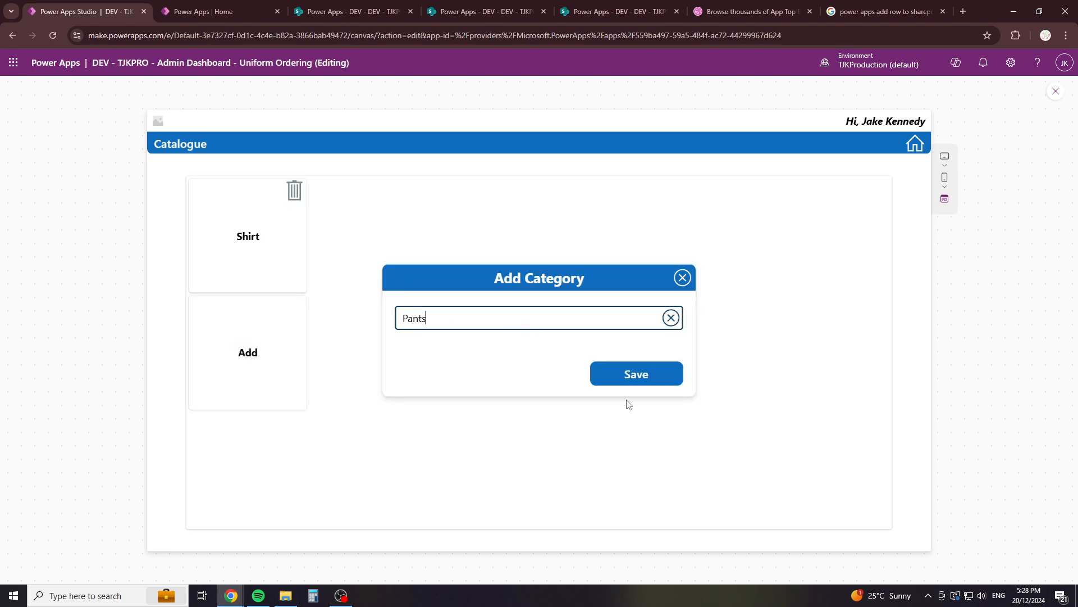
click(629, 375)
Step: Add the categories Socks and Shoes through the Add Category popup
click(267, 471)
click(549, 320)
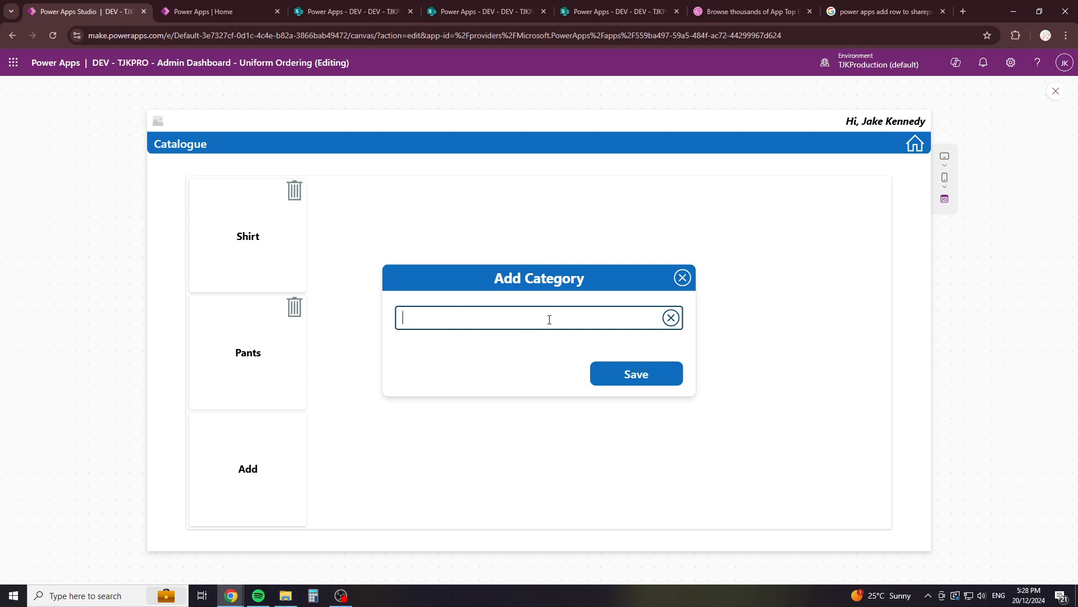
text(Socks)
click(598, 376)
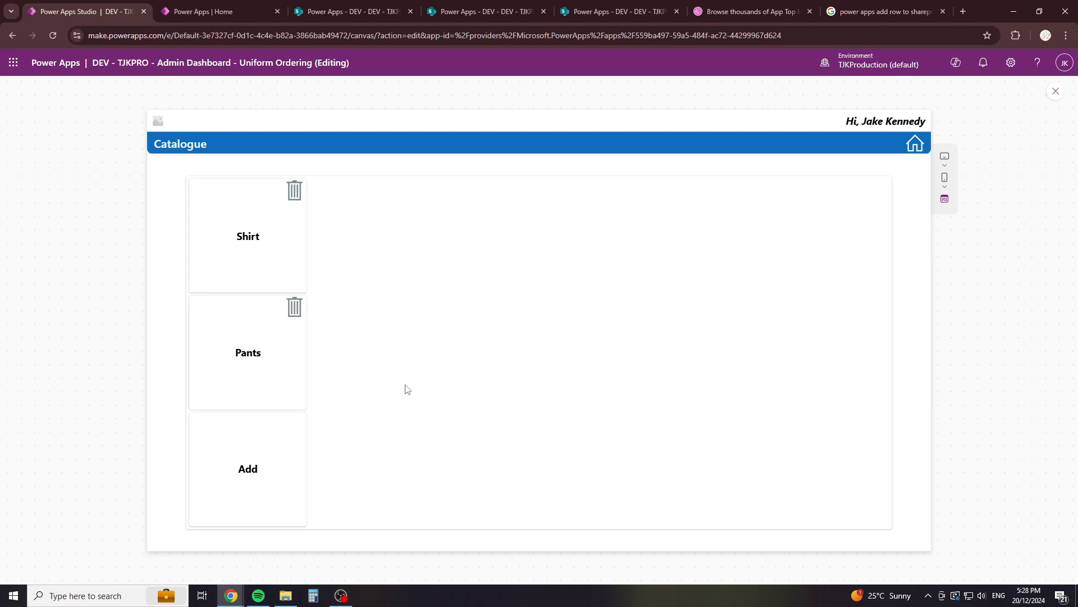
click(368, 236)
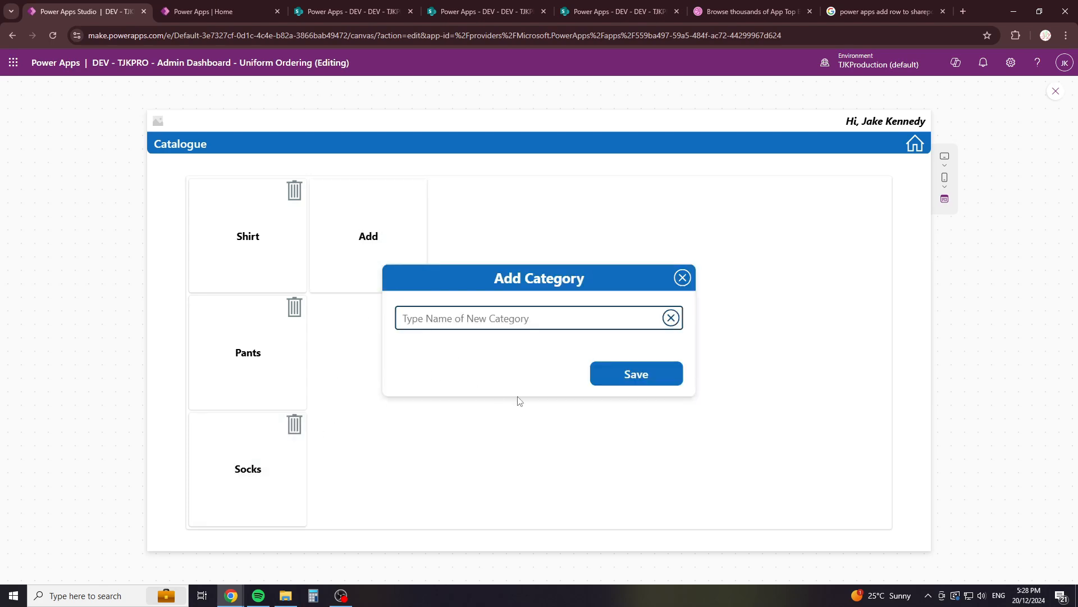
click(534, 316)
text(Shoes)
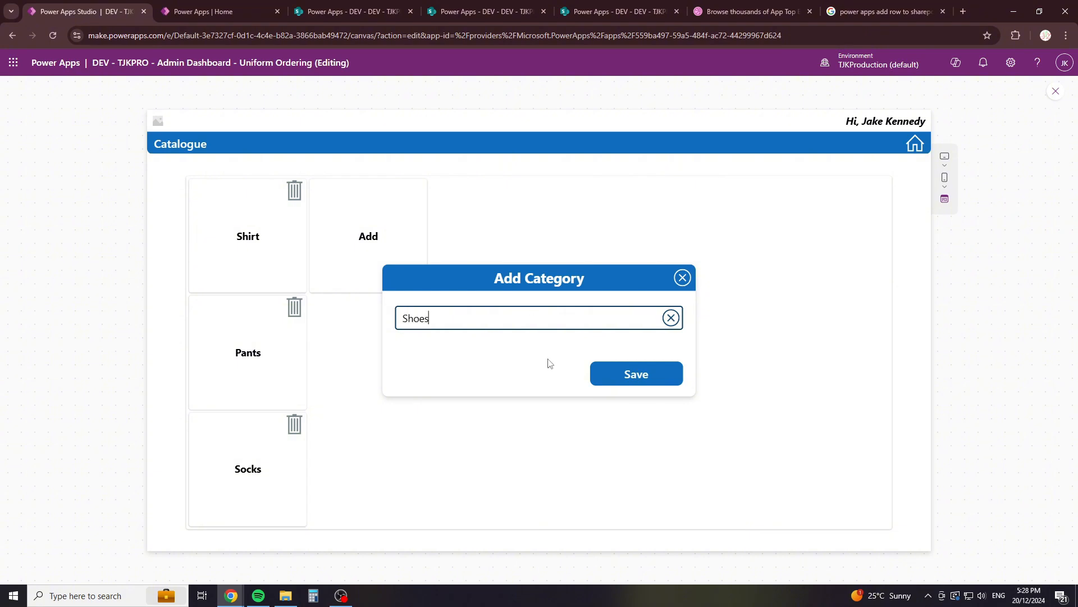
click(613, 374)
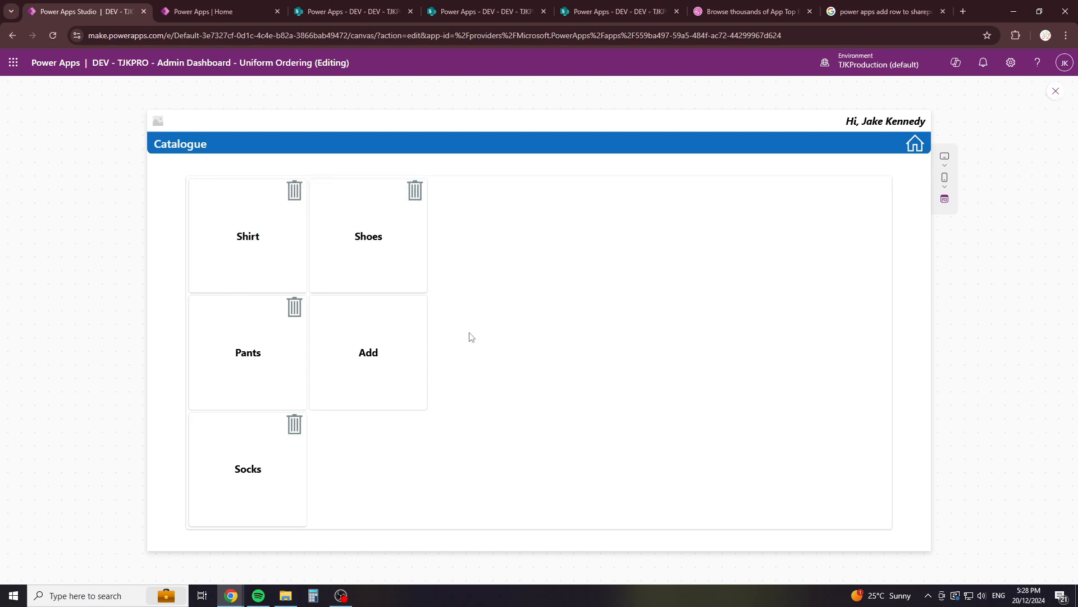
Step: Open the Add Category popup to inspect its name field and close it without saving
click(393, 348)
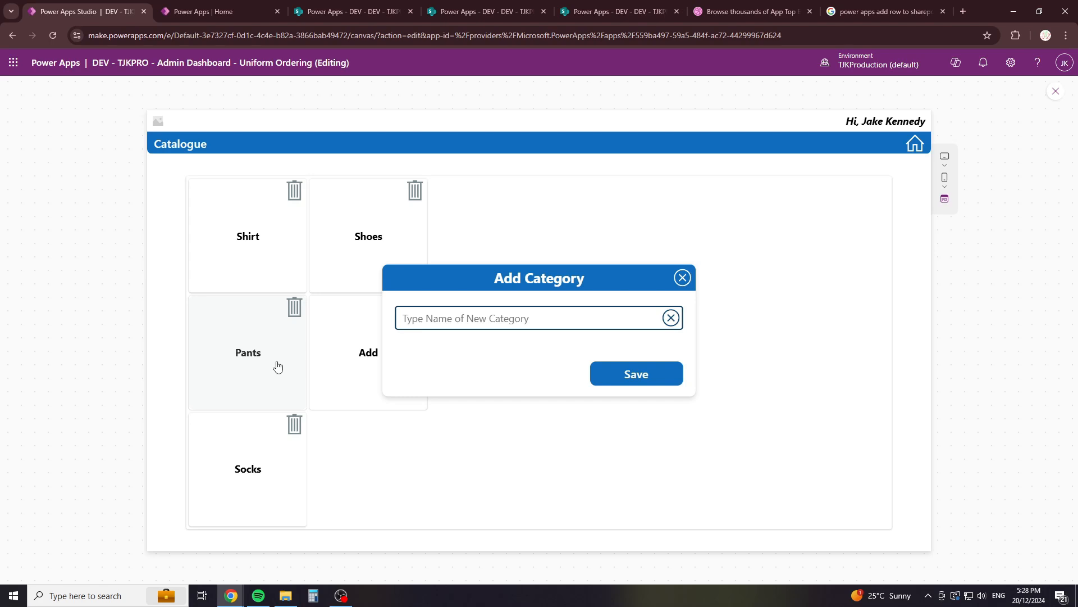
click(512, 316)
click(466, 344)
click(683, 283)
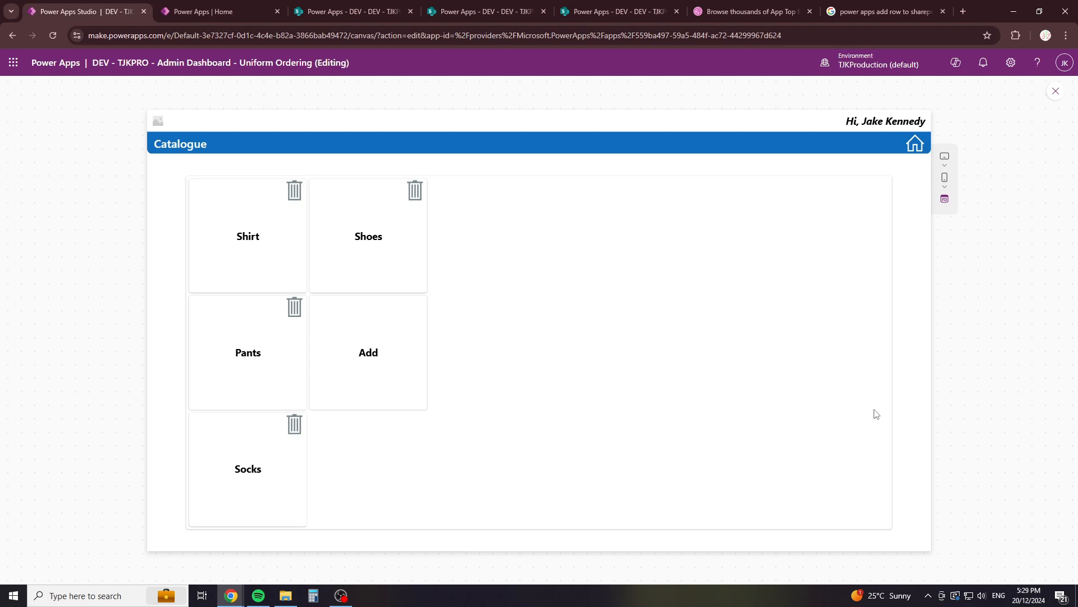
Step: Test the app's navigation from home through the New Order screens, back home, and into the catalogue
click(915, 143)
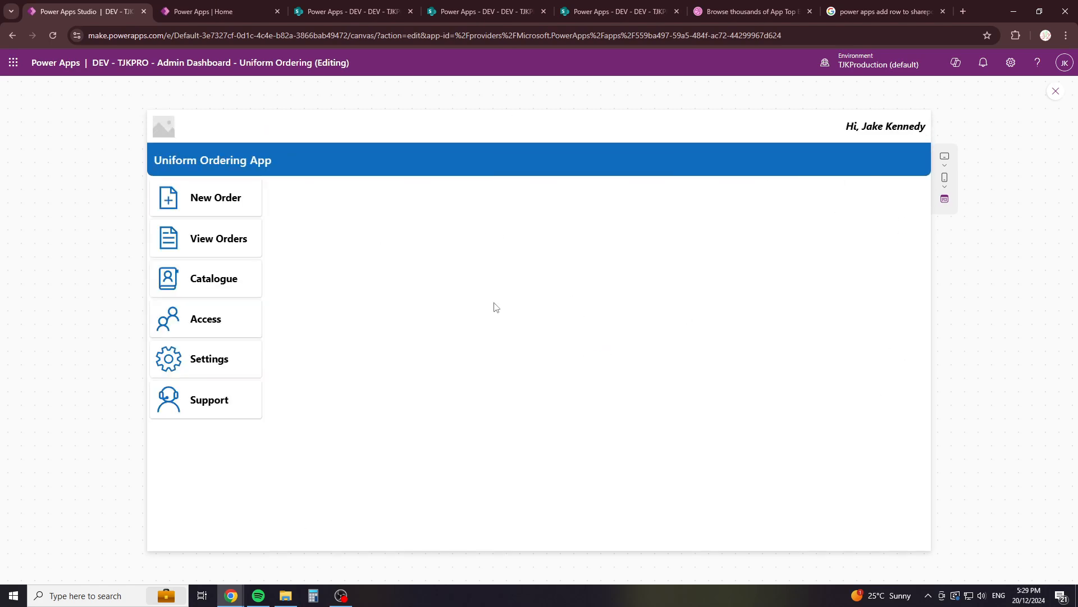
click(249, 205)
click(433, 292)
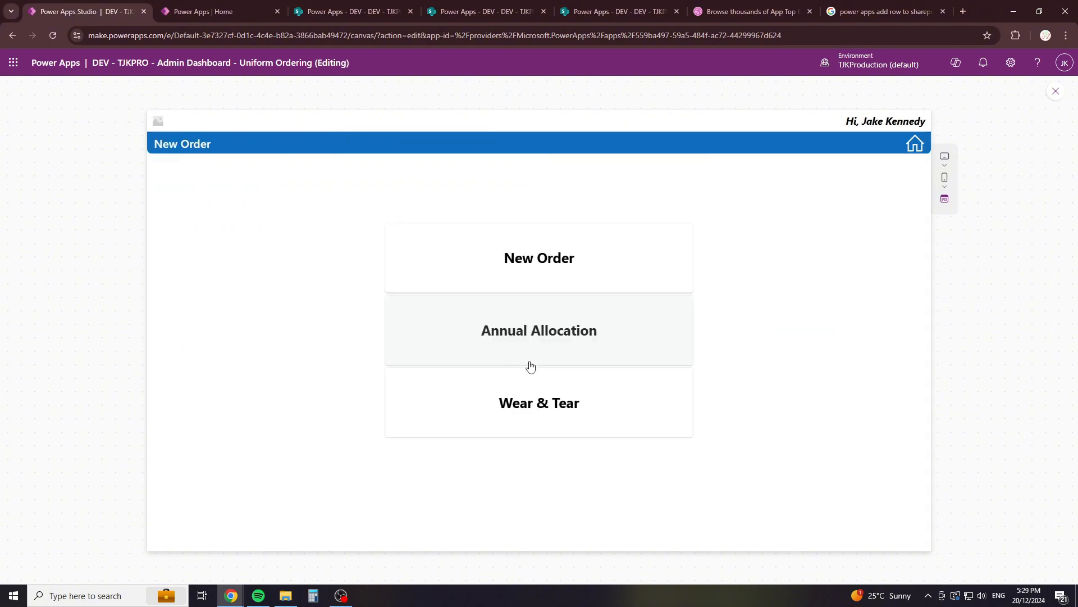
click(556, 326)
click(526, 269)
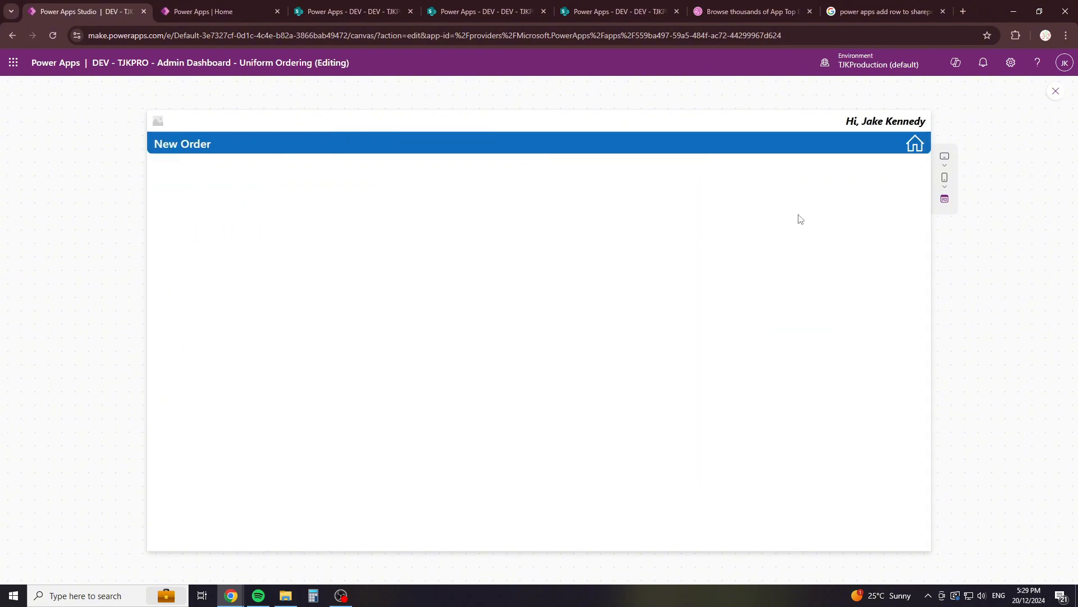
click(914, 146)
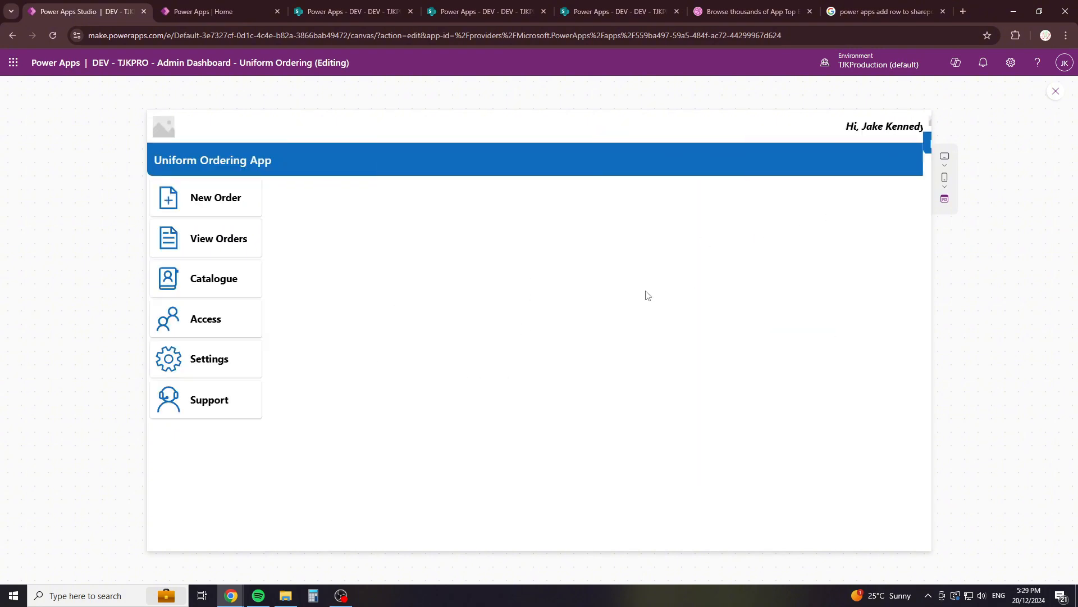
click(236, 278)
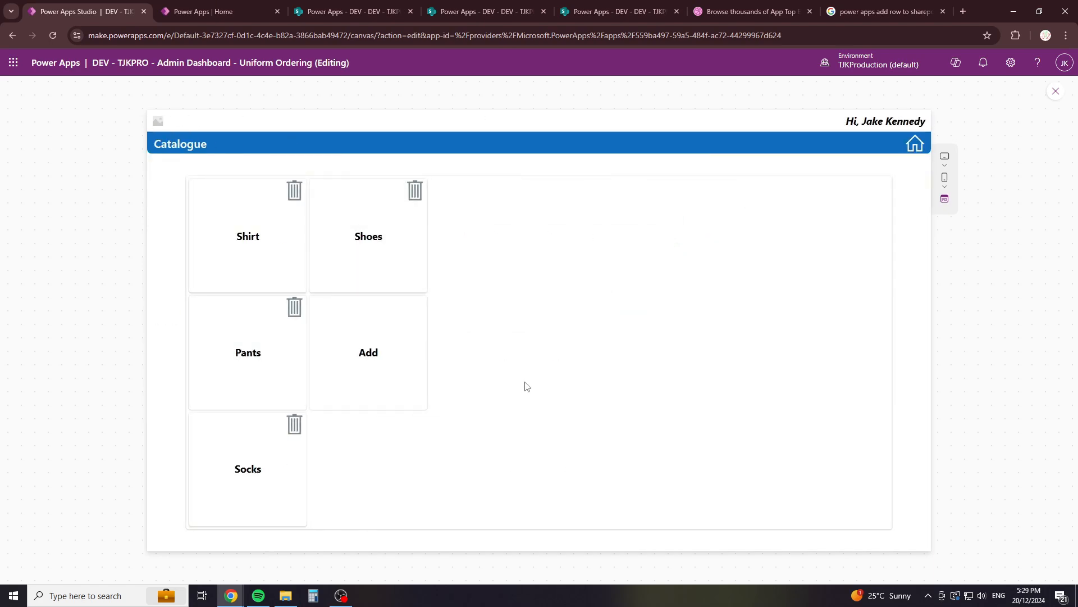